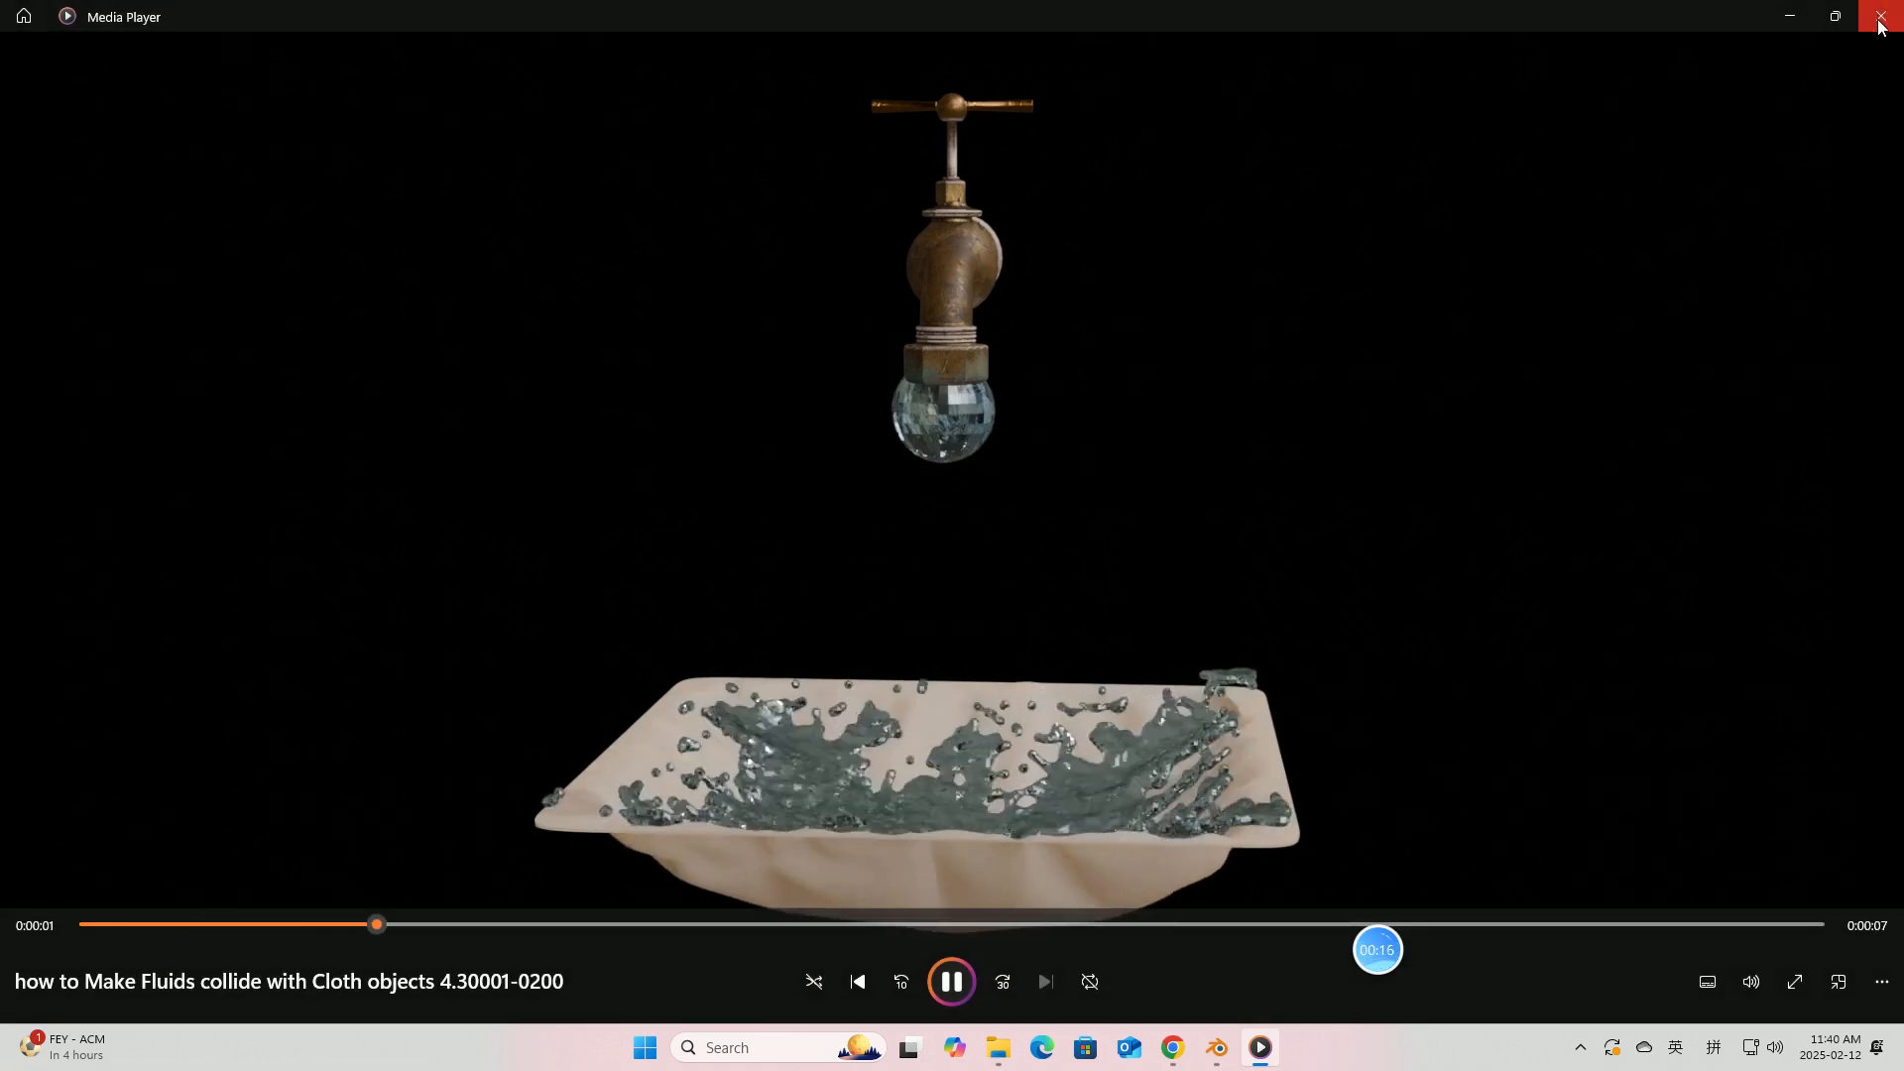
Step: Close the playing fluid animation video and the render result window, minimizing the file window between them
mouse_move(1380, 950)
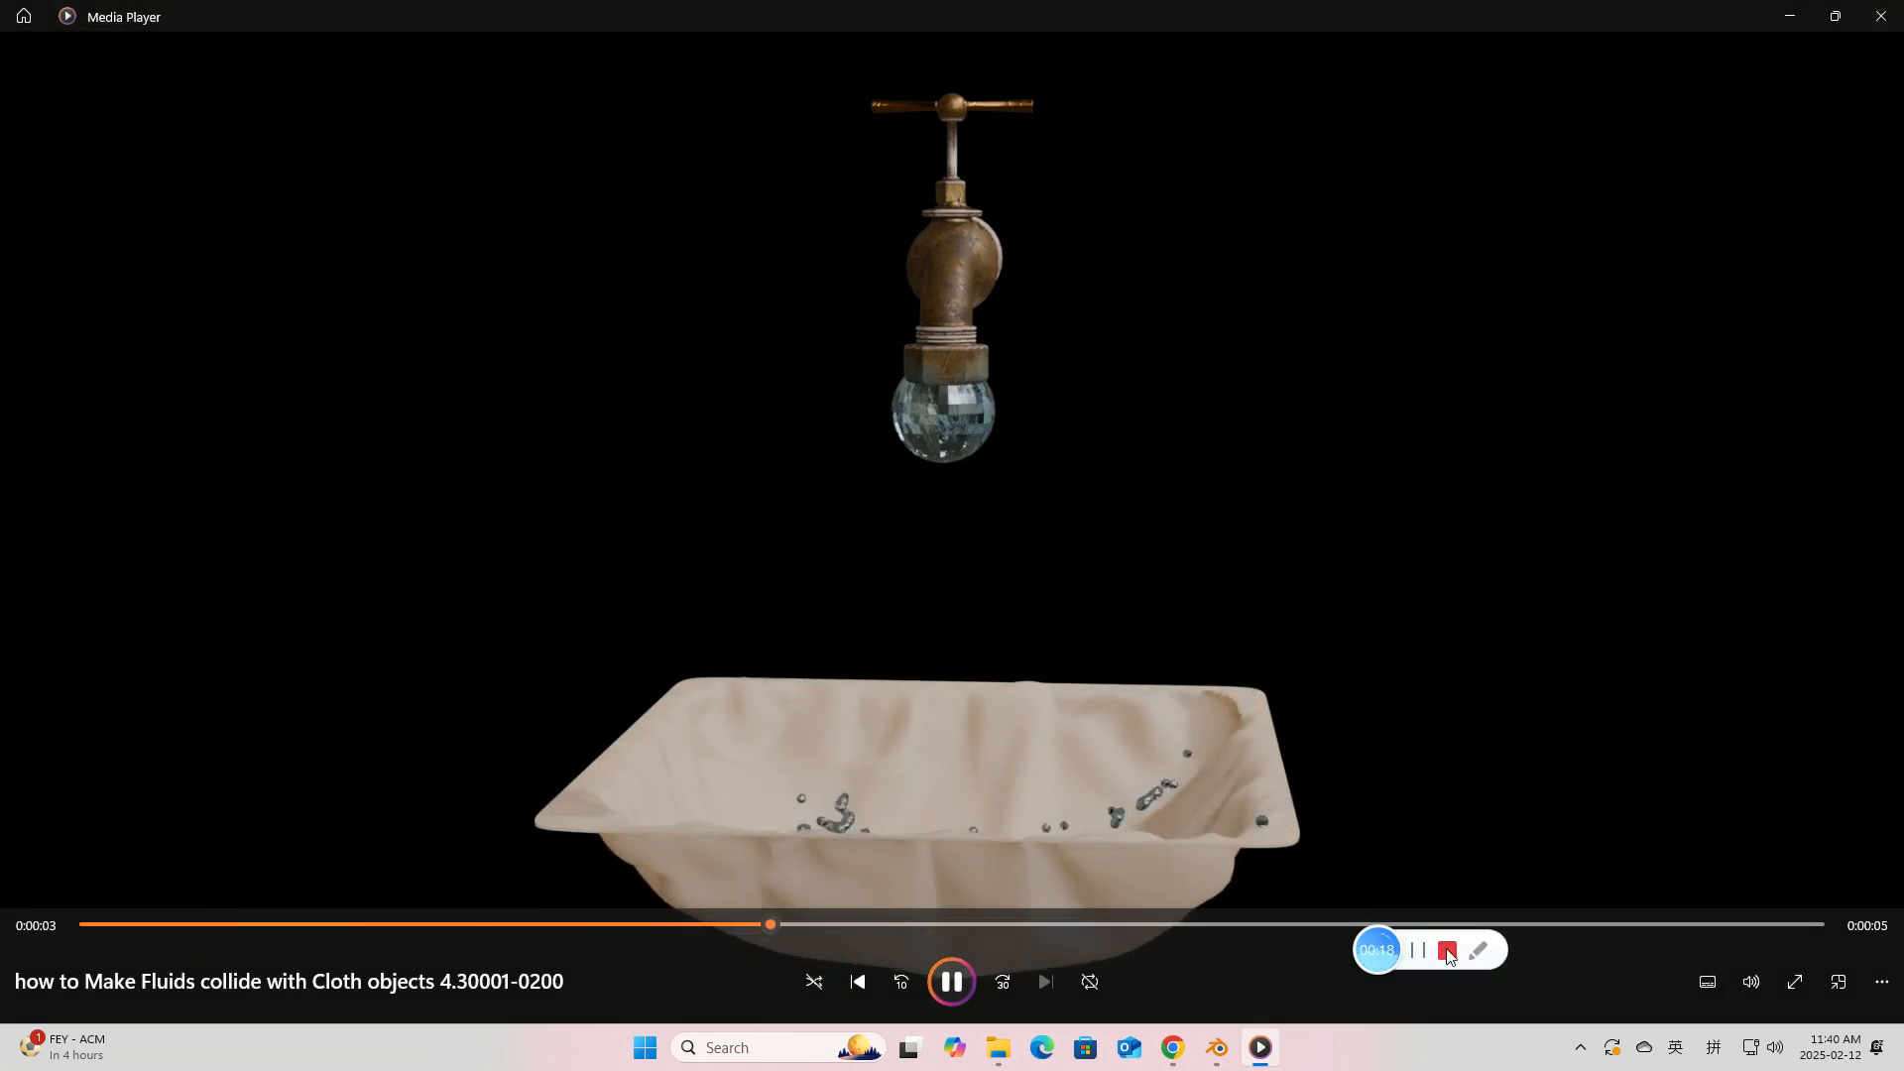
left_click(1882, 15)
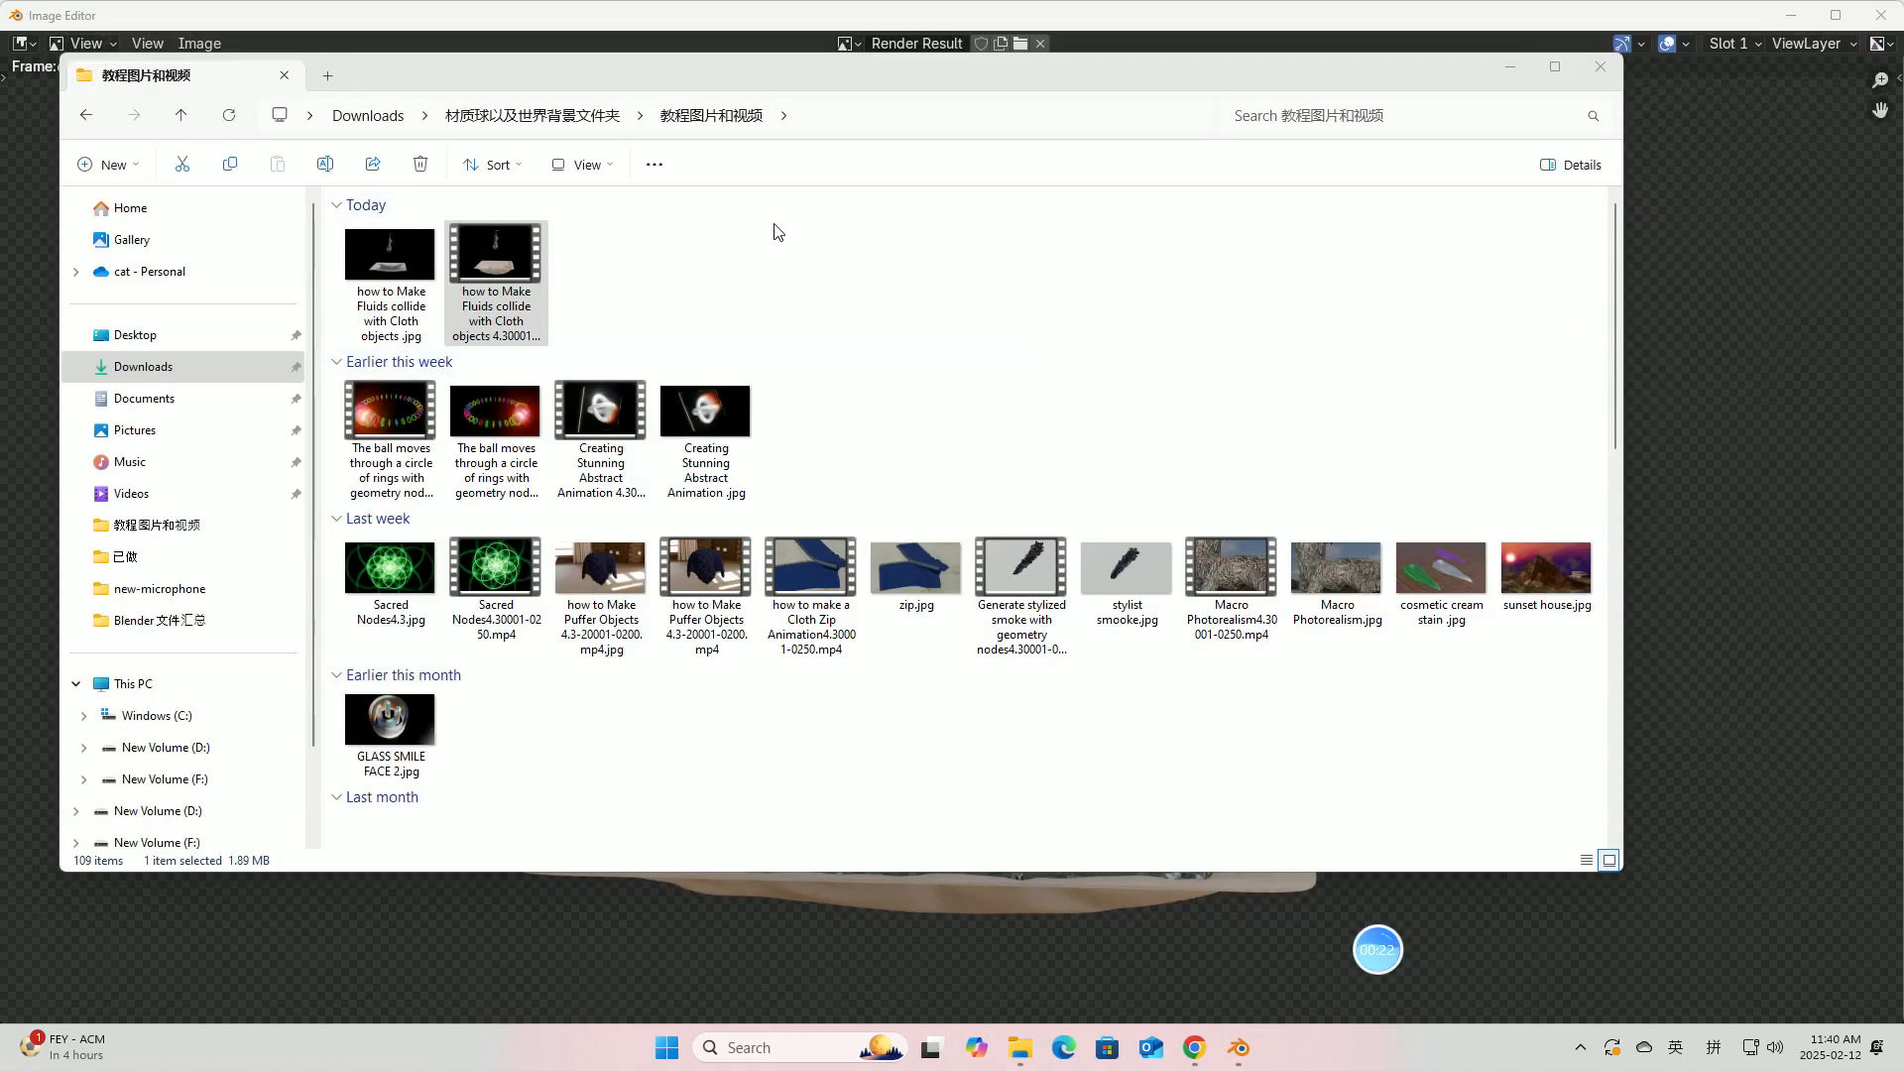
left_click(1509, 66)
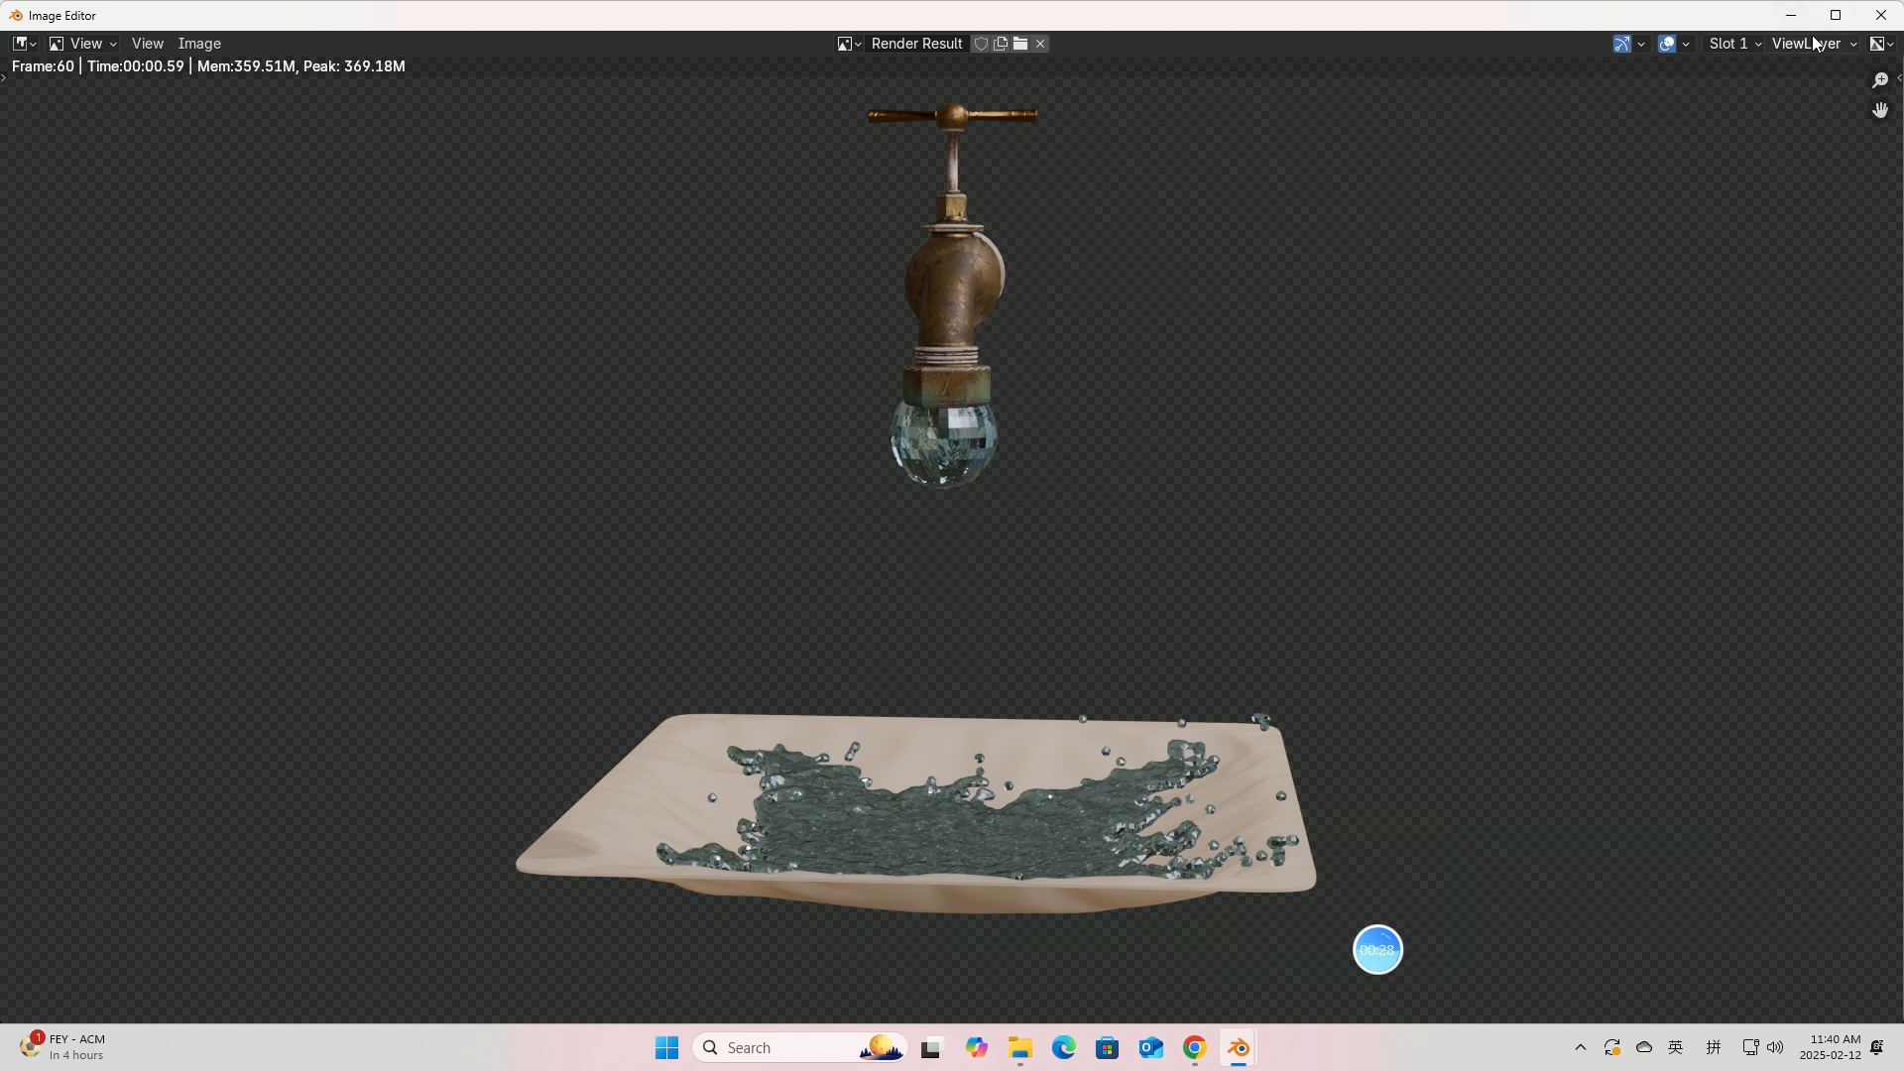
left_click(1881, 16)
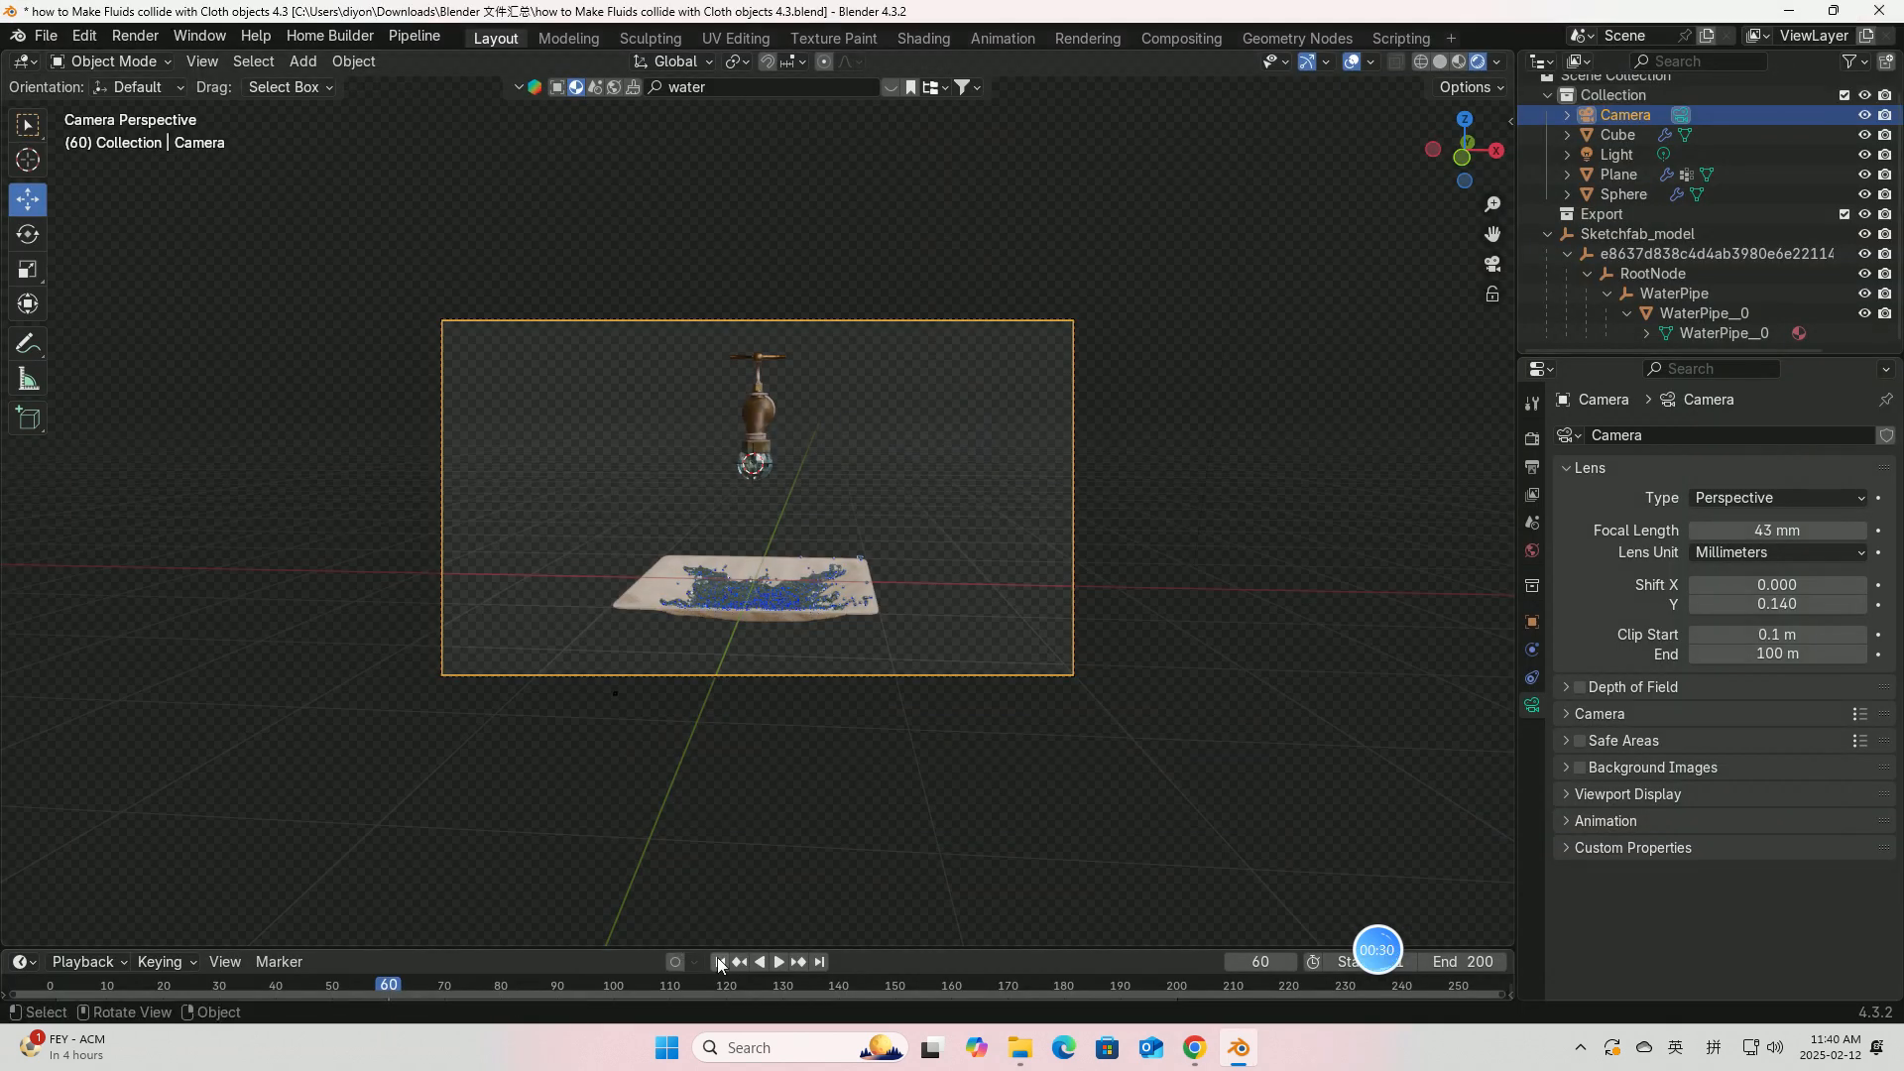
Step: Save the fluid and cloth project under its existing file name, and close it
left_click(46, 36)
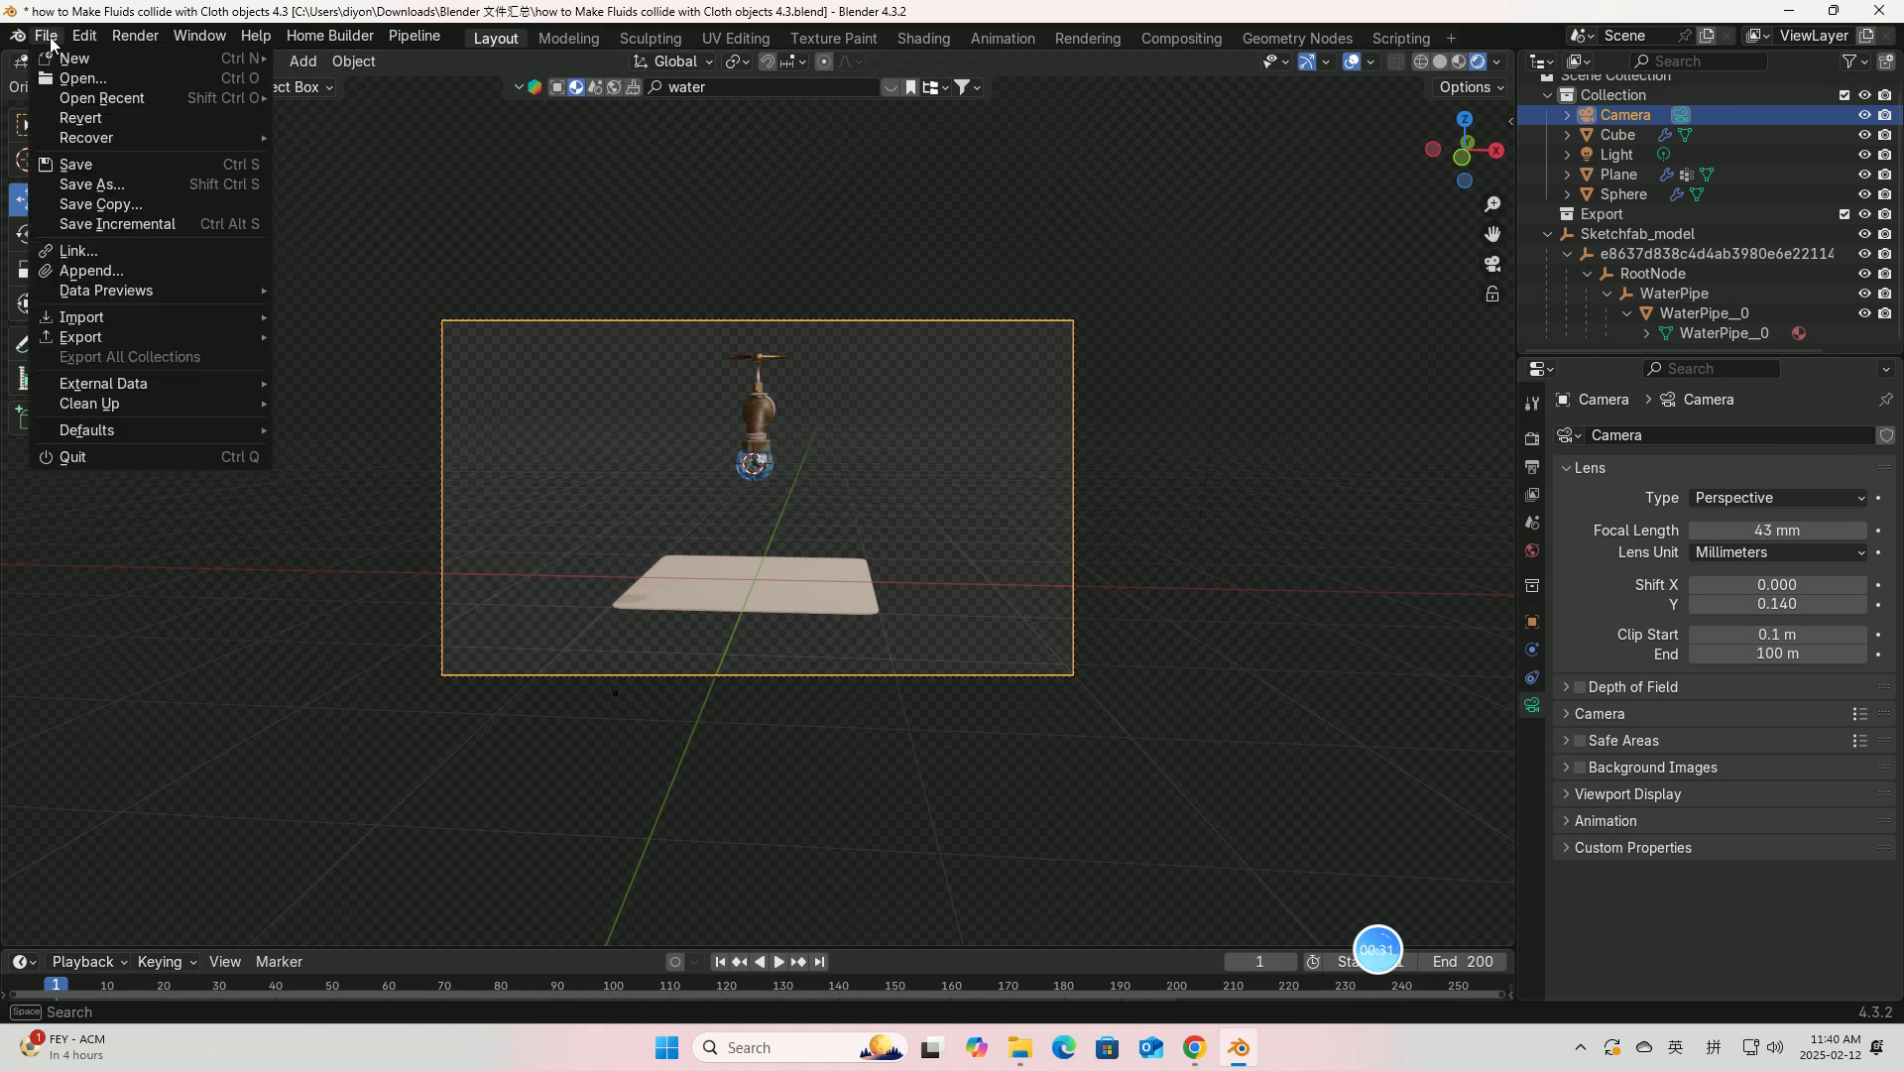
left_click(76, 165)
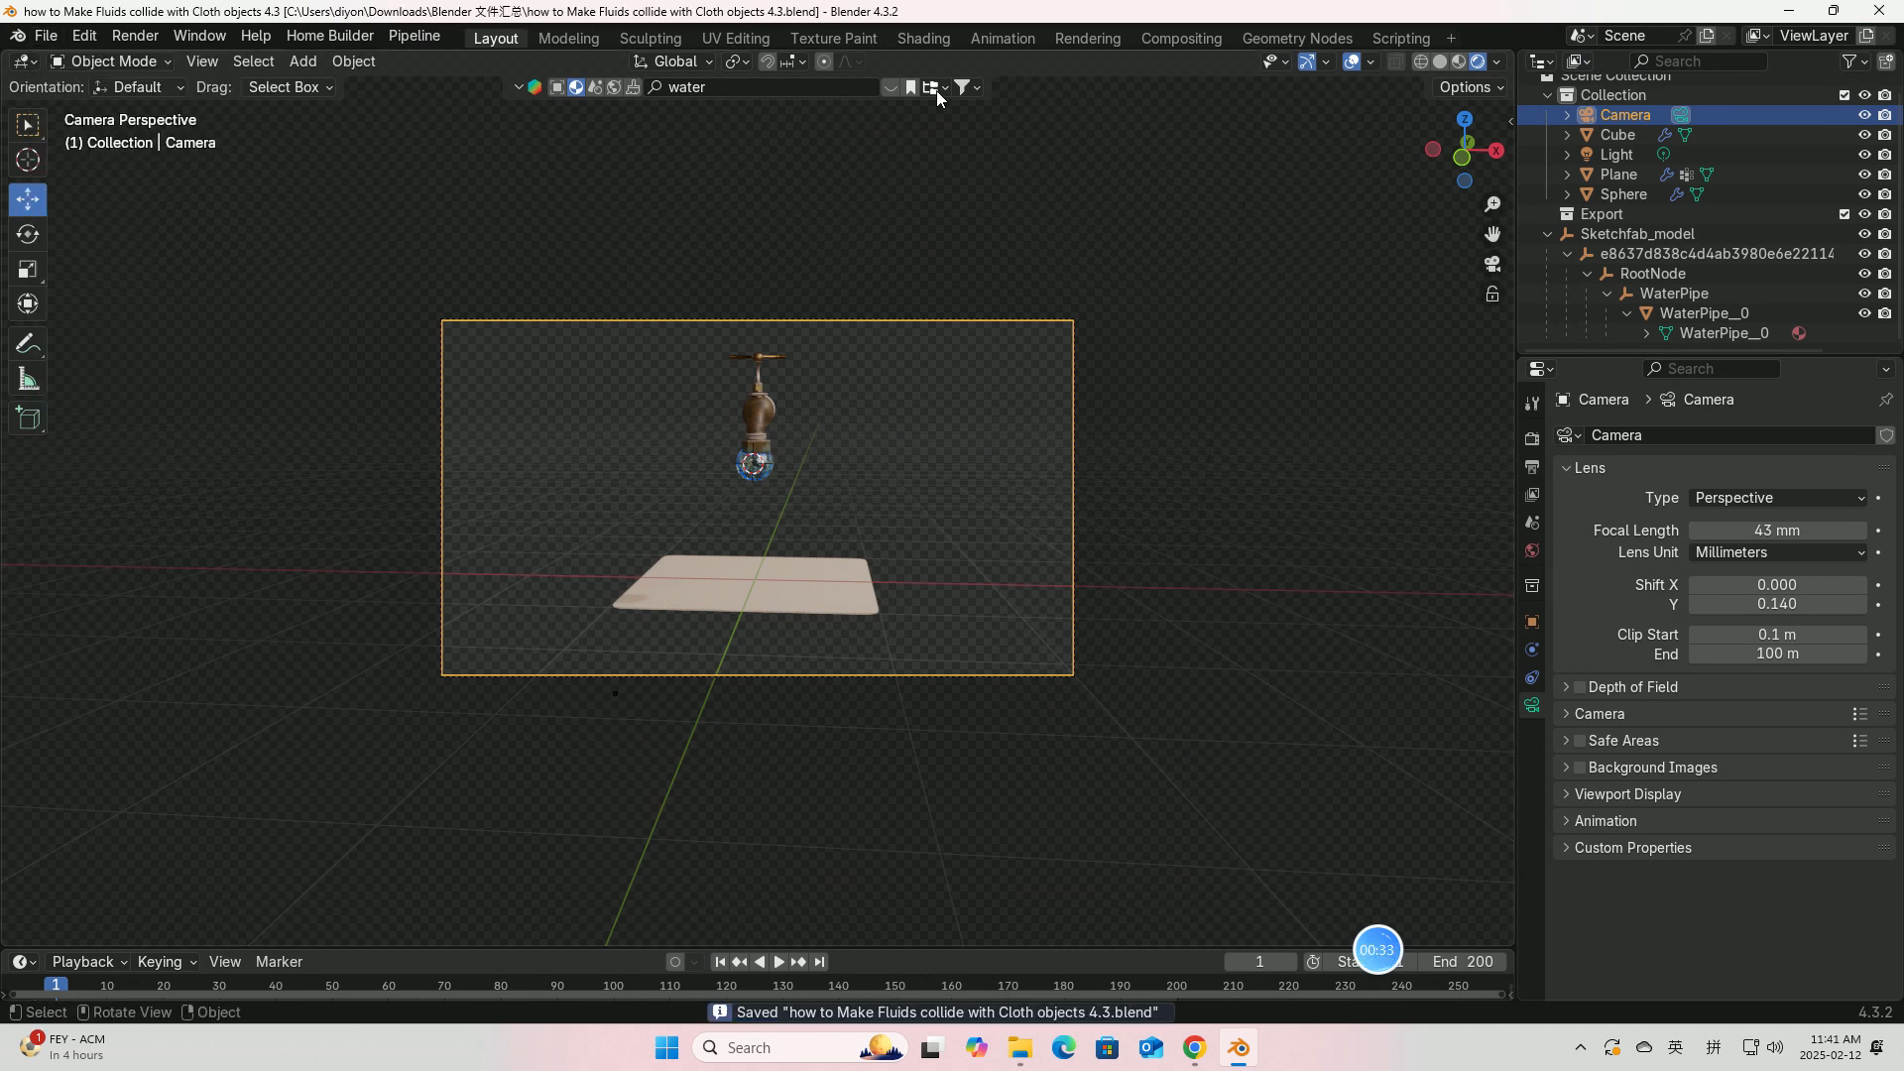
left_click(1881, 10)
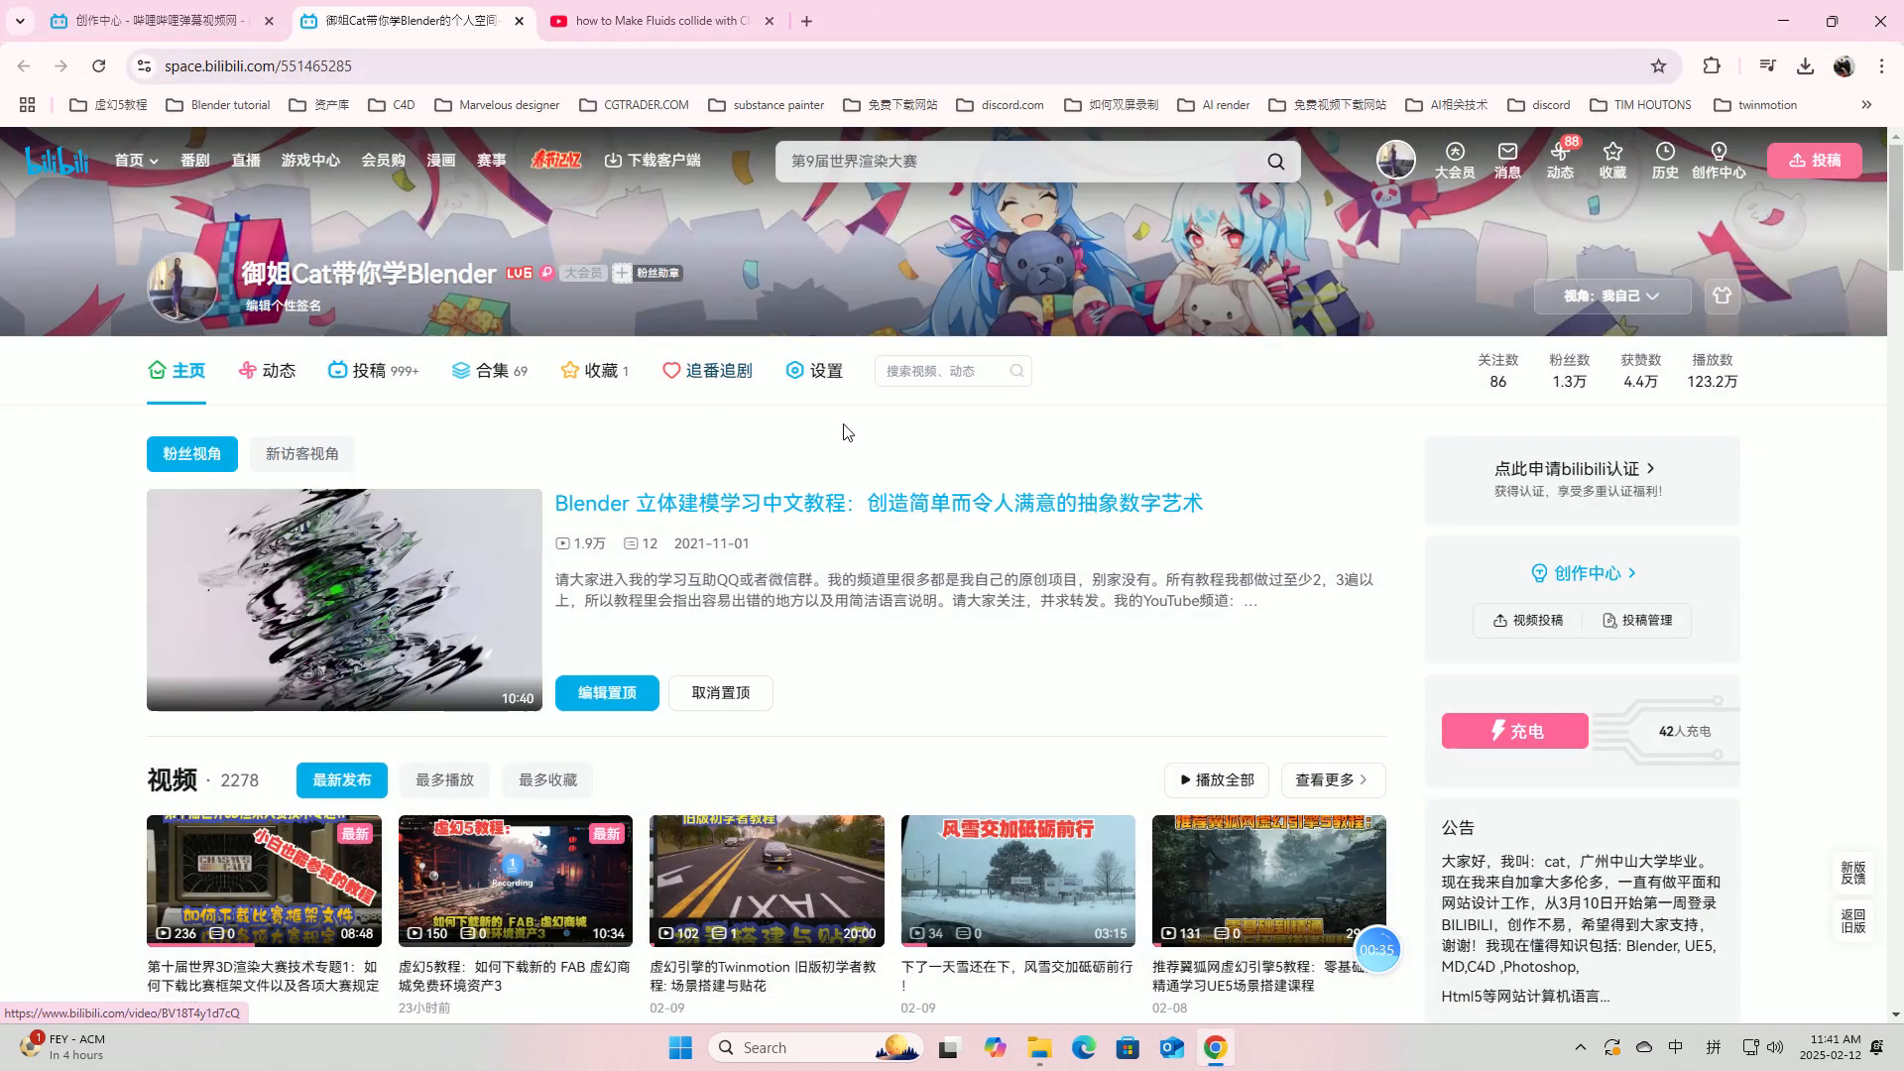
Step: Minimize the browser and launch a new Blender session from the desktop
left_click(1786, 12)
double_click(129, 833)
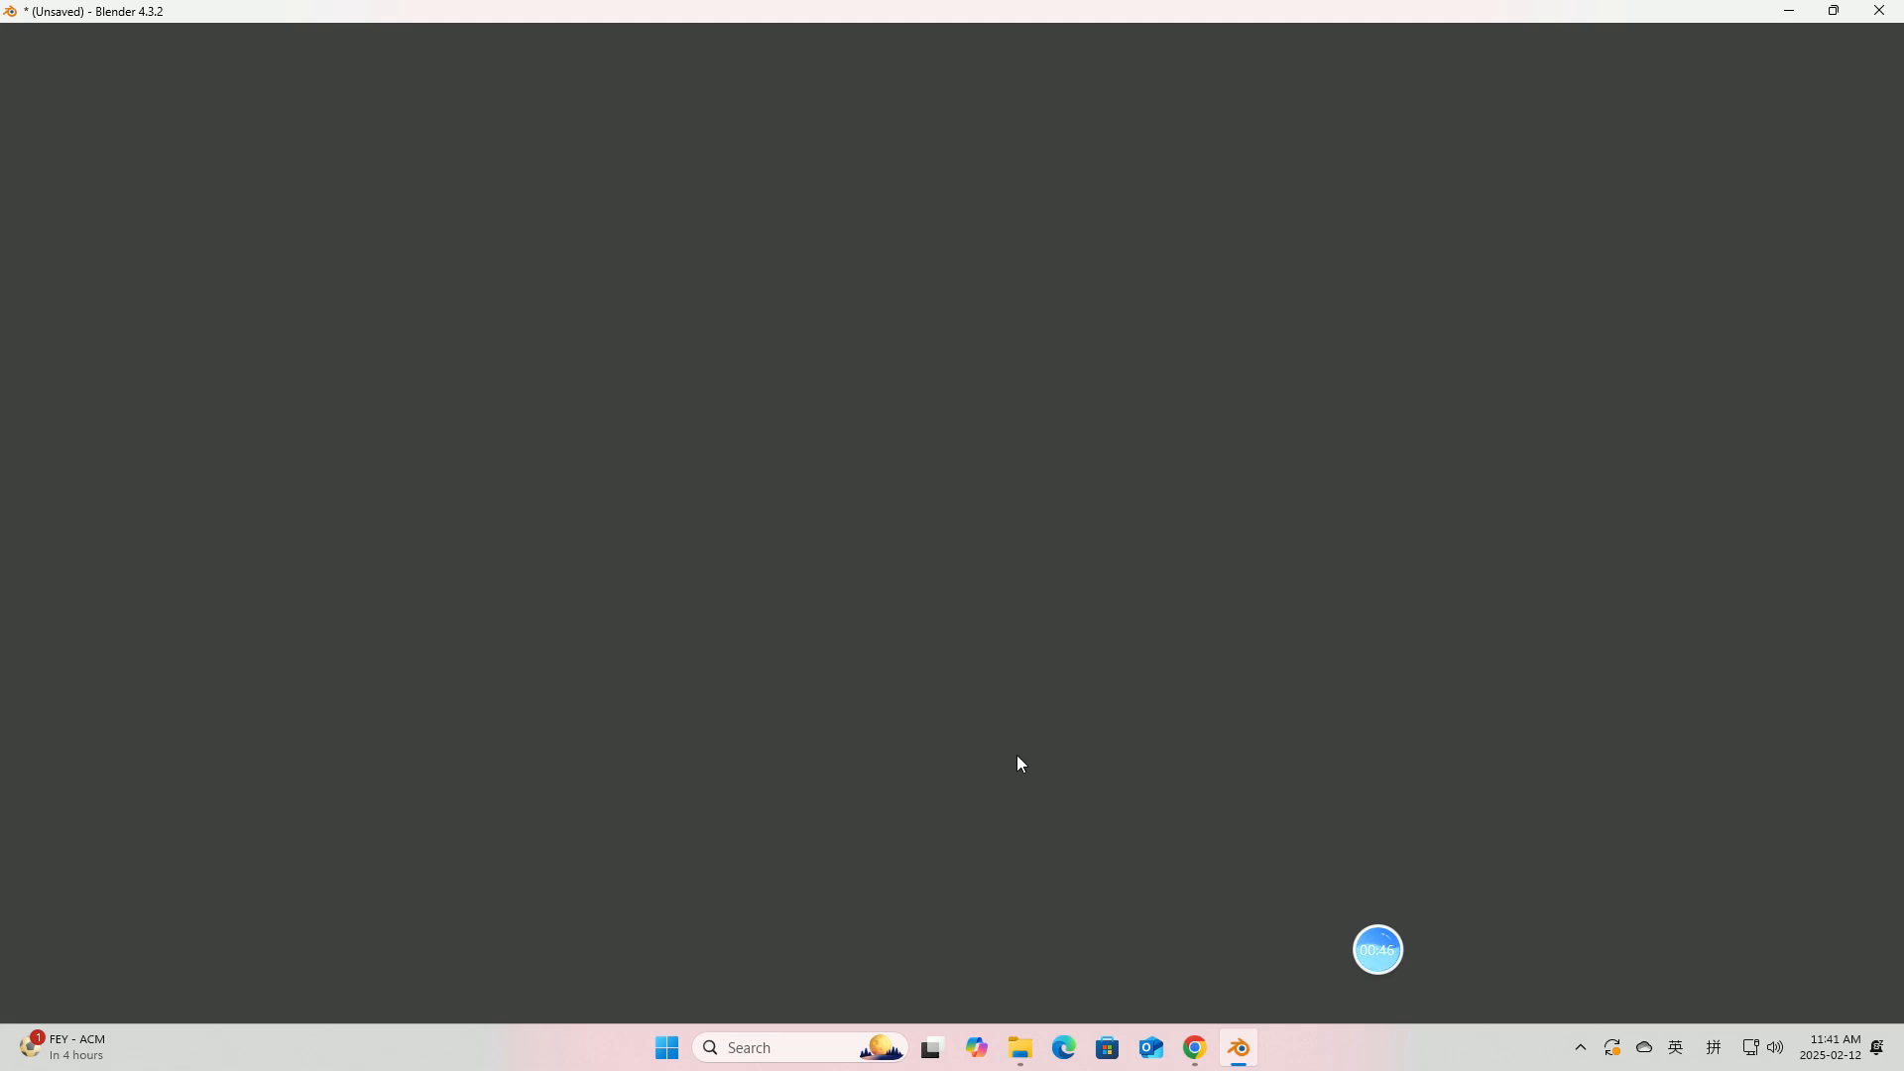
Step: Switch to Chrome and show the Bilibili channel's video collections (合集) as a thumbnail grid
left_click(1195, 1047)
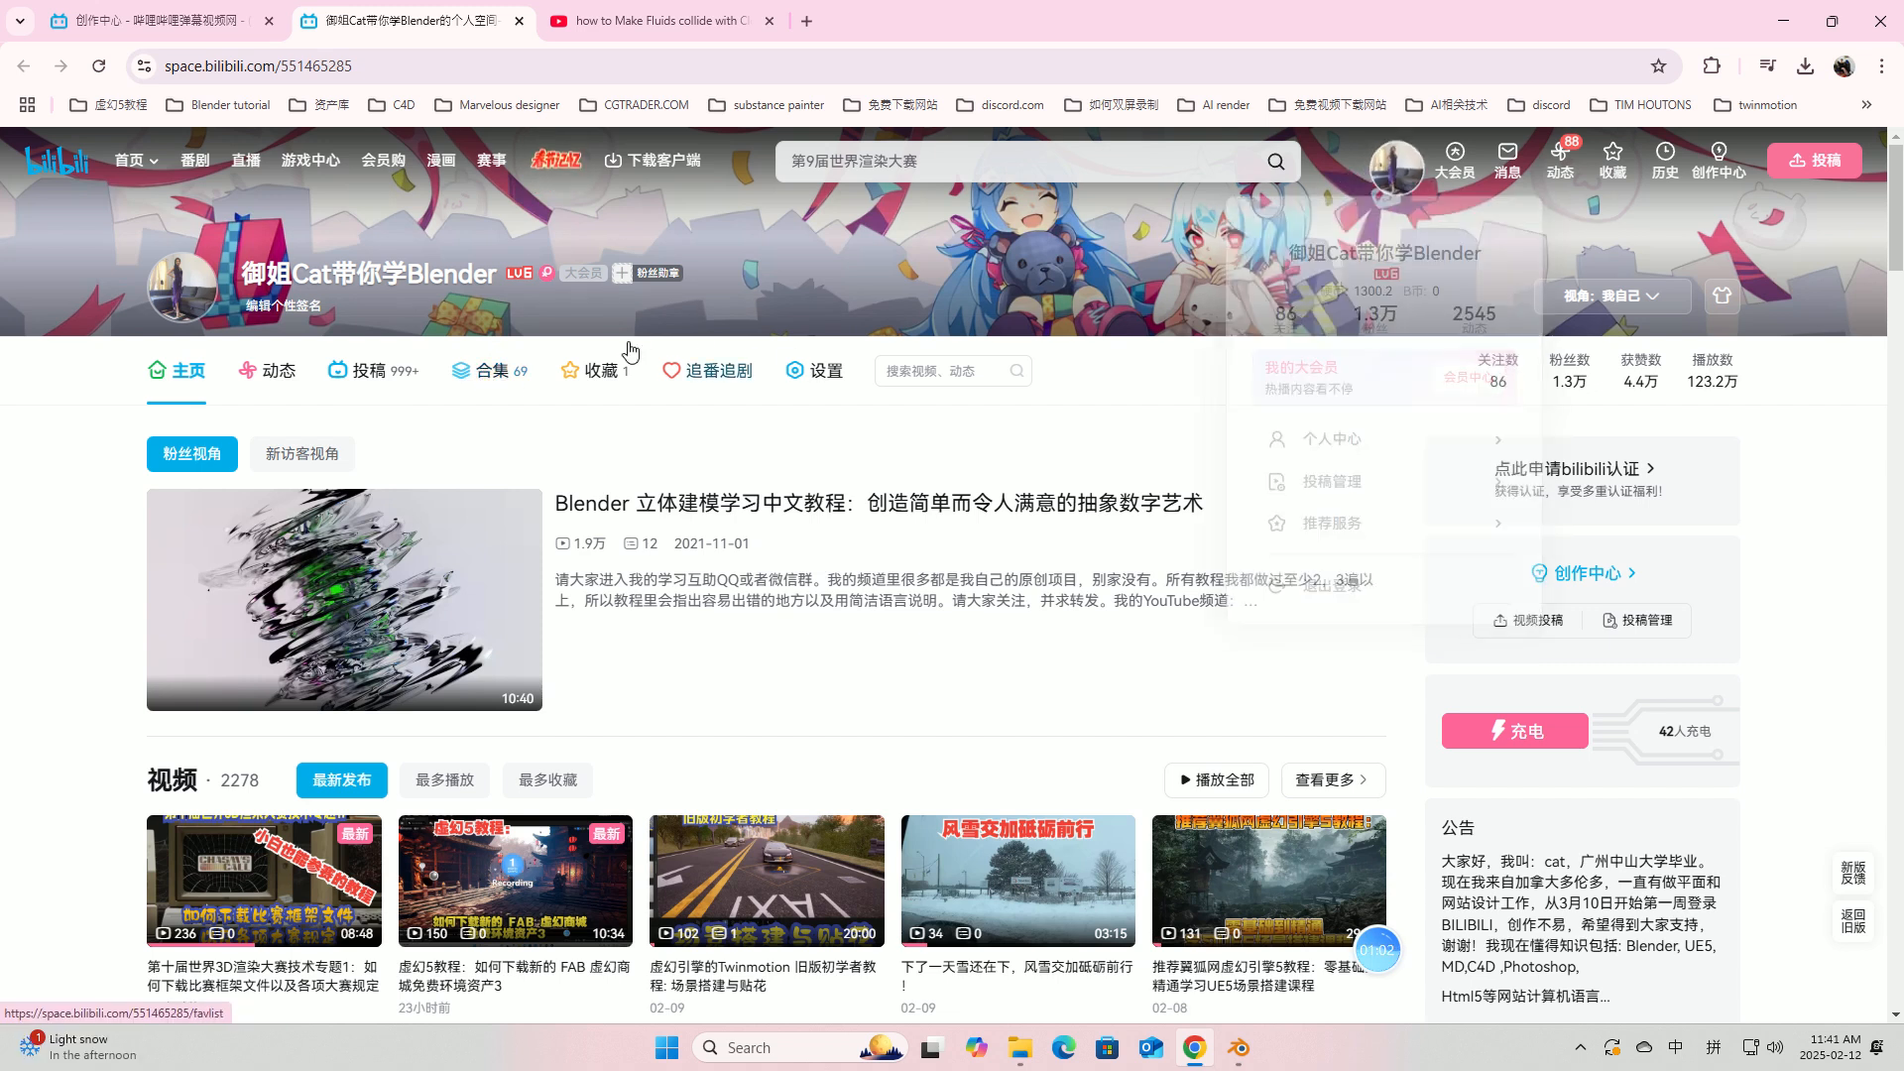
left_click(490, 373)
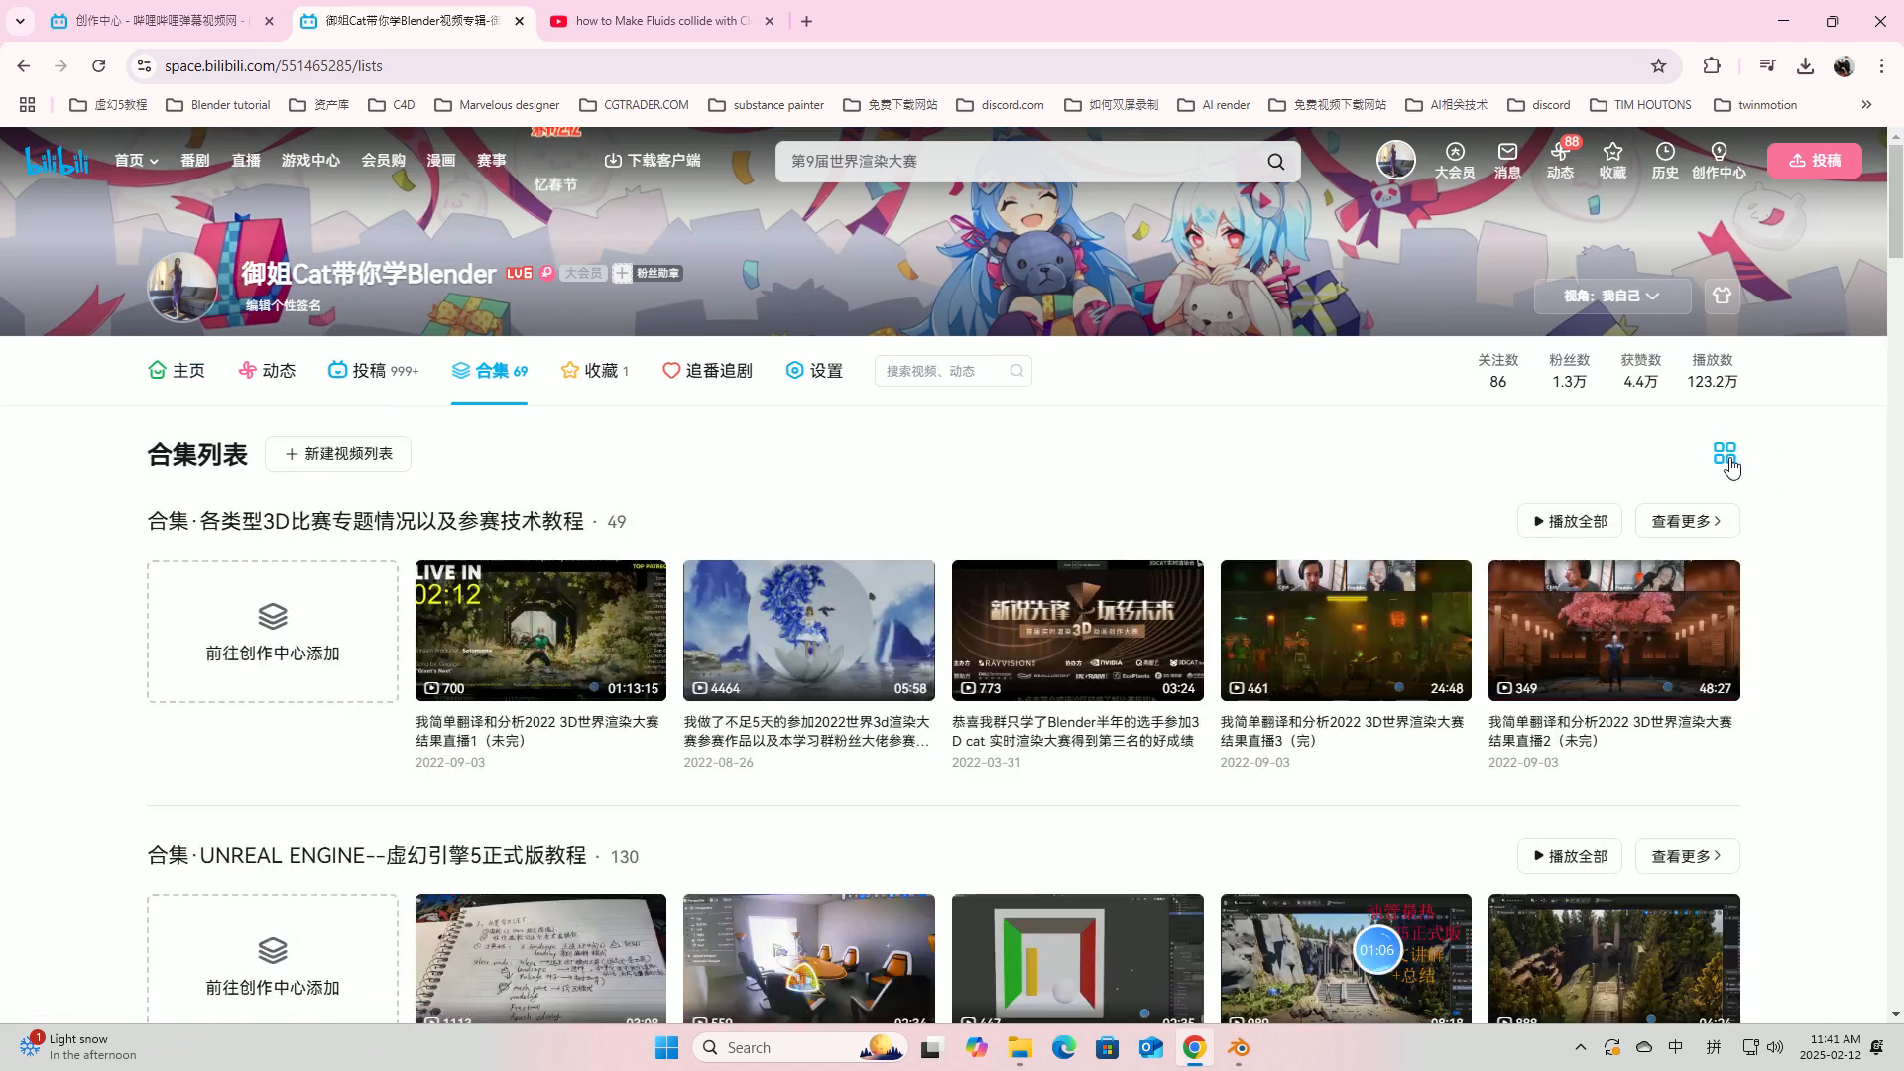
left_click(1724, 457)
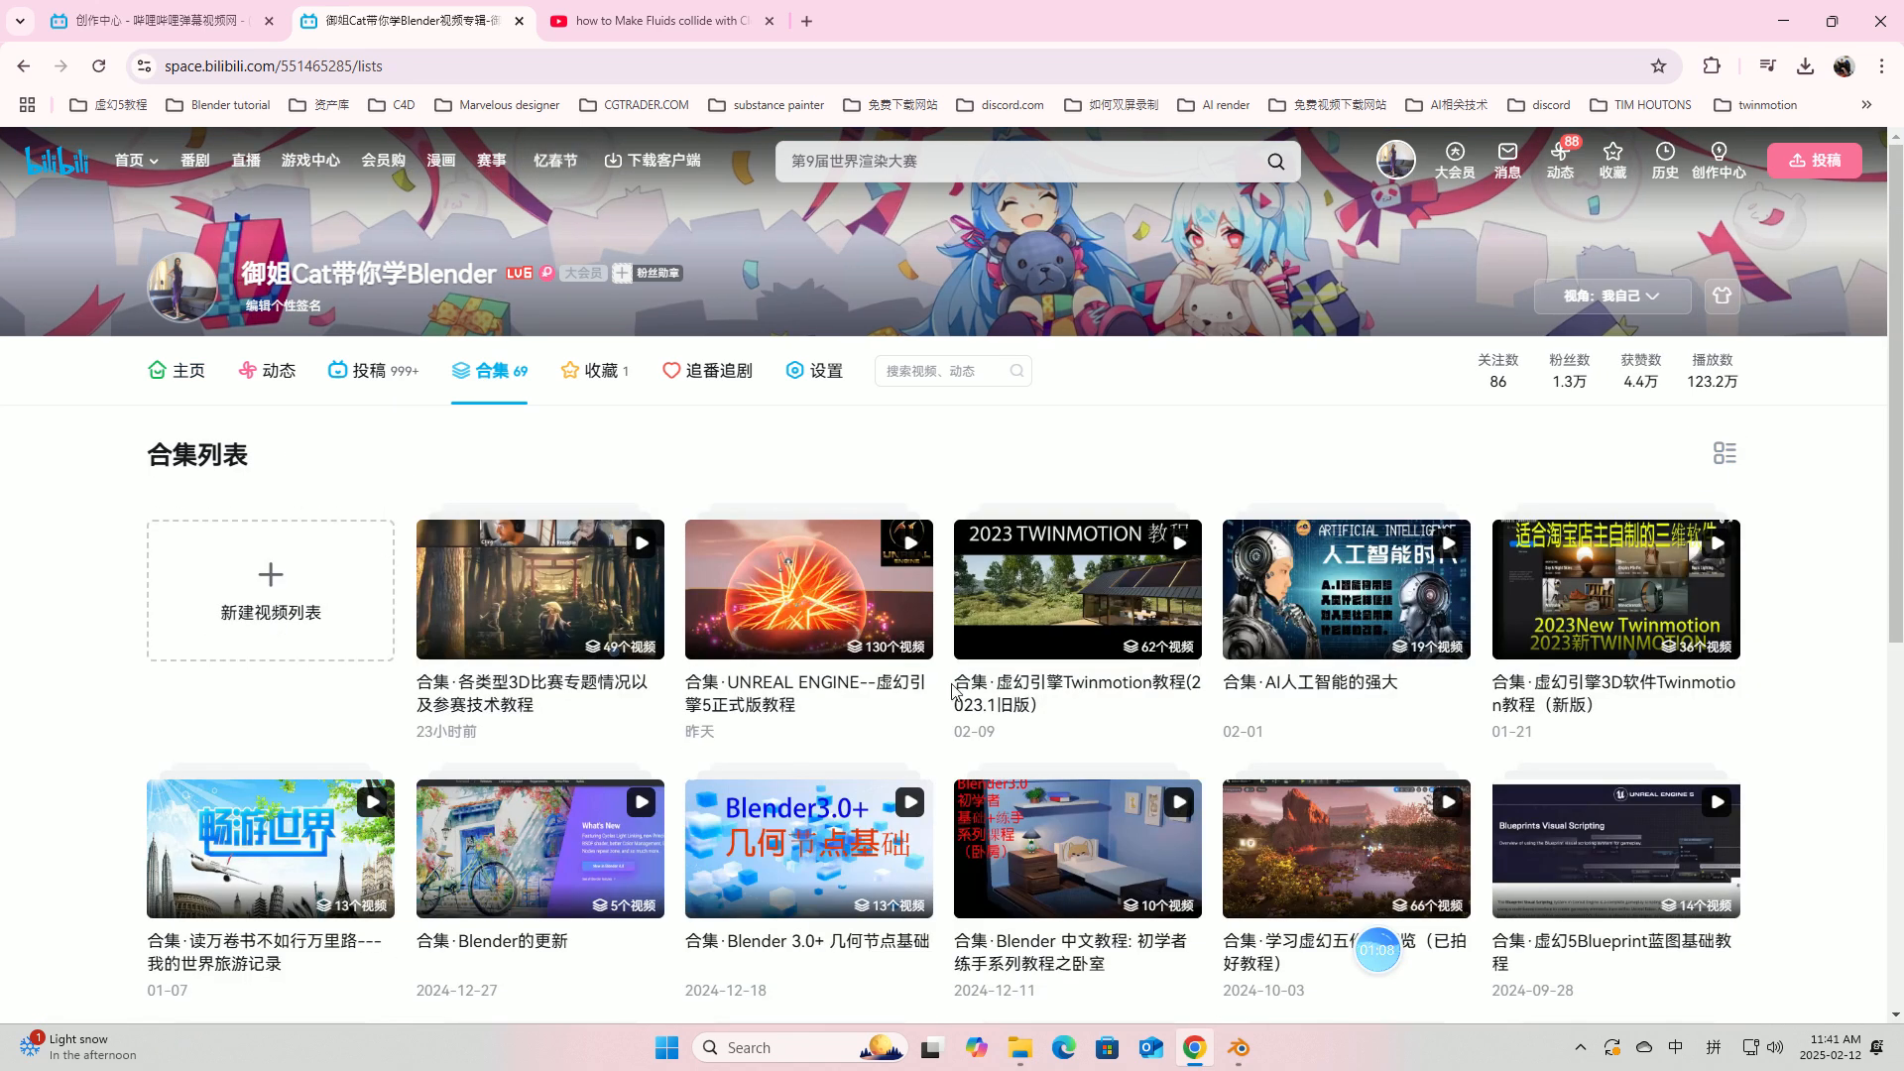
Step: Browse the pages of the collection list to see which Blender, Unreal Engine and Twinmotion tutorial series are offered
scroll(990, 676, "down", 7)
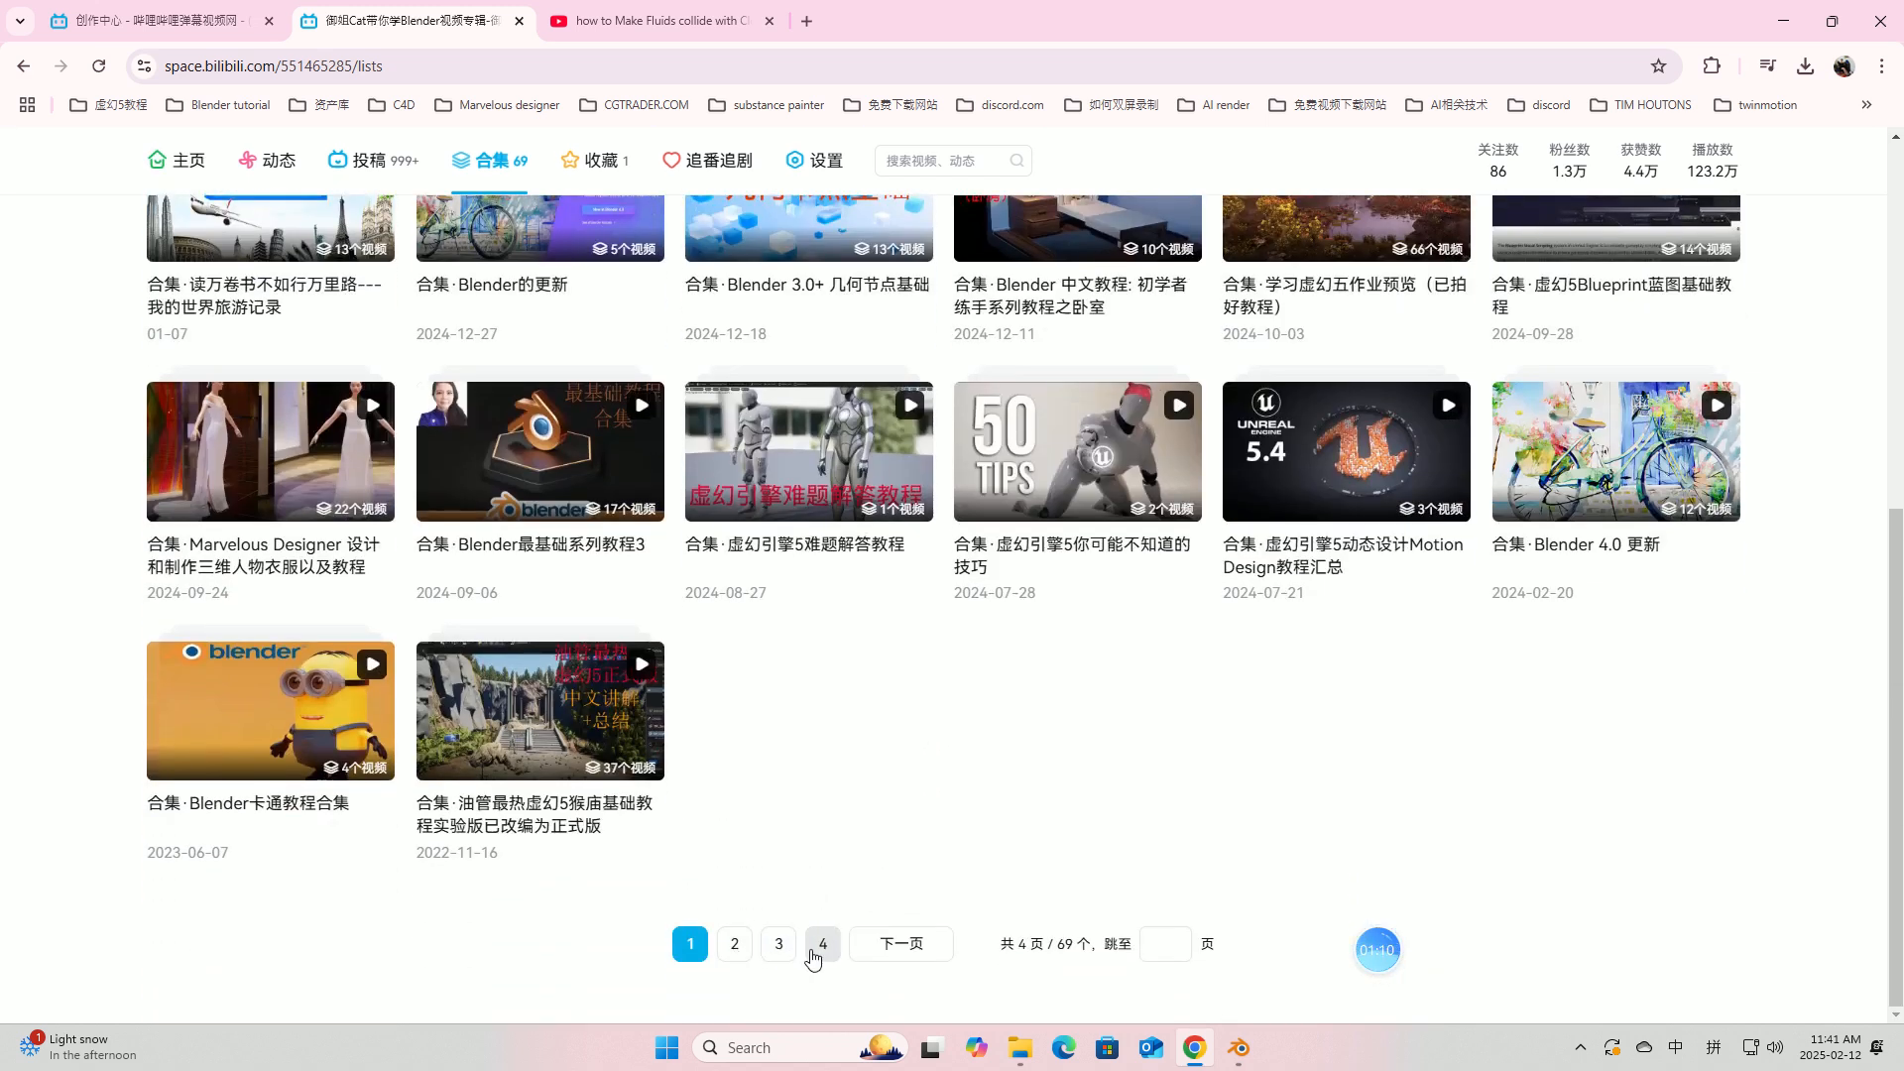
scroll(856, 825, "up", 2)
scroll(856, 794, "up", 2)
scroll(855, 793, "down", 5)
left_click(734, 942)
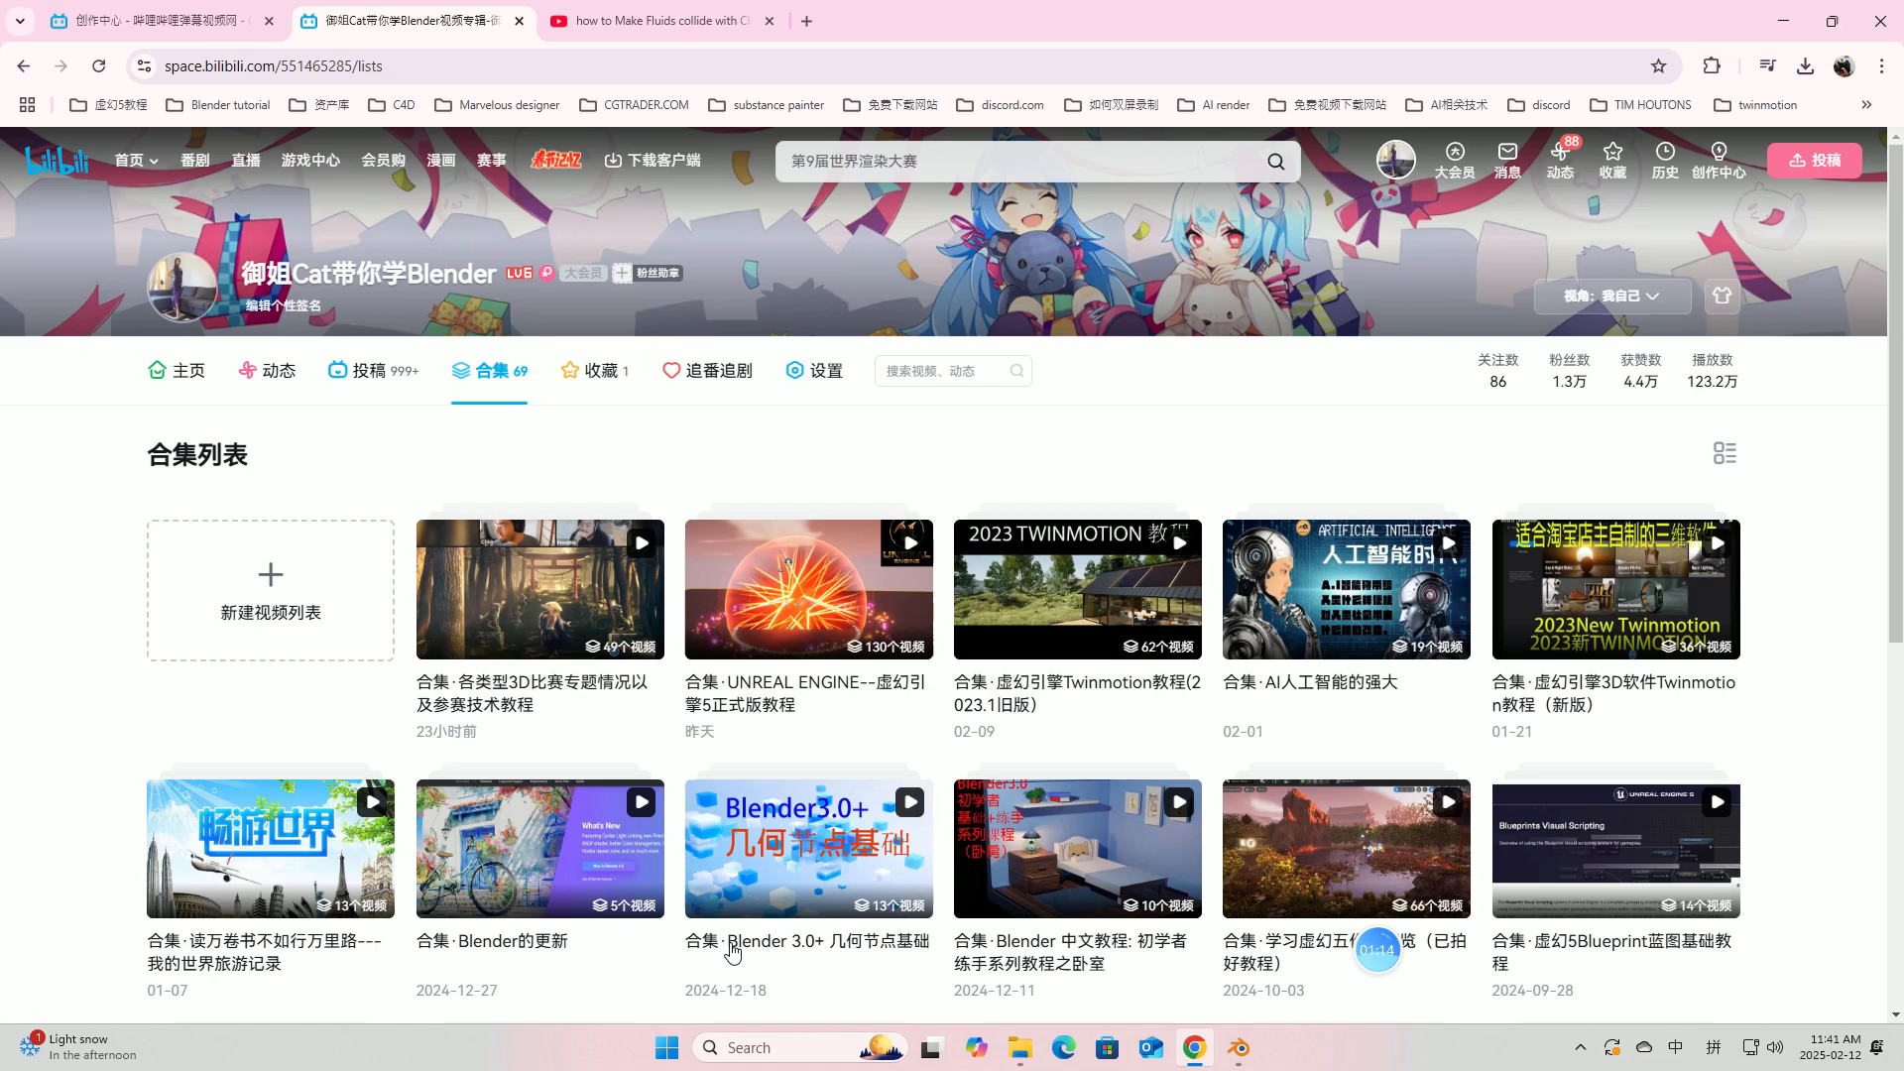
scroll(794, 645, "down", 2)
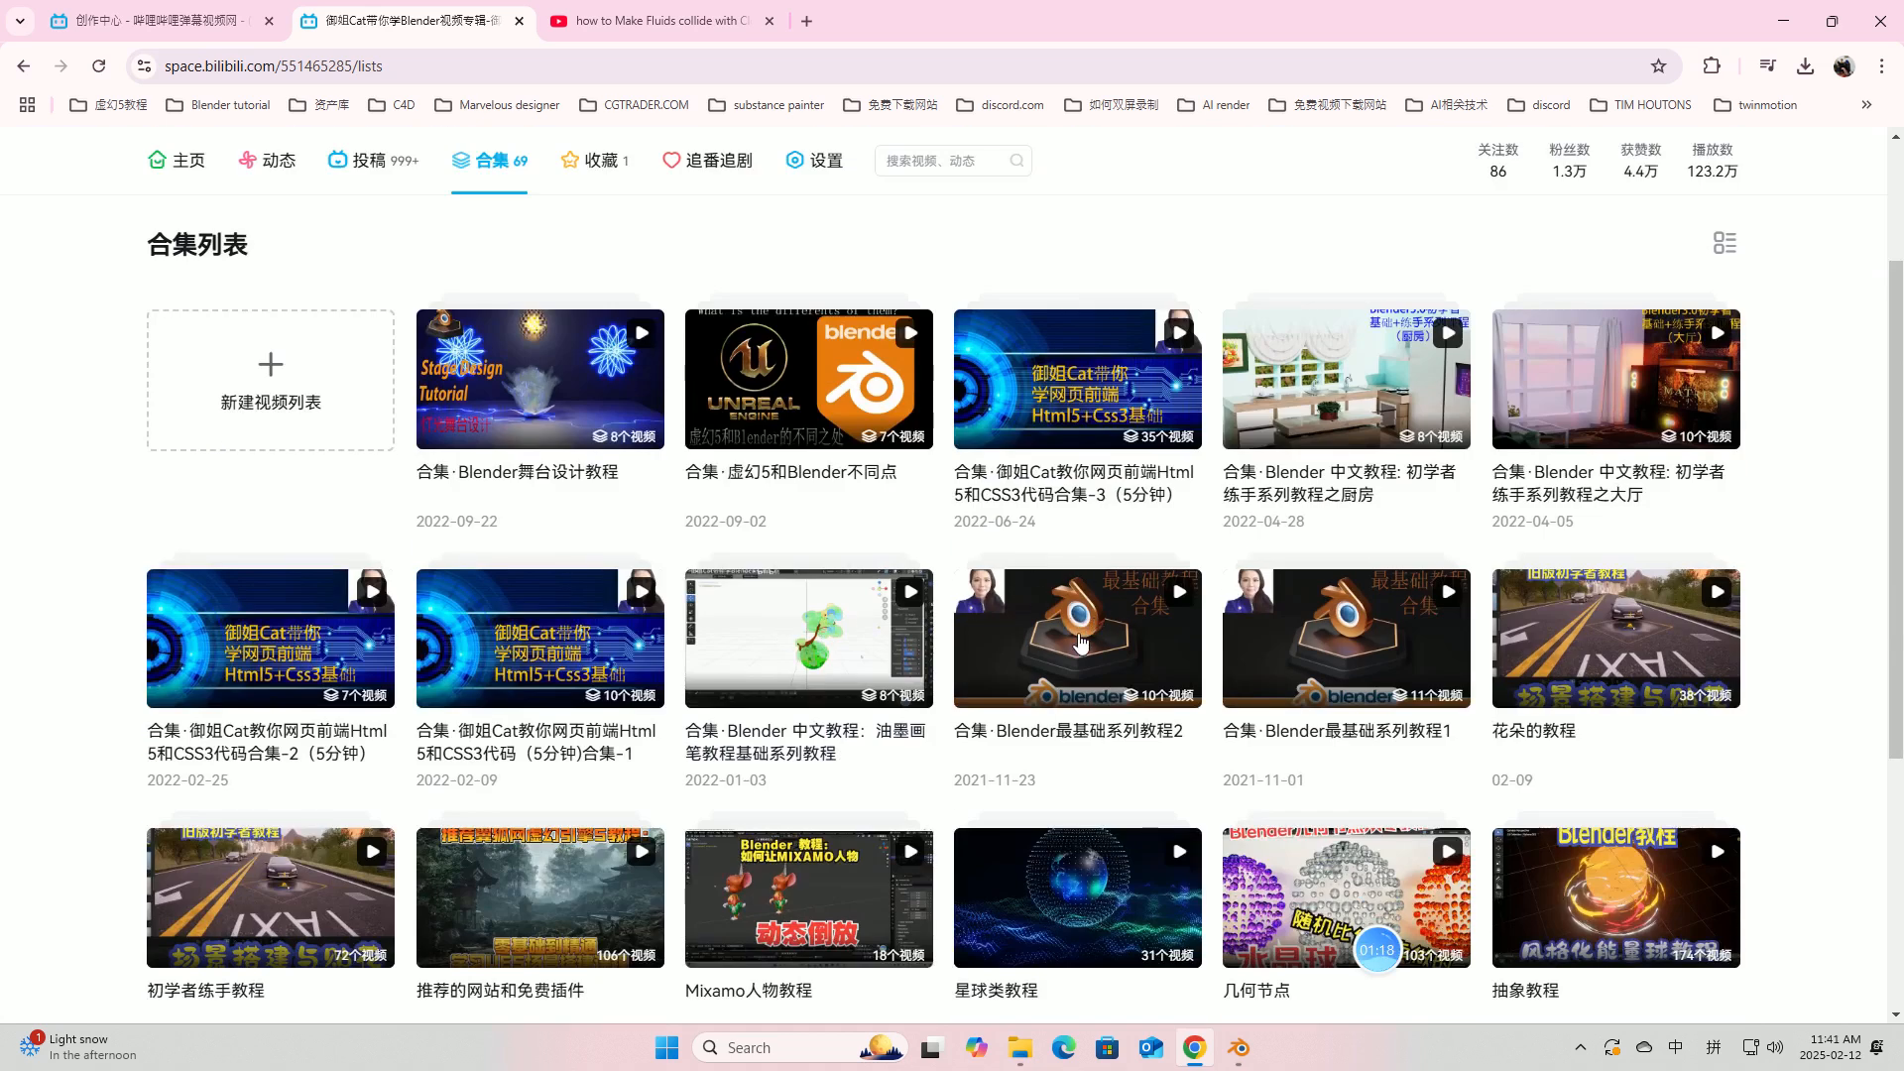
scroll(848, 823, "down", 5)
left_click(751, 942)
scroll(729, 712, "down", 10)
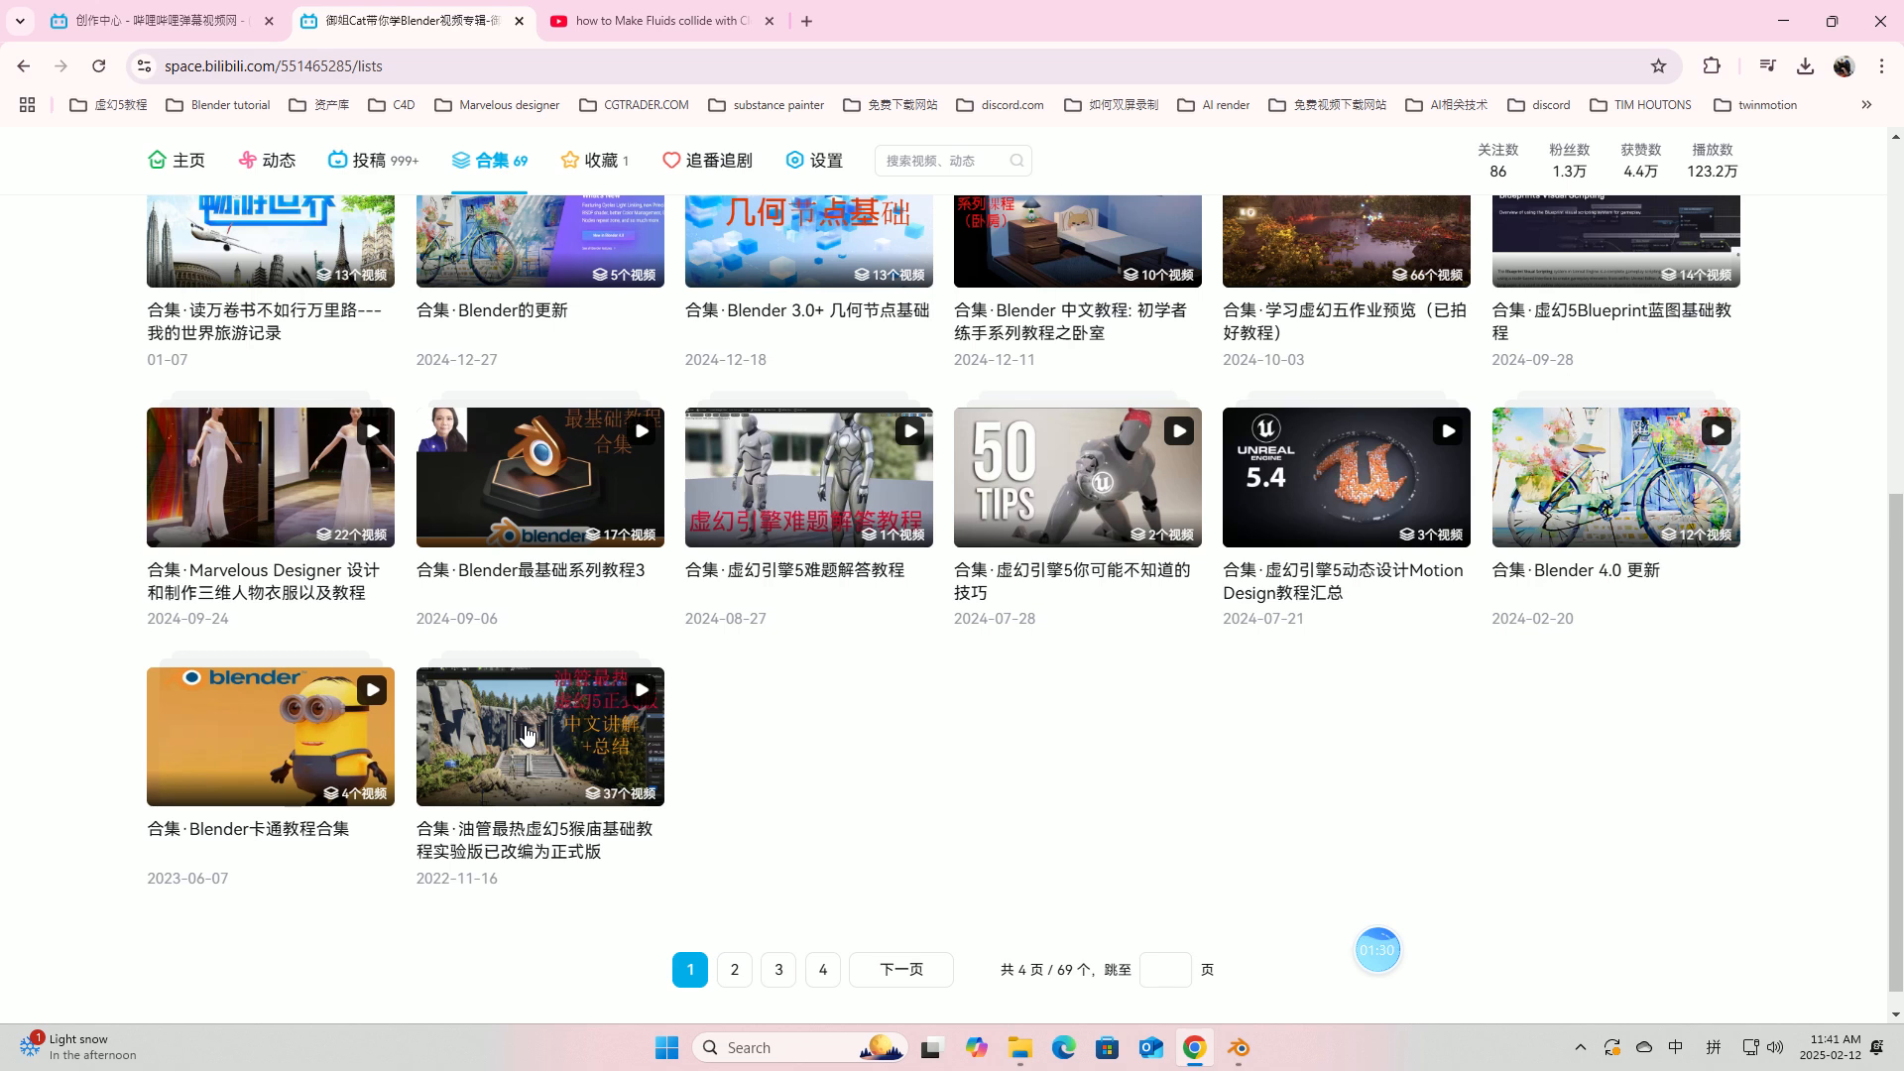
scroll(1064, 507, "up", 5)
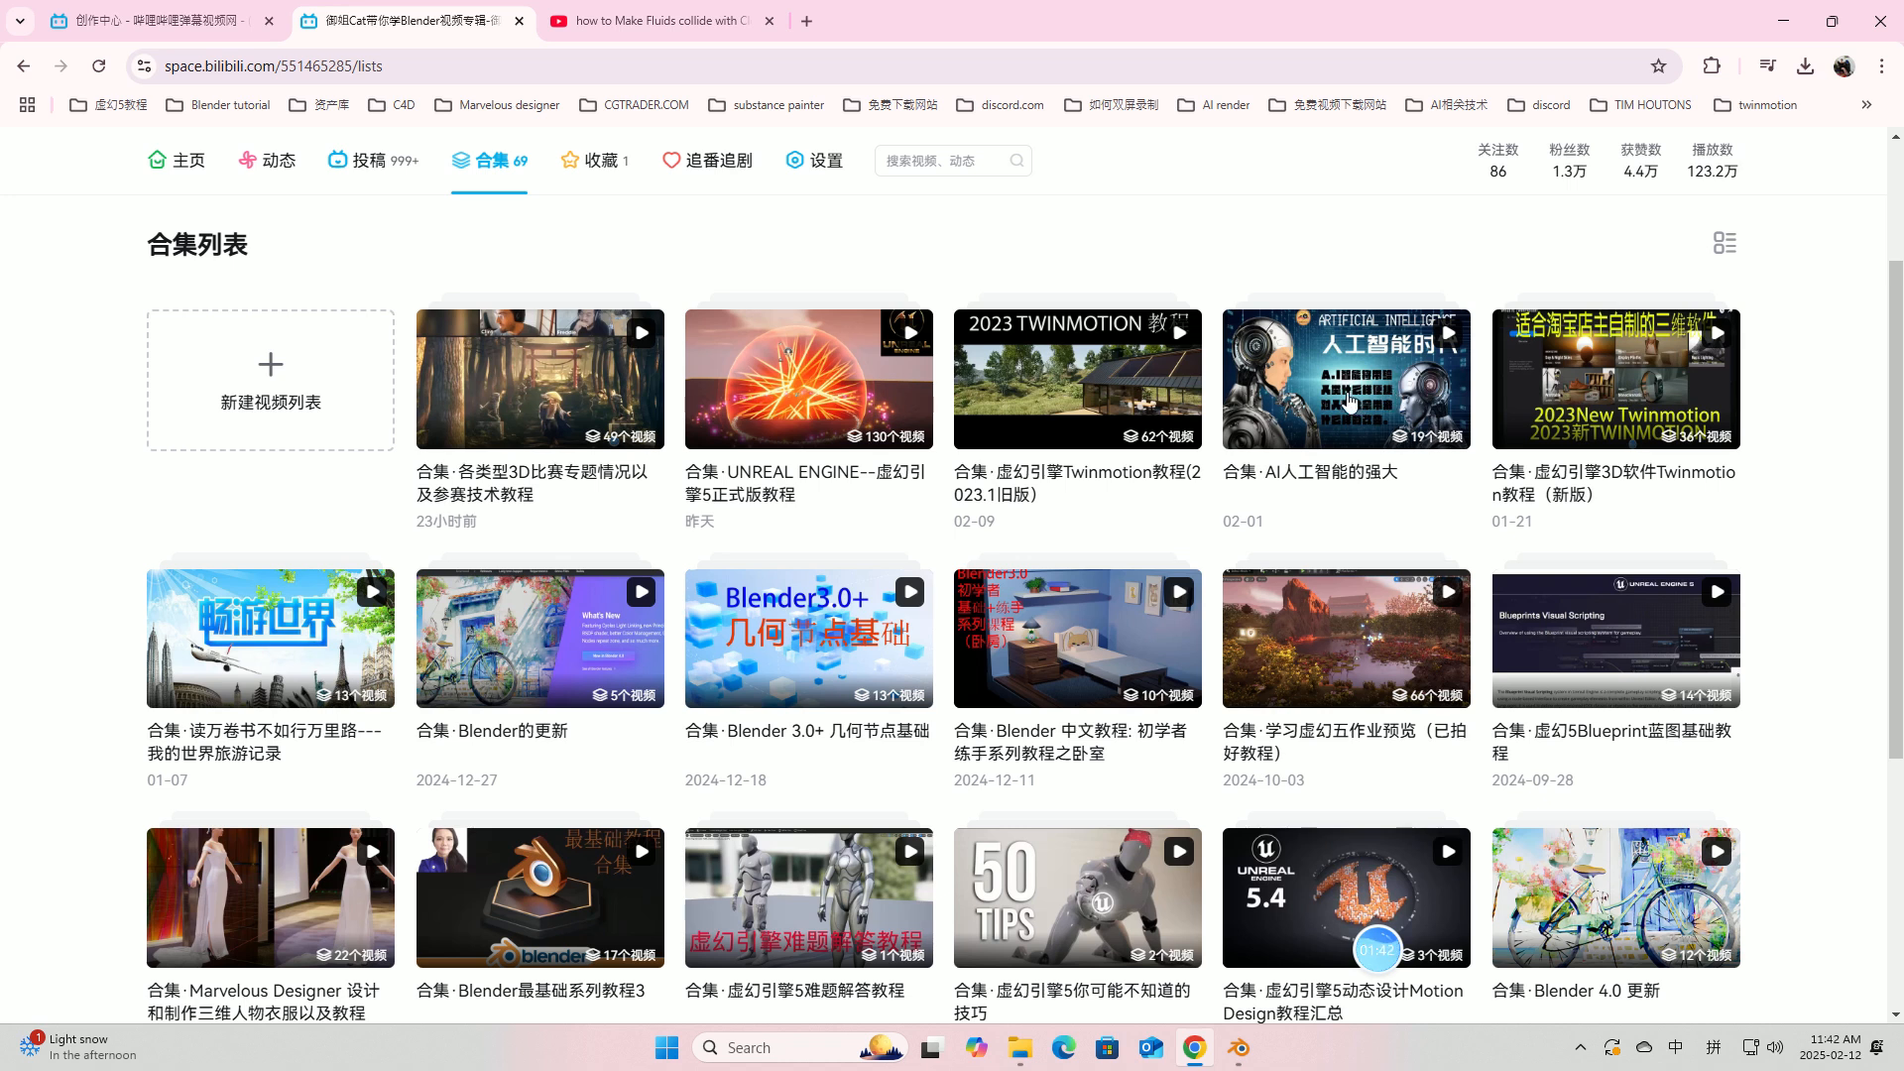
scroll(759, 486, "down", 2)
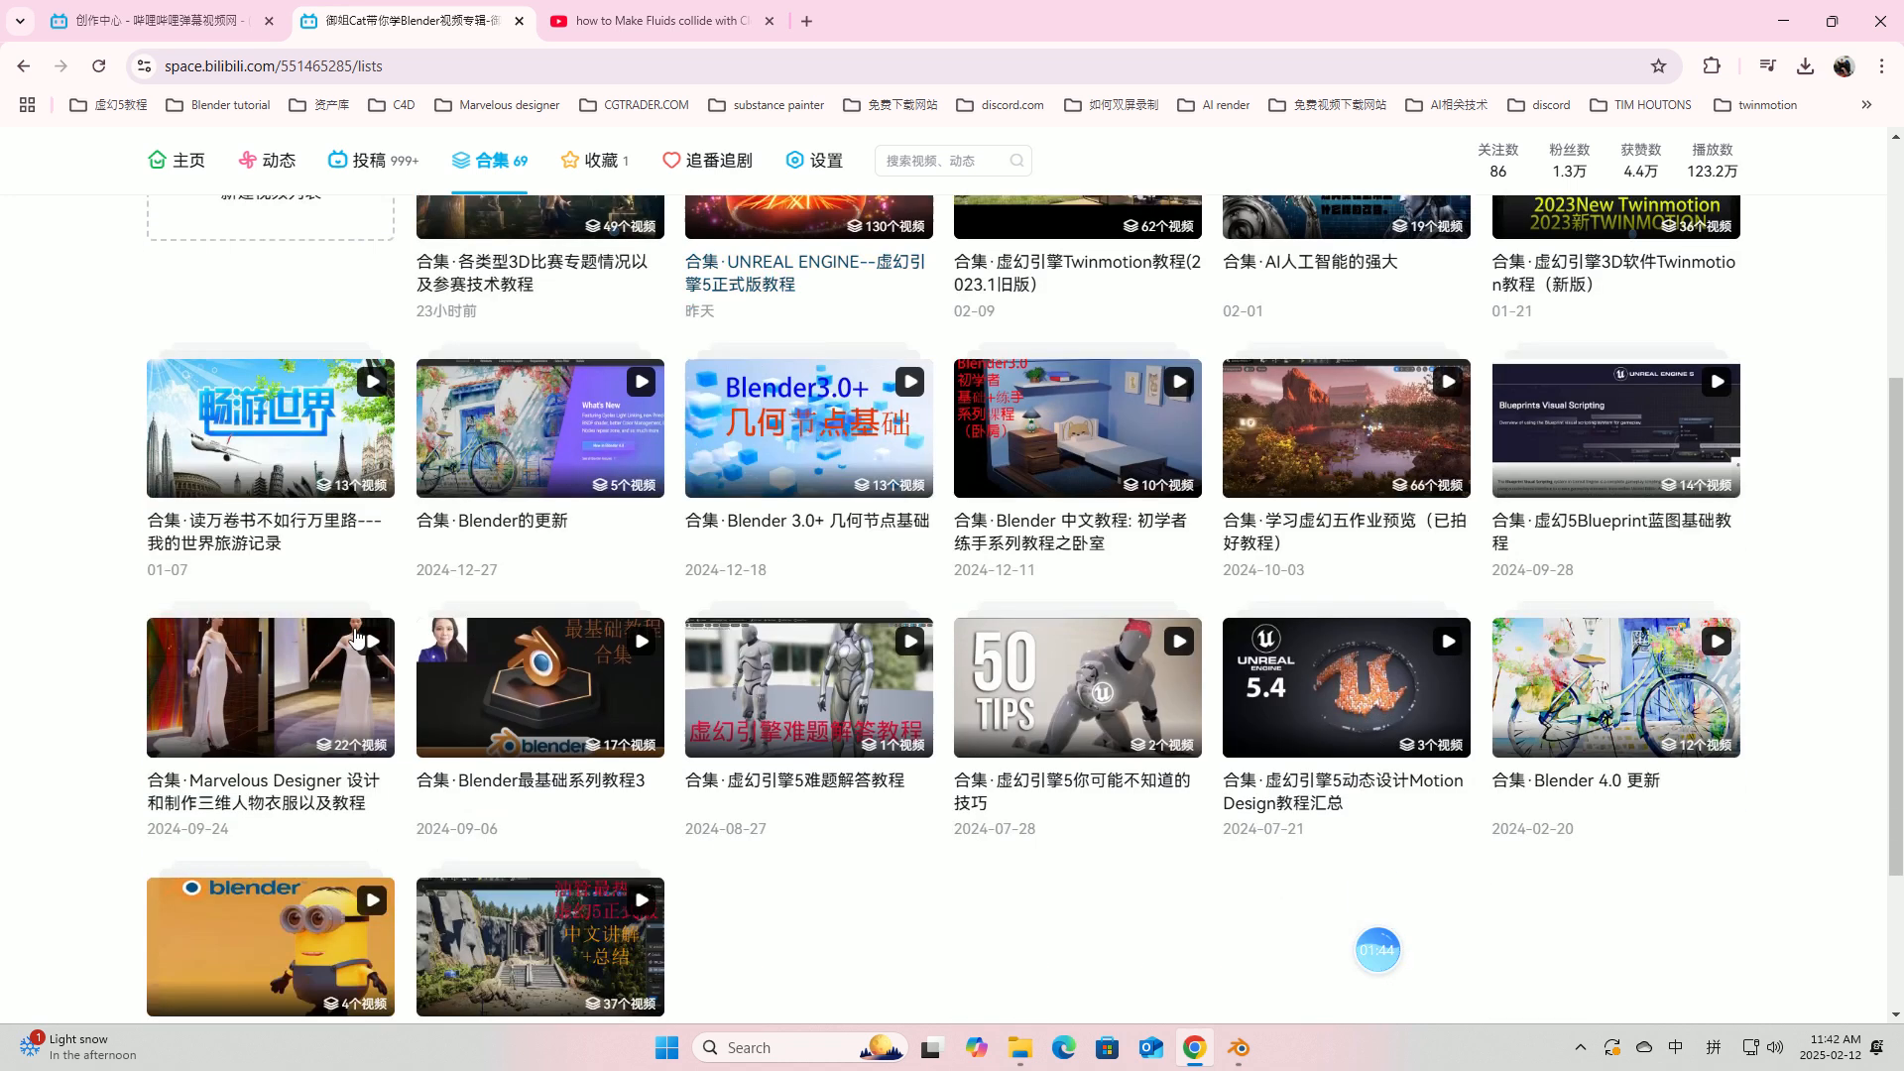
Step: View the Marvelous Designer clothing collection and the AI人工智能的强大 collection, returning to the collection list after each
left_click(253, 680)
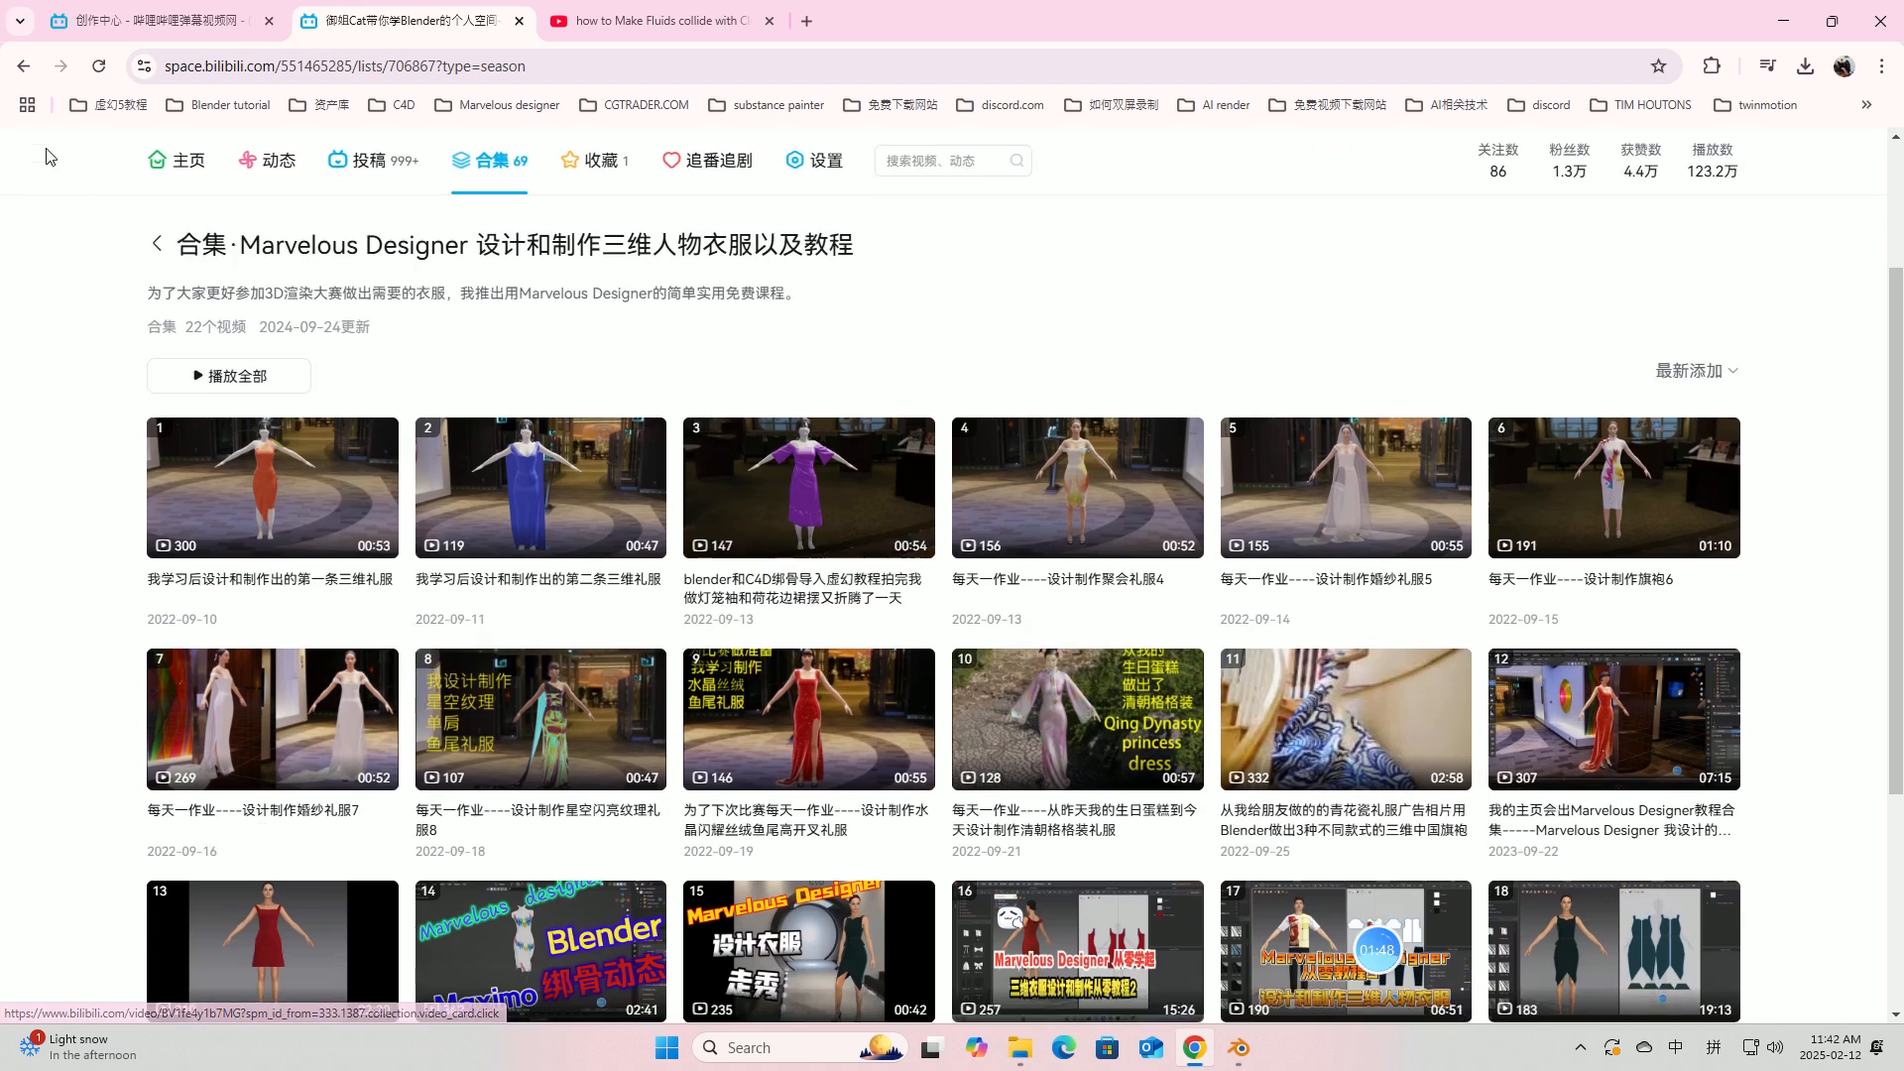
left_click(23, 65)
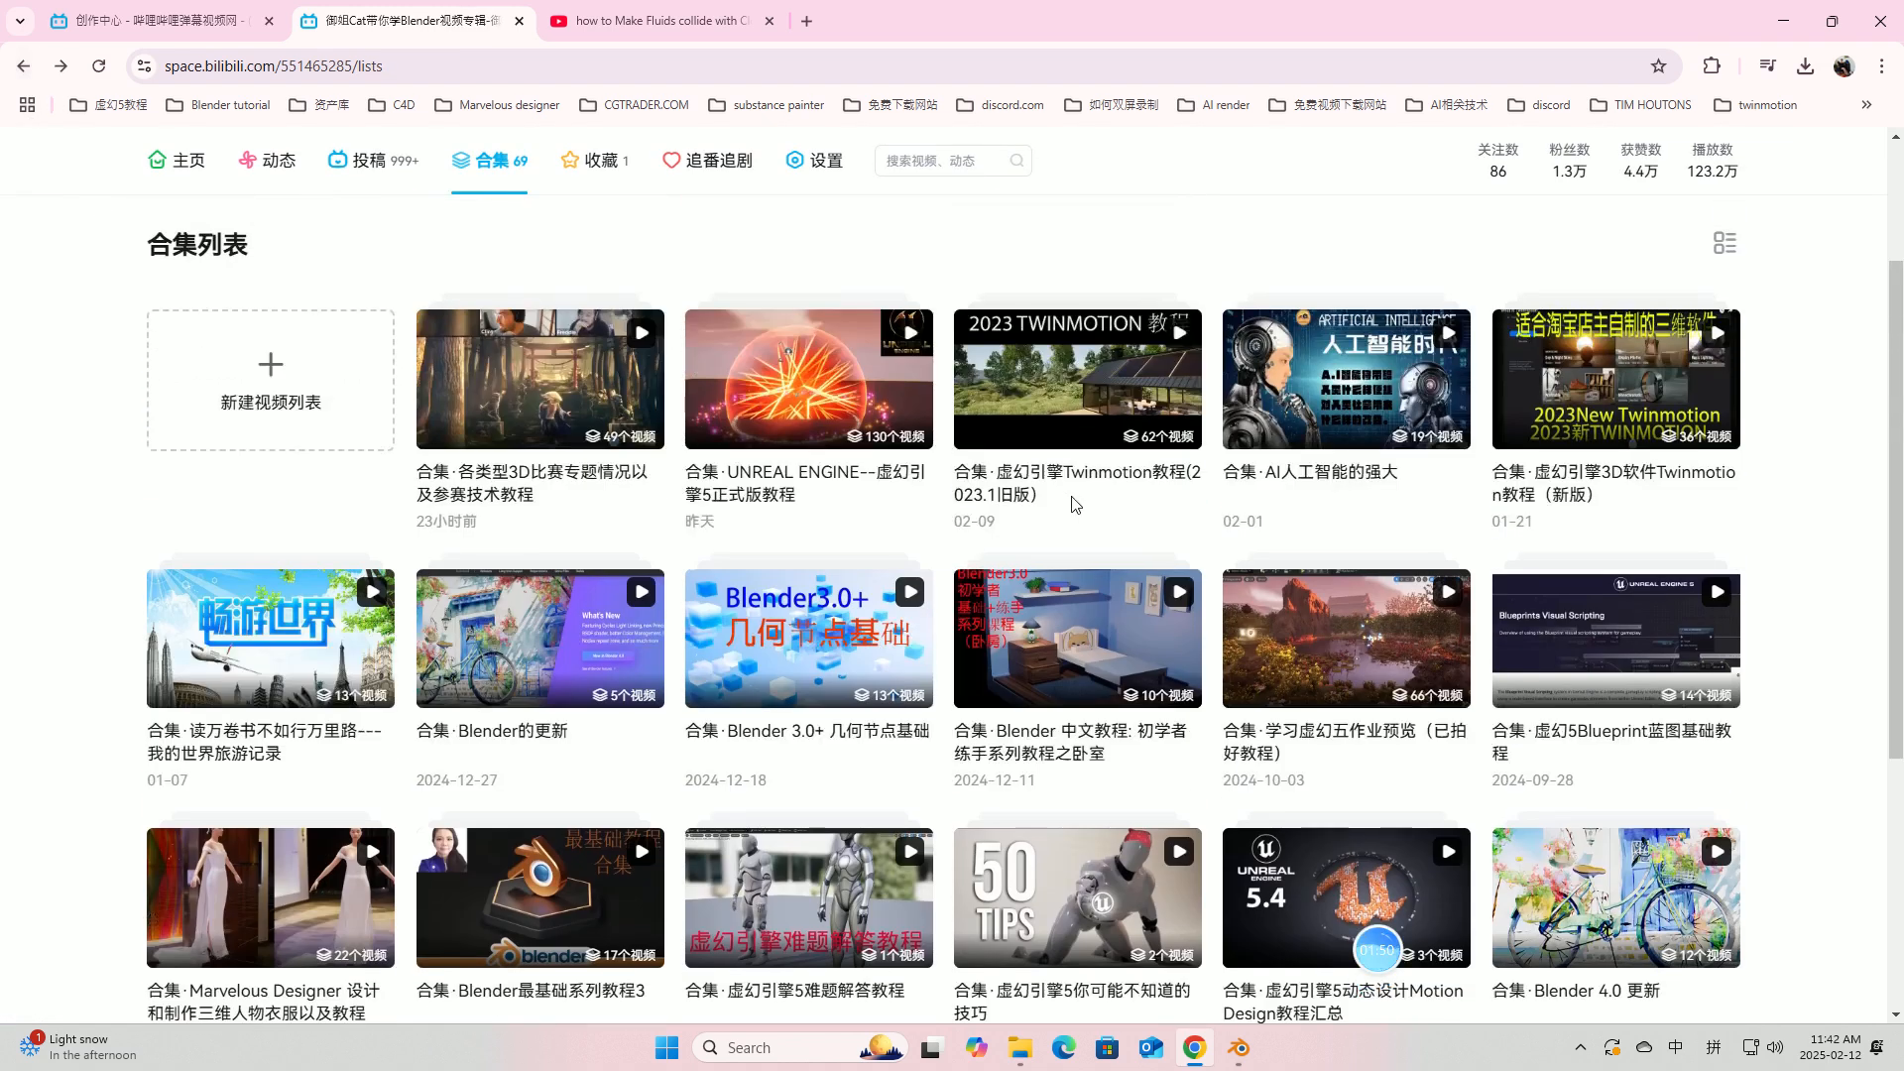
left_click(1345, 386)
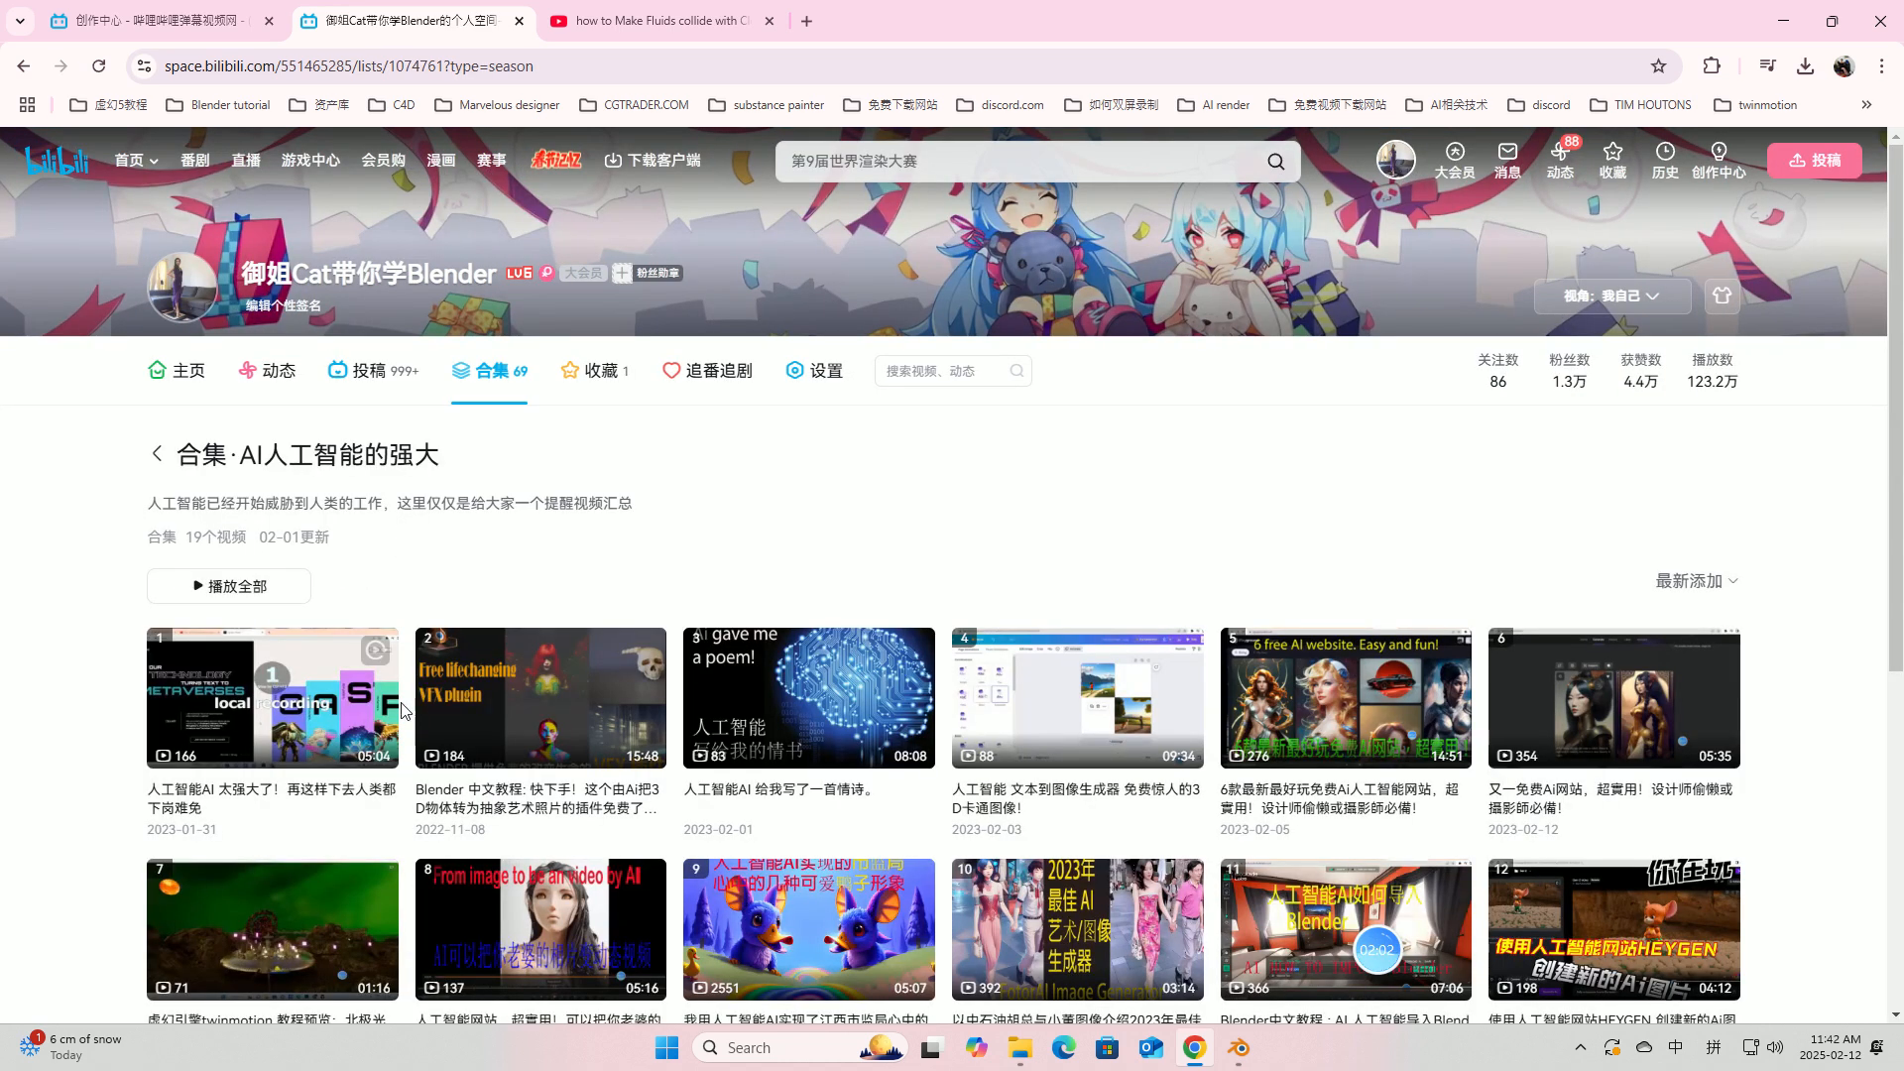
left_click(24, 67)
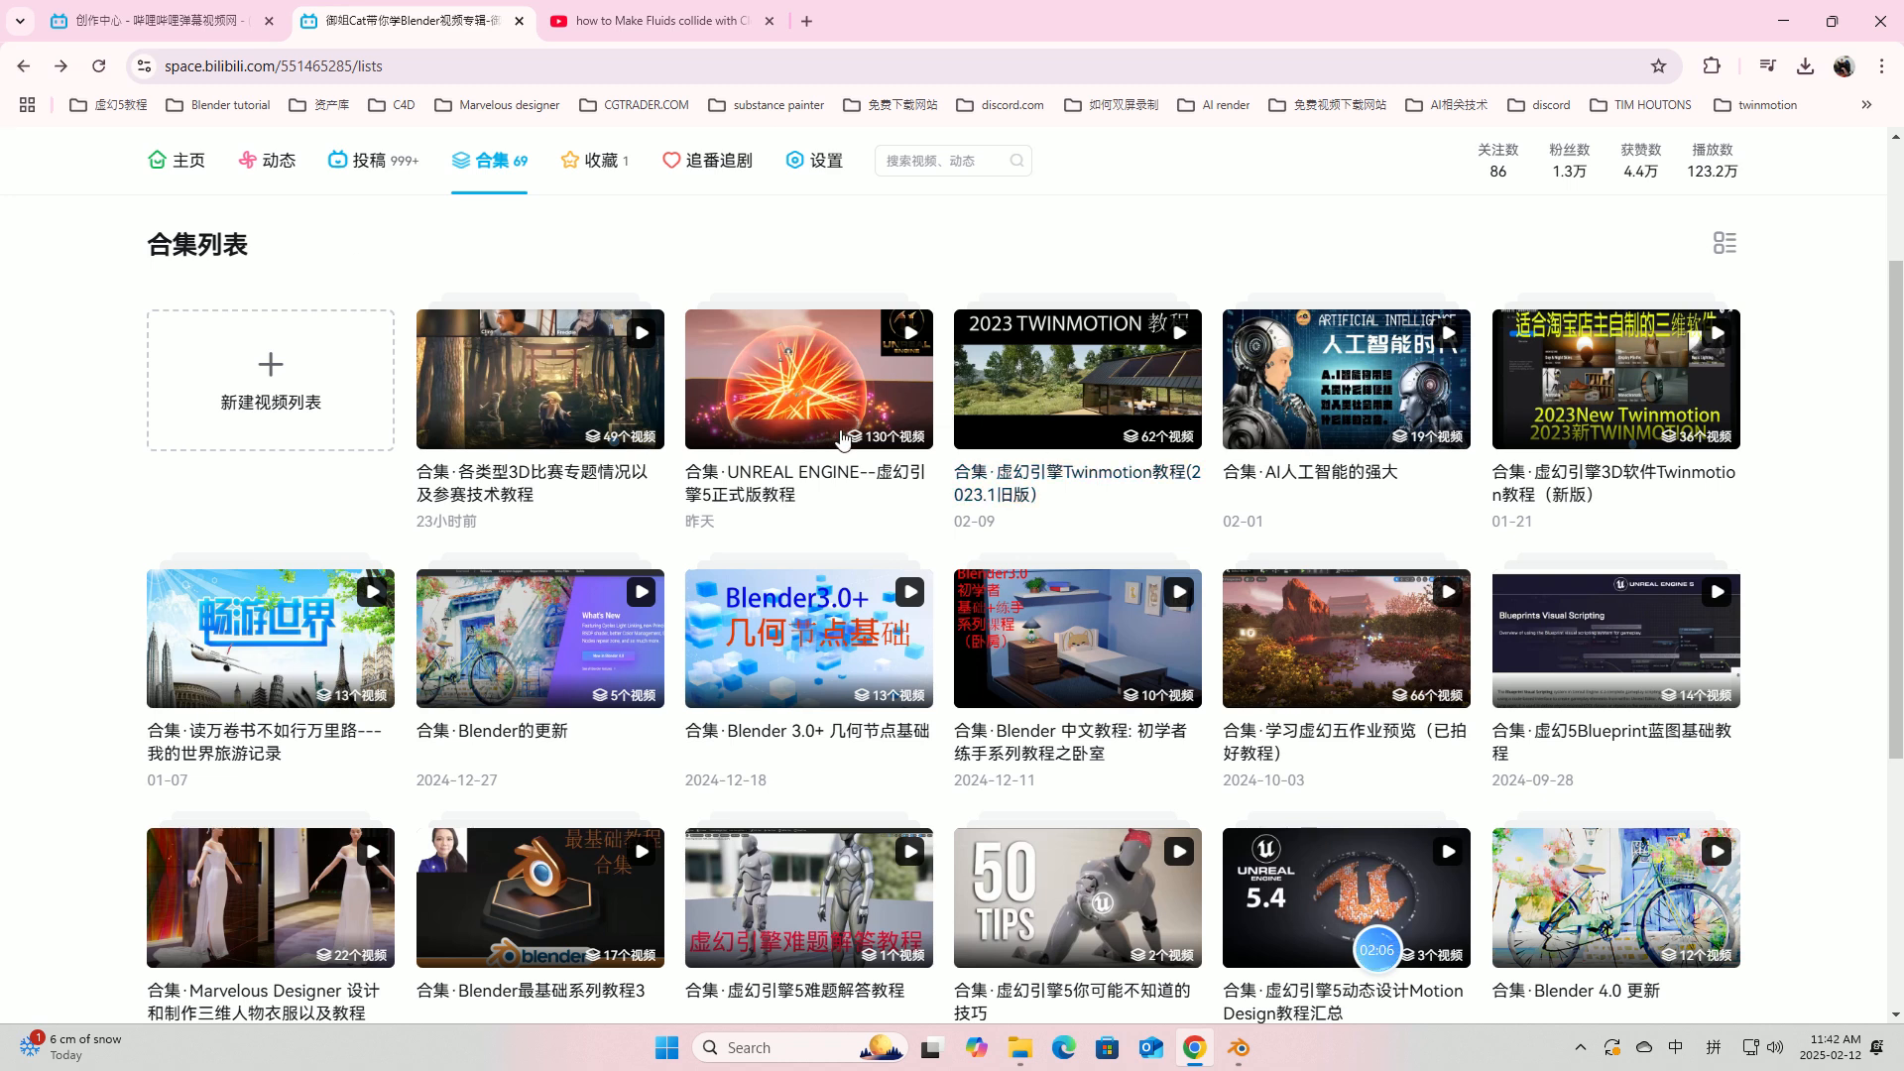
Step: Look through the videos in the 3D competition collection (各类型3D比赛专题情况以及参赛技术教程) and return to the collection list
left_click(536, 412)
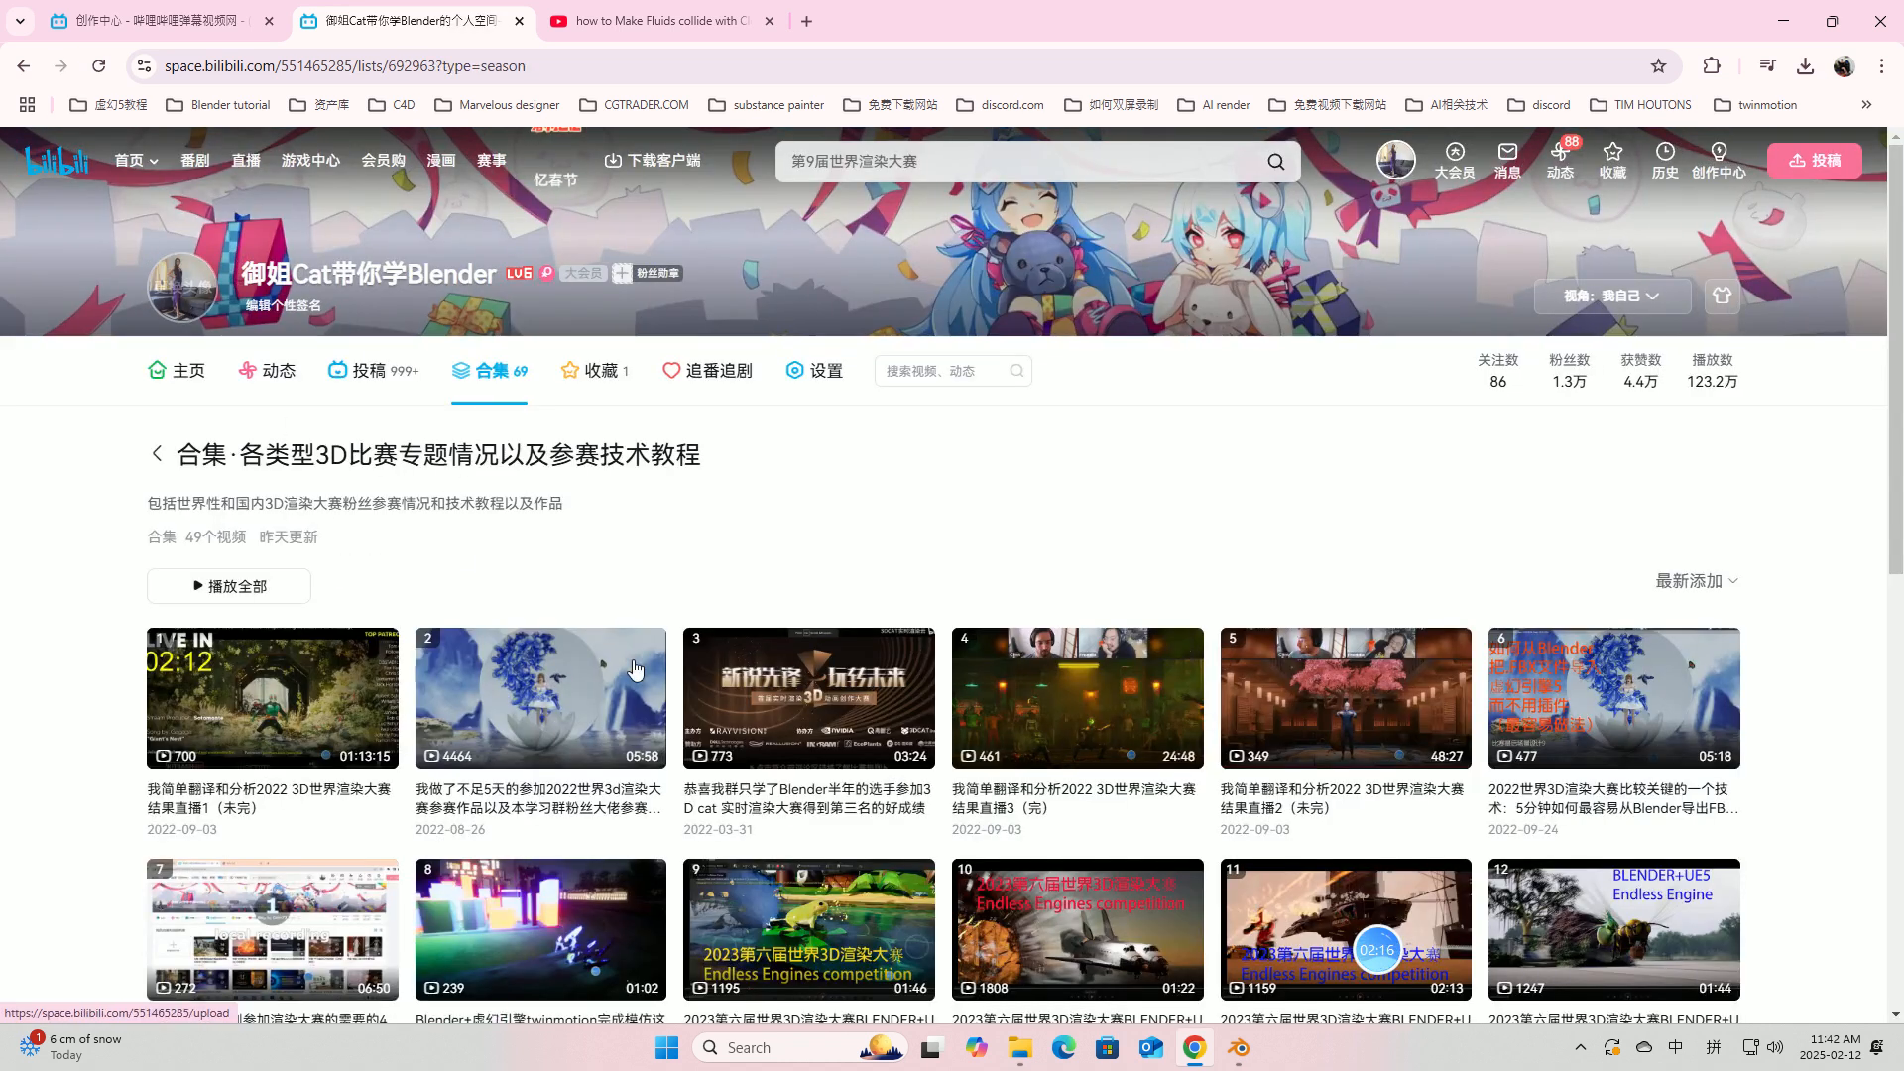
scroll(784, 786, "down", 5)
scroll(783, 786, "up", 5)
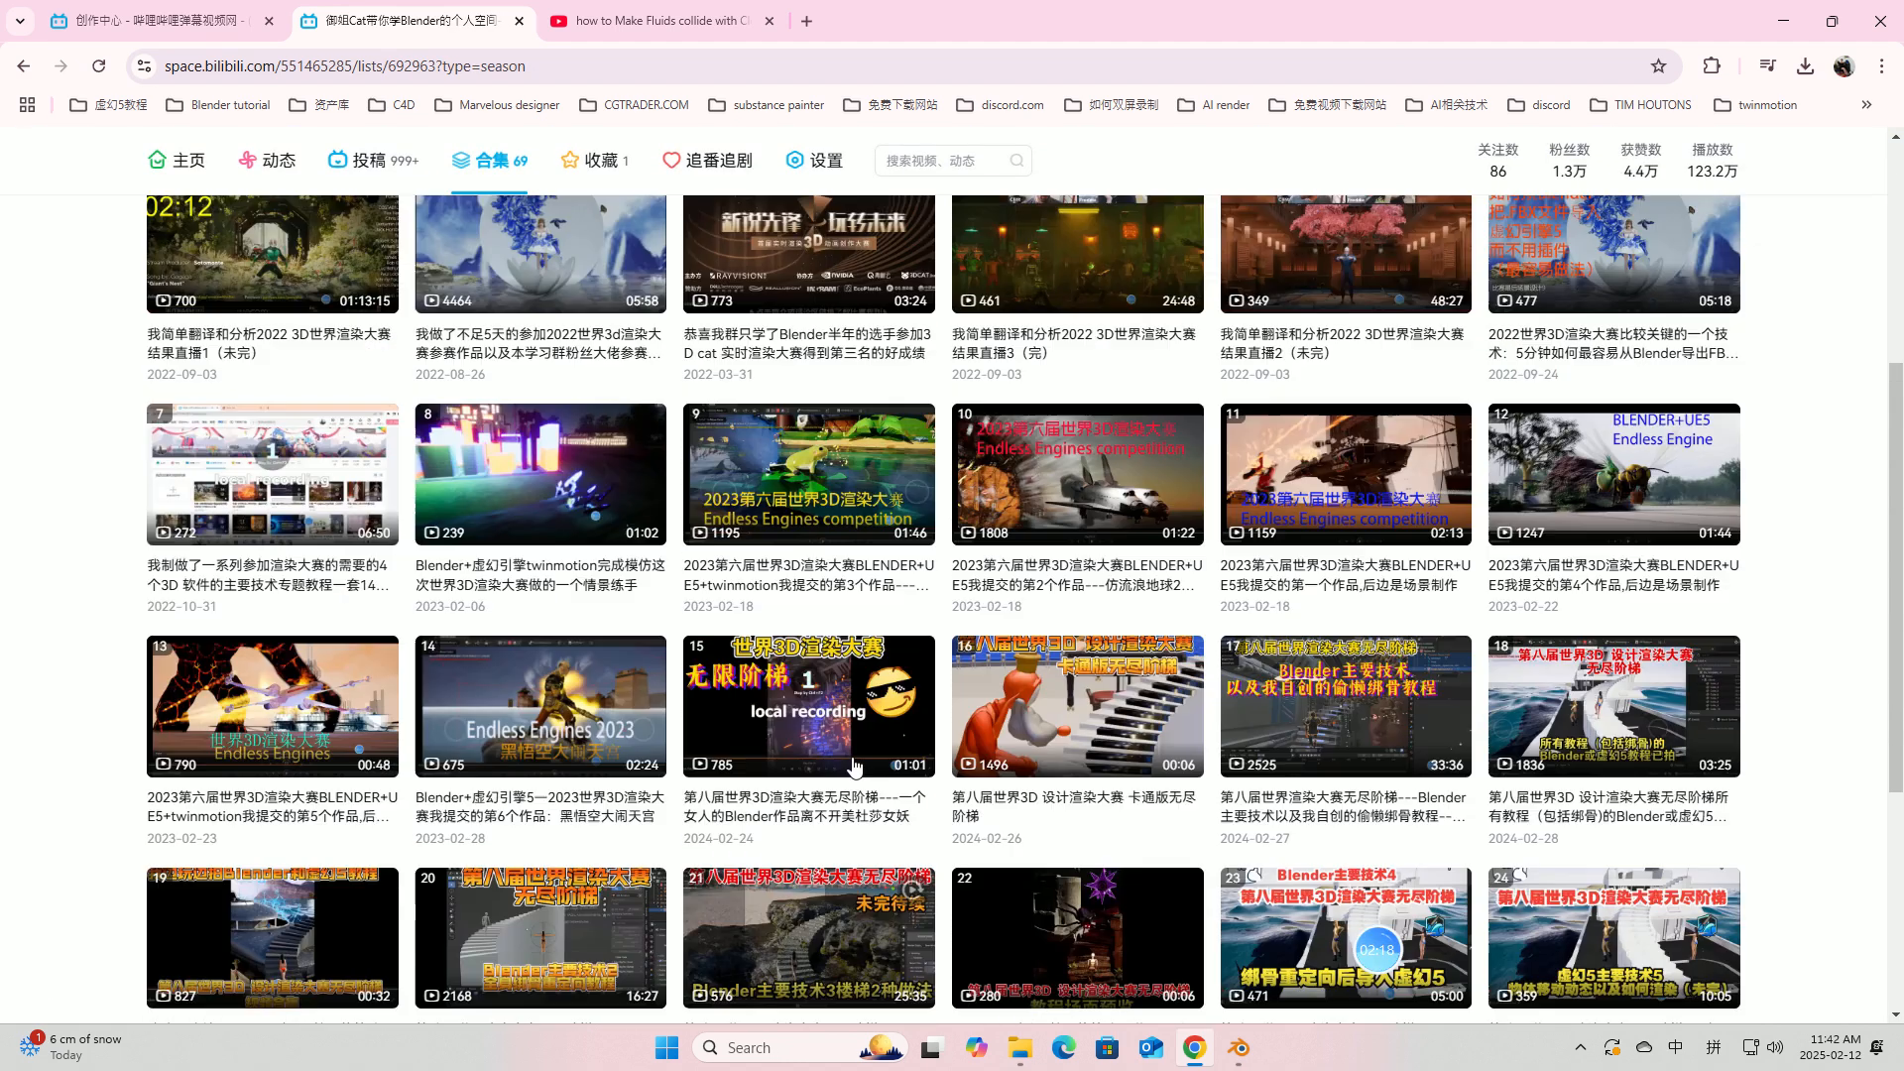
left_click(23, 65)
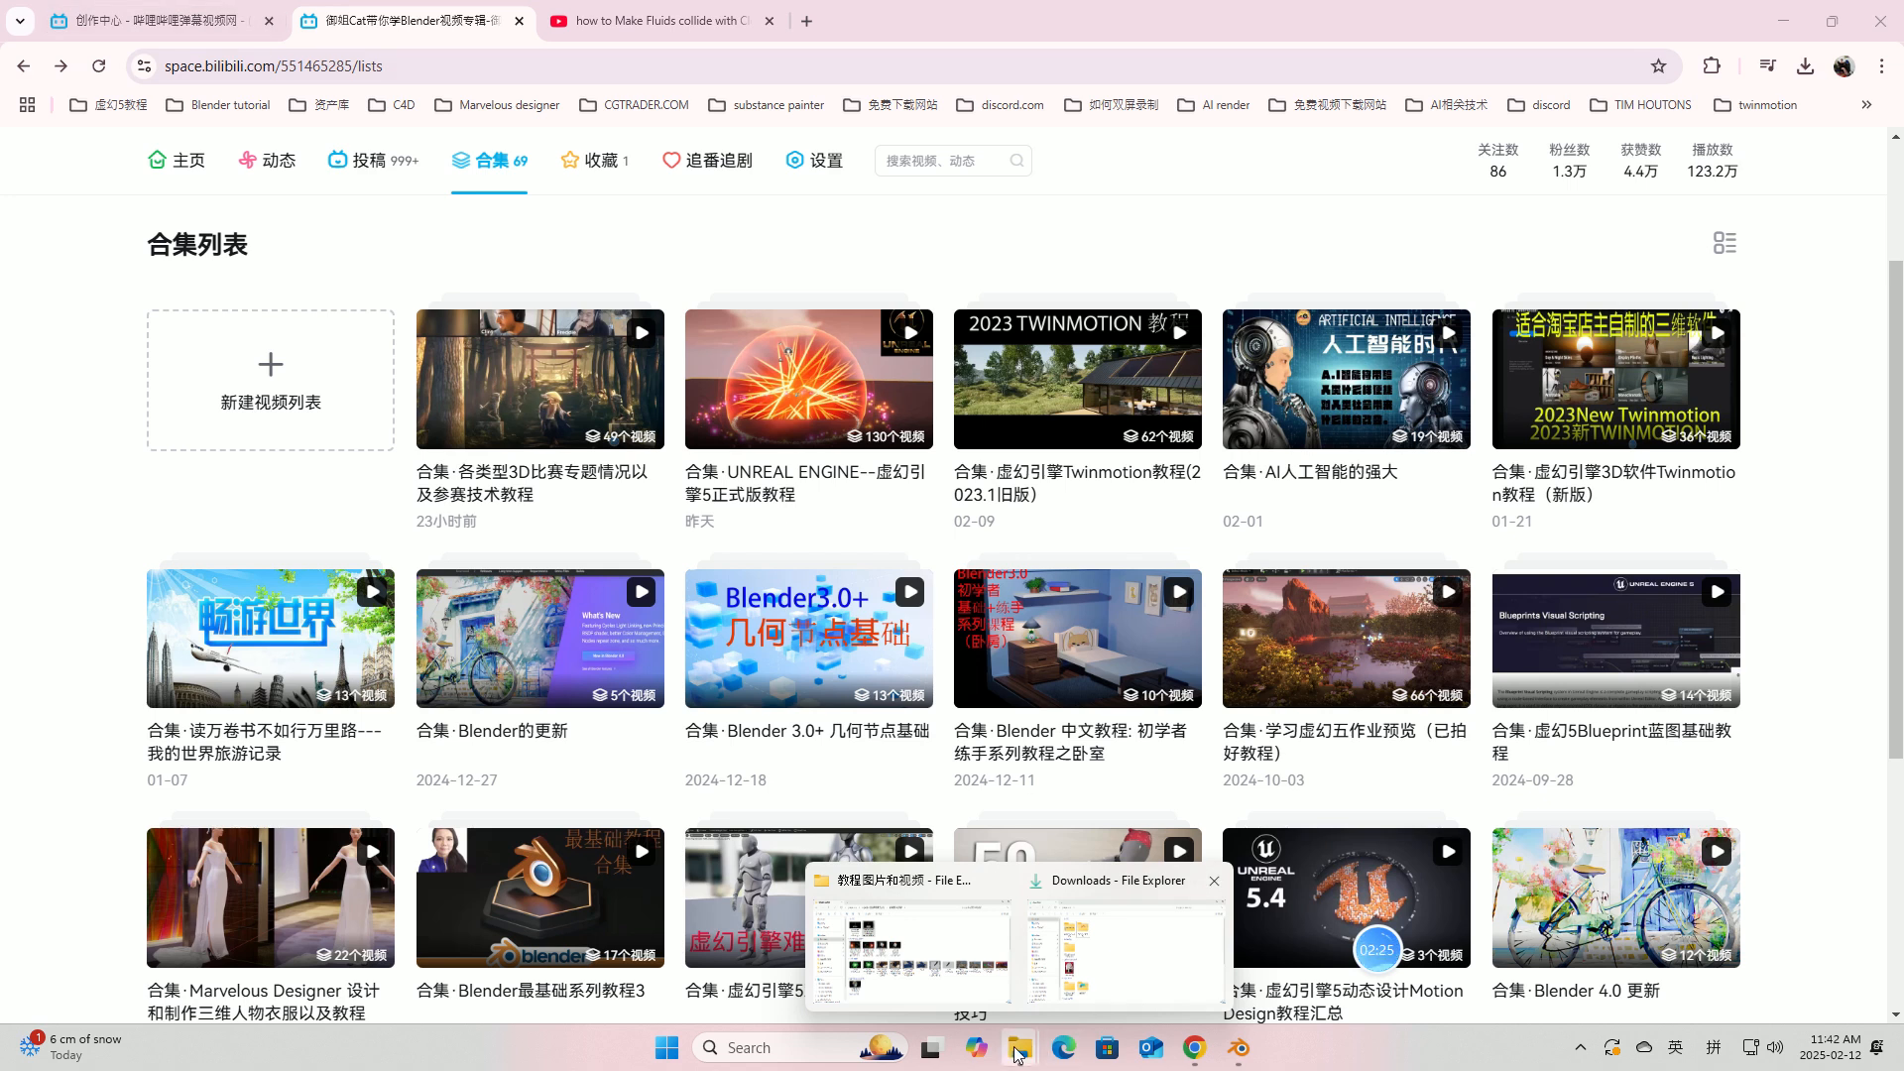
Step: View the new-microphone tutorial folder inside videos-catures-25集 on drive D in File Explorer, then minimize the window
left_click(1004, 991)
left_click(189, 746)
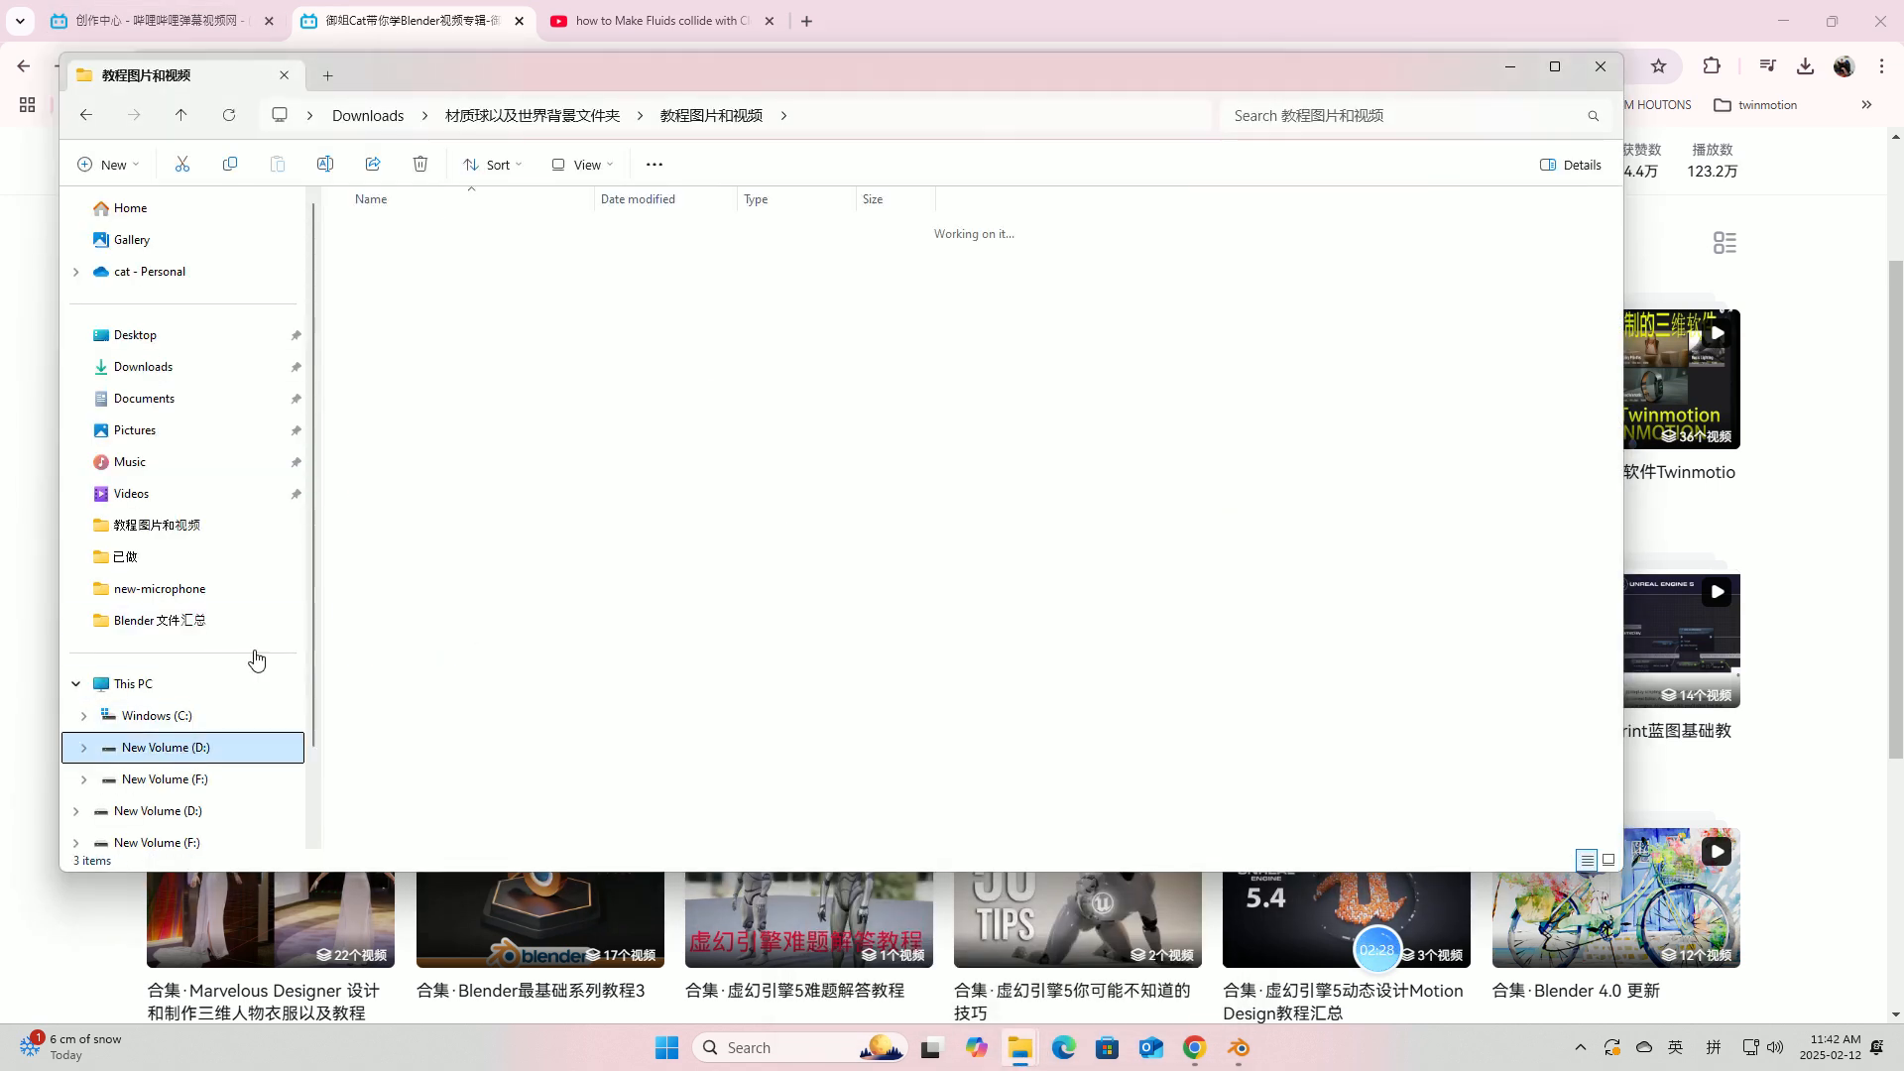
double_click(383, 284)
double_click(384, 238)
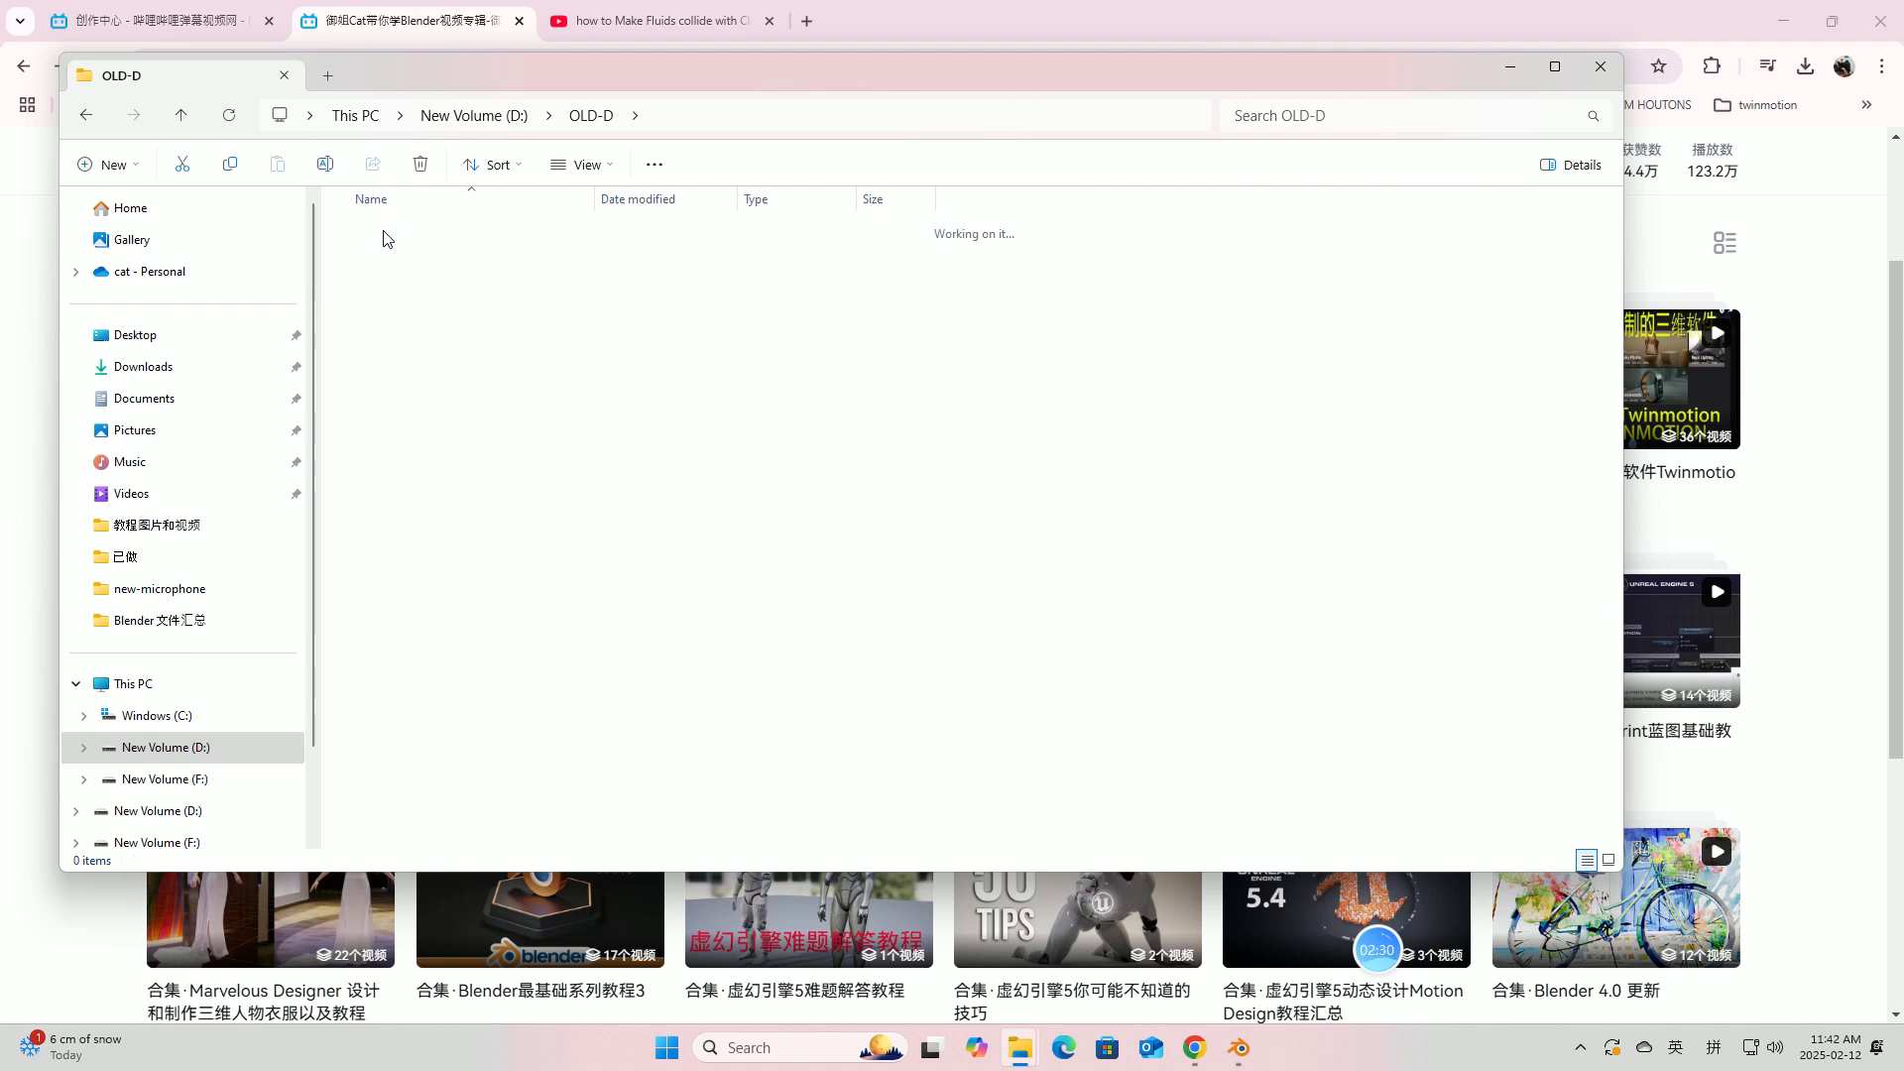
double_click(434, 482)
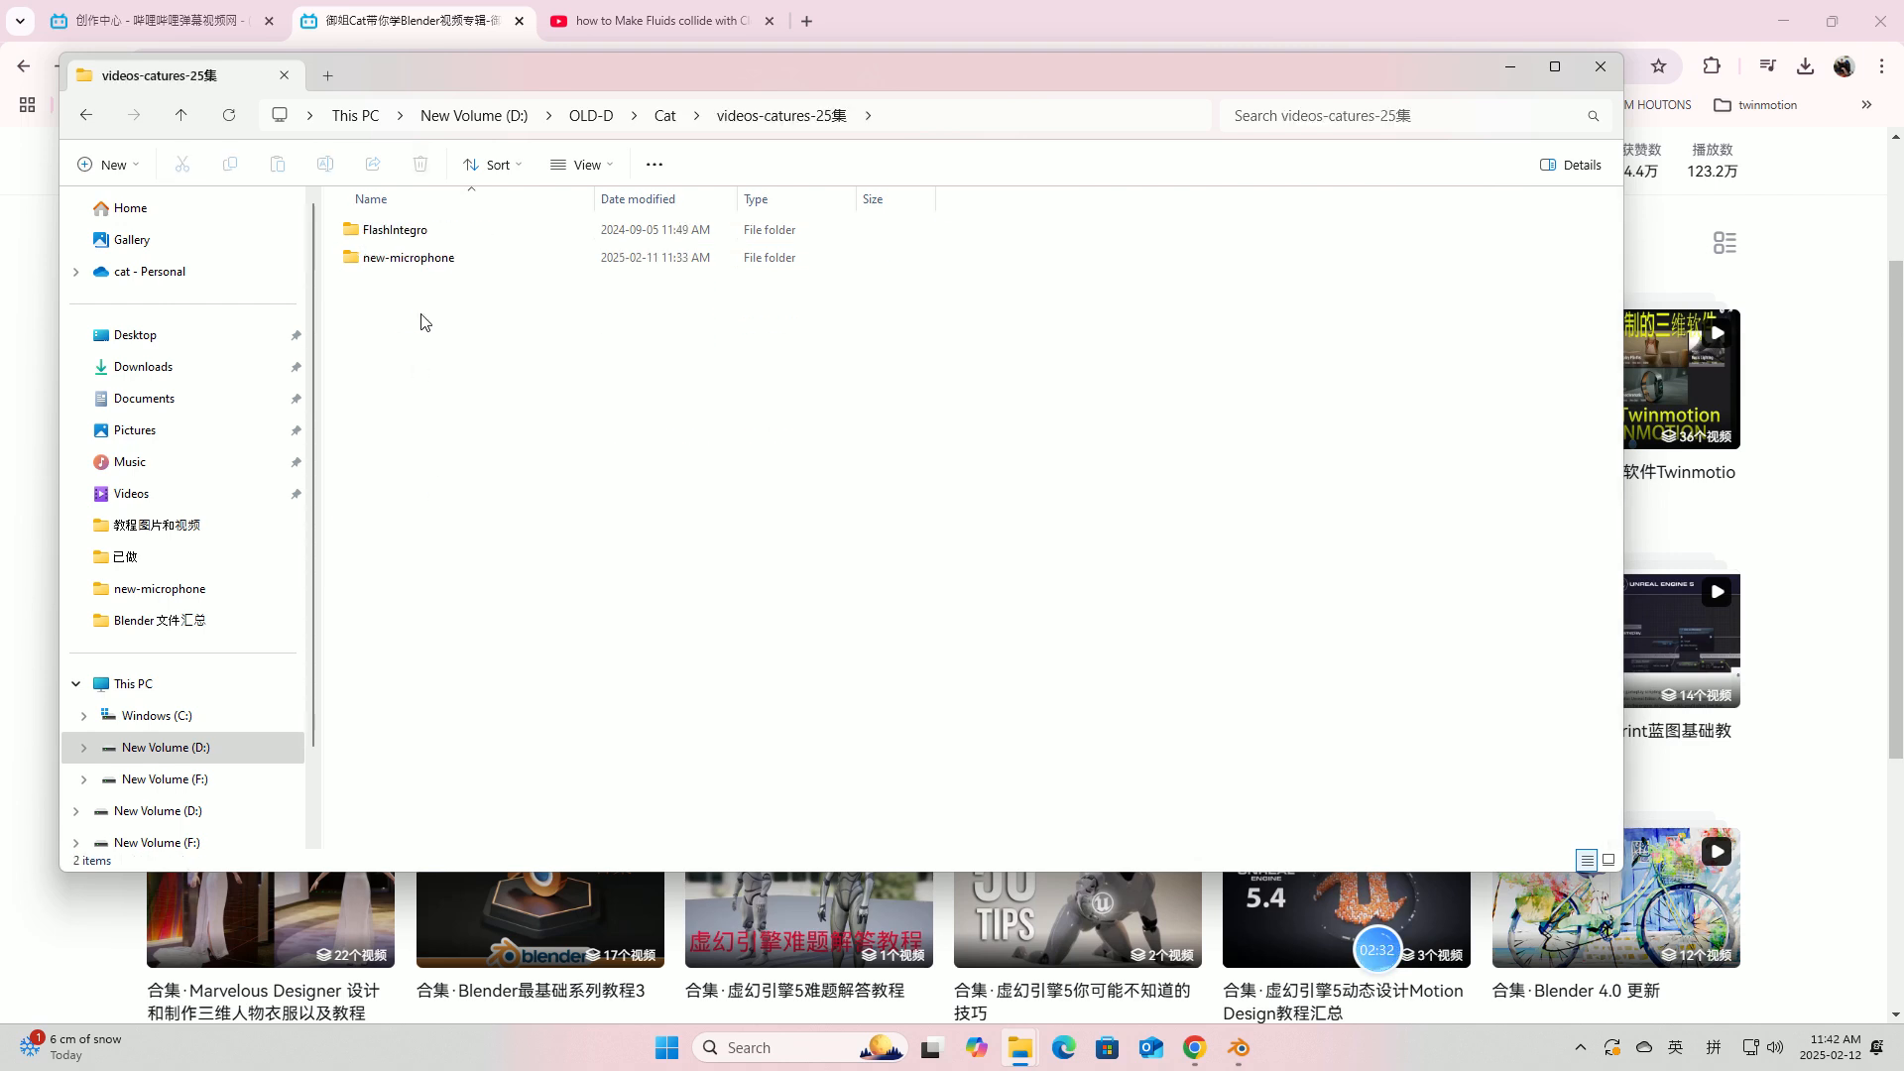
double_click(442, 258)
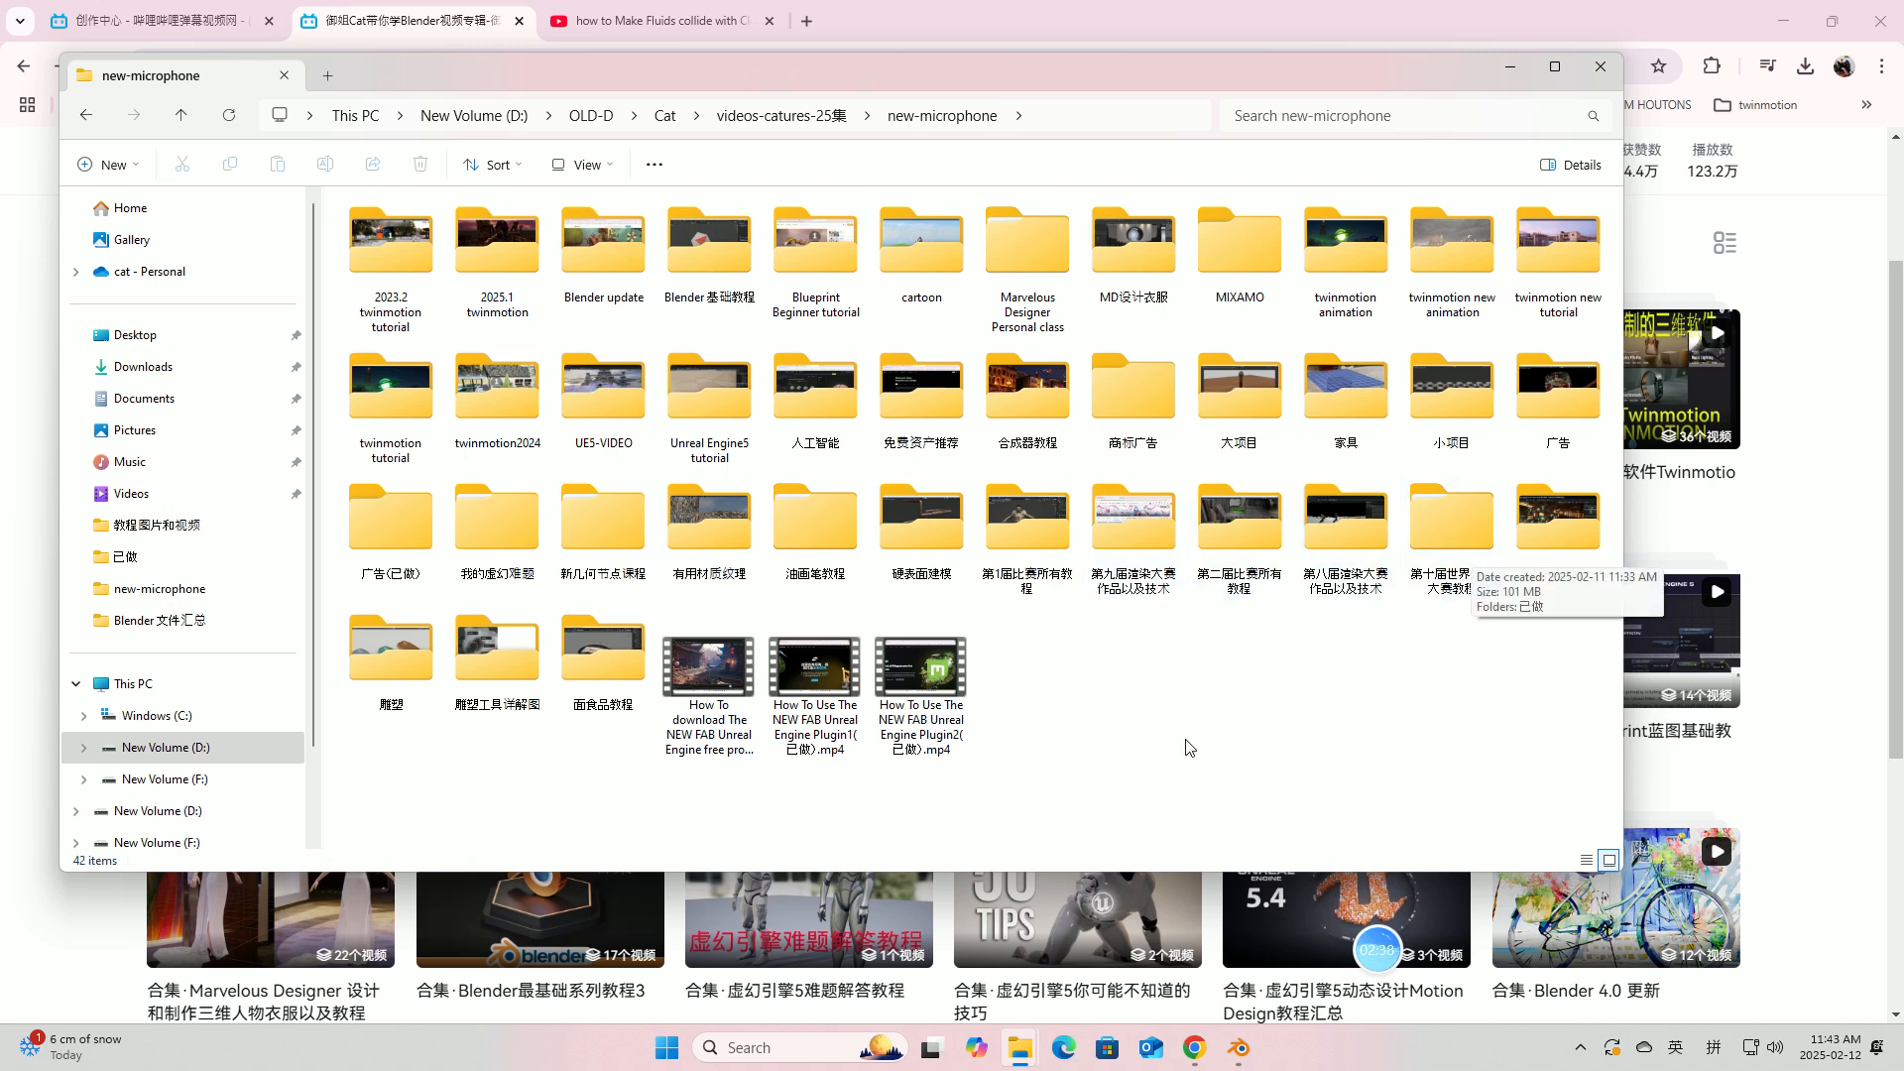
left_click(1509, 71)
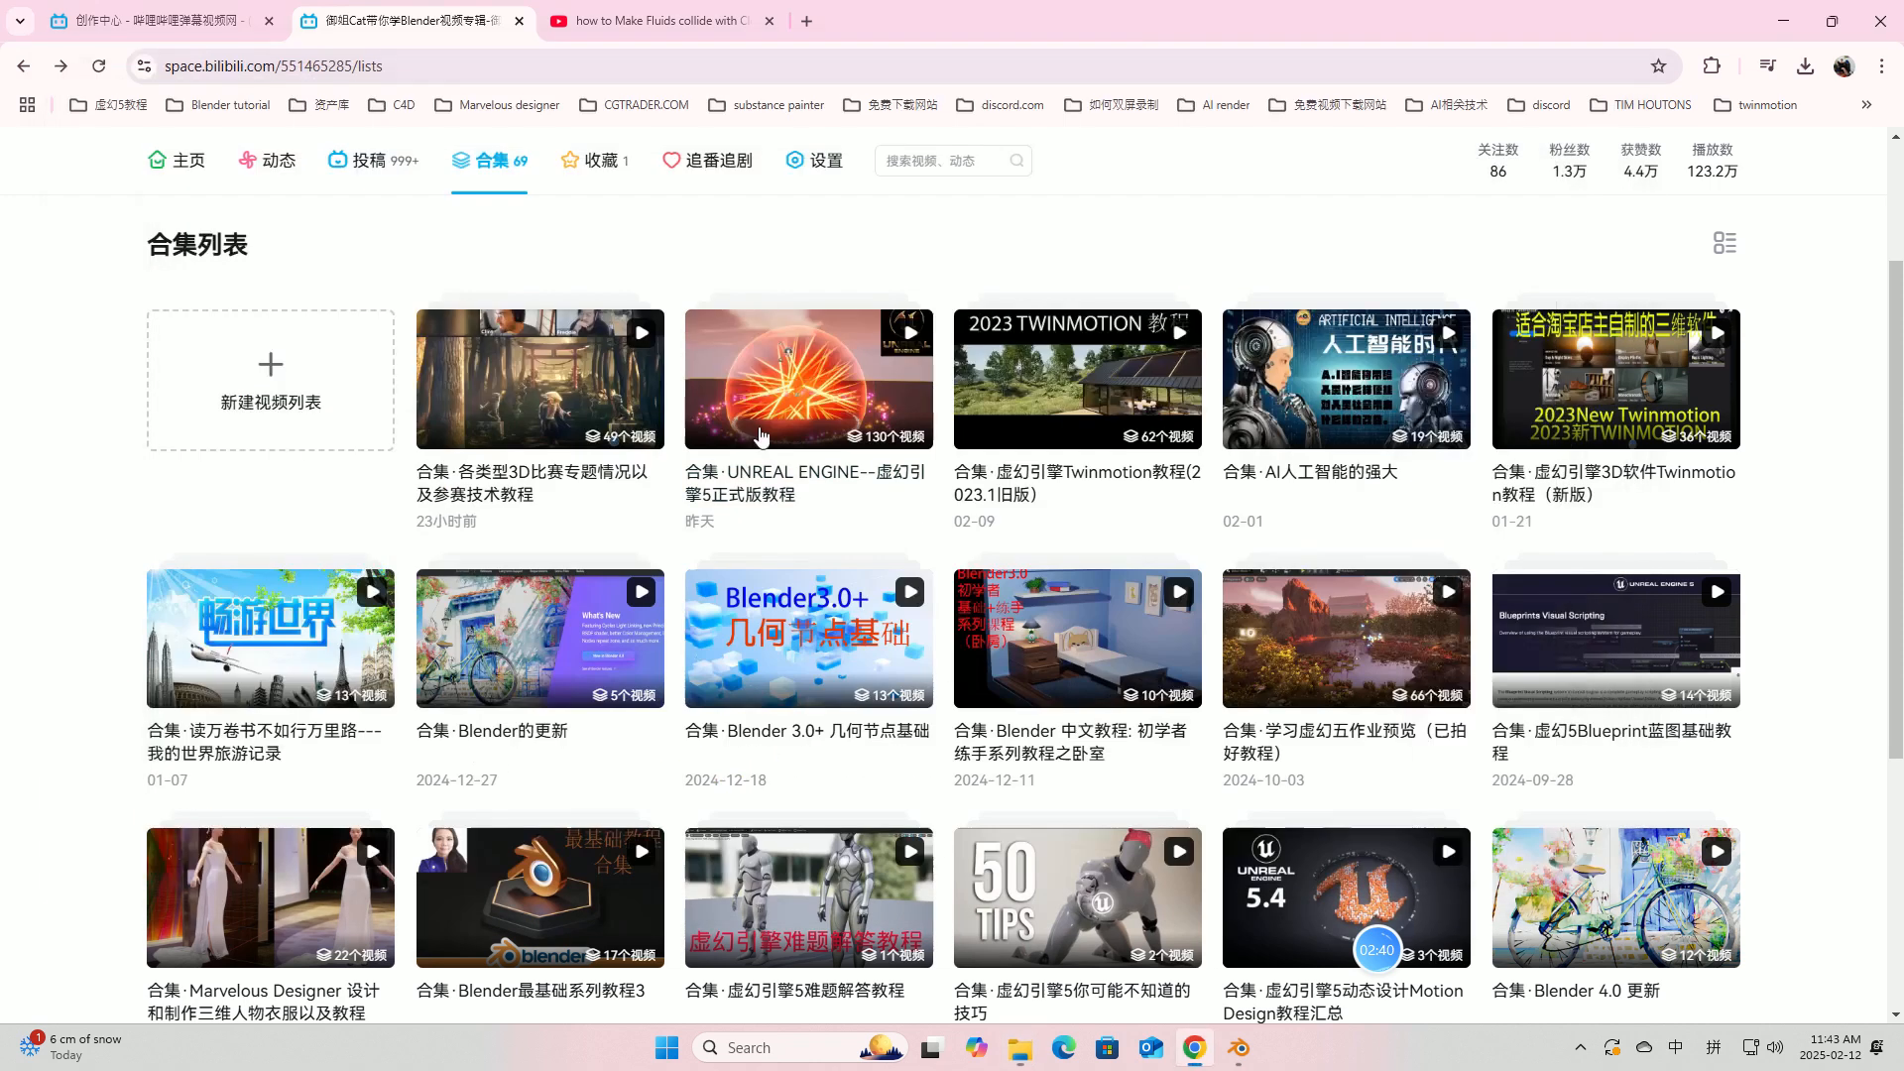
Step: Switch to Blender, start a new General file and delete the default cube
scroll(944, 522, "up", 3)
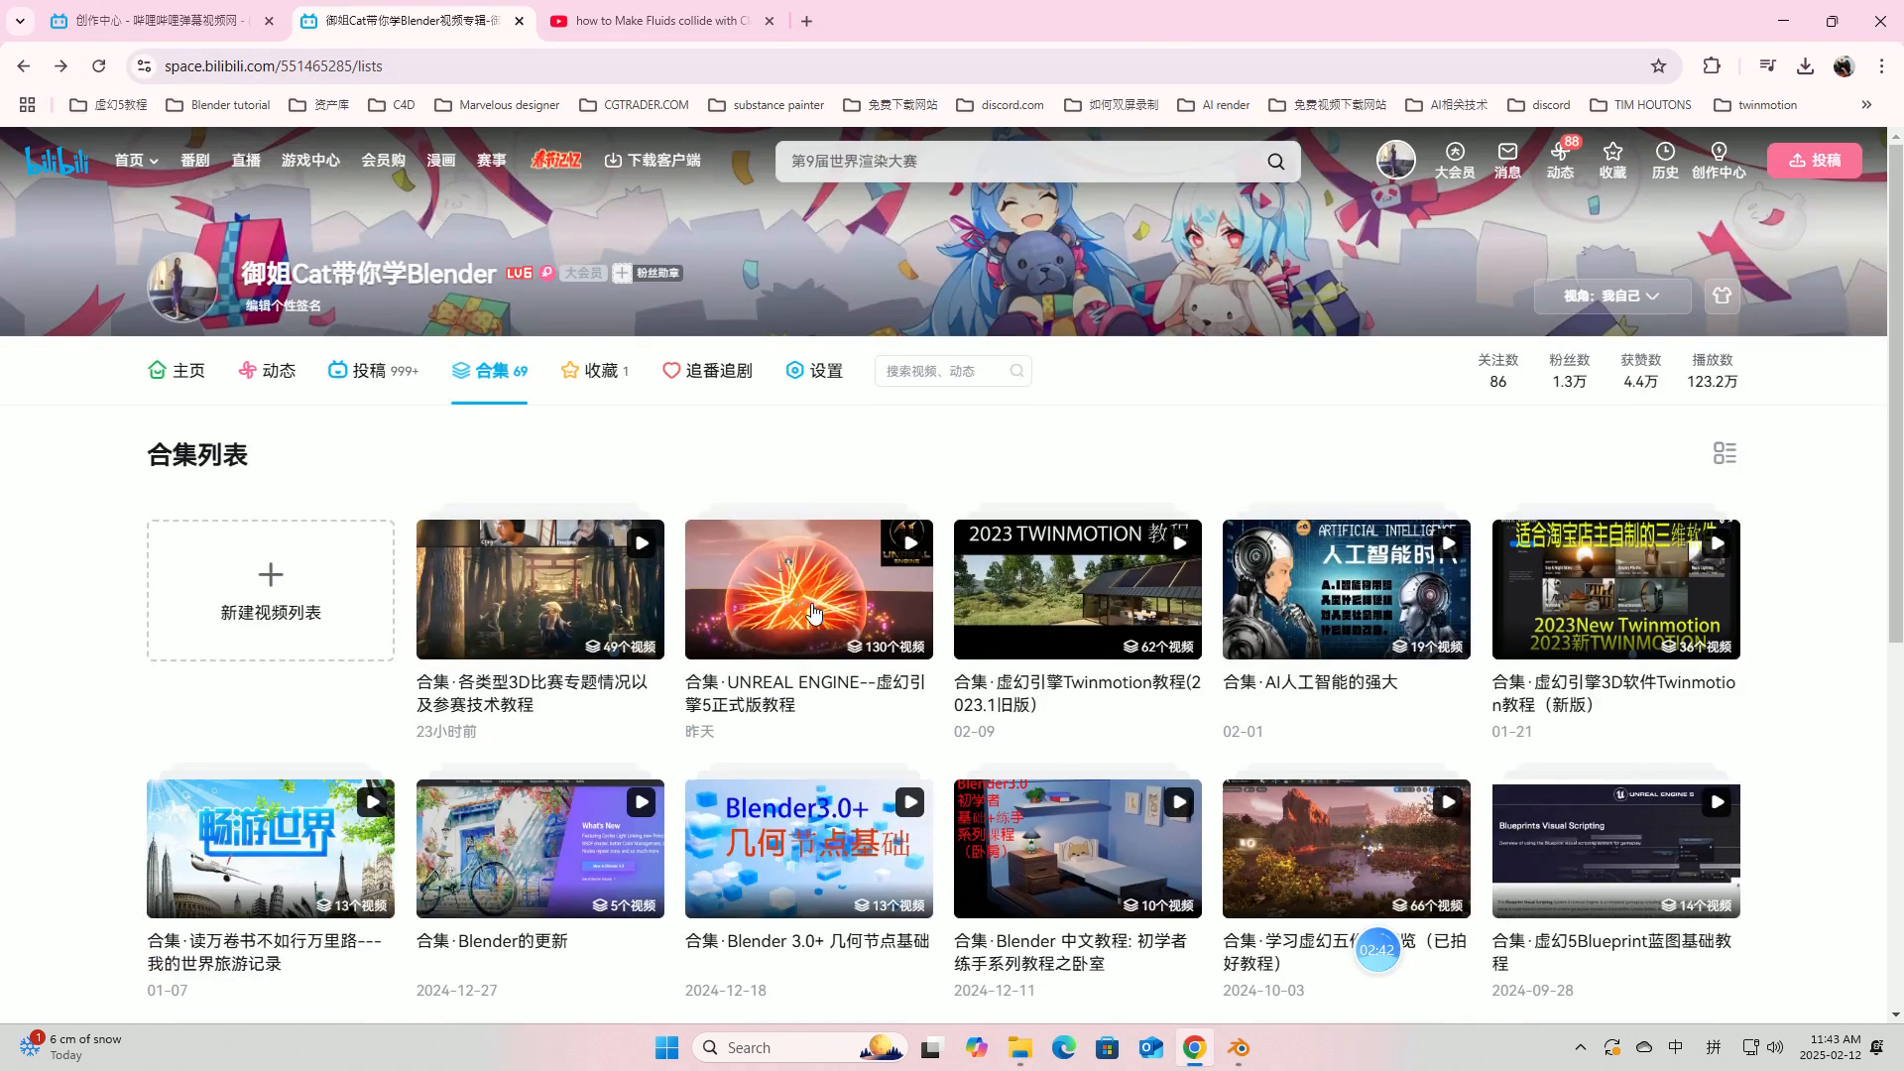
left_click(1239, 1047)
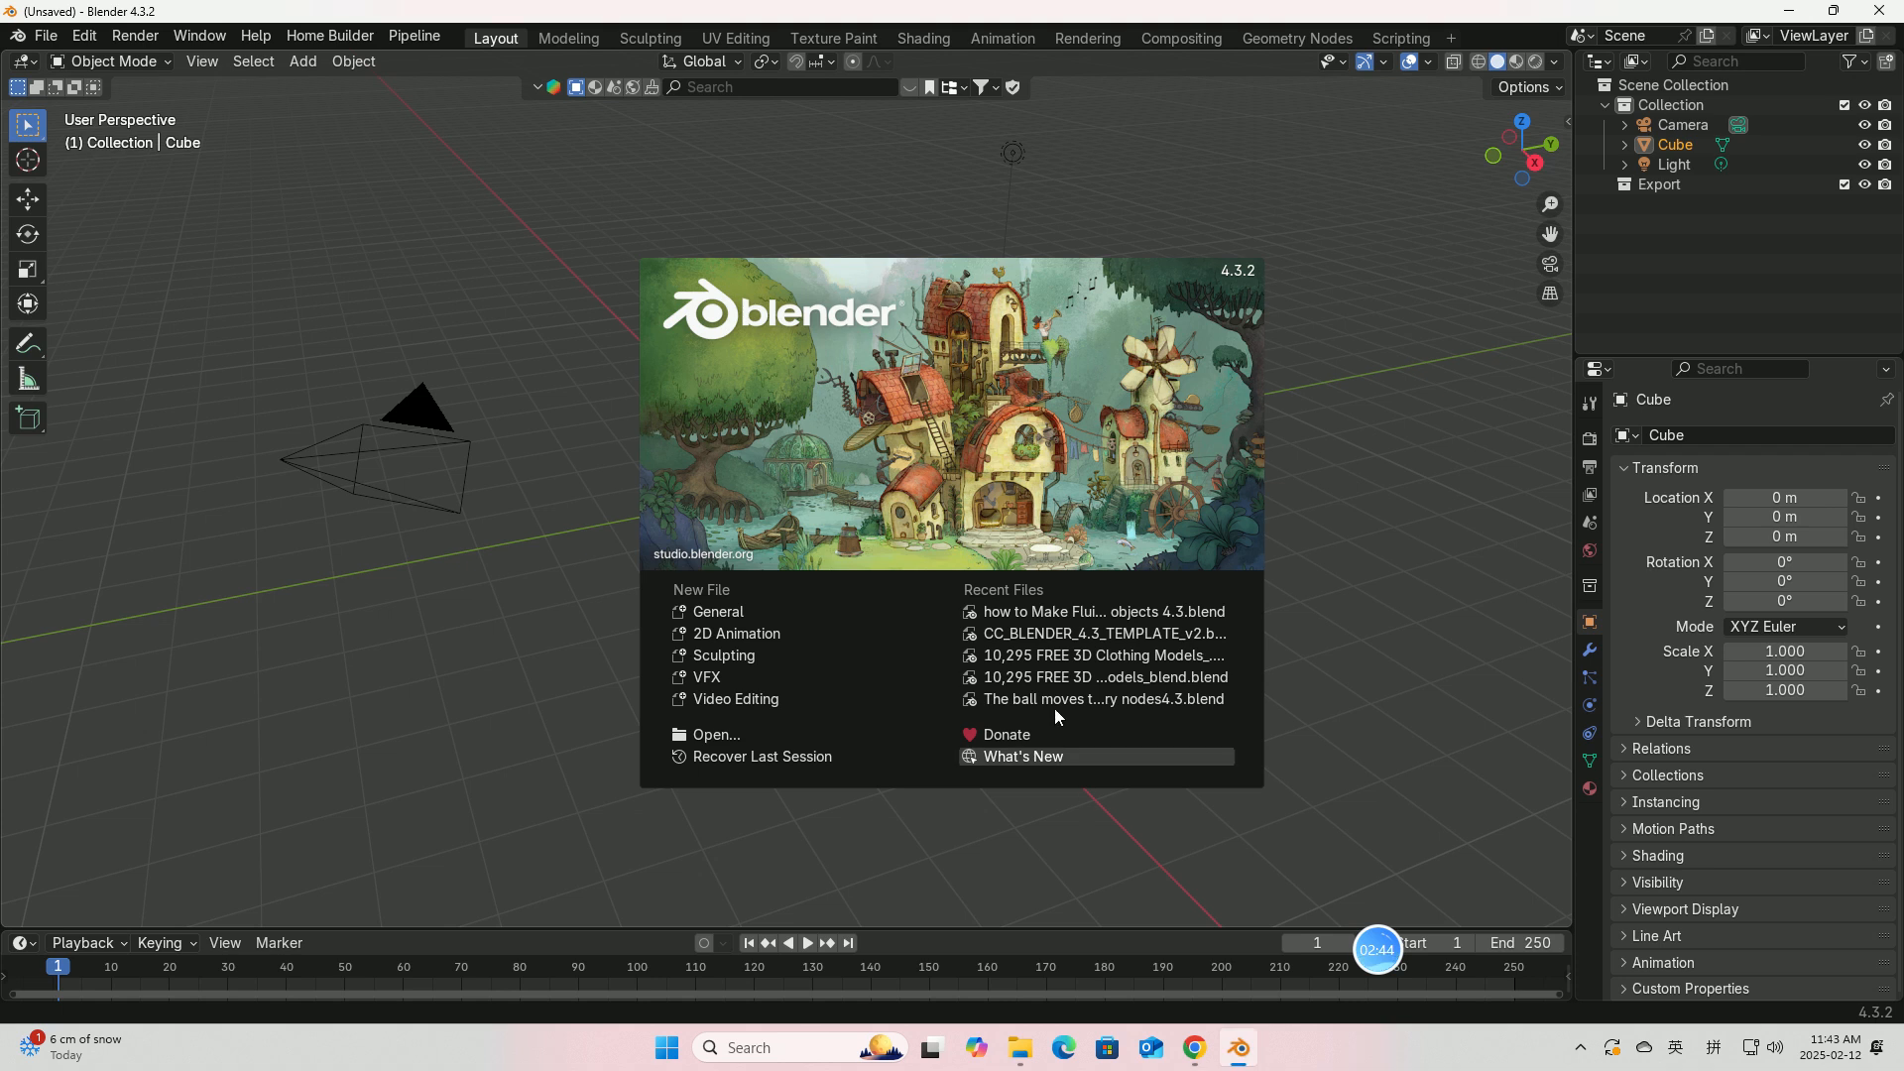
left_click(736, 615)
key("x")
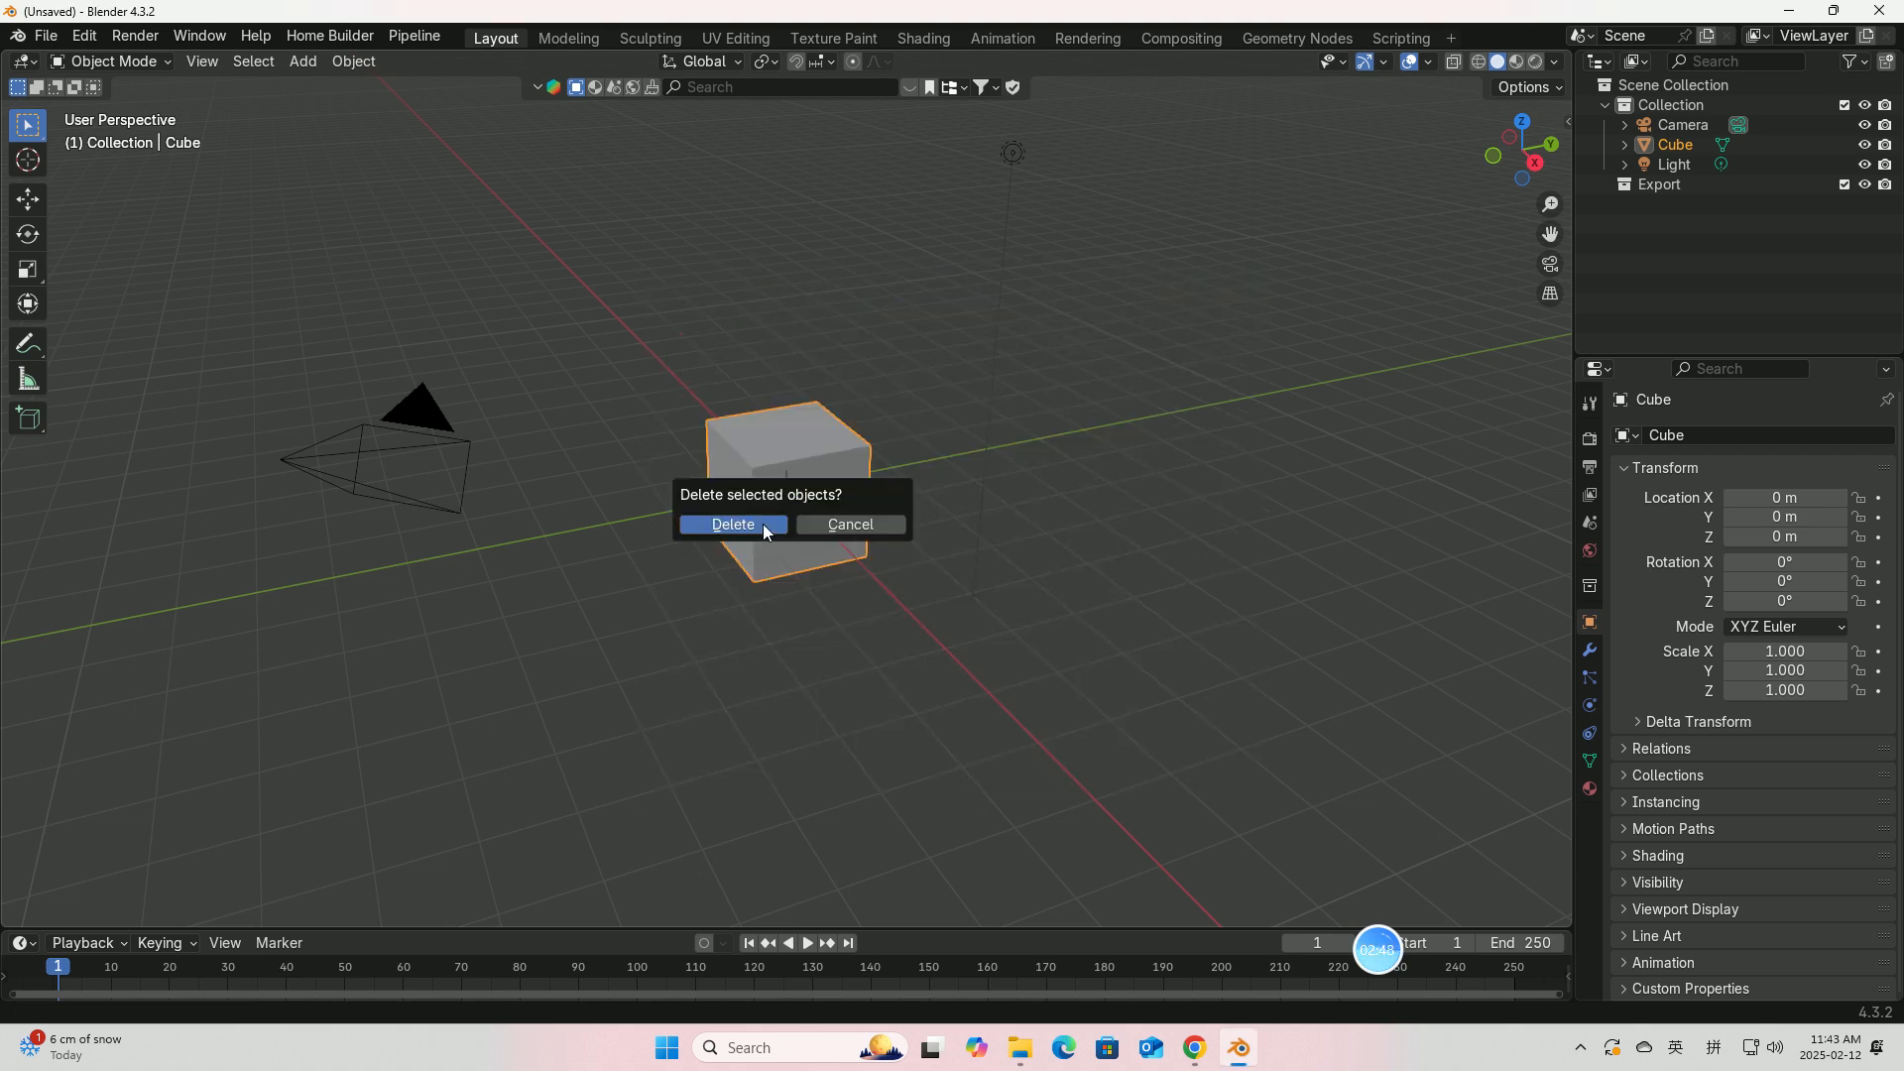
left_click(763, 523)
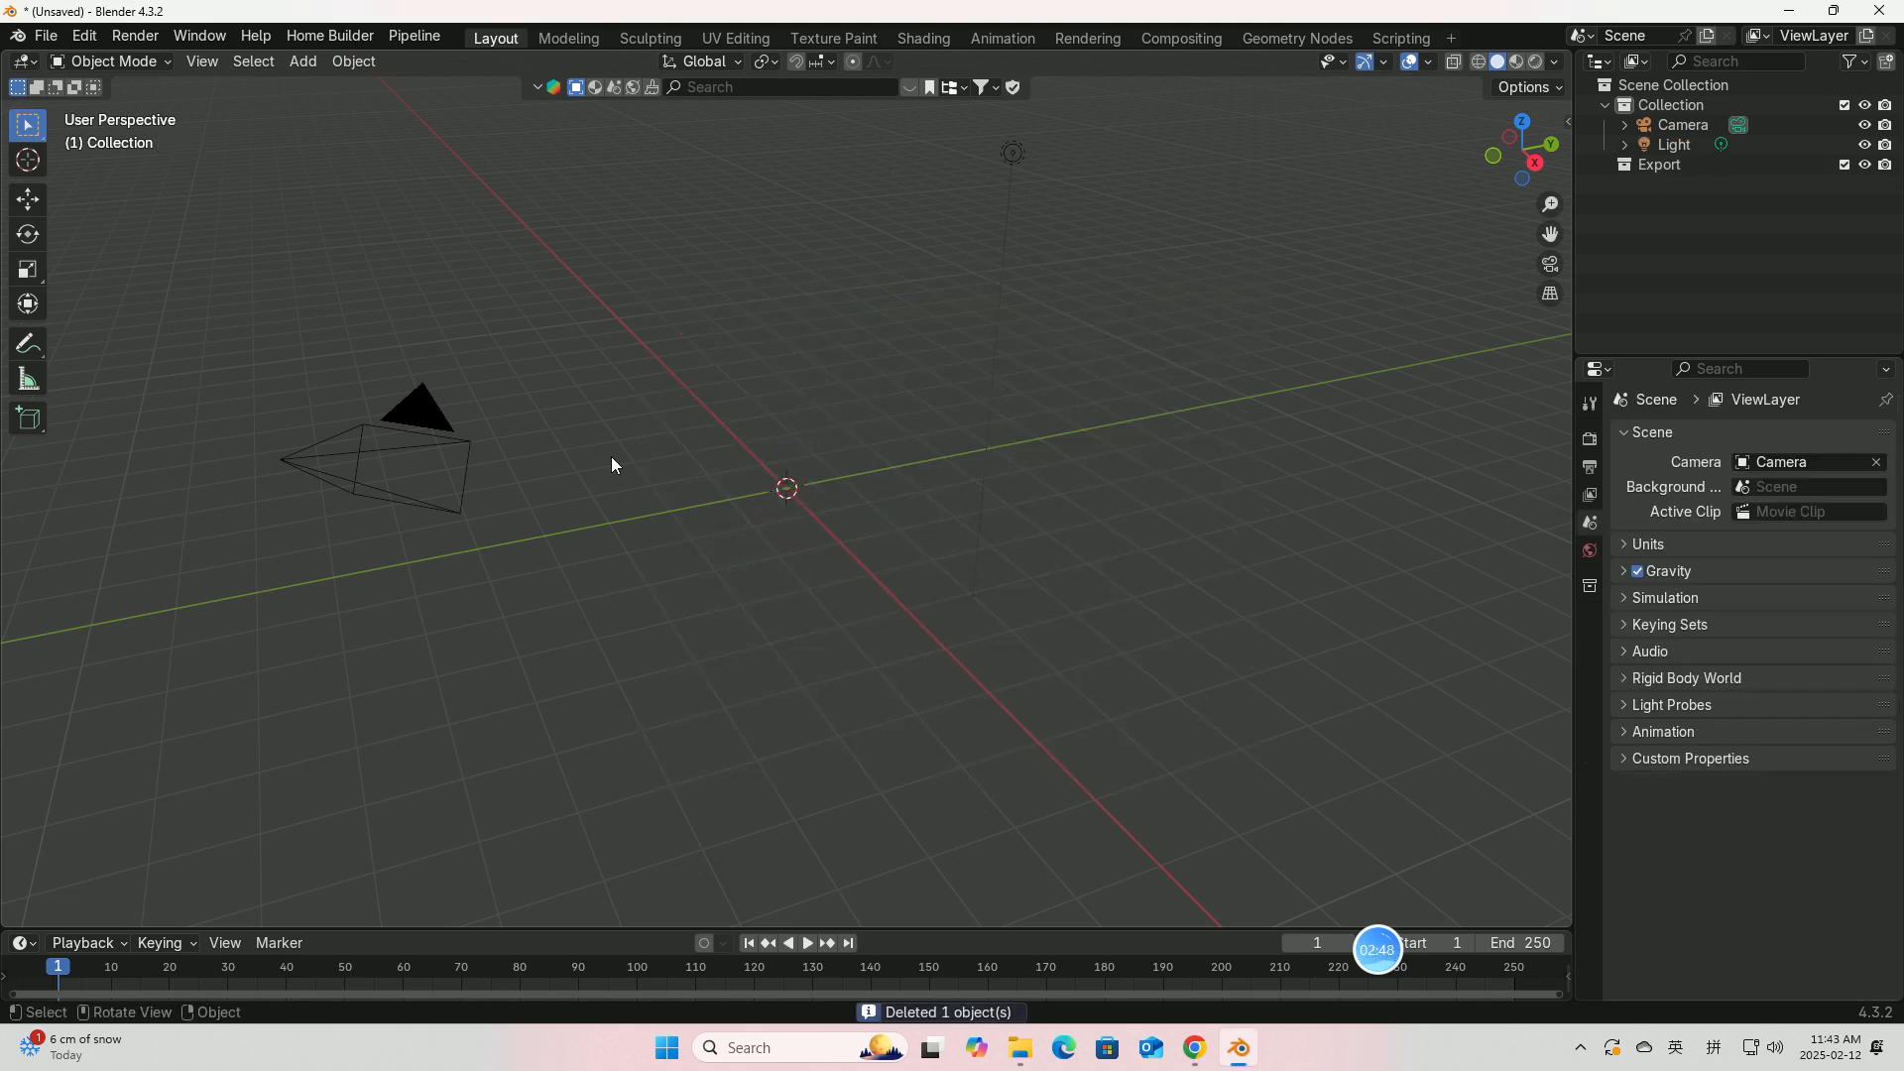
Step: Add a mesh plane at the origin of the scene
left_click(306, 62)
mouse_move(317, 109)
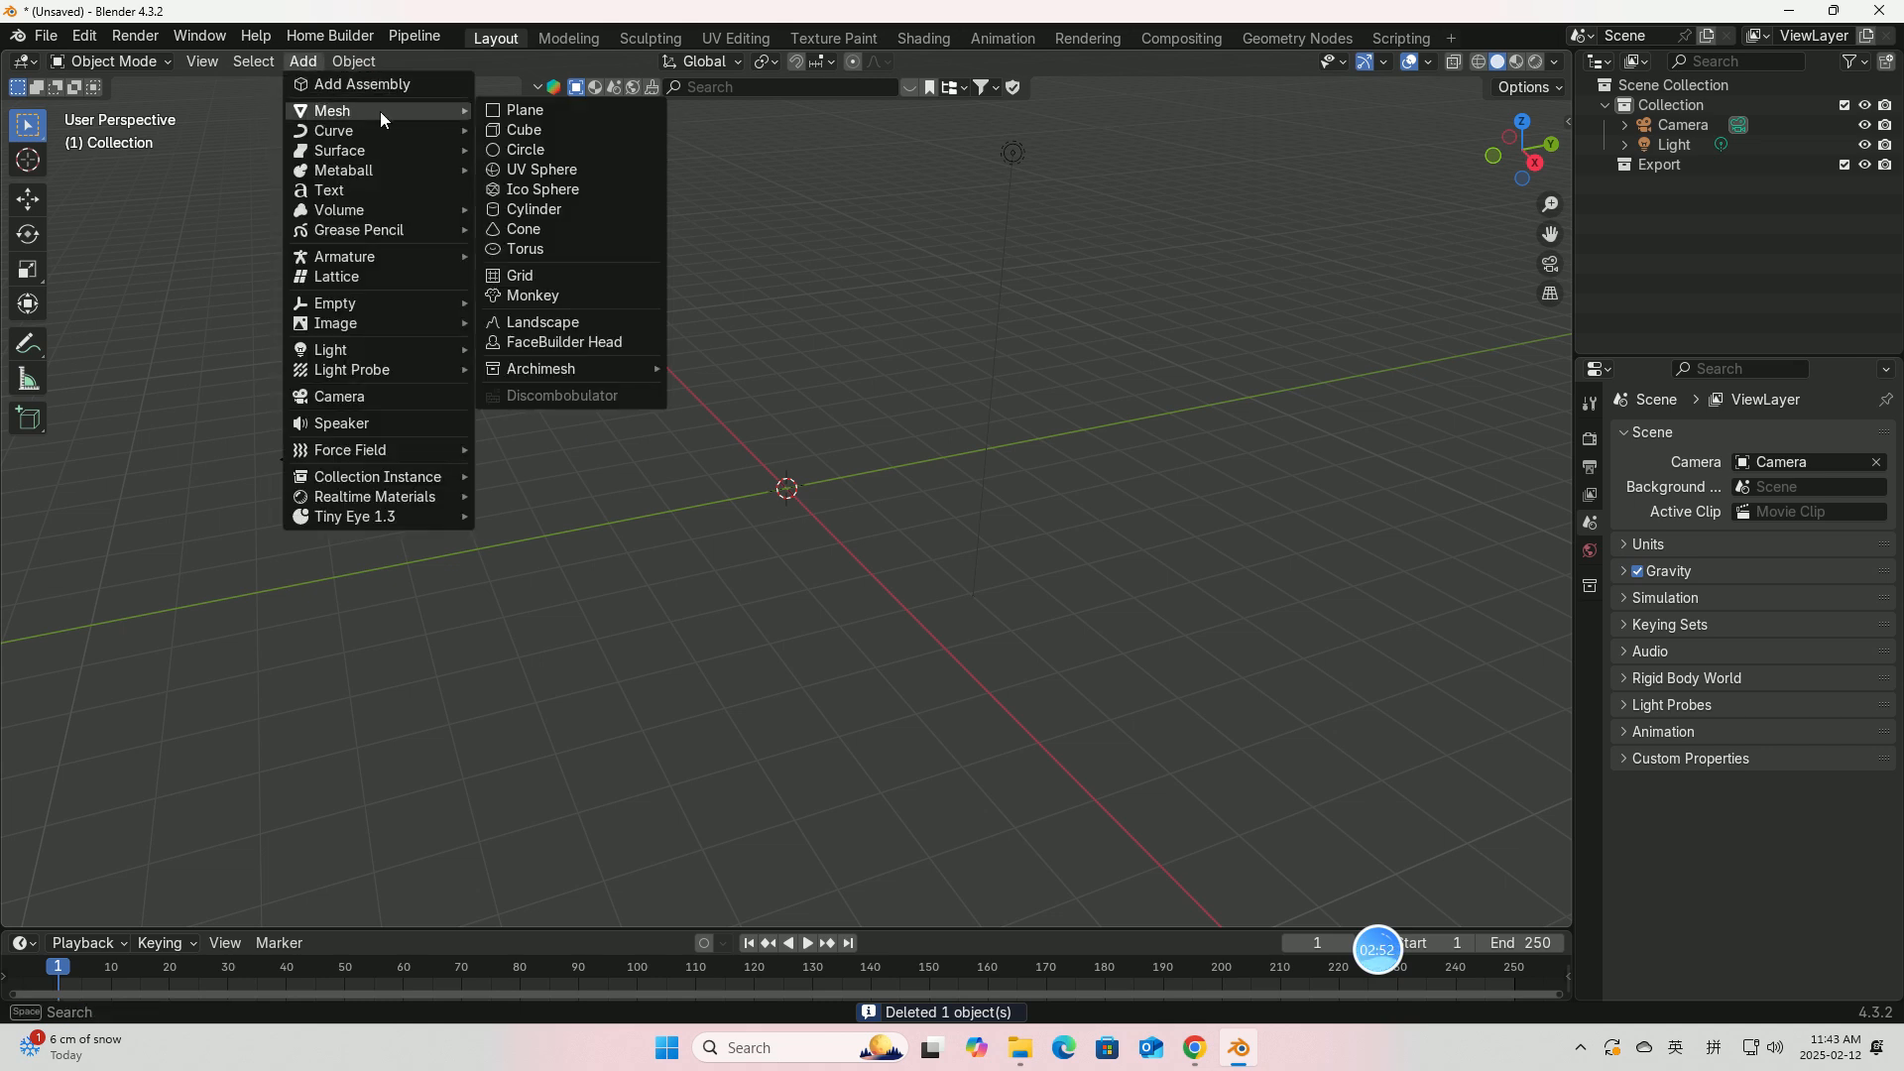
left_click(526, 110)
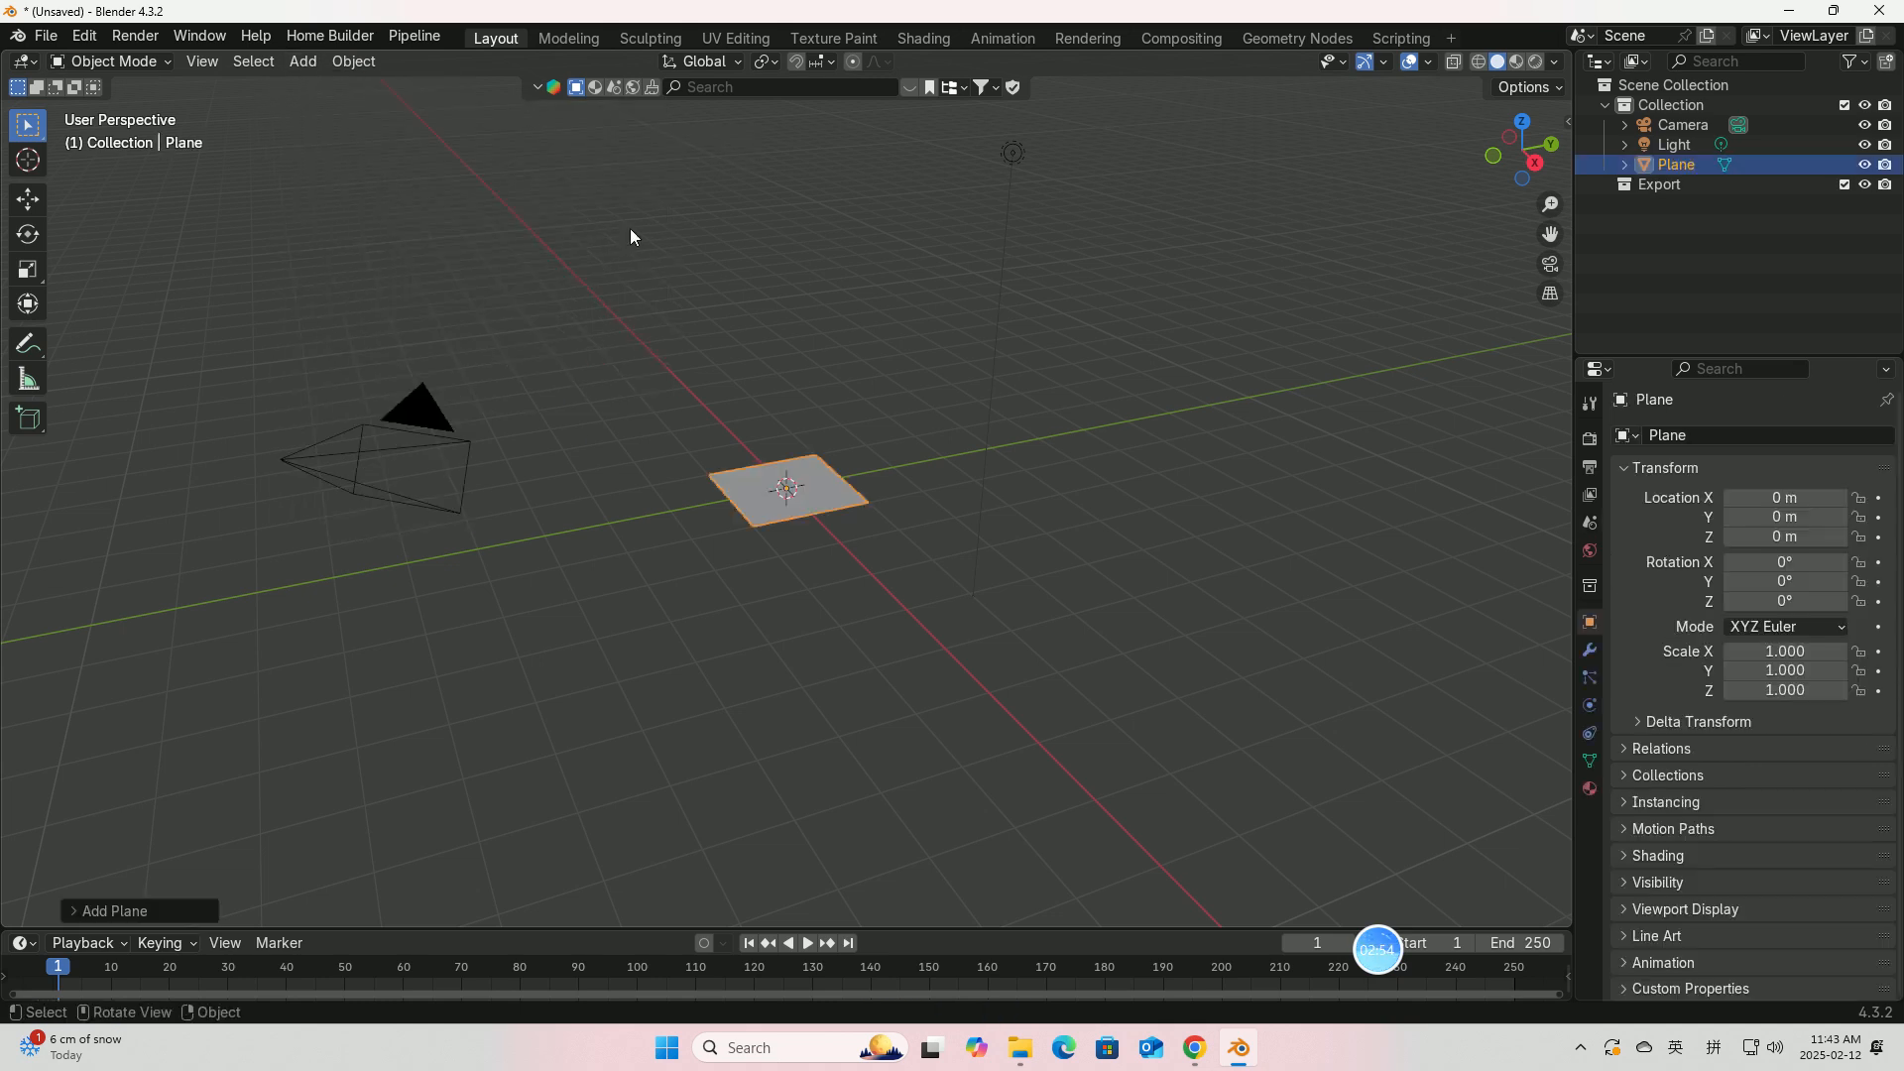
Step: Enter Edit Mode on the plane and subdivide its face
middle_click_drag(817, 462, 778, 477)
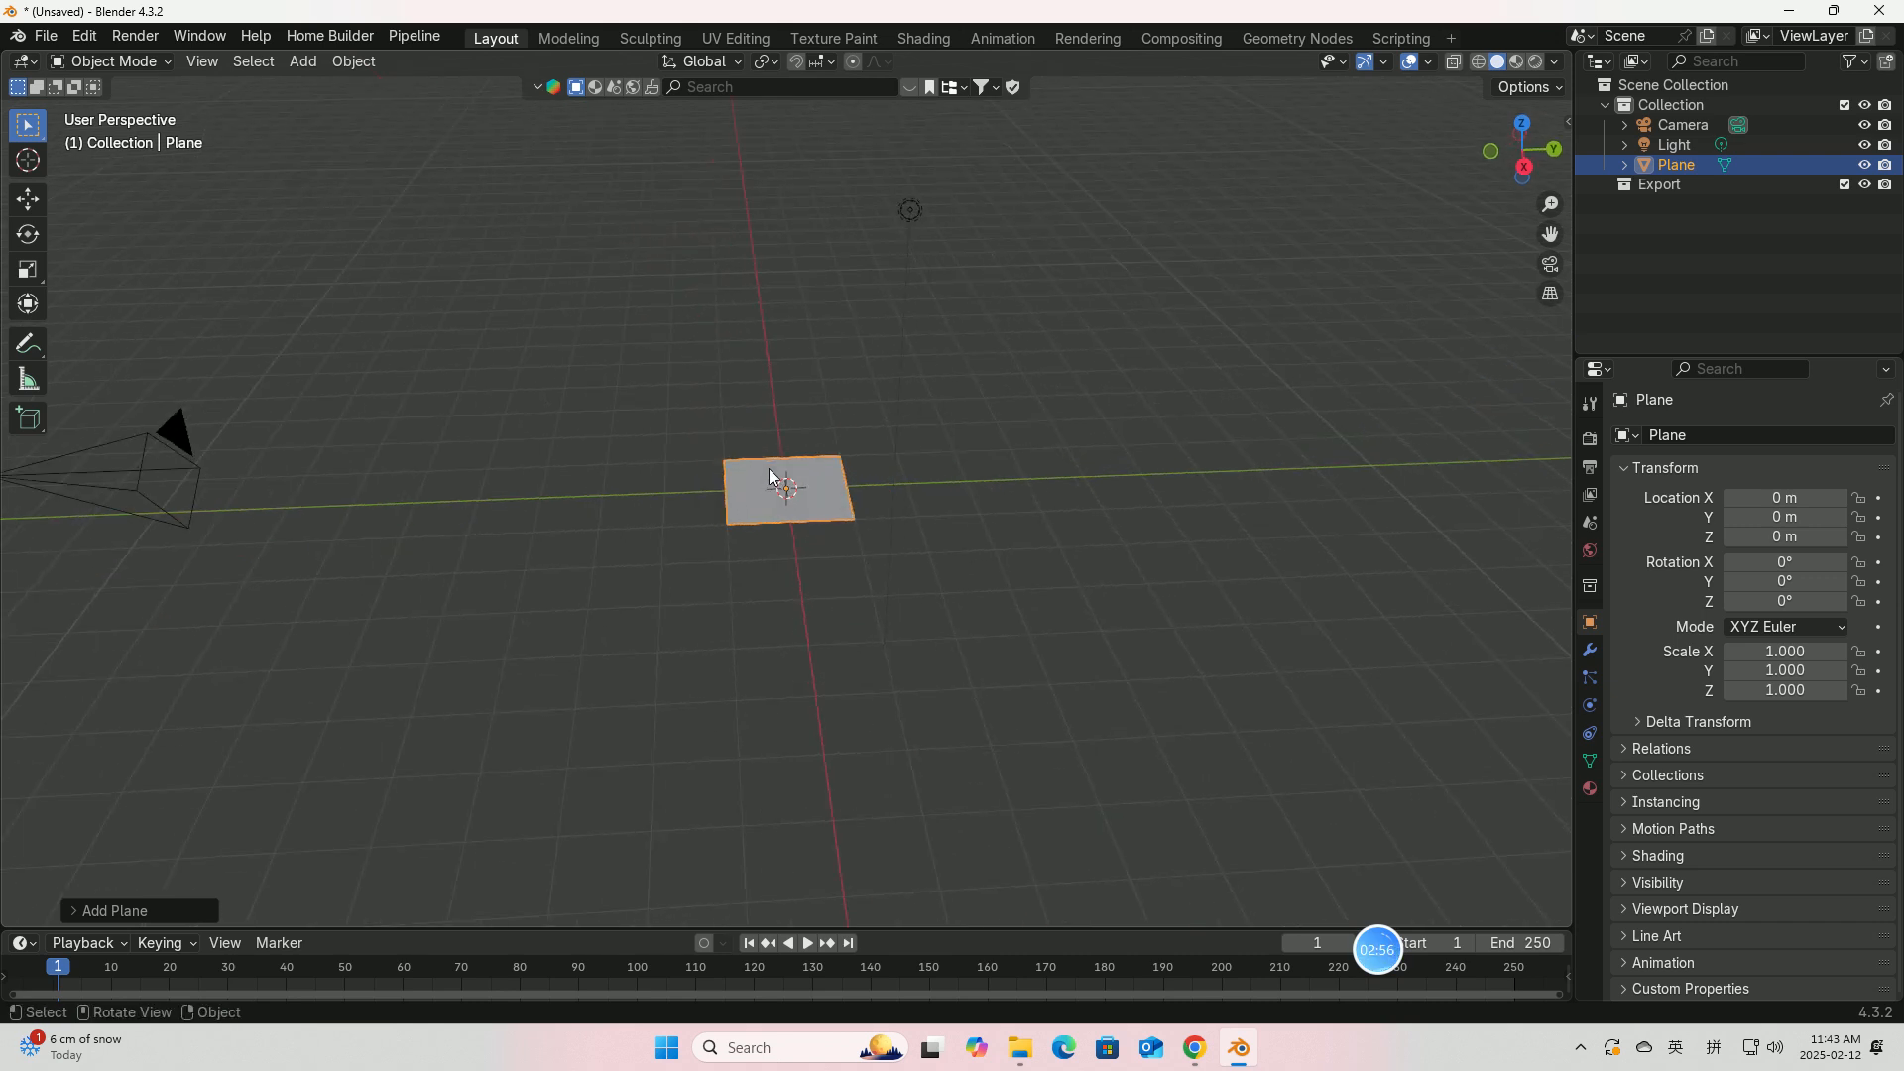
scroll(779, 477, "up", 6)
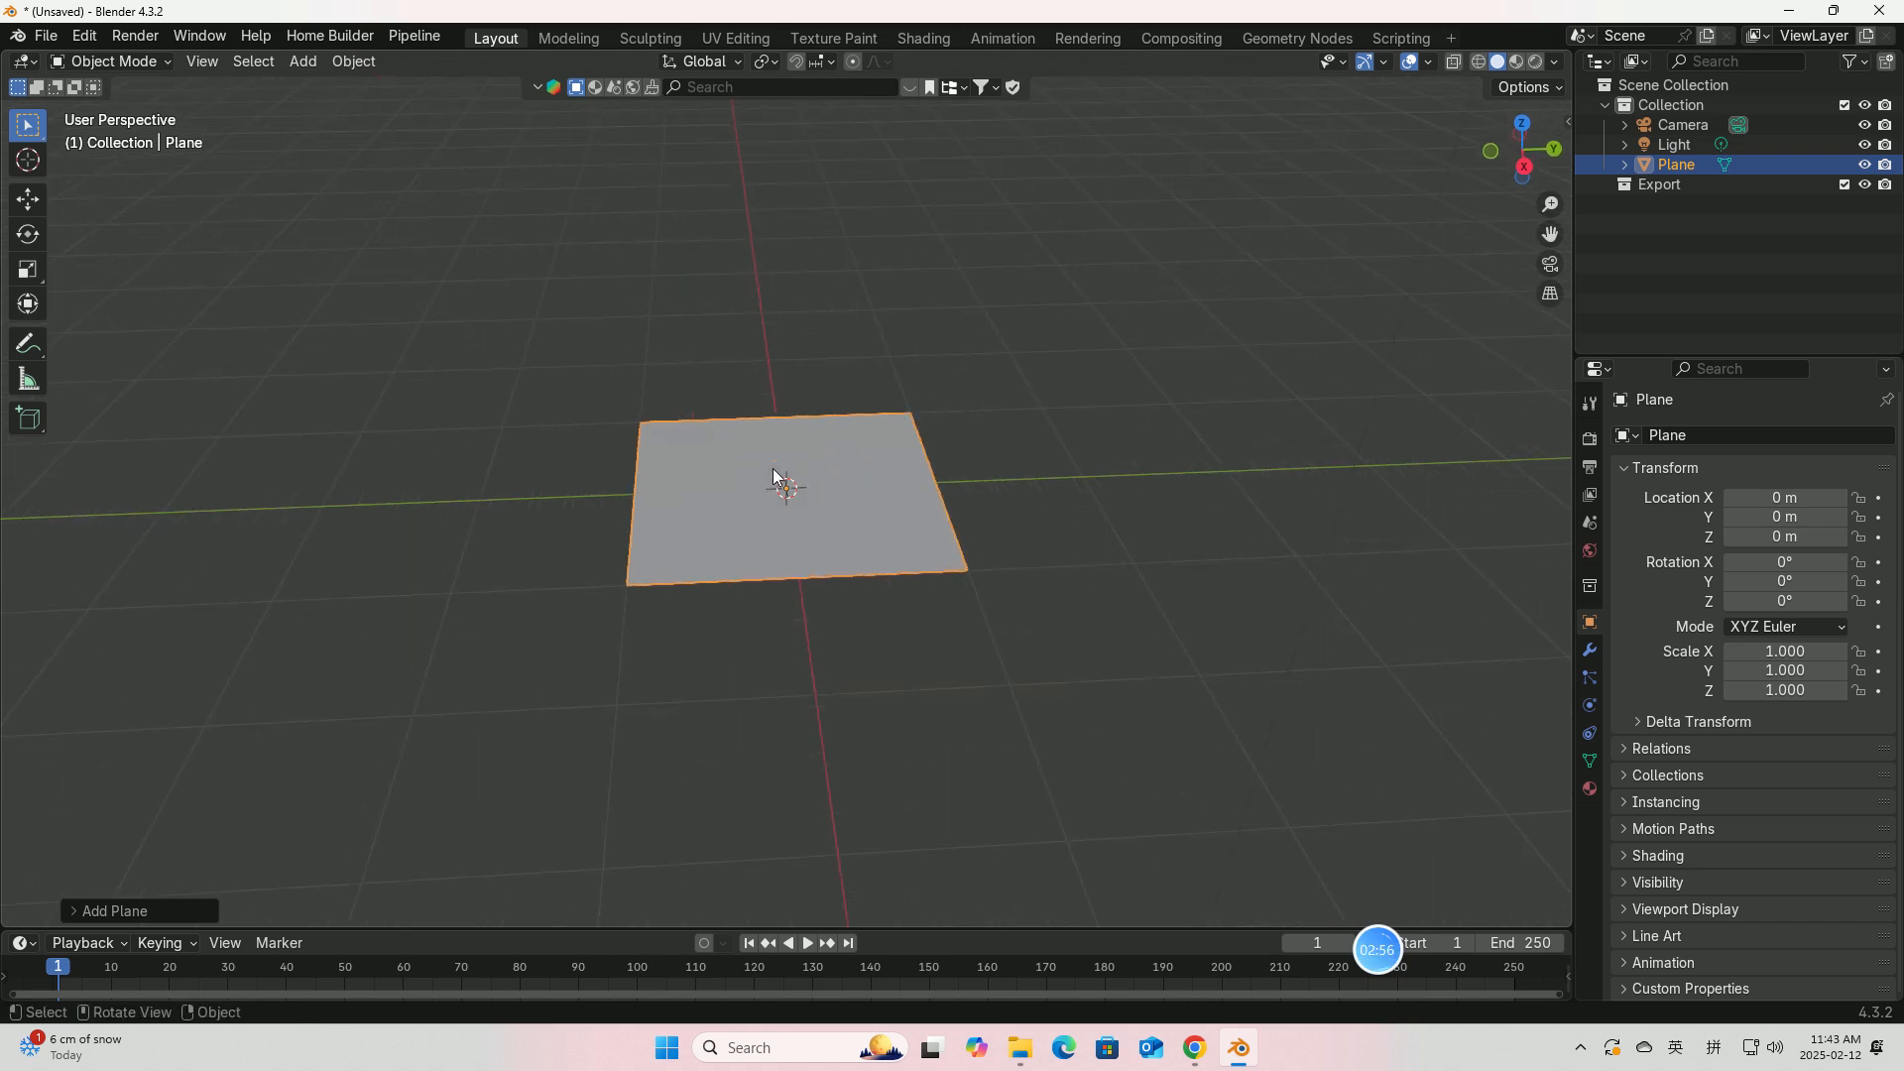
scroll(894, 476, "up", 2)
mouse_move(895, 482)
middle_mouse_down()
mouse_move(962, 463)
mouse_move(817, 437)
mouse_move(885, 468)
middle_mouse_up()
left_click(163, 61)
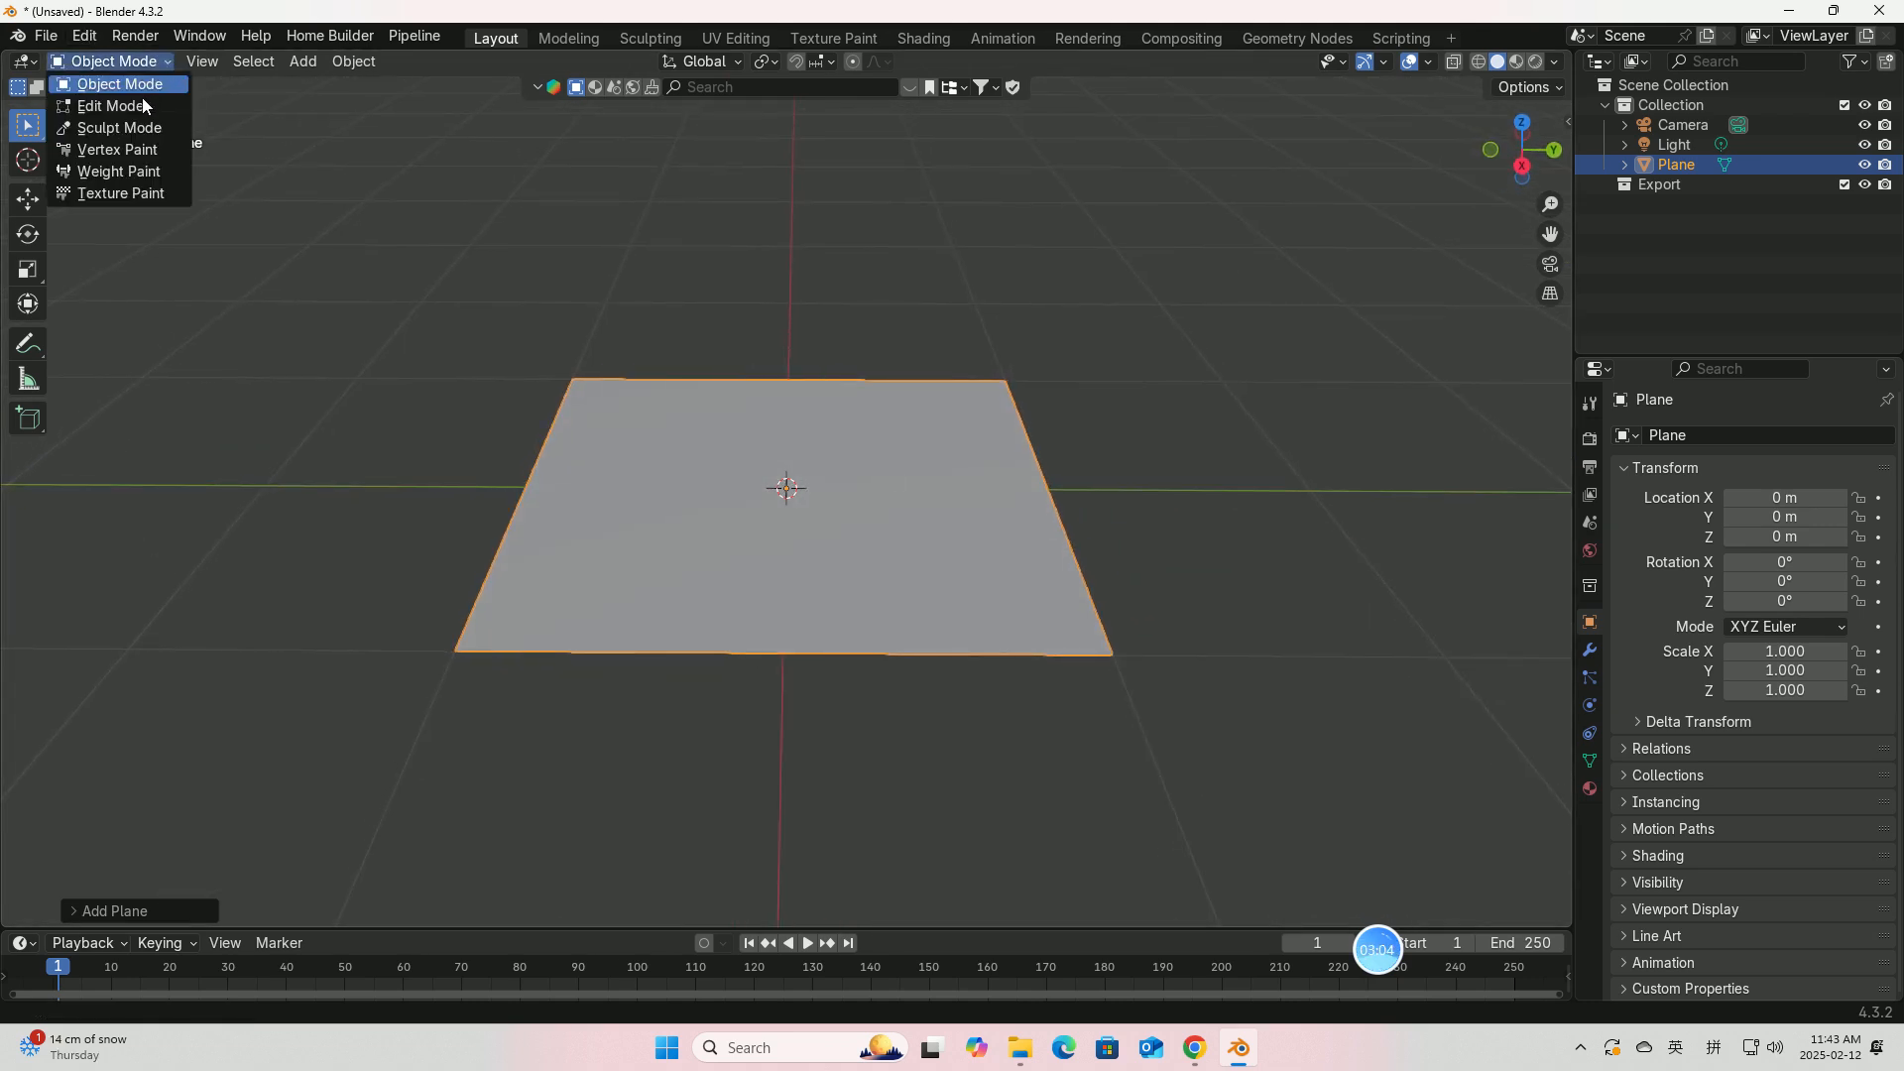
left_click(136, 106)
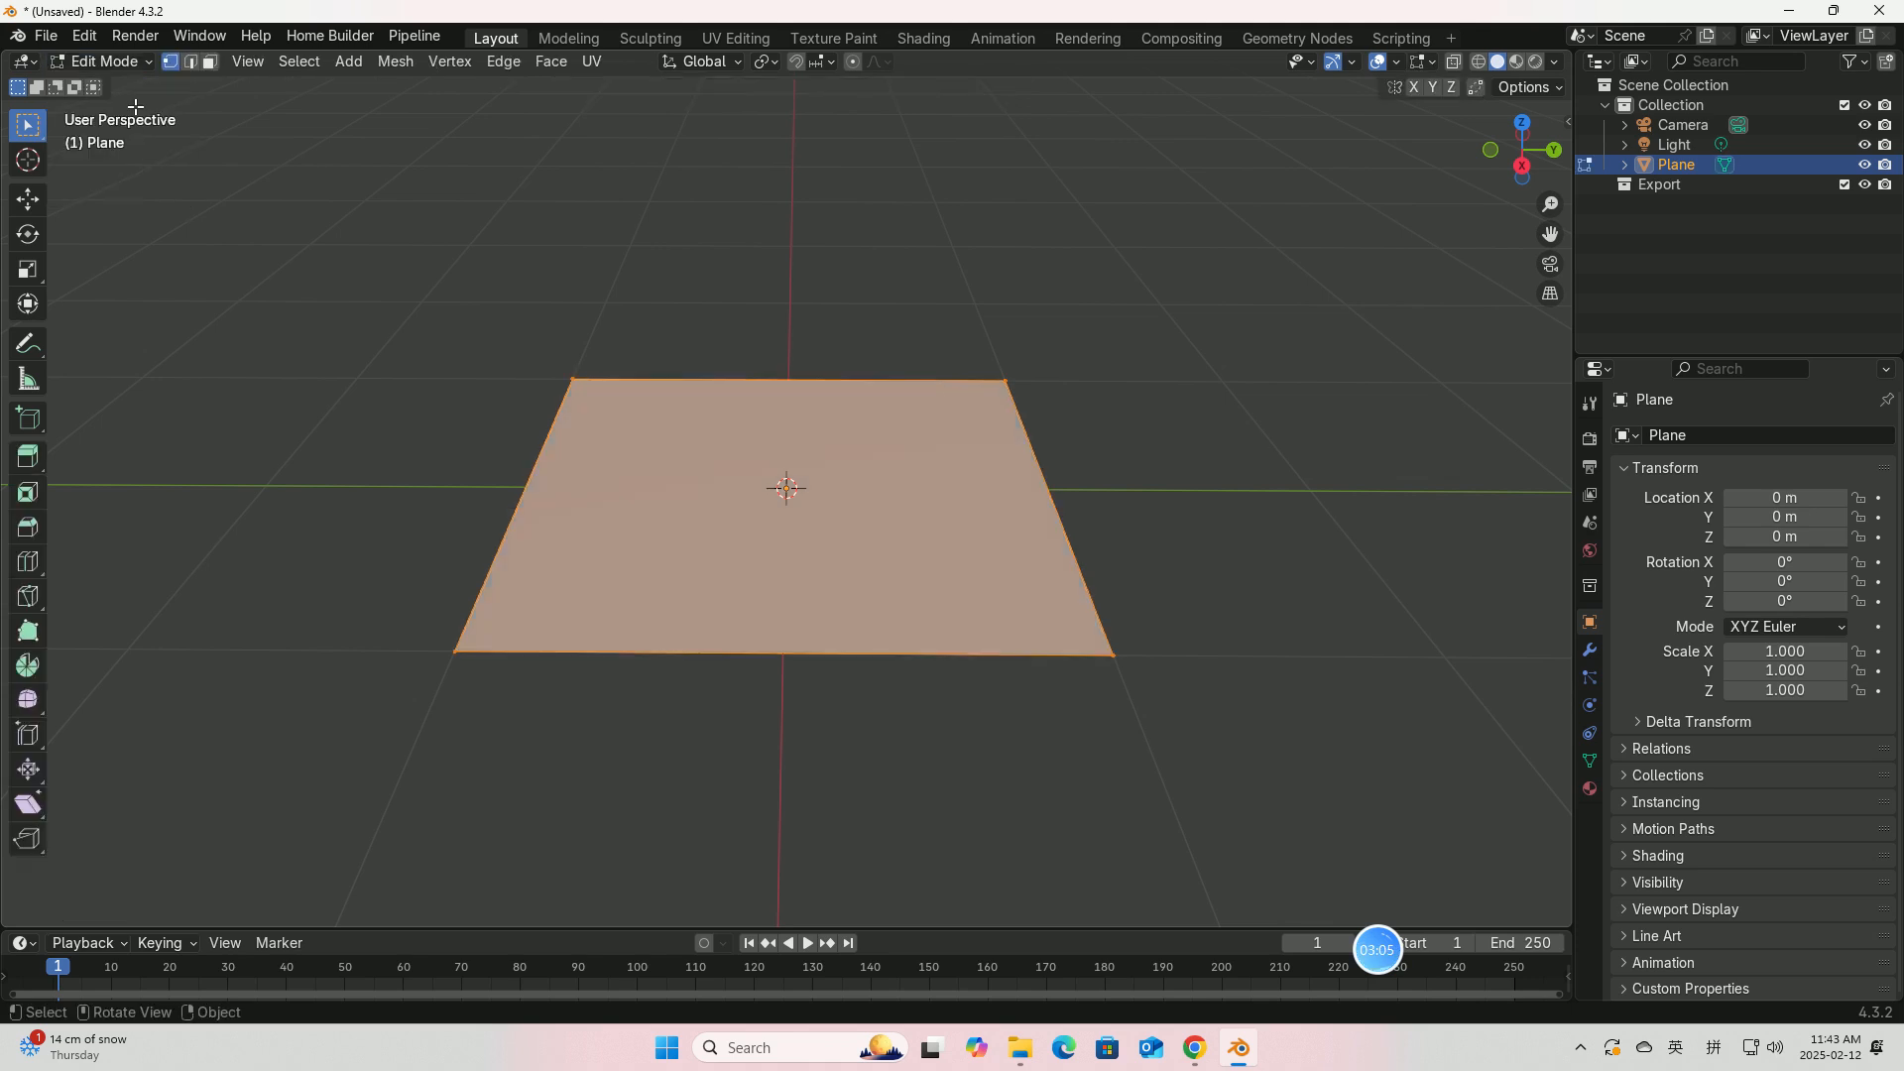
right_click(744, 518)
left_click(712, 519)
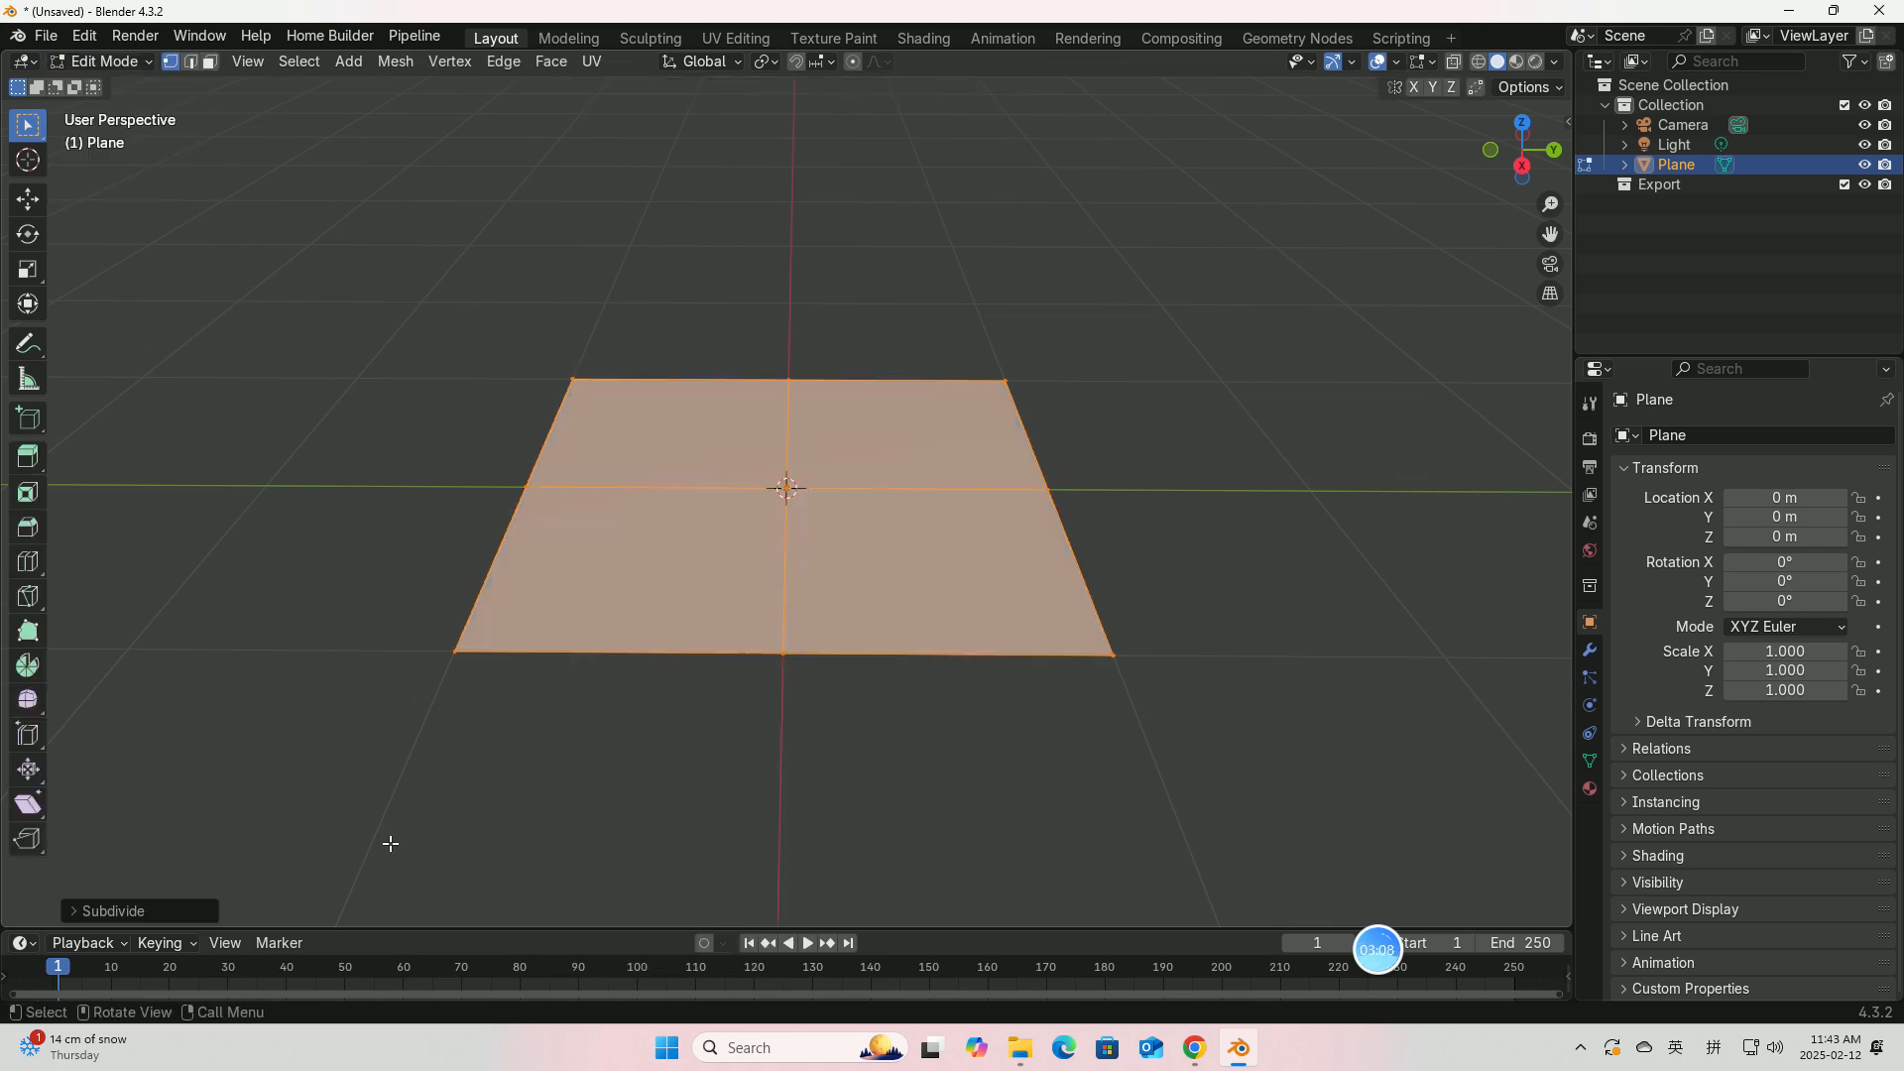
Step: Set the subdivision's number of cuts to 10
left_click(139, 910)
left_click(253, 774)
type("、")
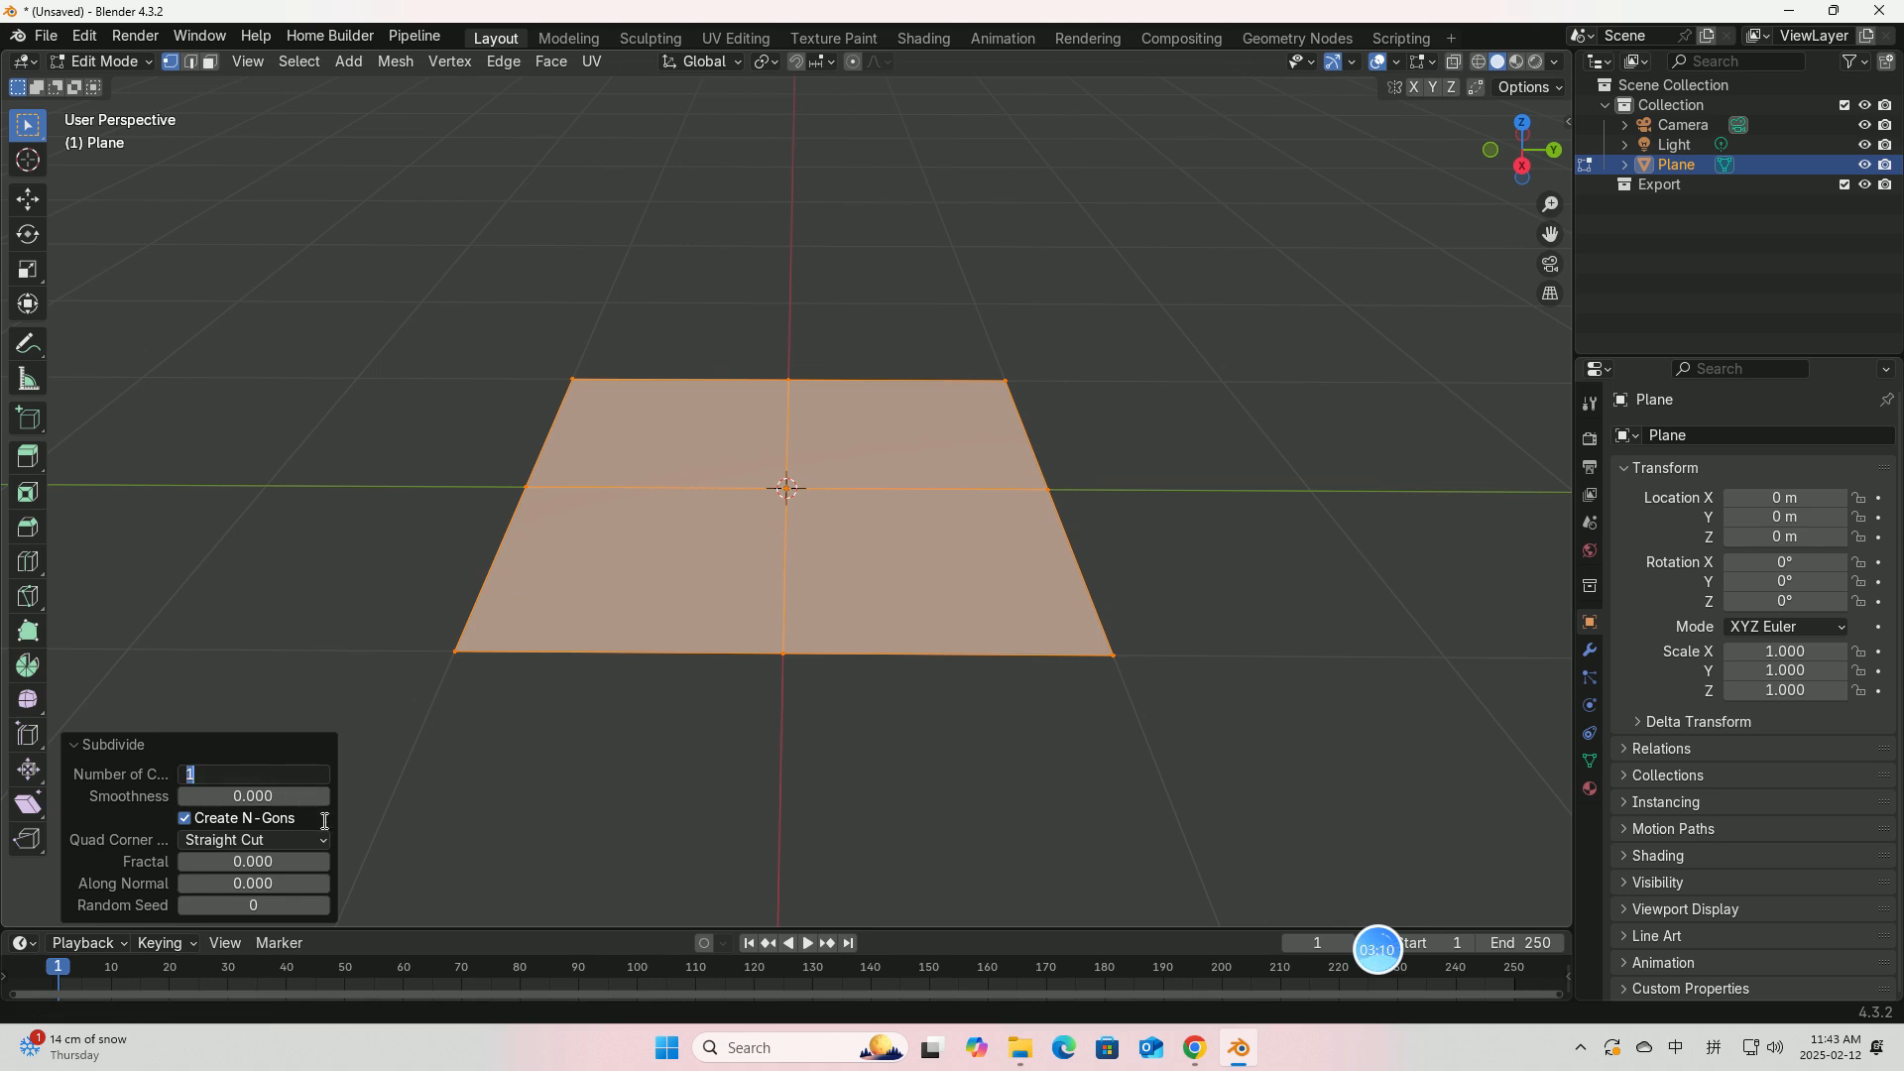
type("10")
key("Return")
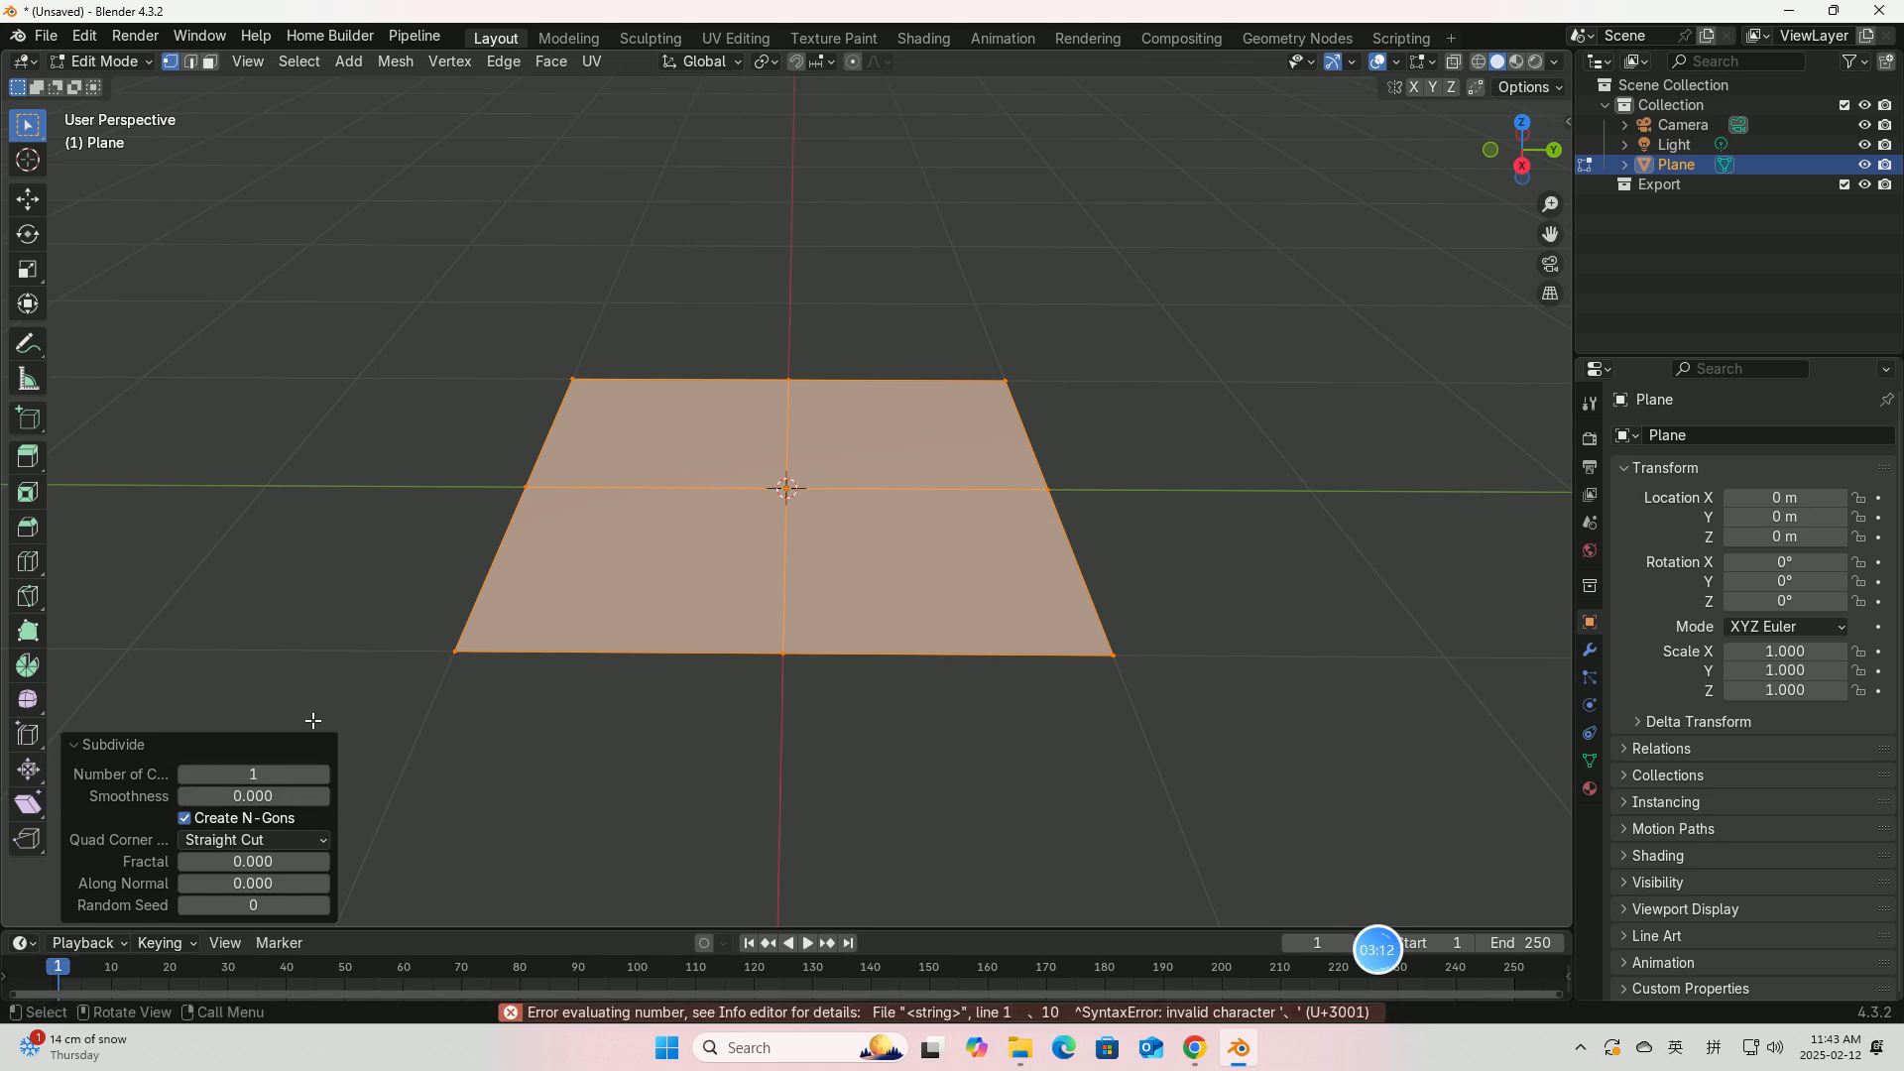
left_click(253, 774)
key("BackSpace")
type("10")
key("Return")
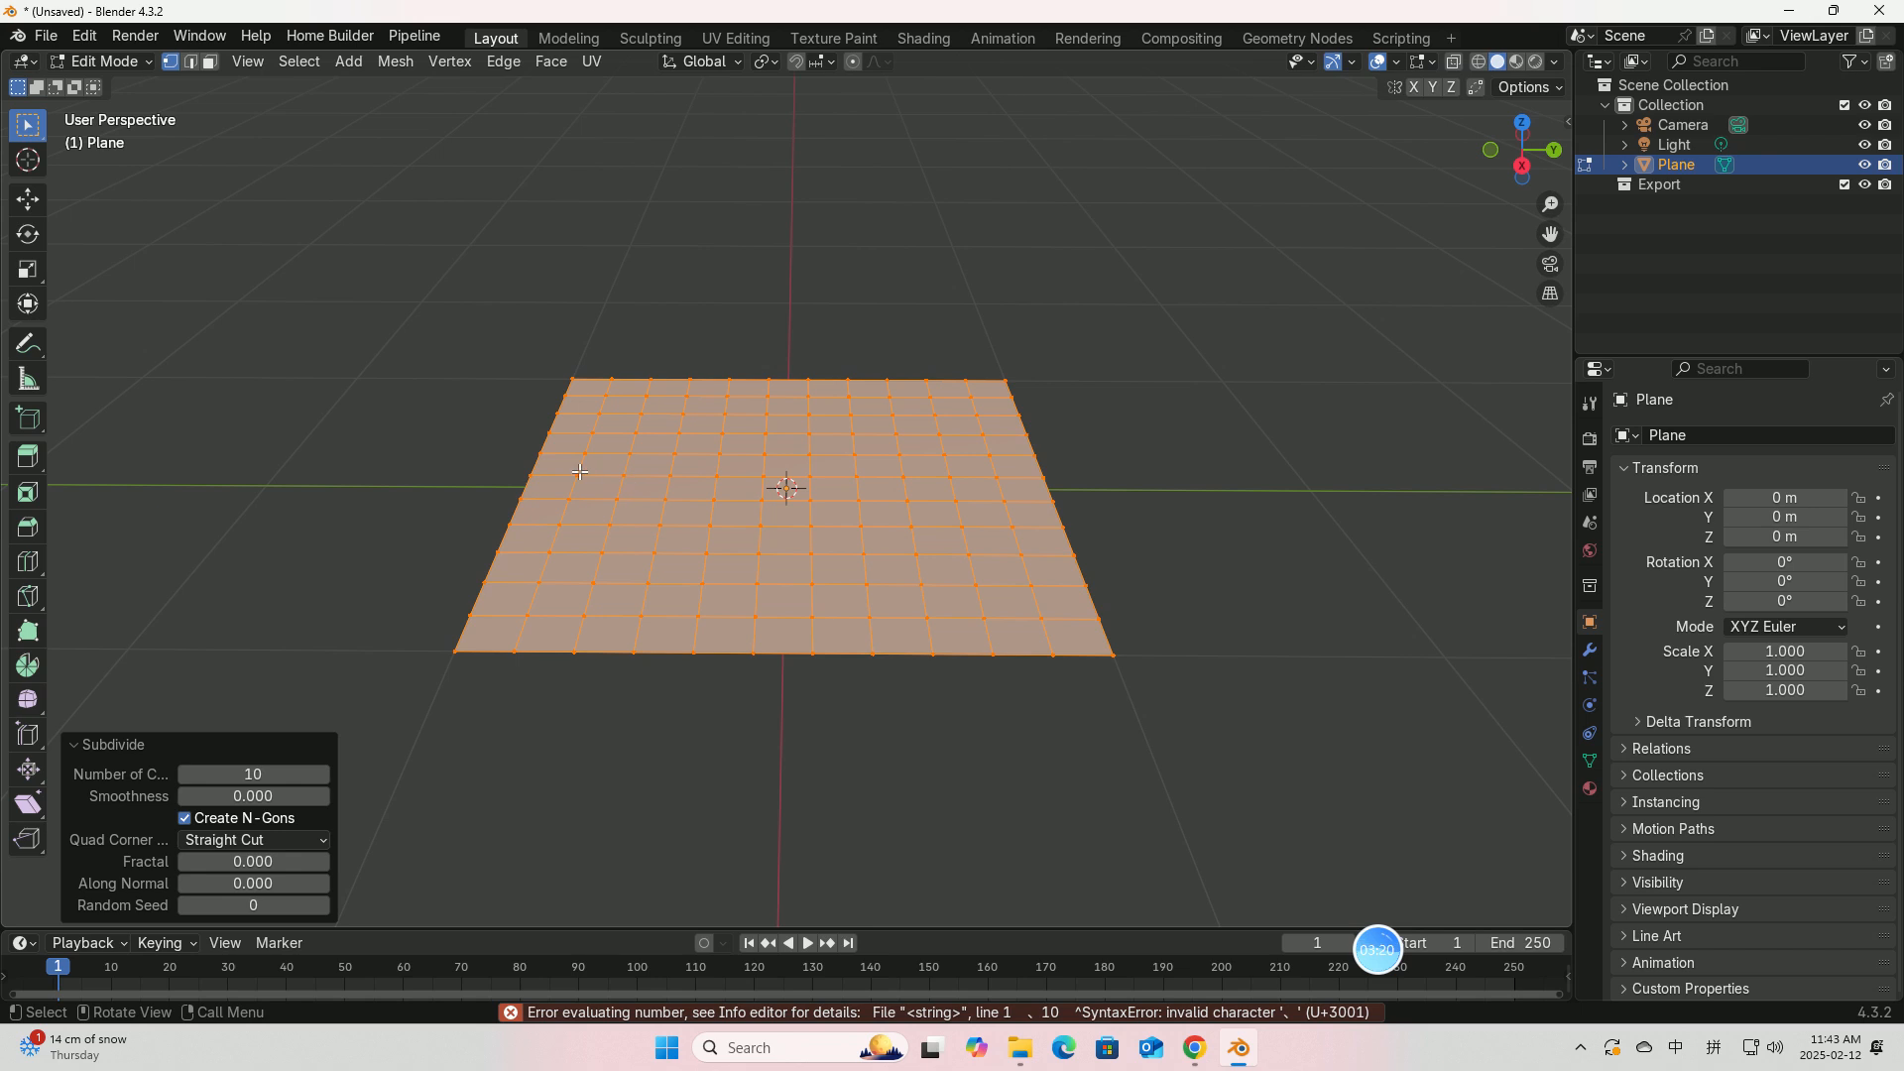
Step: Clear the selection and, from the top view, select all four outer edge loops of the plane in edge select mode
key("KP_7")
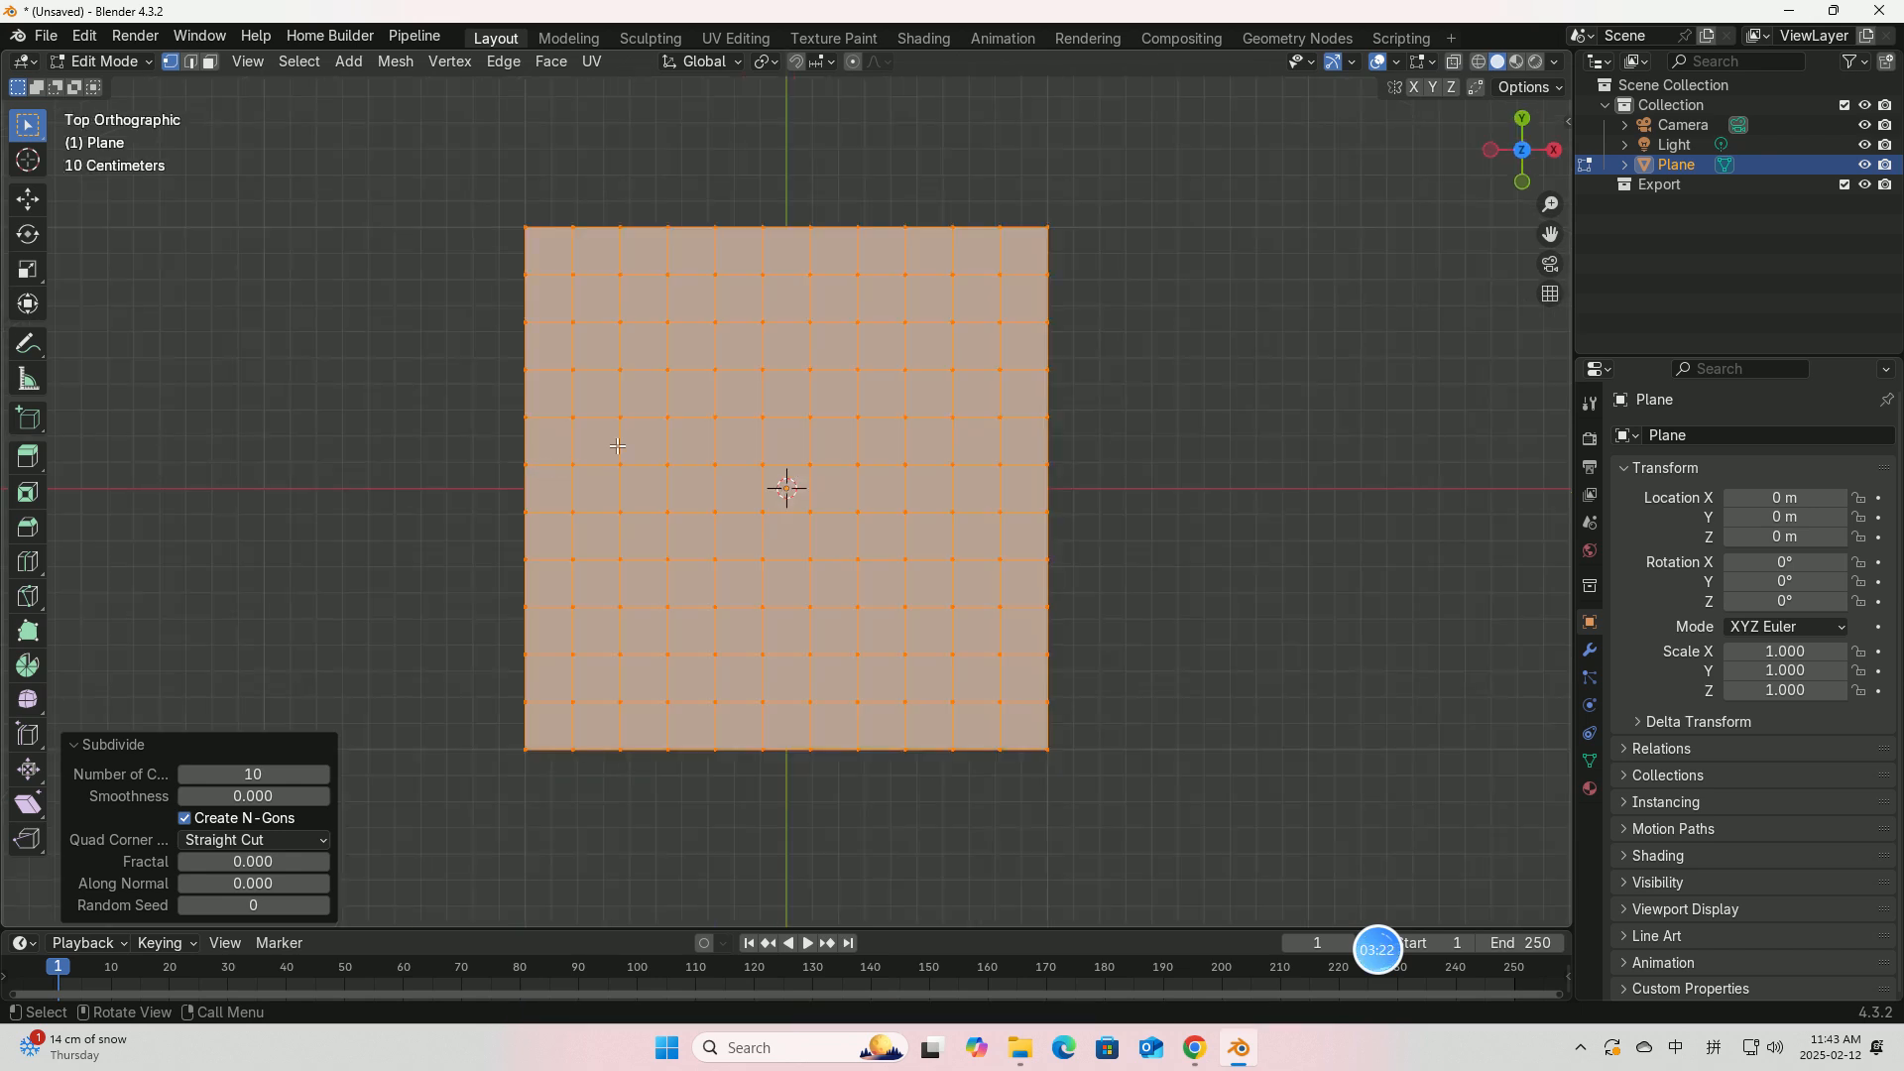
left_click(1258, 421)
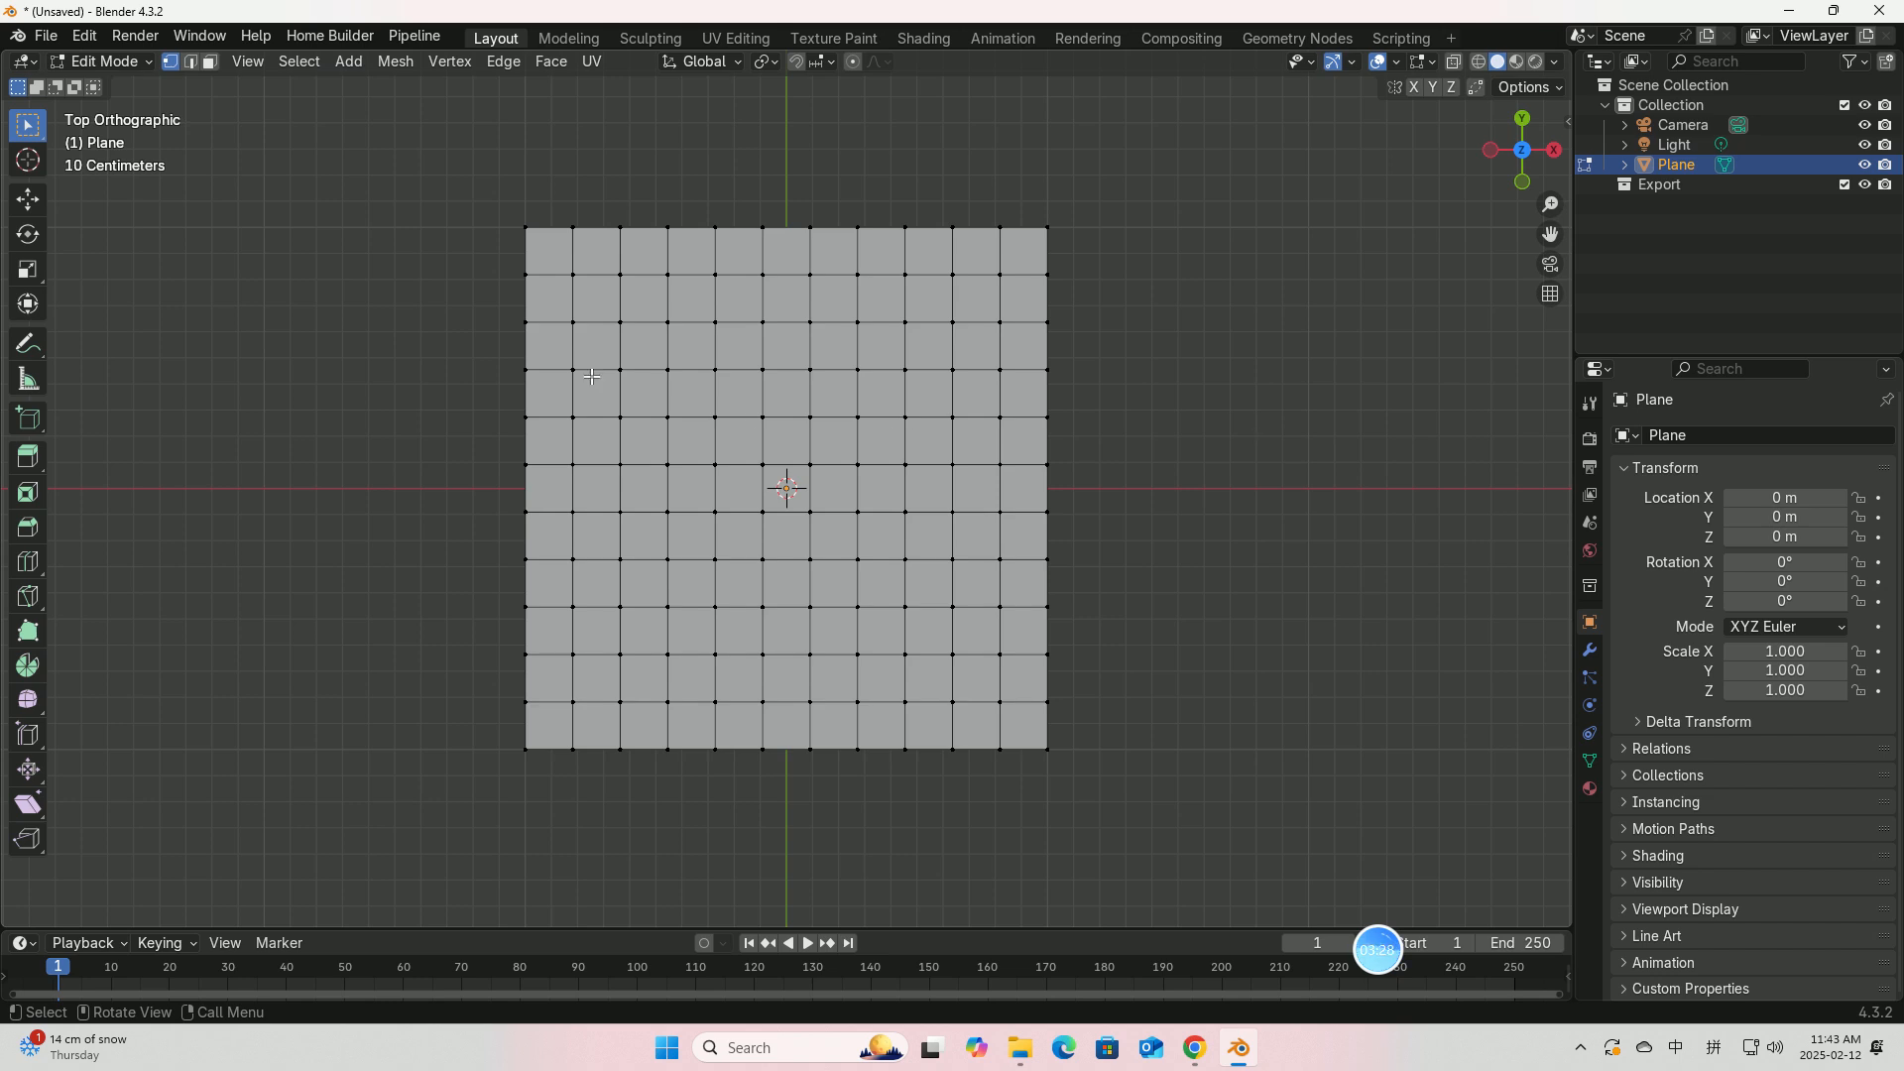
left_click(192, 63)
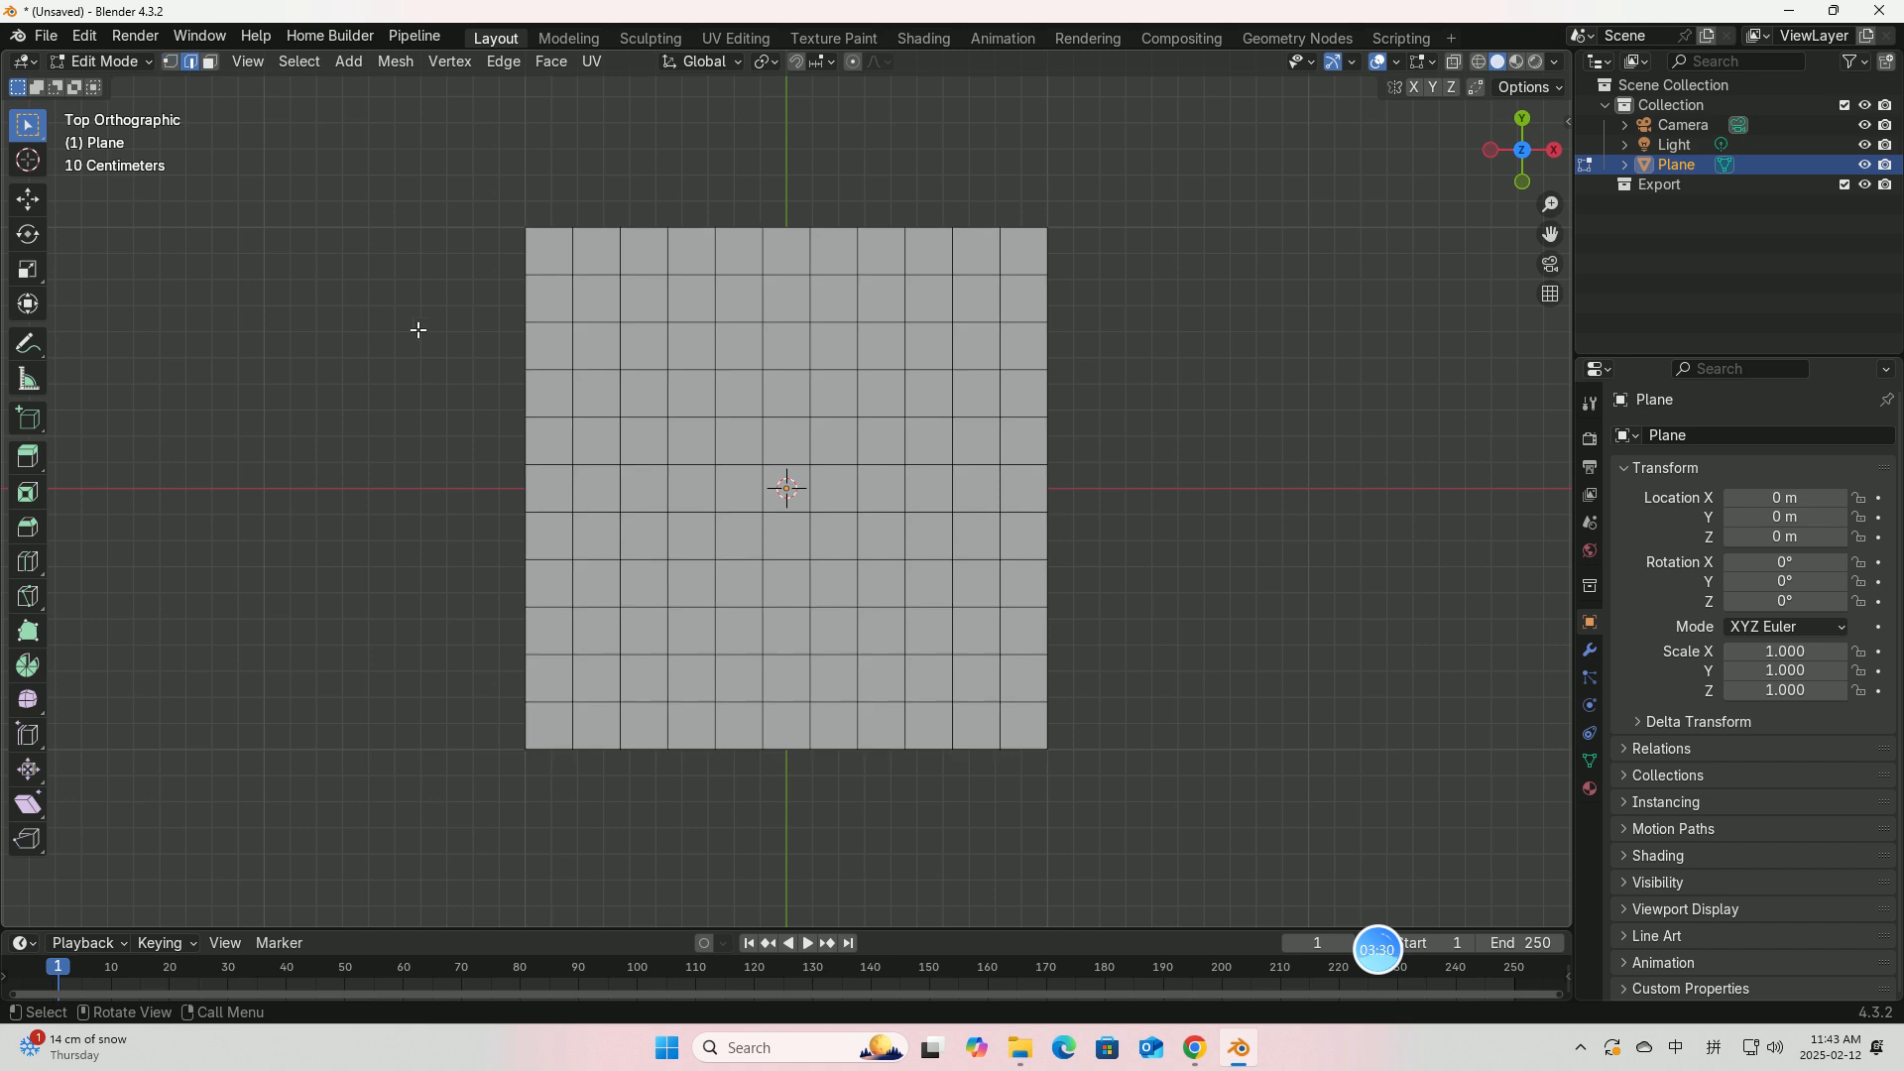
left_click(525, 347, "alt")
left_click(599, 228, "alt+shift")
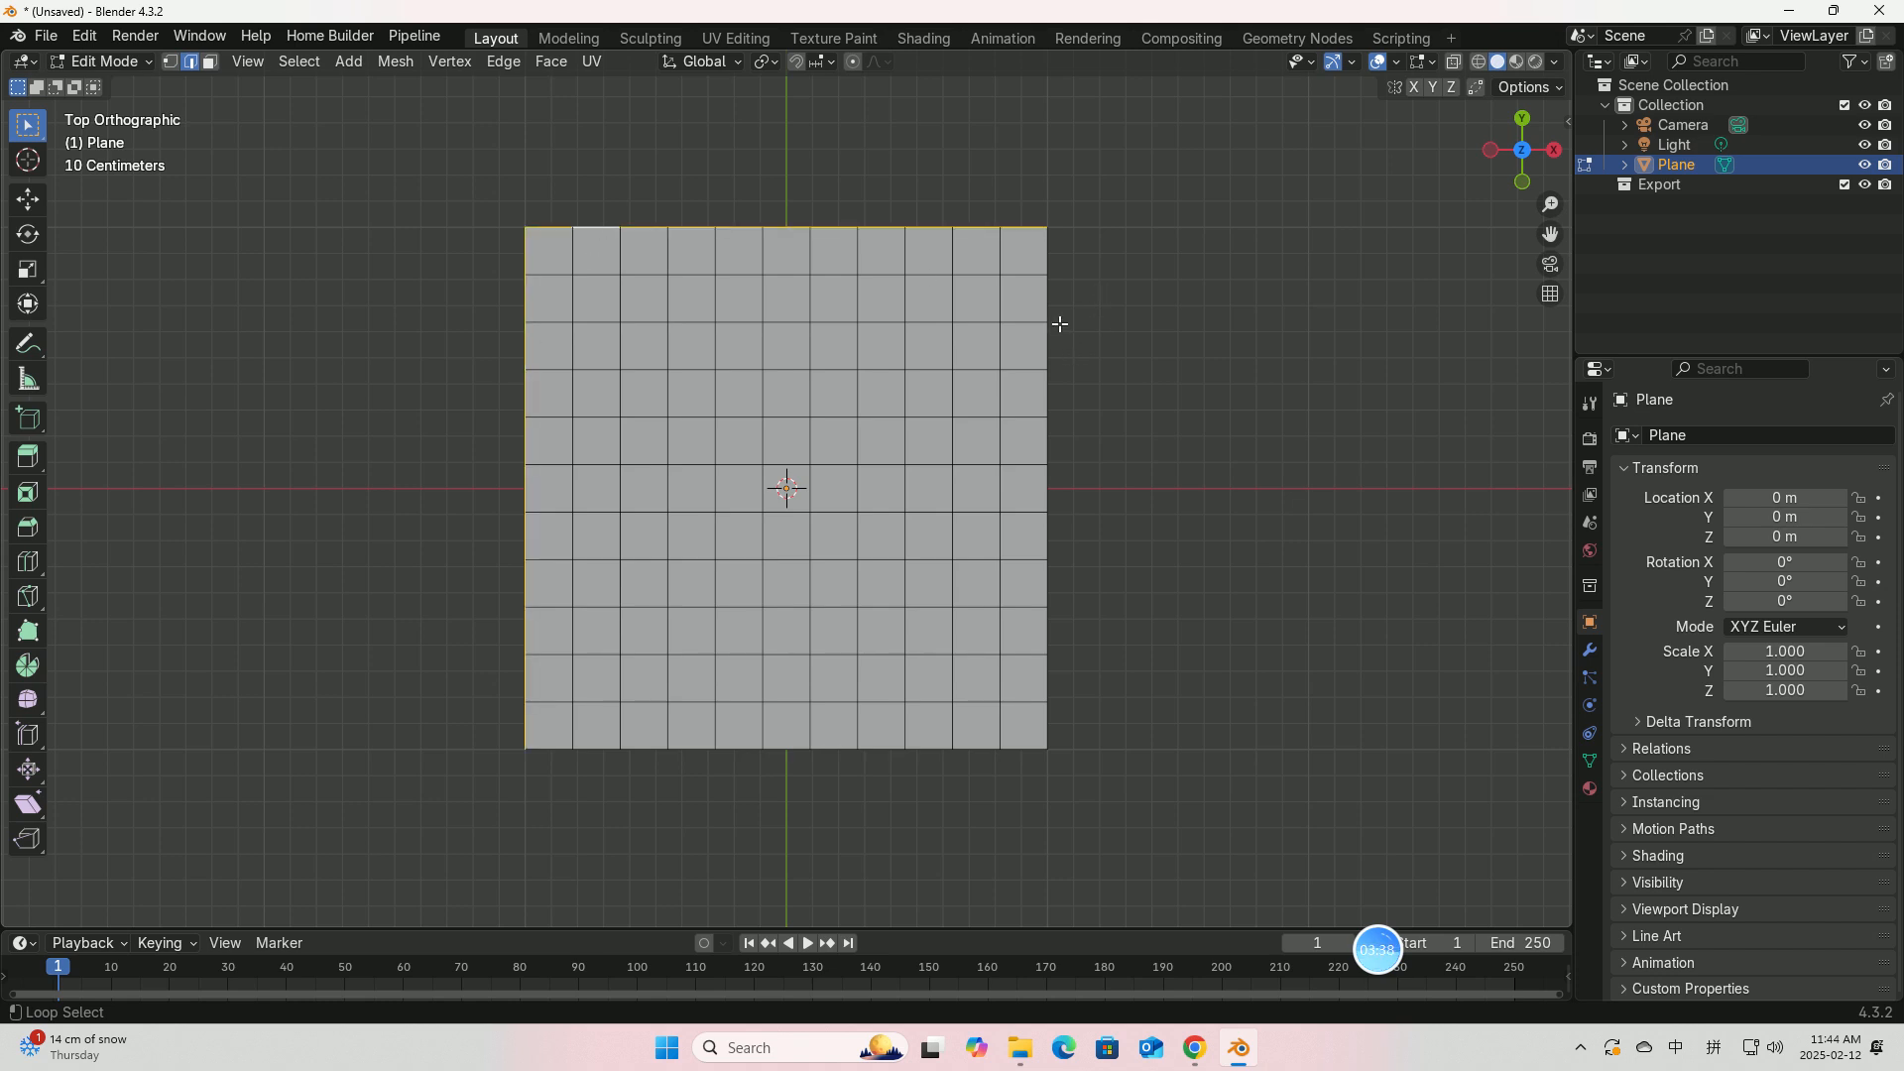
left_click(1045, 310, "alt+shift")
left_click(734, 749, "alt+shift")
middle_click_drag(1130, 724, 1091, 588)
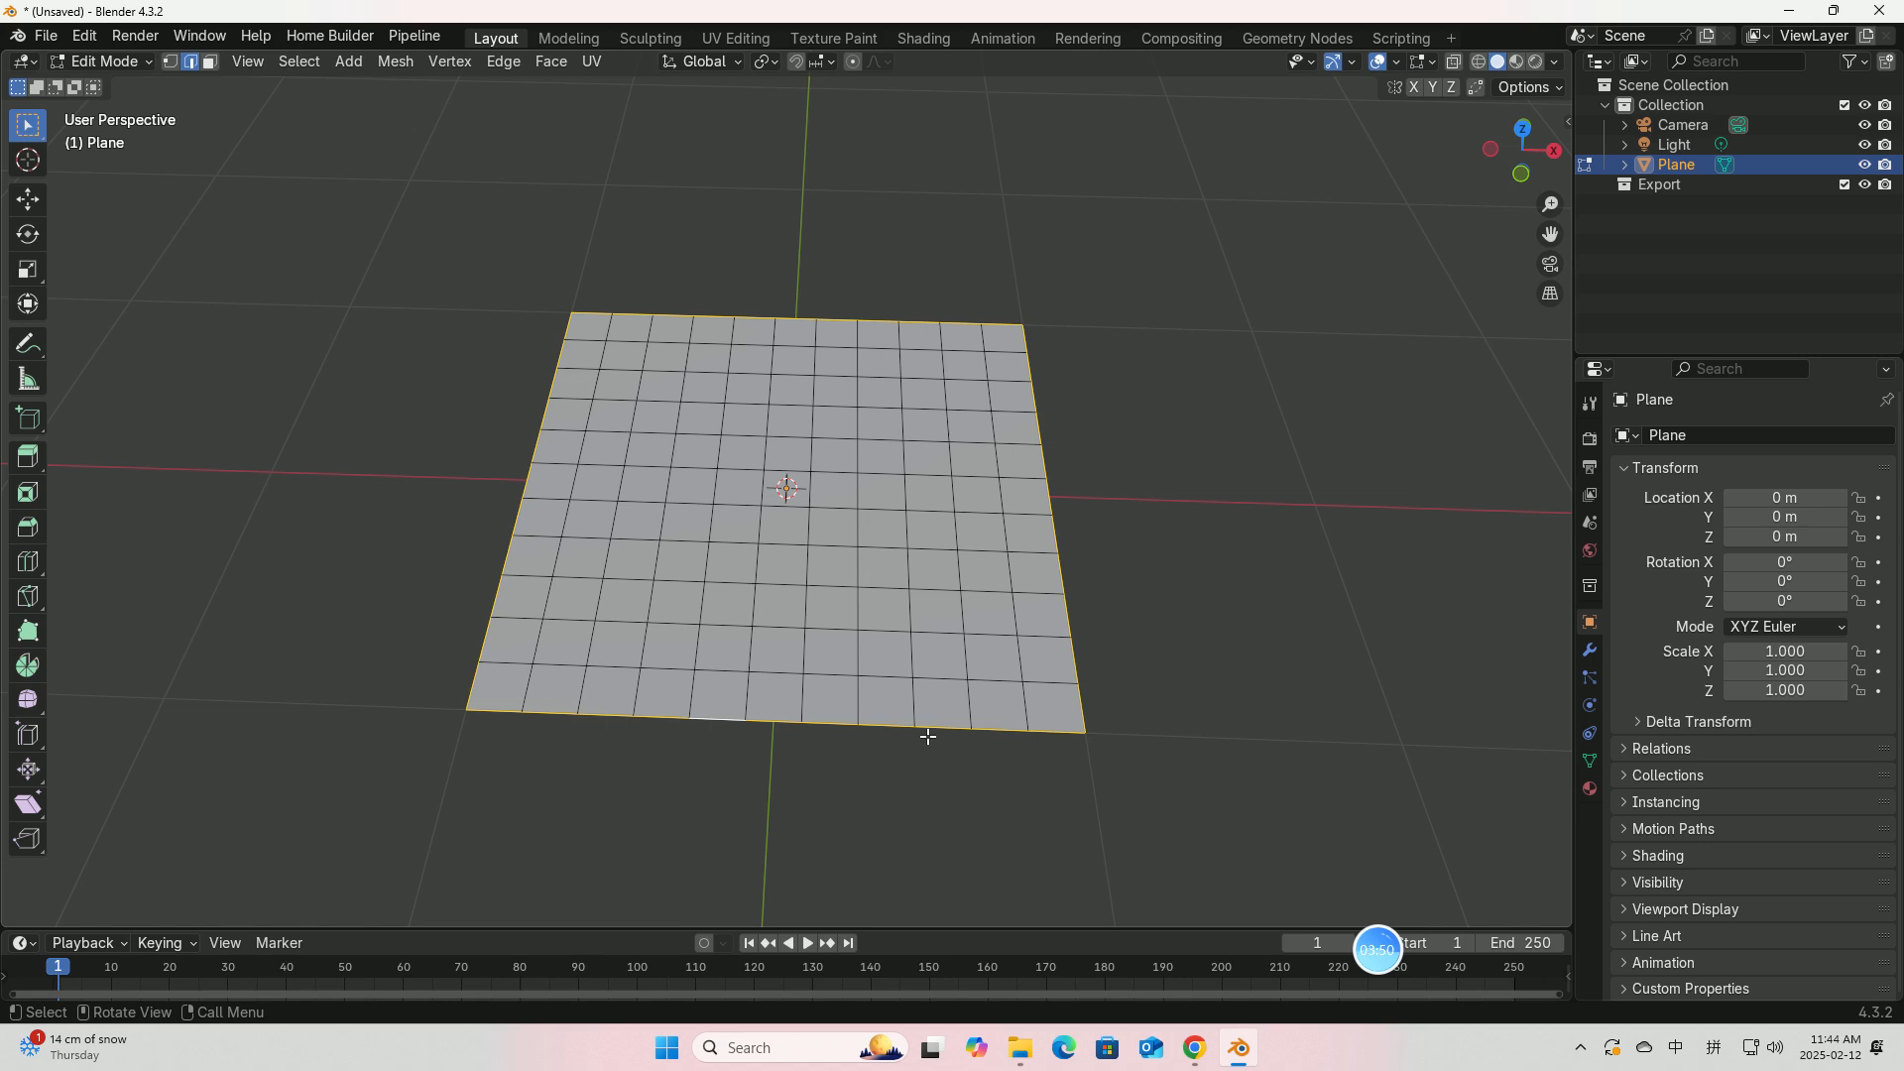
Step: Assign the plane's border vertices to a new vertex group with weight 1.000 and return to Object Mode
left_click(170, 61)
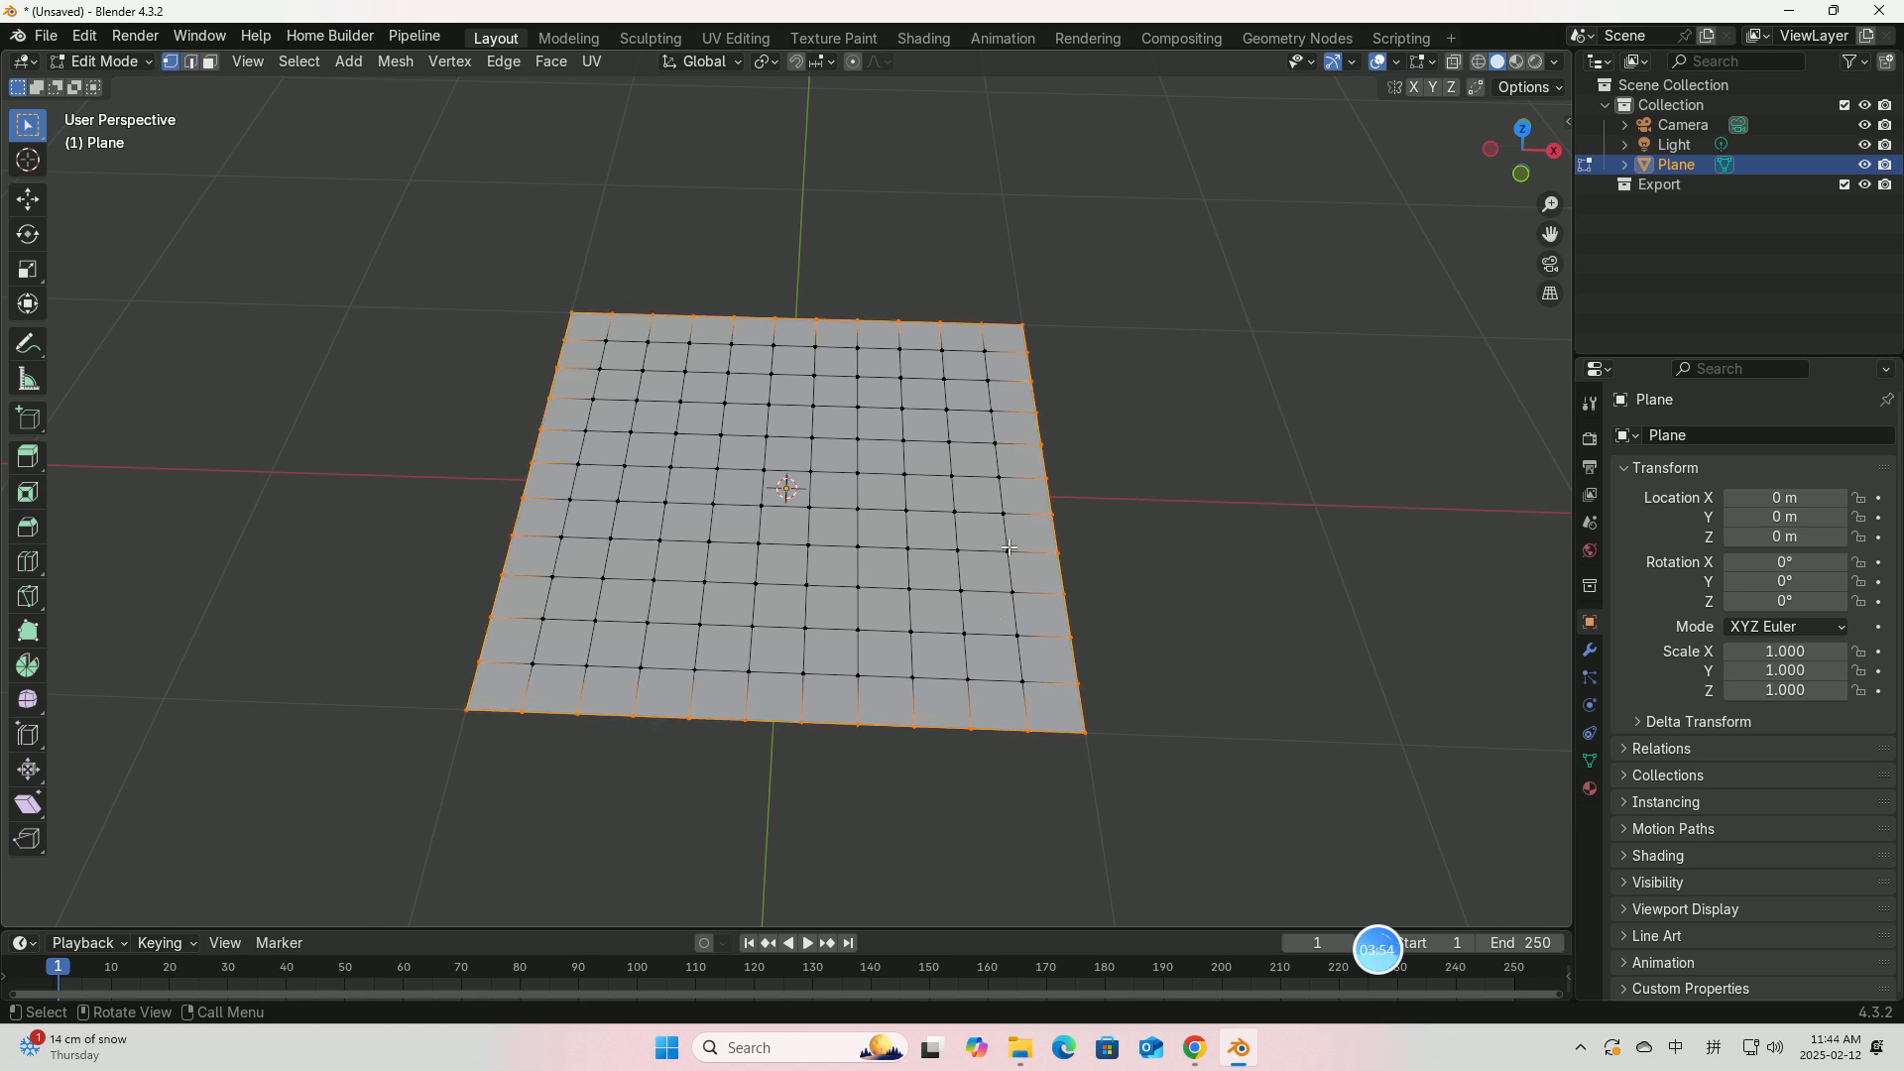
left_click(1591, 762)
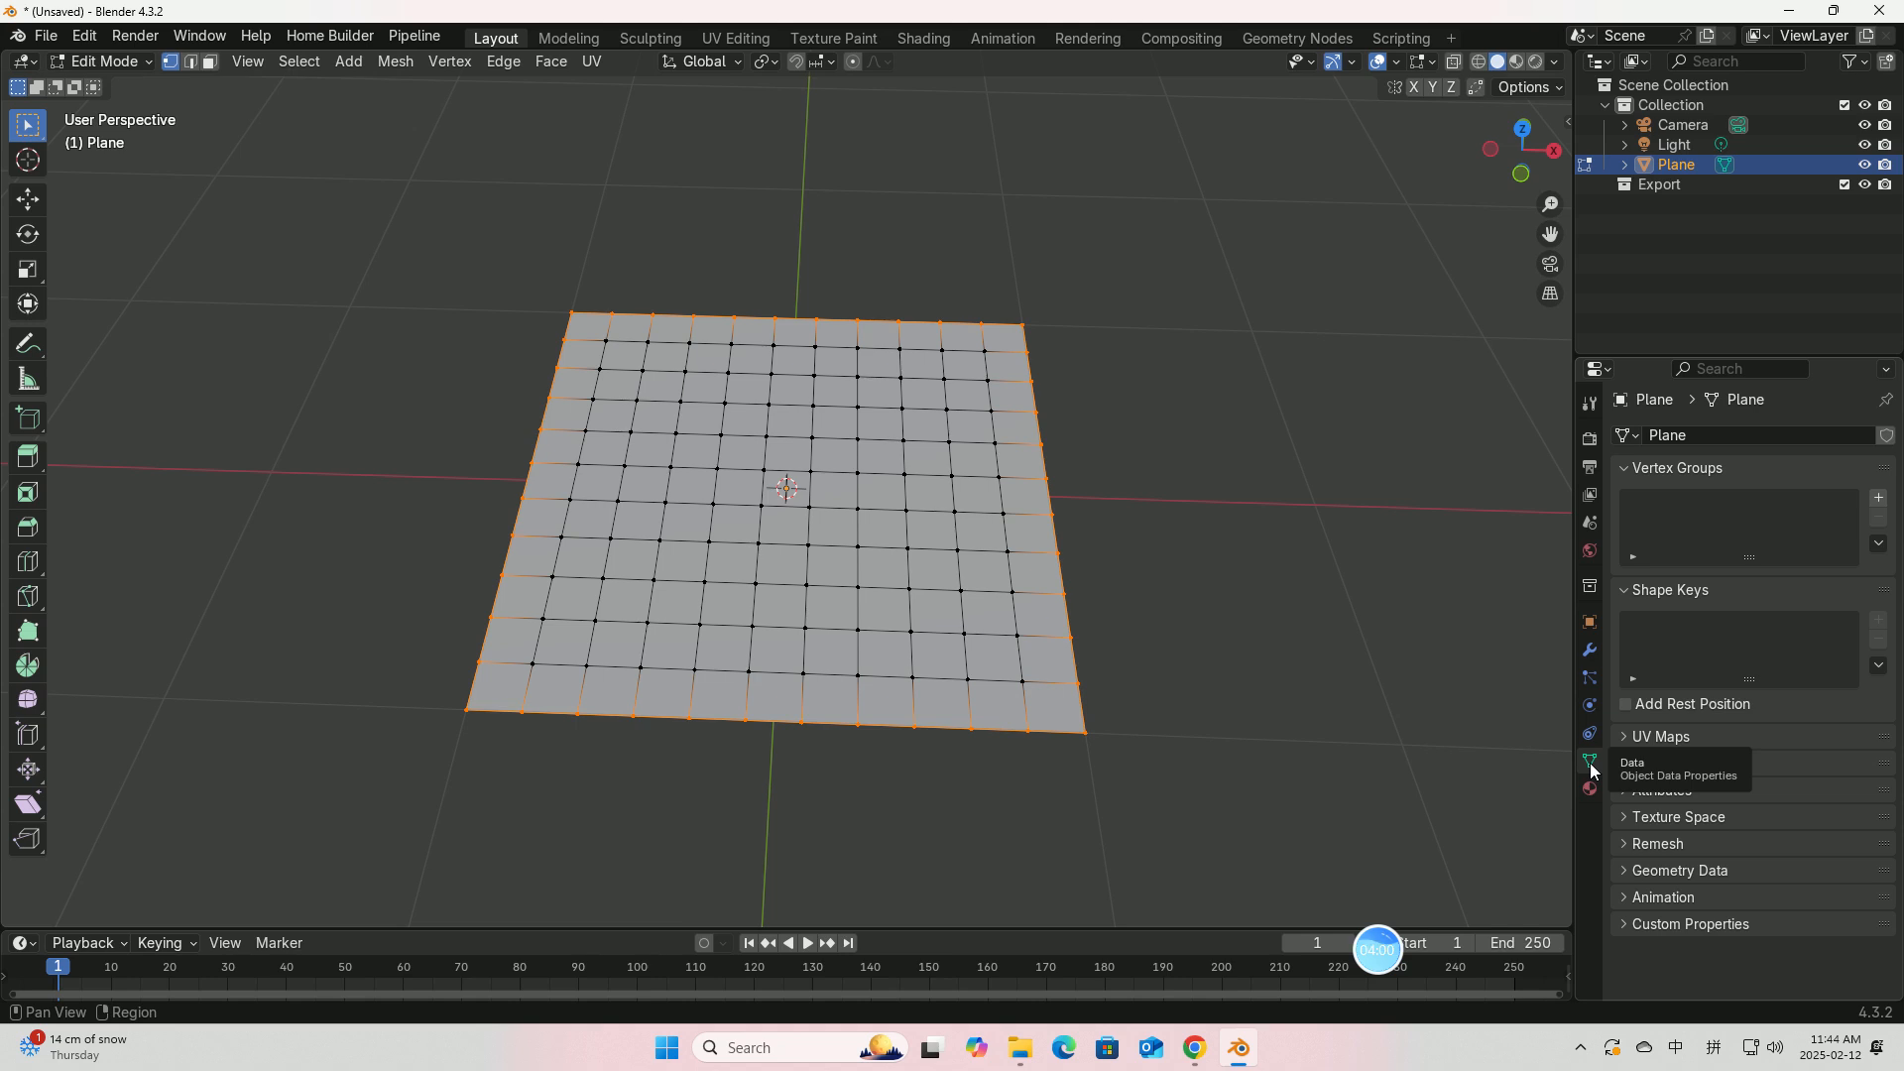
left_click(1878, 498)
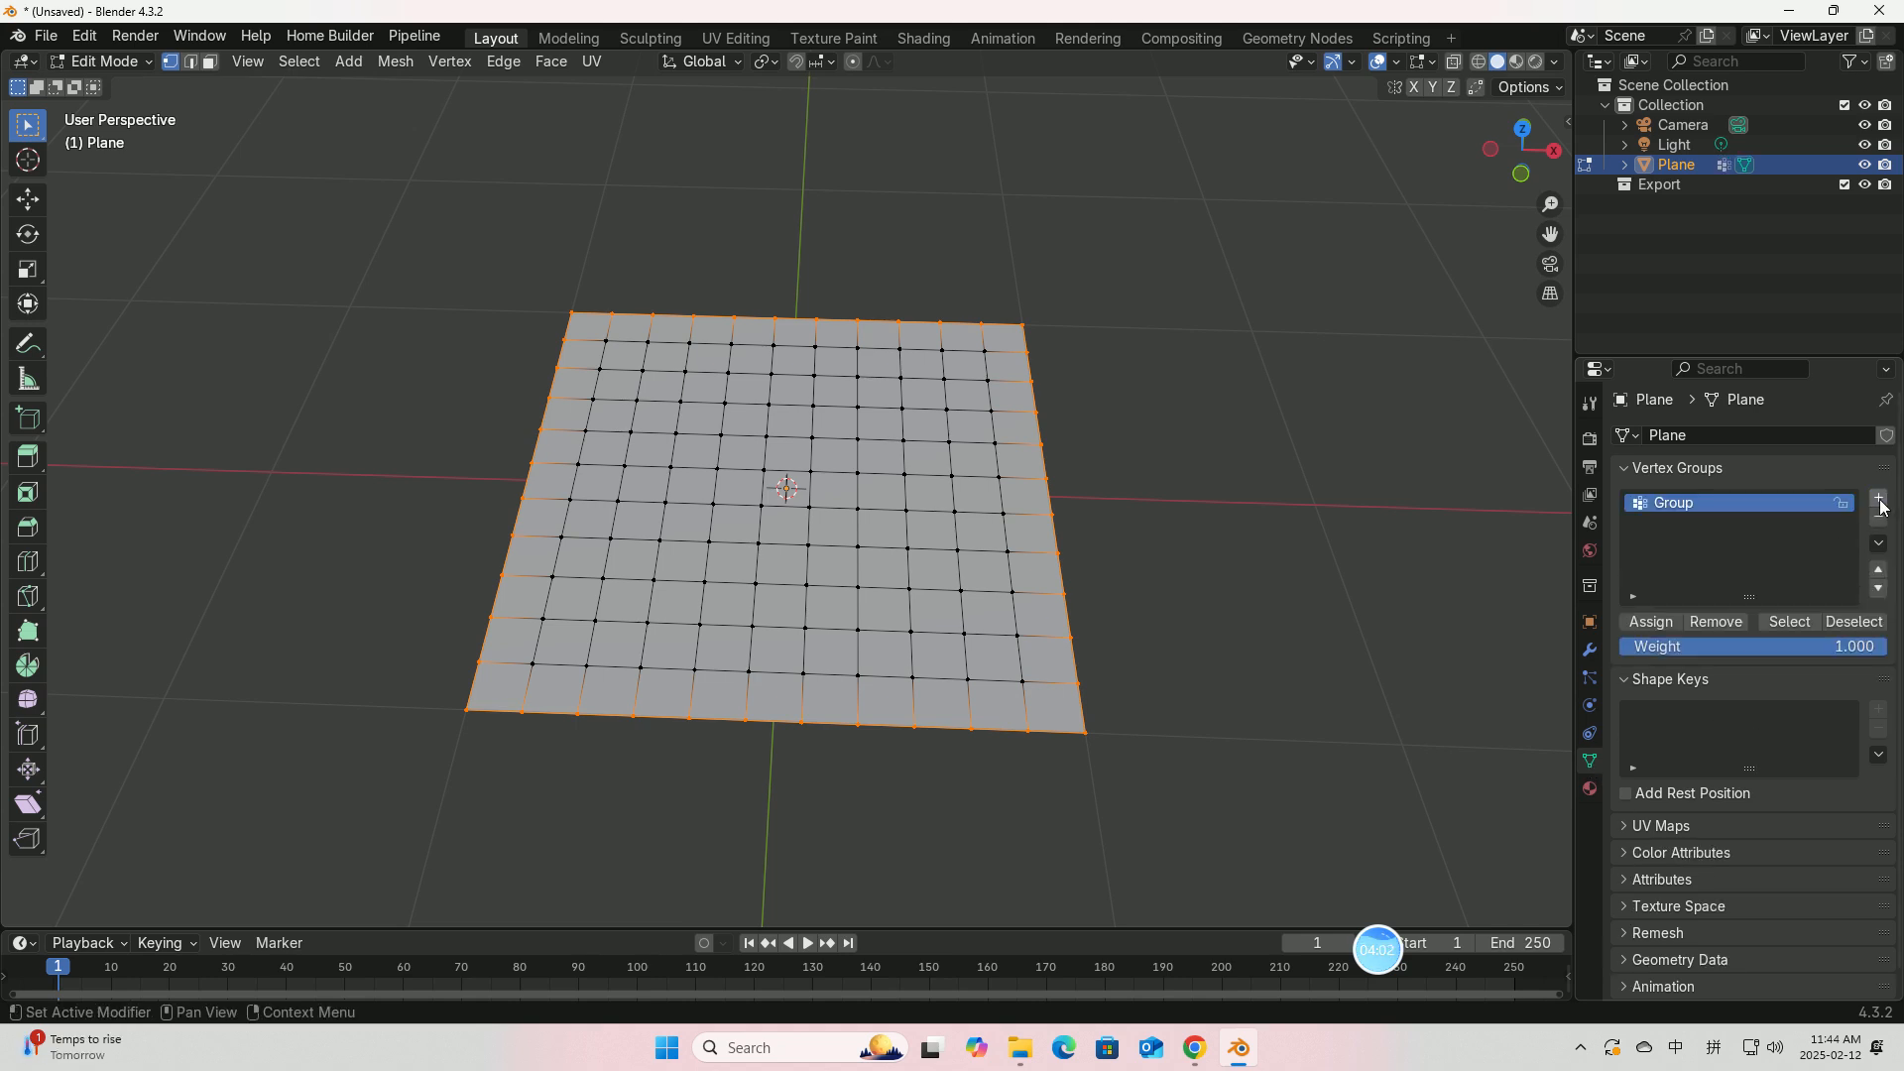
left_click(1652, 621)
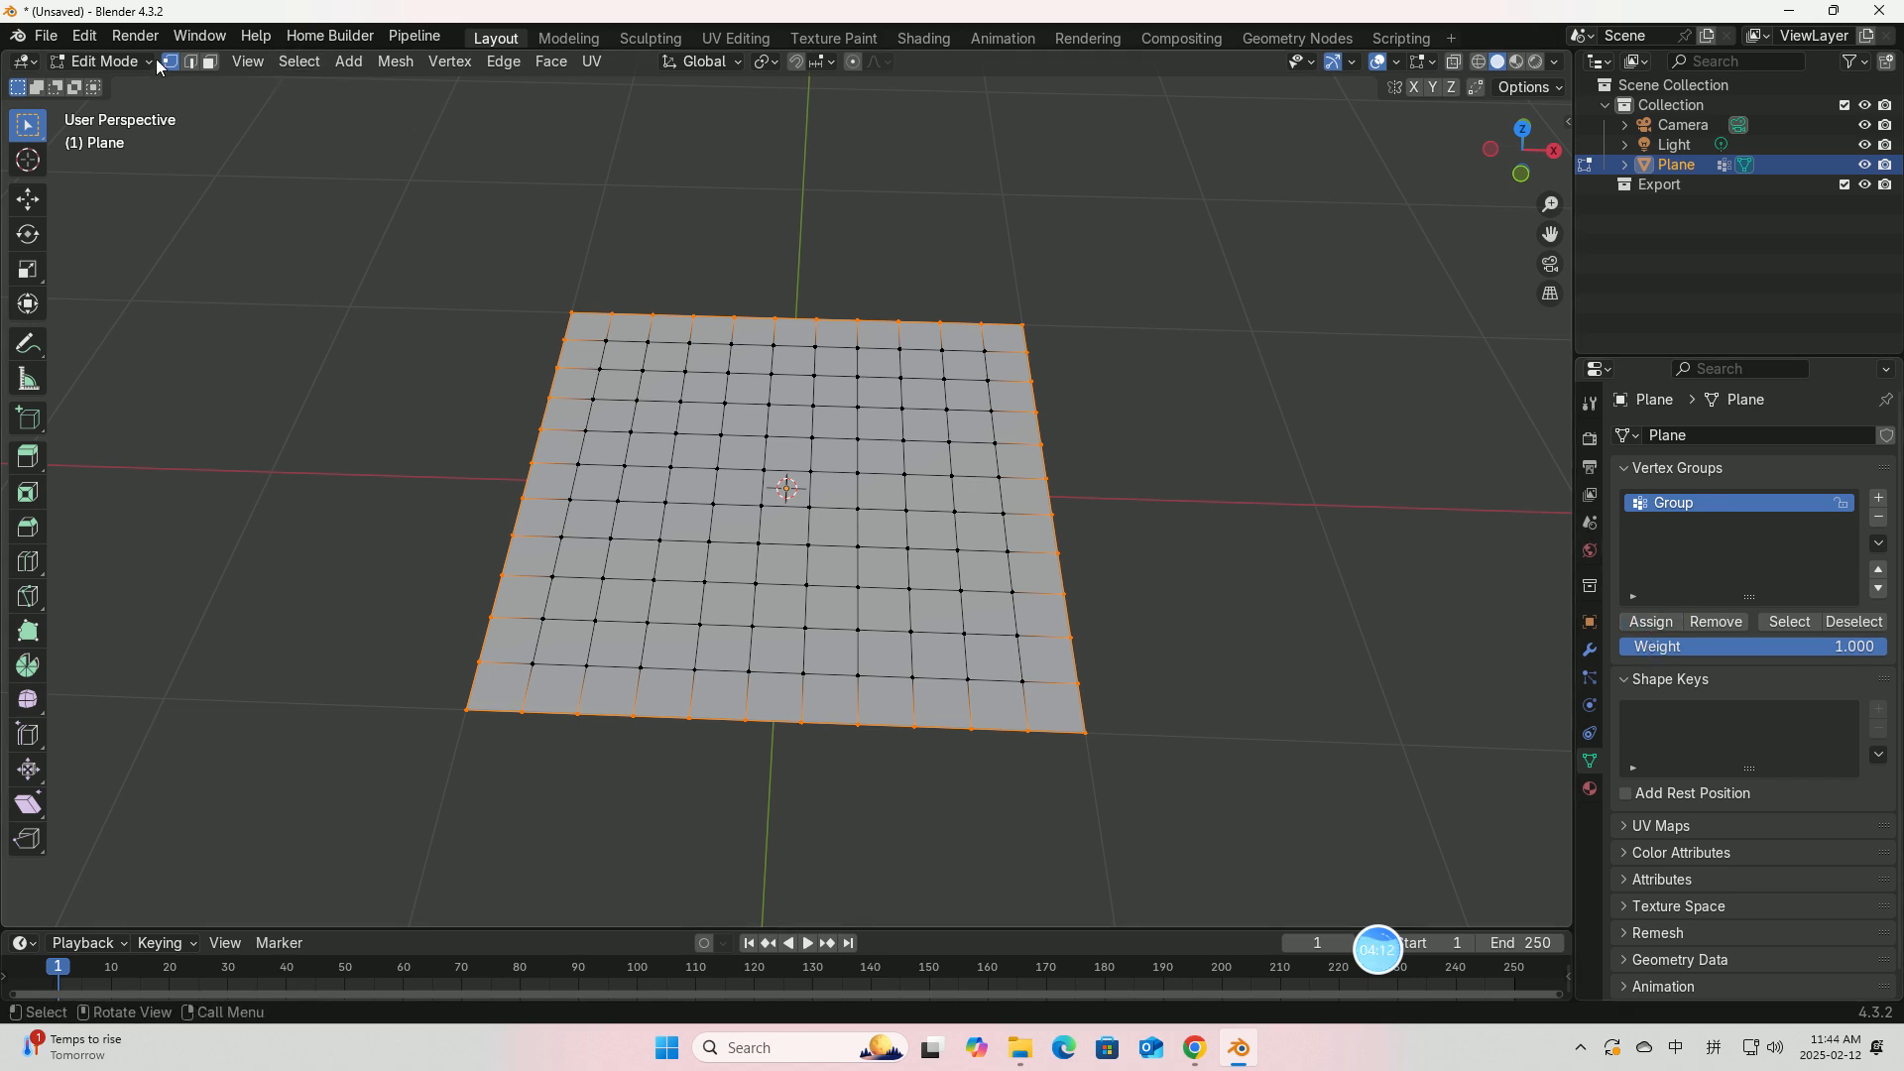
left_click(99, 61)
left_click(119, 84)
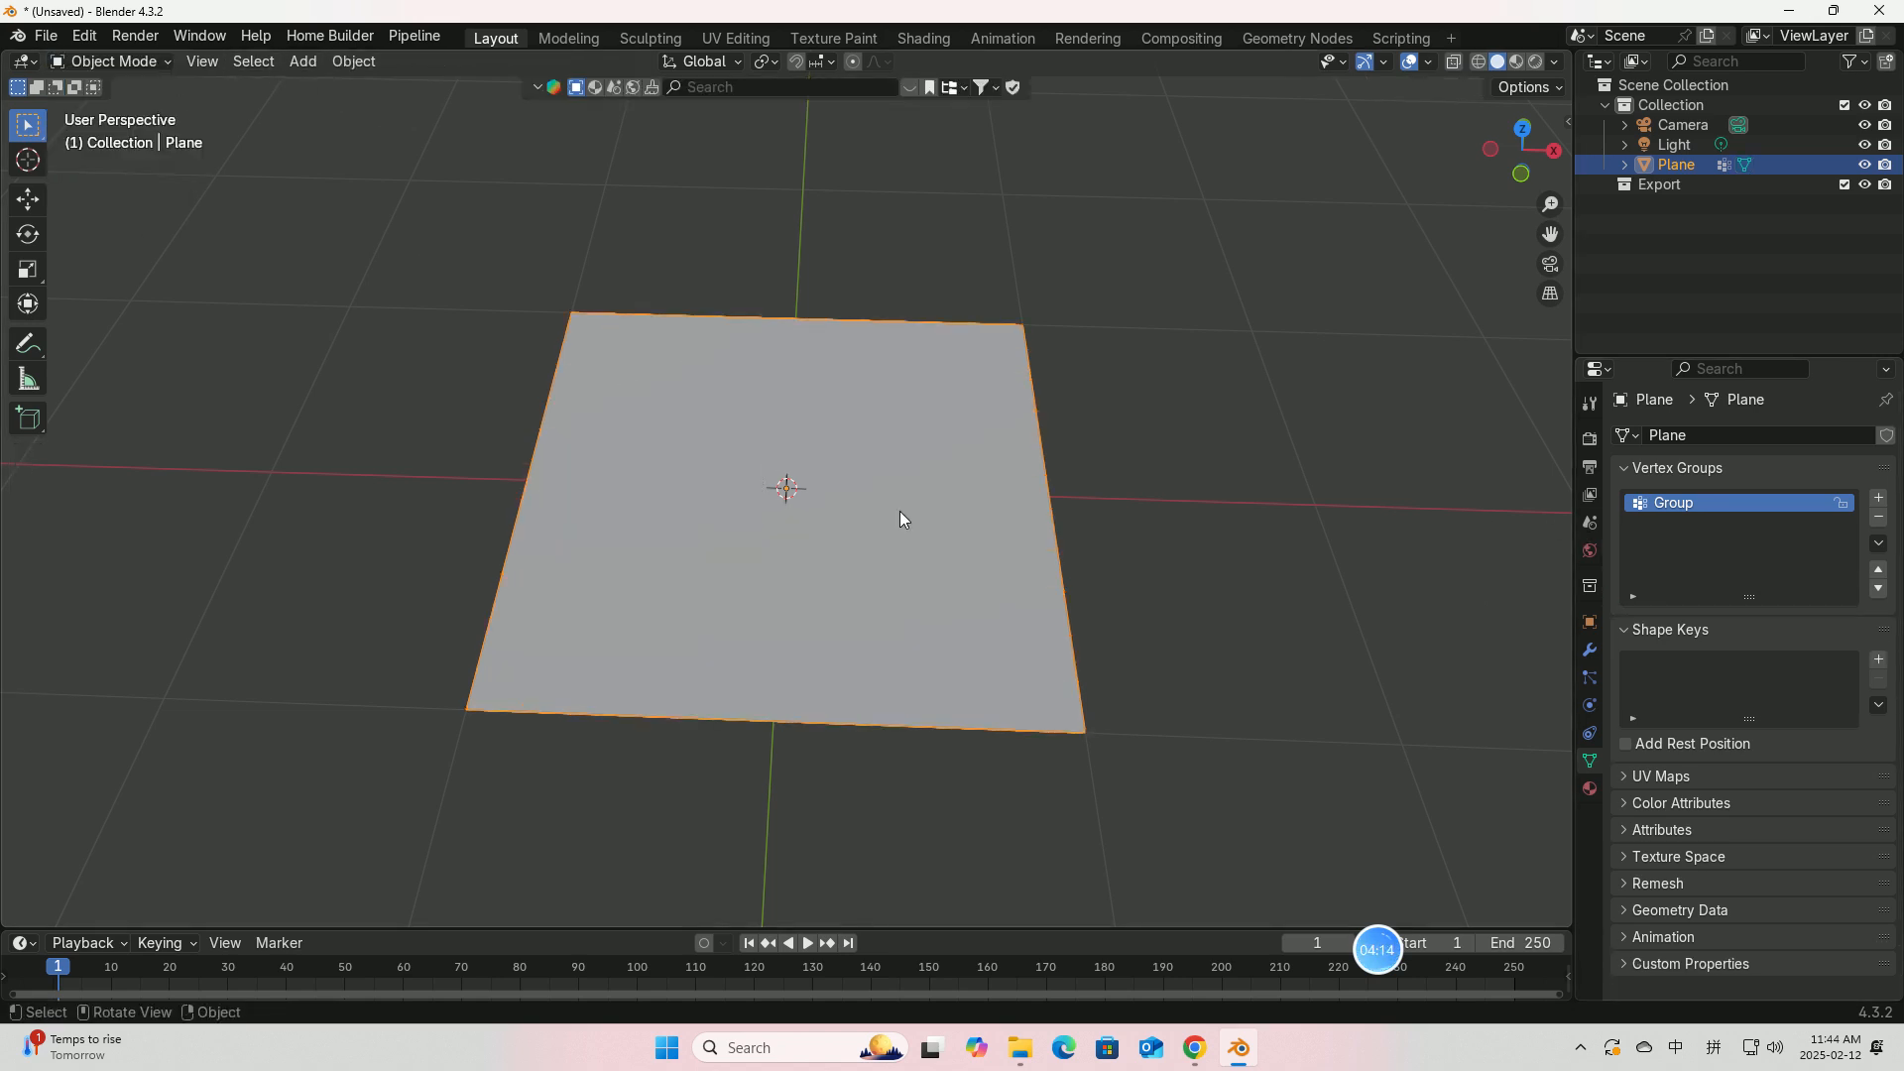
Step: Add Cloth physics to the plane and choose the vertex group "Group" as its pin group
left_click(1589, 706)
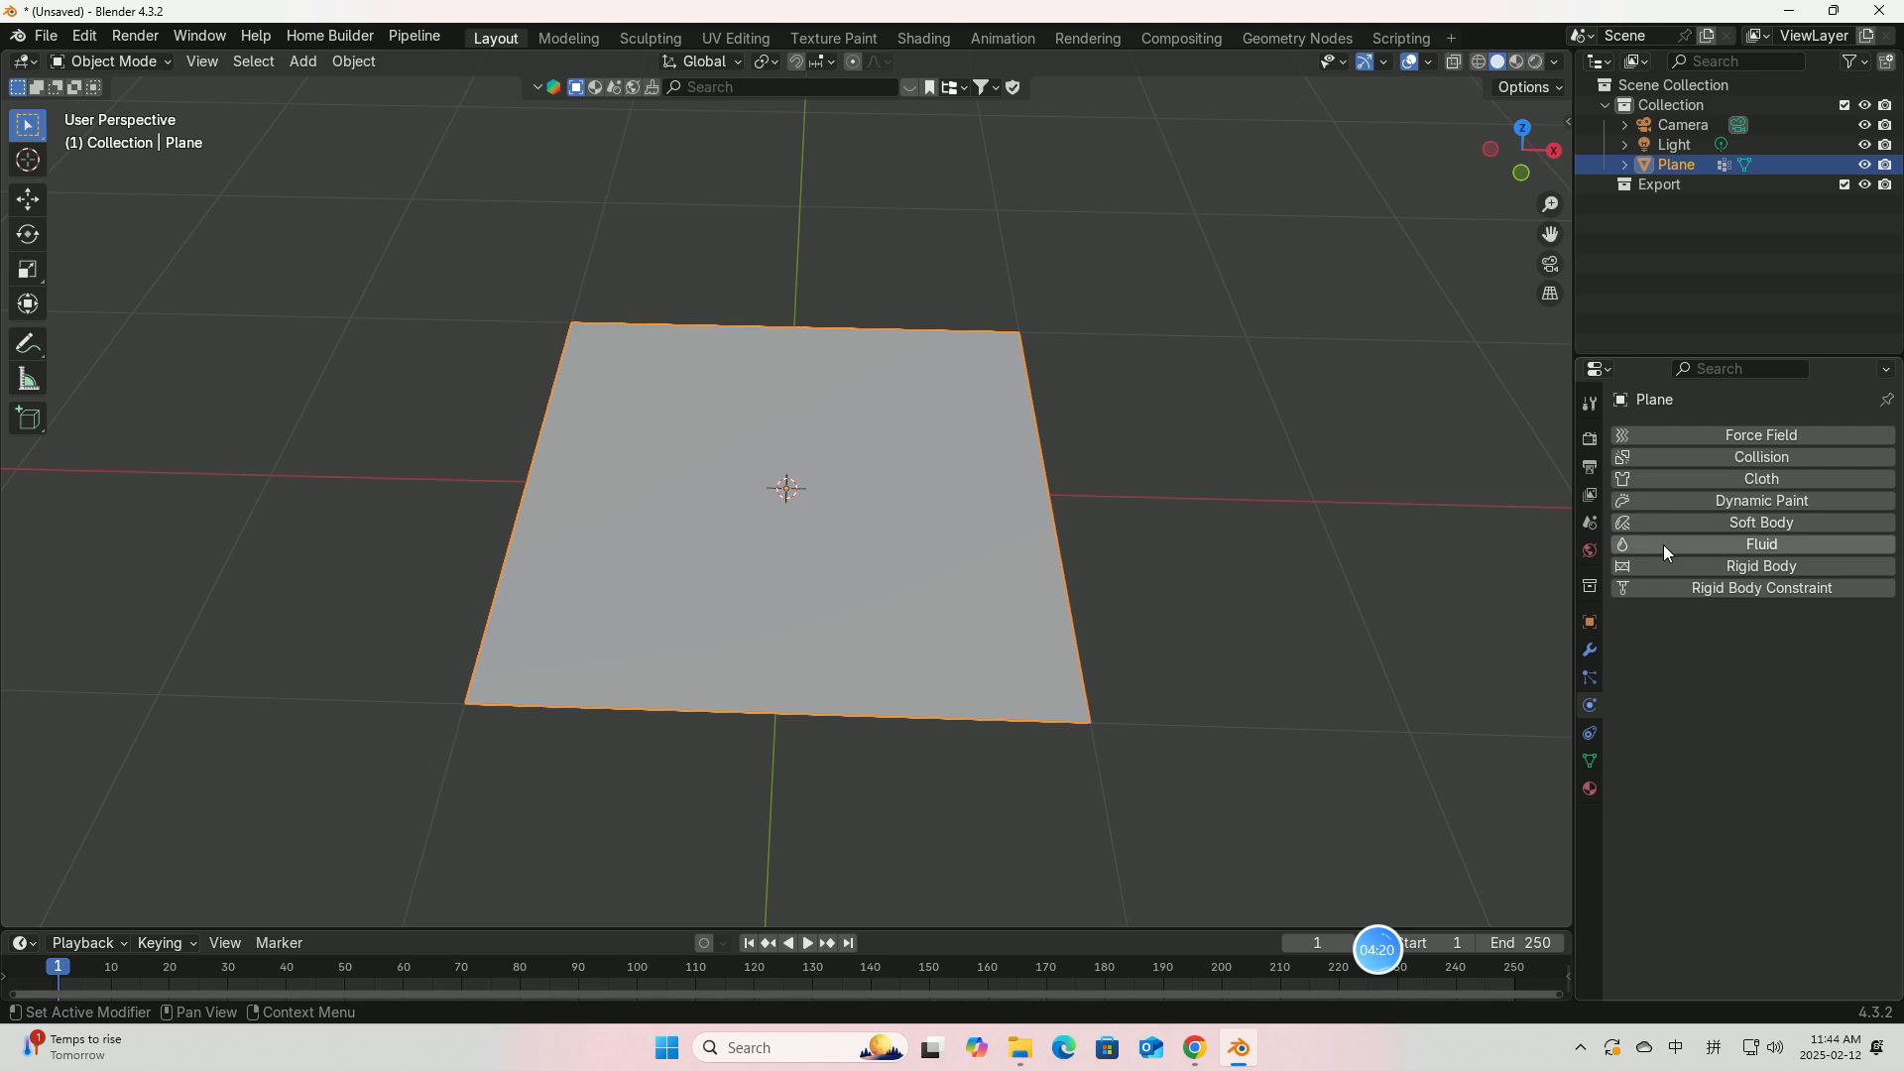
left_click(1673, 478)
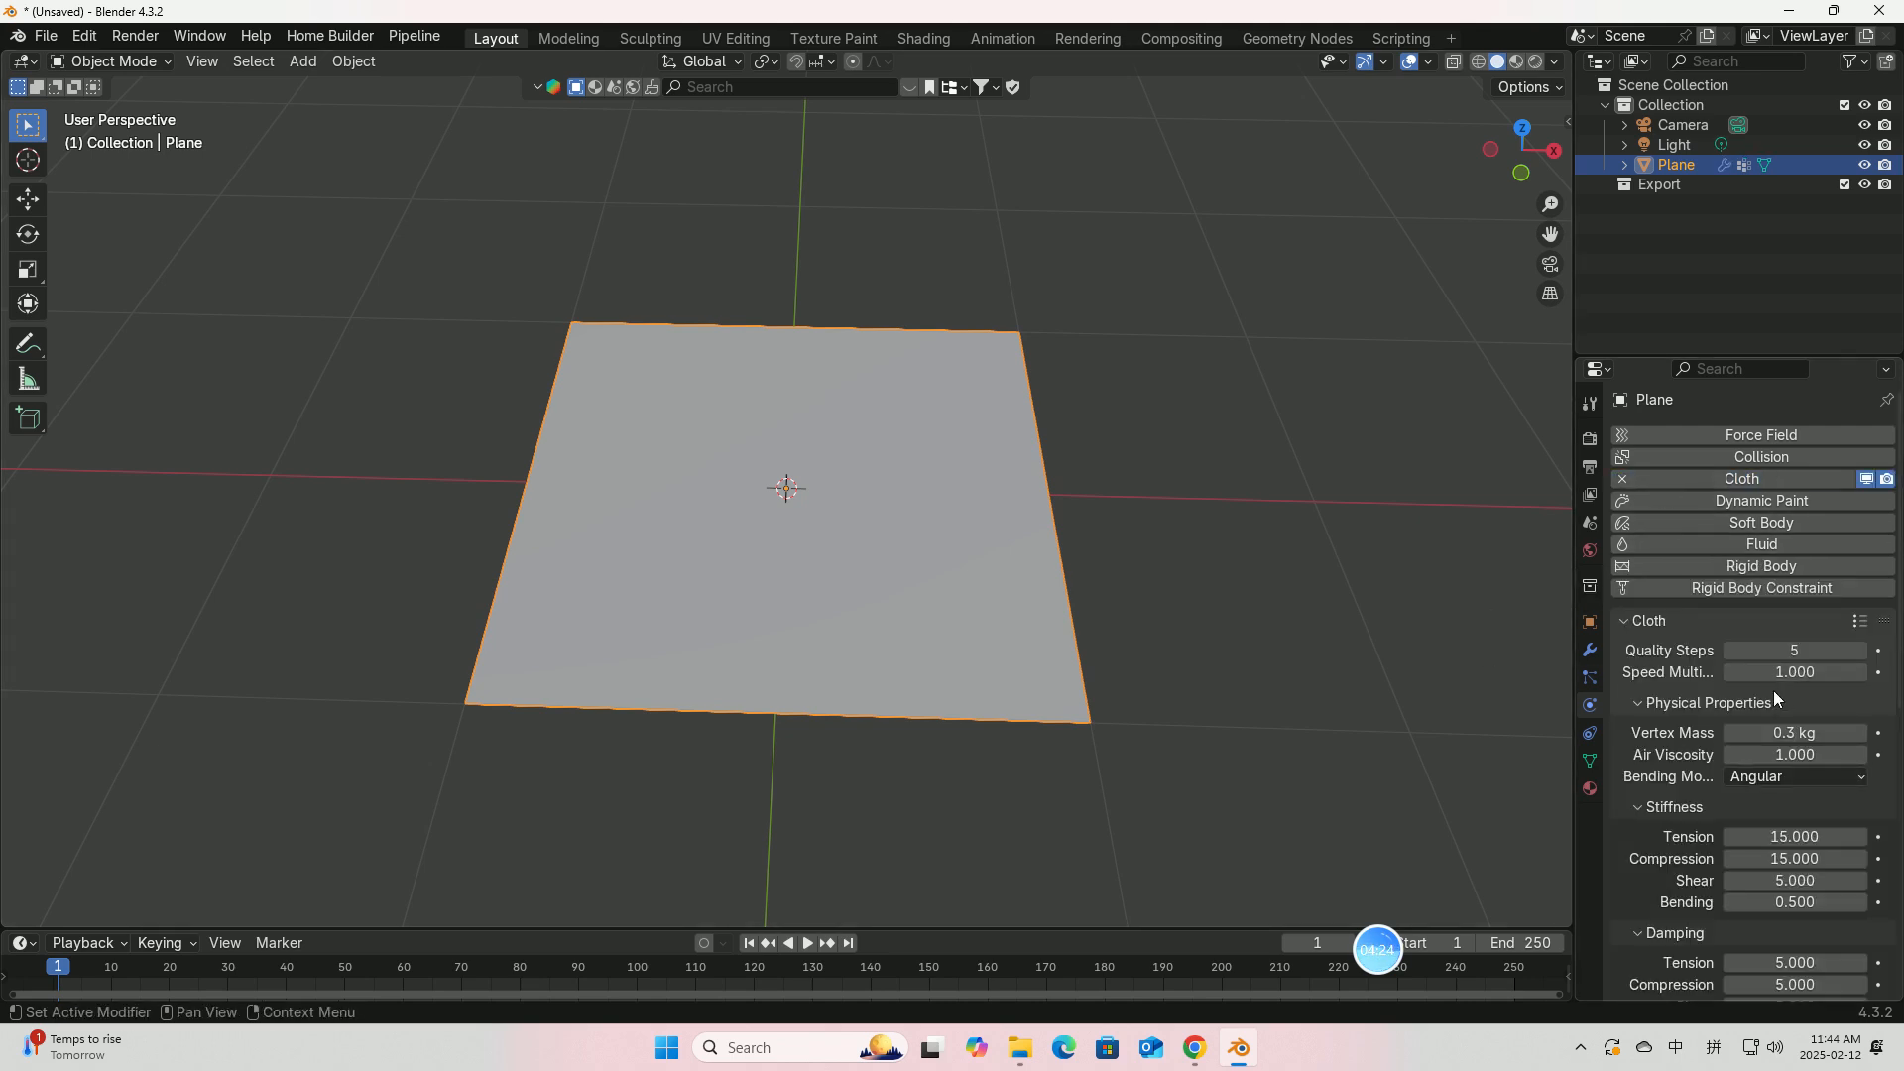
scroll(1764, 732, "down", 12)
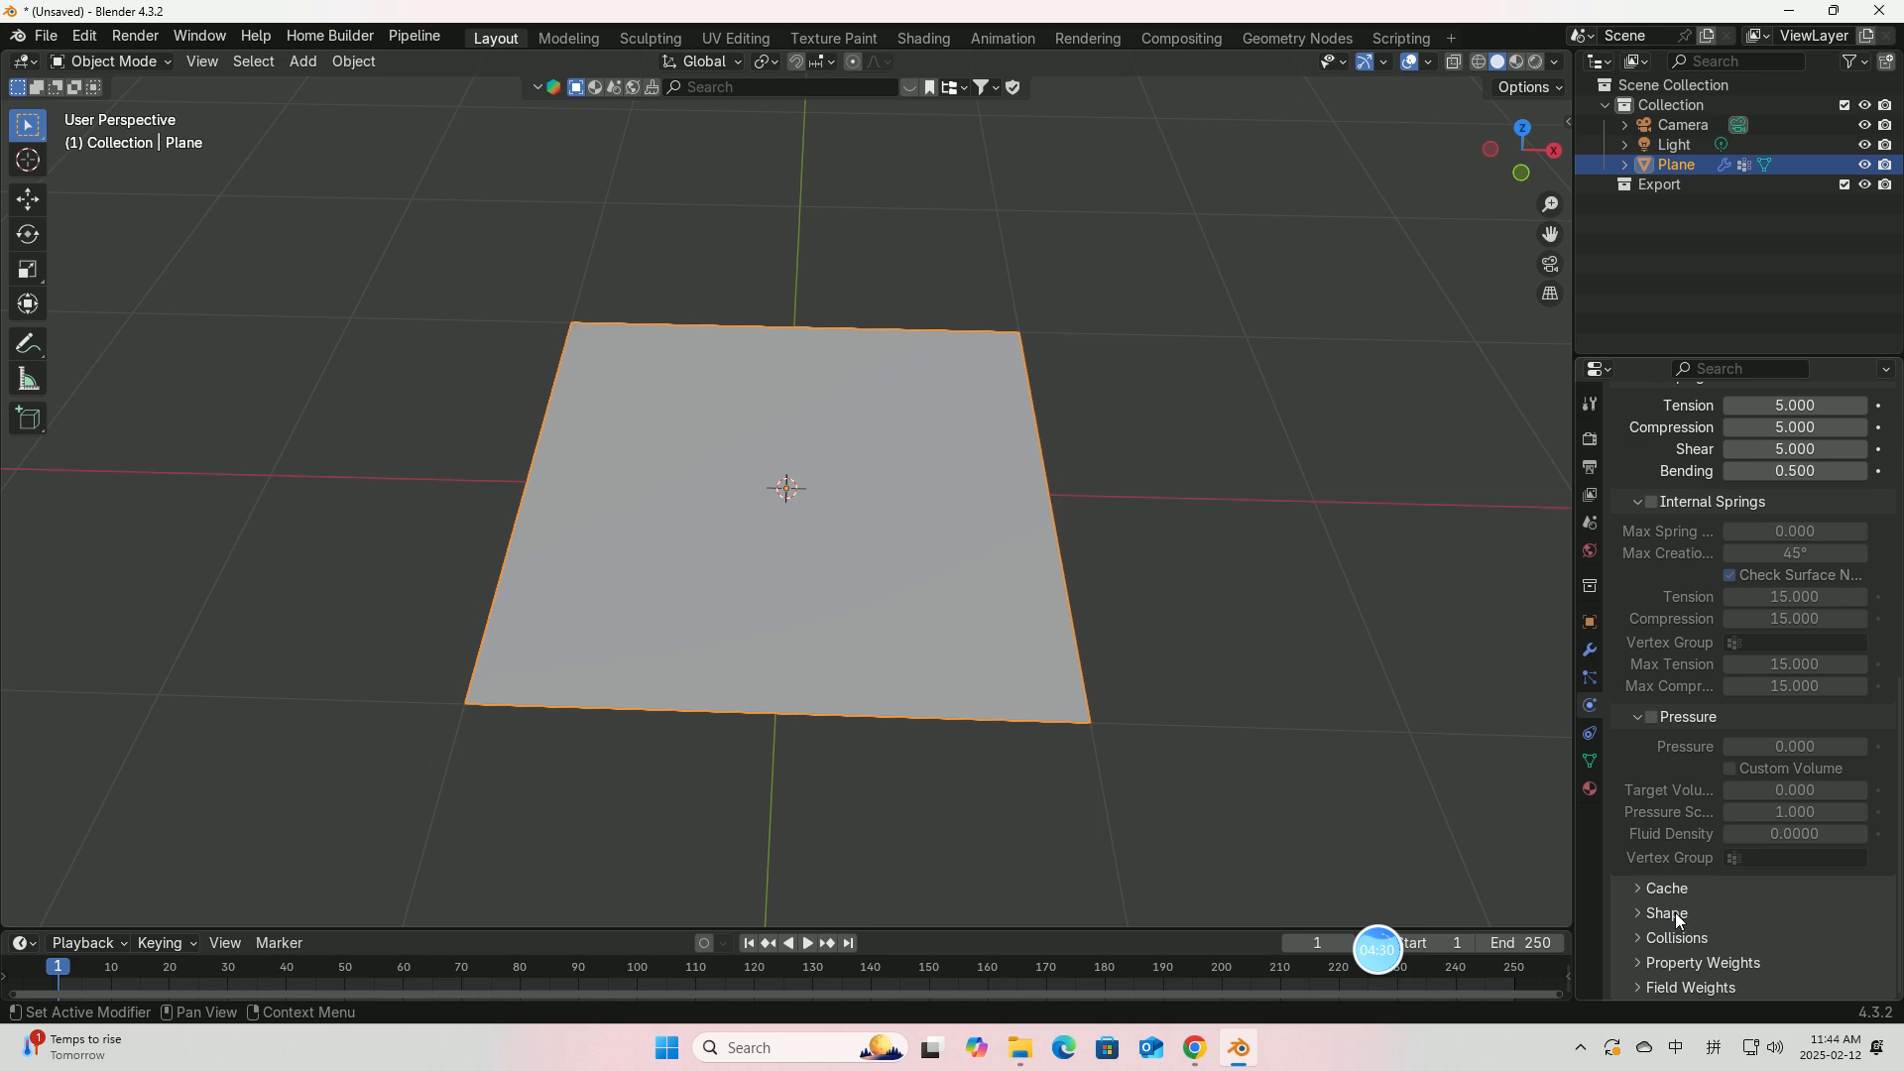
left_click(1667, 914)
scroll(1675, 911, "down", 2)
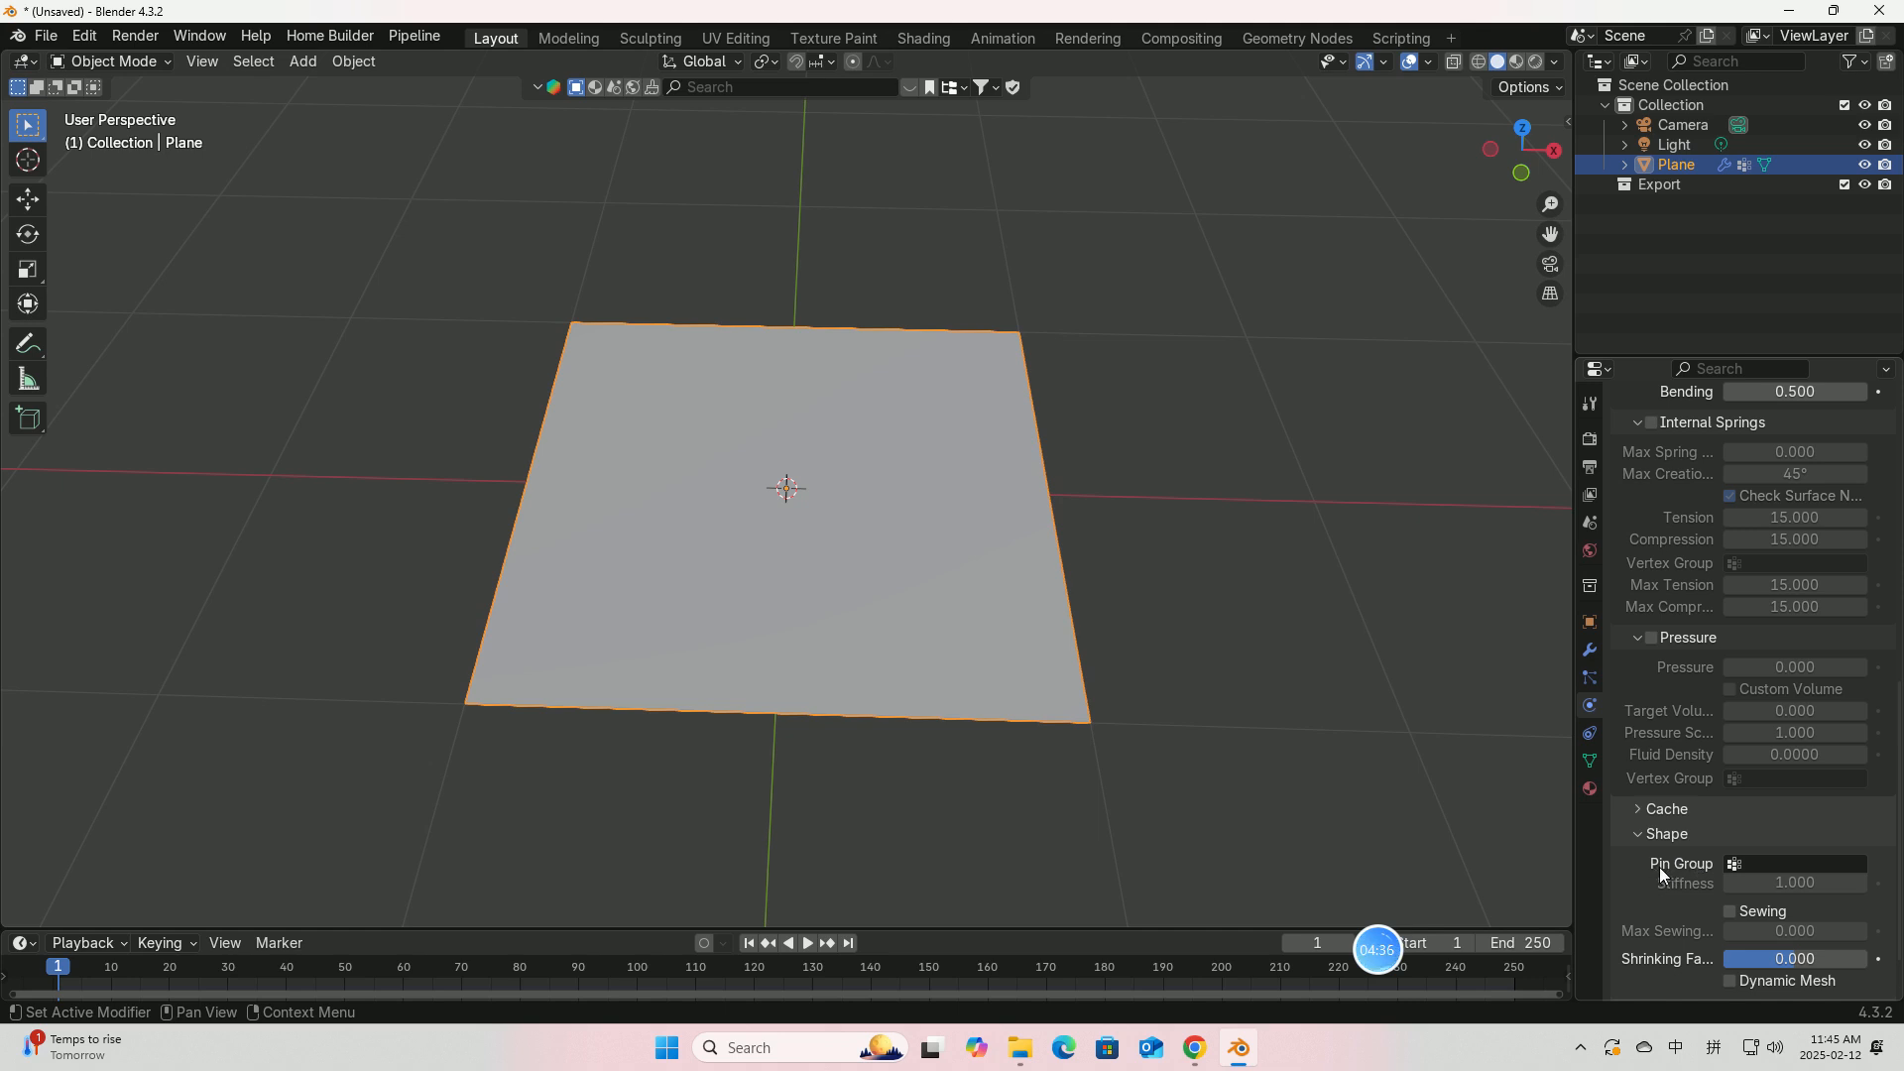
left_click(1743, 863)
left_click(1646, 654)
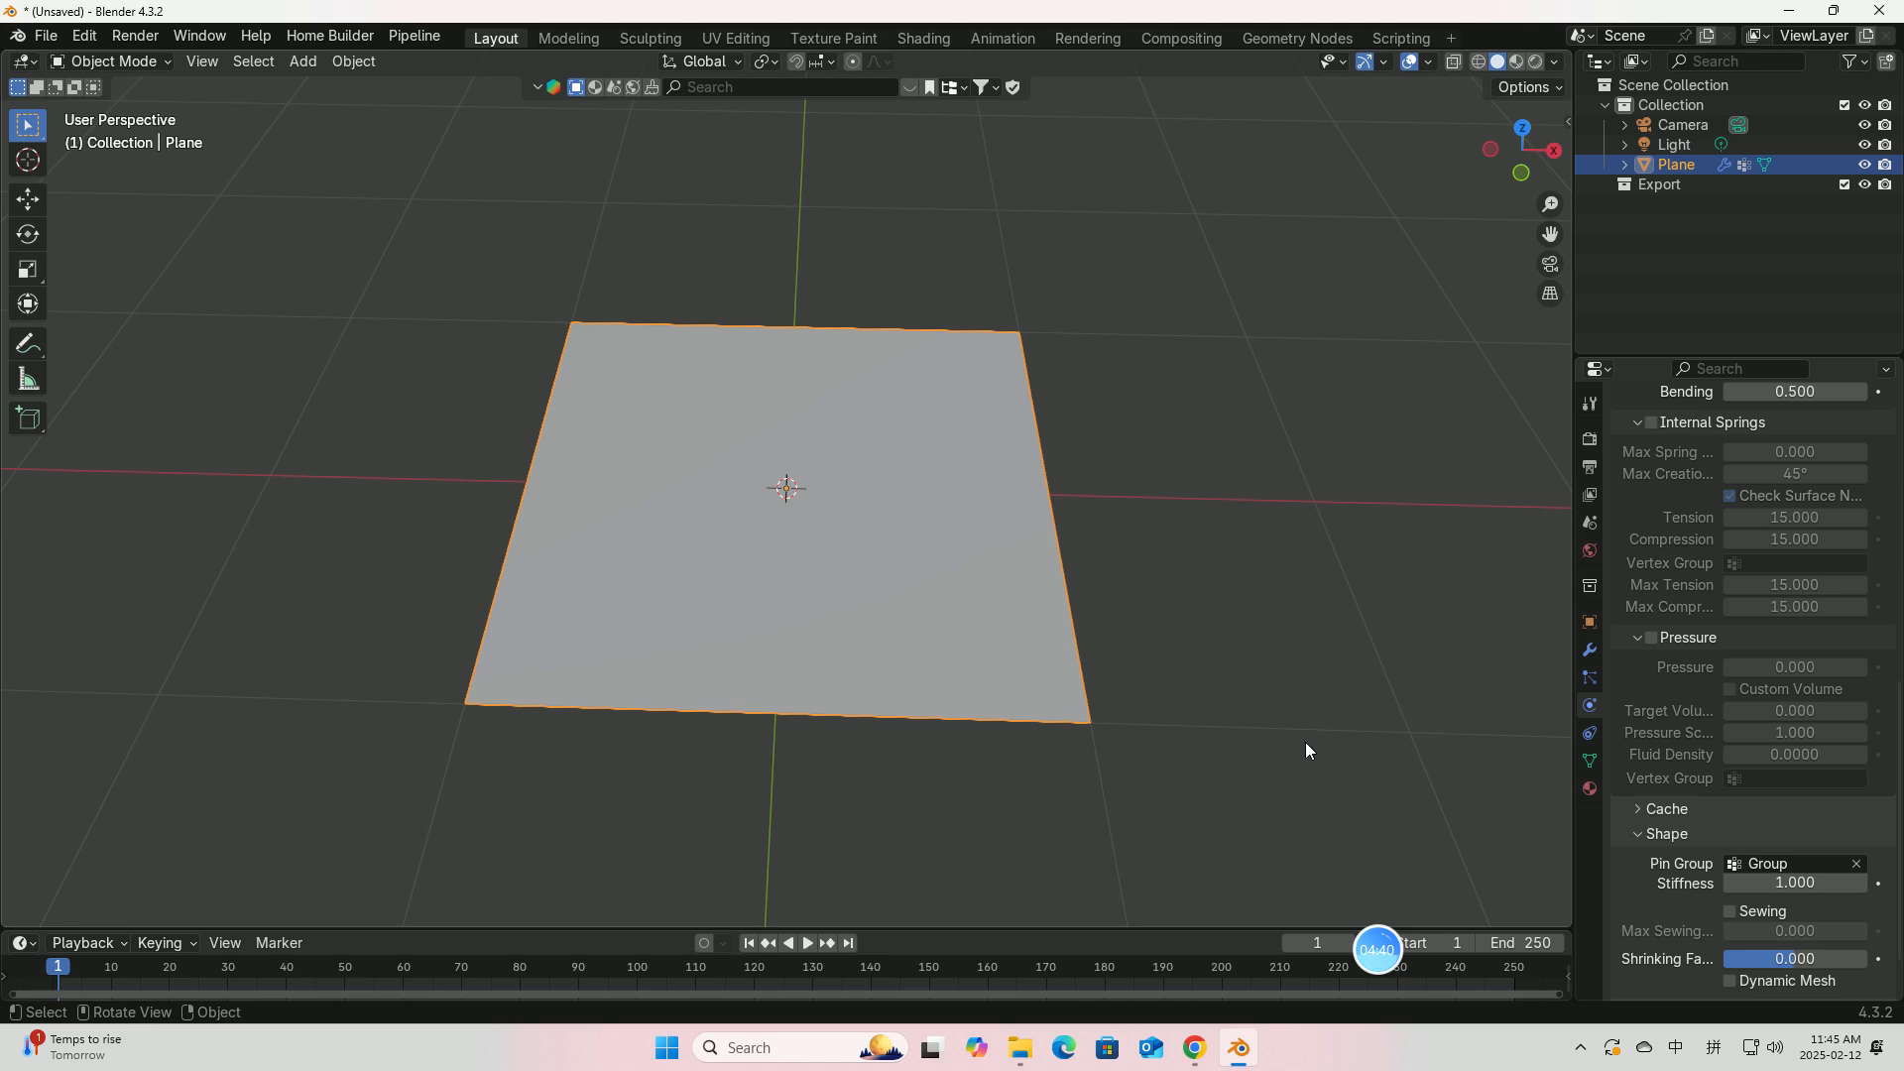
Step: Set the cloth's shrinking factor to -0.3
scroll(1845, 901, "down", 2)
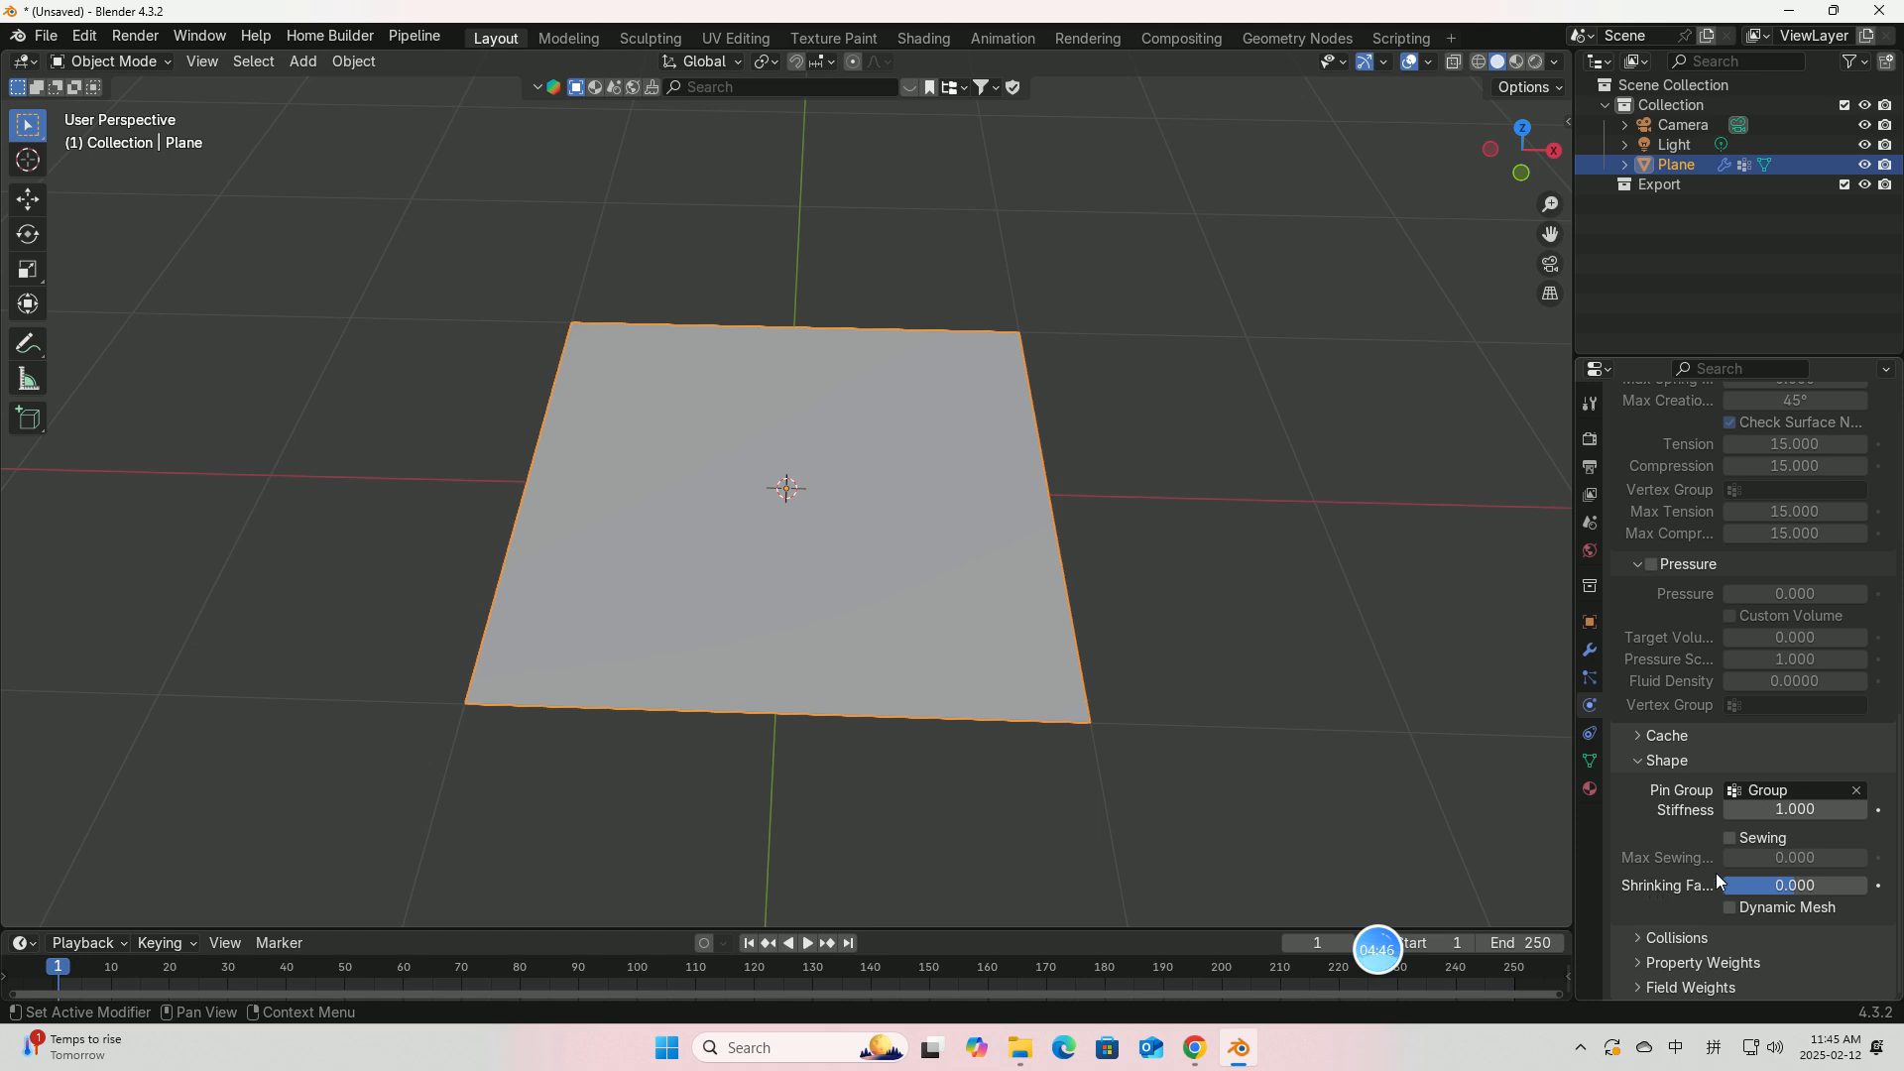
left_click(1776, 884)
key("BackSpace")
type("-")
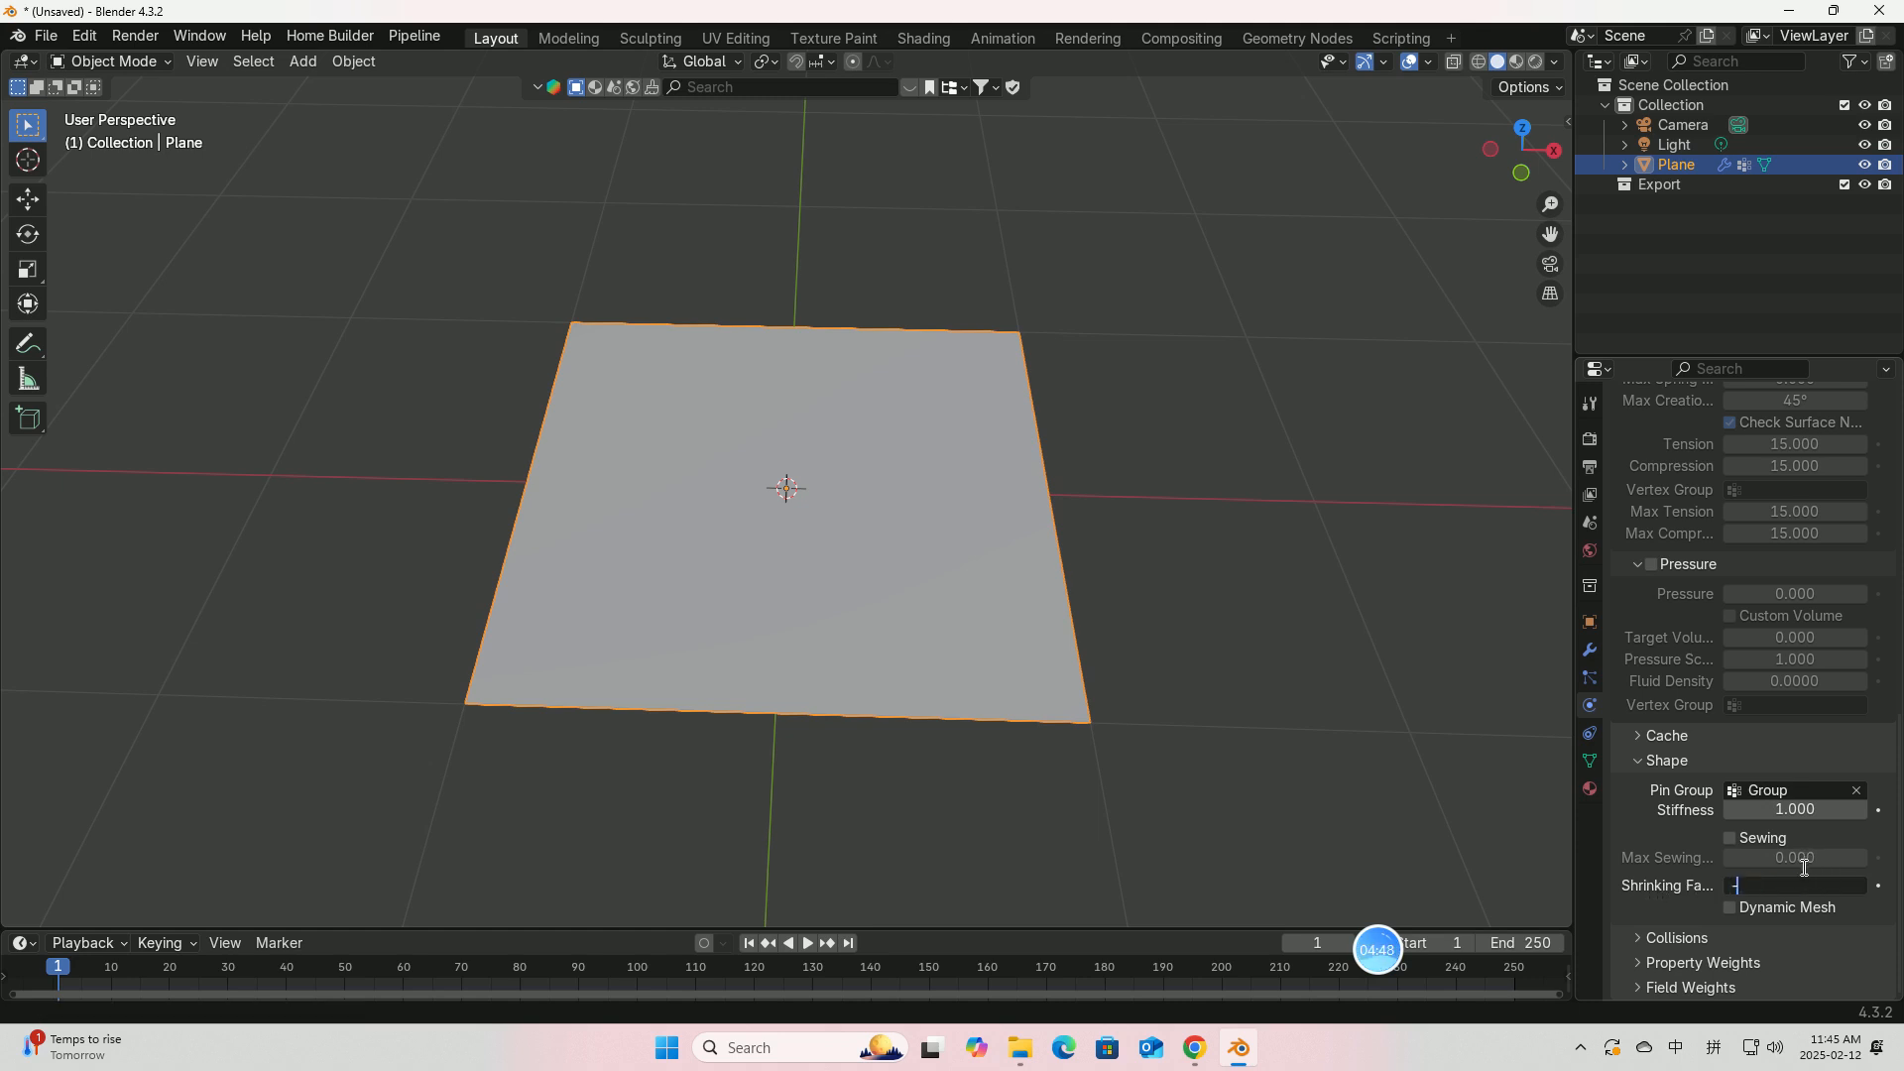
type("0.3")
key("Return")
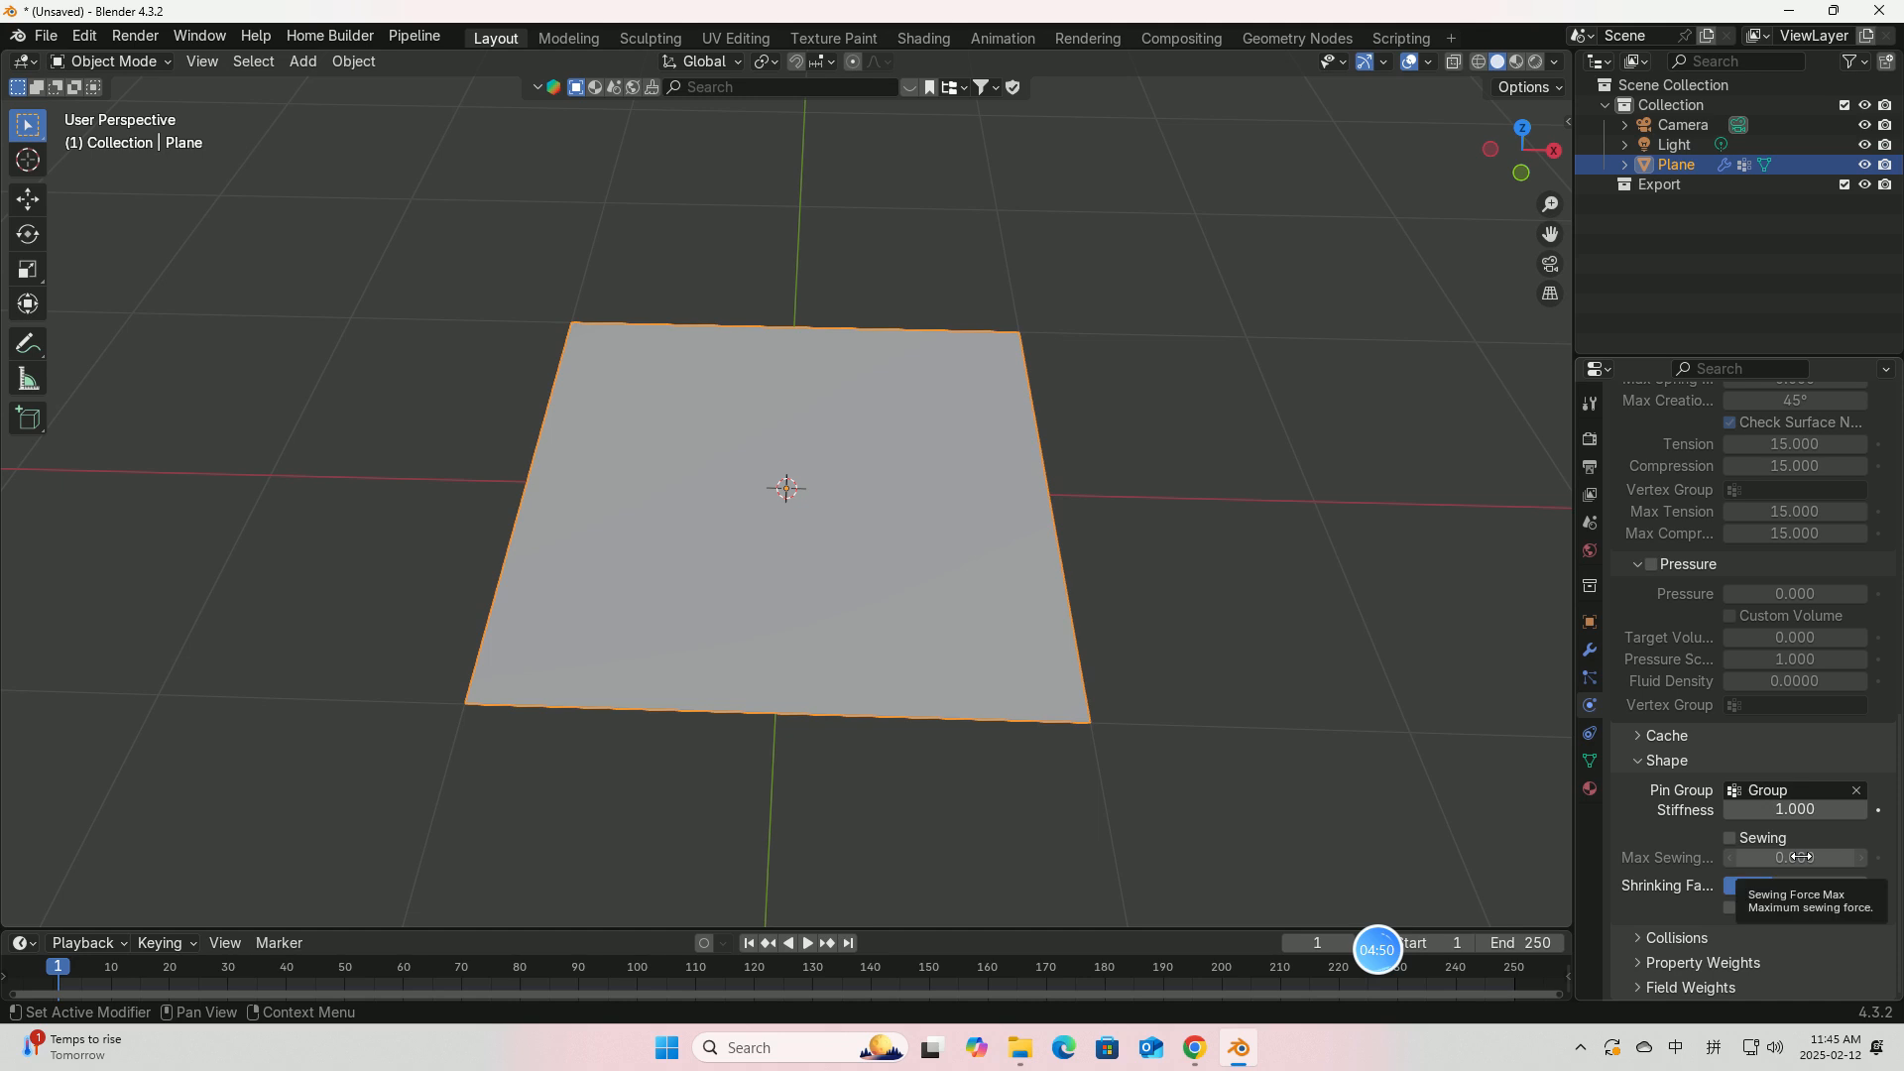
Step: Play the cloth simulation to examine how the pinned plane sags, then stop it and return to frame 1
left_click(809, 943)
middle_click_drag(1041, 746, 1044, 684)
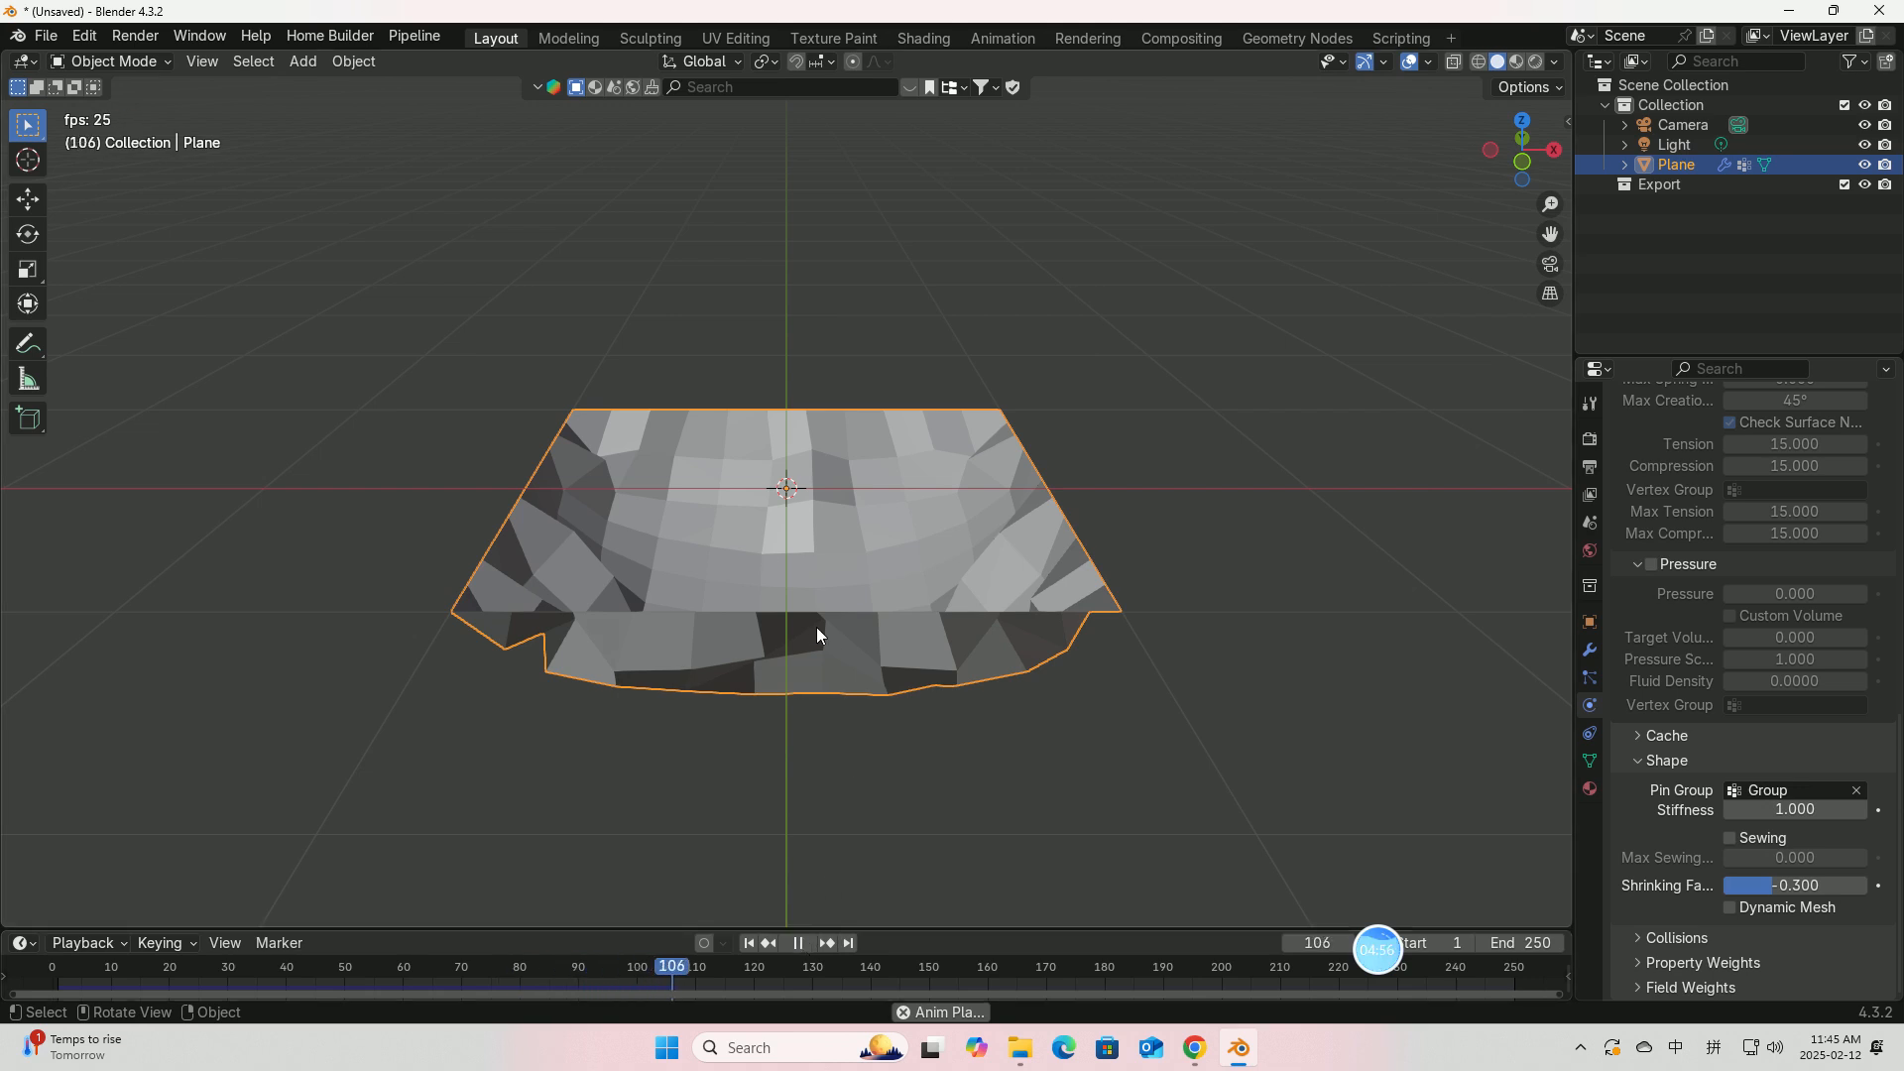
left_click(798, 943)
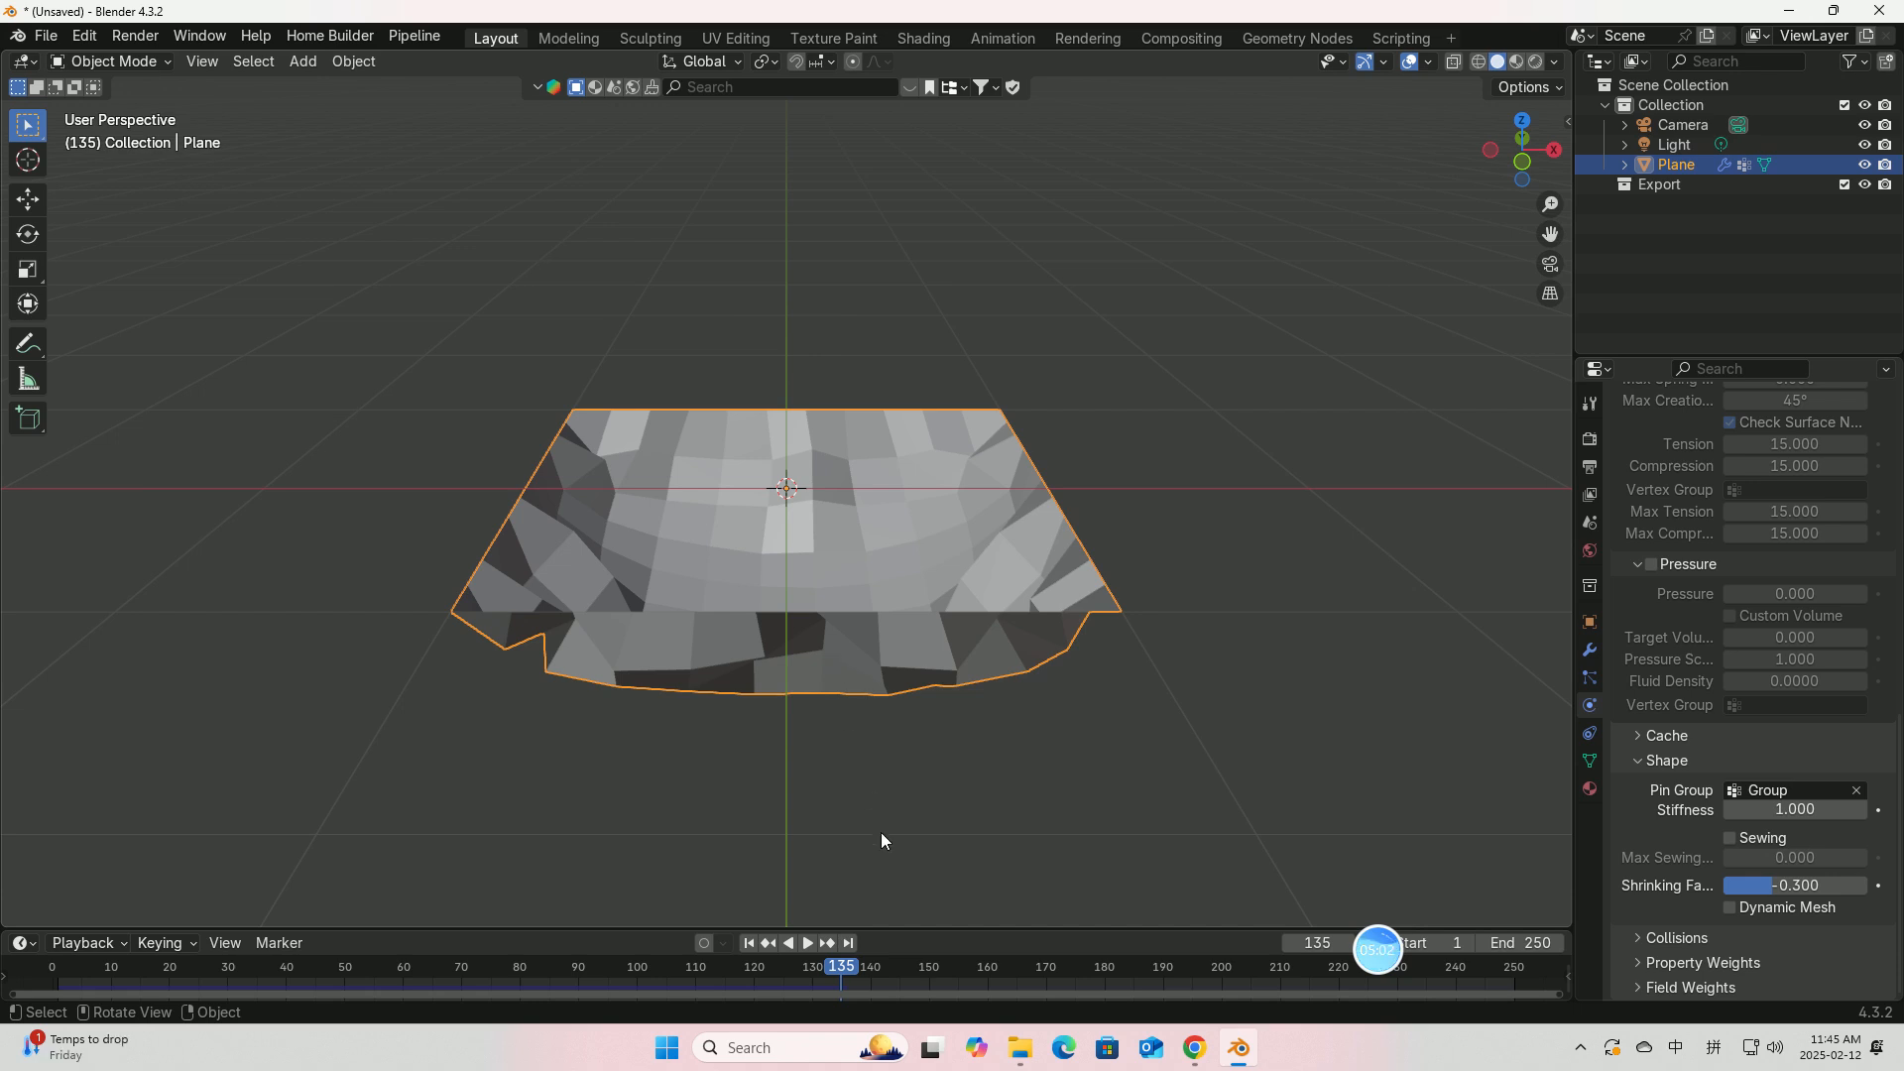
key("shift+Left")
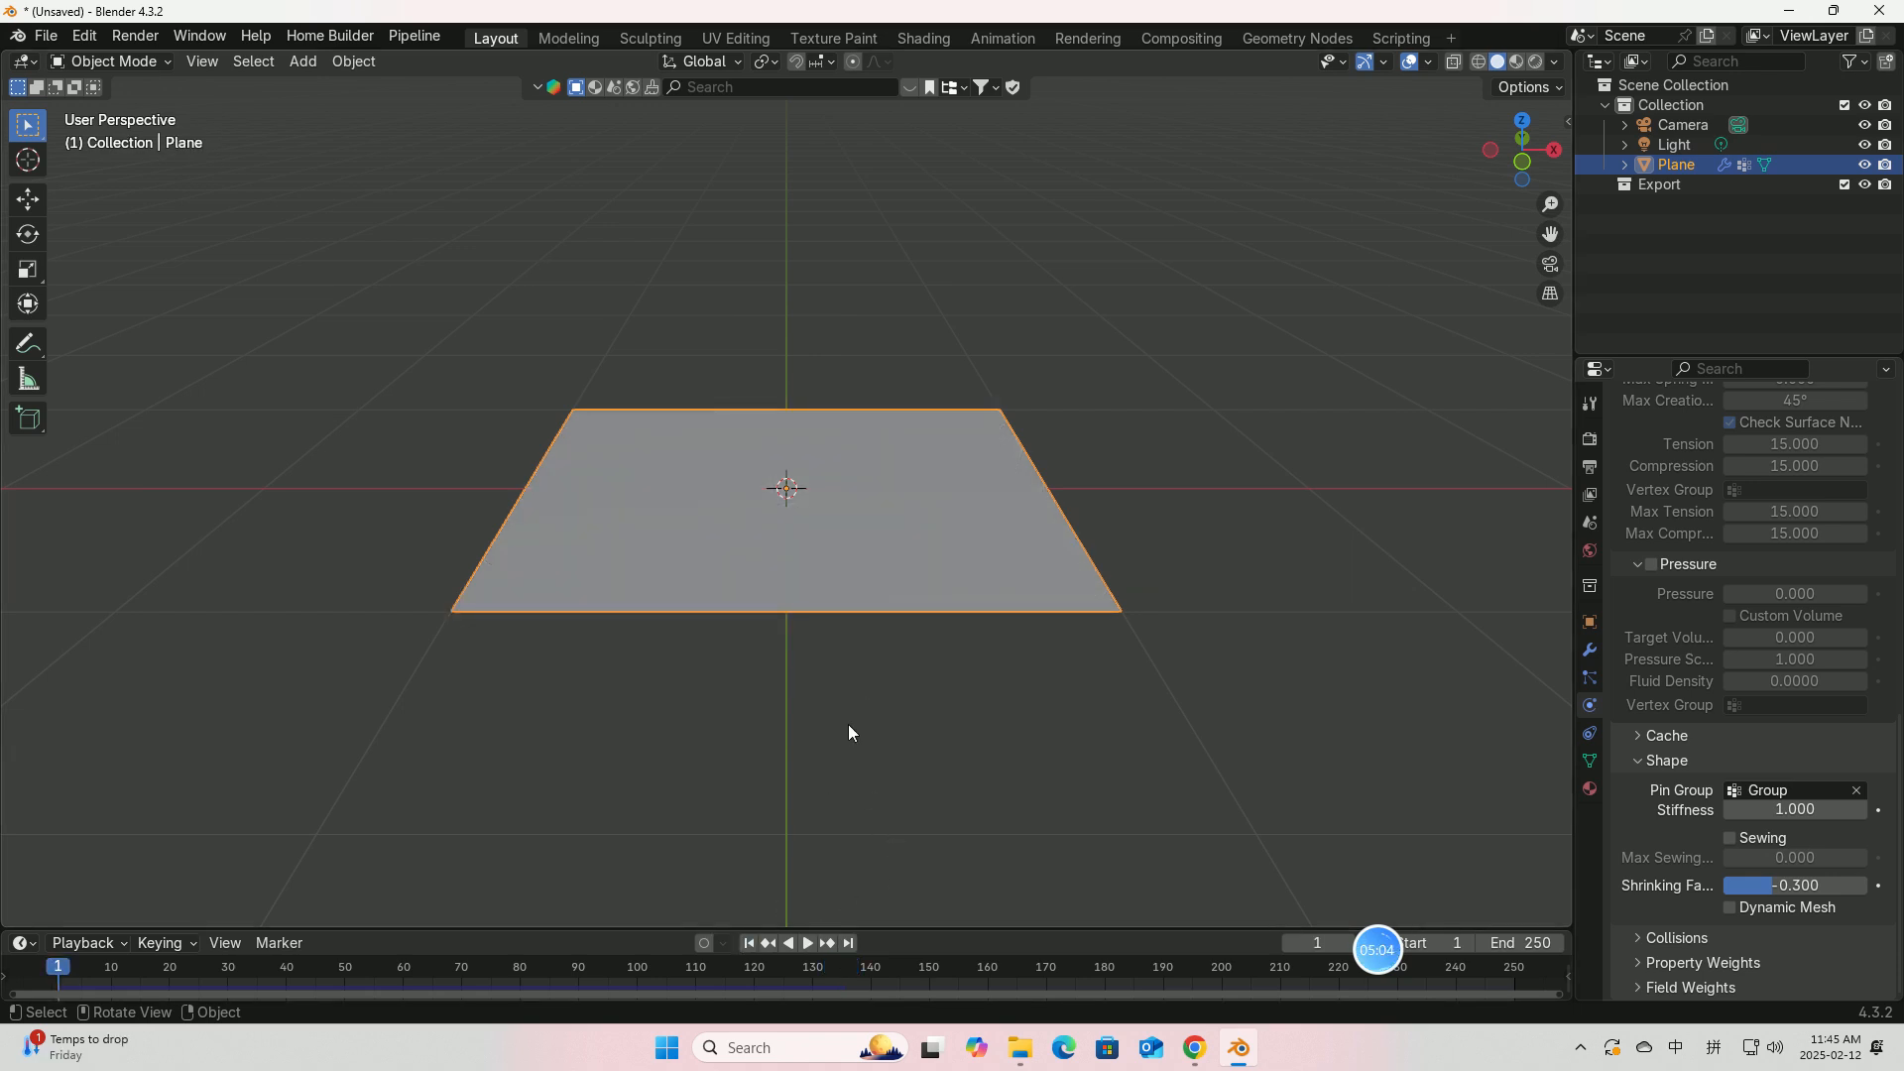
Step: Add a Subdivision Surface modifier with render level 1 to the plane and move it above the Cloth modifier
left_click(1590, 650)
left_click(1718, 432)
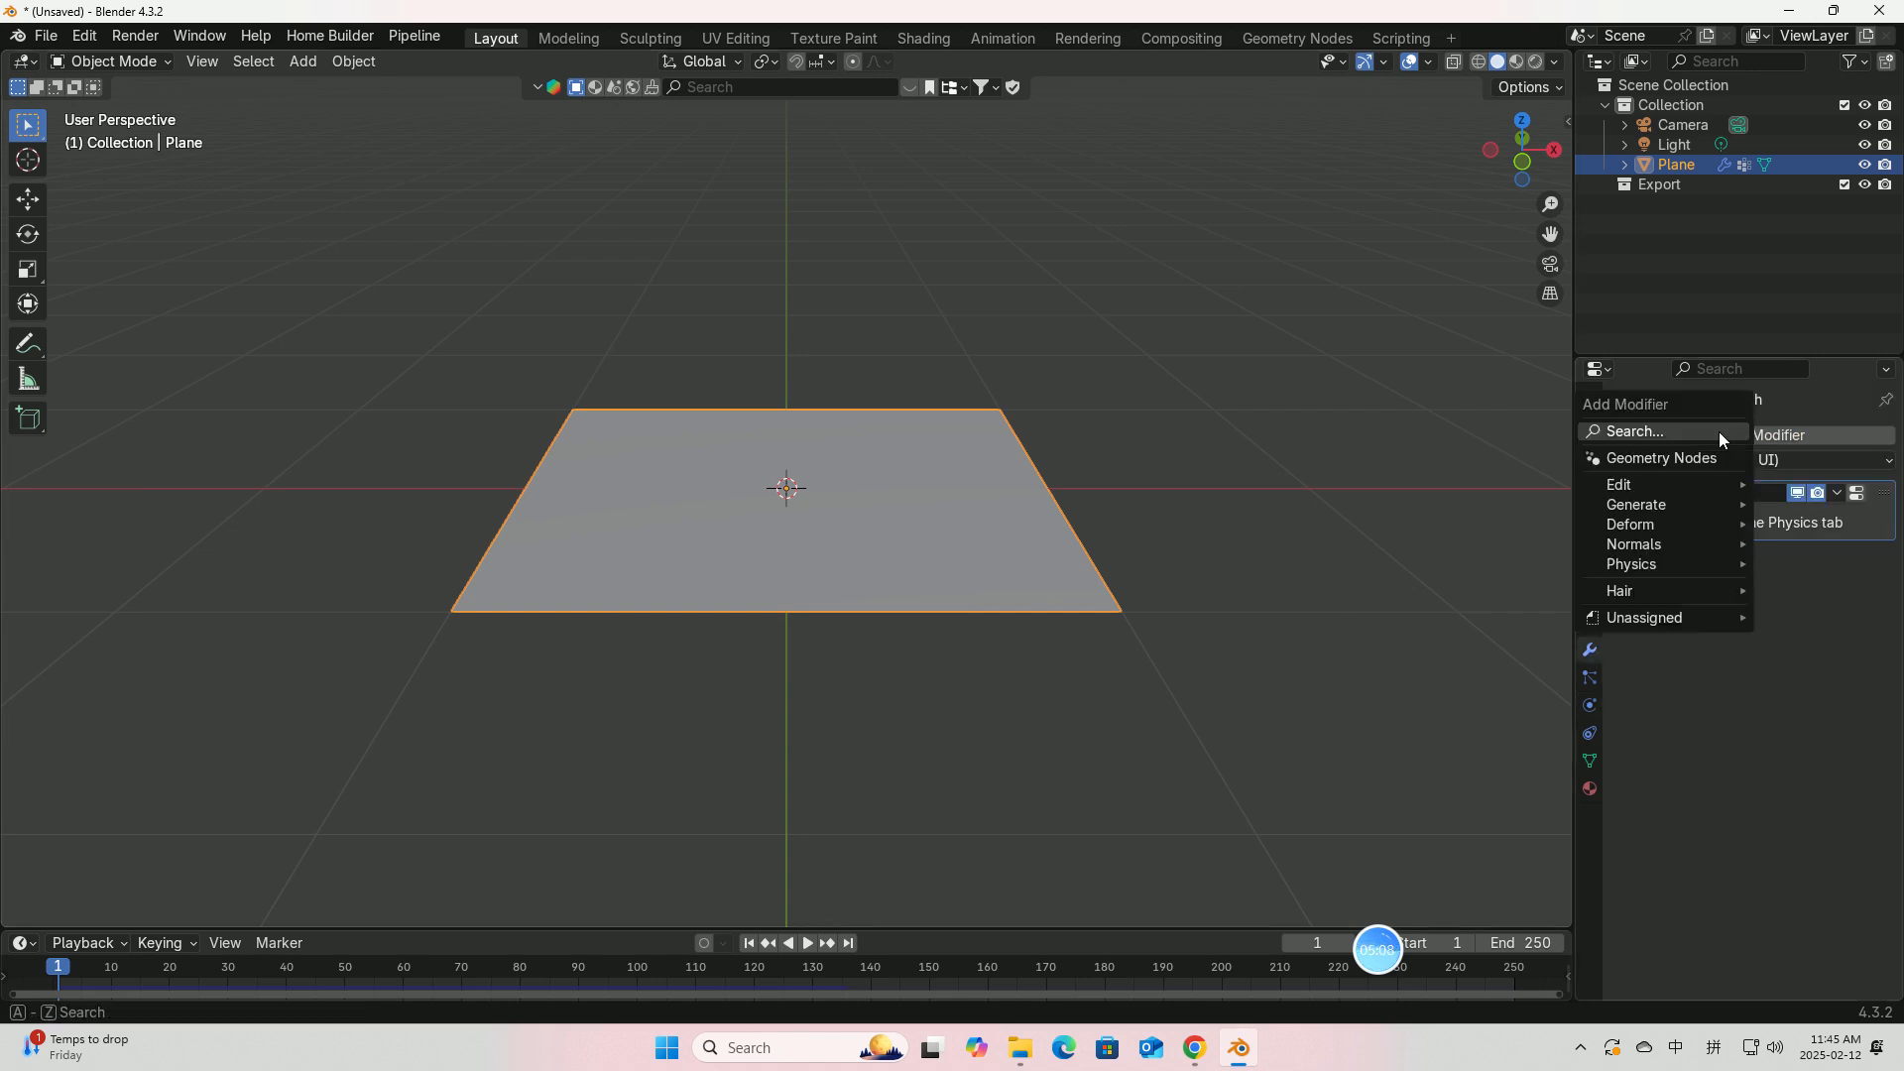
mouse_move(1602, 506)
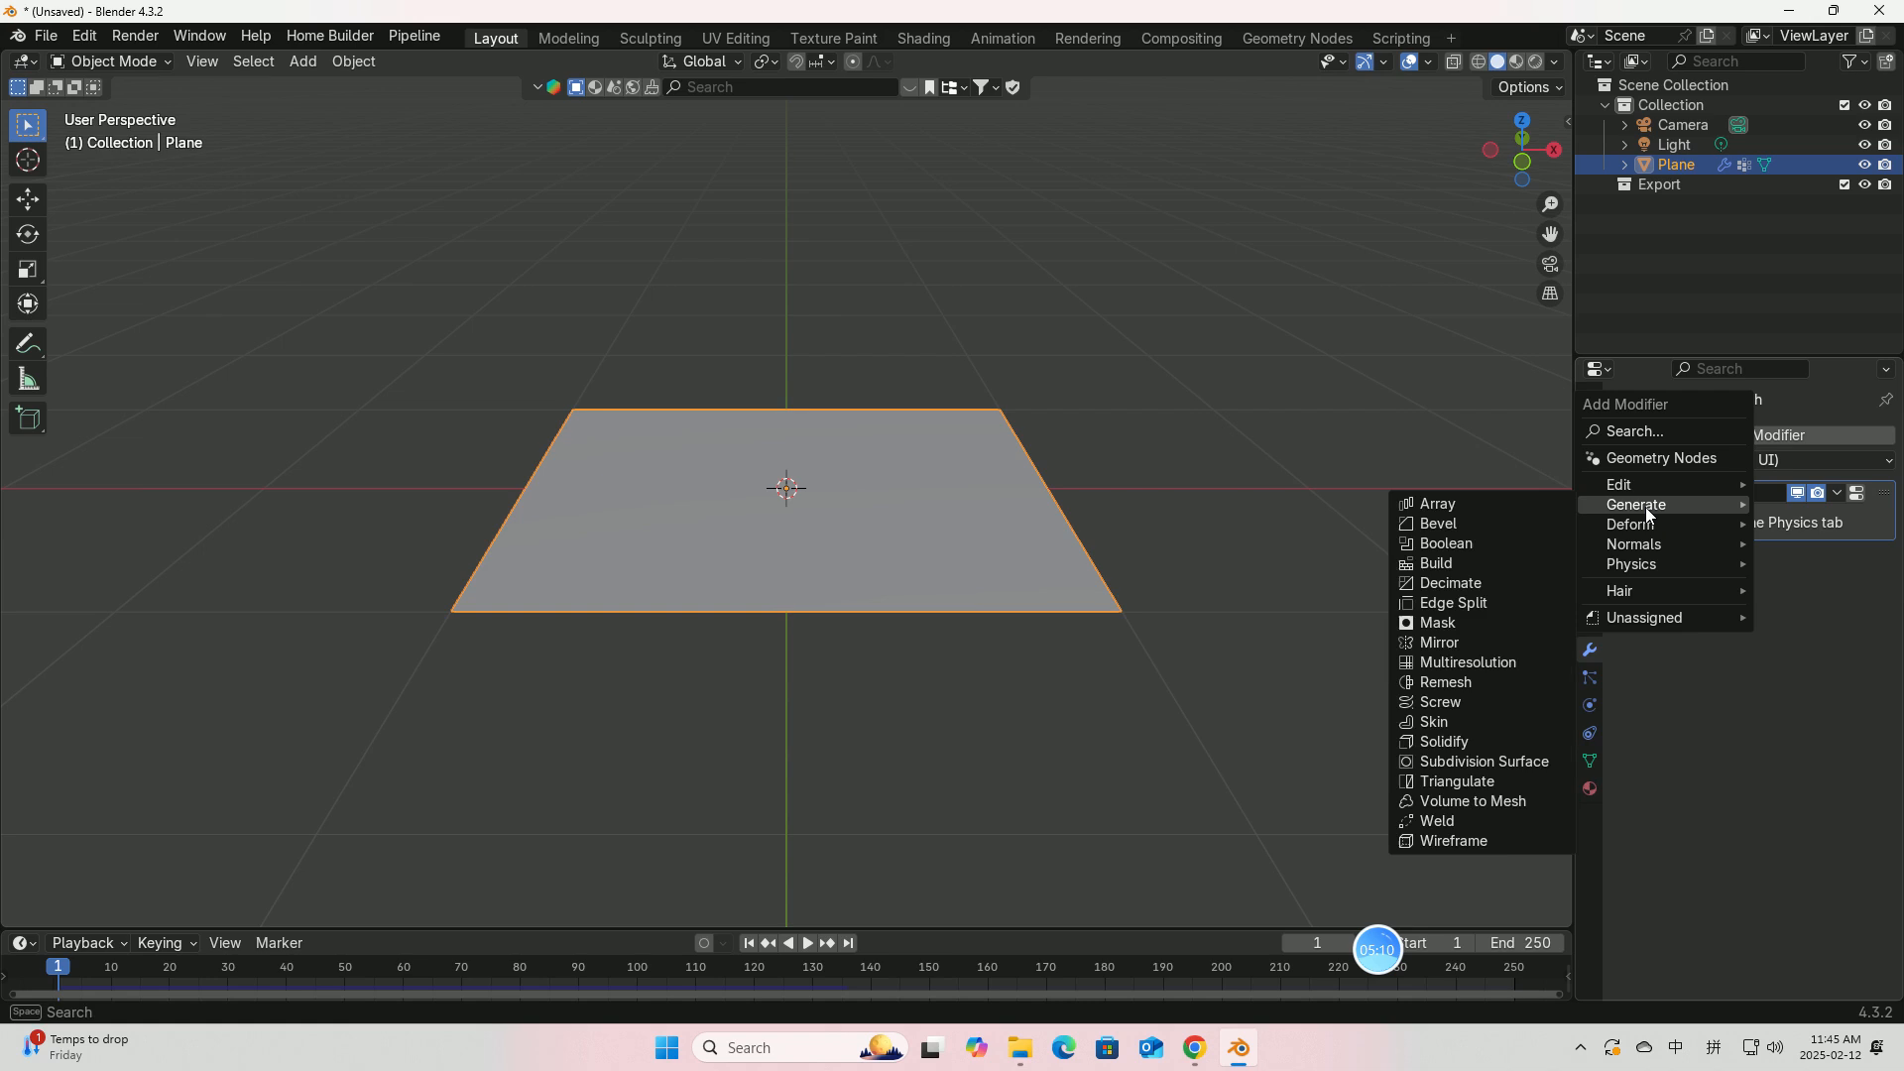
left_click(1460, 761)
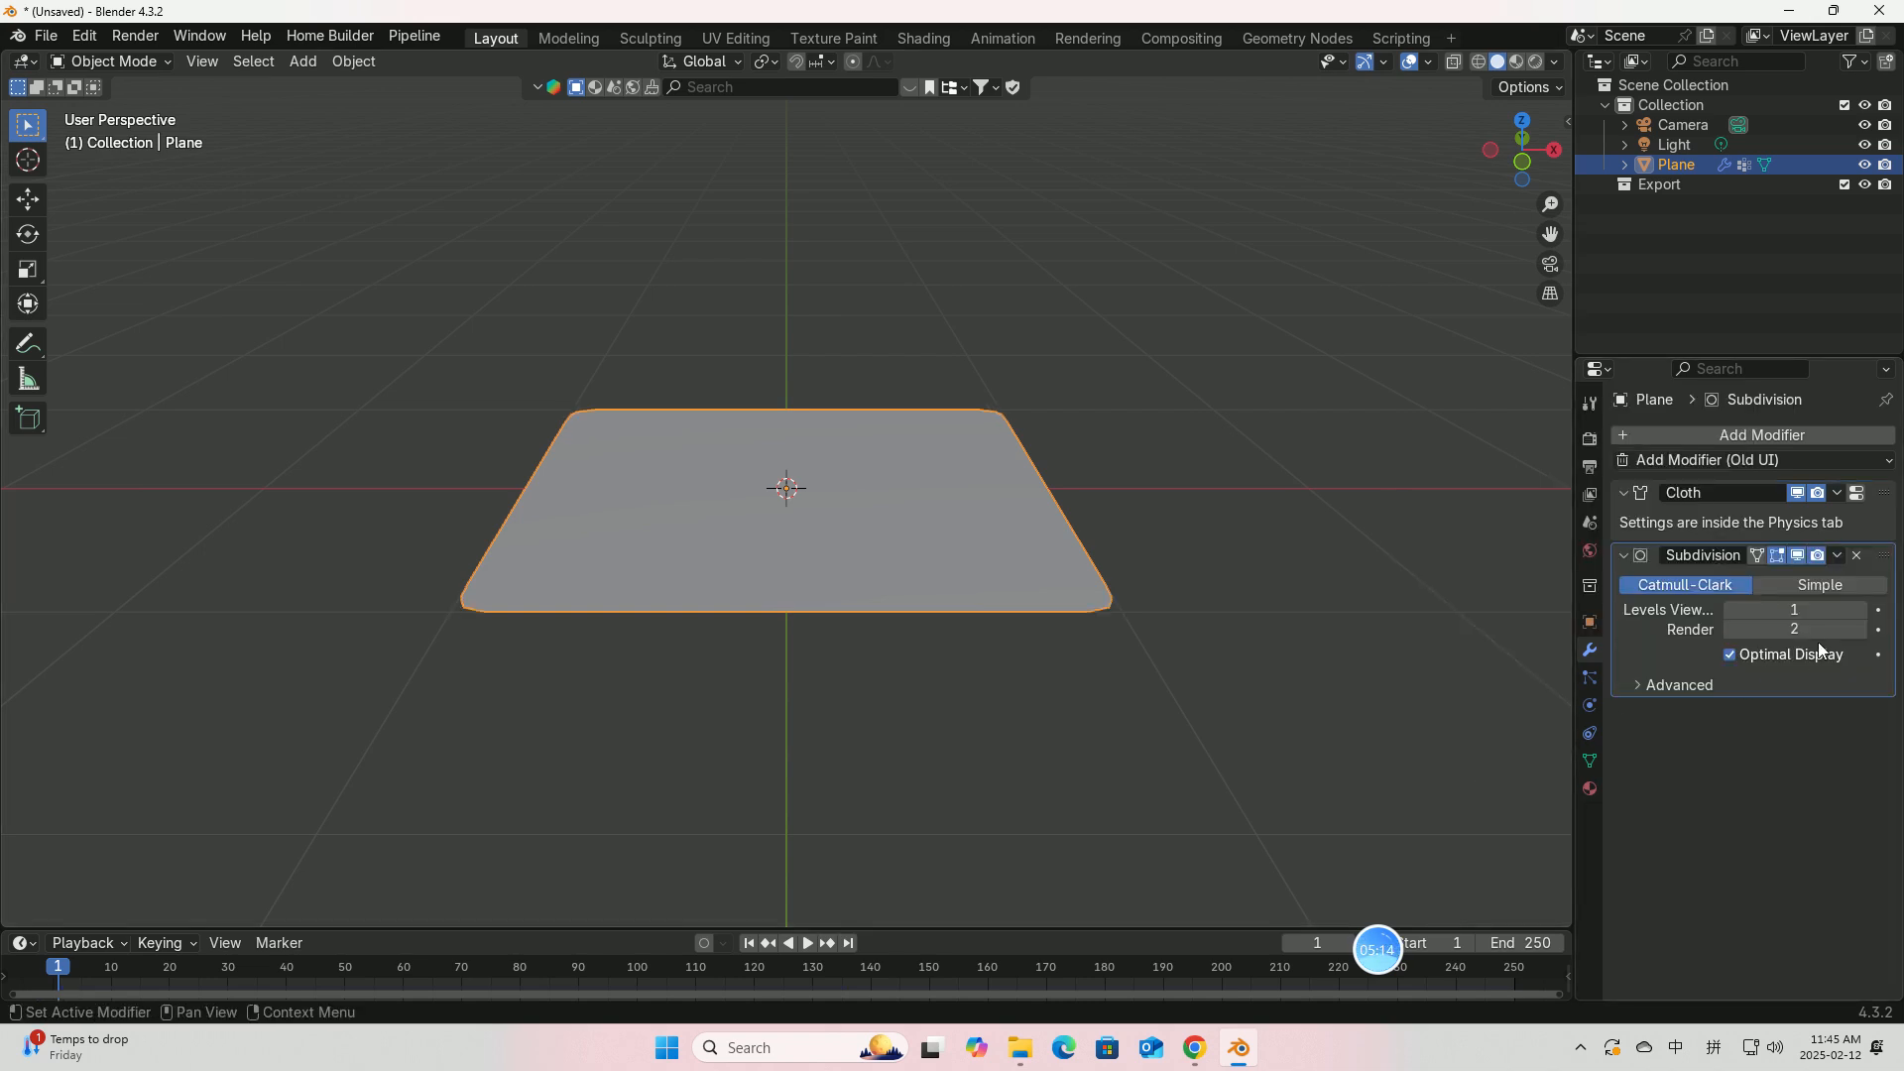
left_click(1730, 631)
left_click_drag(1883, 563, 1882, 494)
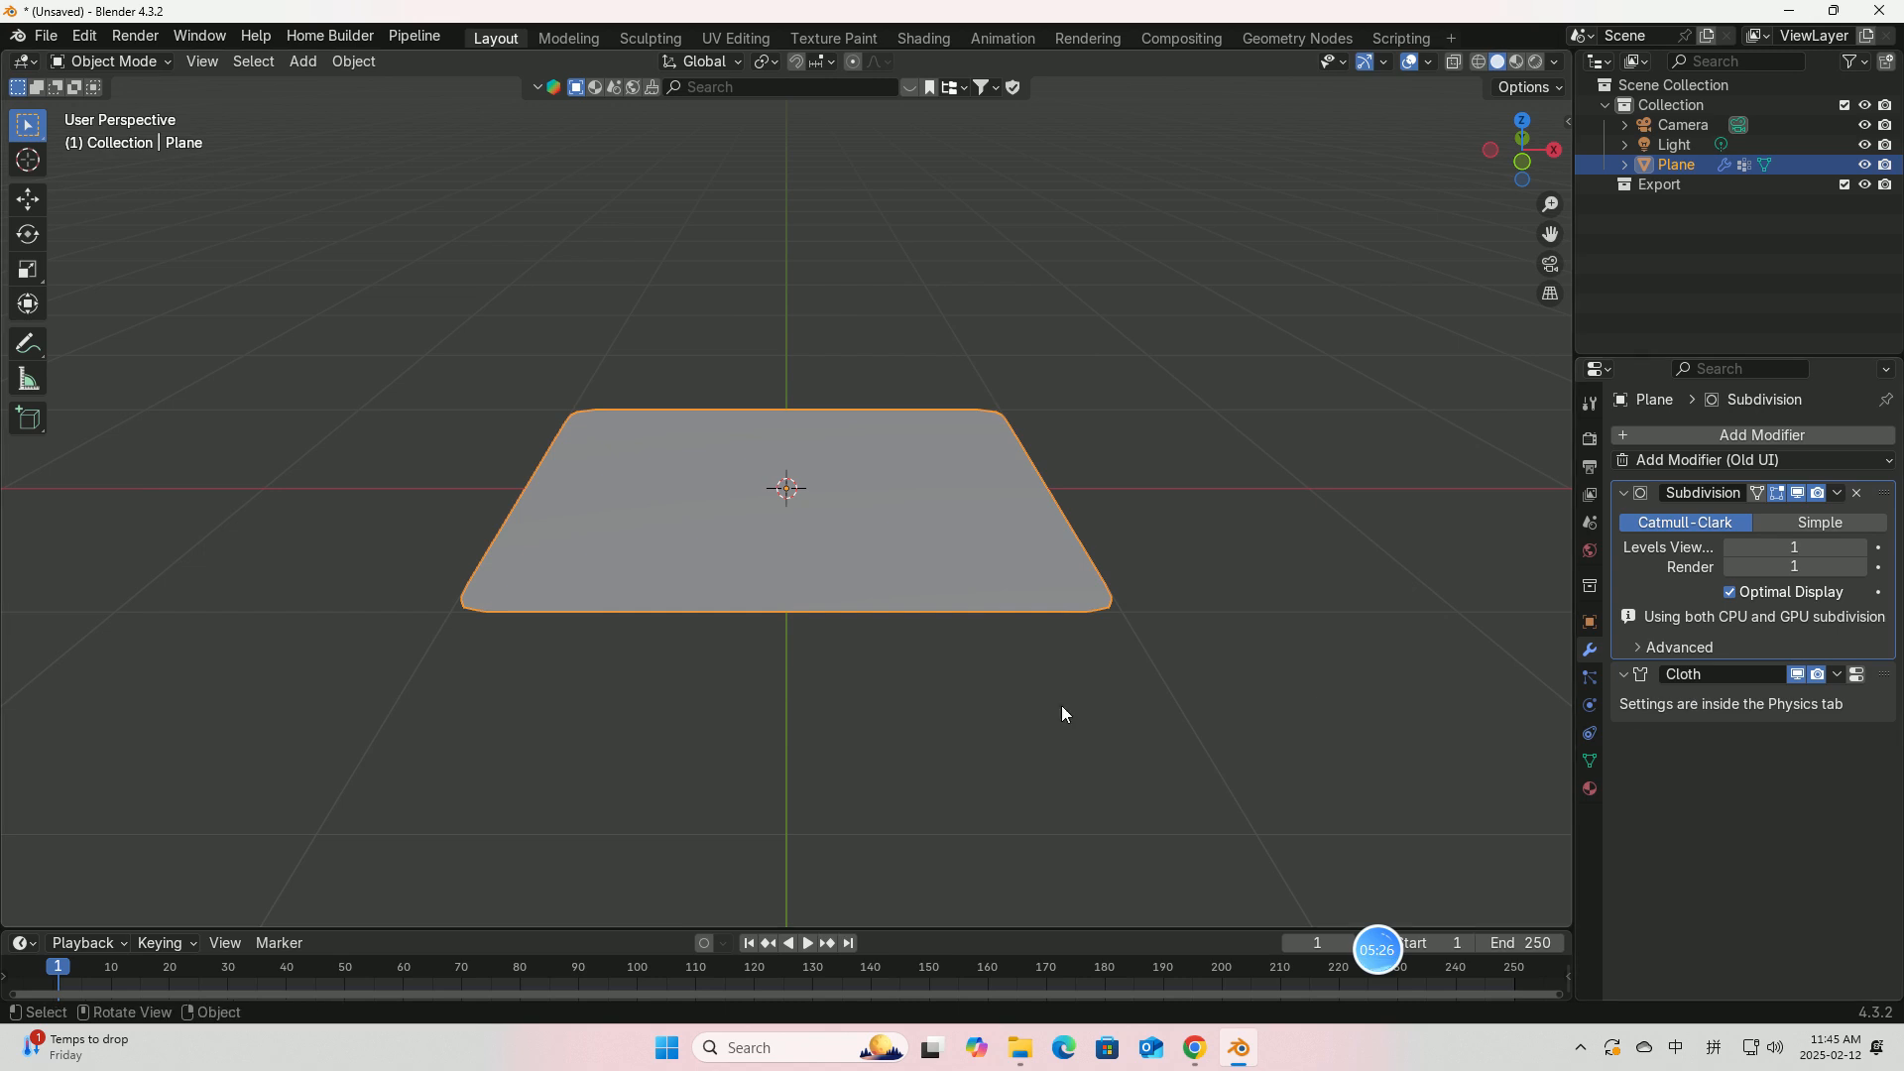
Step: Play and stop the cloth simulation to check the sag with subdivision placed before the cloth
left_click(807, 943)
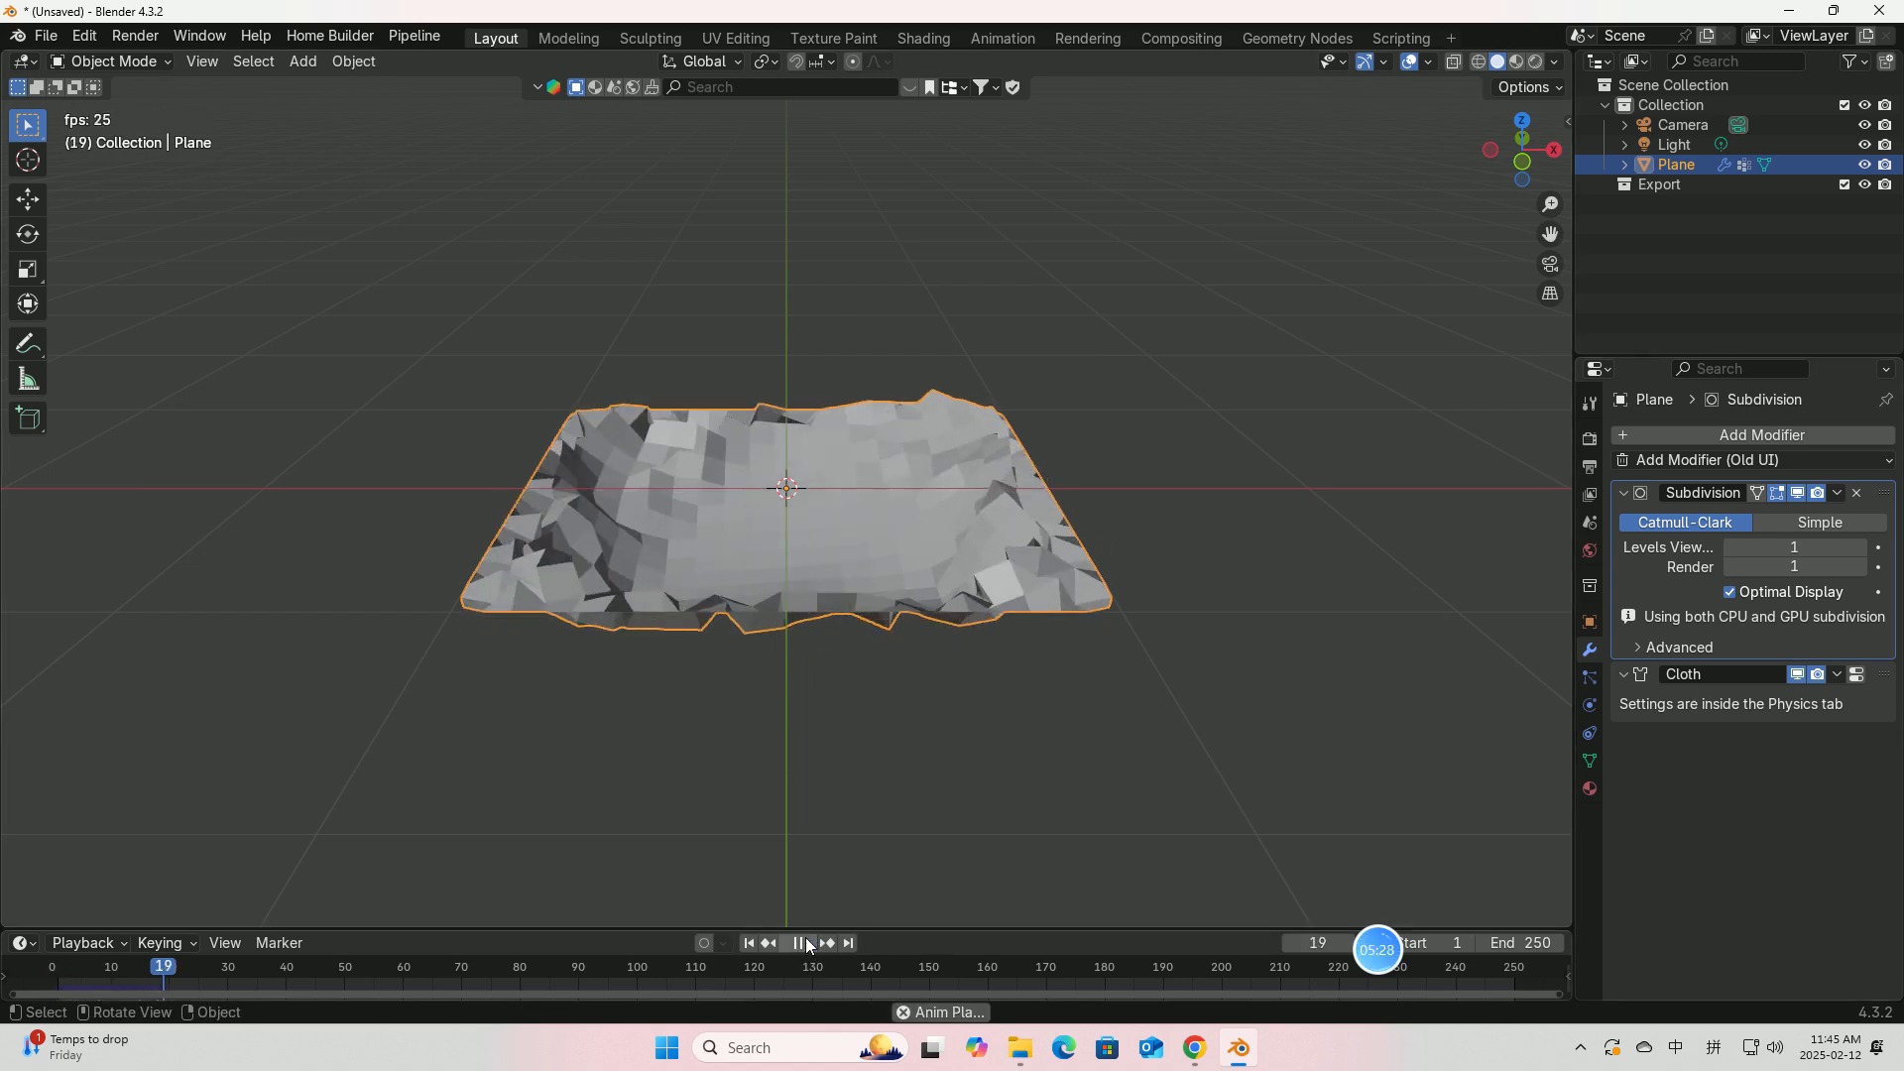
left_click(807, 943)
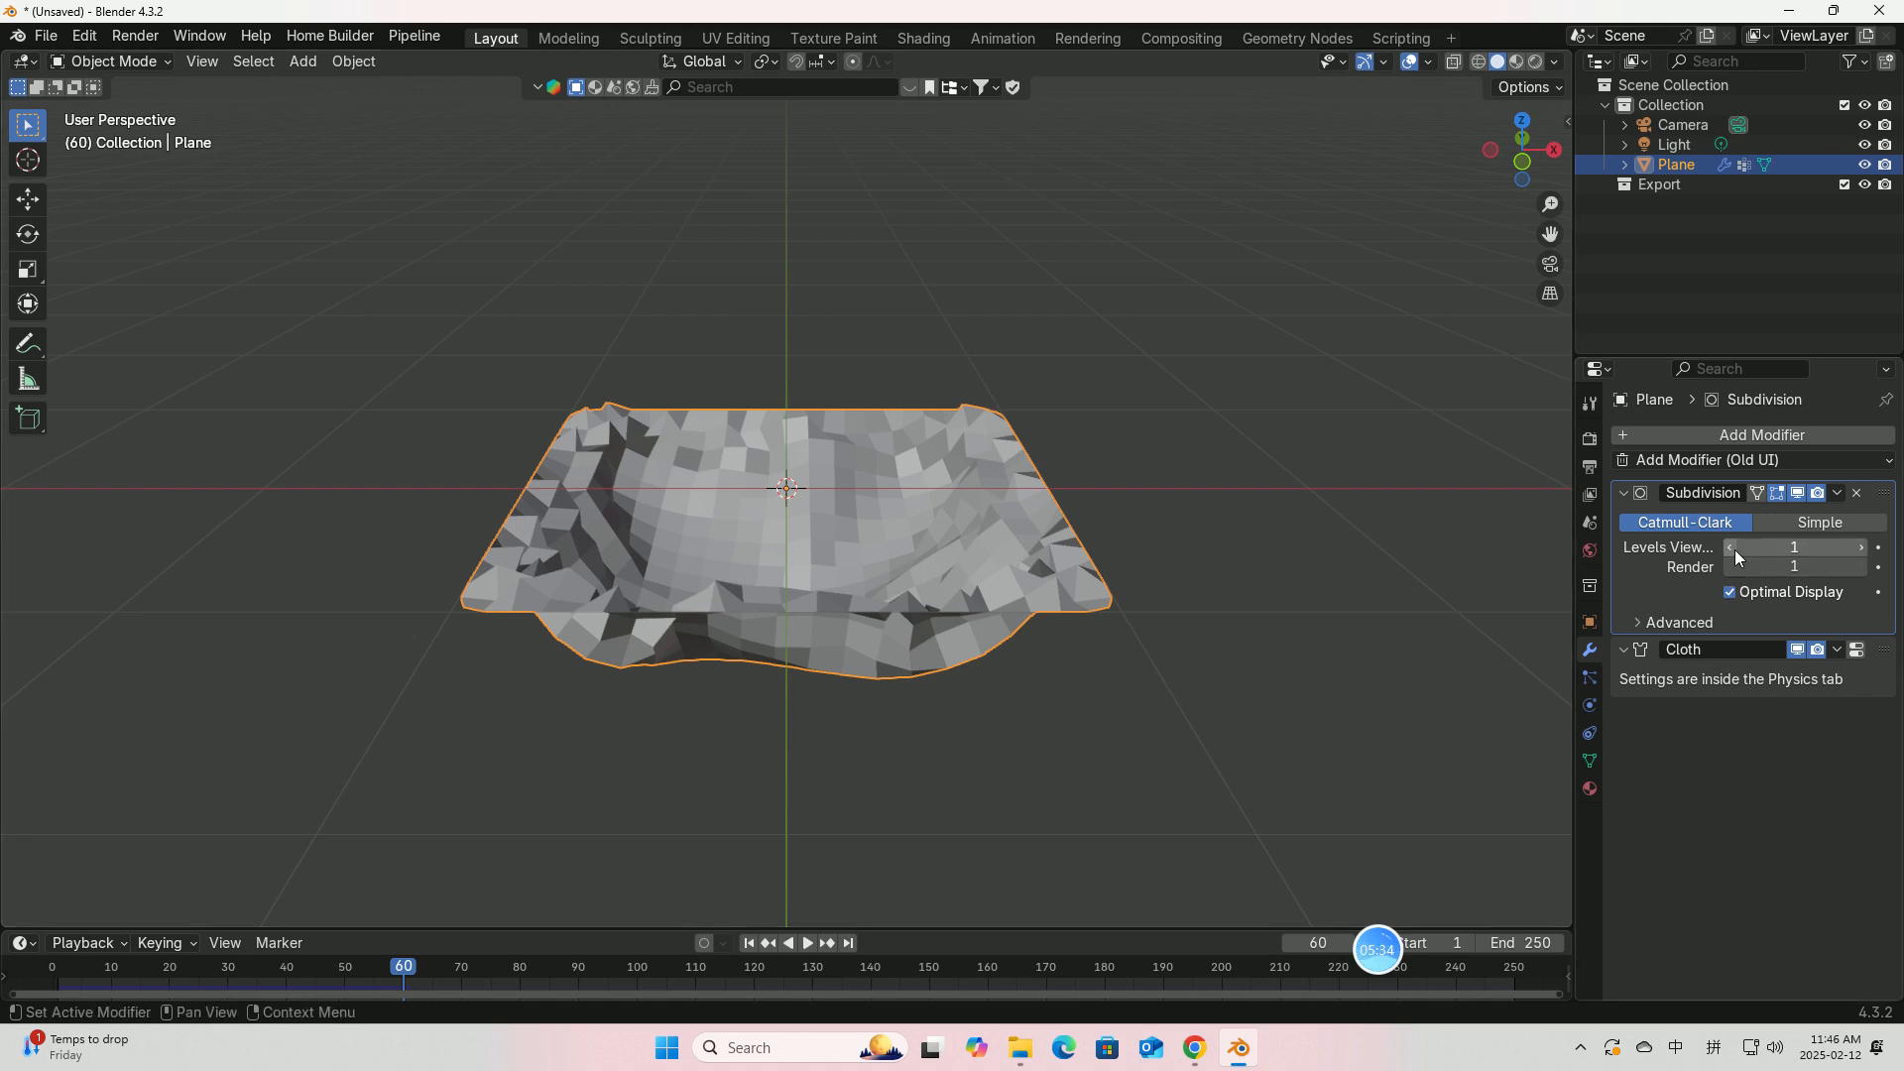
Step: Raise the Subdivision modifier's viewport level to 2 and replay the cloth simulation from frame 1 to check the sag
left_click(1861, 548)
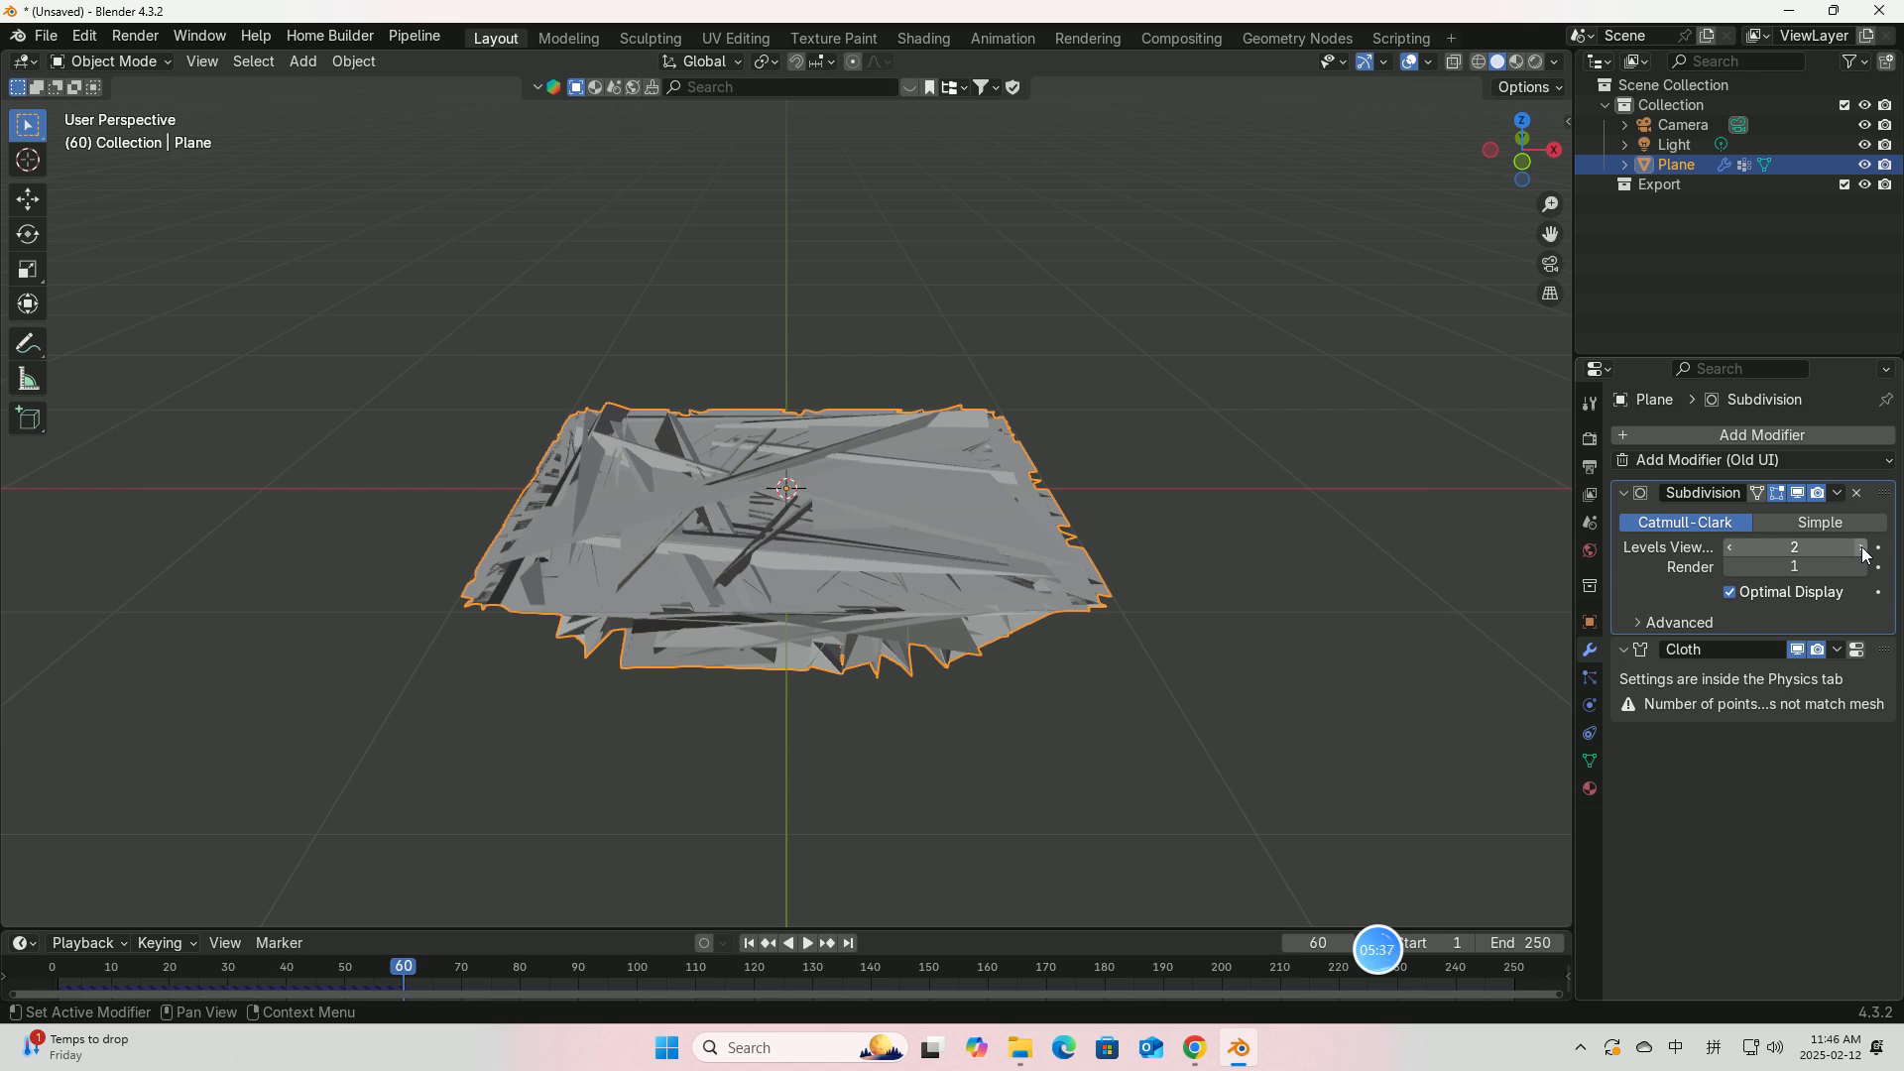
left_click(749, 943)
left_click(810, 944)
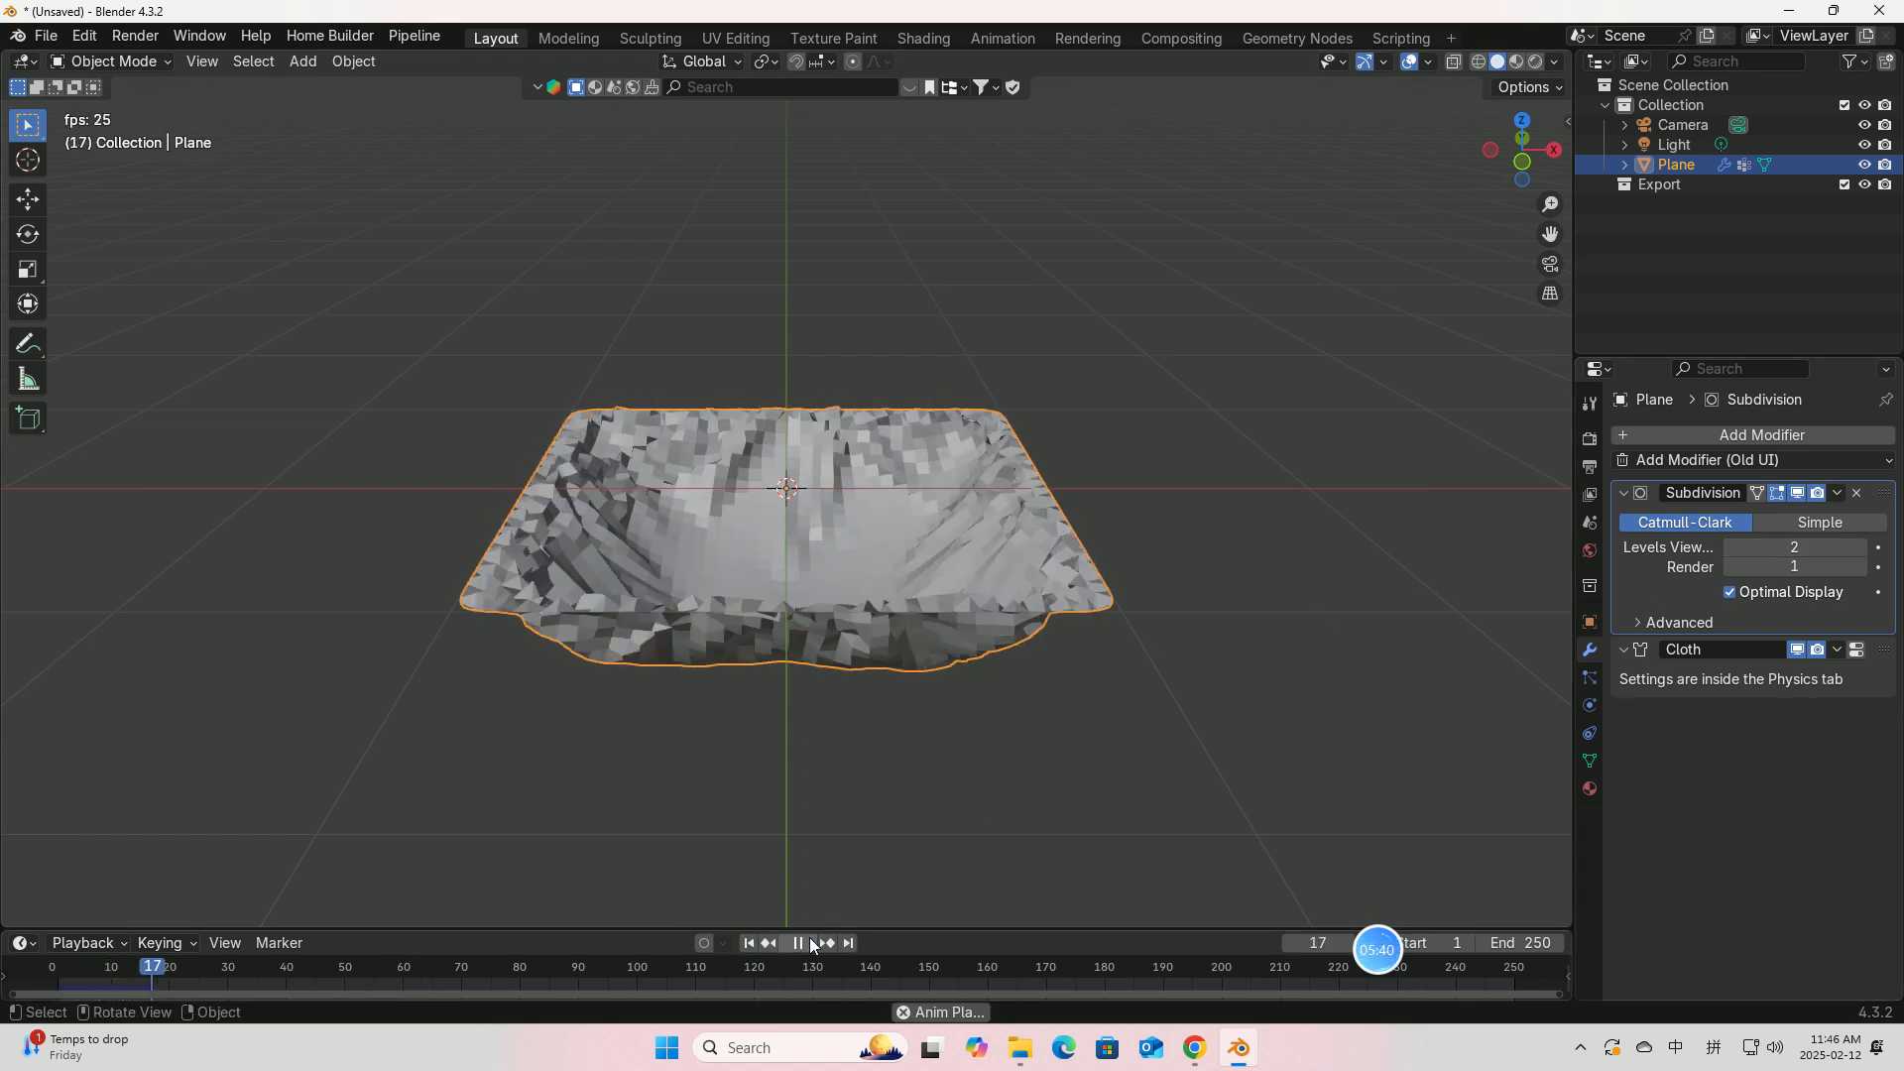
left_click(810, 943)
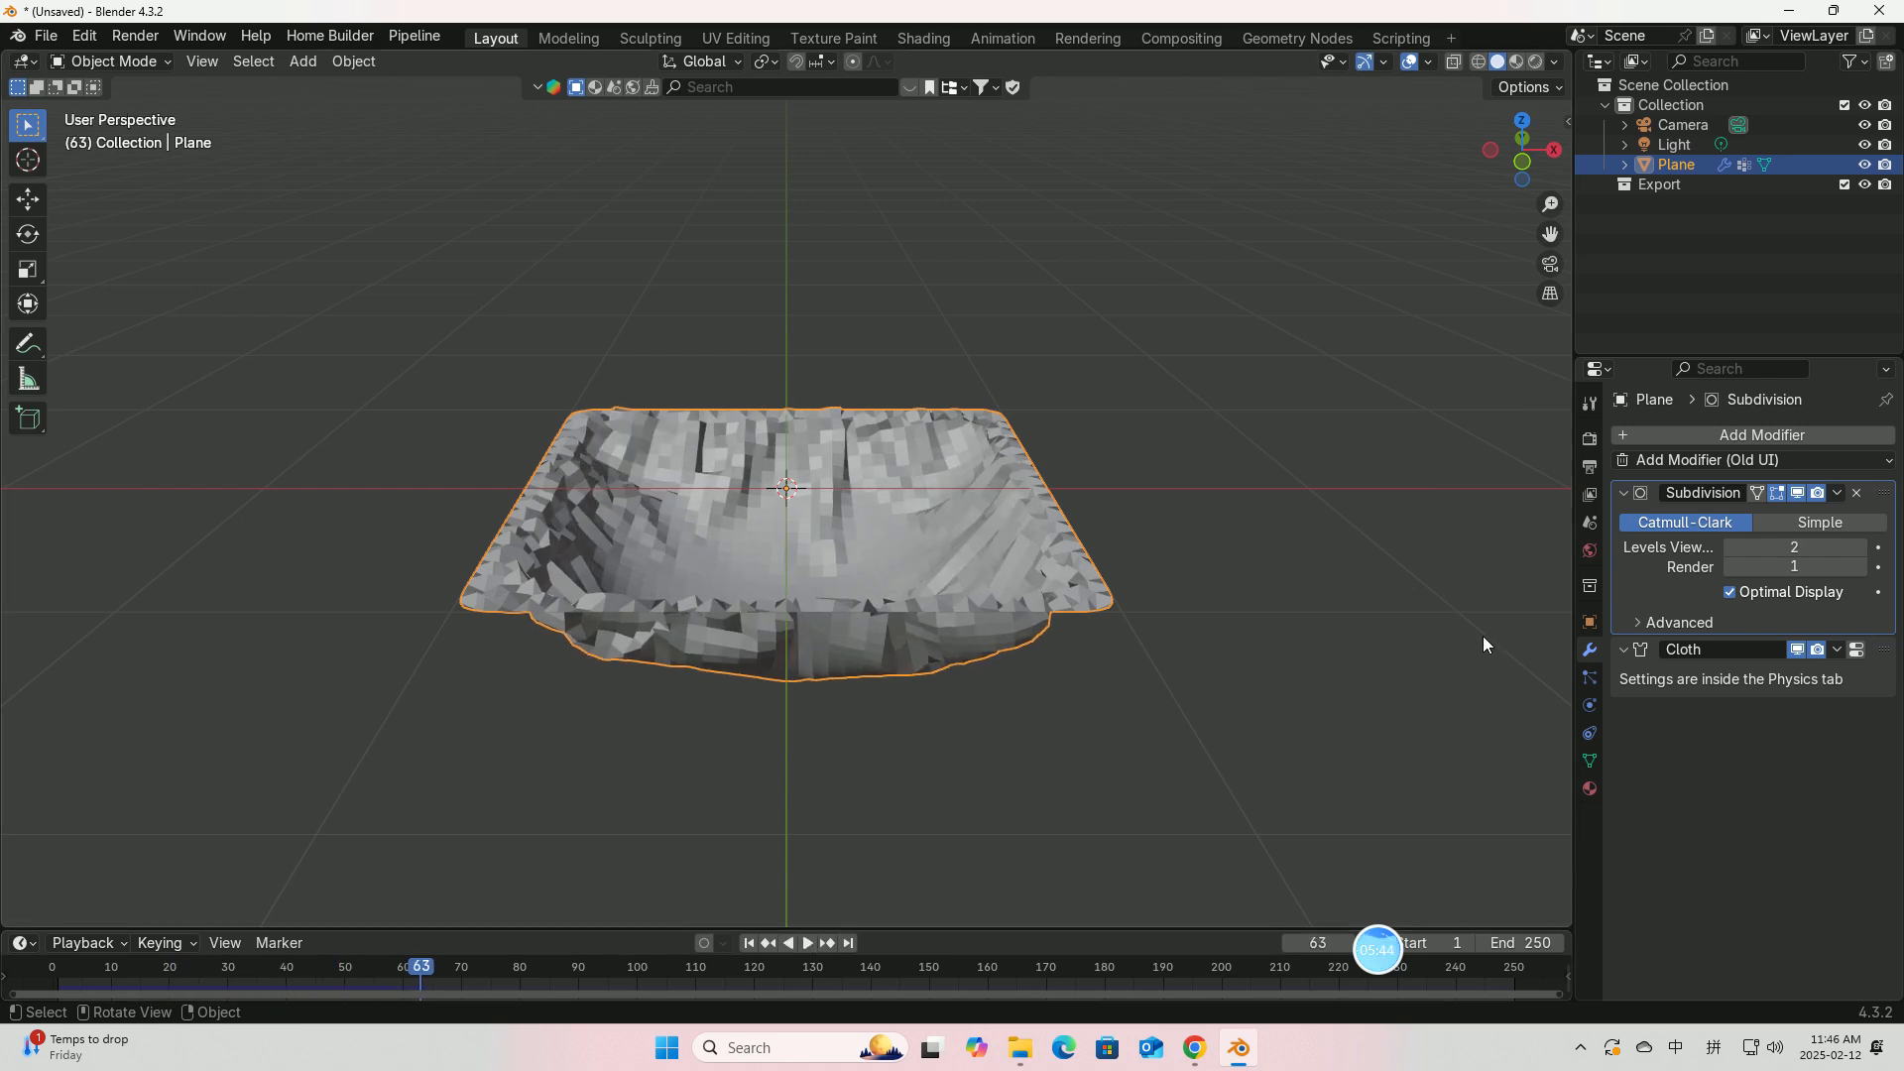
Step: Duplicate the Subdivision modifier, place the copy below the Cloth modifier, and leave both subdivisions set to Catmull-Clark
left_click(1847, 521)
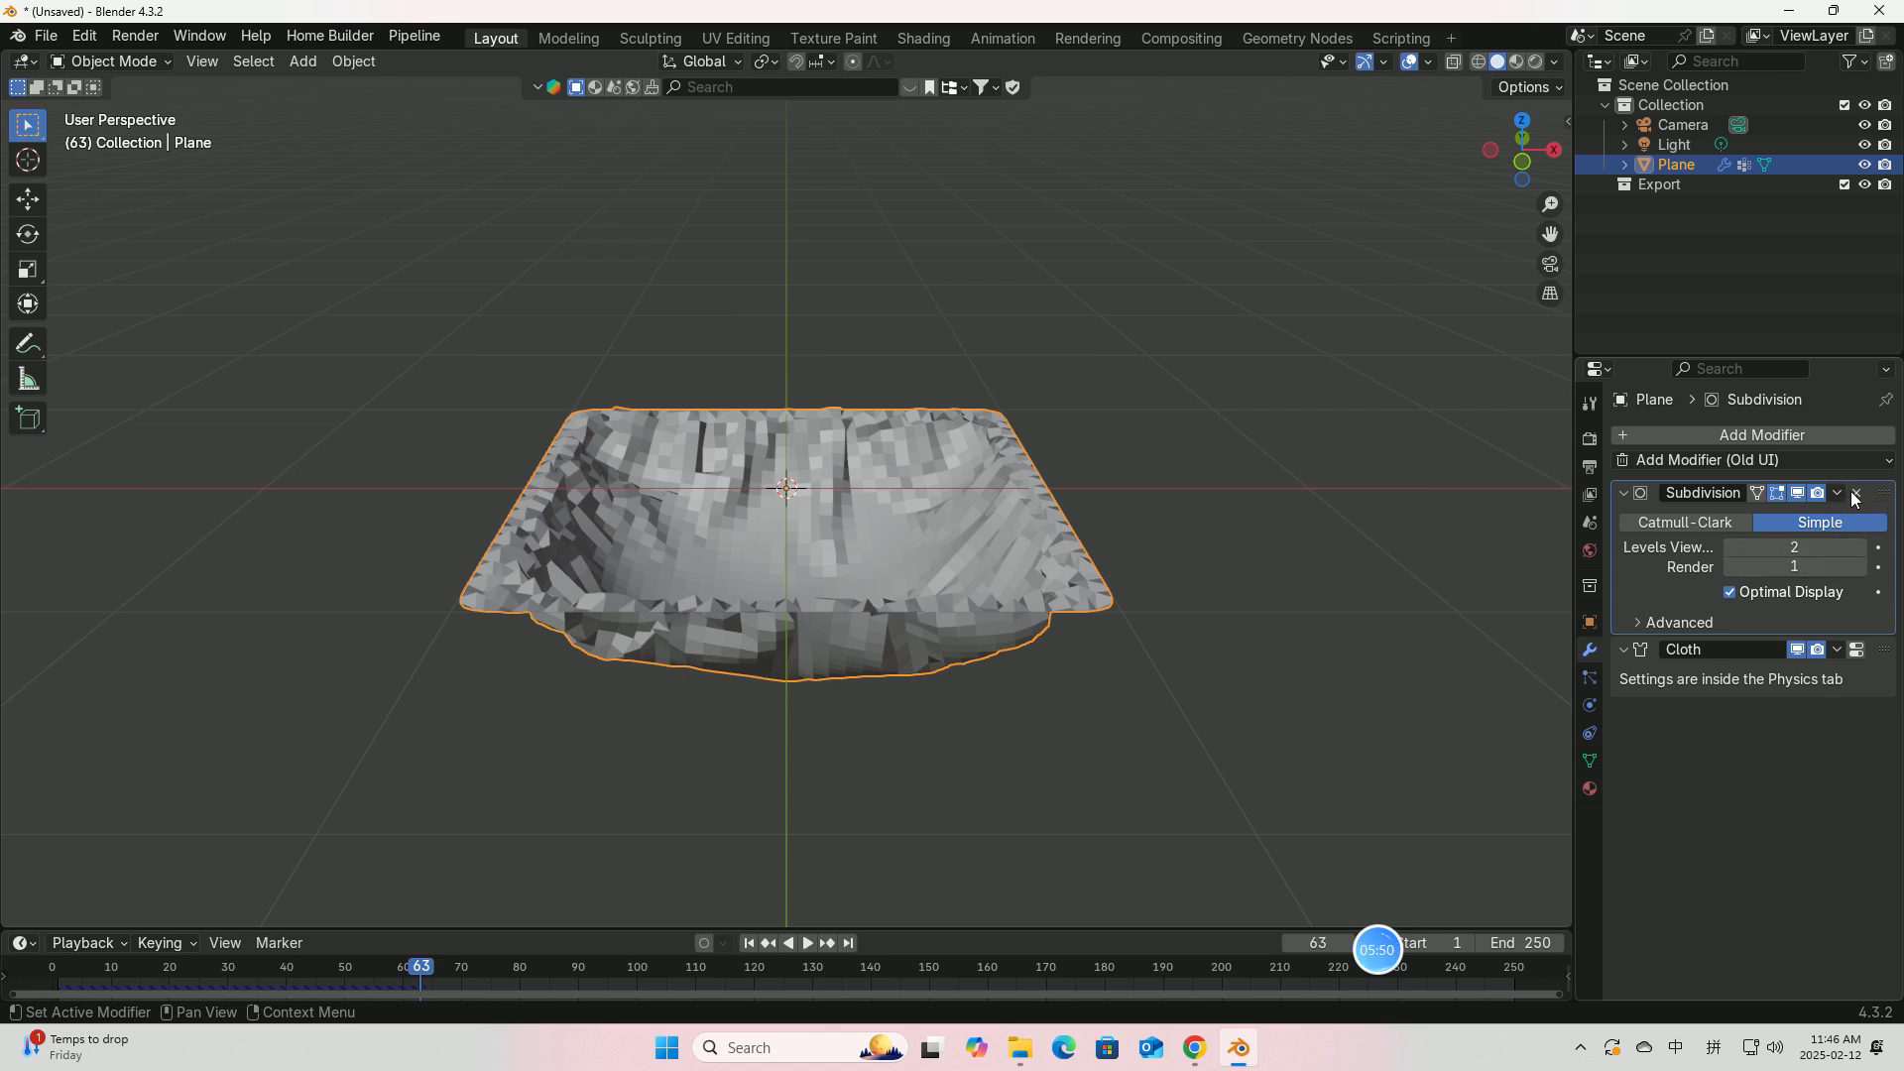
left_click(1838, 492)
left_click(1762, 535)
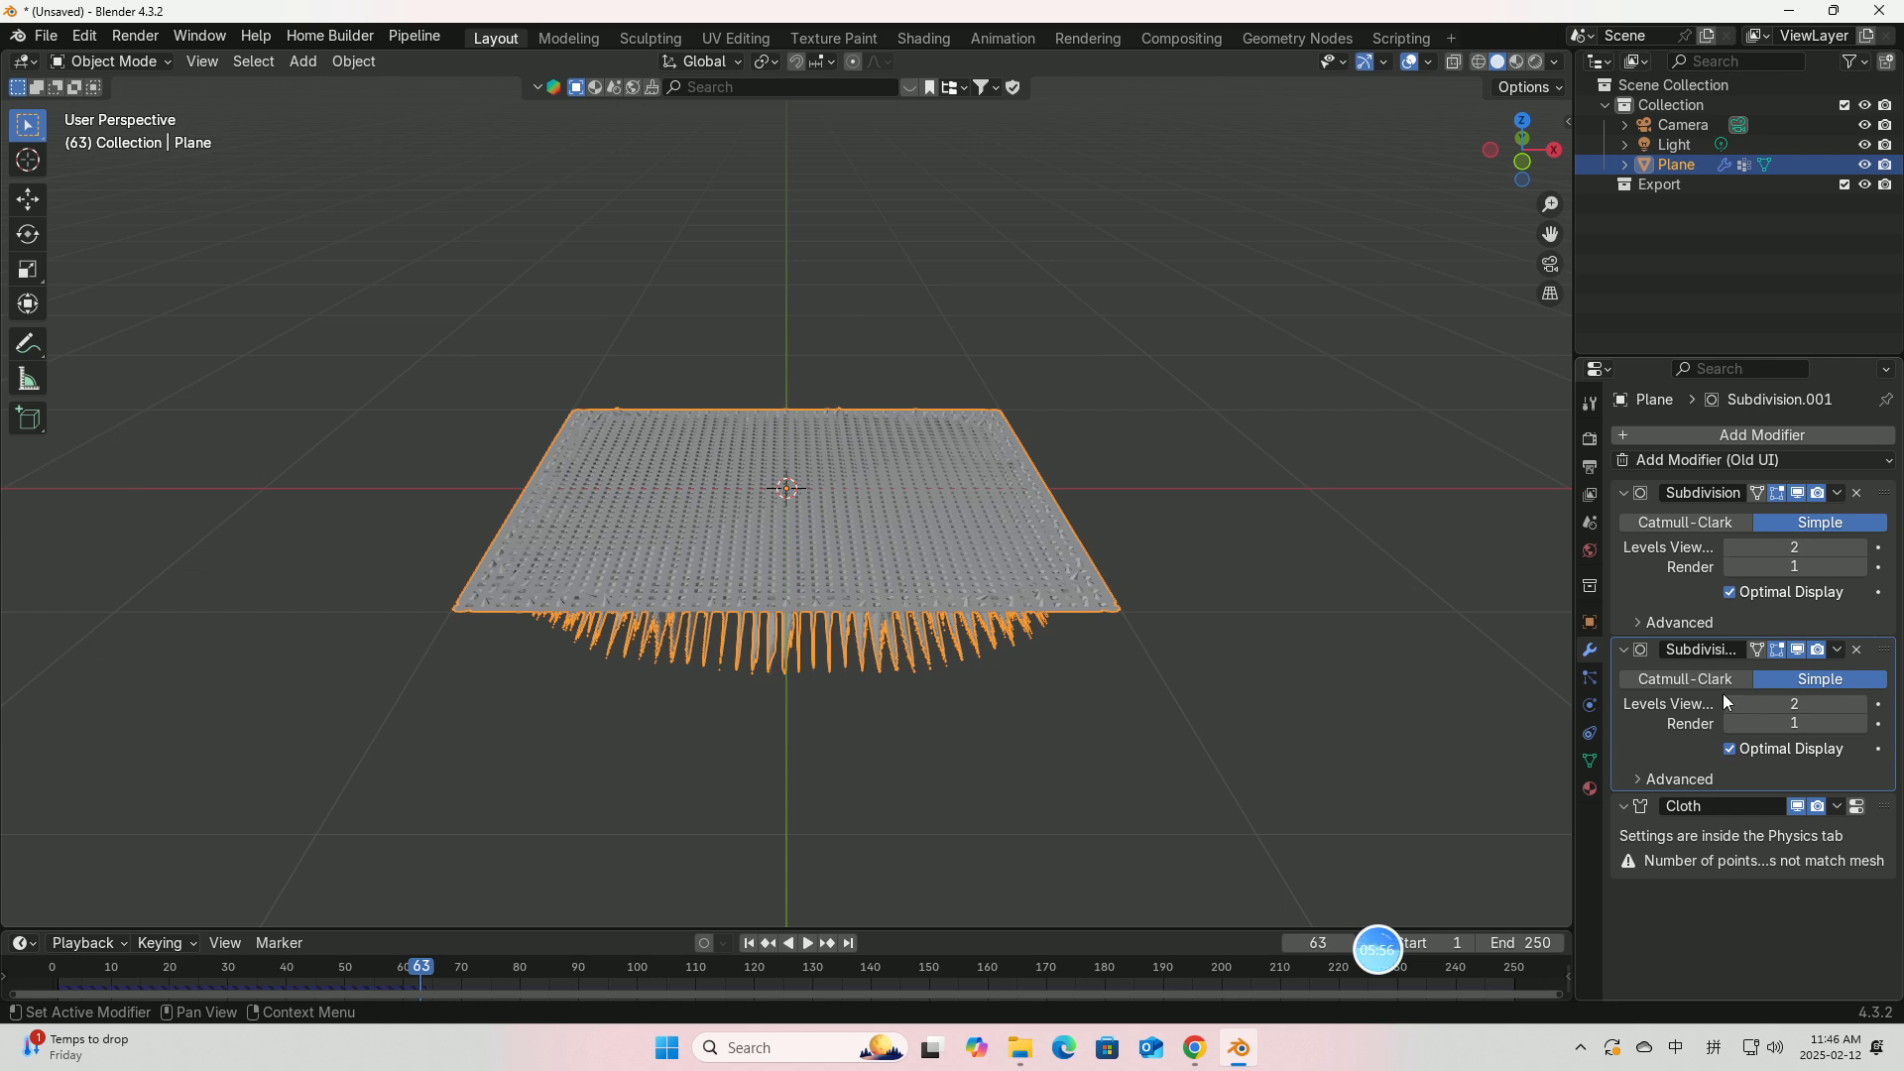
left_click_drag(1888, 650, 1882, 762)
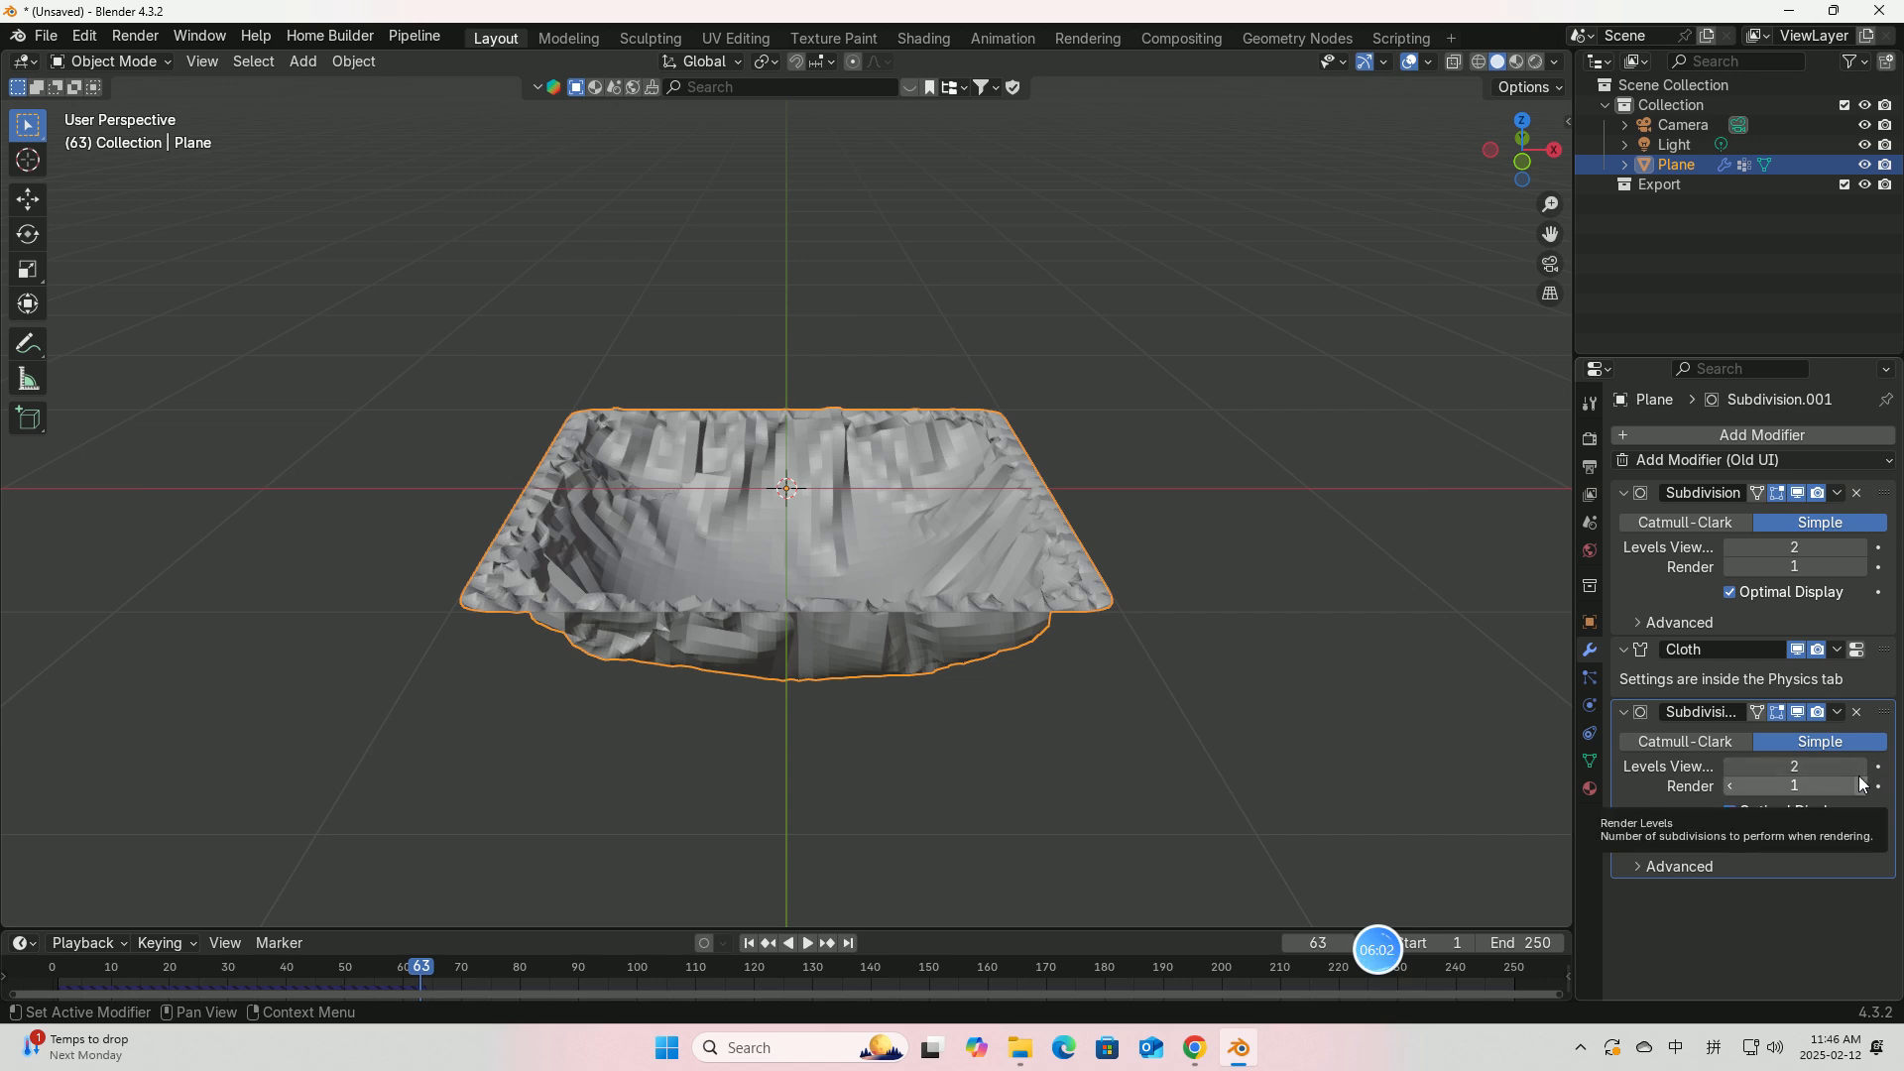
left_click(1714, 523)
left_click(1700, 742)
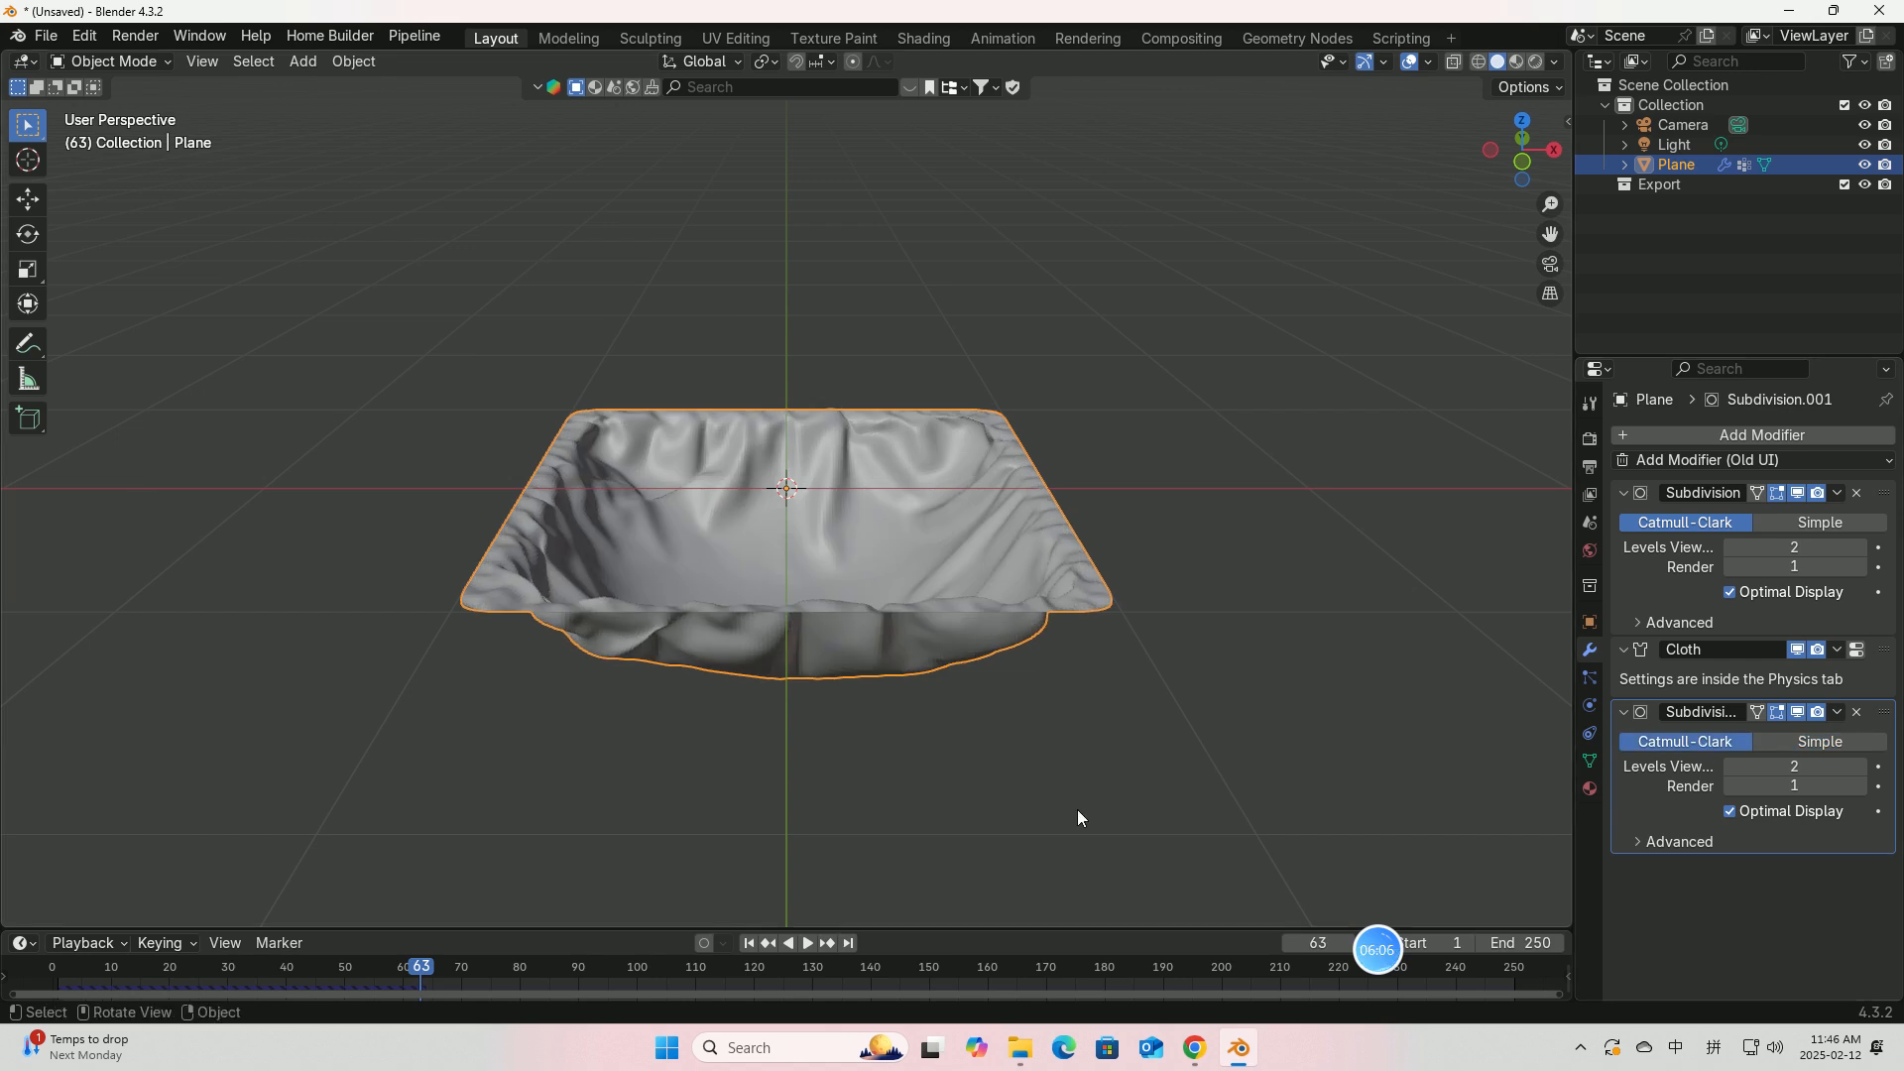
Step: Replay the cloth simulation from frame 1, then examine the sagging shape at frames 67 and 70
left_click(749, 943)
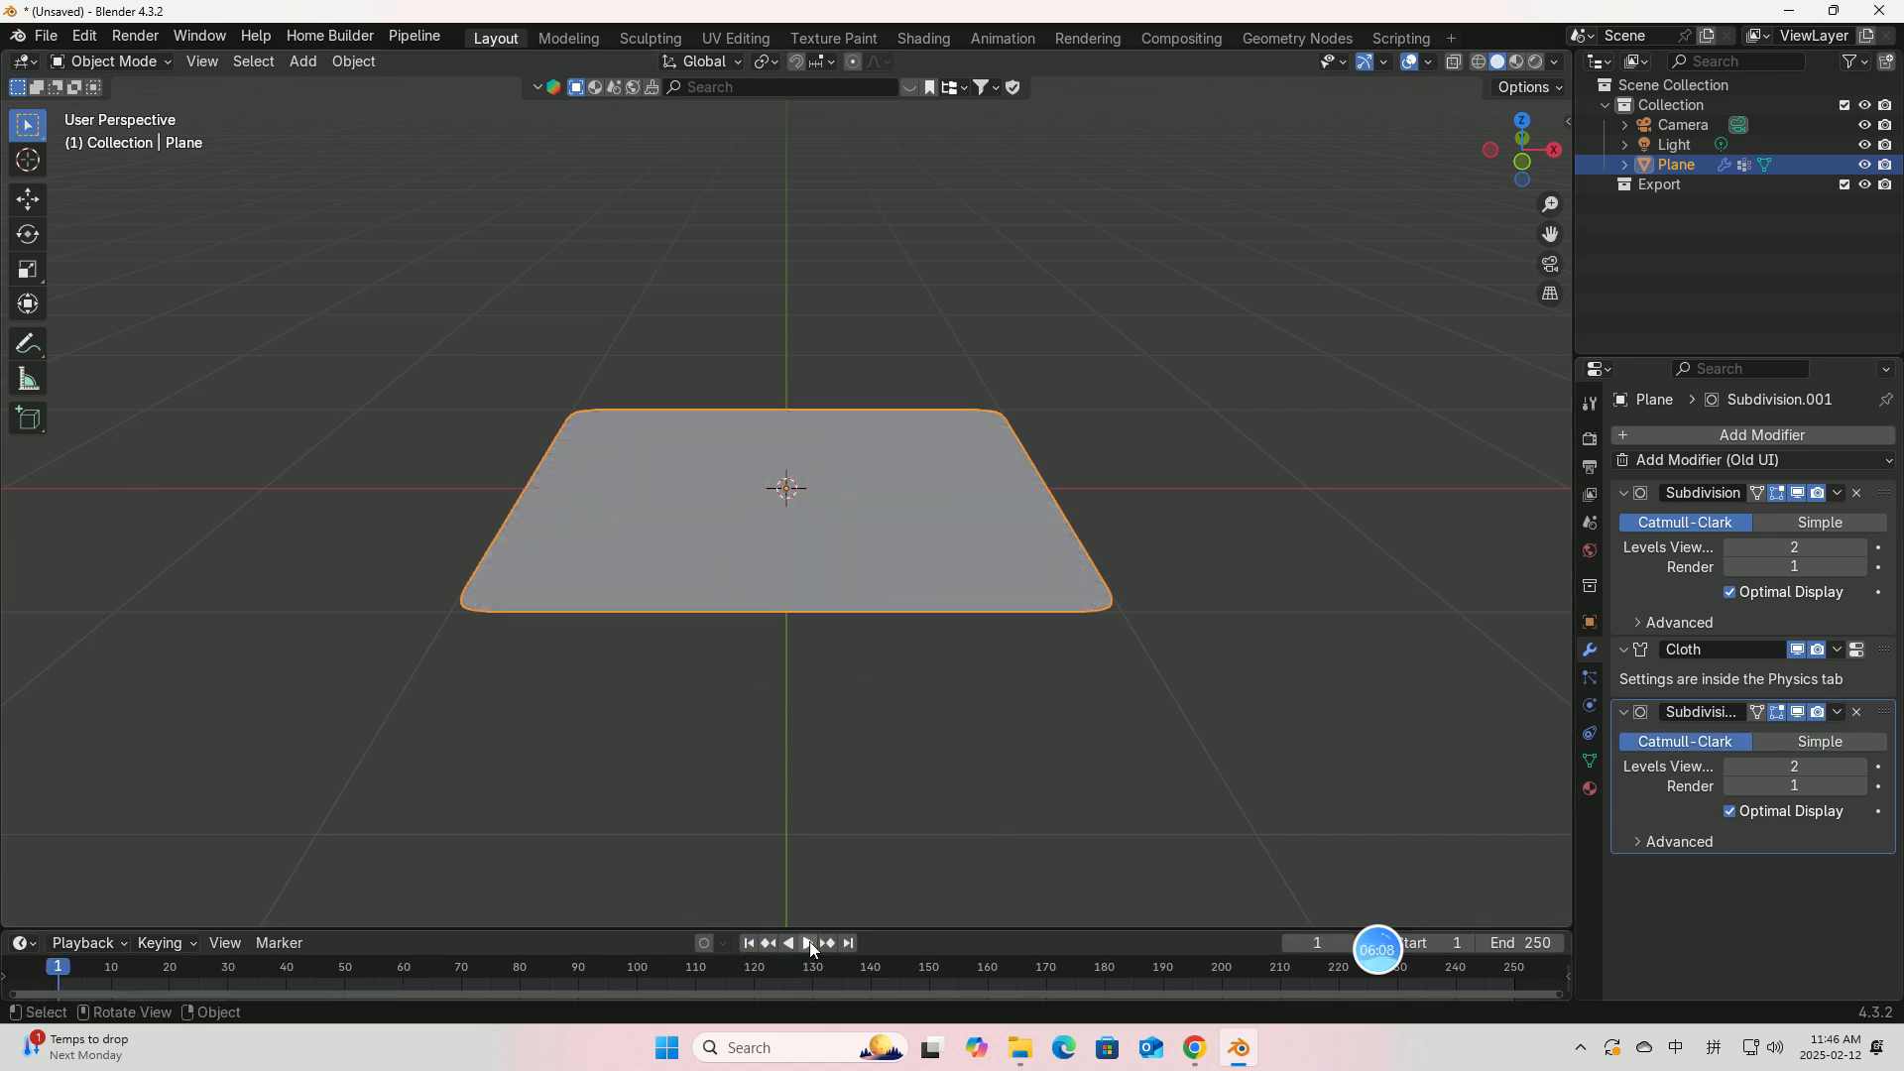
left_click(810, 942)
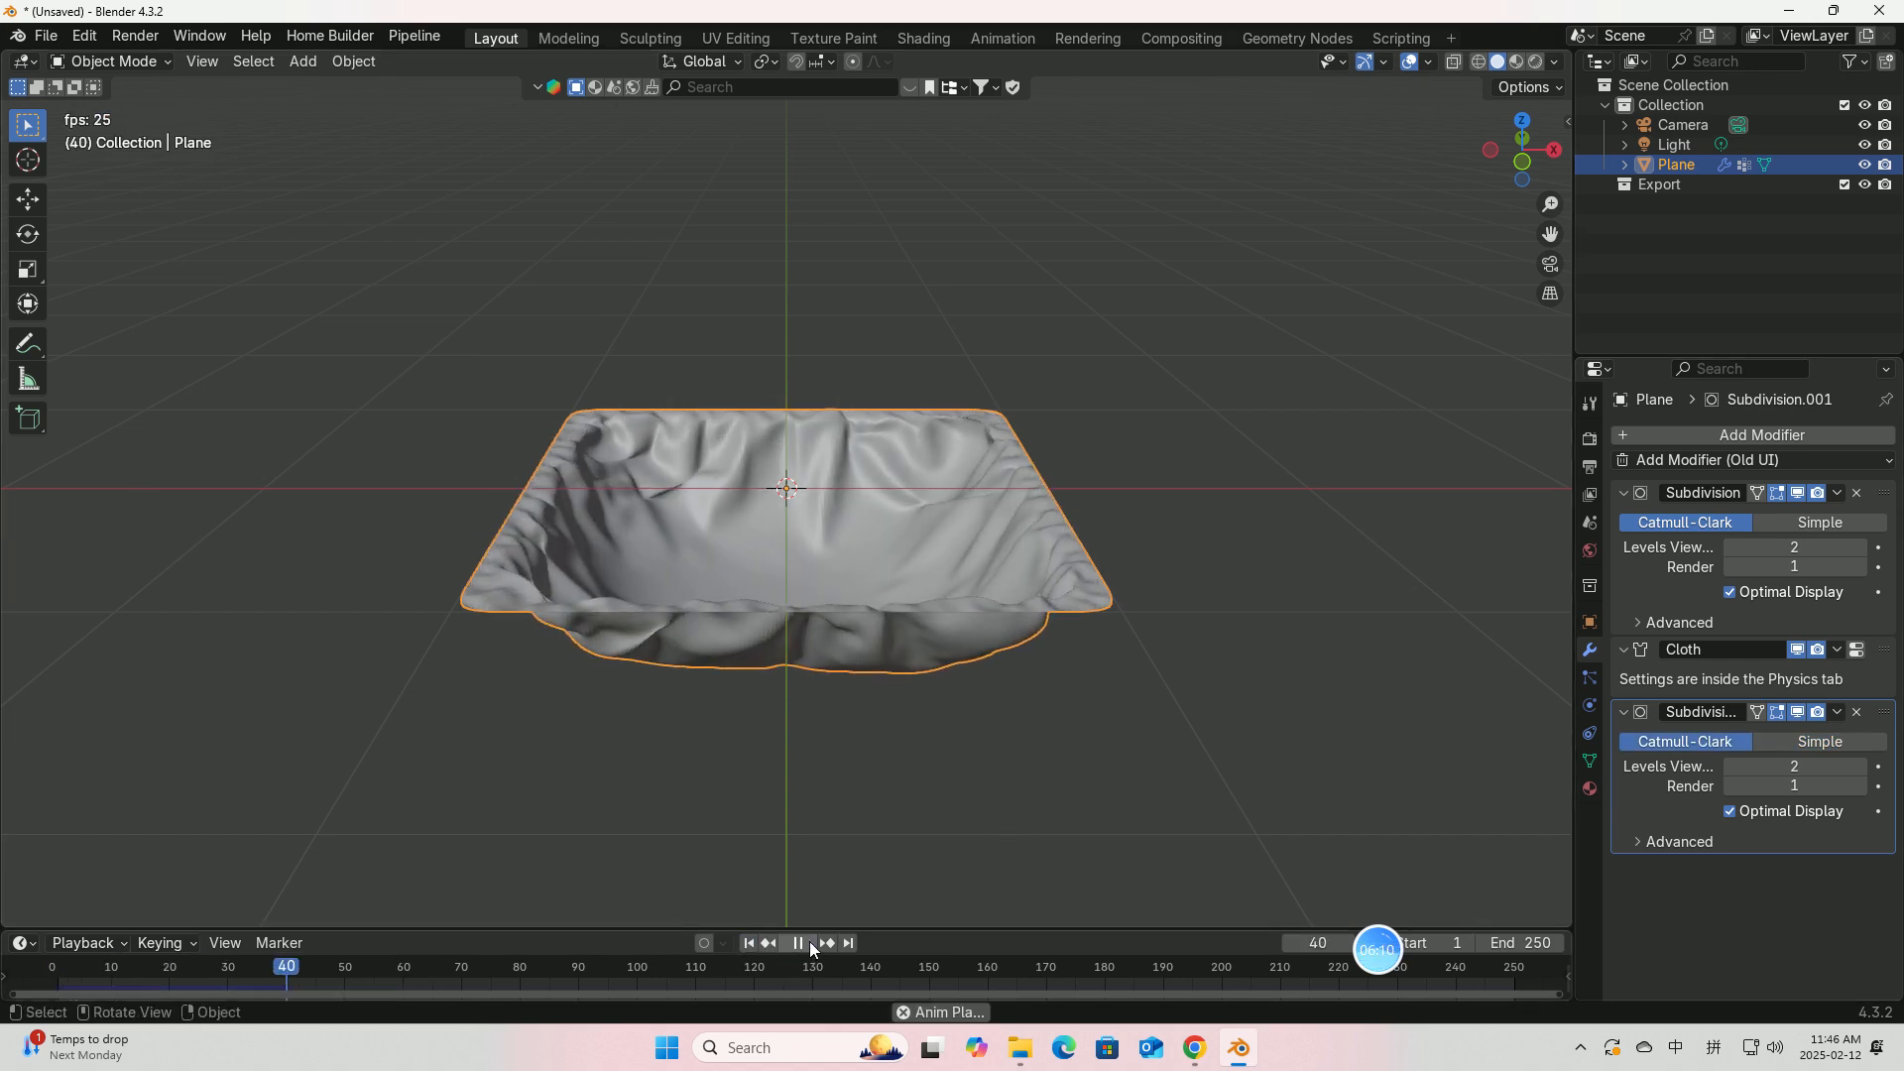
left_click(810, 942)
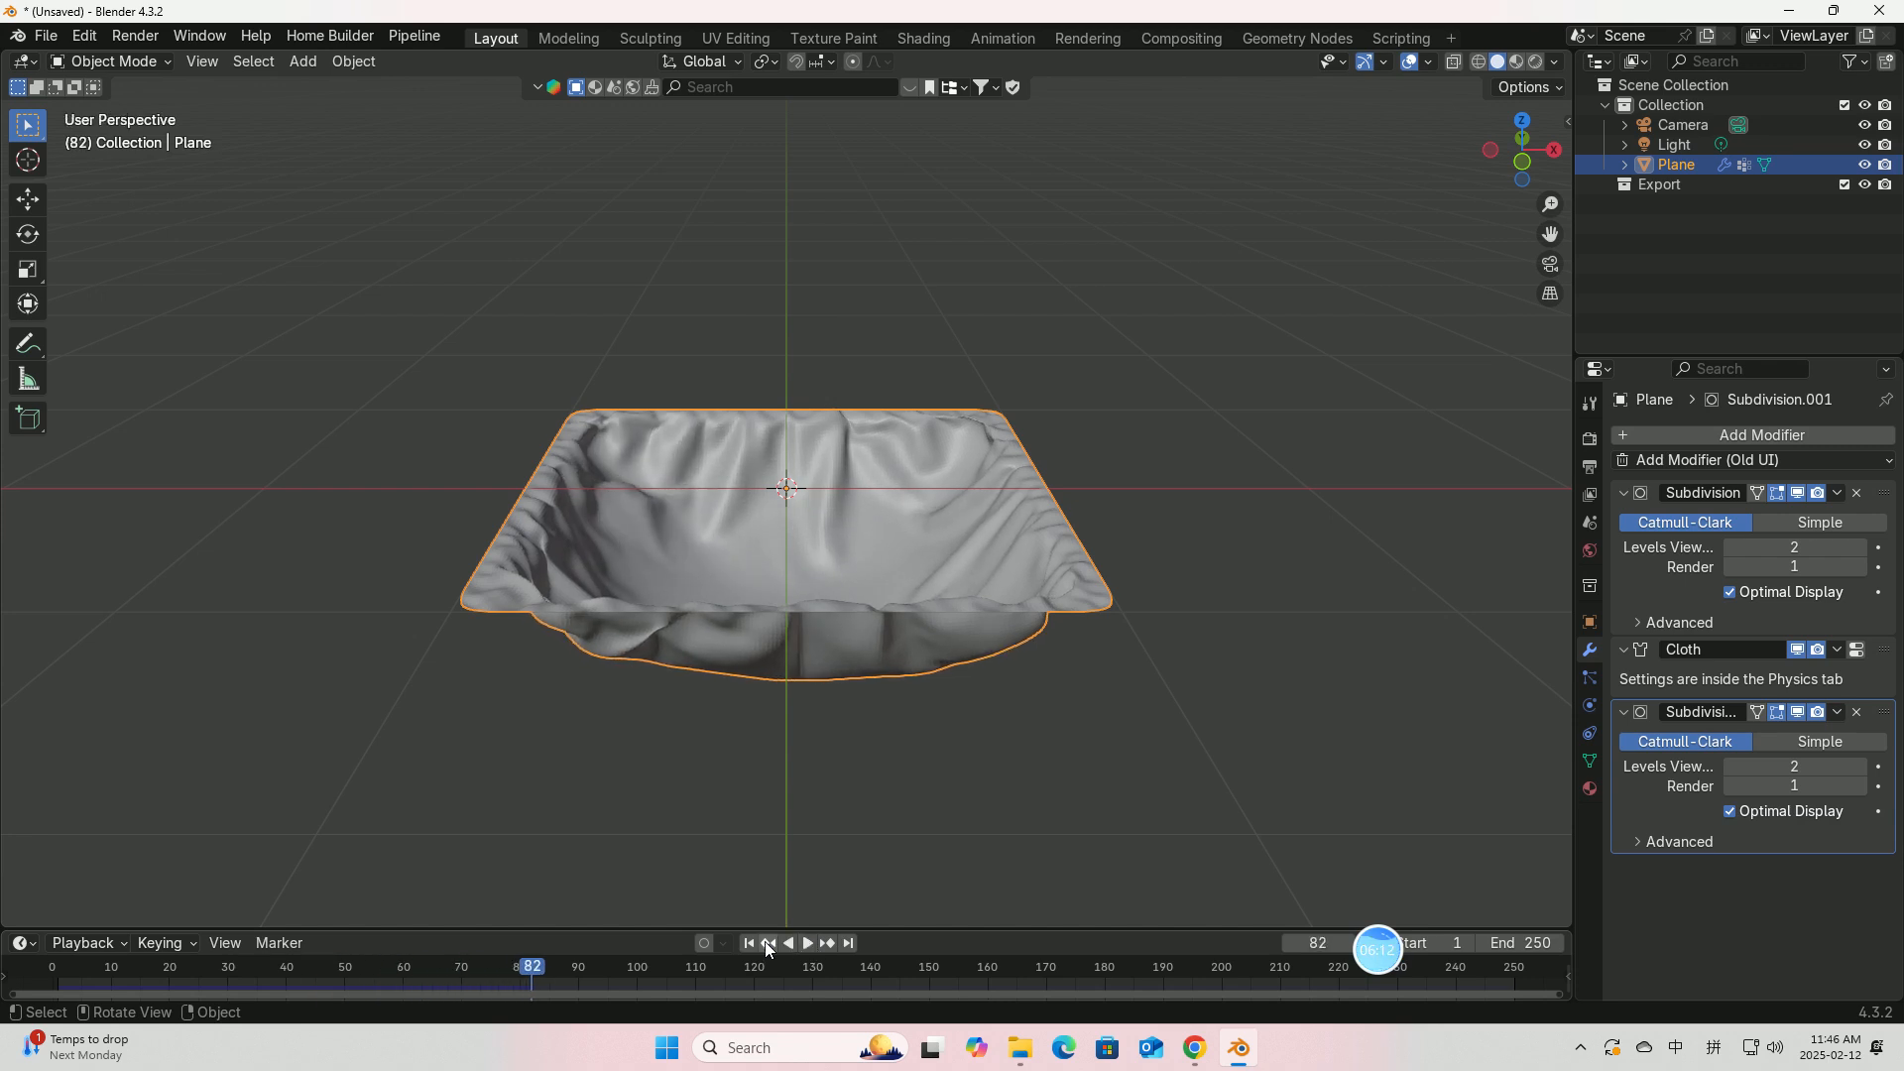
left_click(749, 943)
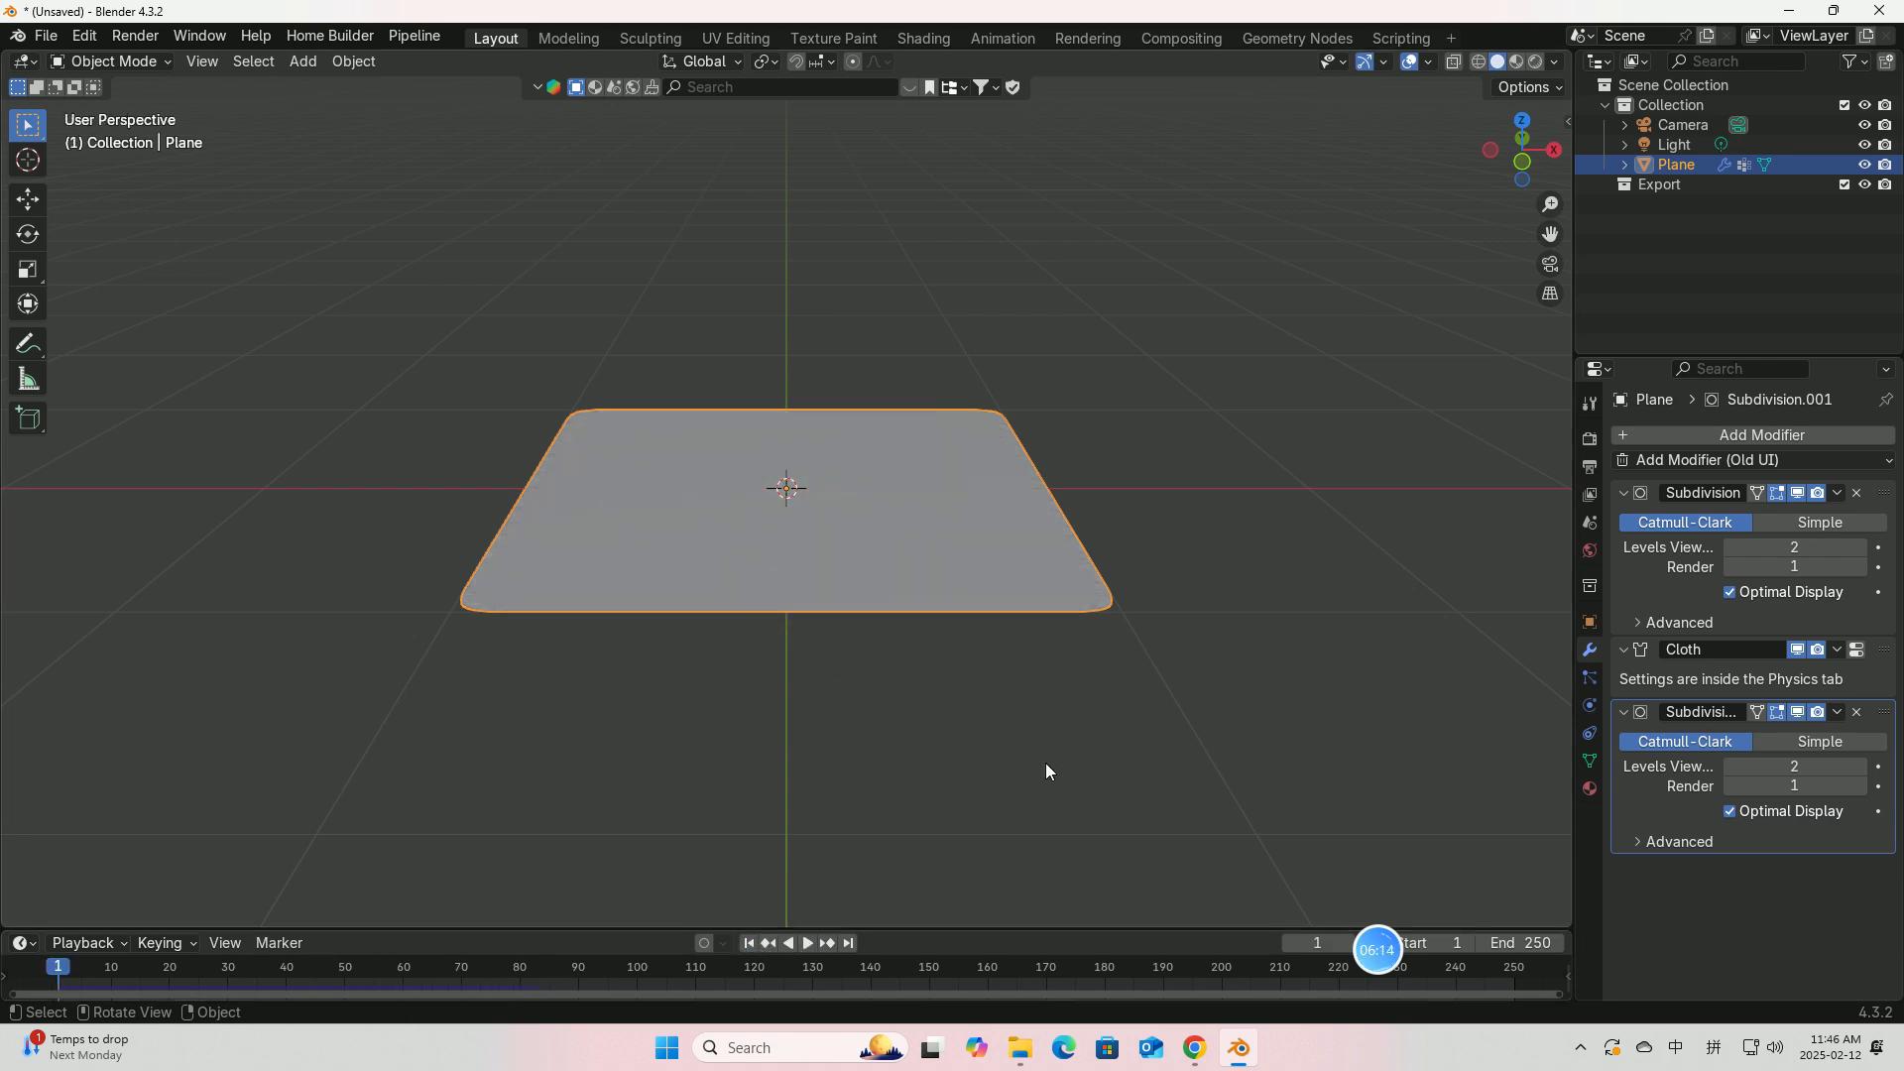
left_click(443, 962)
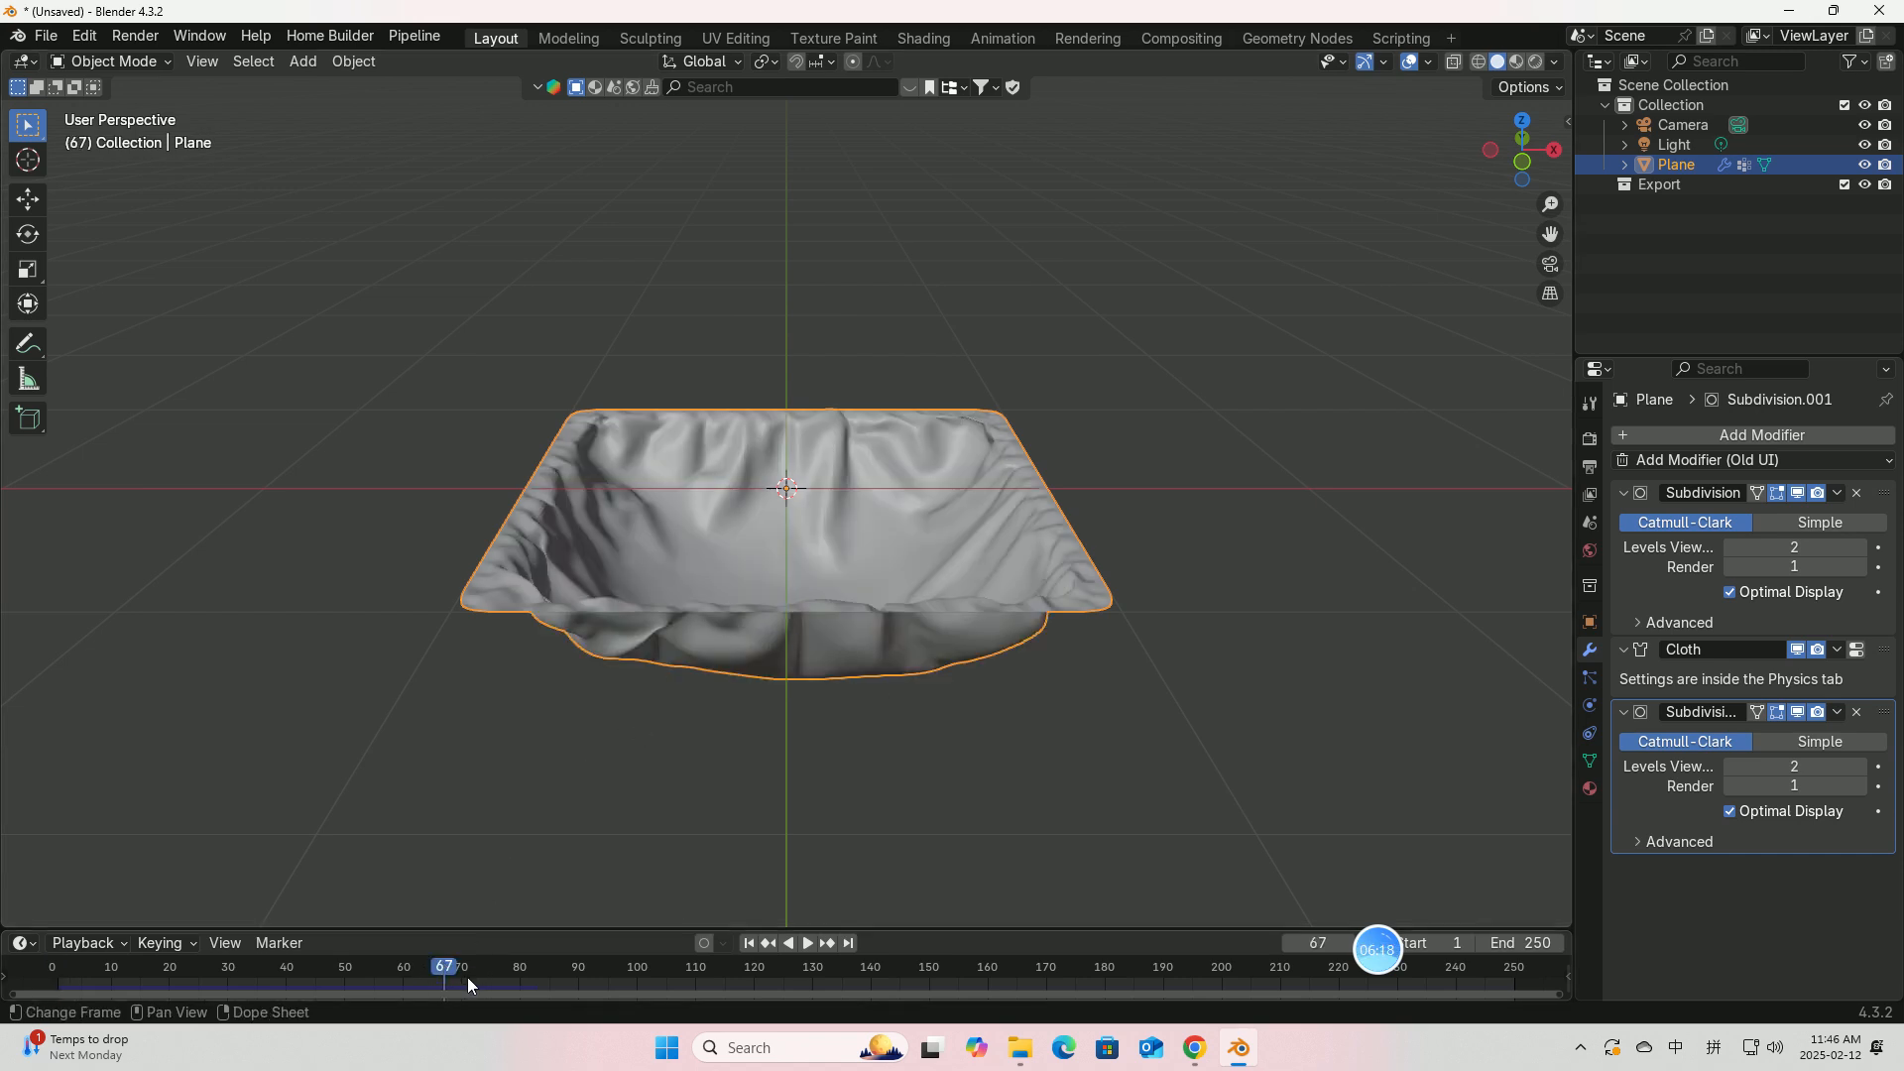
left_click(461, 966)
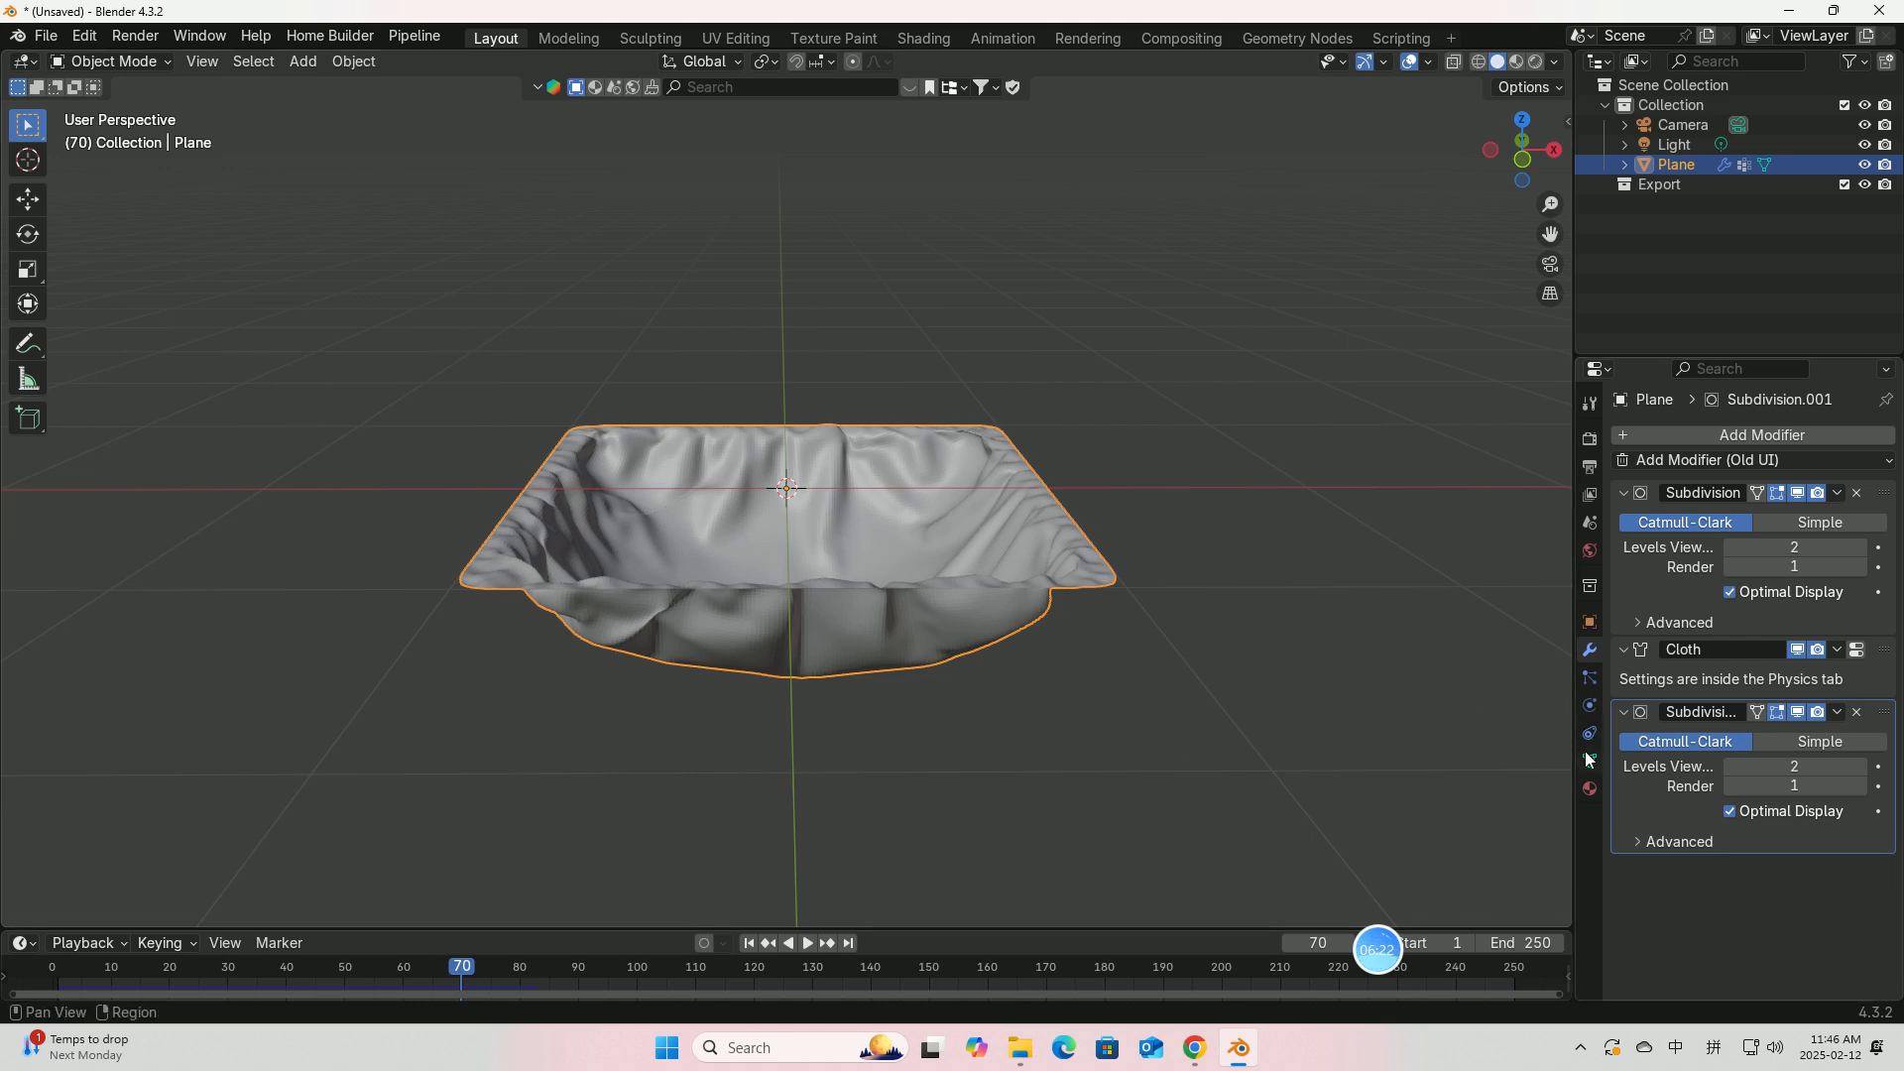
Step: Set the simulation end frame in the plane's cloth cache to 200
left_click(1590, 705)
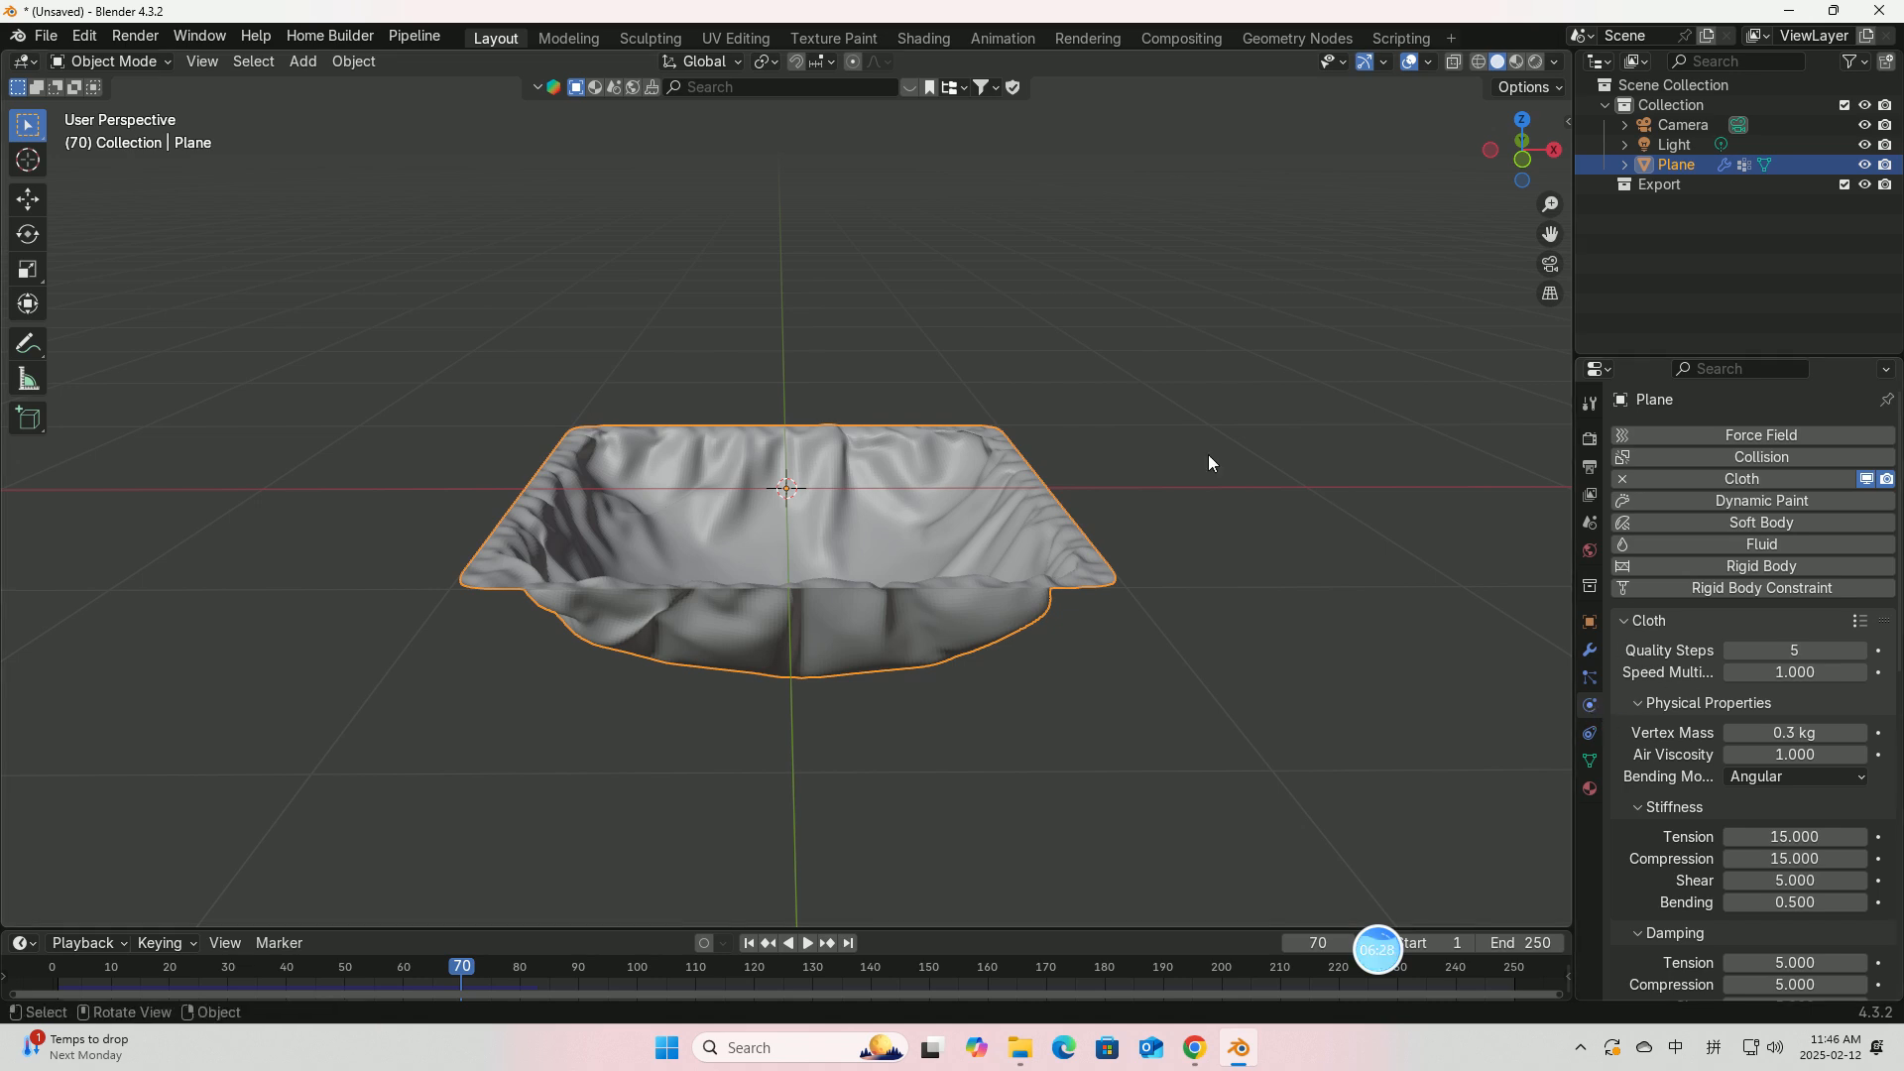
scroll(1688, 758, "down", 20)
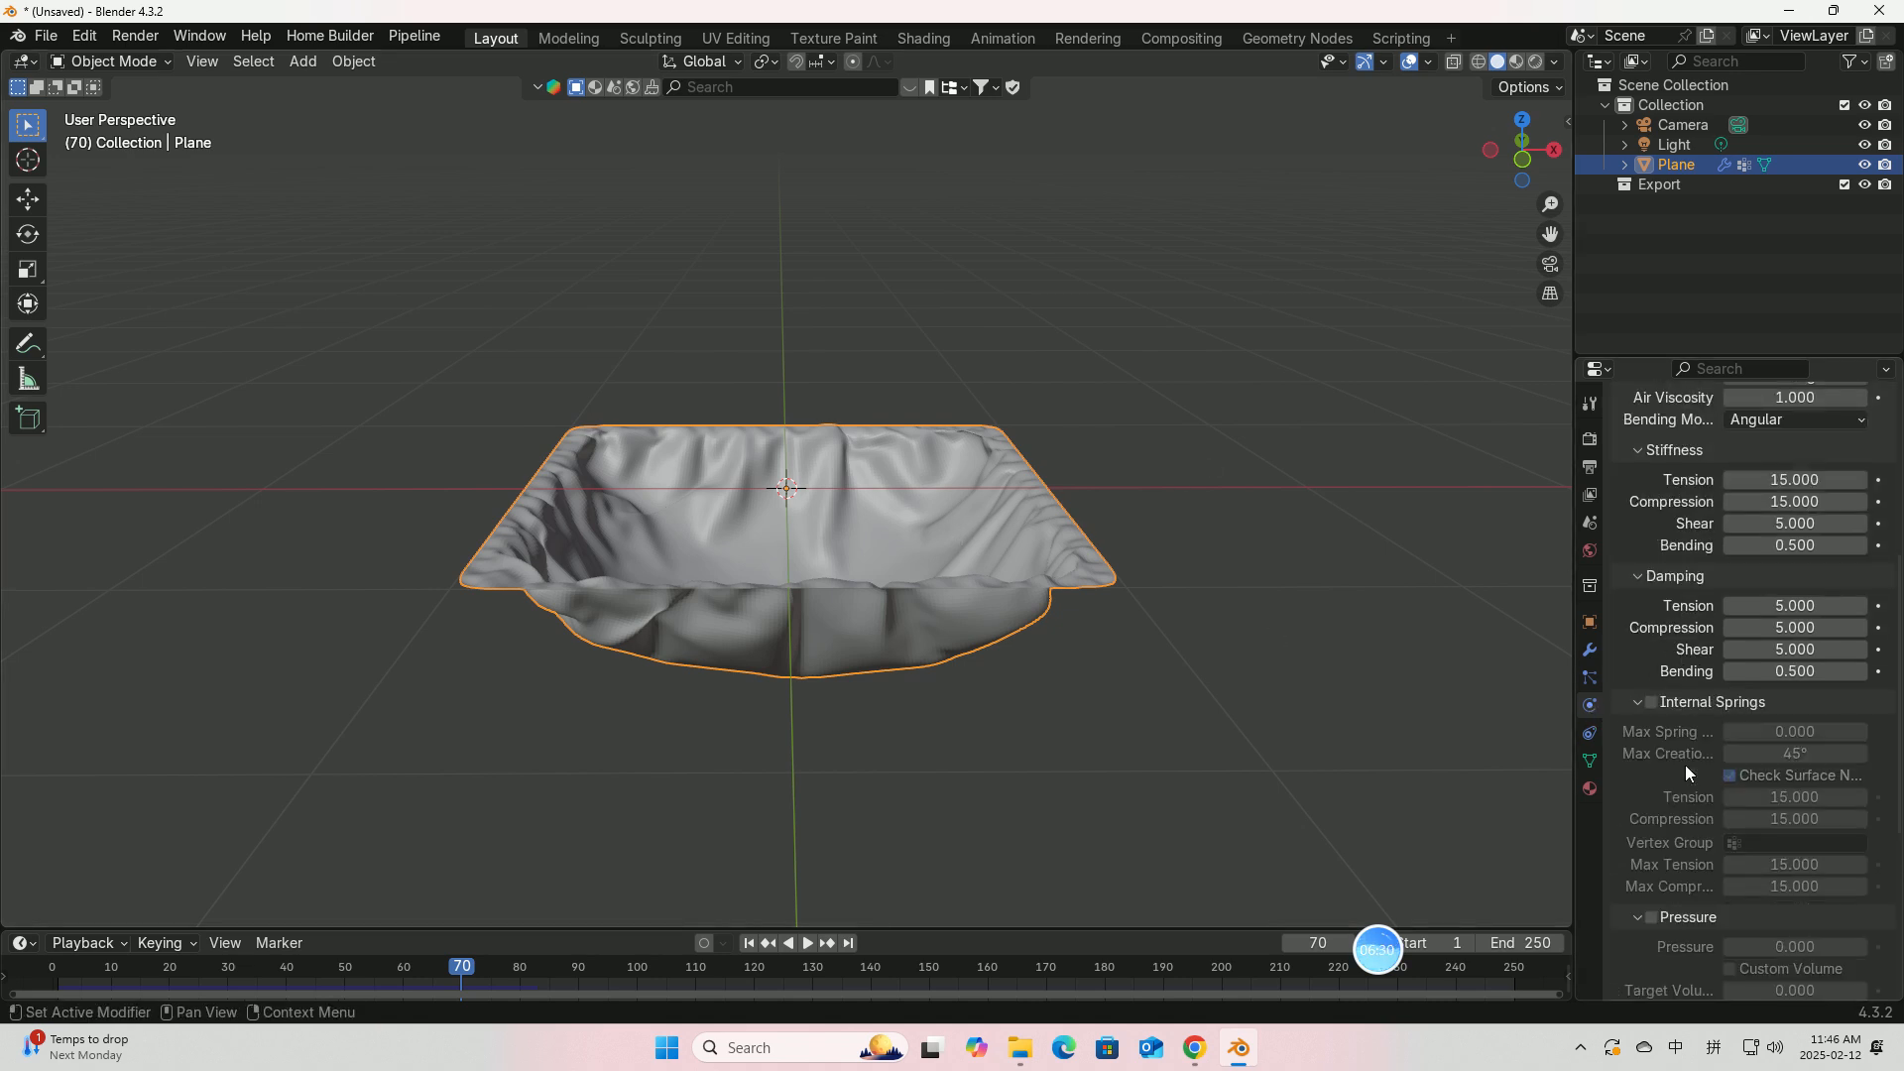
left_click(1675, 736)
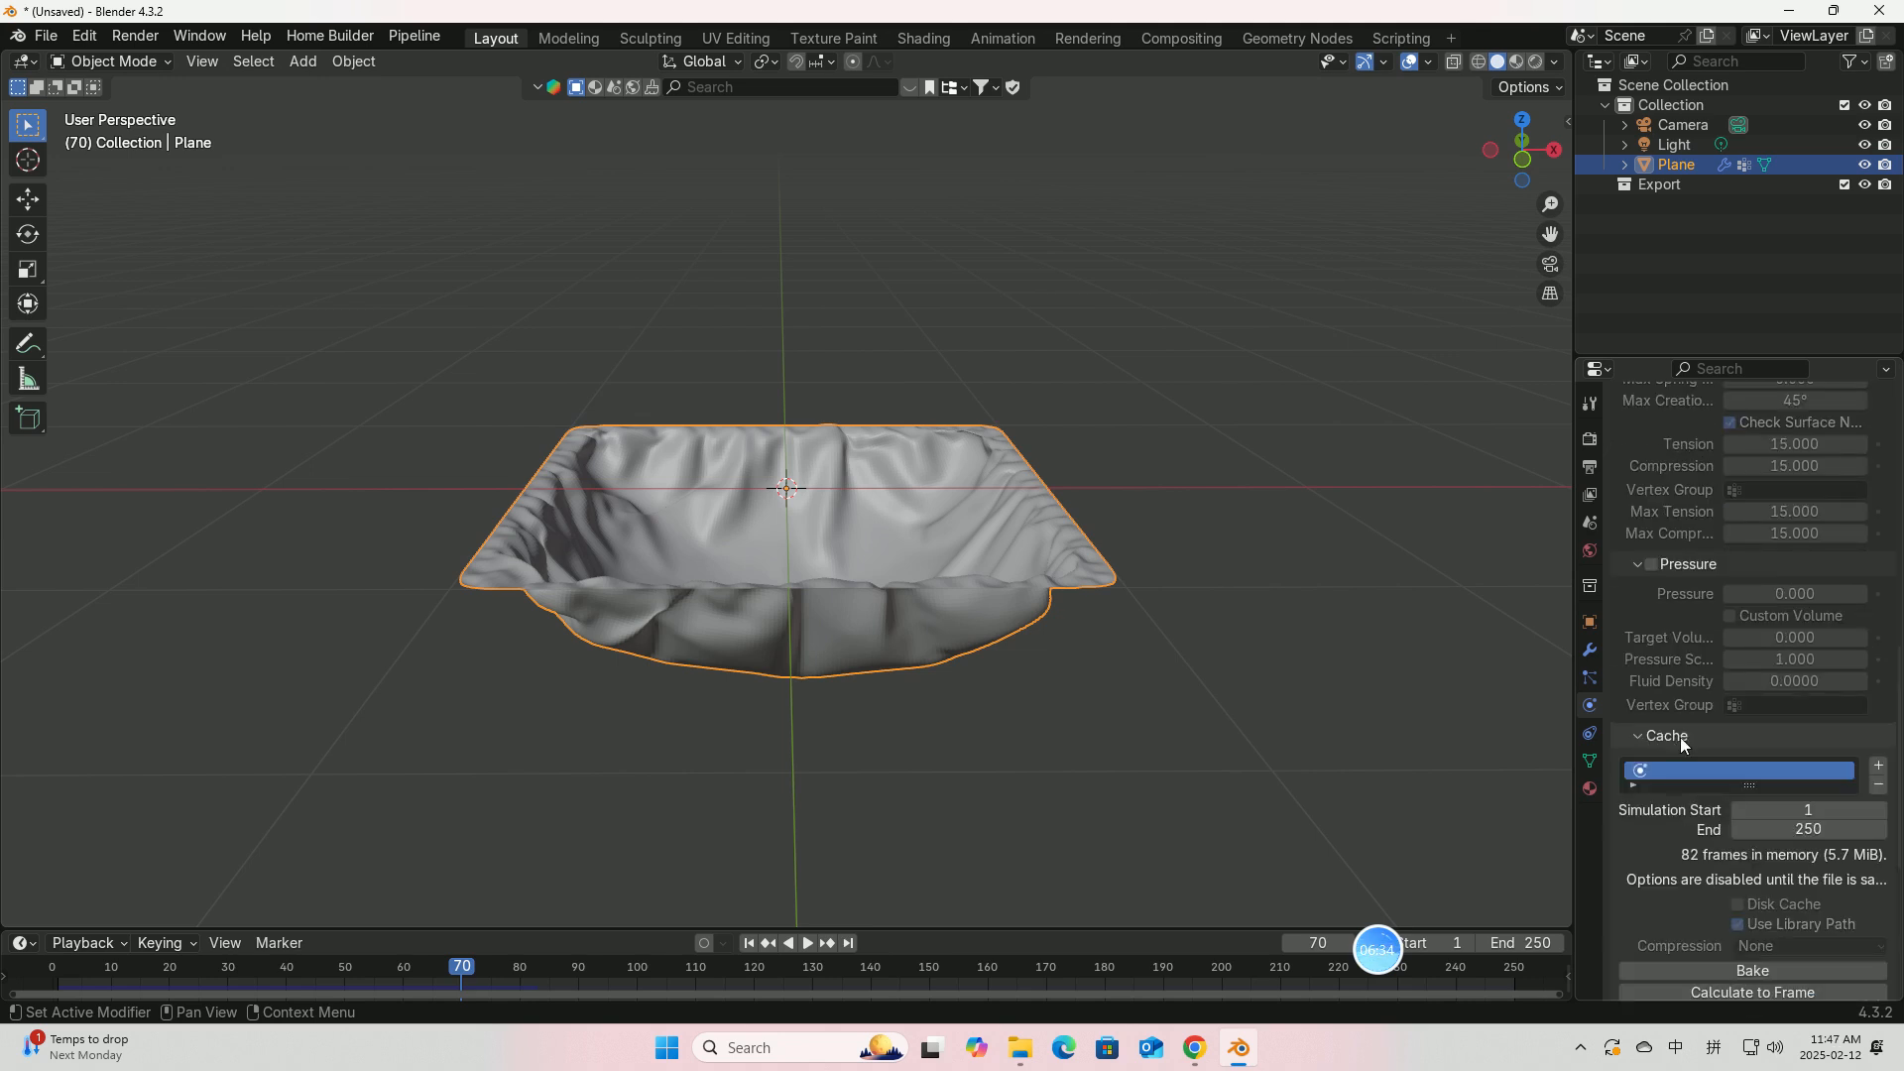
left_click(1808, 829)
key("BackSpace")
type("200")
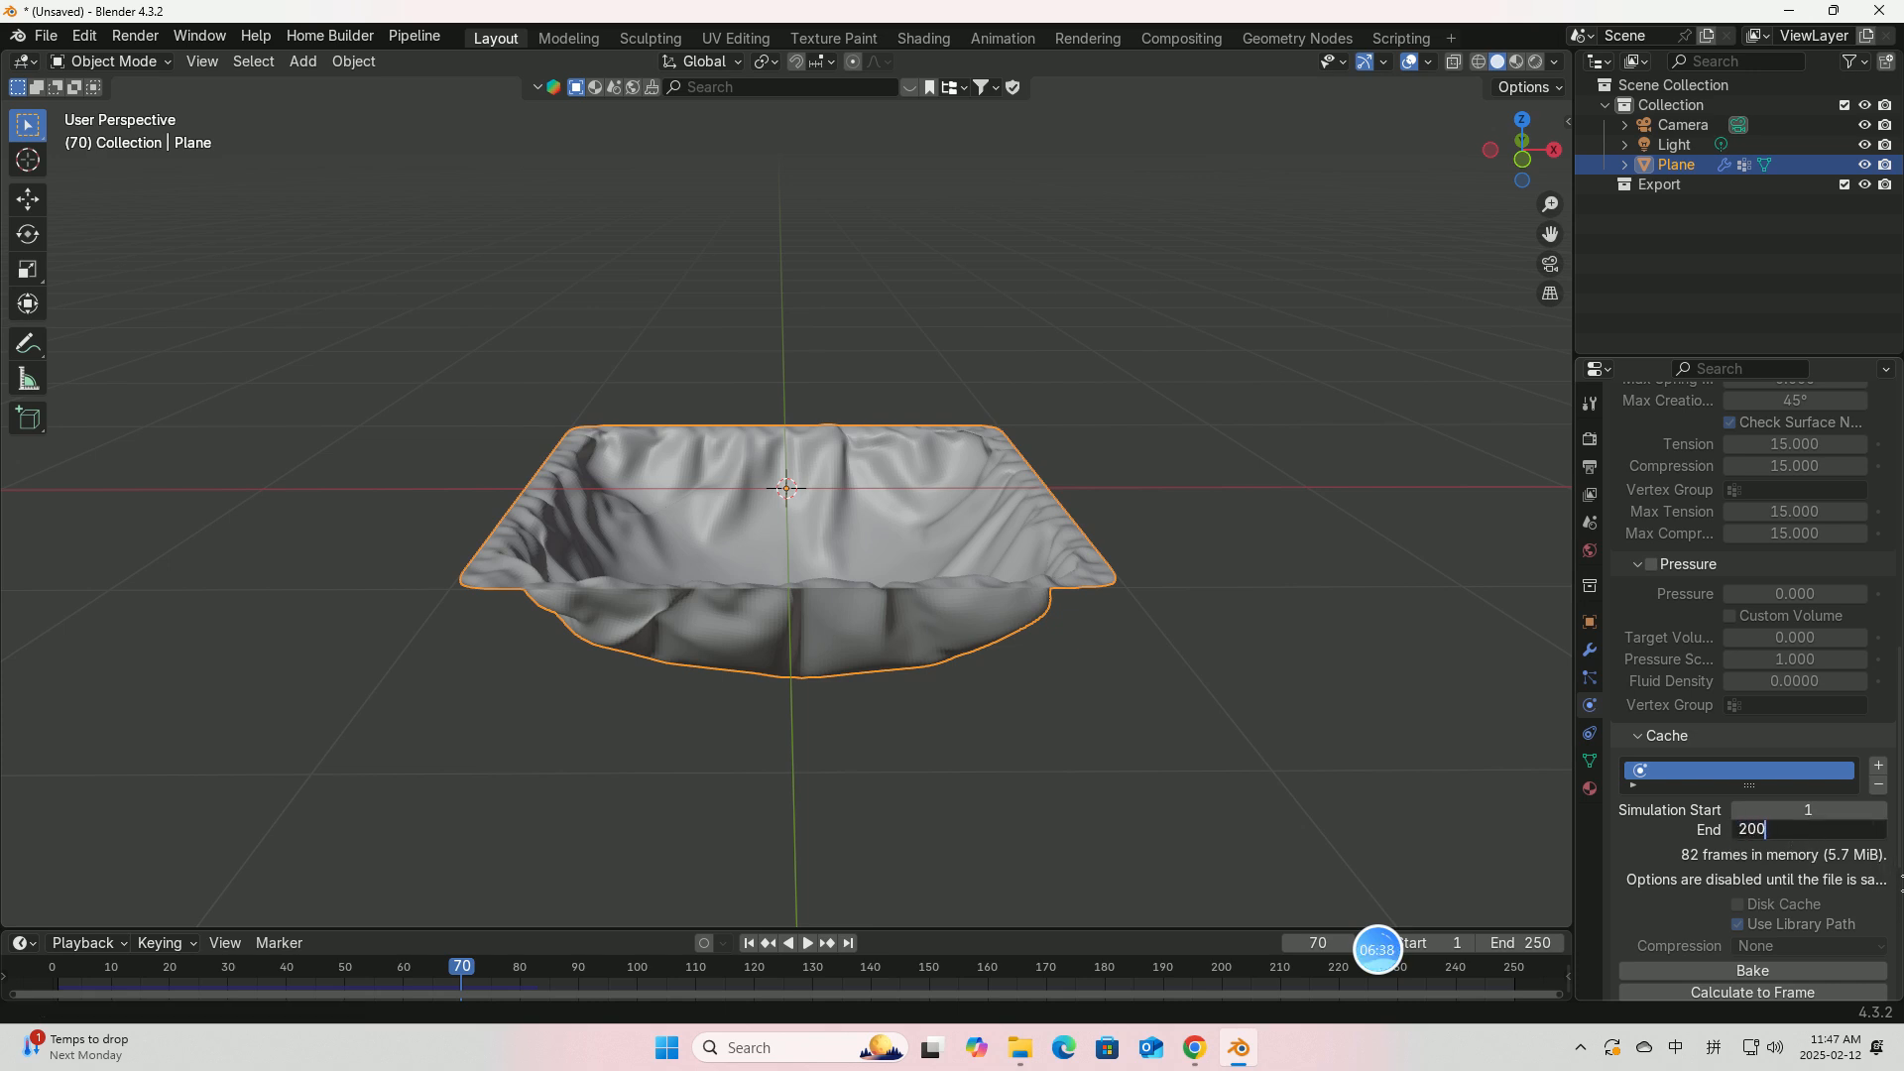
key("Return")
Step: Set the scene's end frame to 200 and return the timeline to frame 1
left_click(1524, 943)
key("BackSpace")
type("200")
key("Return")
scroll(1729, 933, "down", 2)
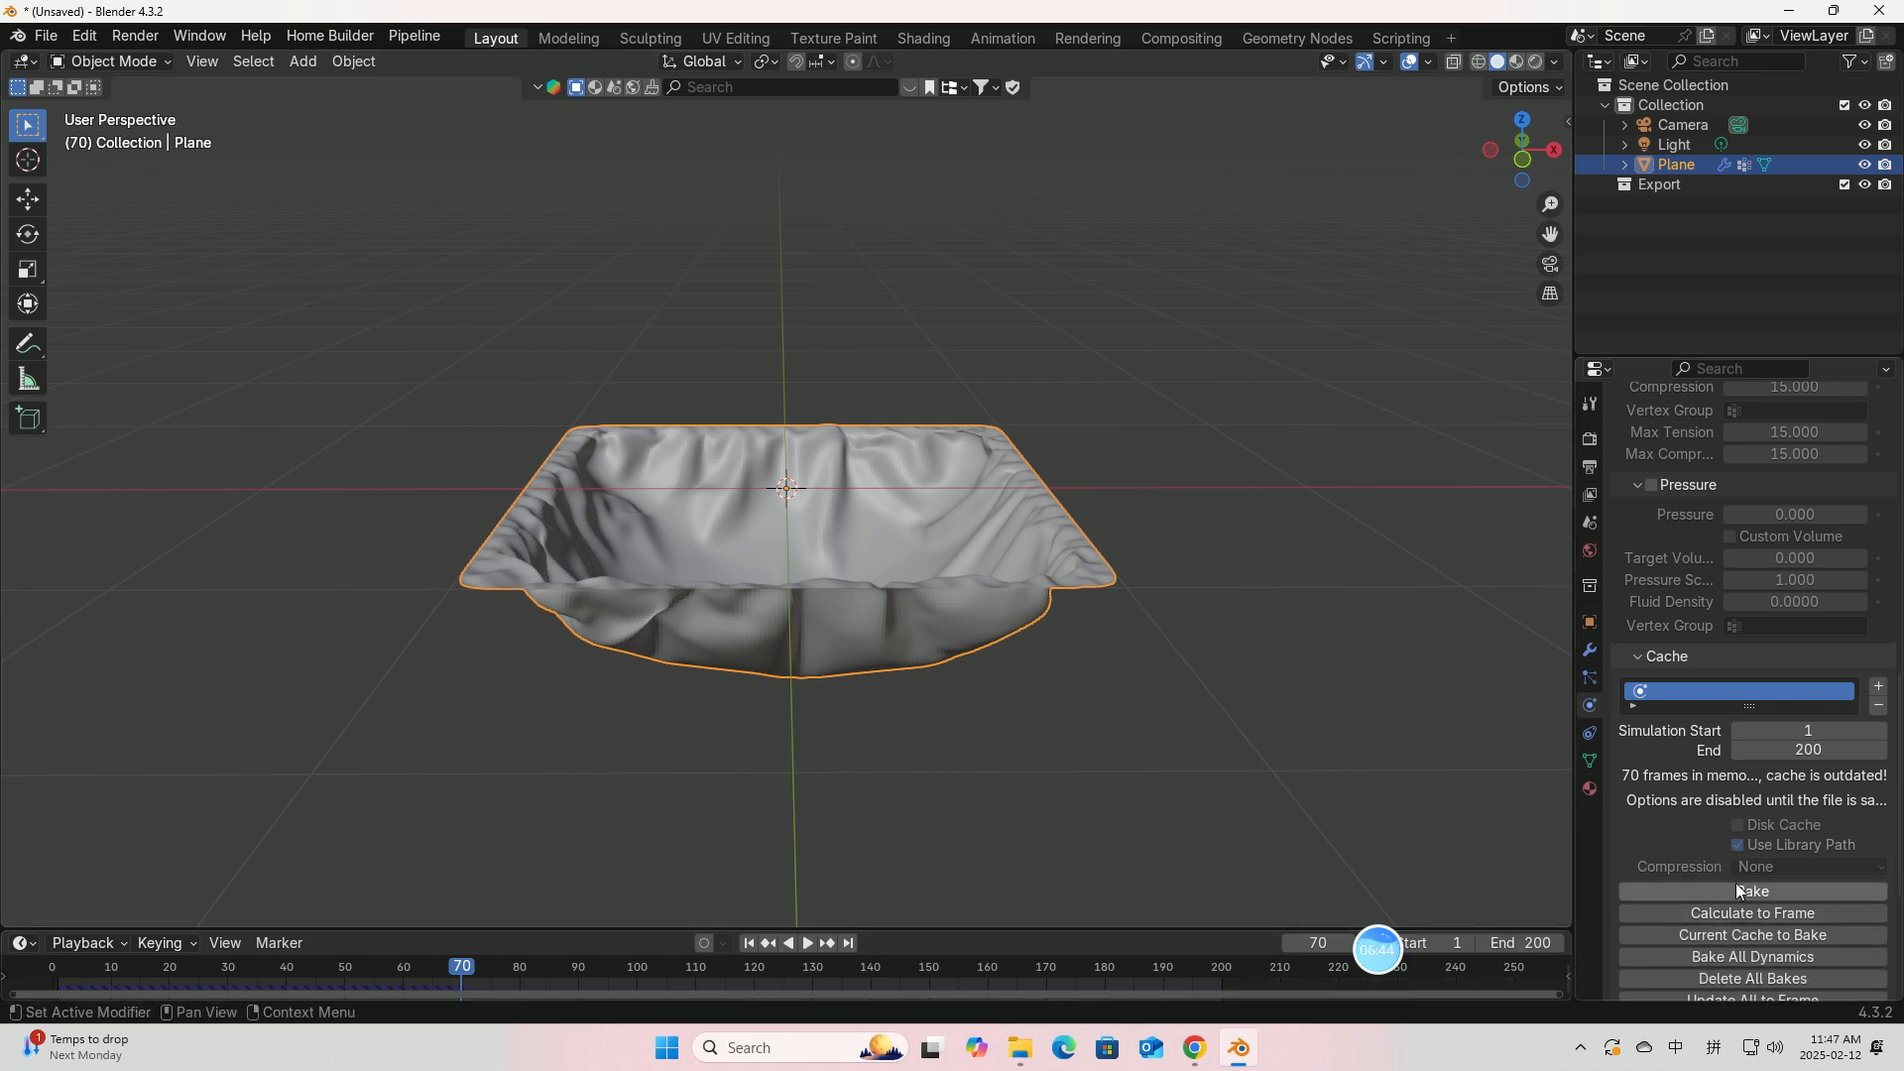
left_click(748, 943)
Step: Save the project as class.blend in the Downloads folder, switching the keyboard input language to US English
left_click(40, 39)
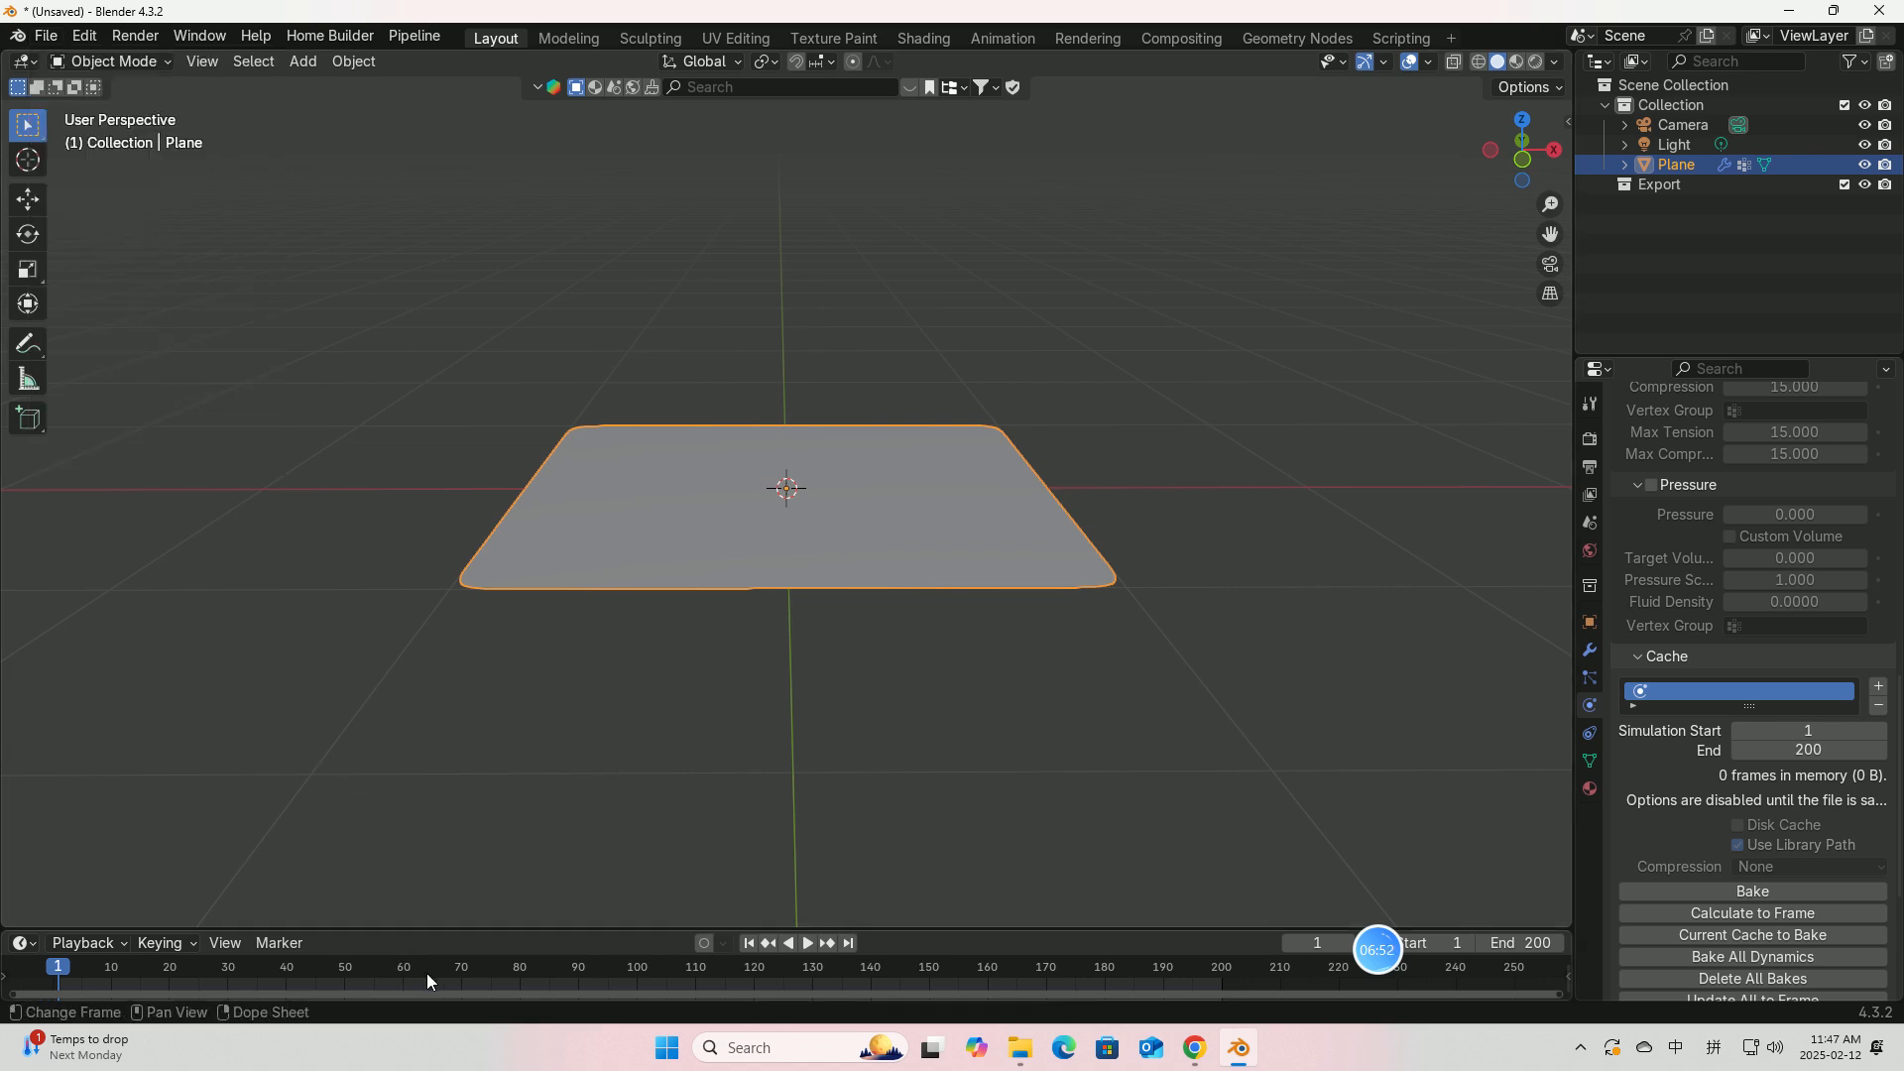
left_click(44, 37)
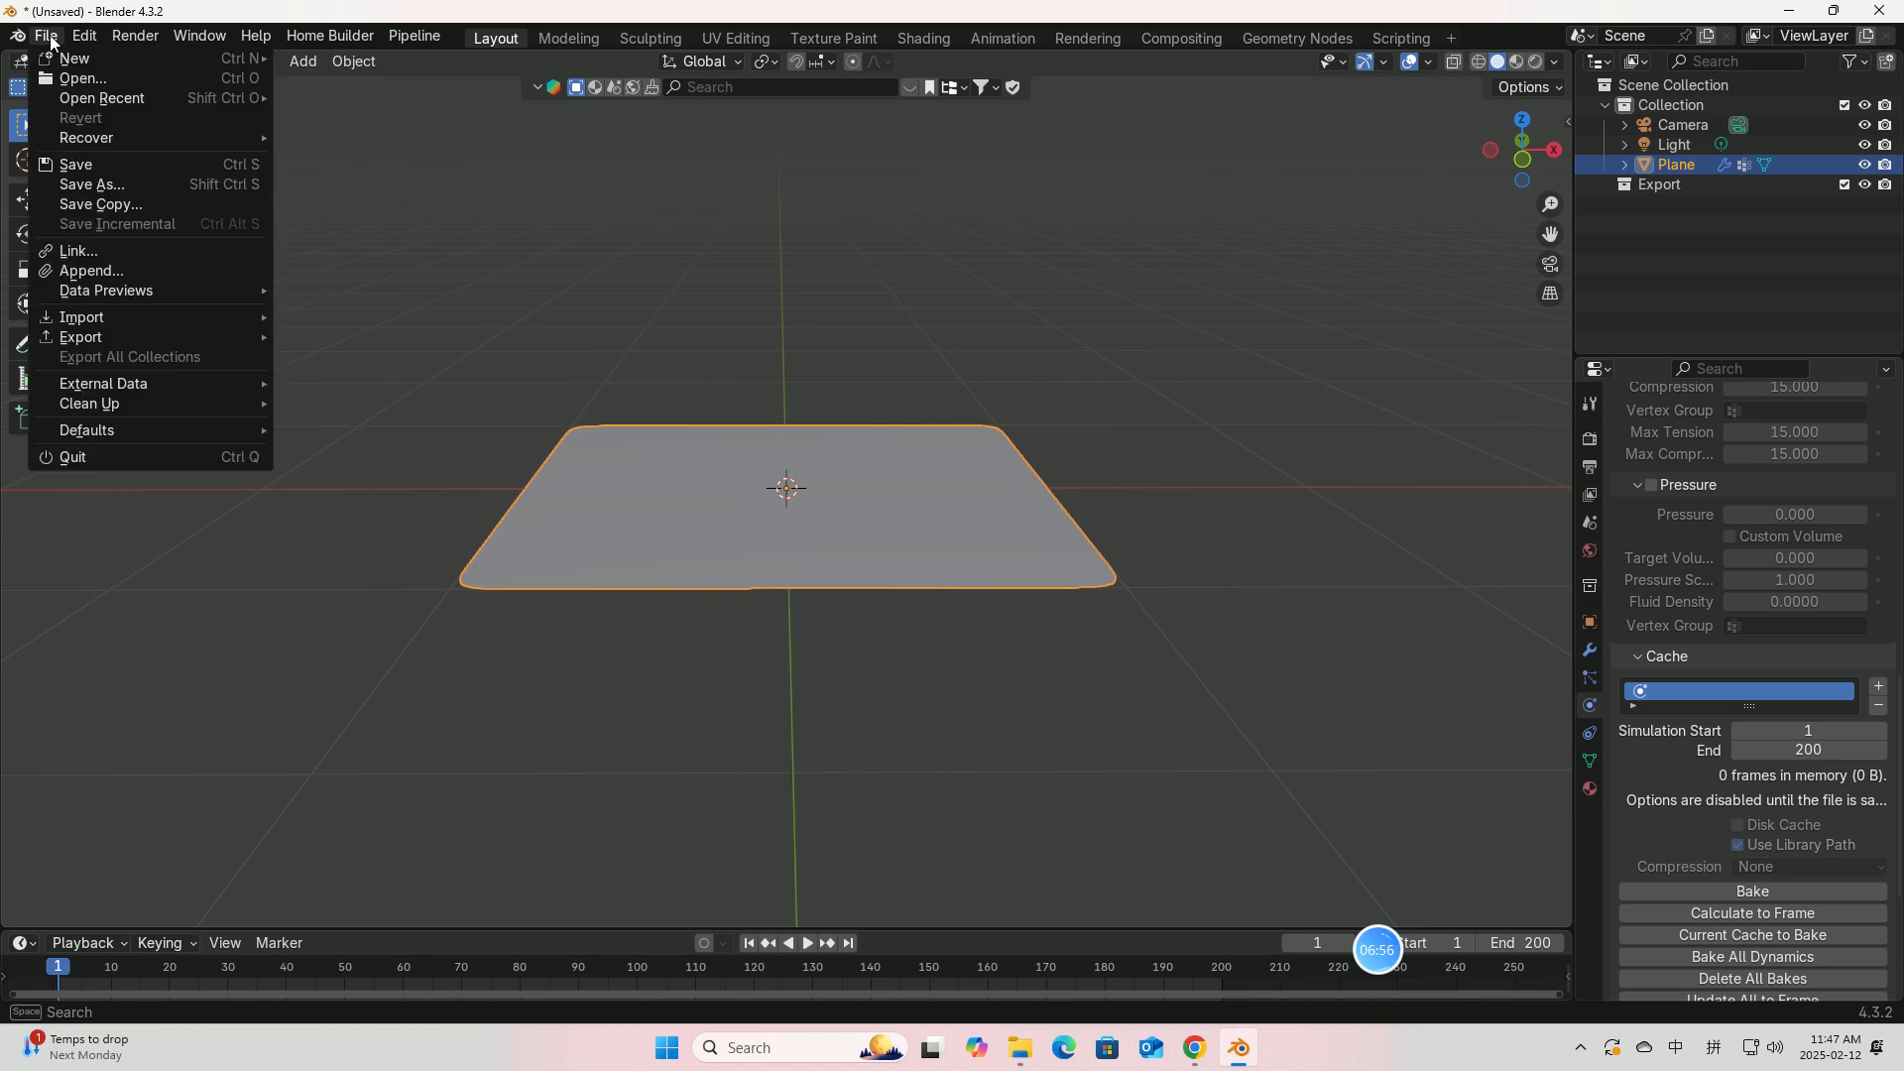
left_click(84, 164)
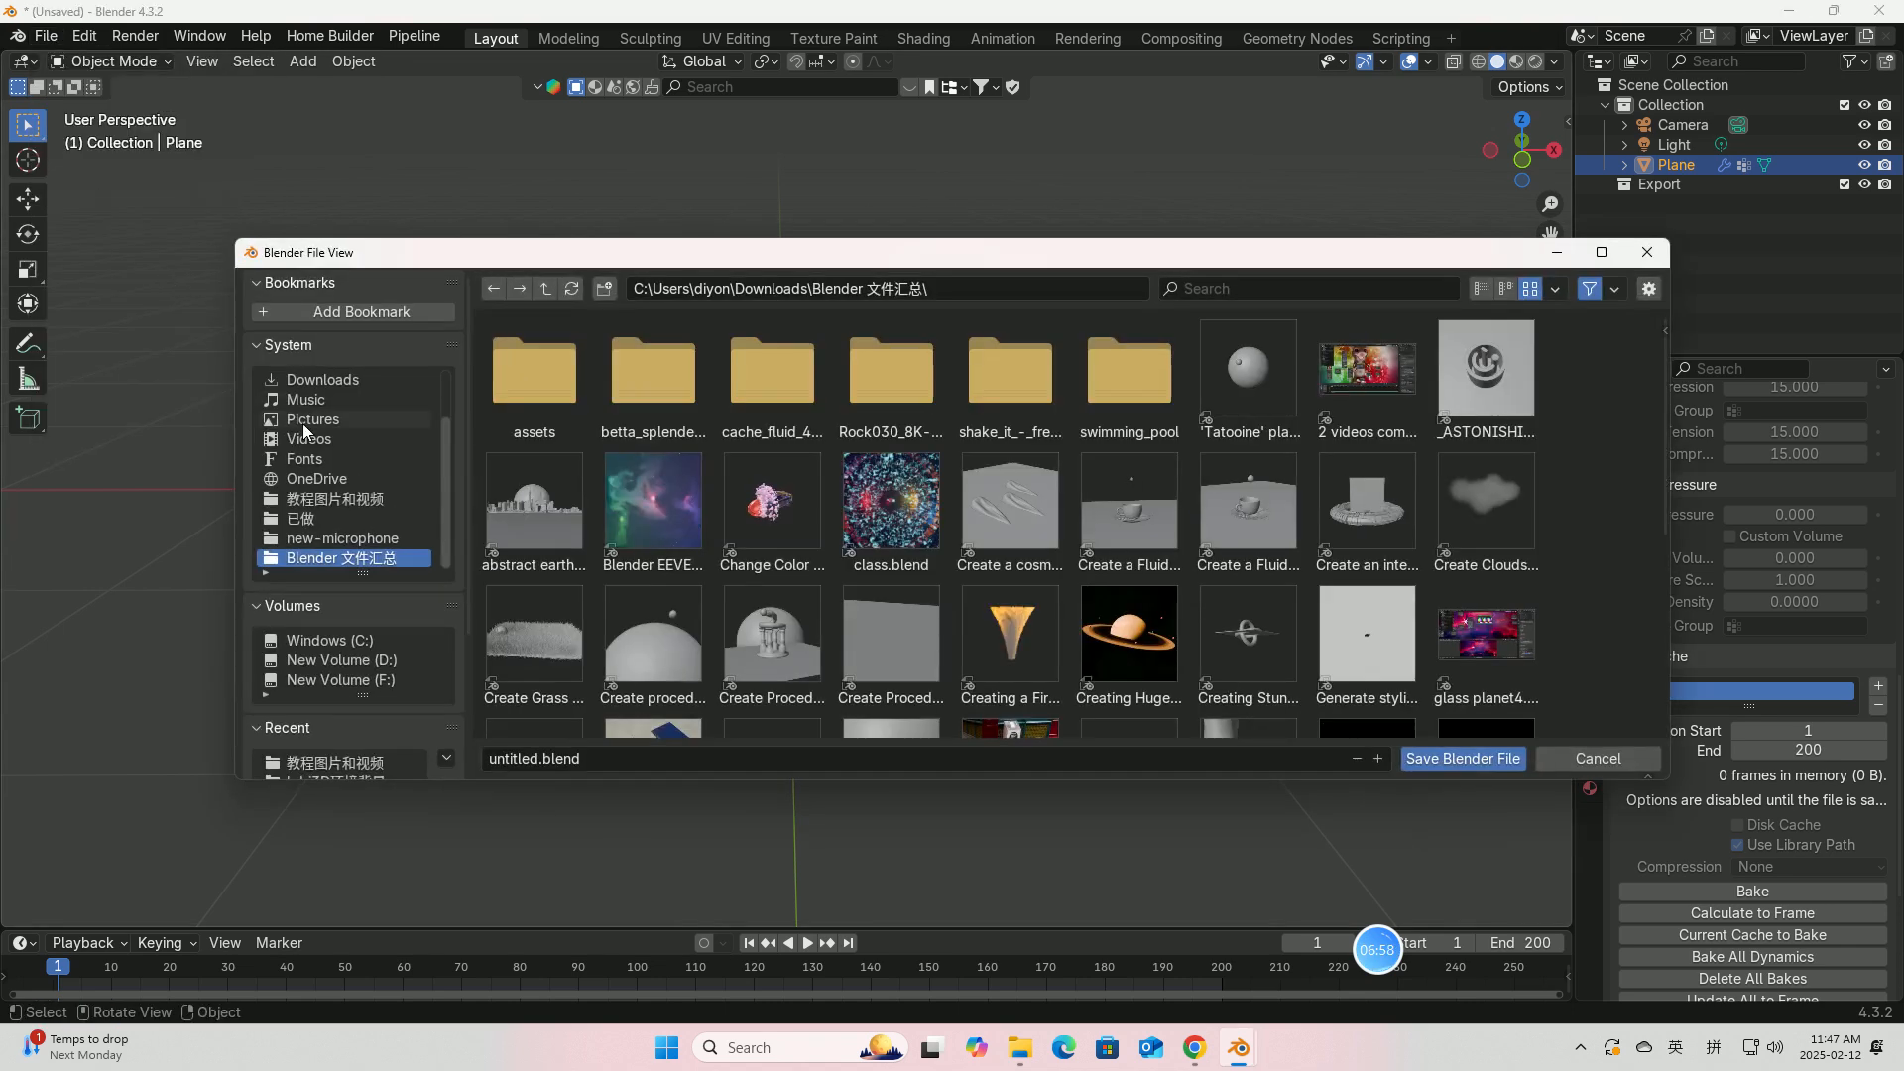
left_click(336, 381)
left_click(544, 760)
type("class")
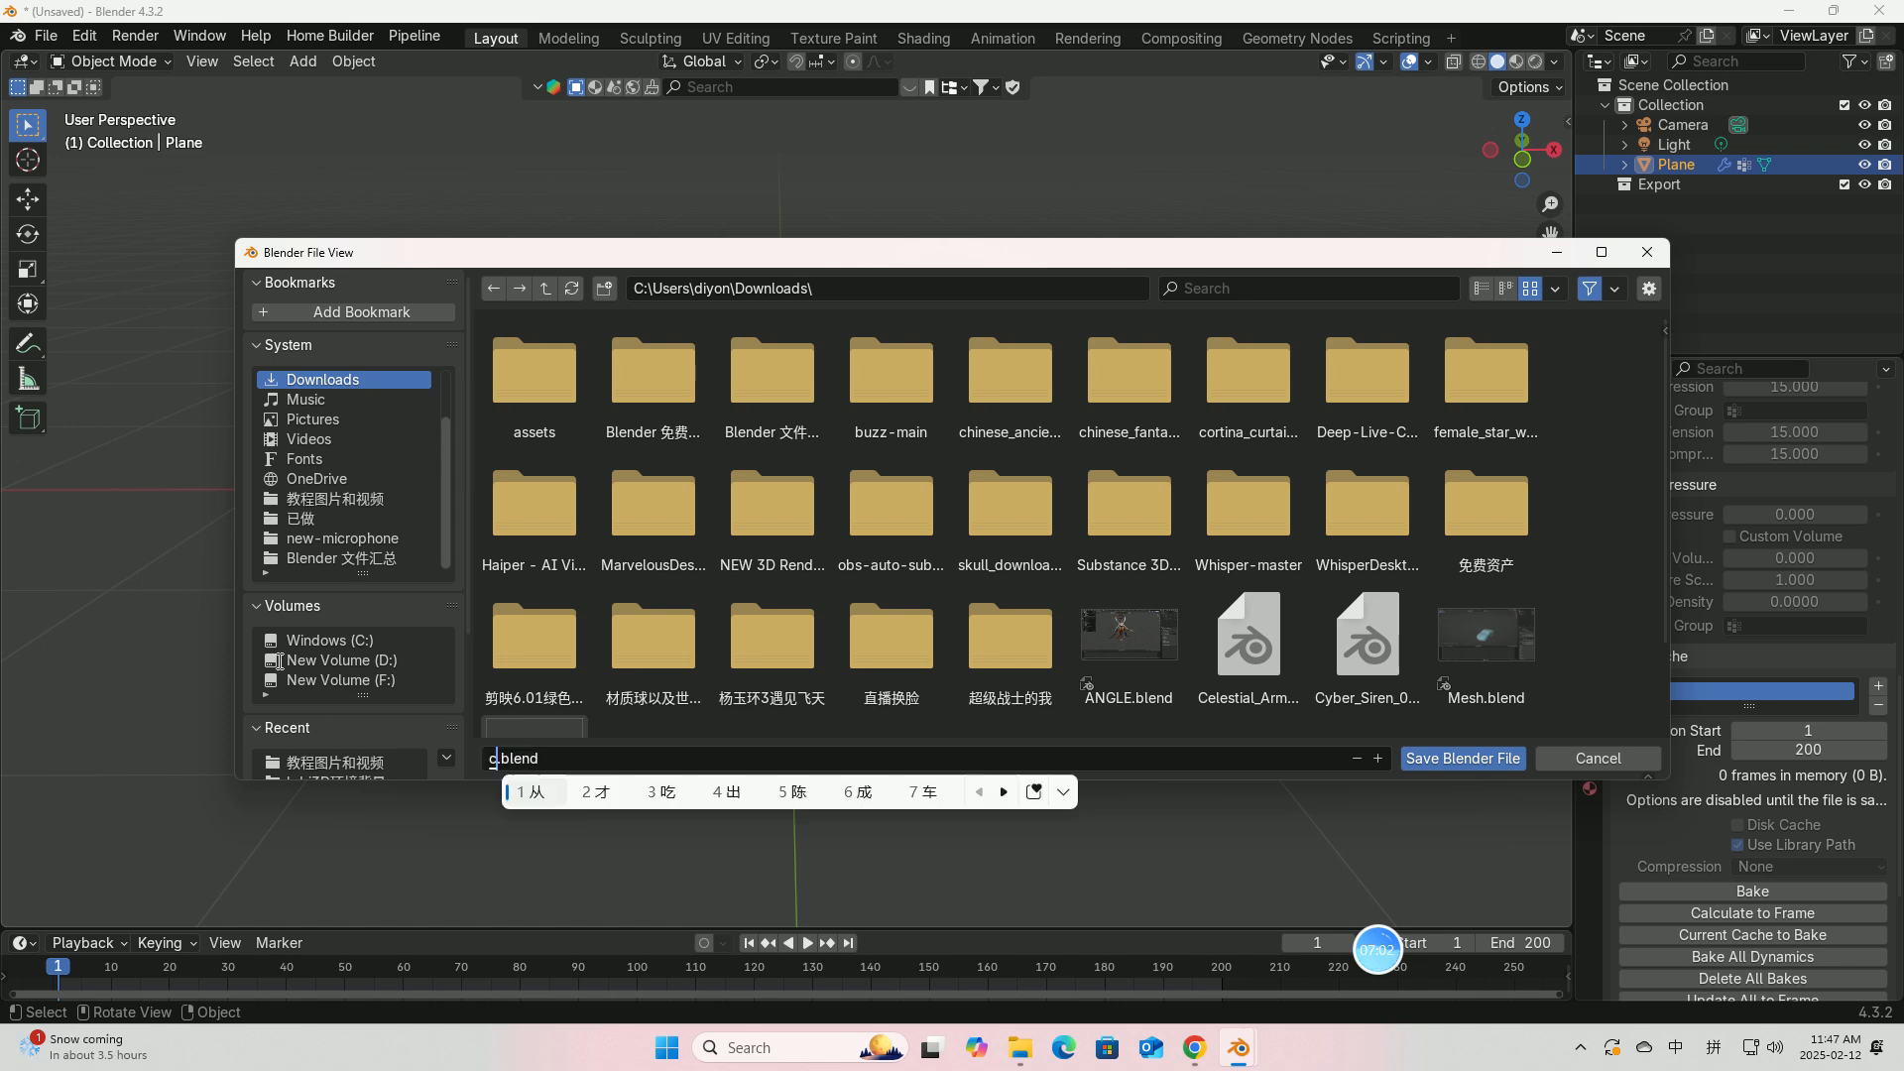
key("shift")
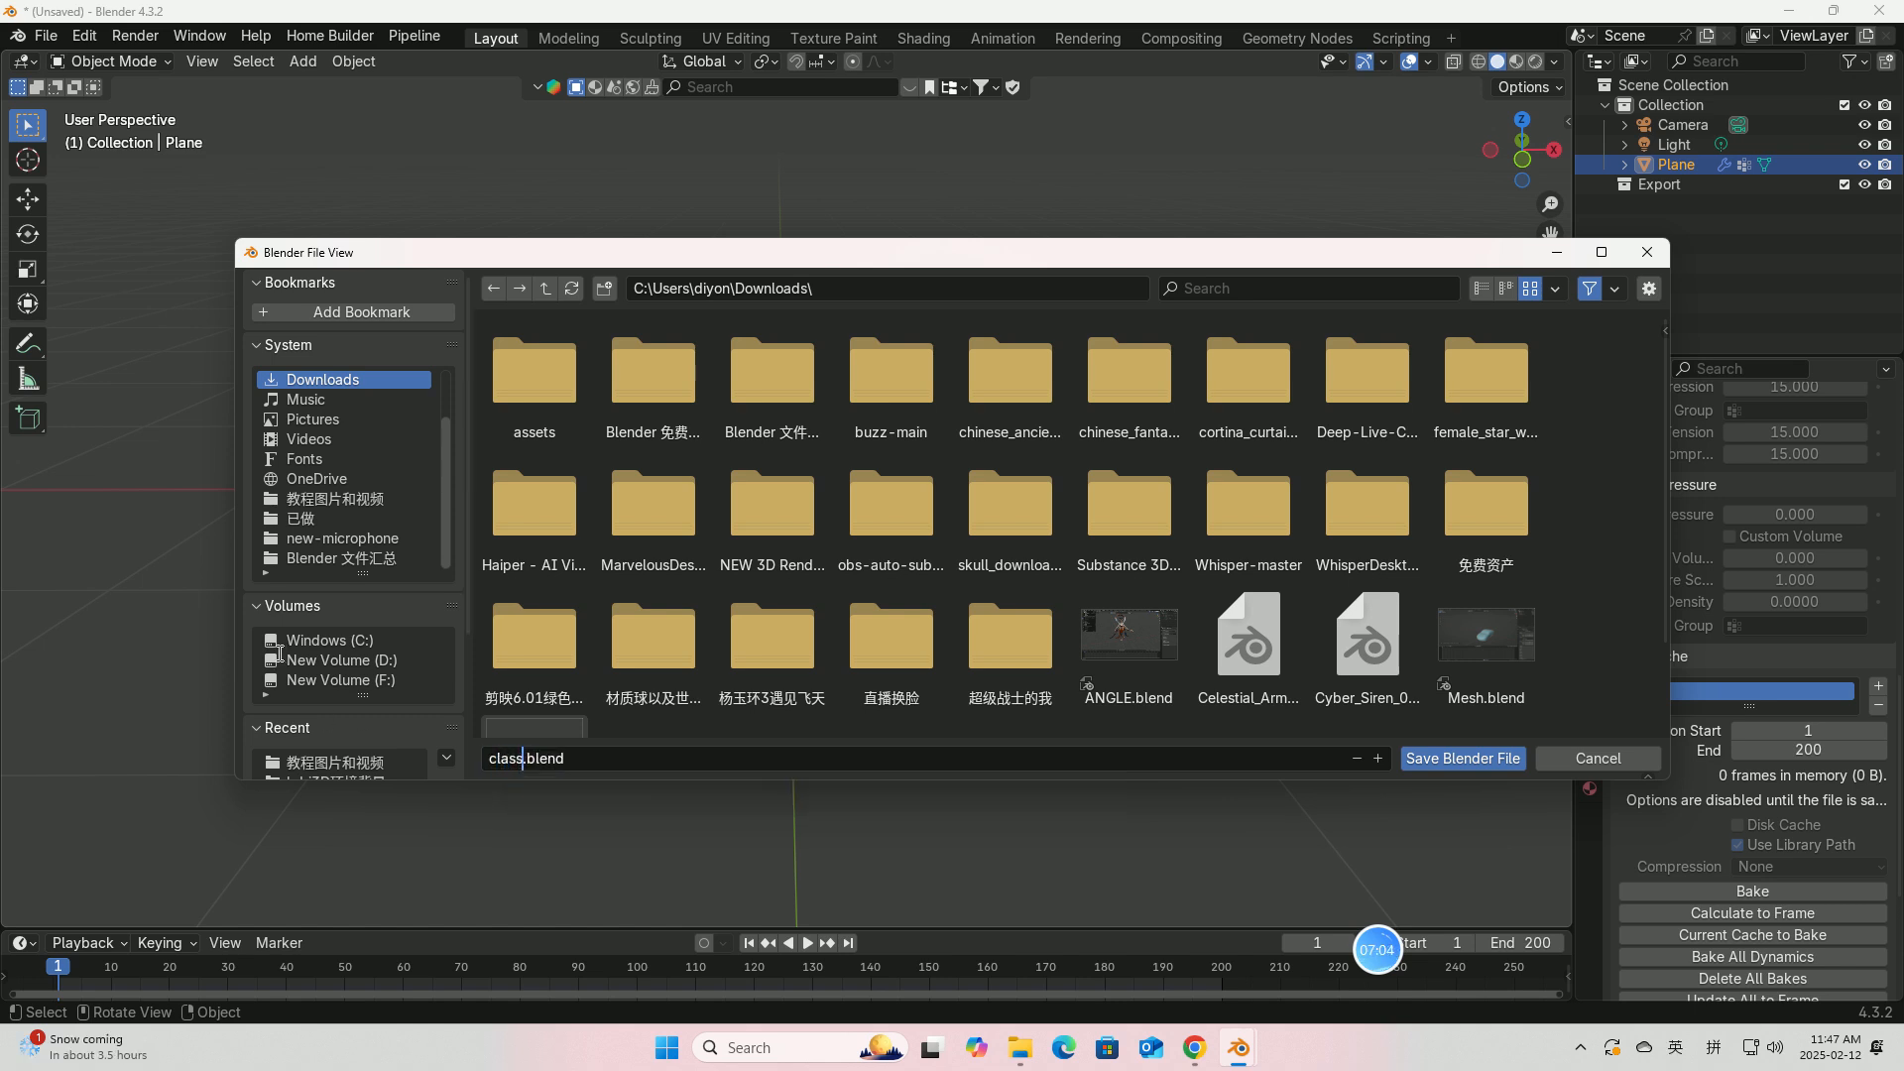
left_click(1712, 1047)
left_click(1634, 827)
left_click(1443, 759)
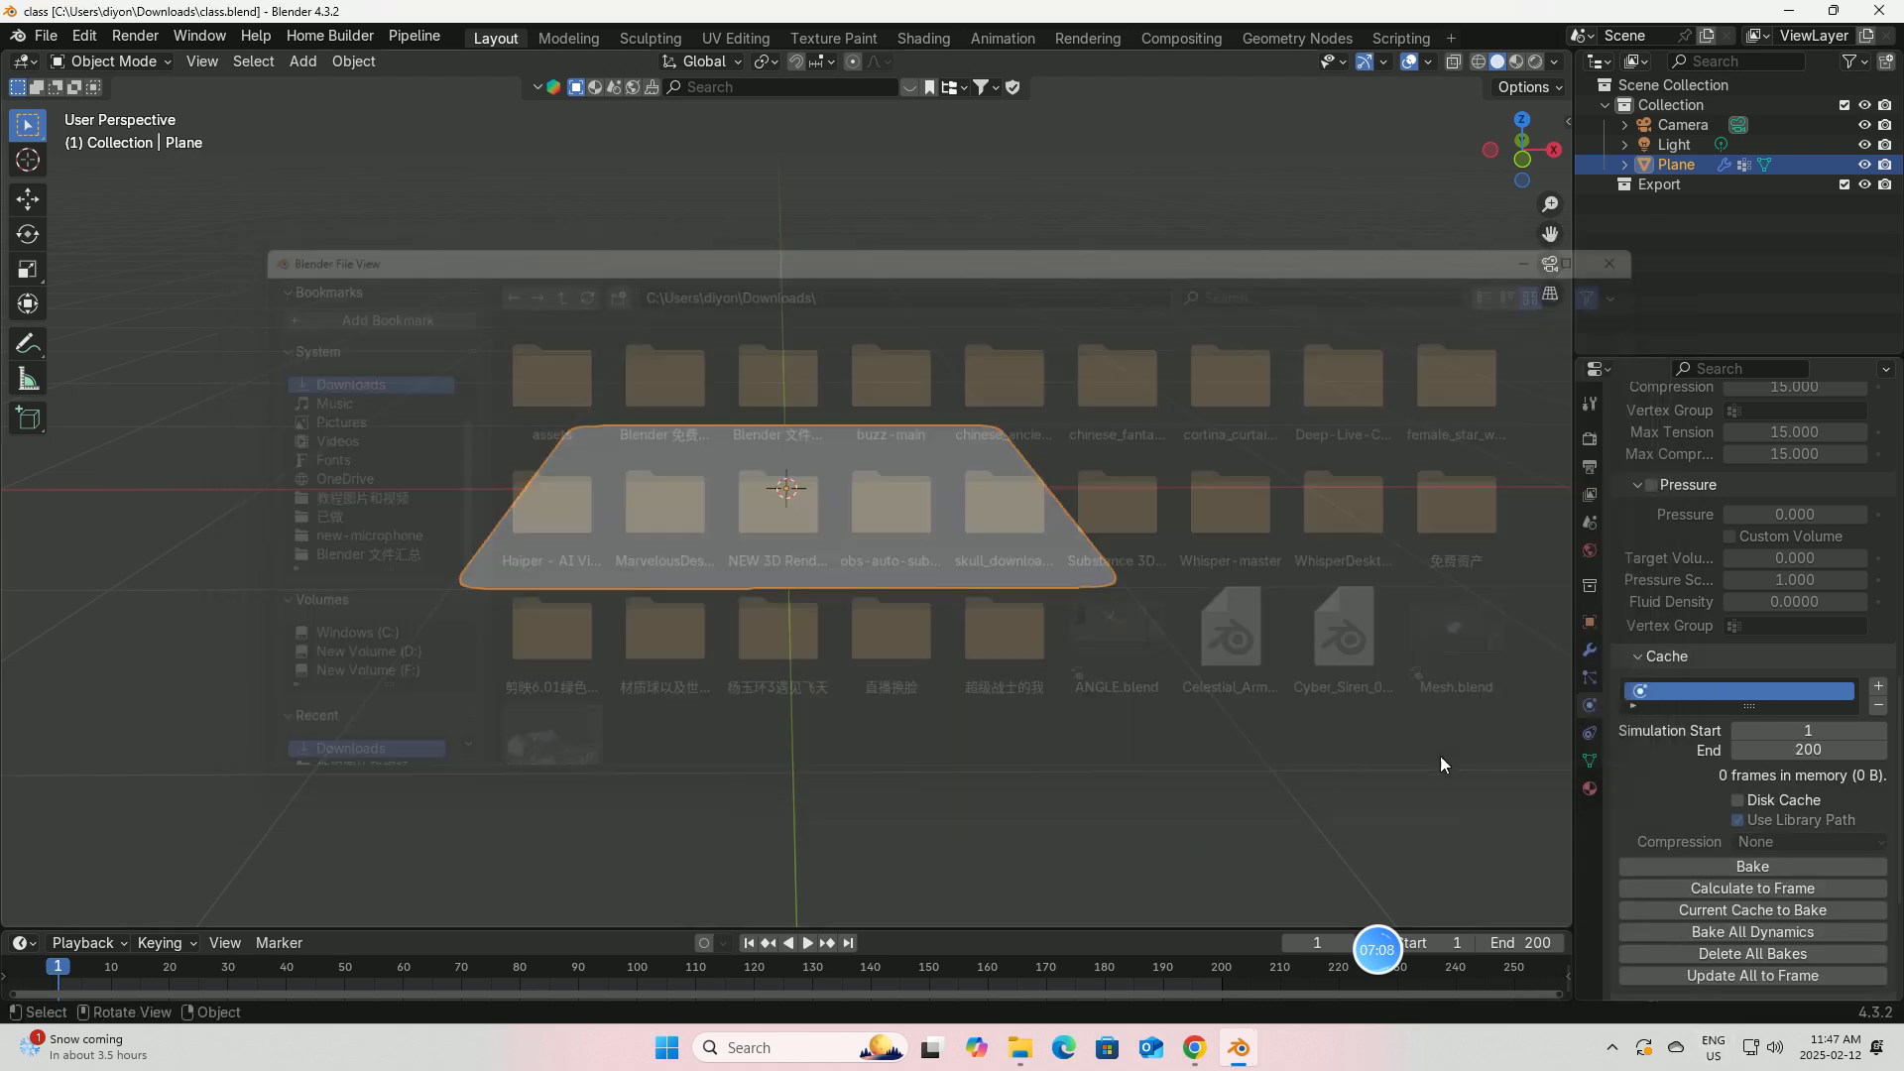
Step: Bake the cloth simulation and play it back, stopping at frame 67
left_click(1739, 869)
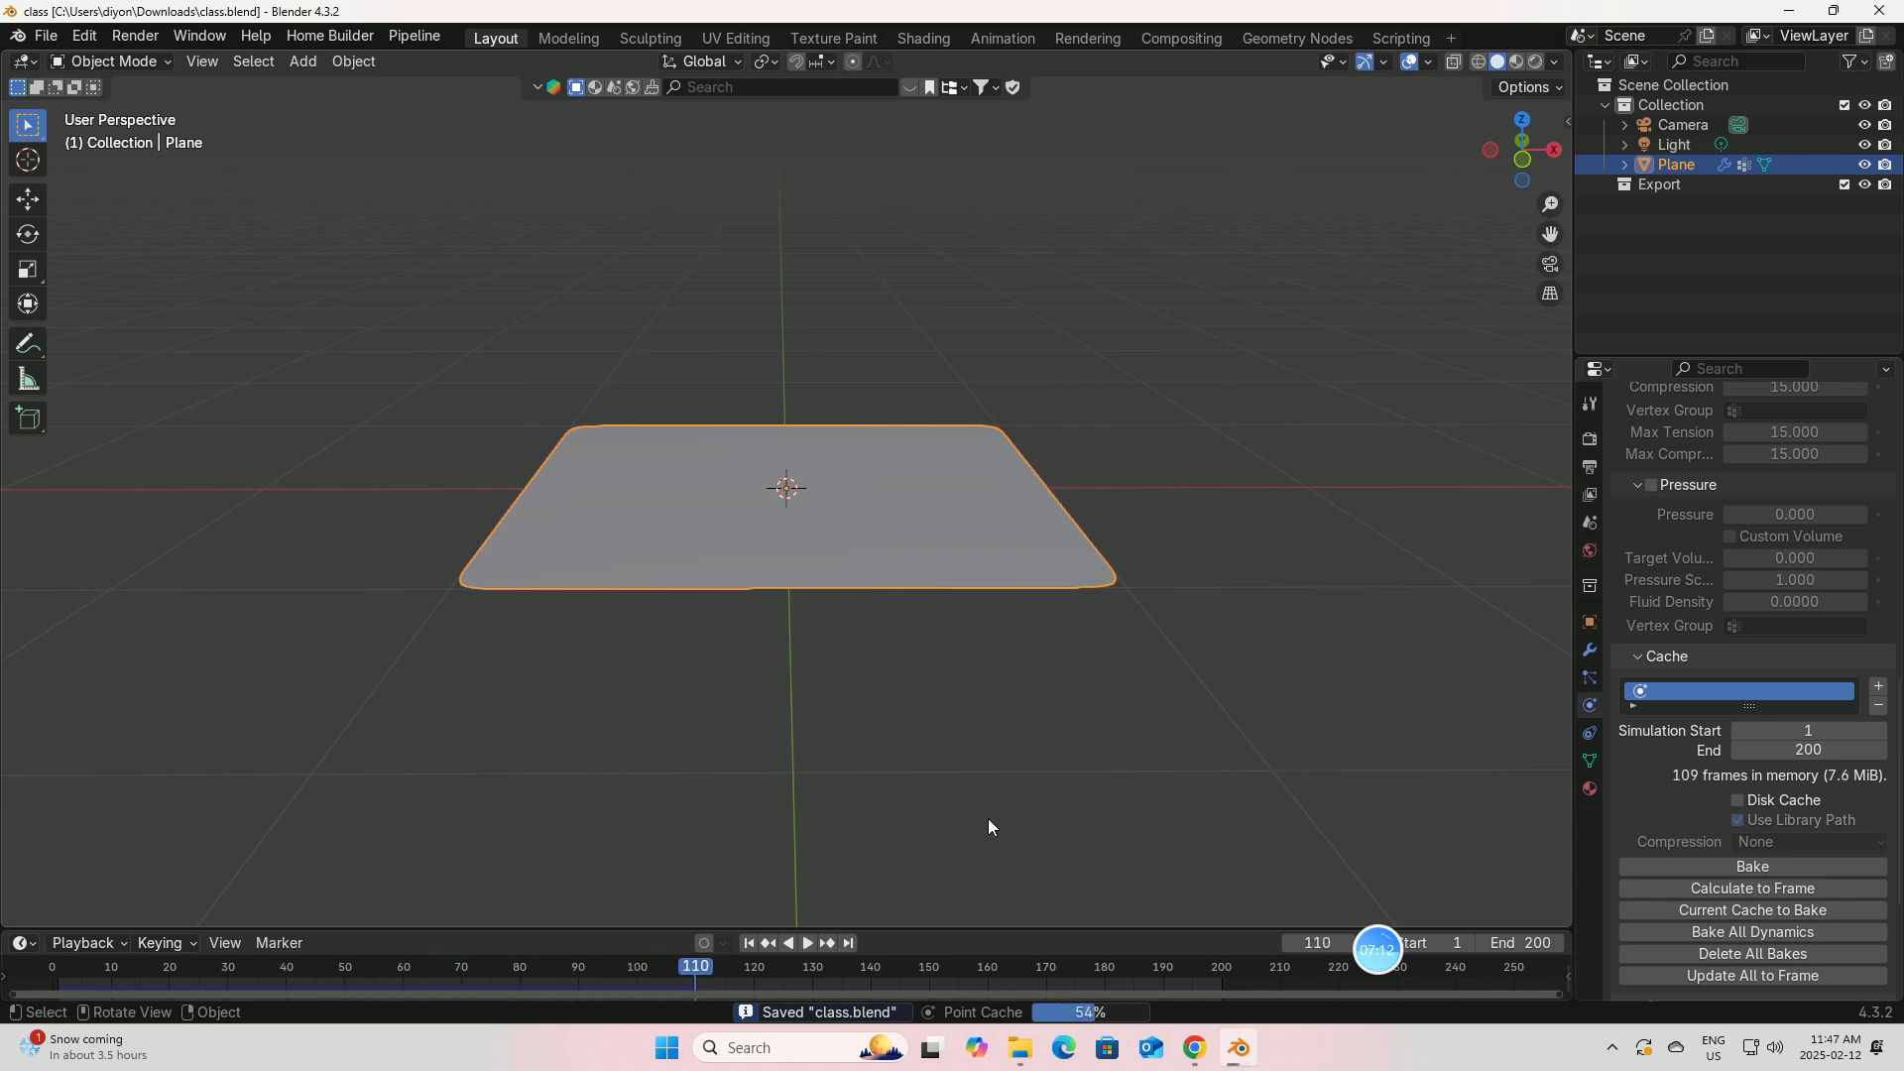
left_click(808, 943)
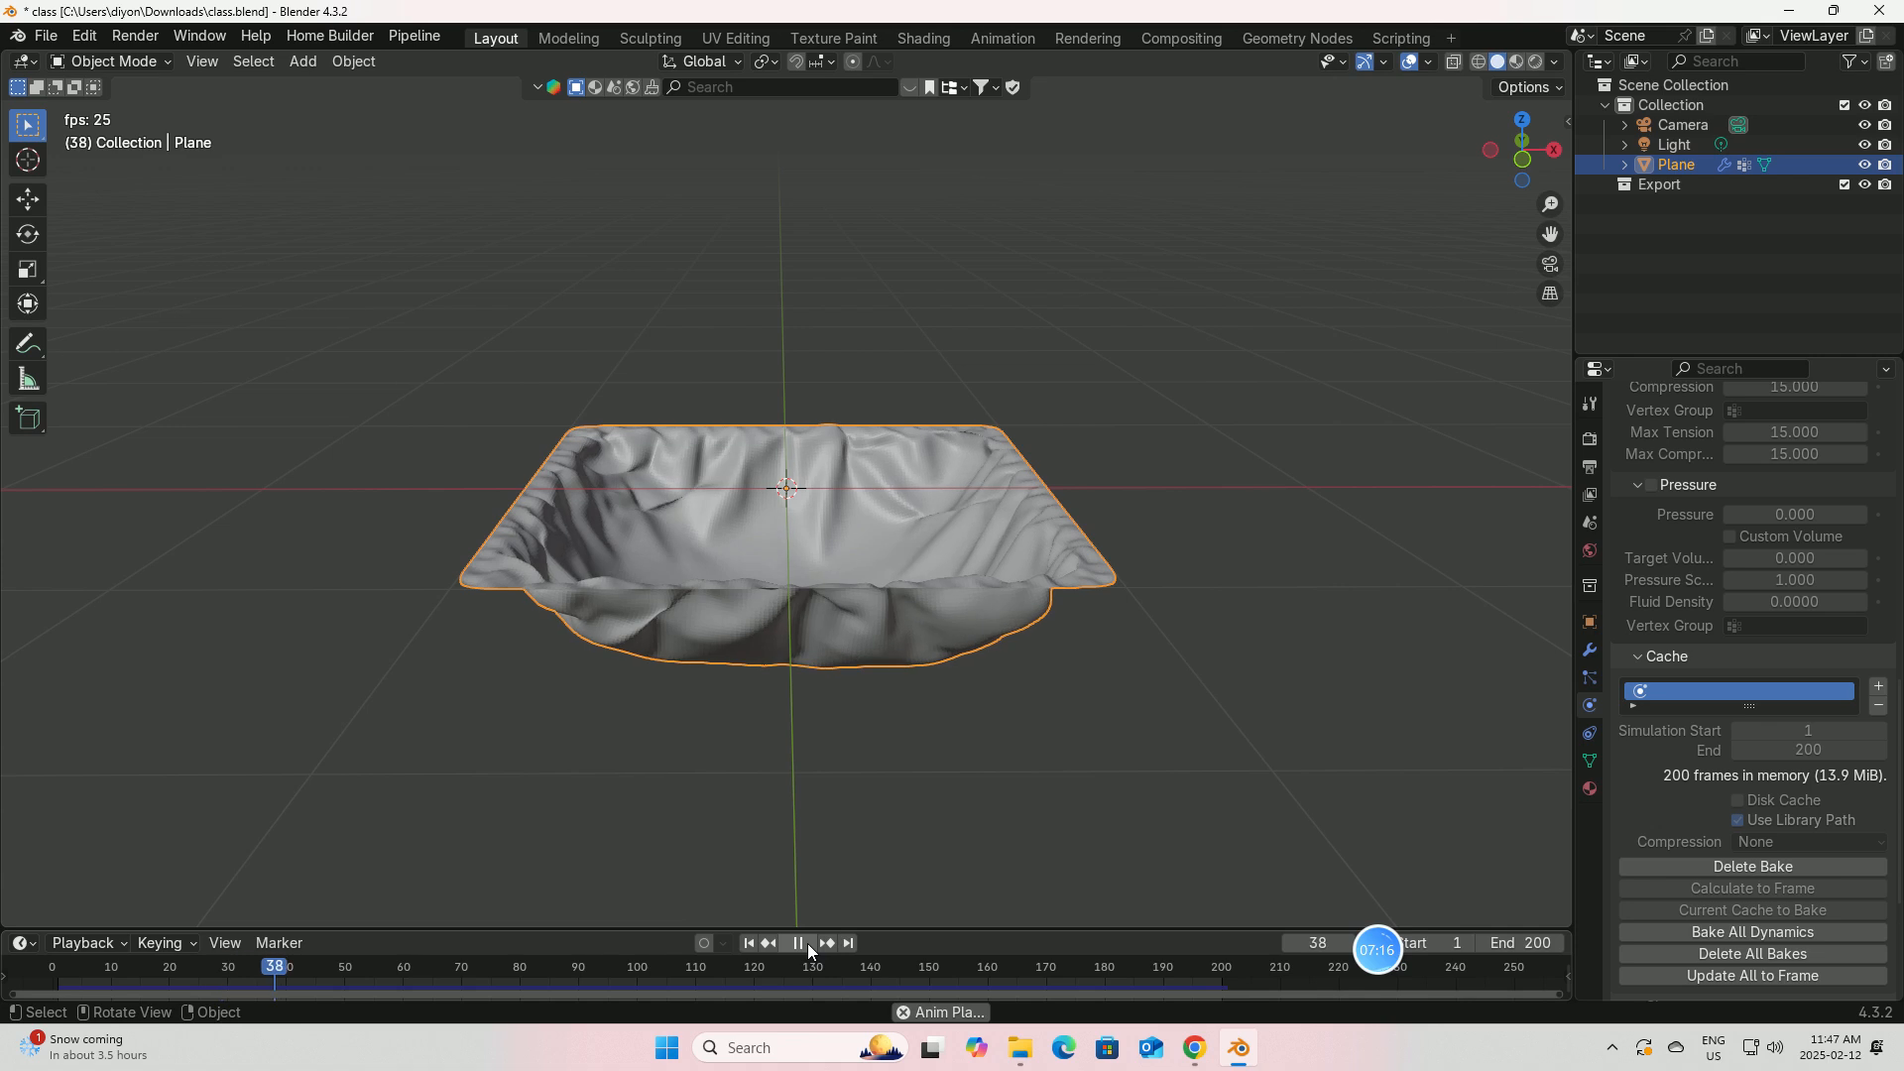
left_click(808, 943)
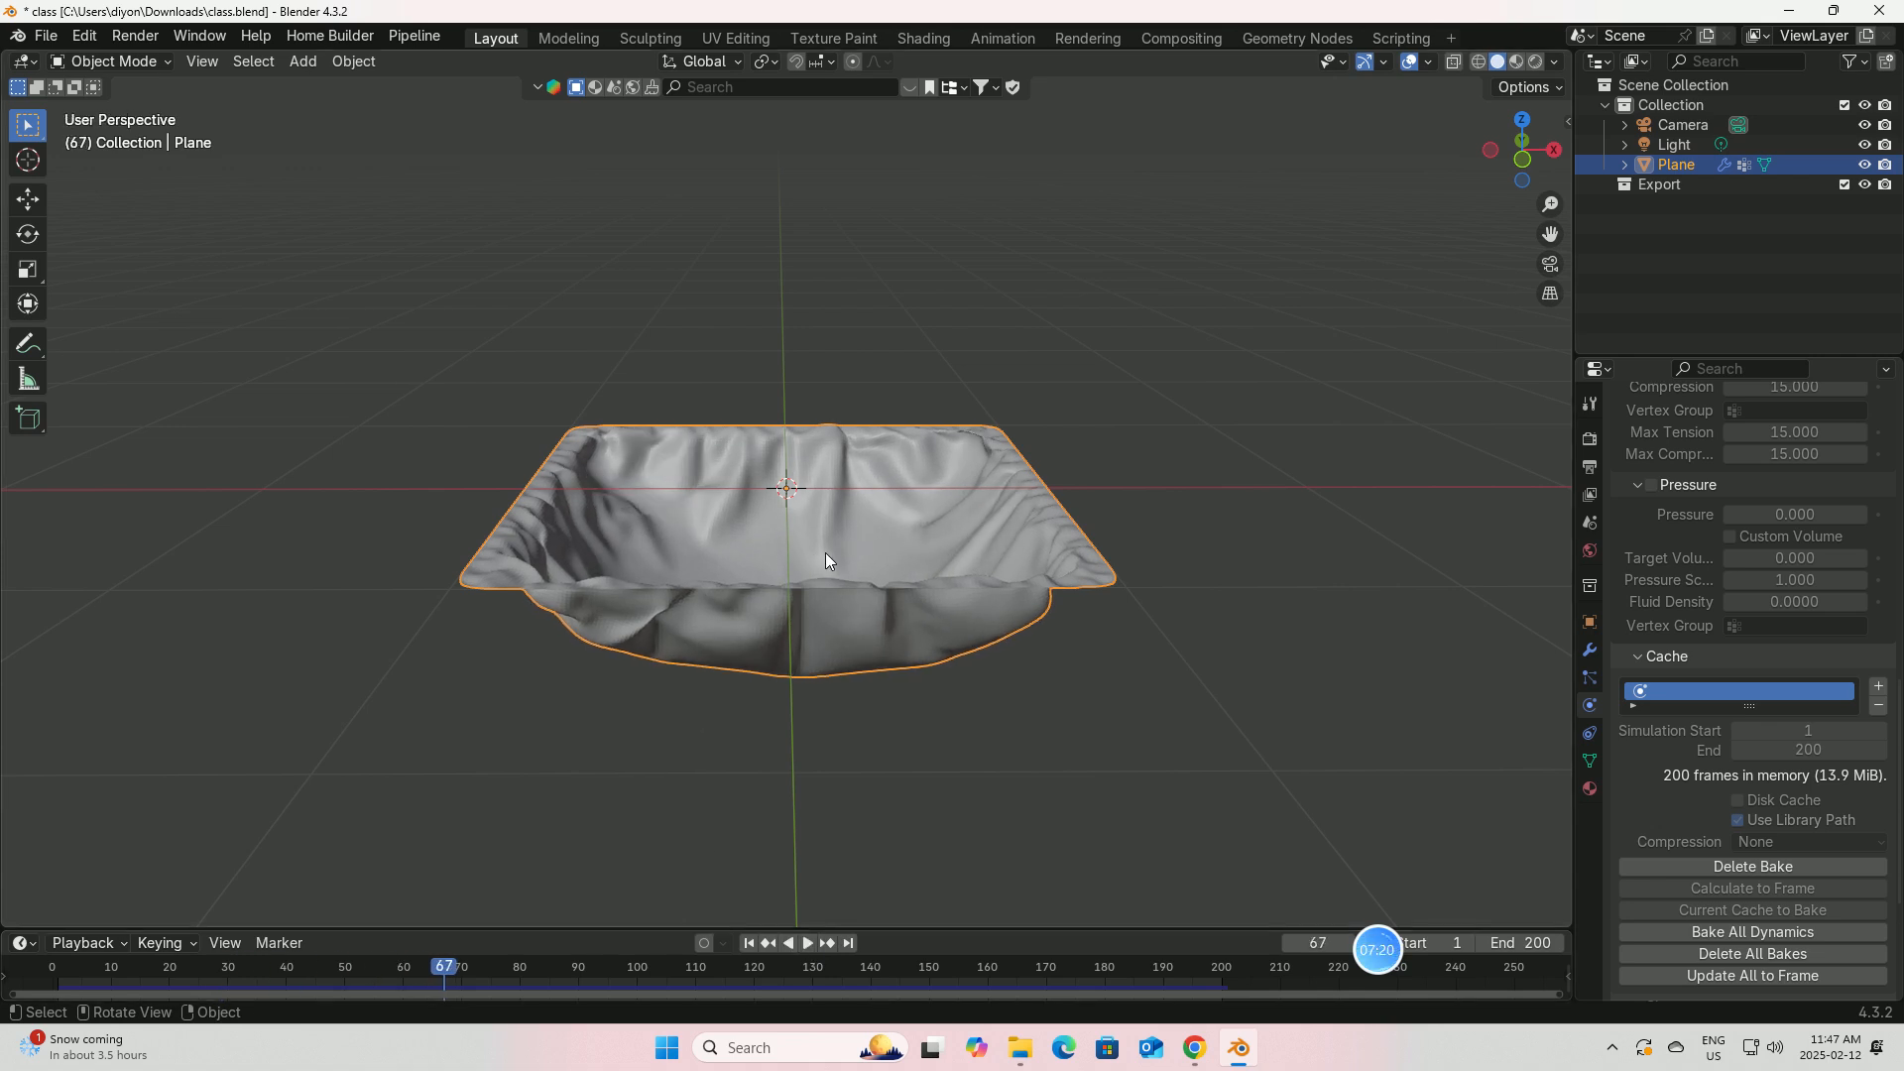
Step: Shade the plane auto smooth at 30° and apply the Subdivision modifier that sits above the Cloth modifier
right_click(859, 536)
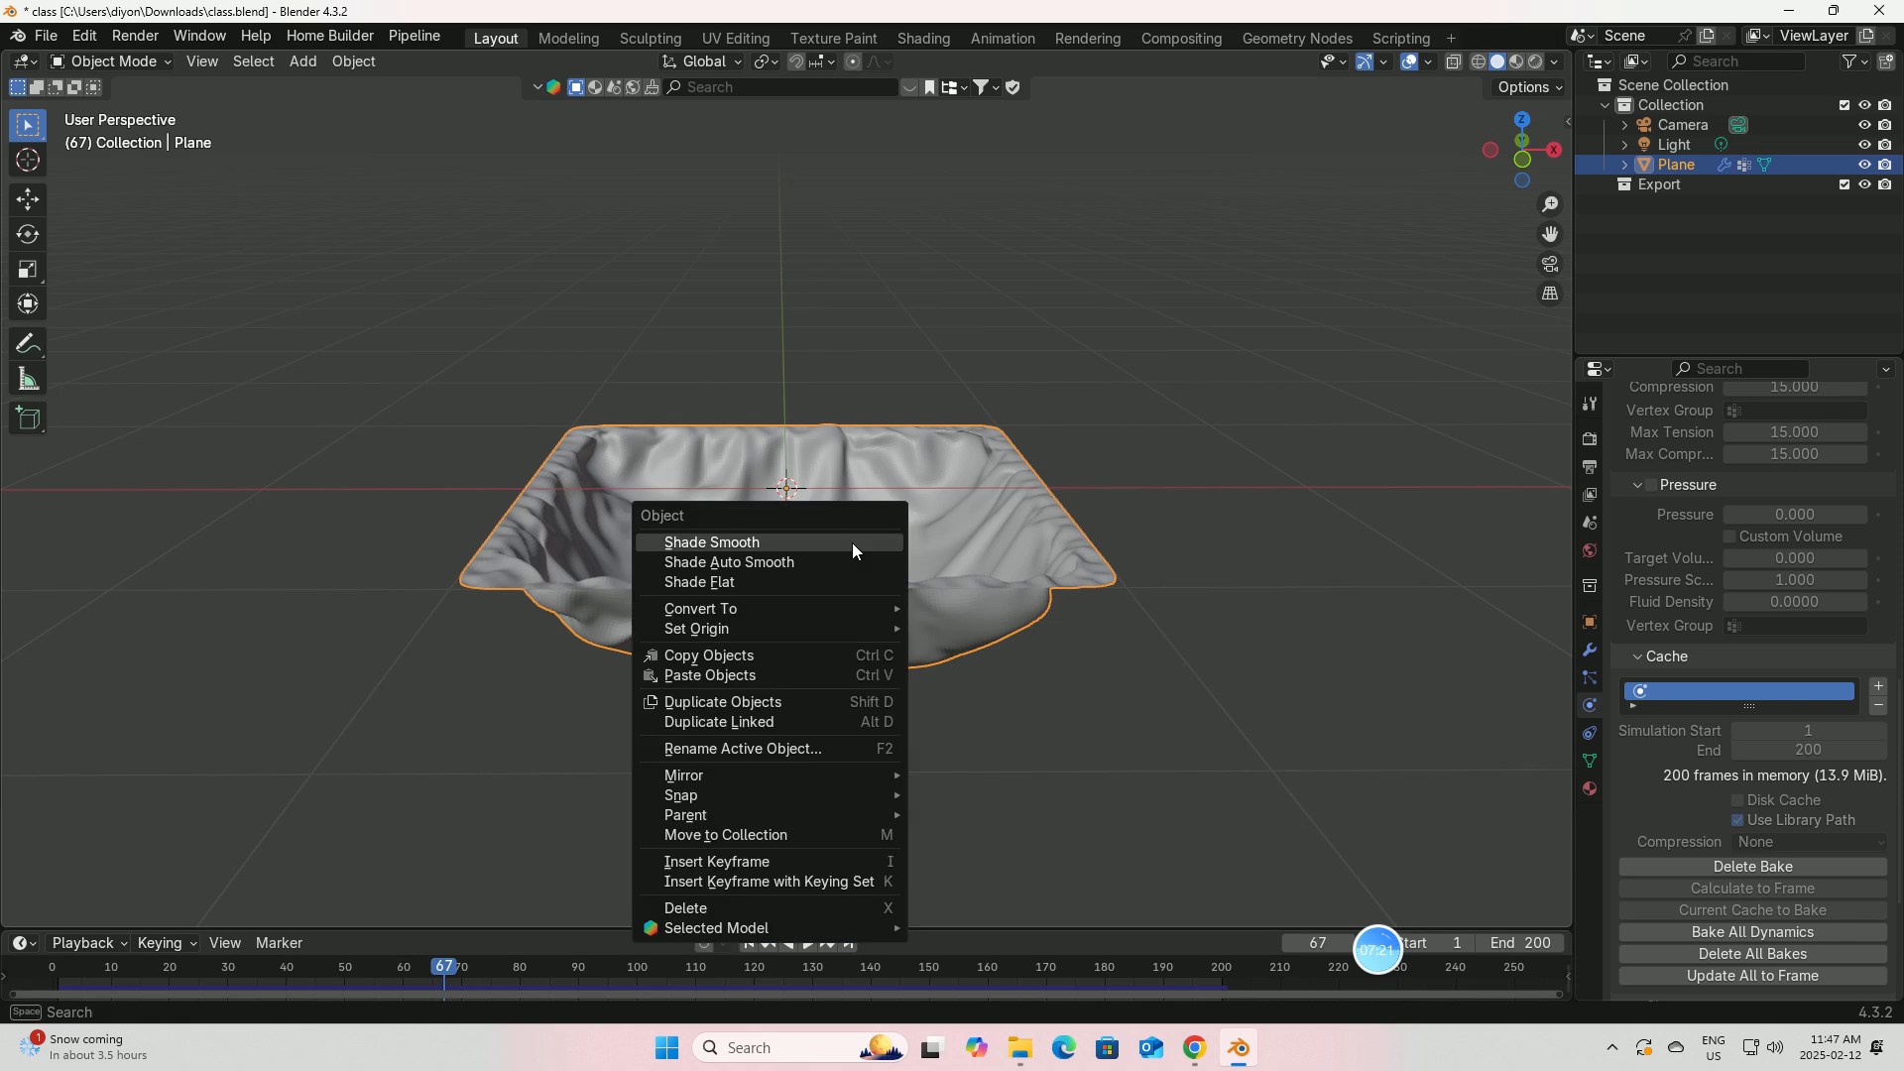
left_click(800, 562)
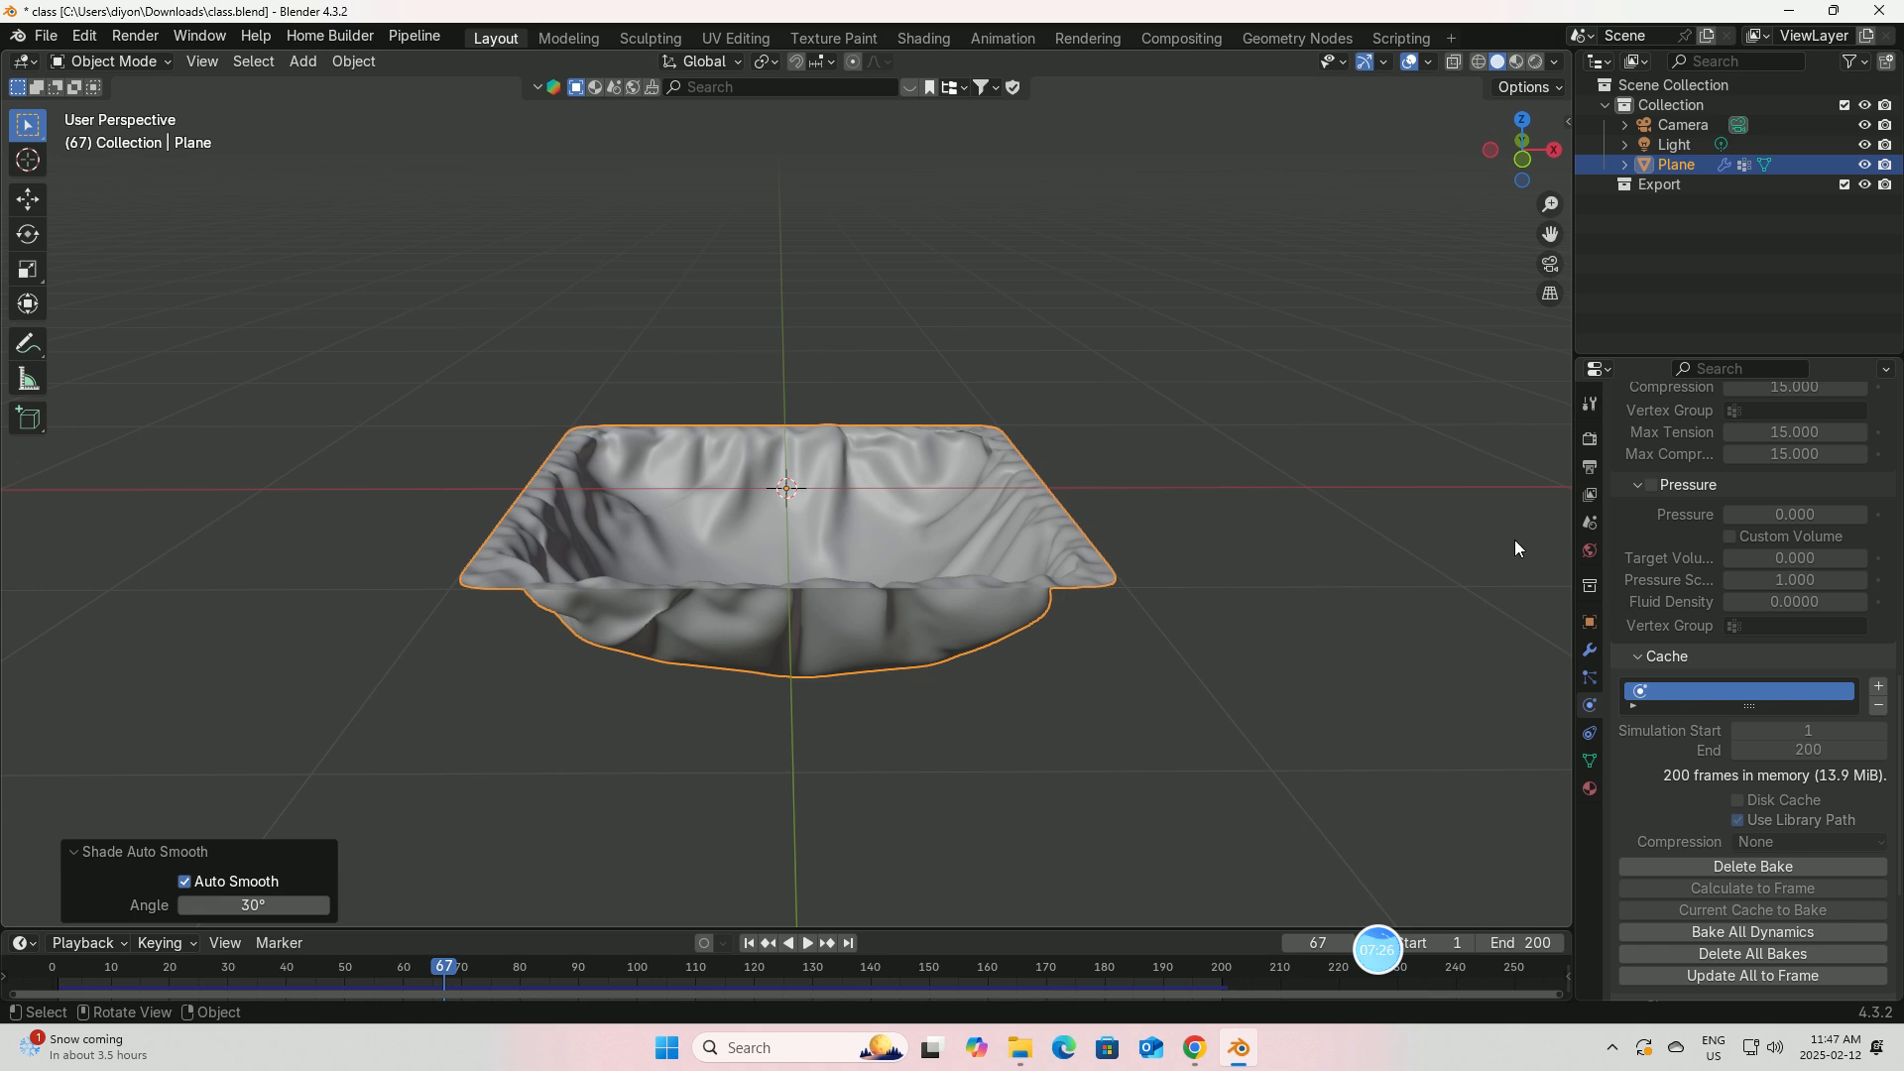
left_click(1590, 650)
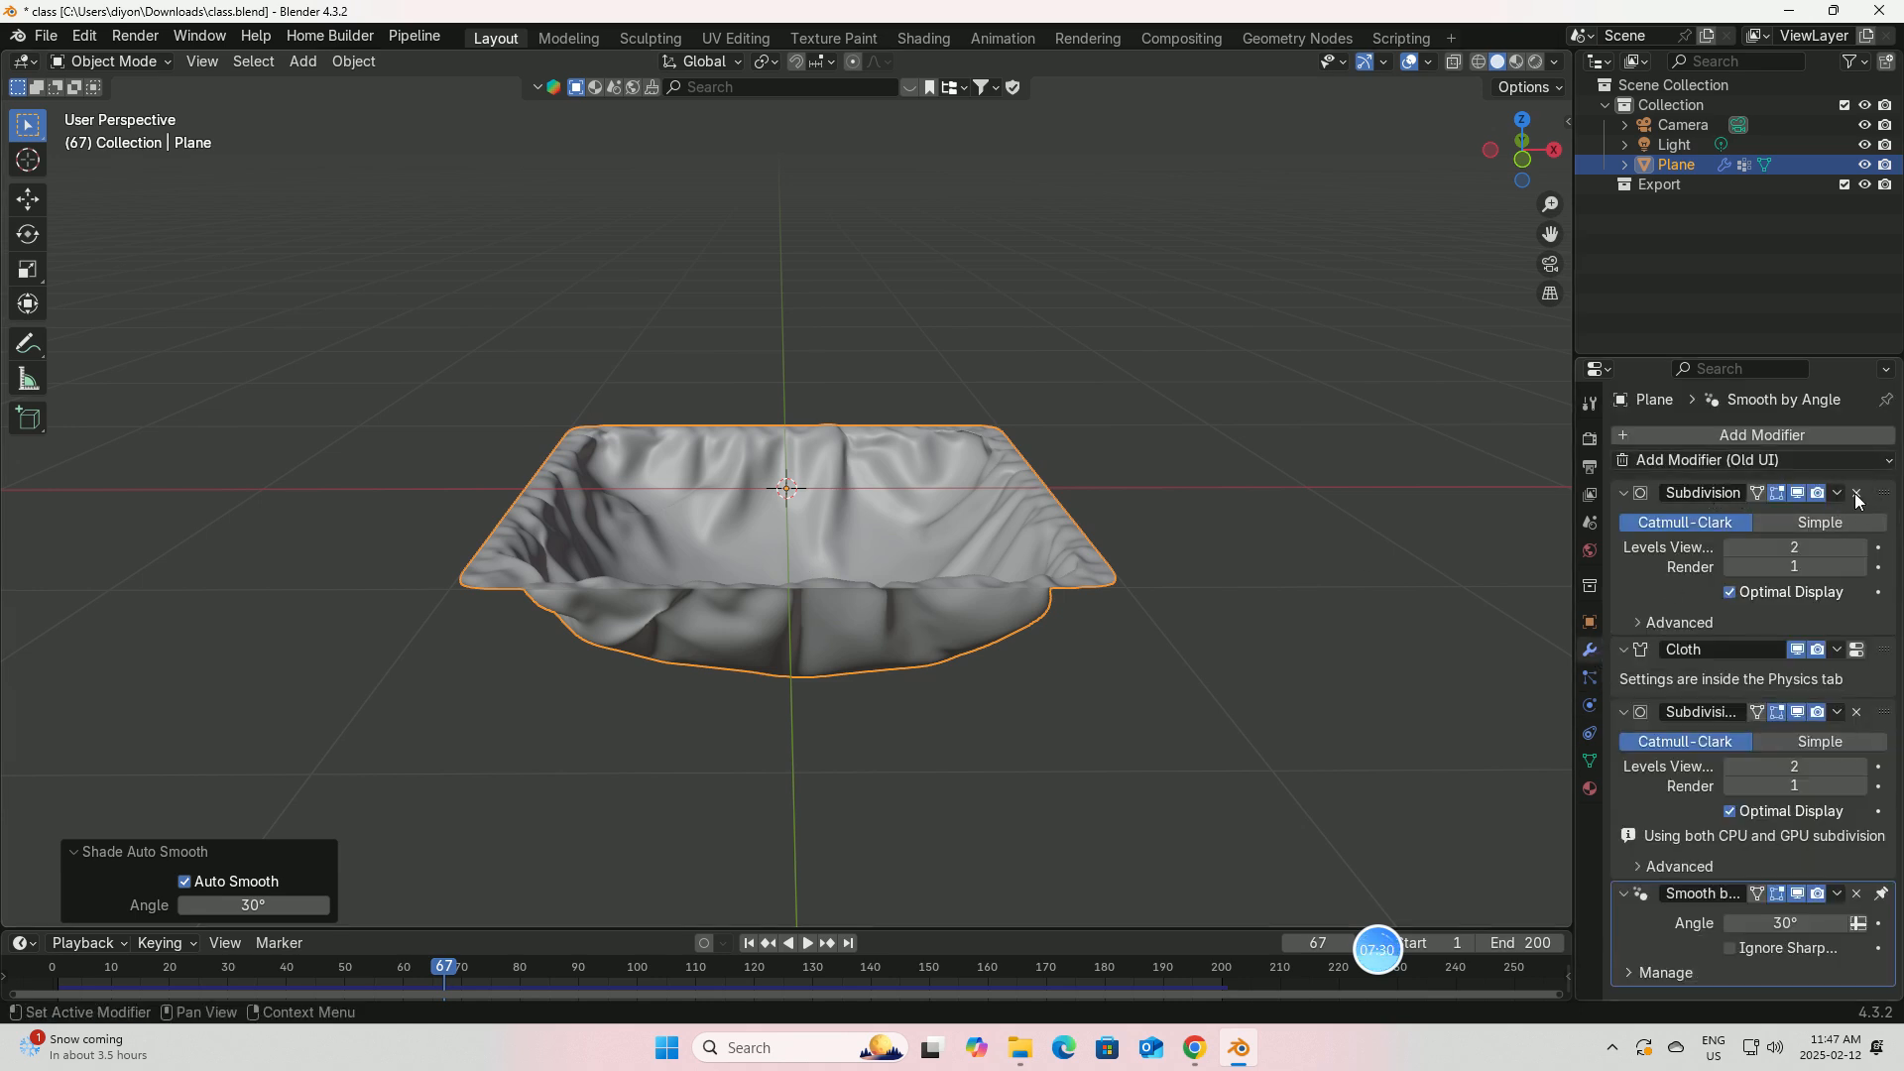
left_click(1837, 493)
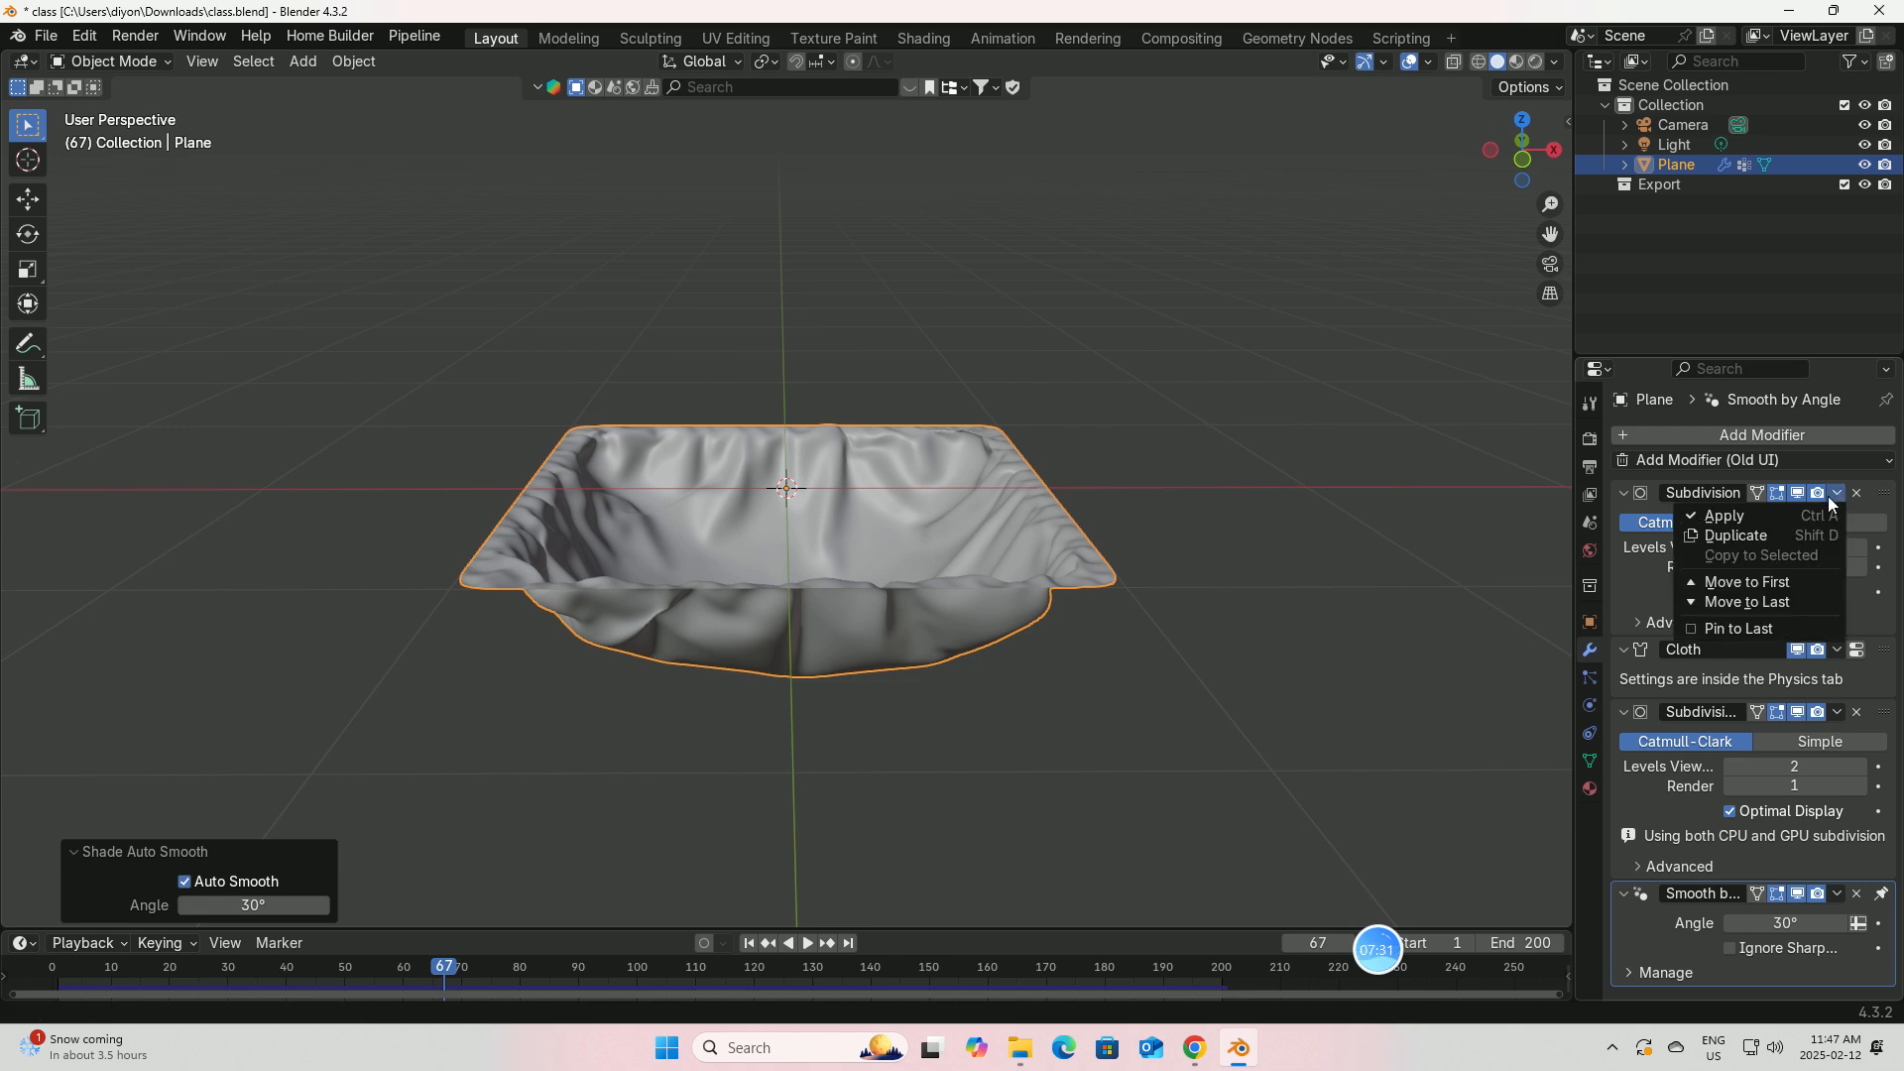
left_click(1734, 514)
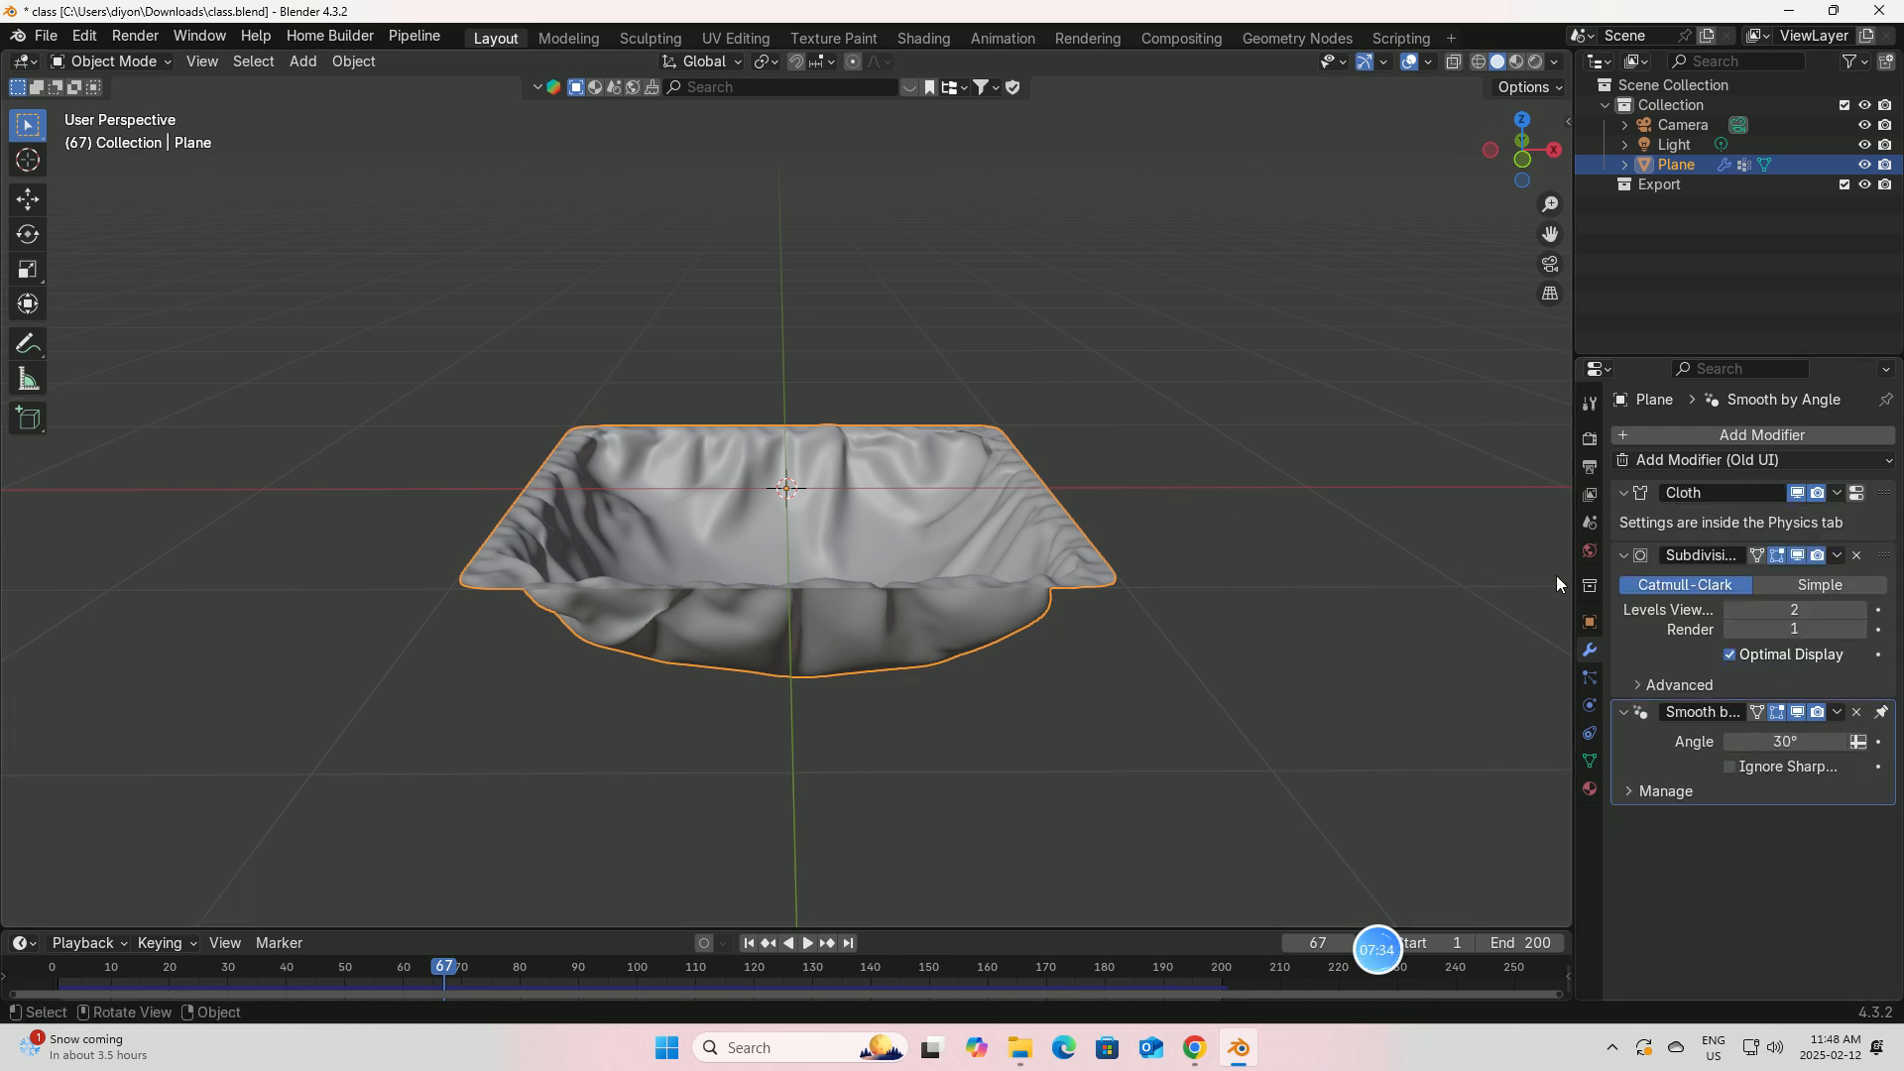
Step: Apply the plane's Cloth modifier as a shape key at frame 67
left_click(1837, 493)
left_click(1837, 492)
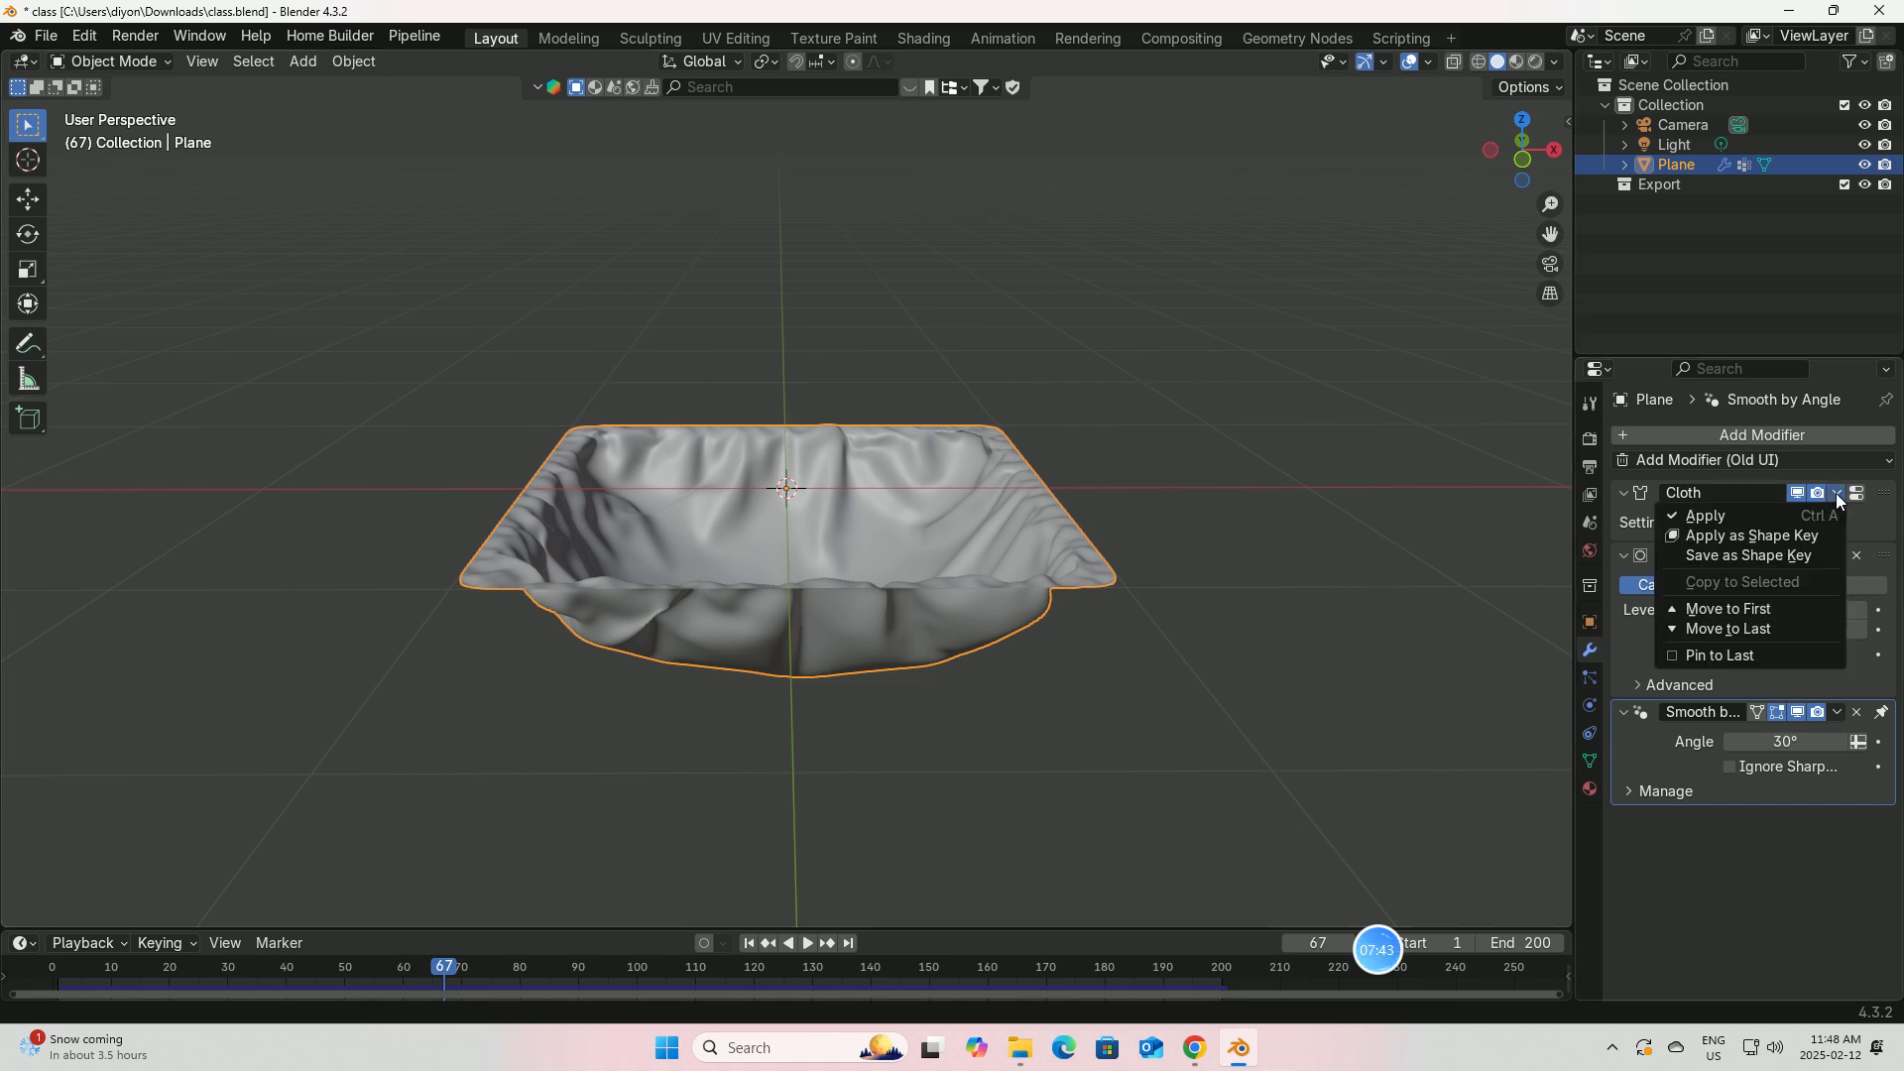
left_click(1753, 535)
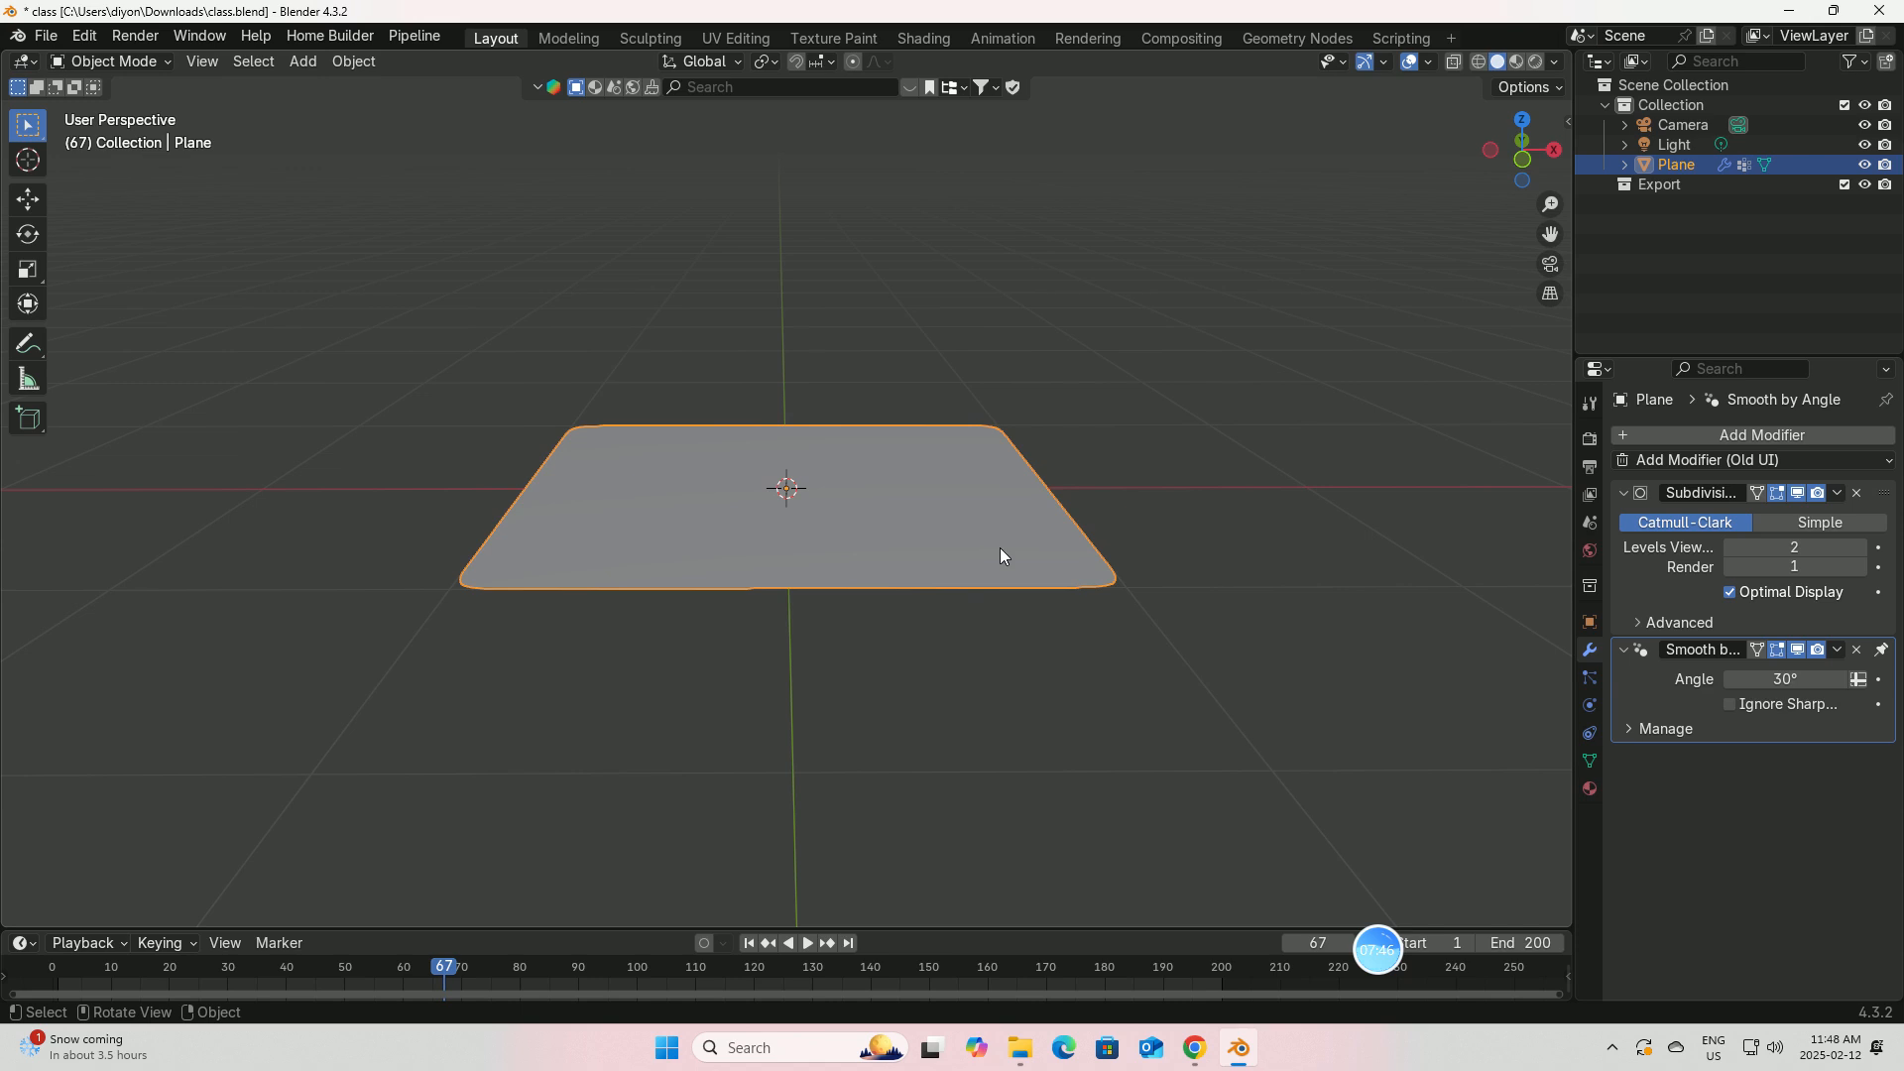
Step: Play the timeline briefly from the first frame to check the plane, and return to frame 1
left_click(749, 943)
left_click(808, 943)
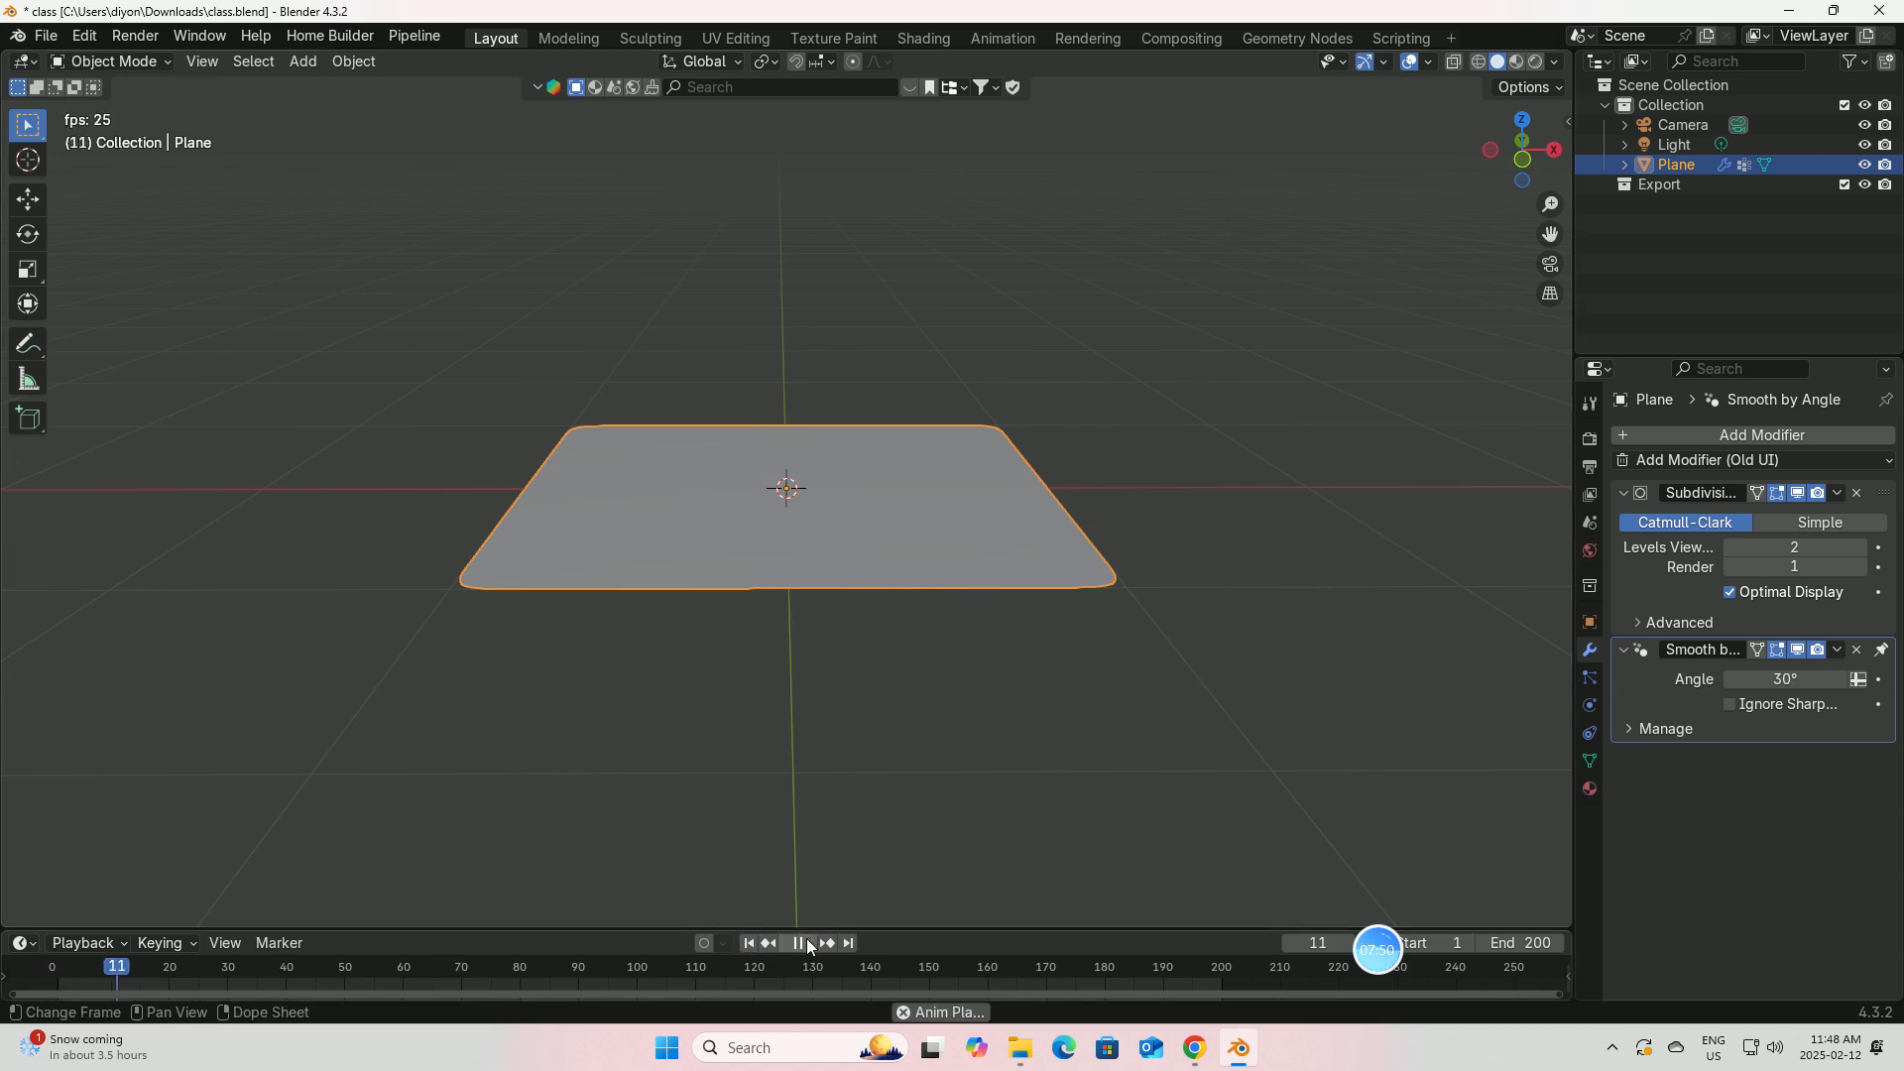
left_click(805, 944)
left_click(749, 944)
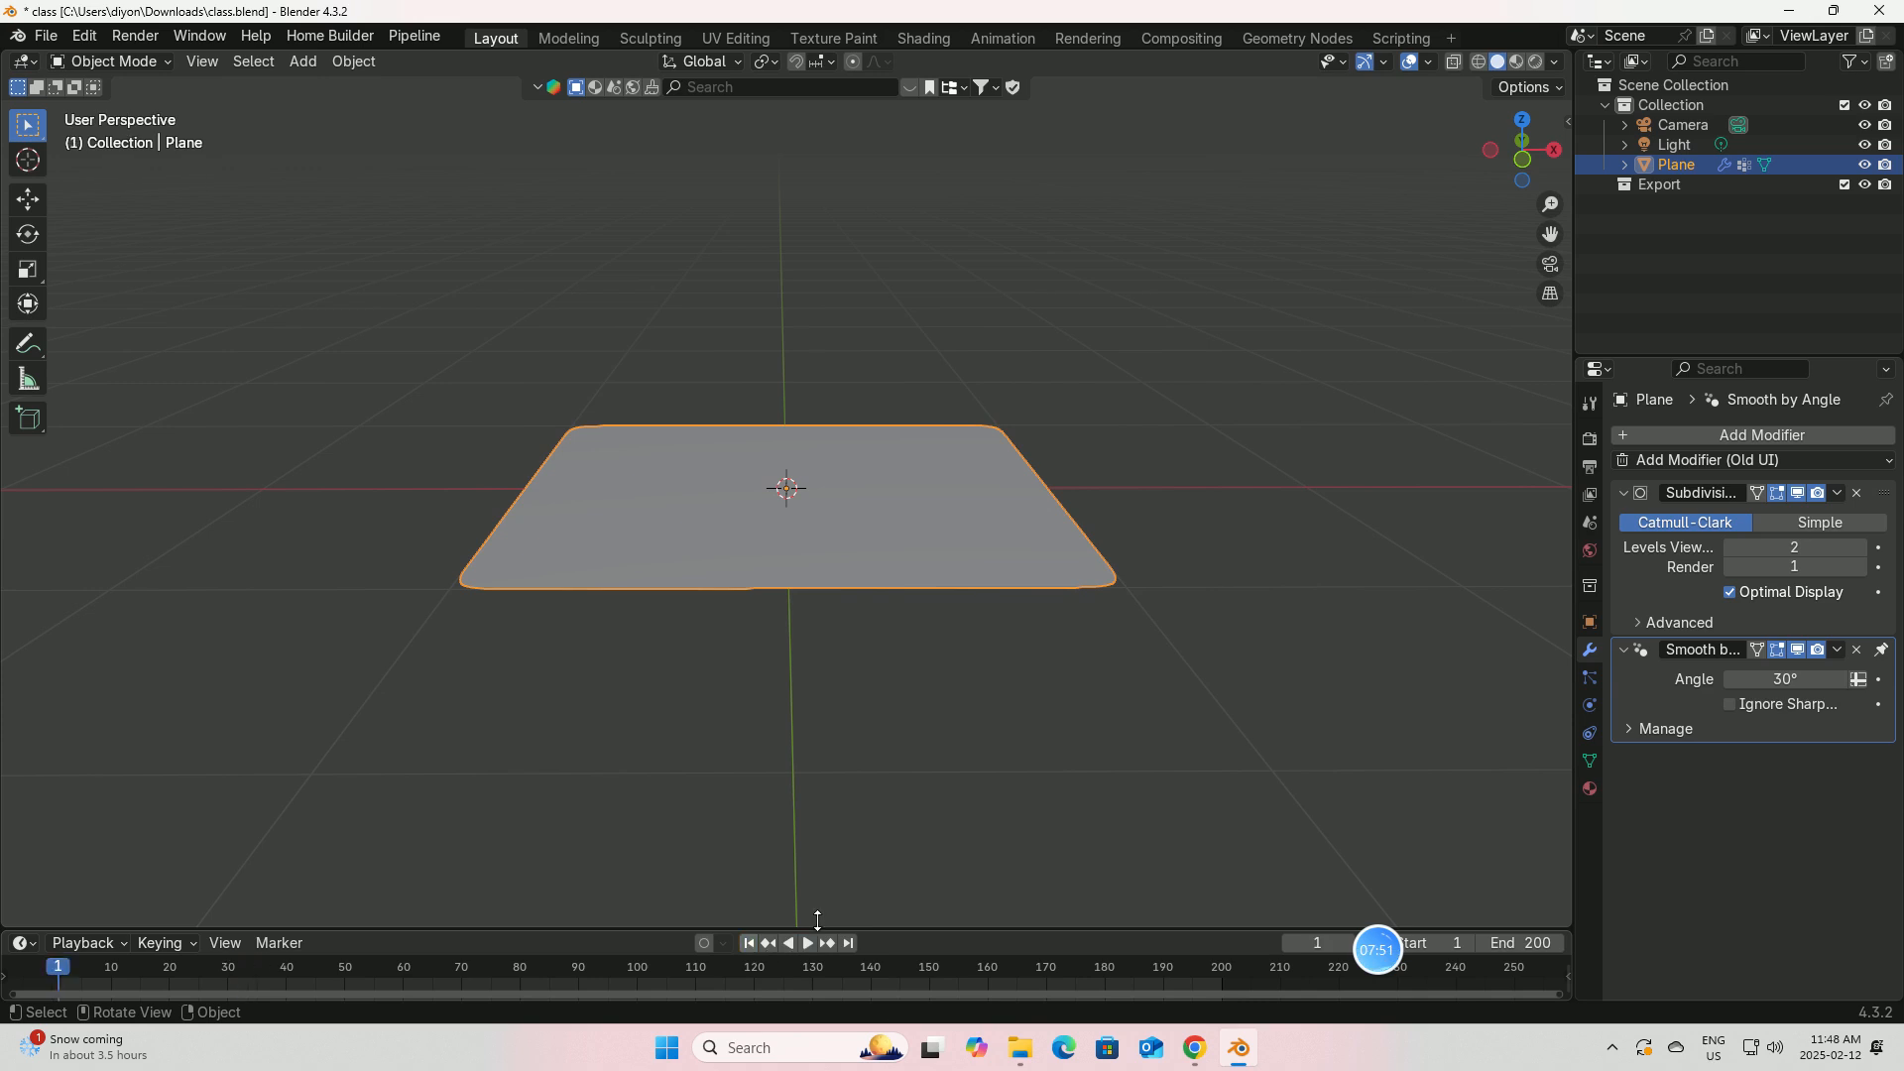
Step: Select the plane's Cloth shape key and keyframe its value at 0 on frame 1, enlarging the timeline area
left_click(1587, 759)
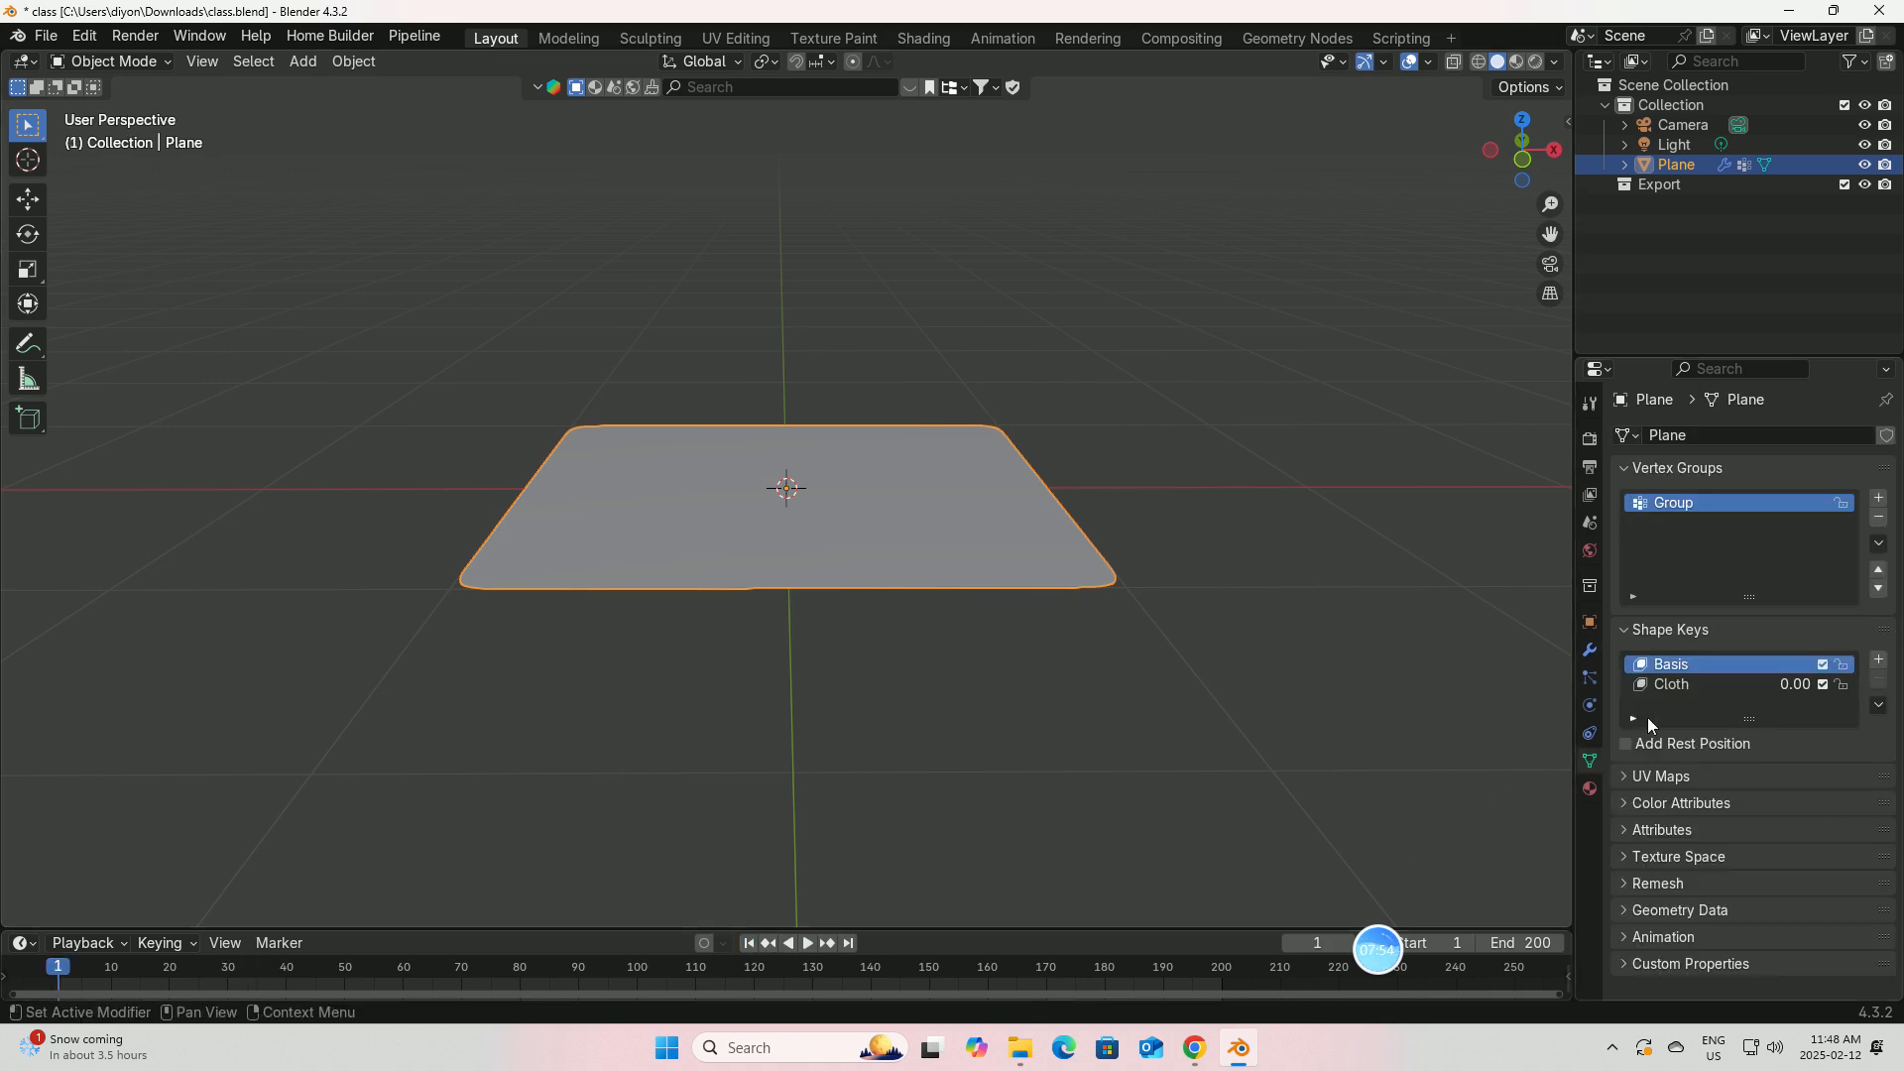
left_click(1690, 687)
left_click_drag(1751, 808, 1315, 716)
left_click_drag(369, 937, 374, 904)
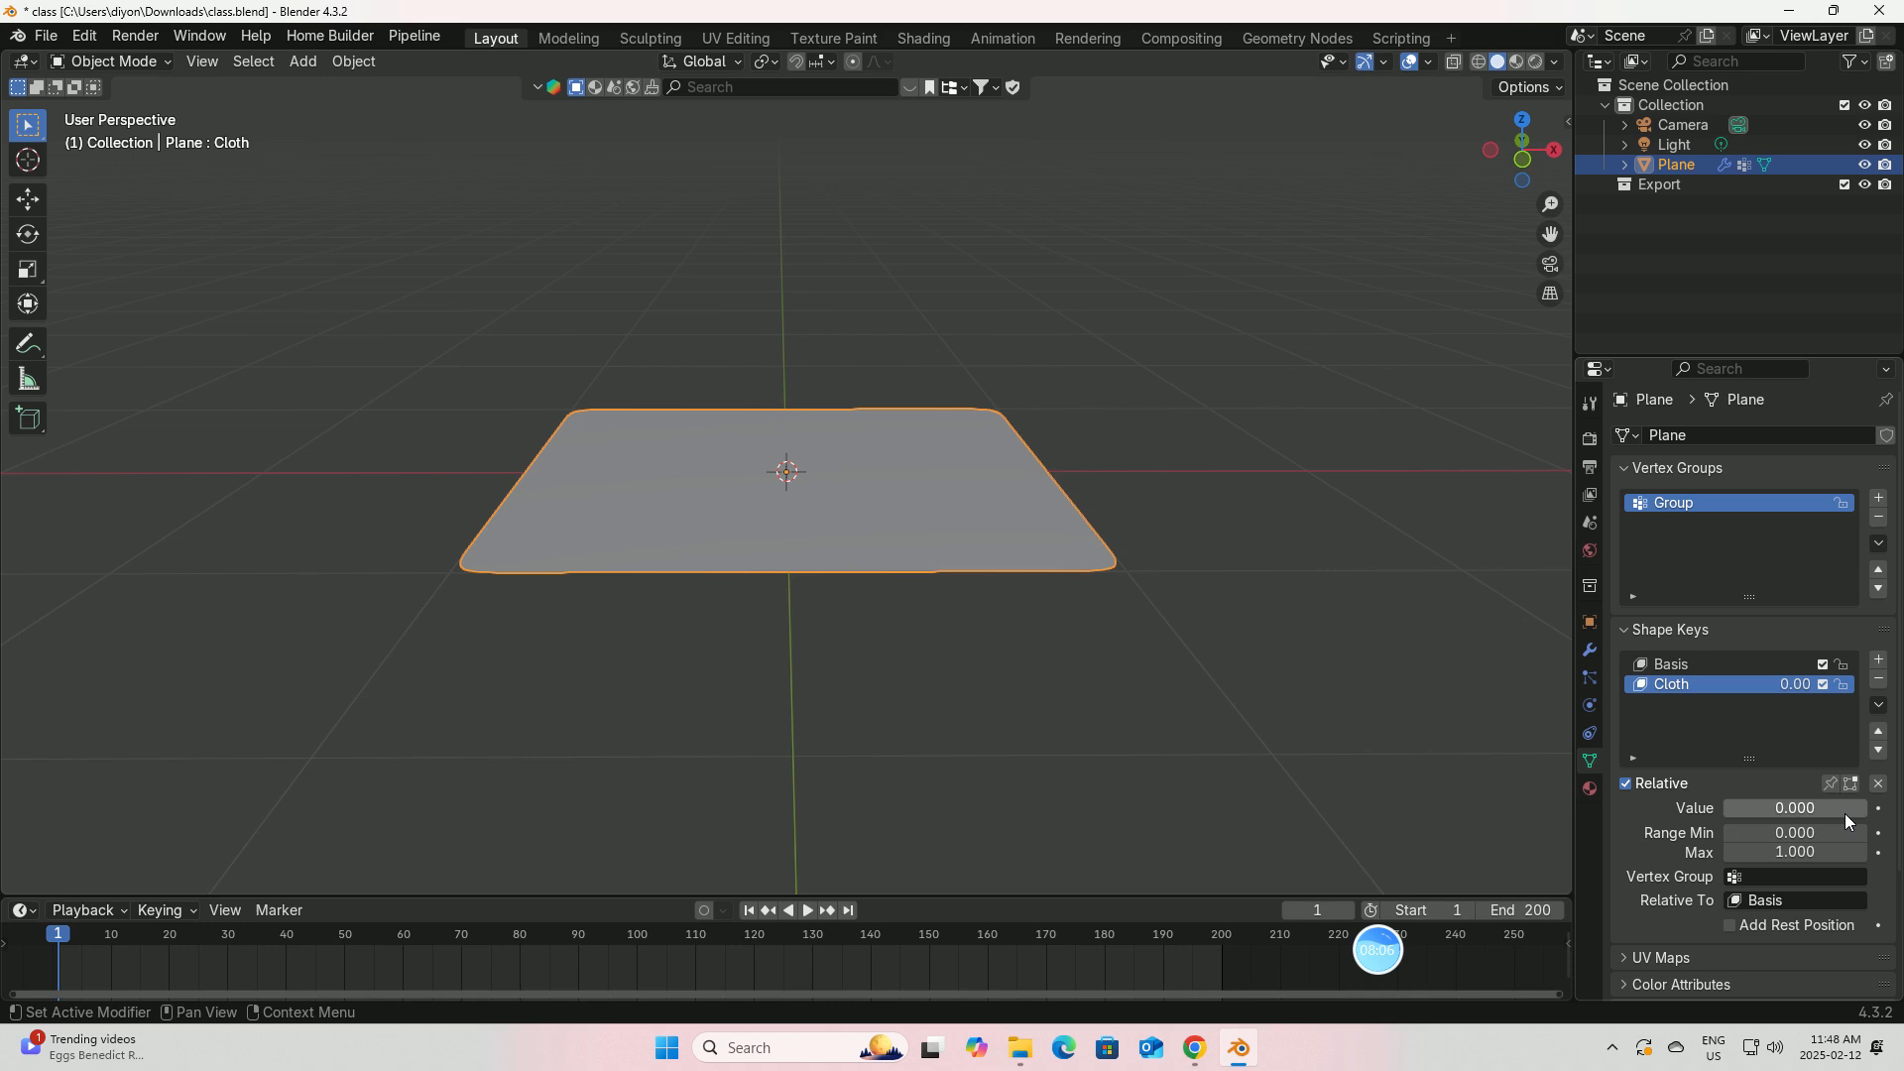
left_click(1880, 809)
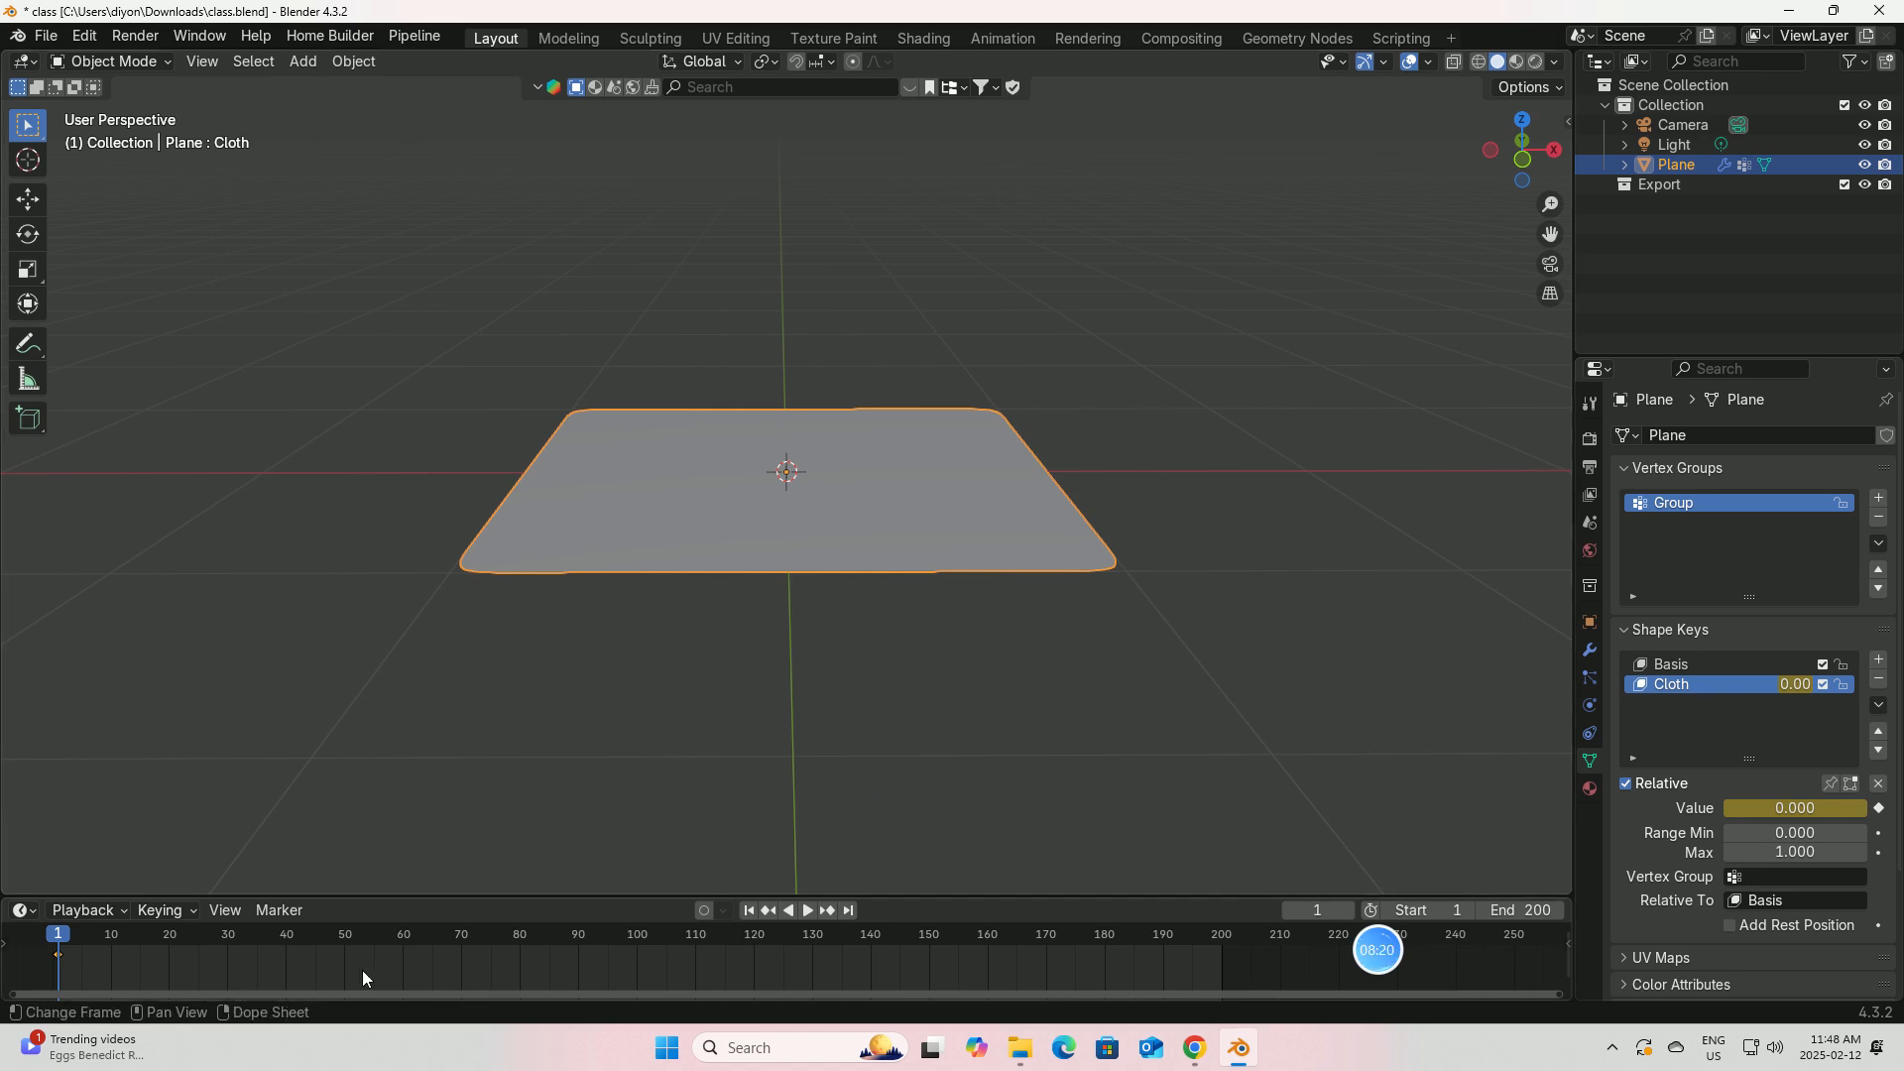
Step: At frame 40, set the Cloth shape key's value to 0.775 and keyframe it
left_click(288, 937)
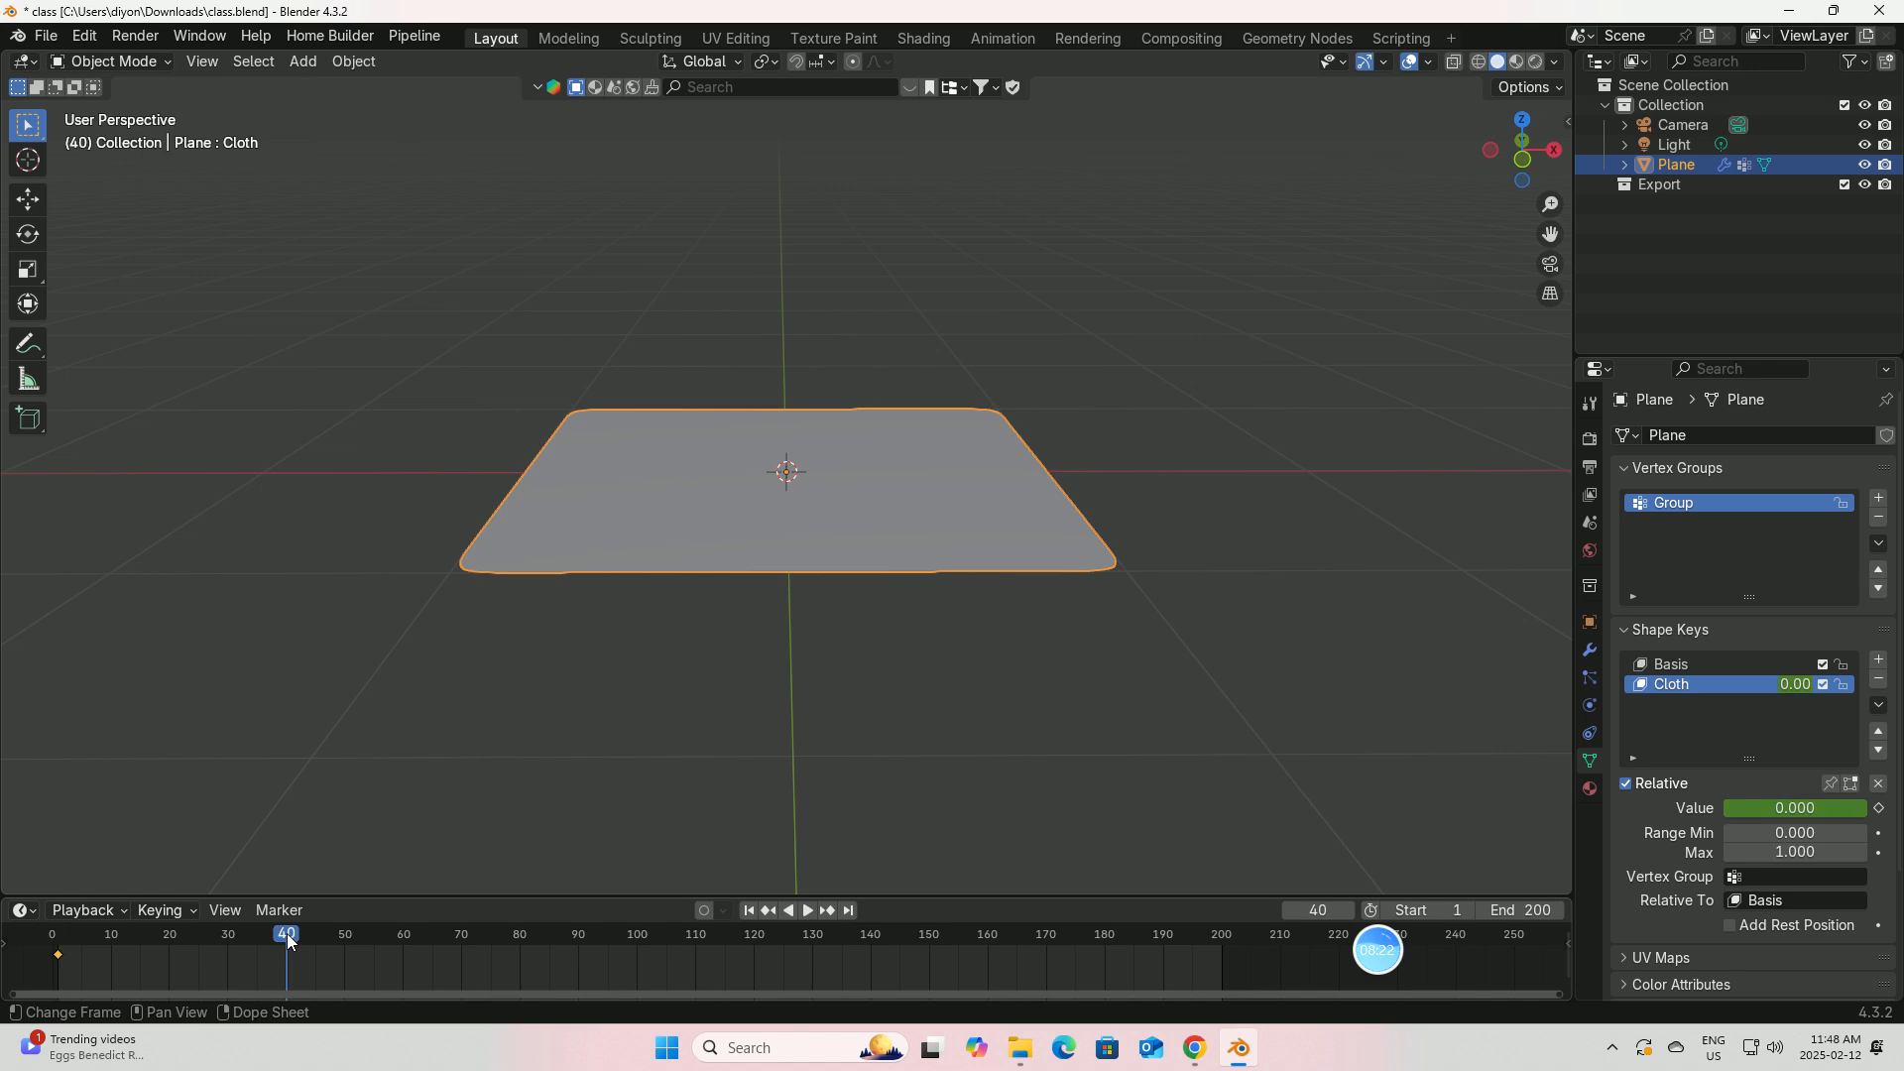
left_click(1783, 803)
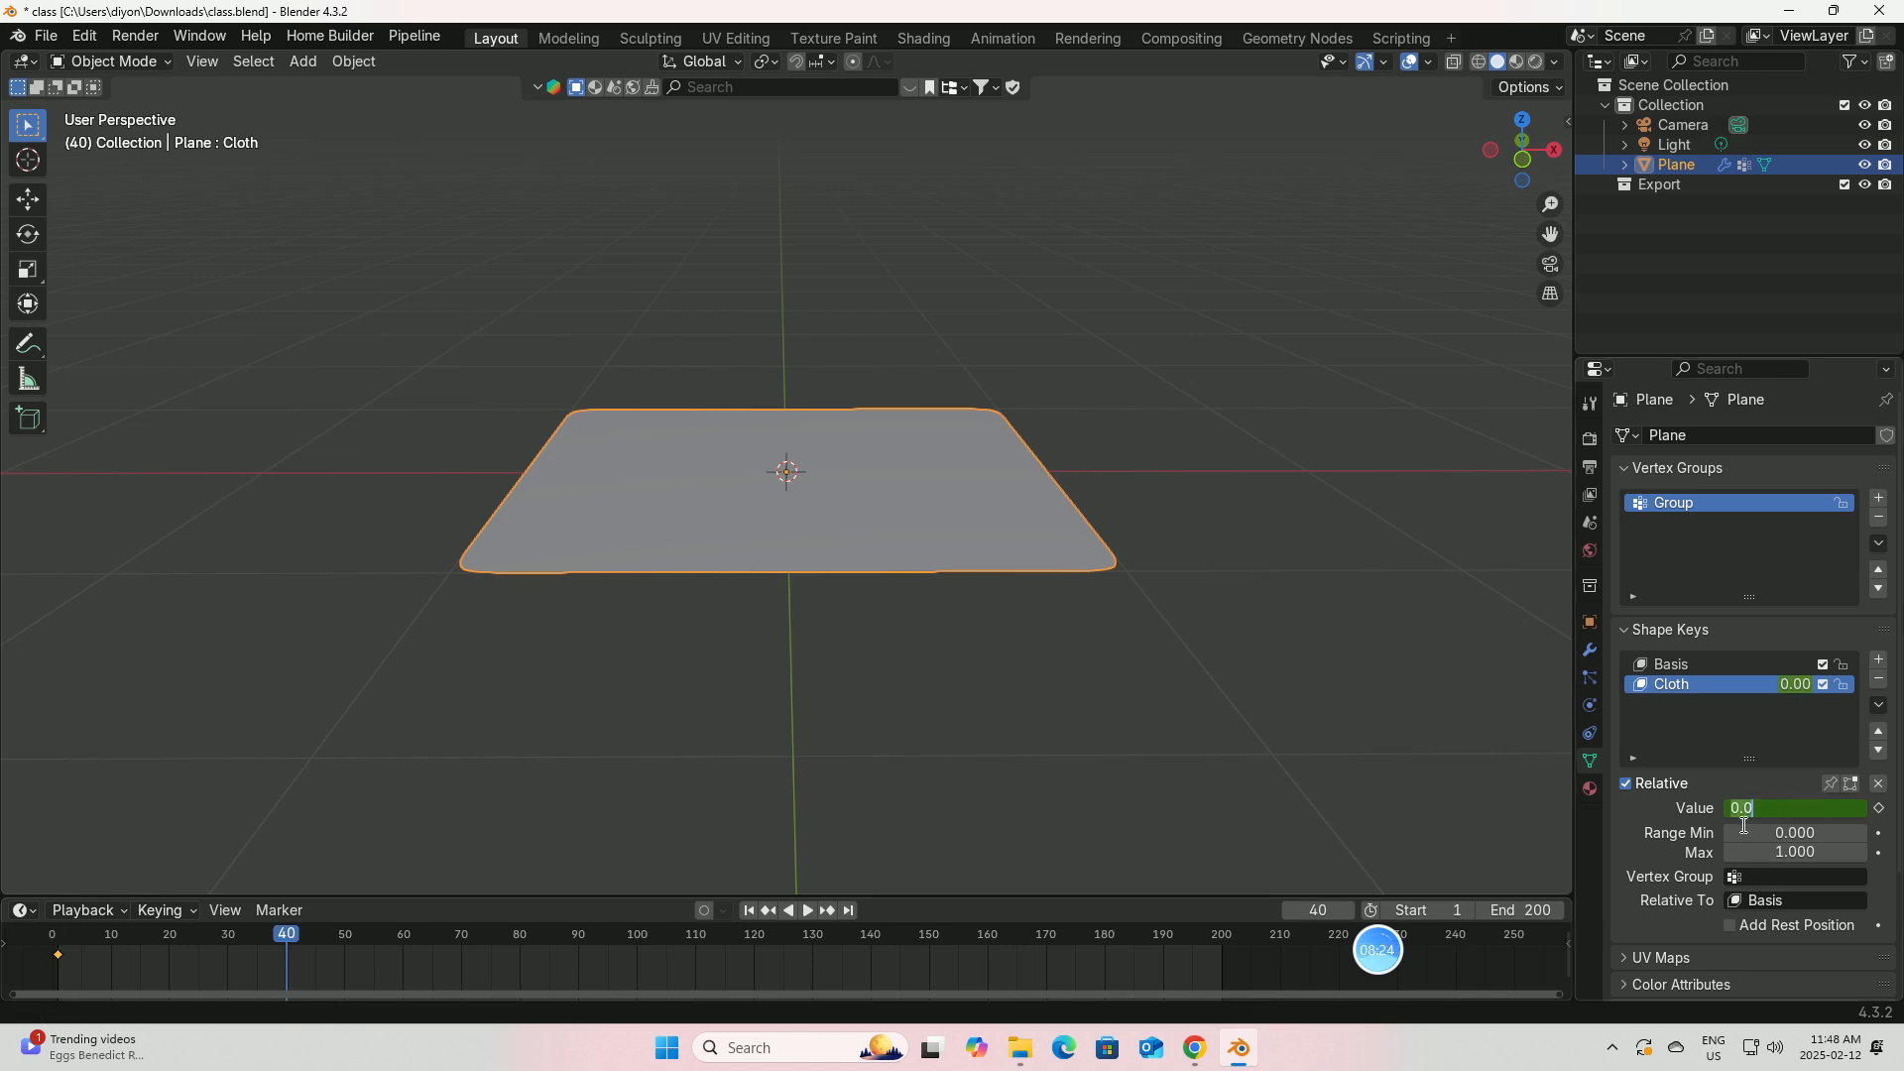
type("0.775")
key("Return")
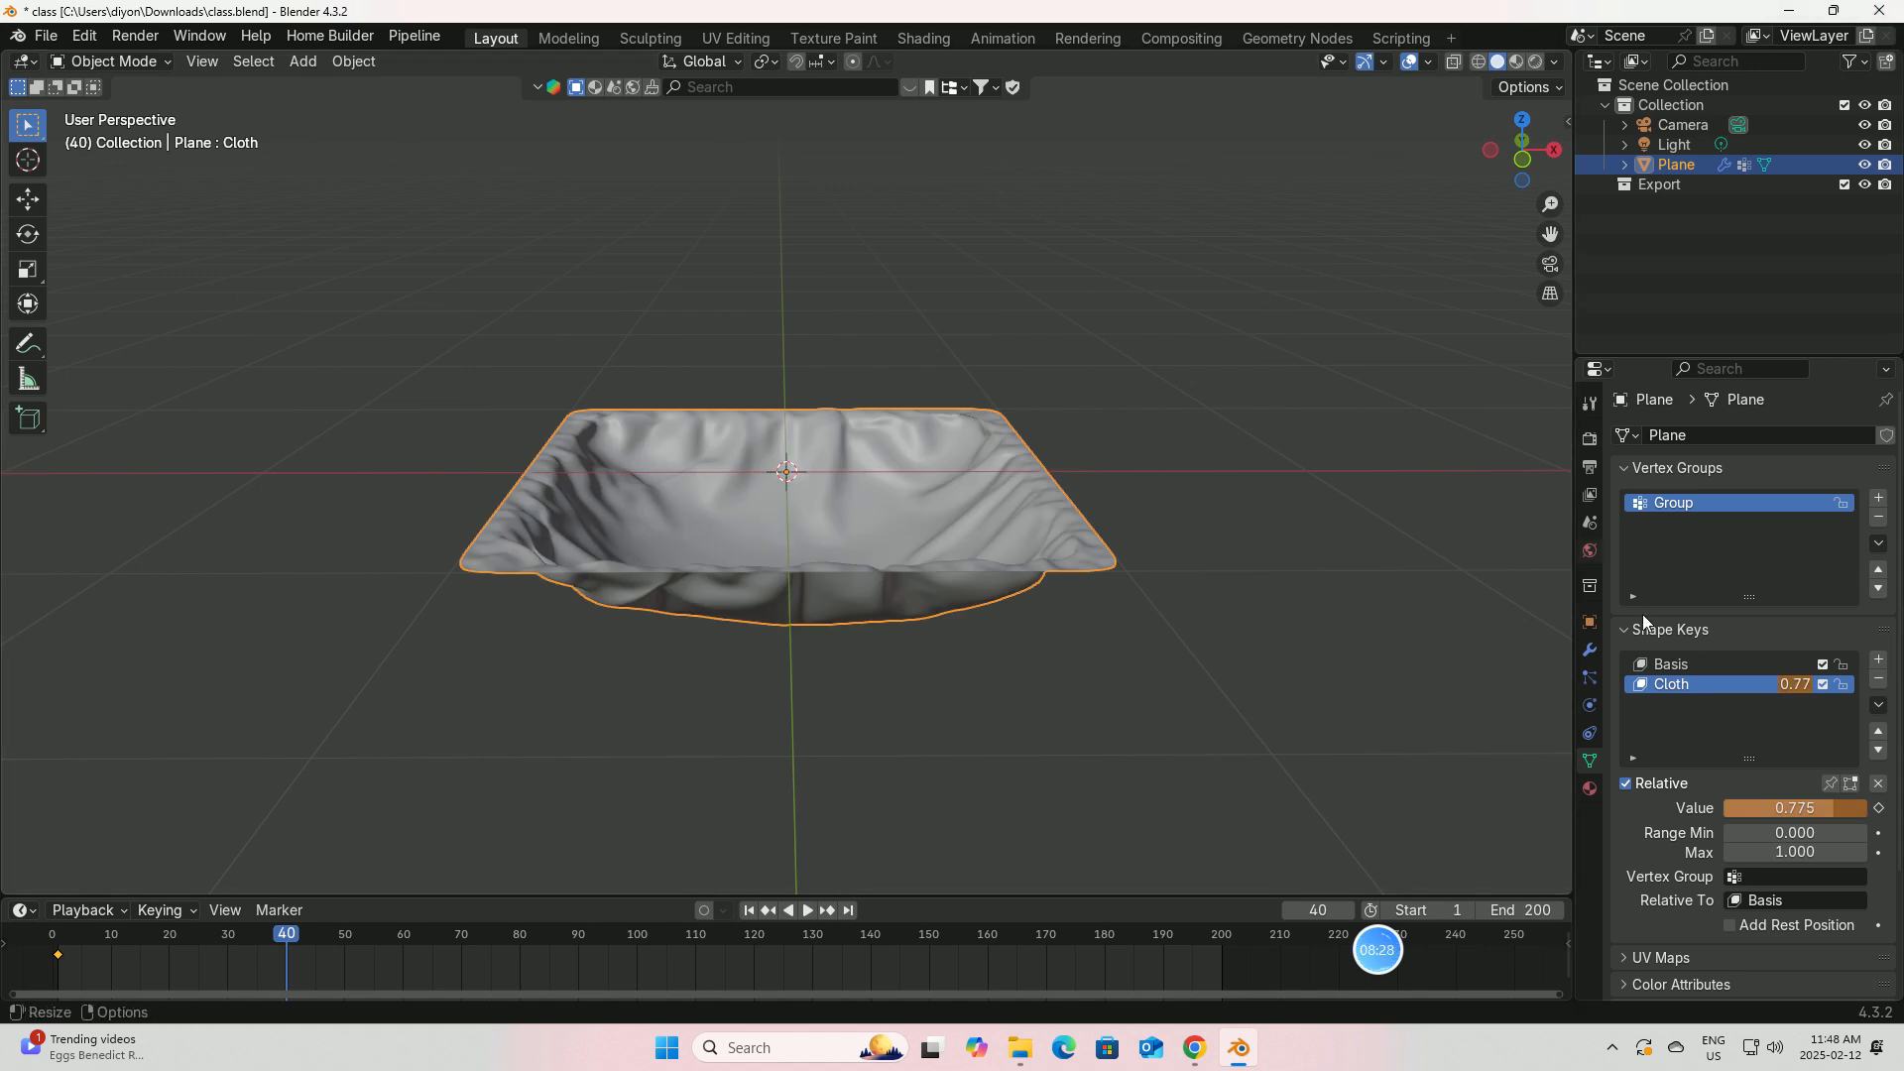
left_click(1878, 808)
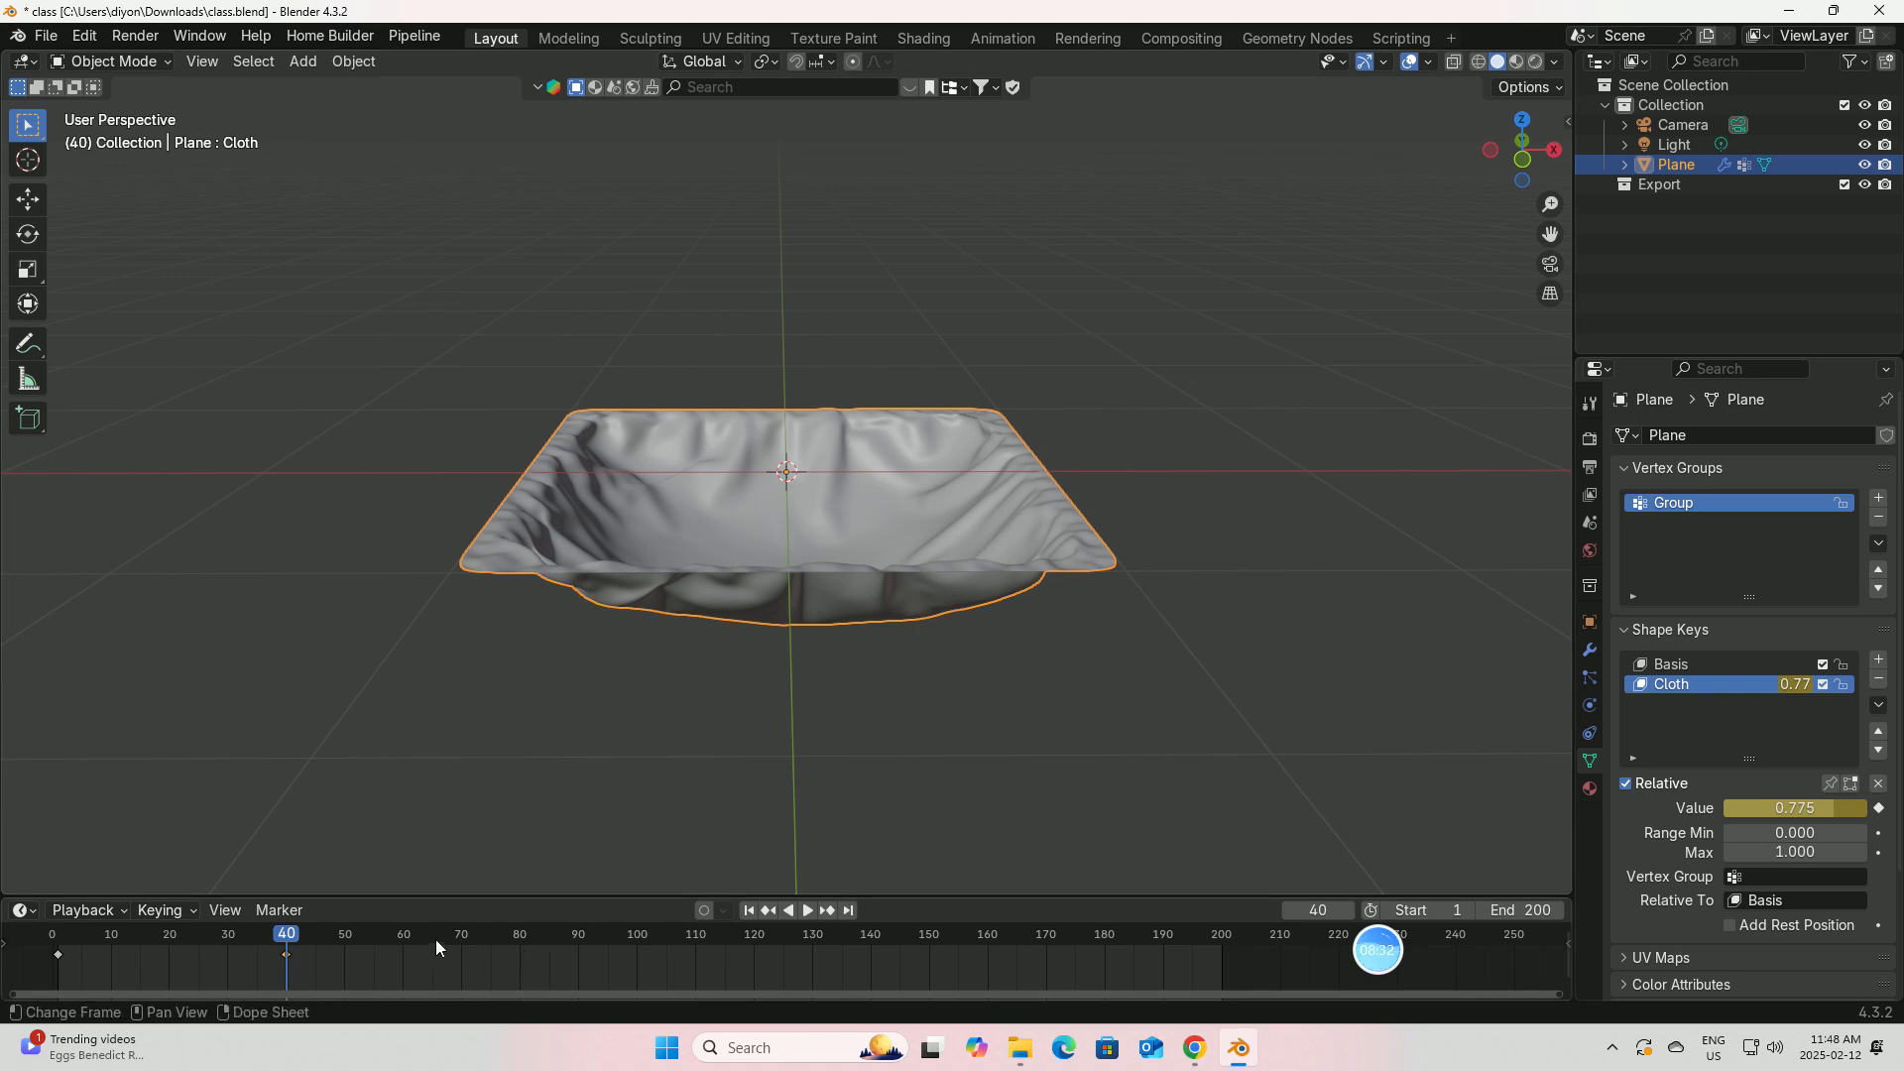
Step: At frame 60, set the Cloth shape key's value to 0.438 and keyframe it
left_click(402, 935)
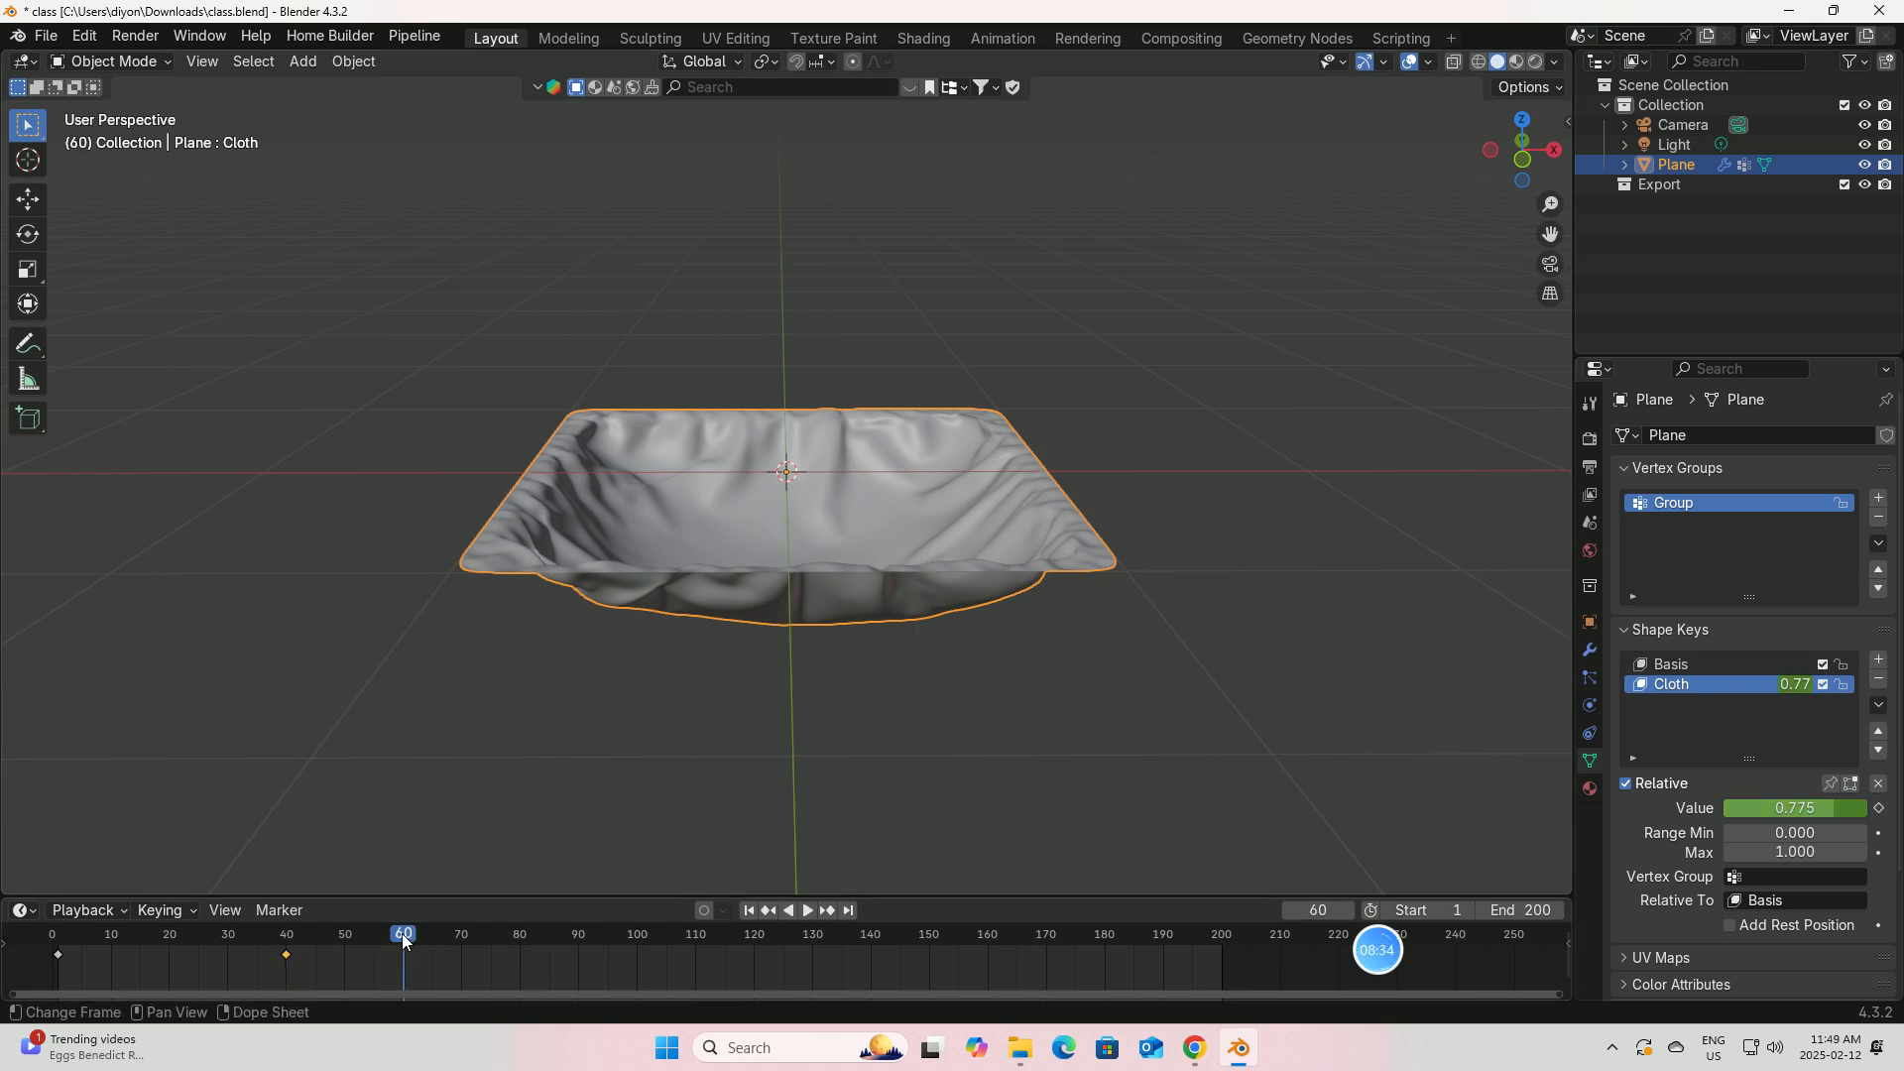
left_click(1817, 806)
key("BackSpace")
type("0.438")
key("Return")
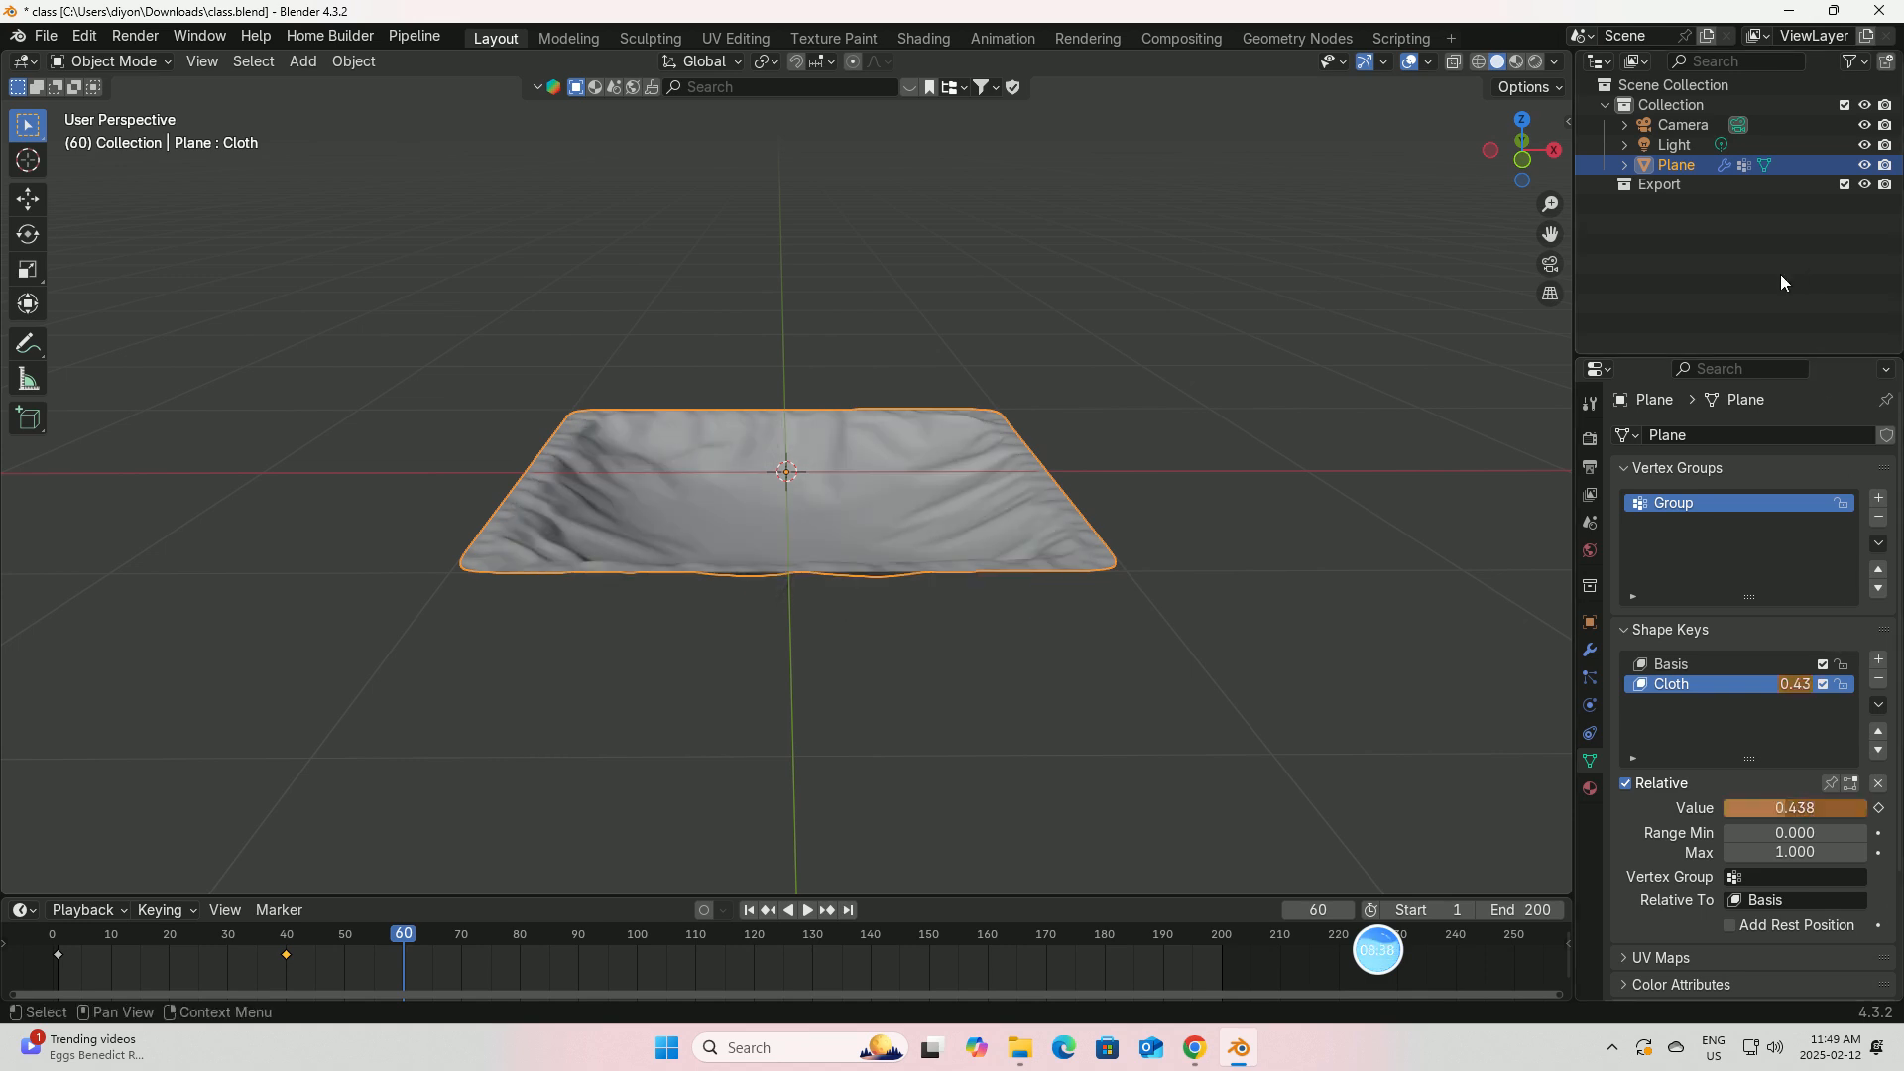
left_click(1879, 807)
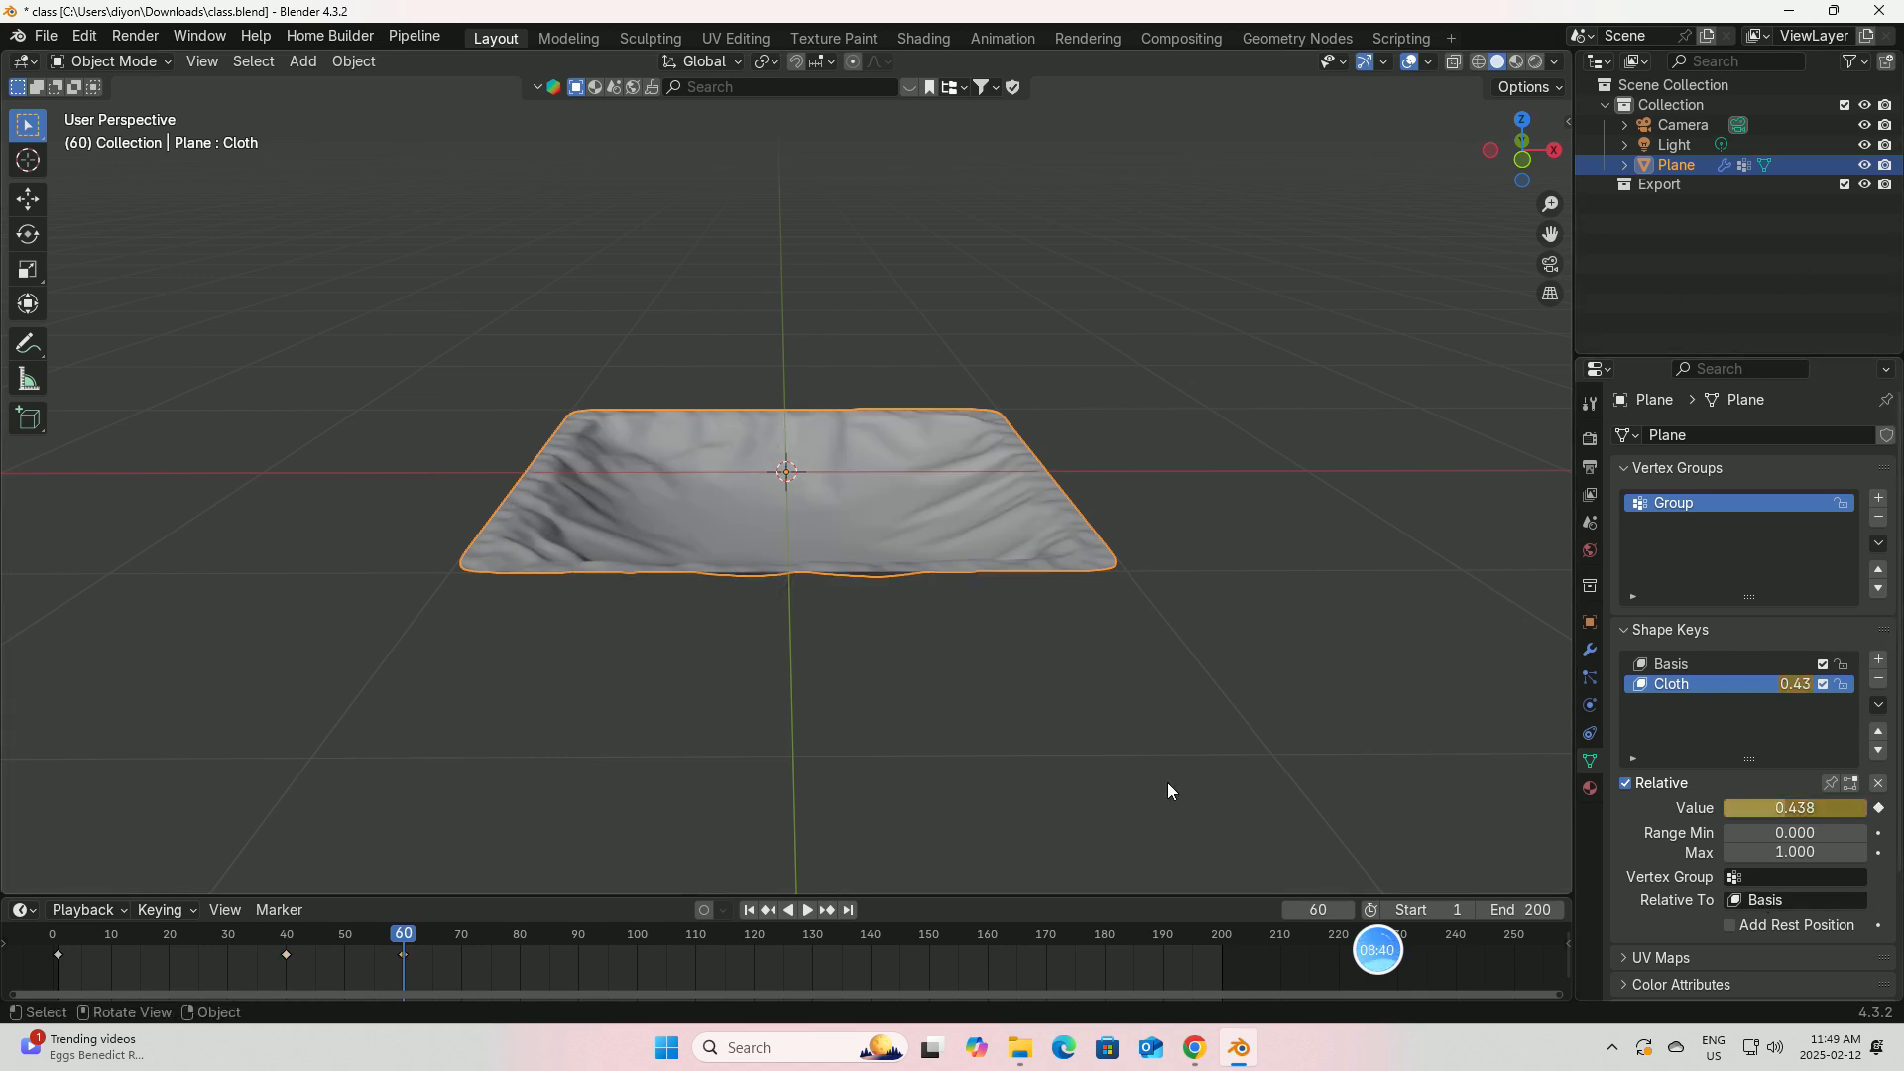
Step: At frame 80, raise the Cloth shape key's value to 1.000 and keyframe it
left_click(520, 934)
left_click_drag(1797, 809, 1869, 809)
left_click(1879, 808)
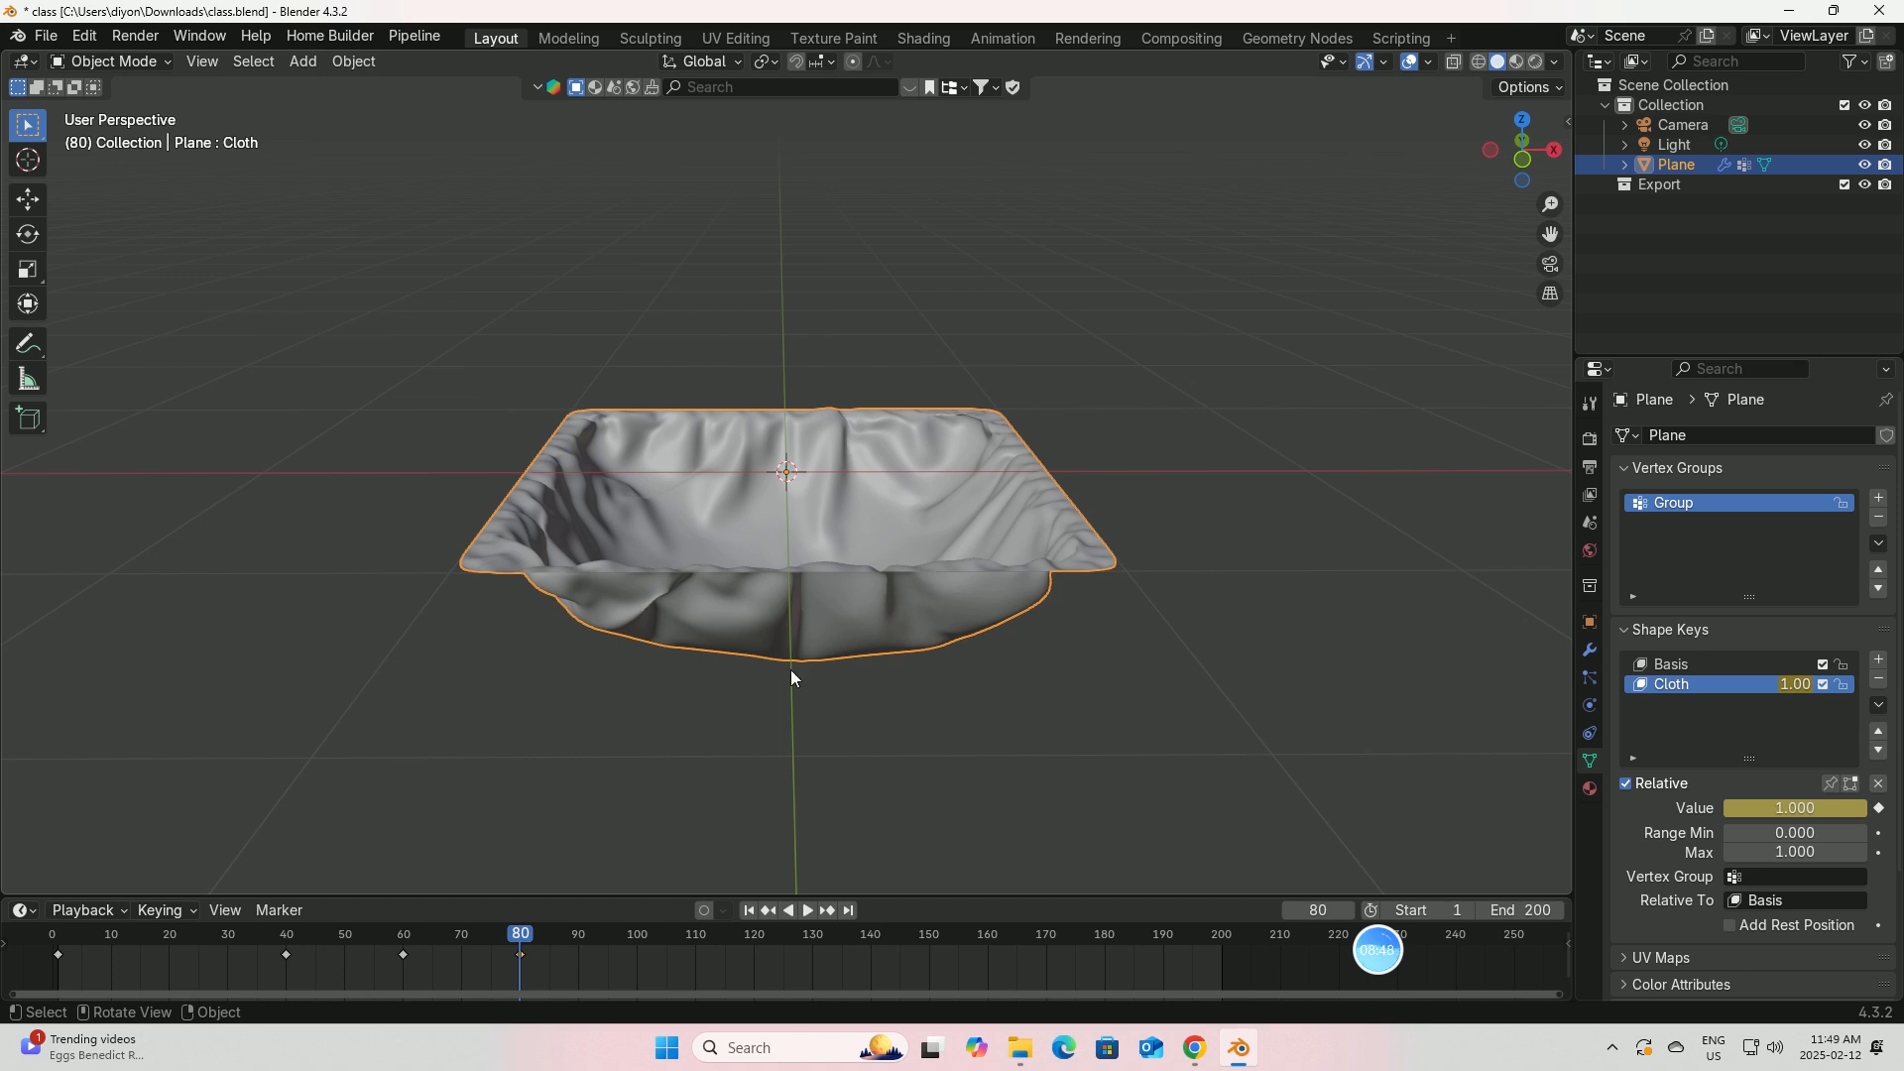
Step: Play back the keyframed cloth sag from the first frame, stop it and return to frame 1
left_click(749, 911)
left_click(807, 911)
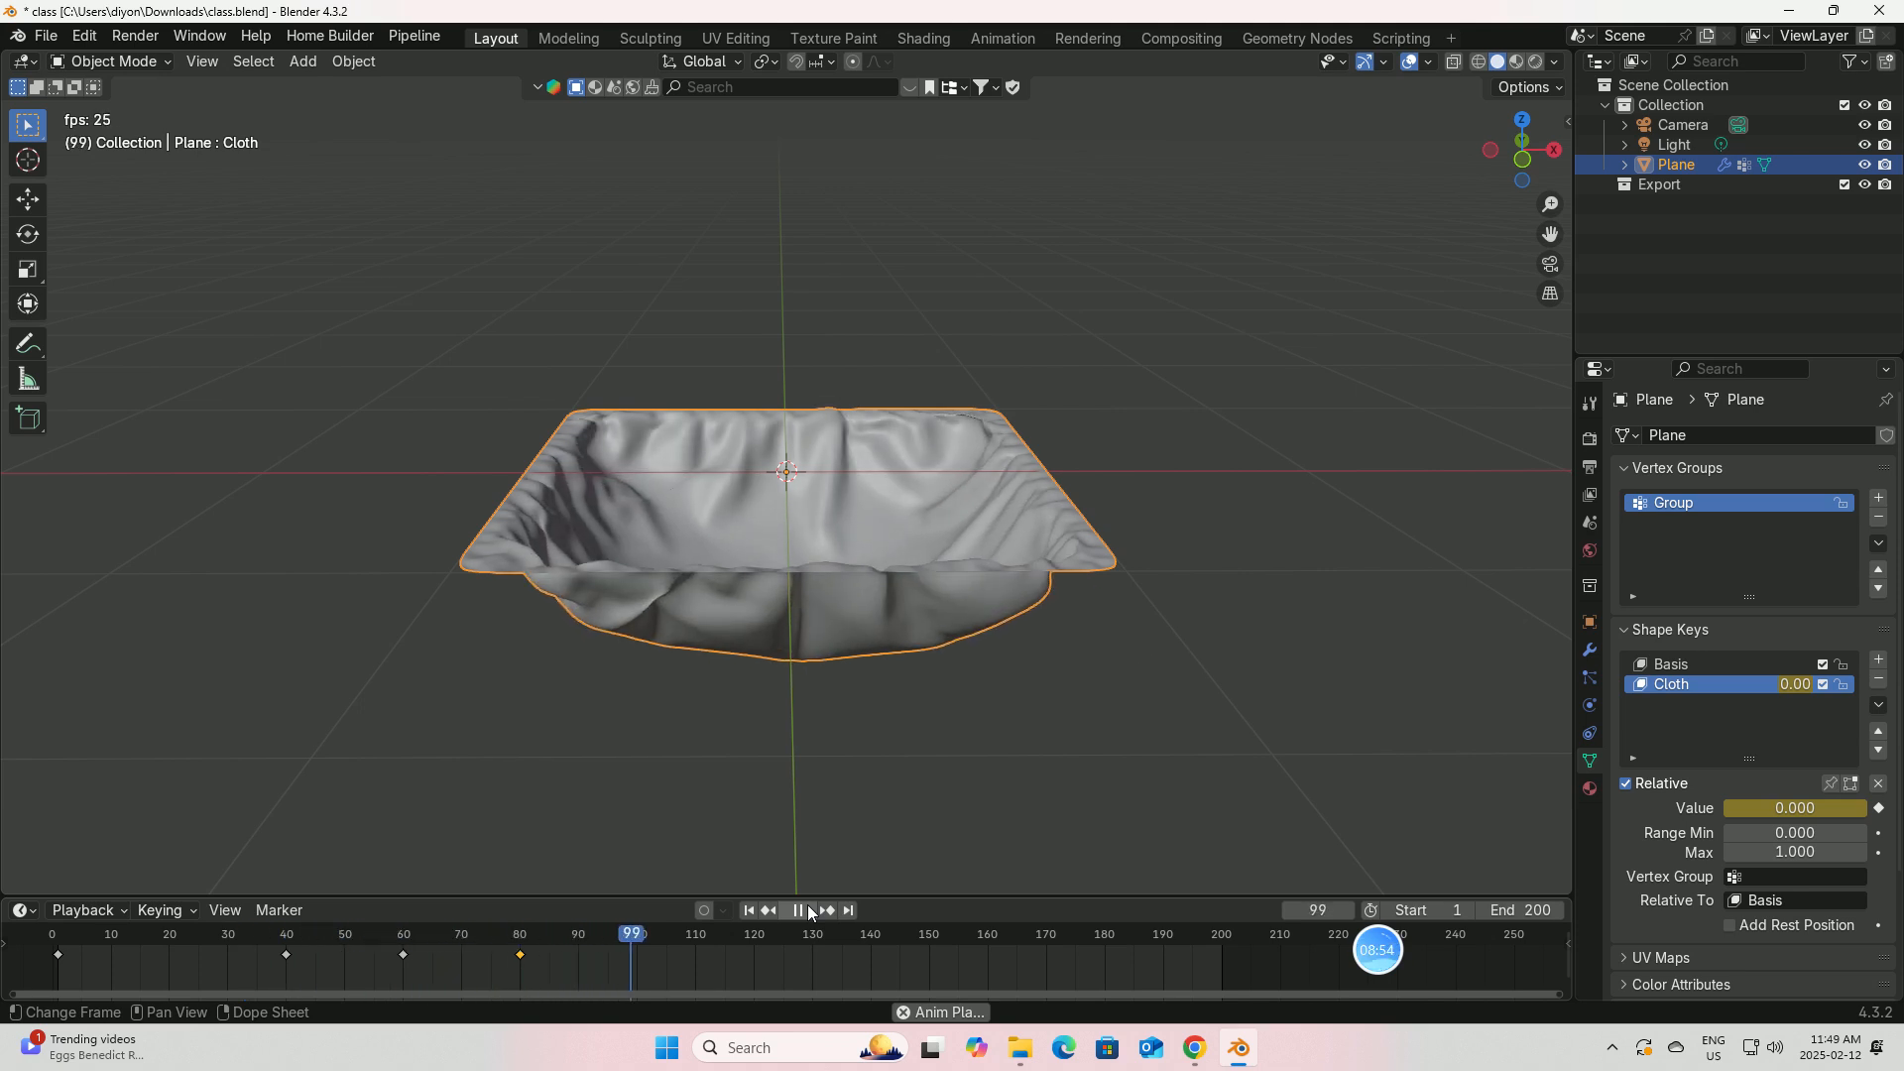
left_click(798, 910)
left_click(749, 911)
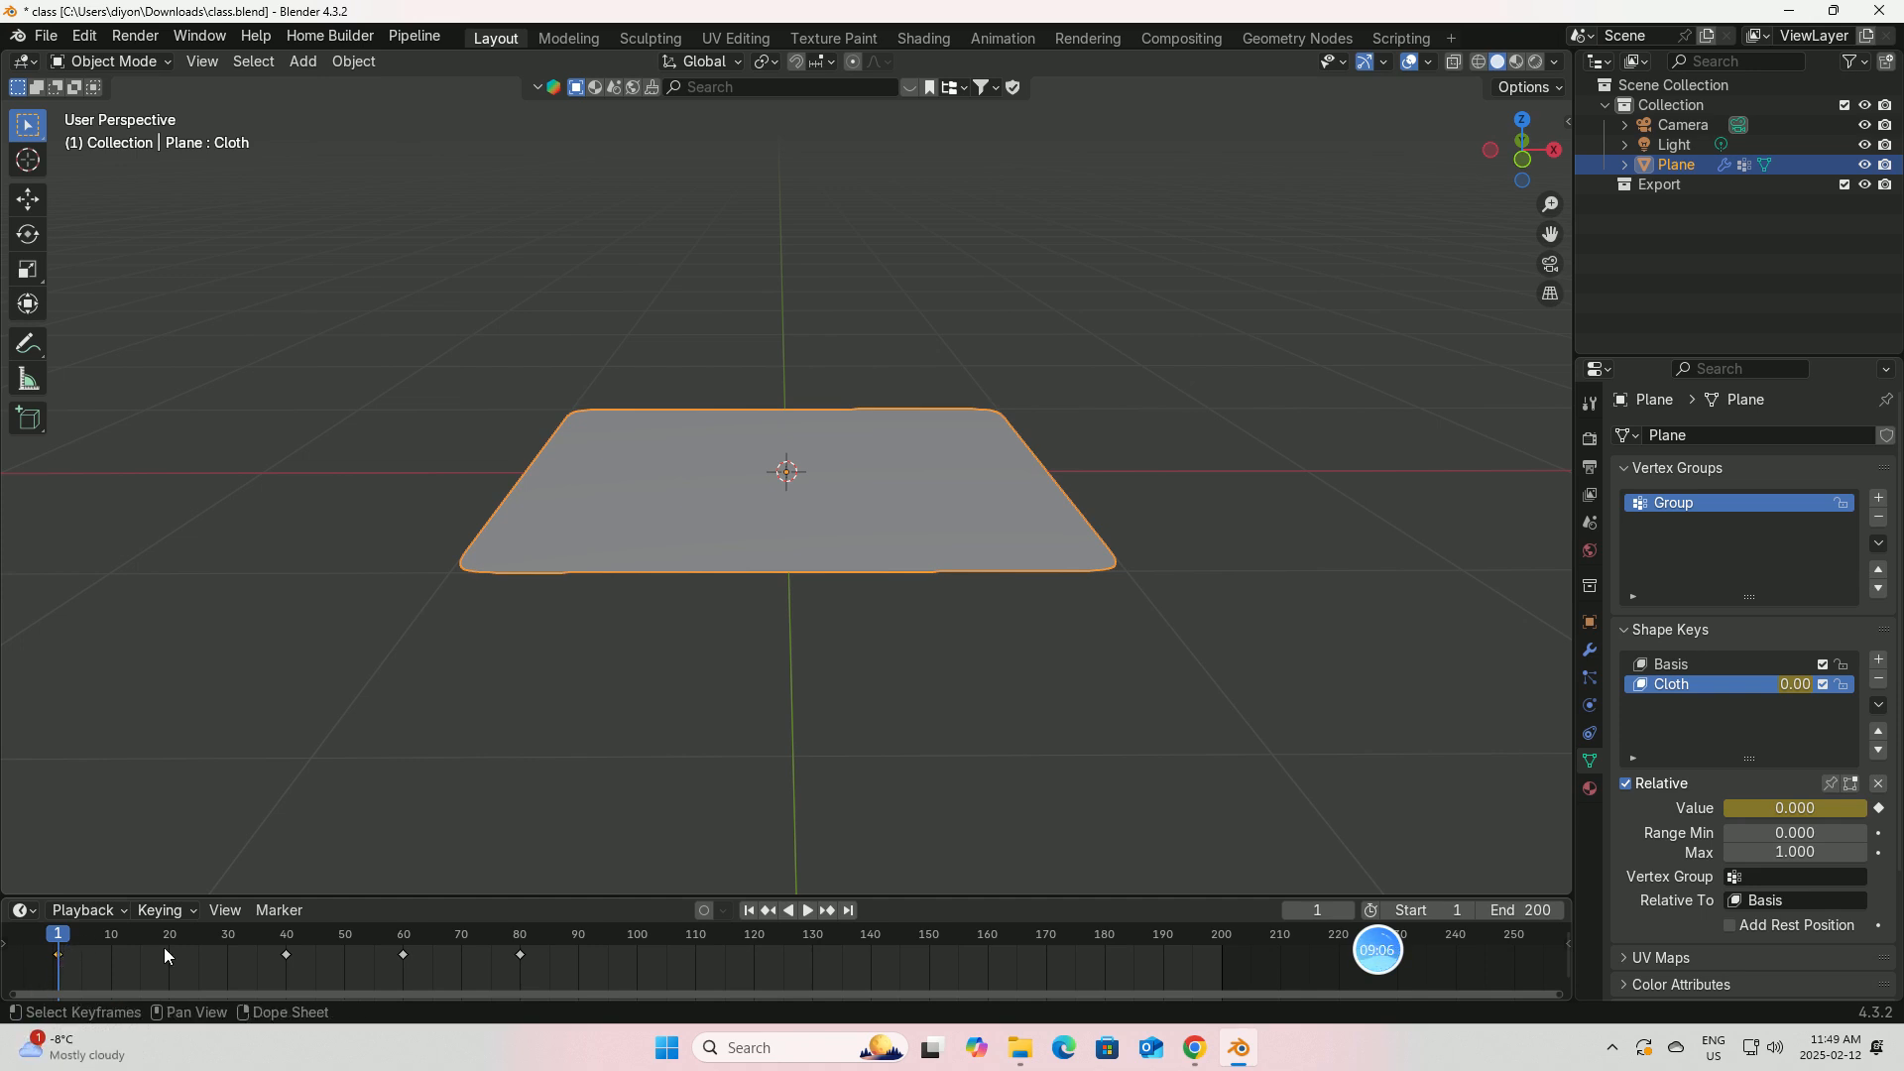
Step: Copy the Cloth shape key's frame 1 keyframe to frame 120 and its frame 80 keyframe to frame 150
left_click(756, 935)
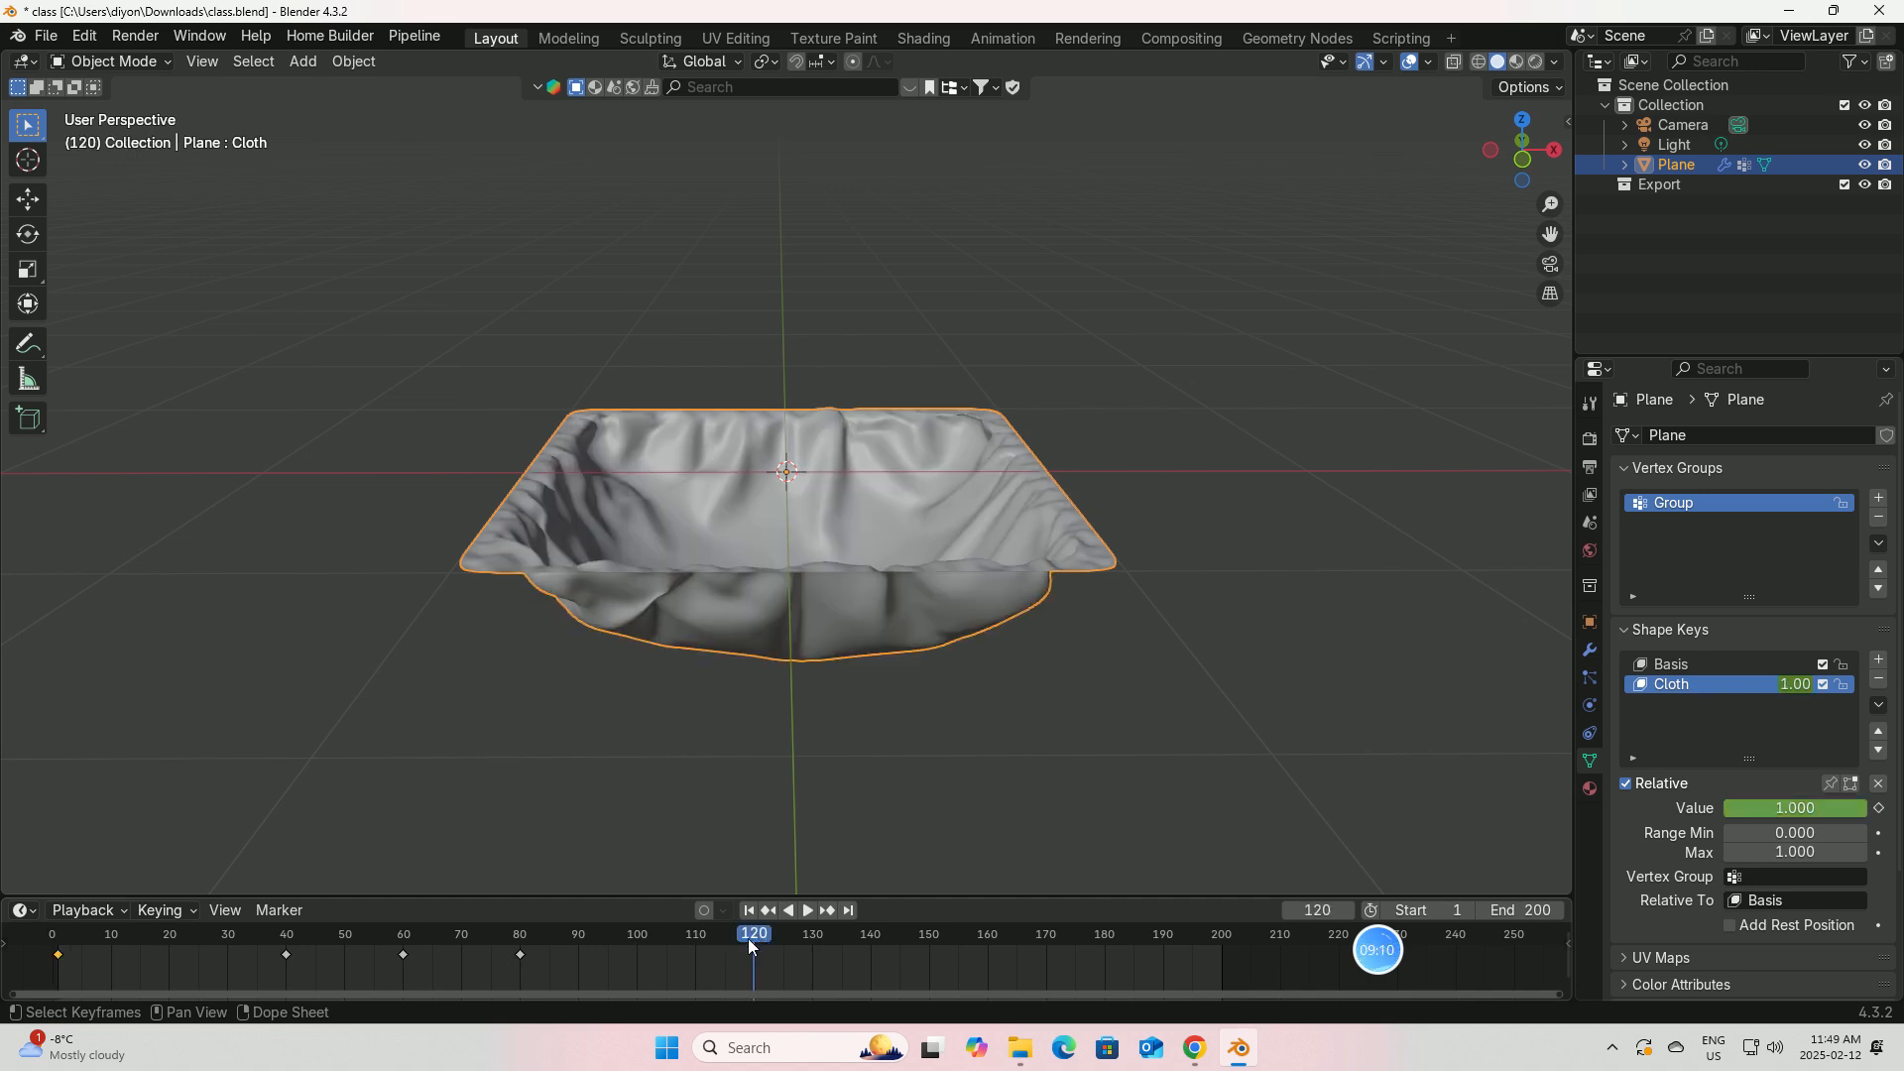
key("ctrl+v")
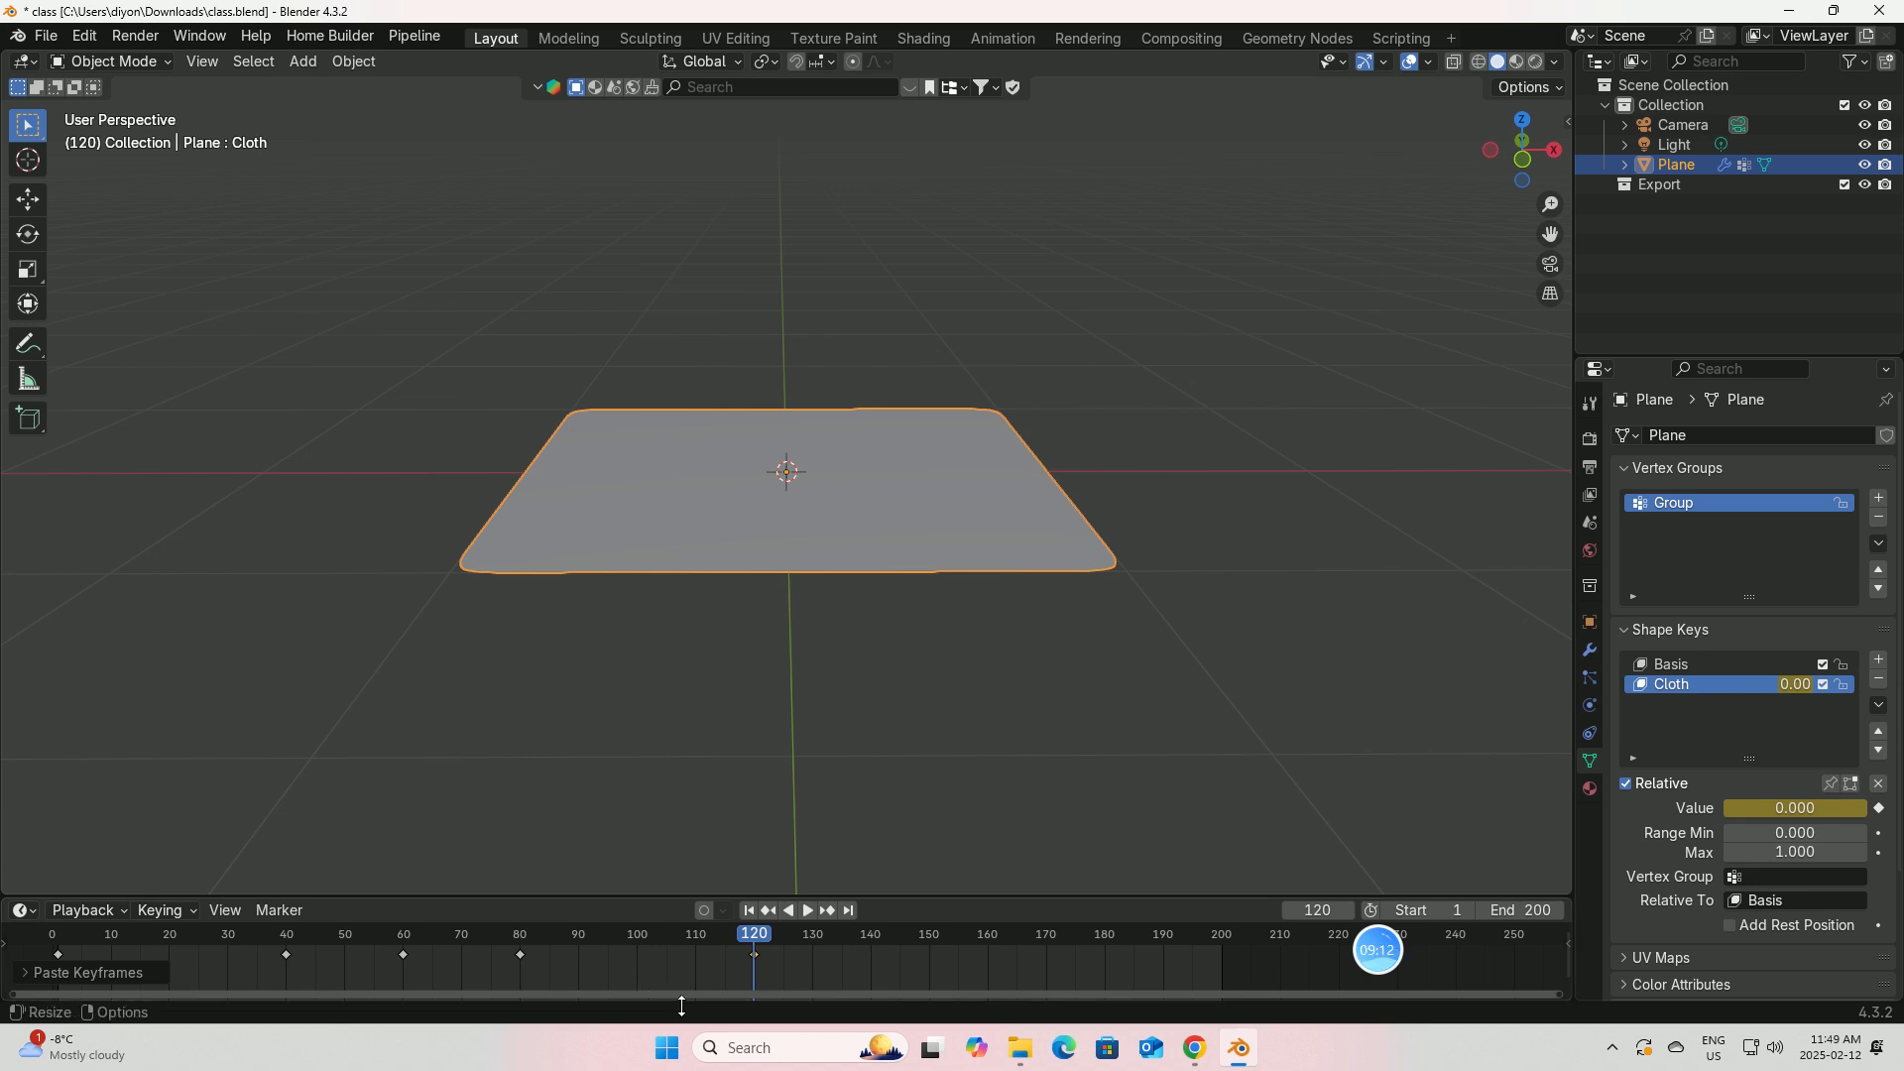
left_click(519, 955)
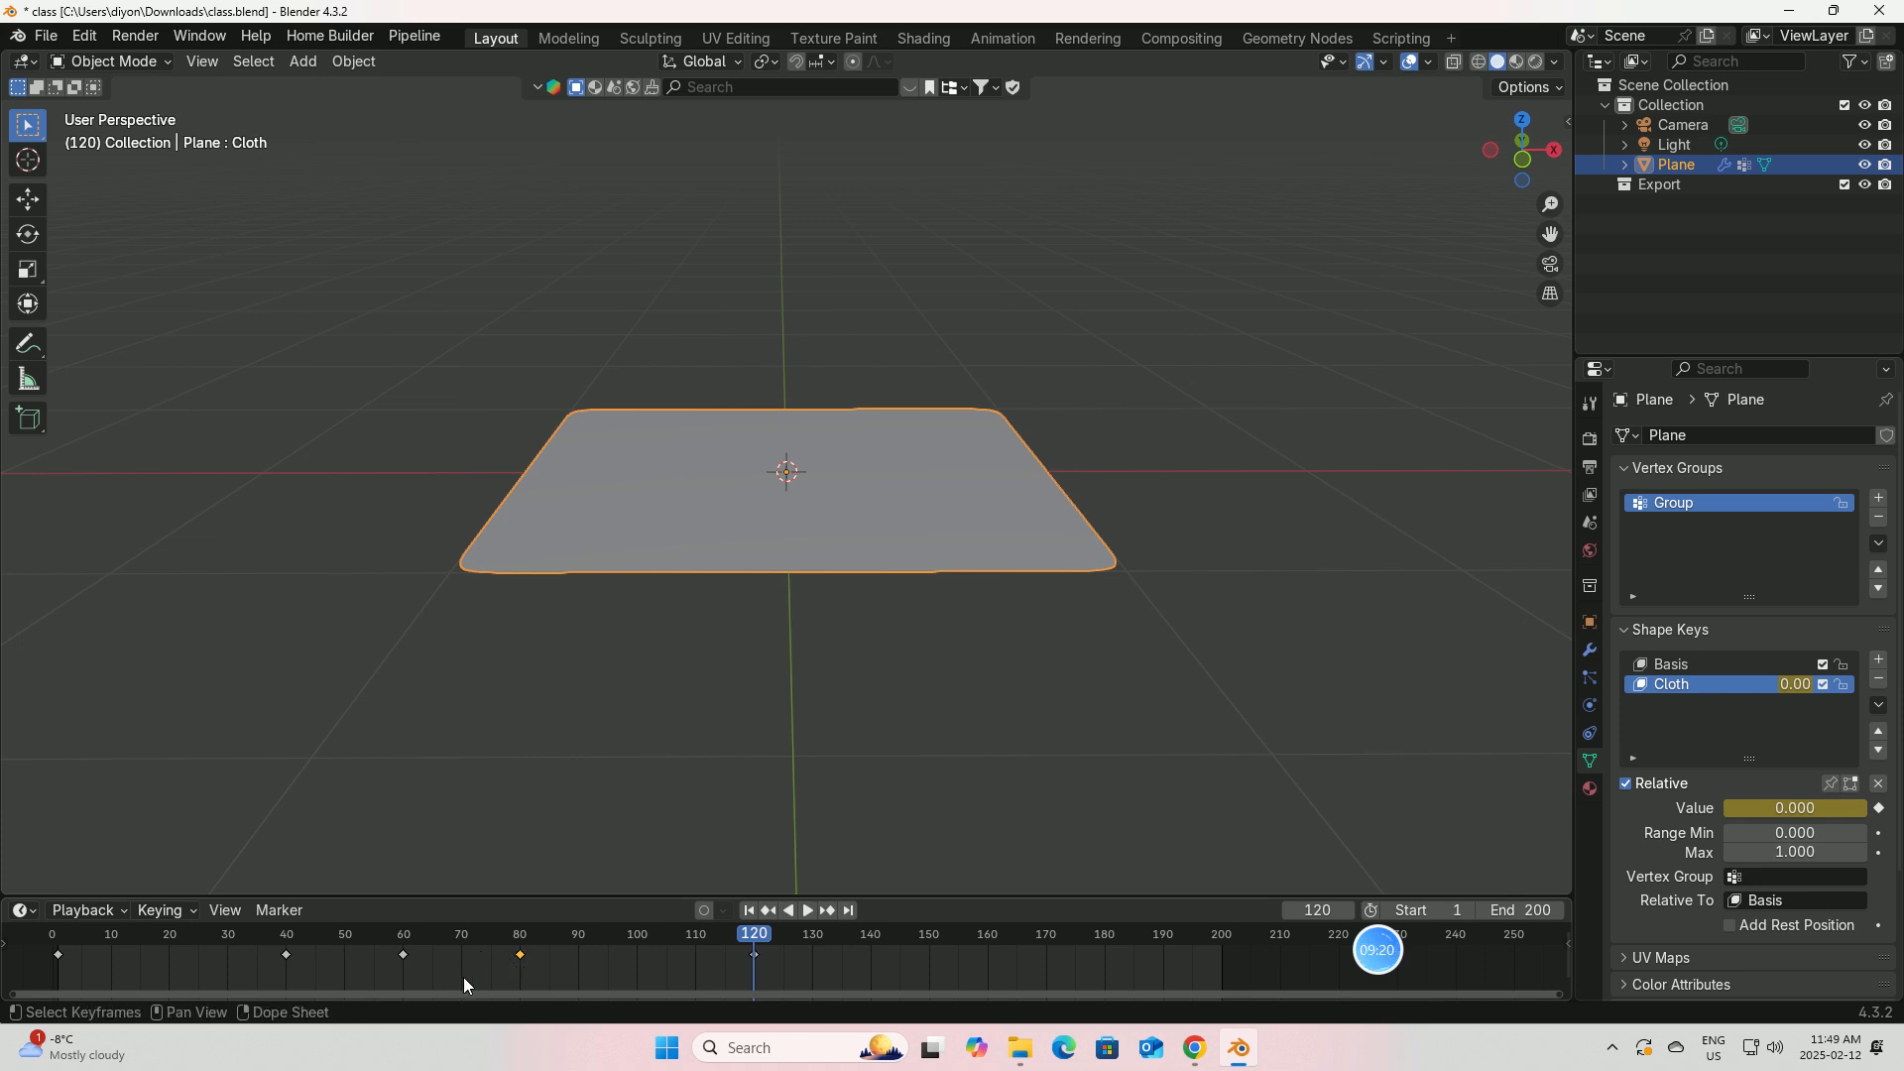
left_click(931, 938)
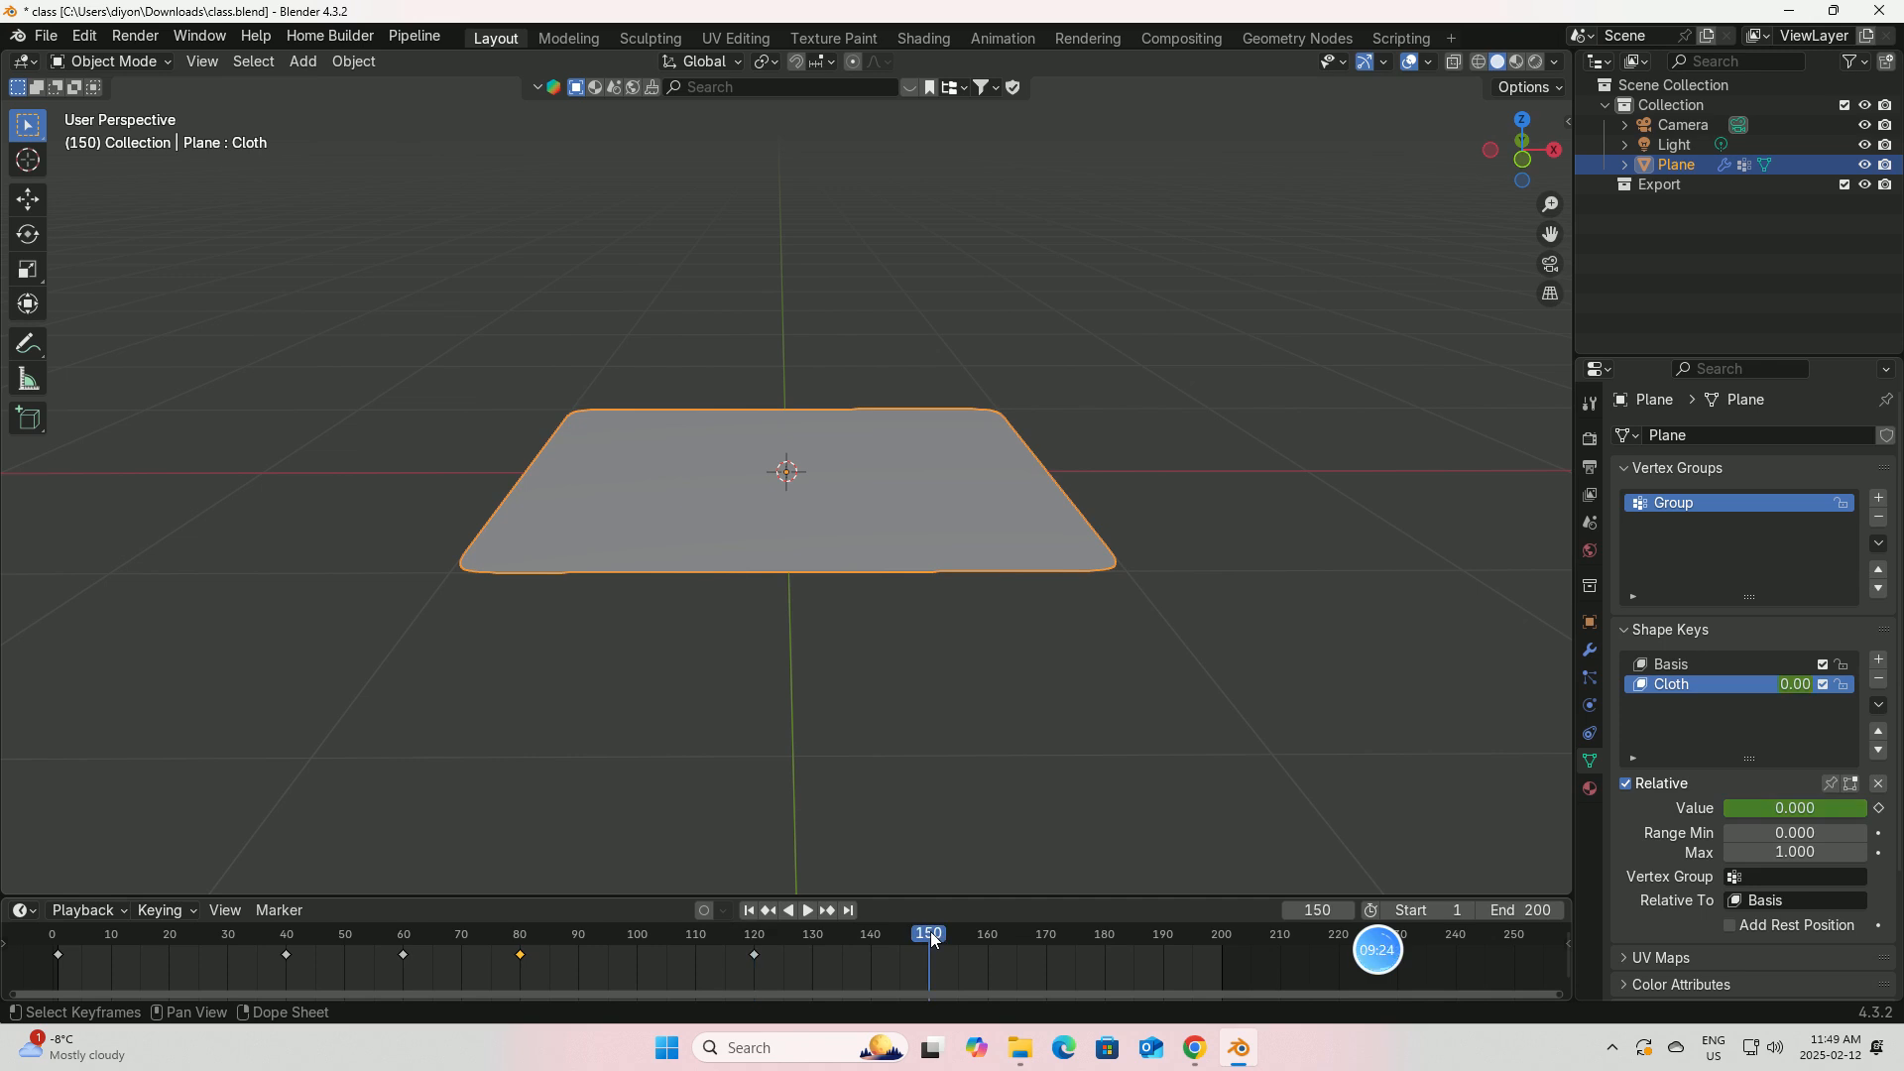
key("ctrl+v")
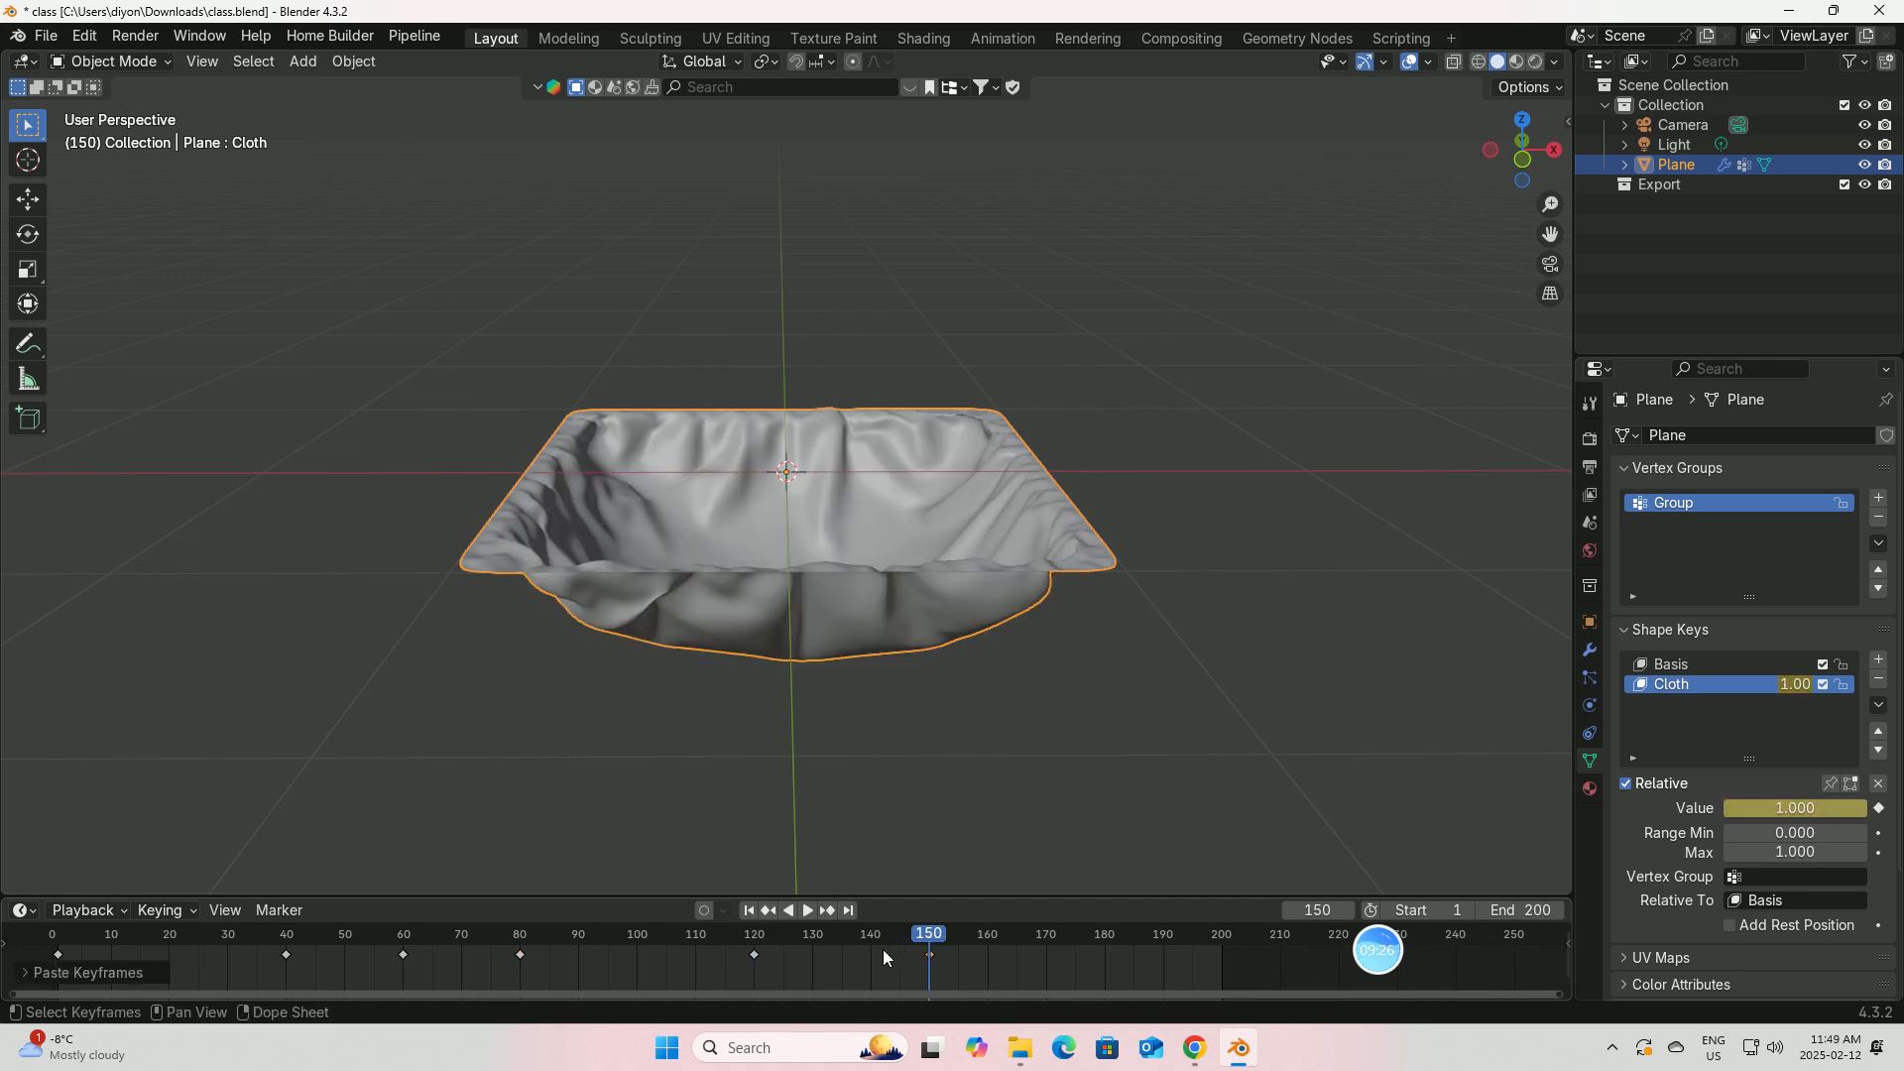
Step: Play the extended shape key animation from frame 1, cancel playback and save the class.blend project
left_click(749, 910)
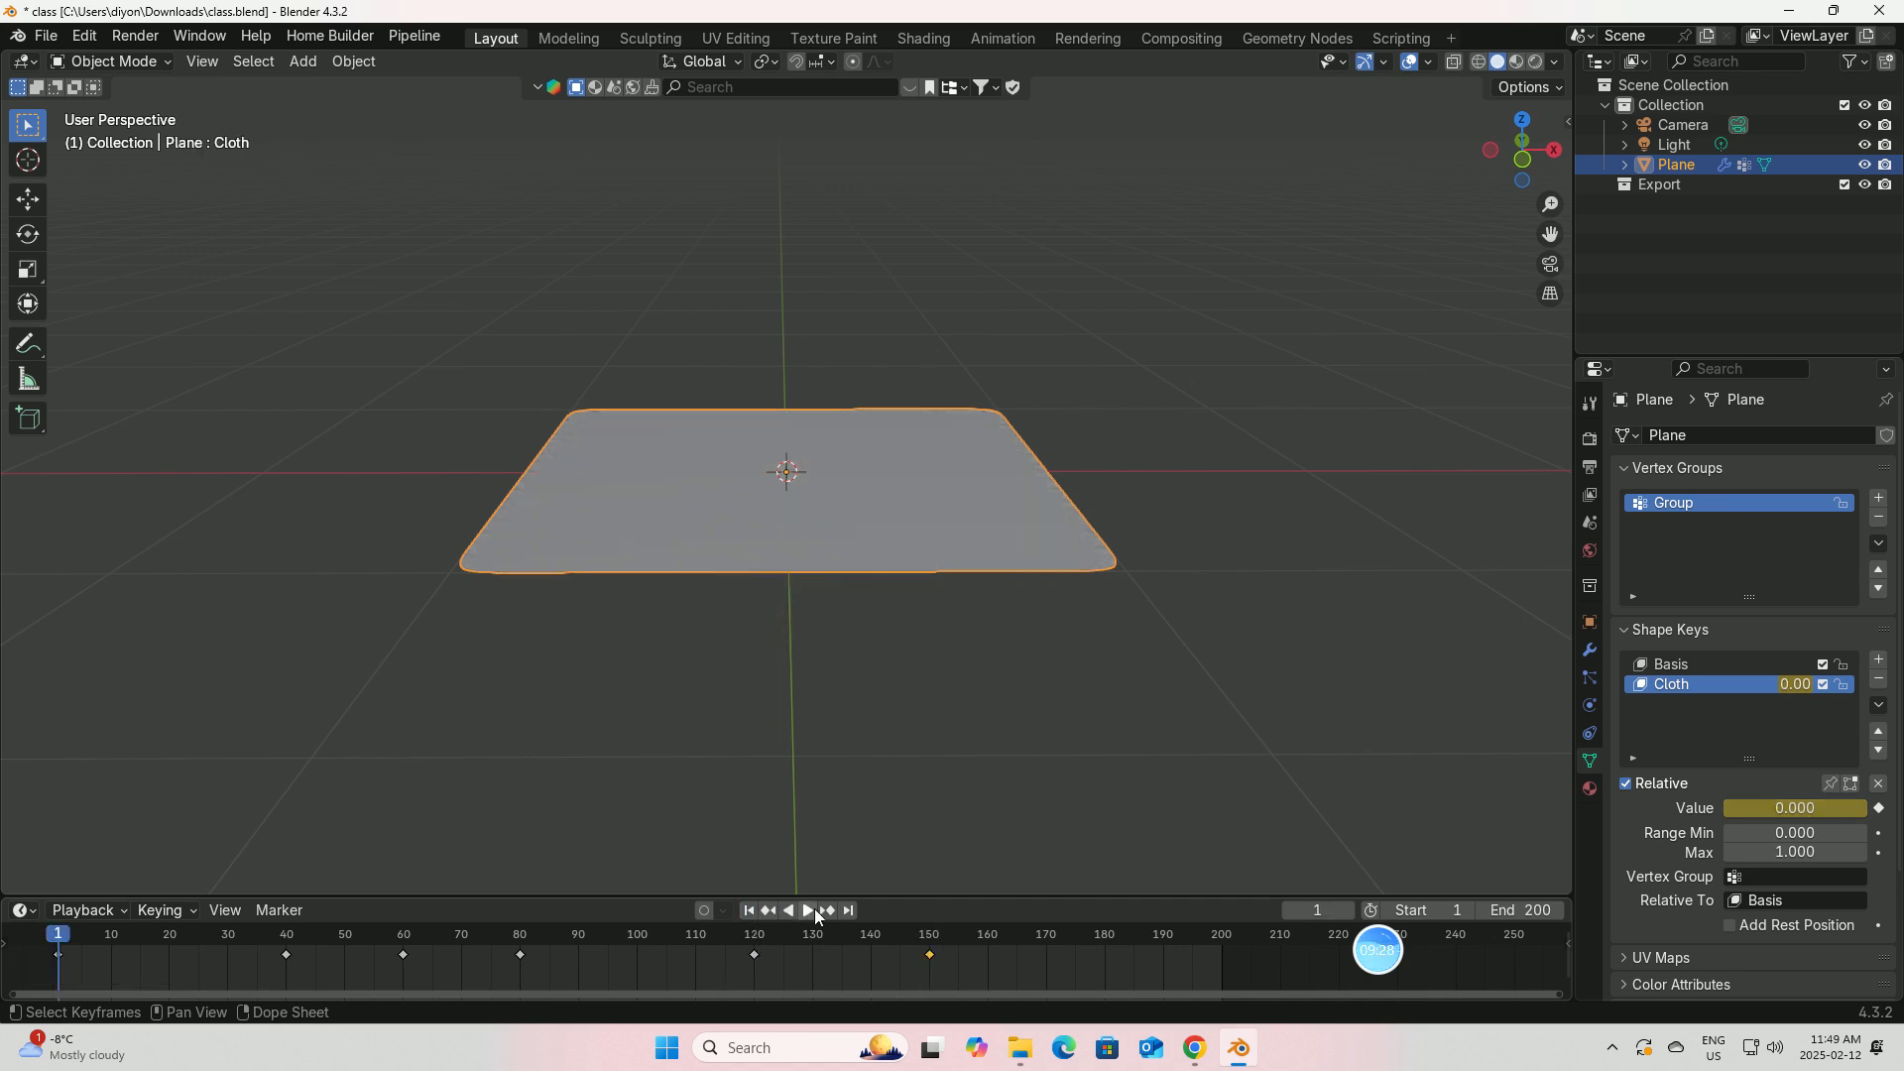
left_click(808, 911)
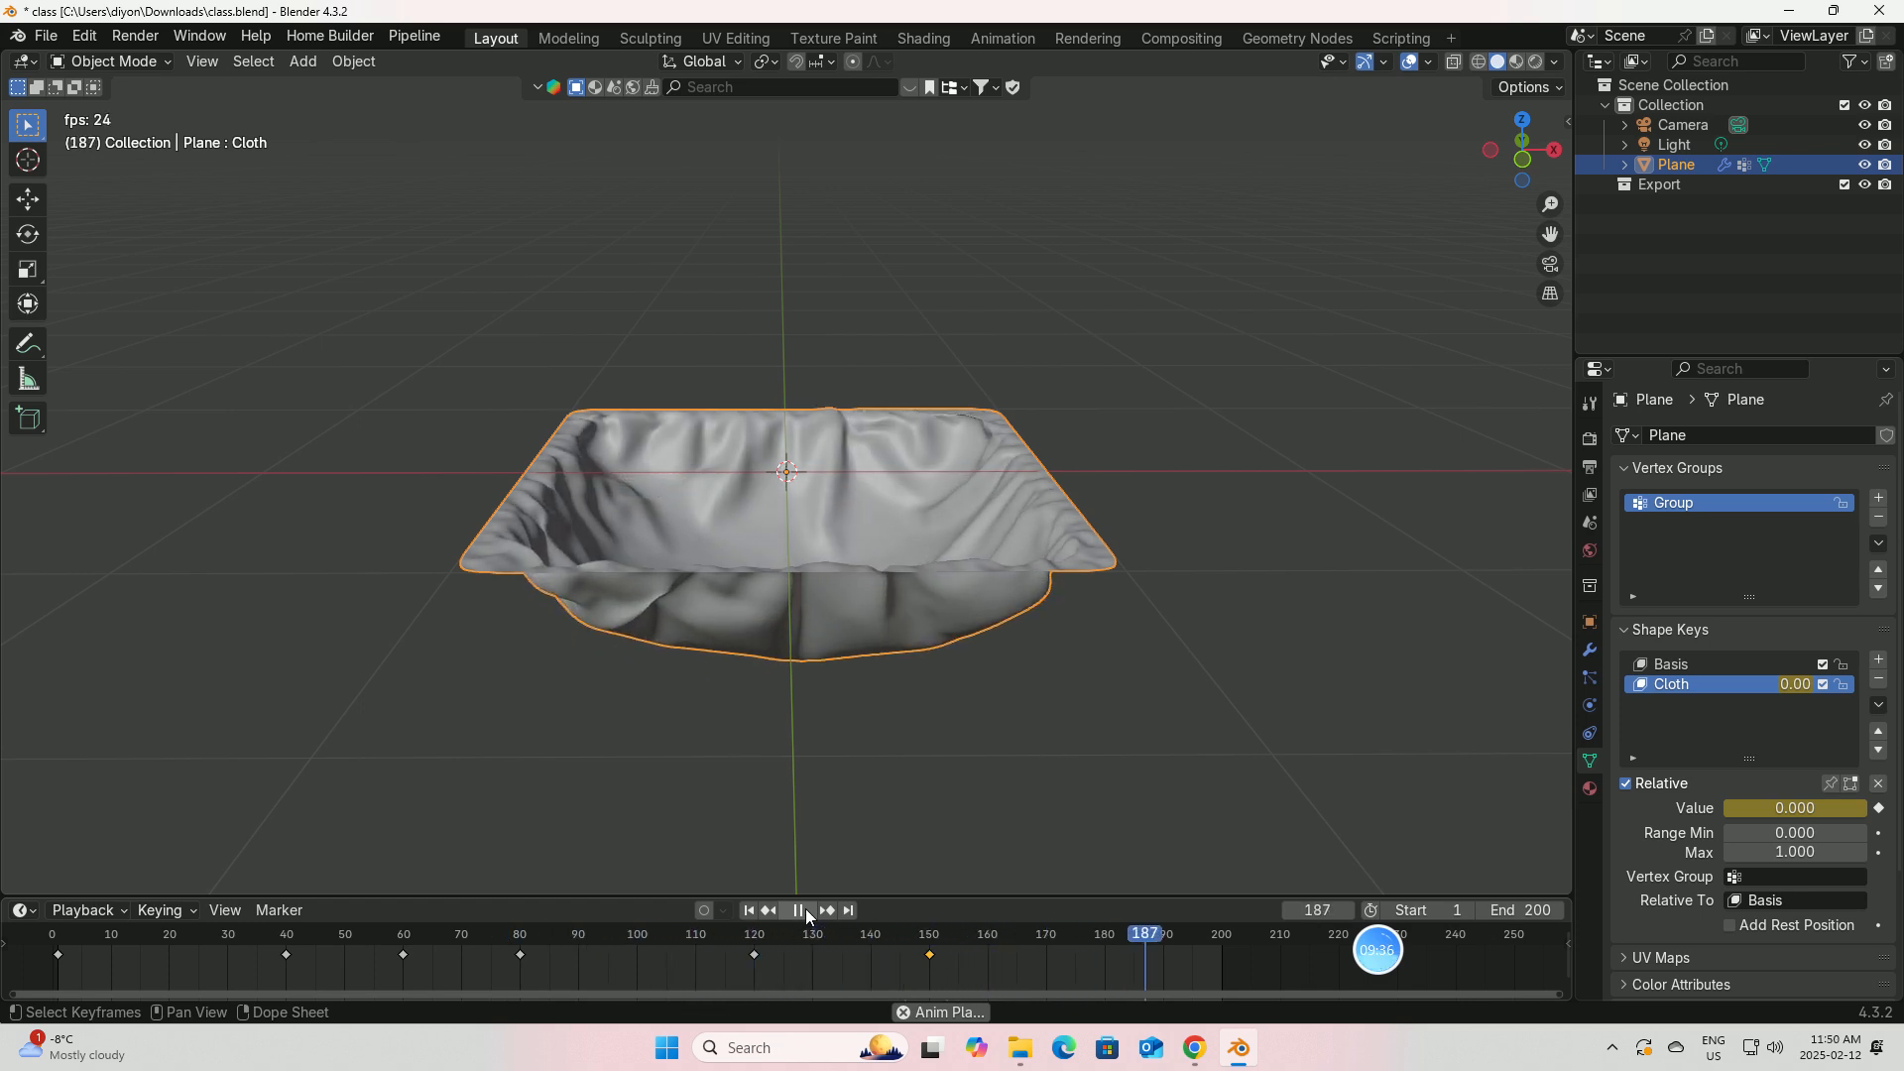
key("Escape")
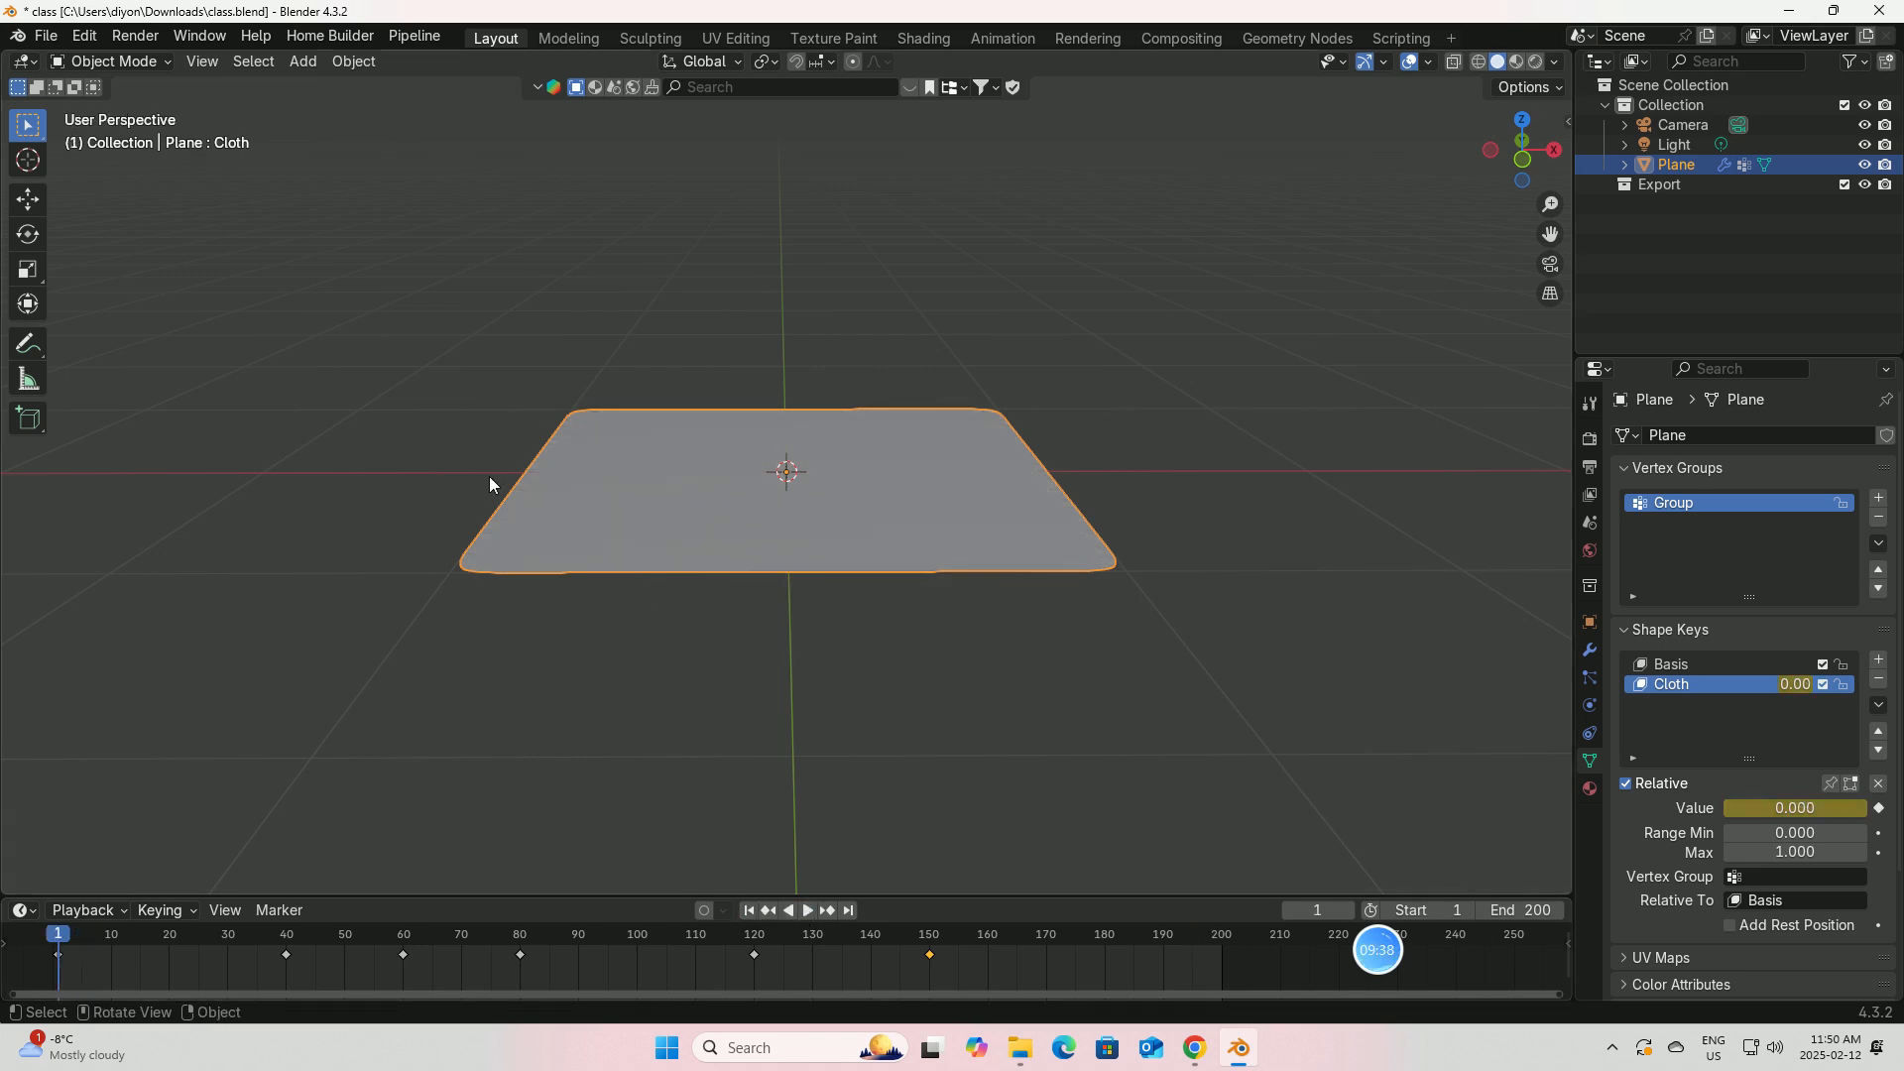
left_click(45, 36)
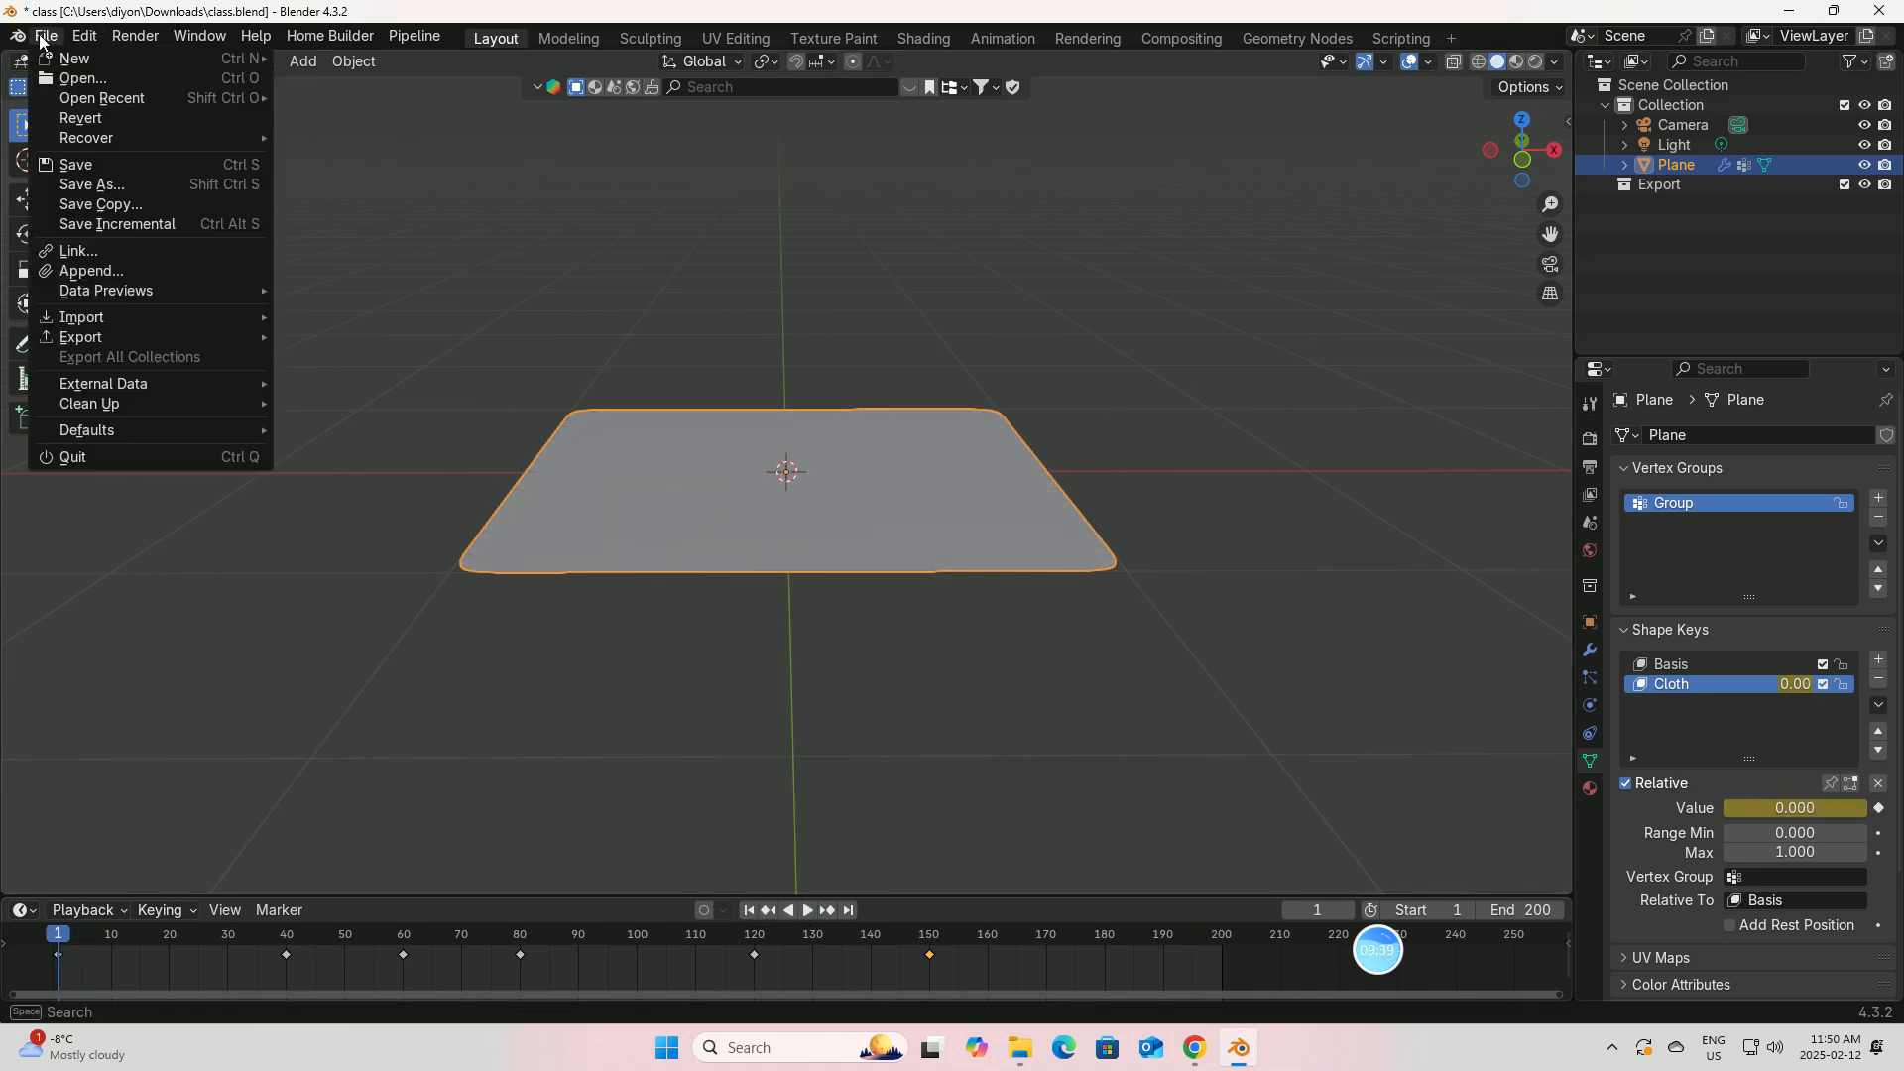
left_click(85, 171)
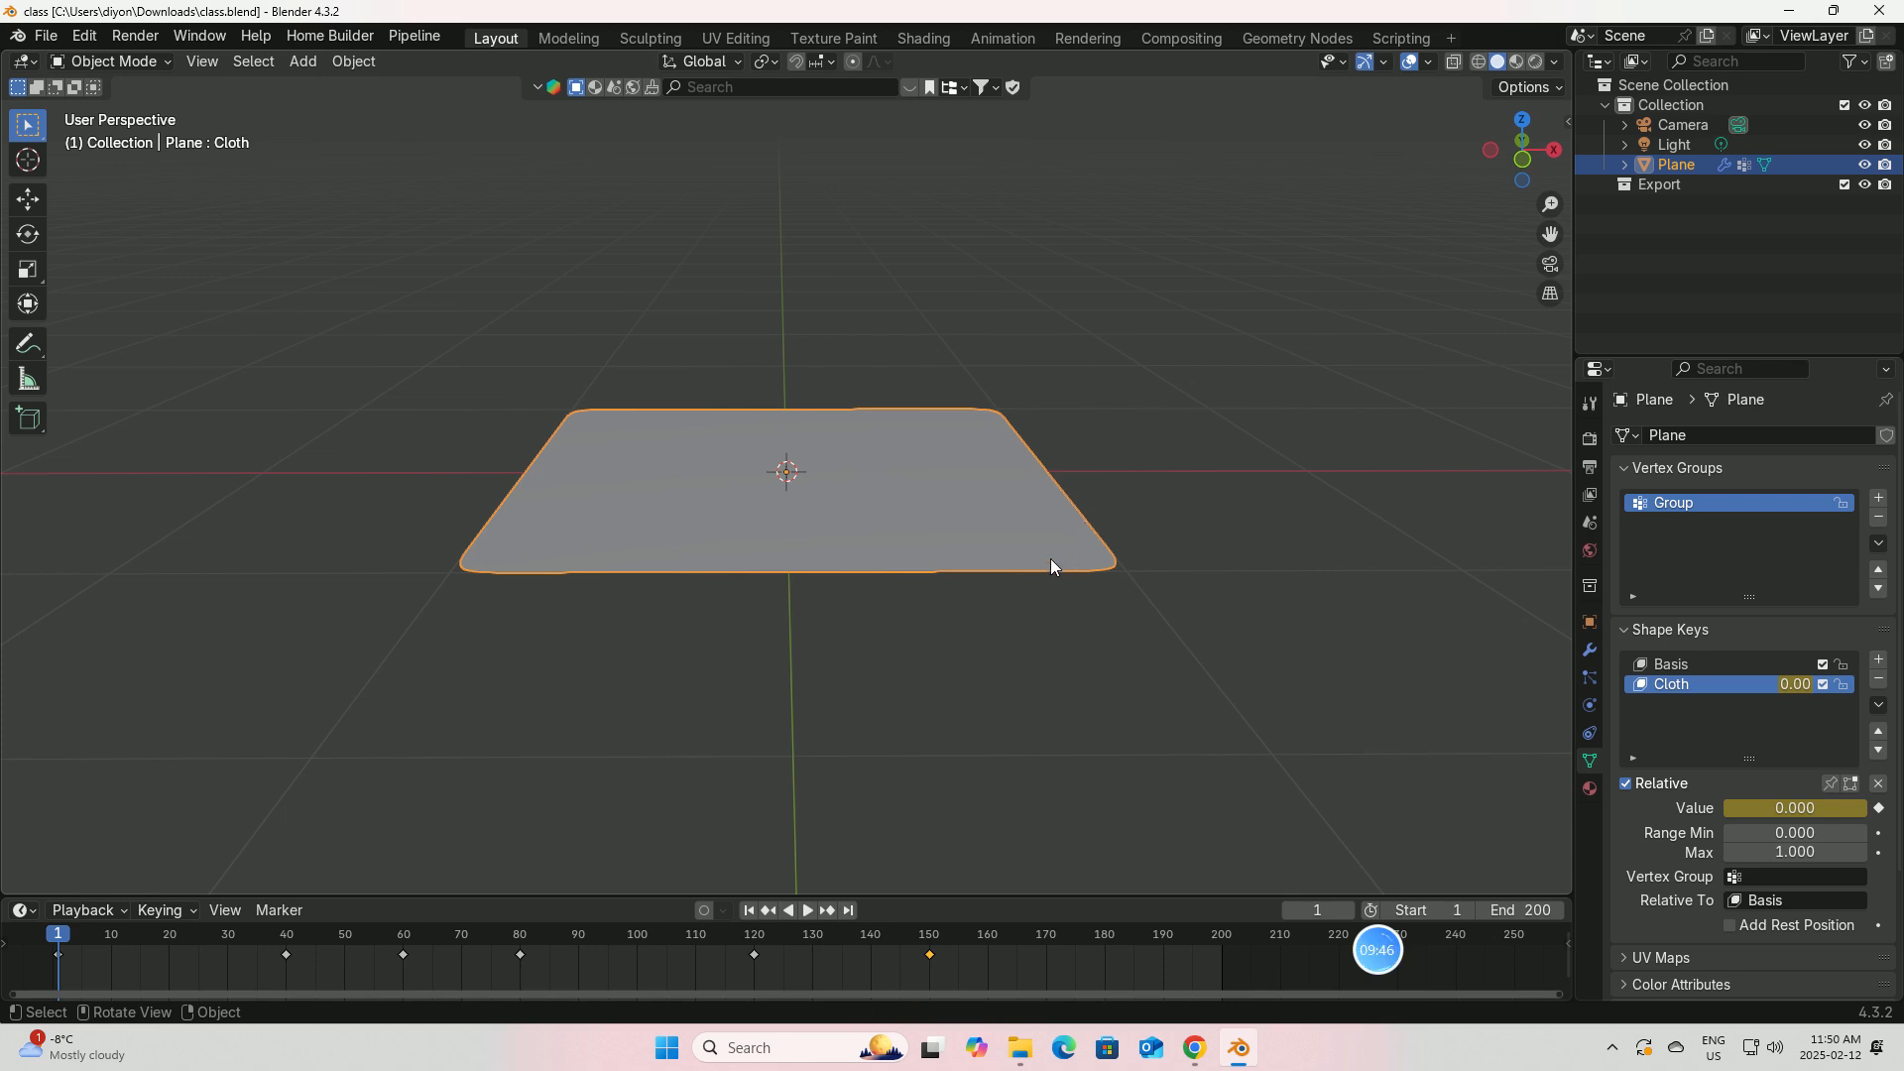
Step: Add a UV sphere at the origin and set its scale to 0.15 on all three axes
left_click(309, 59)
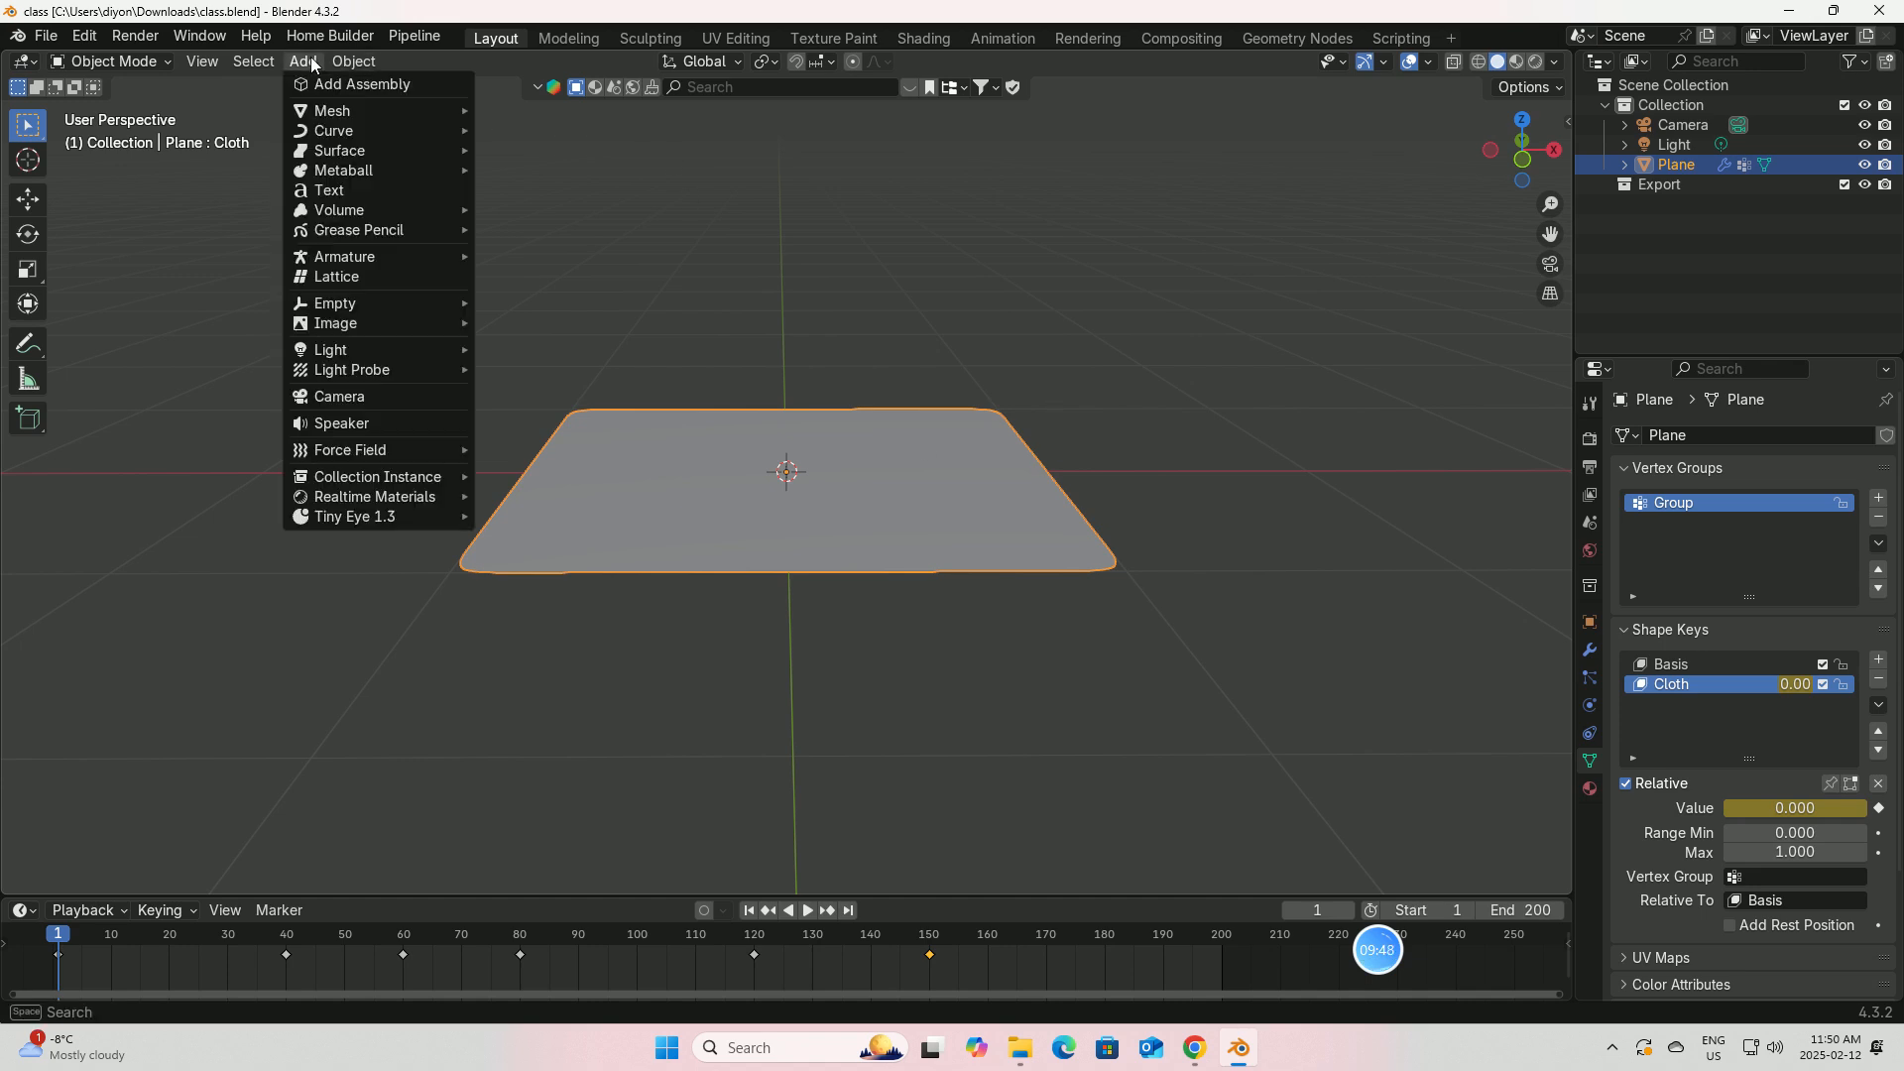
mouse_move(384, 107)
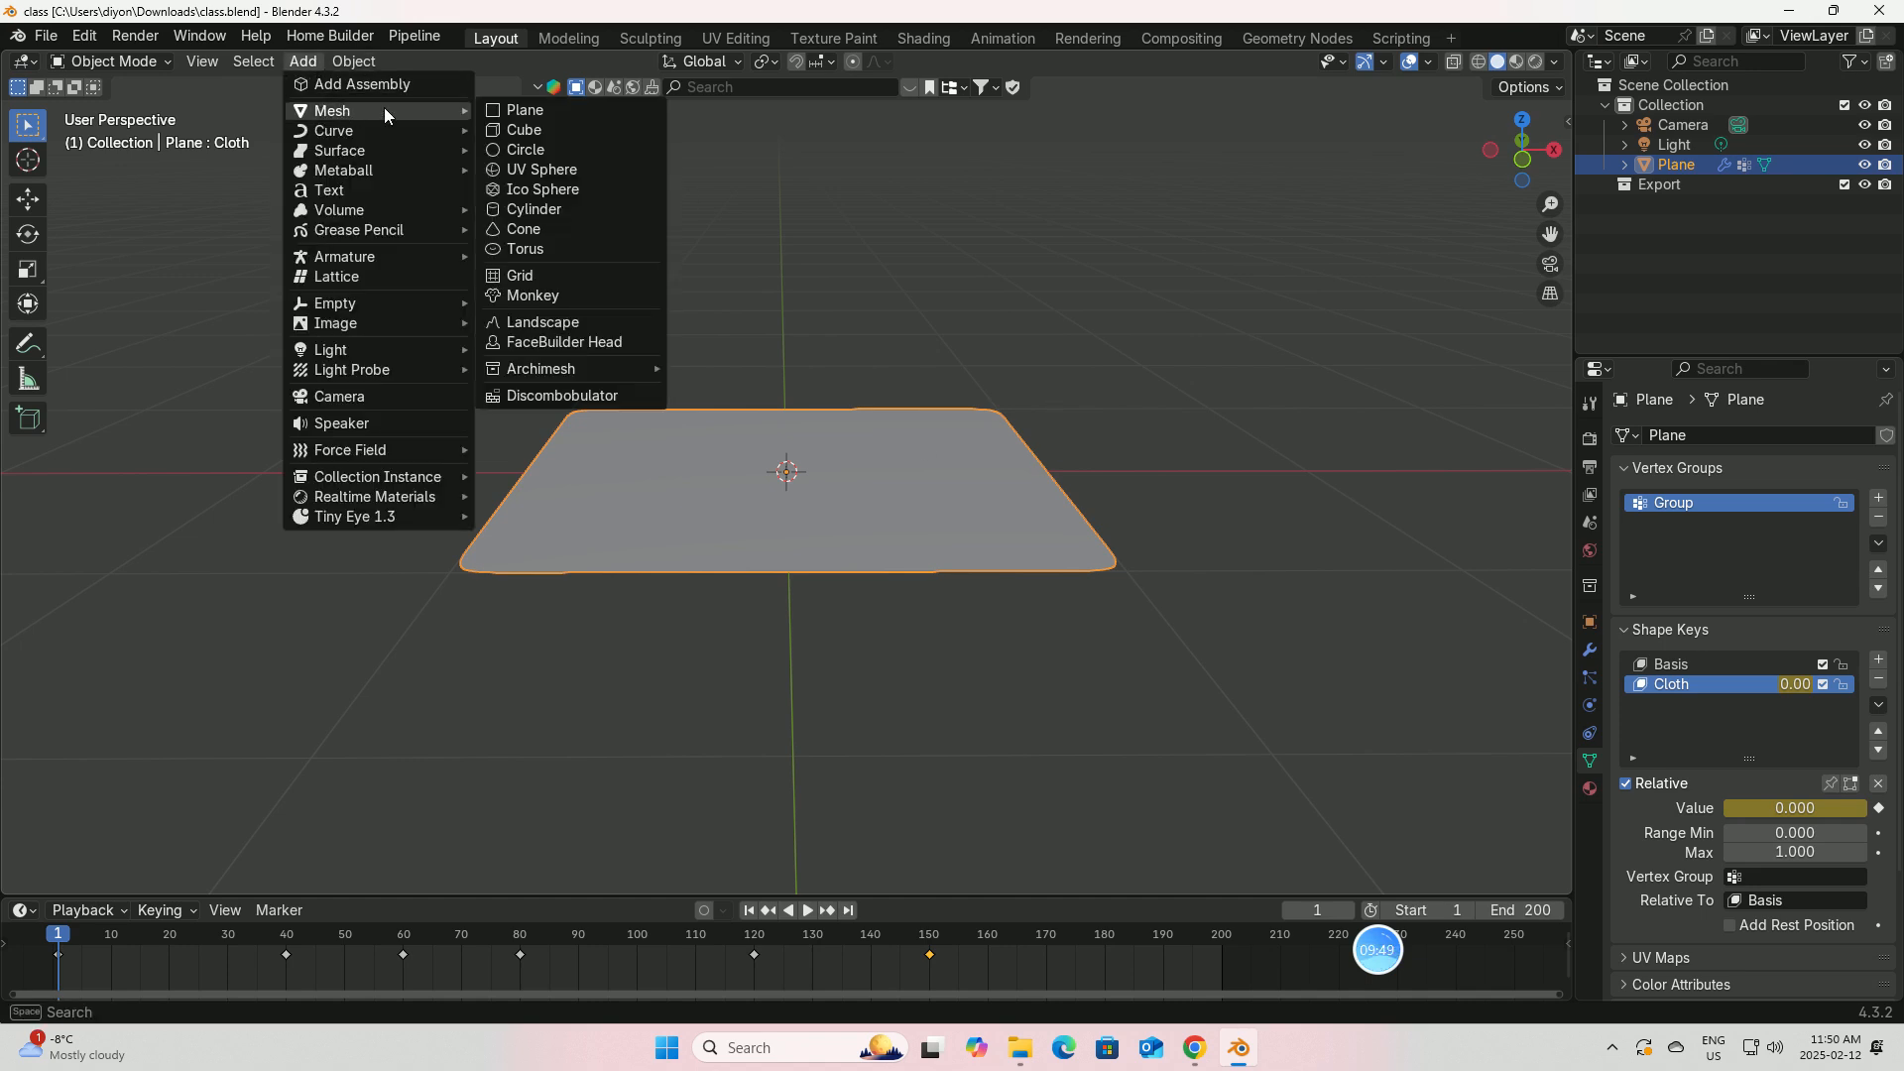
left_click(559, 171)
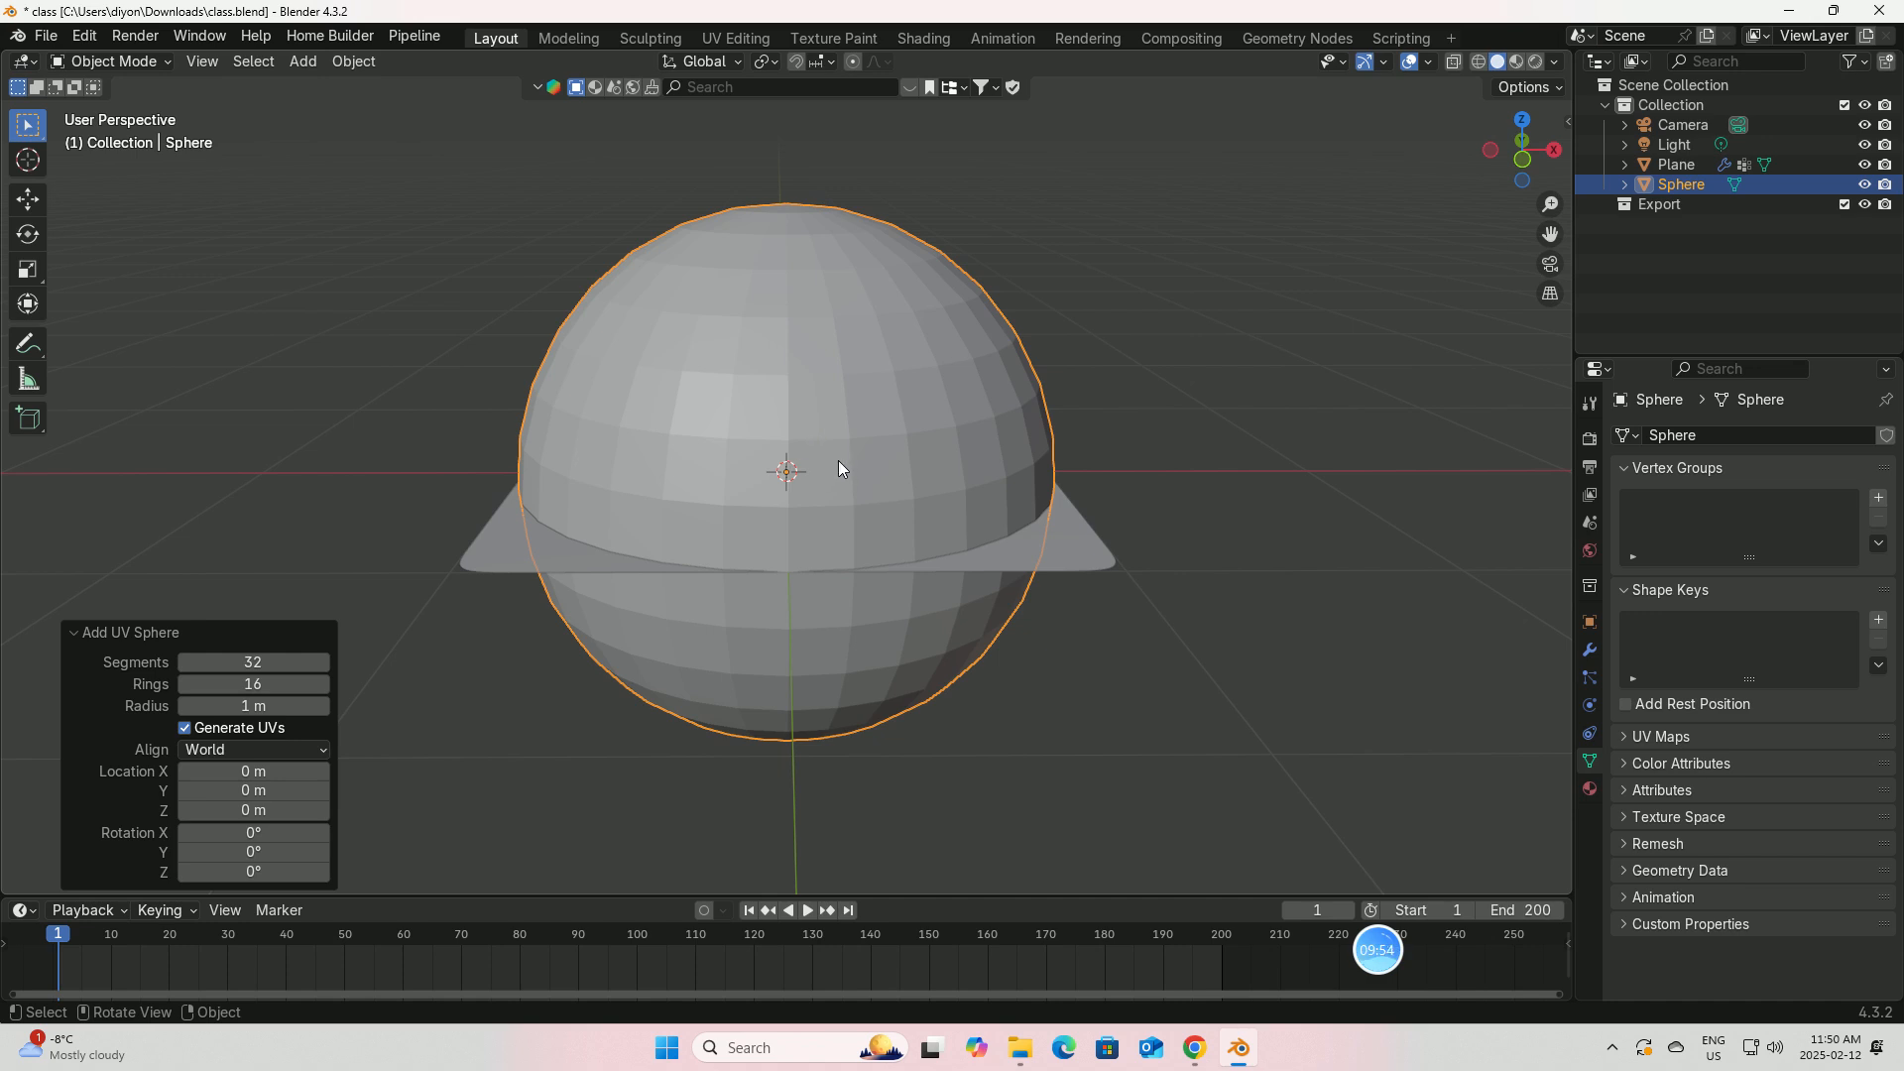
left_click(1590, 622)
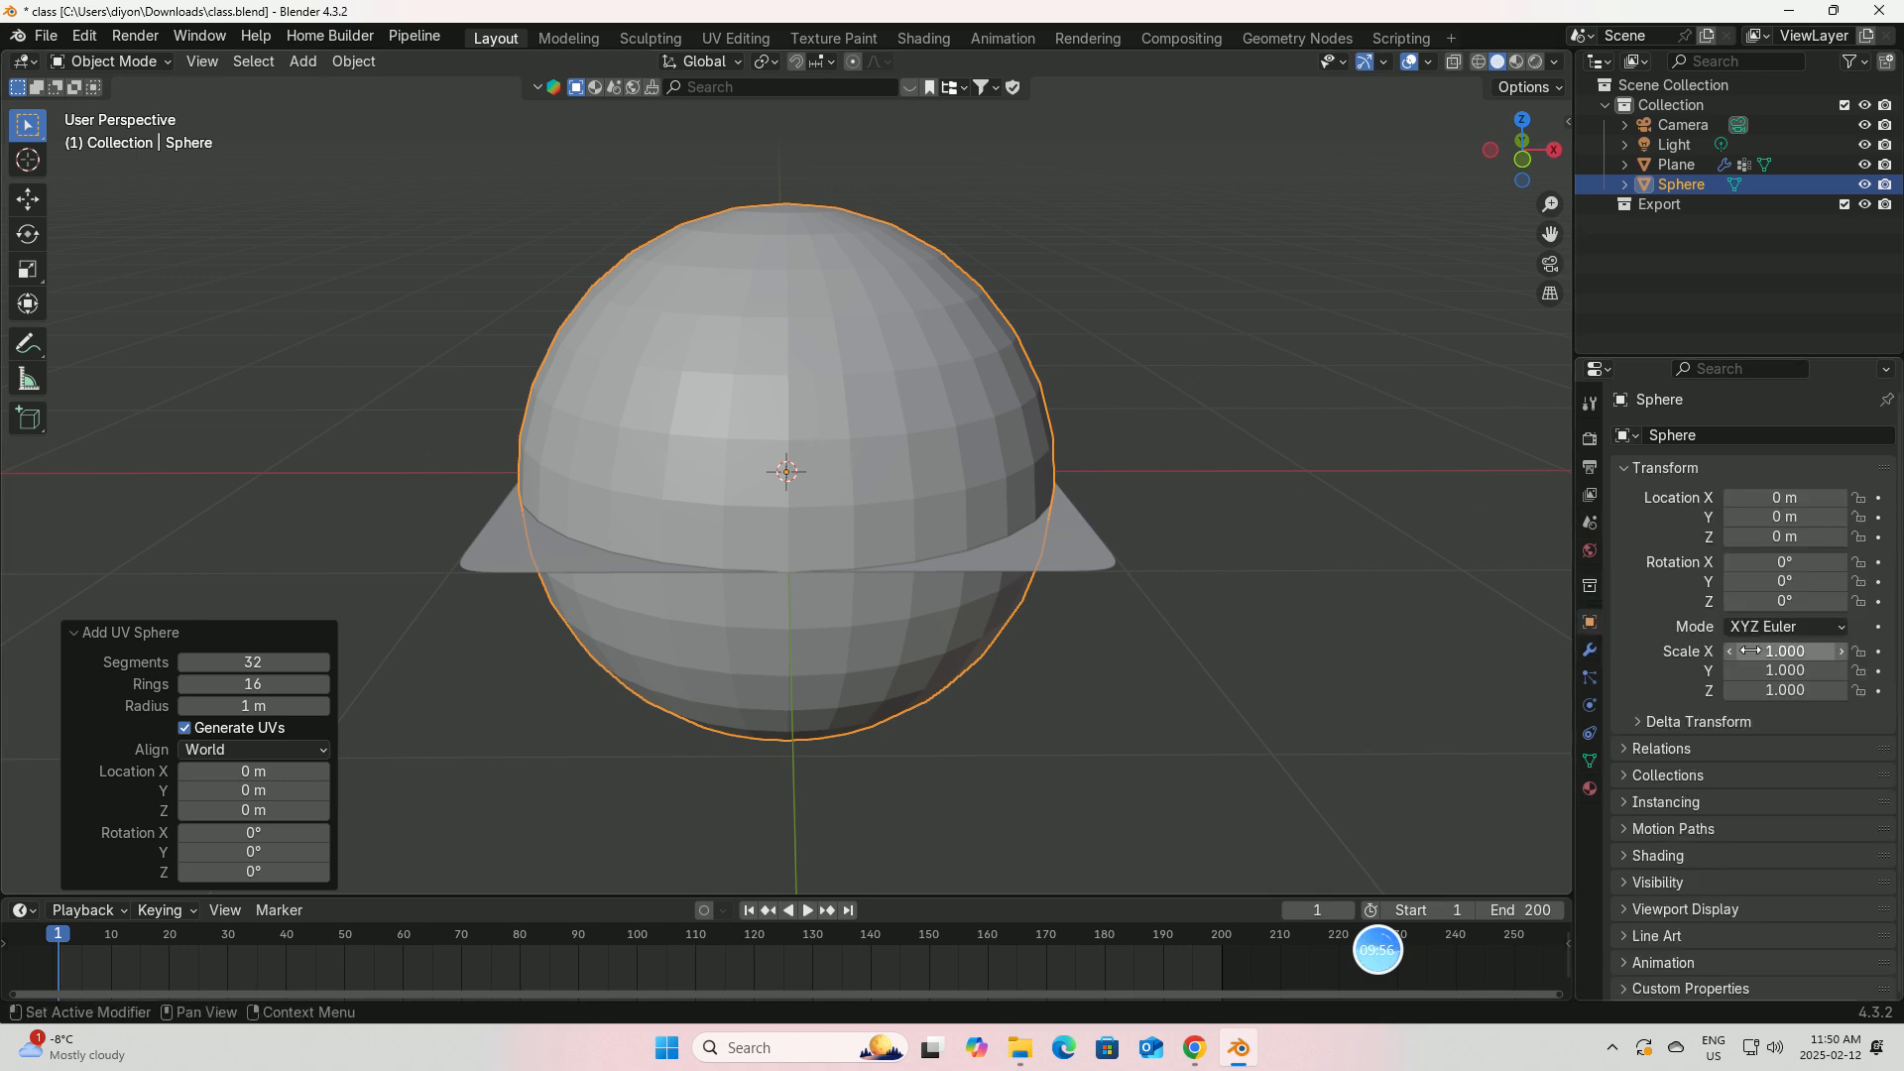
left_click_drag(1772, 650, 1771, 690)
key("BackSpace")
type("0.15")
key("Return")
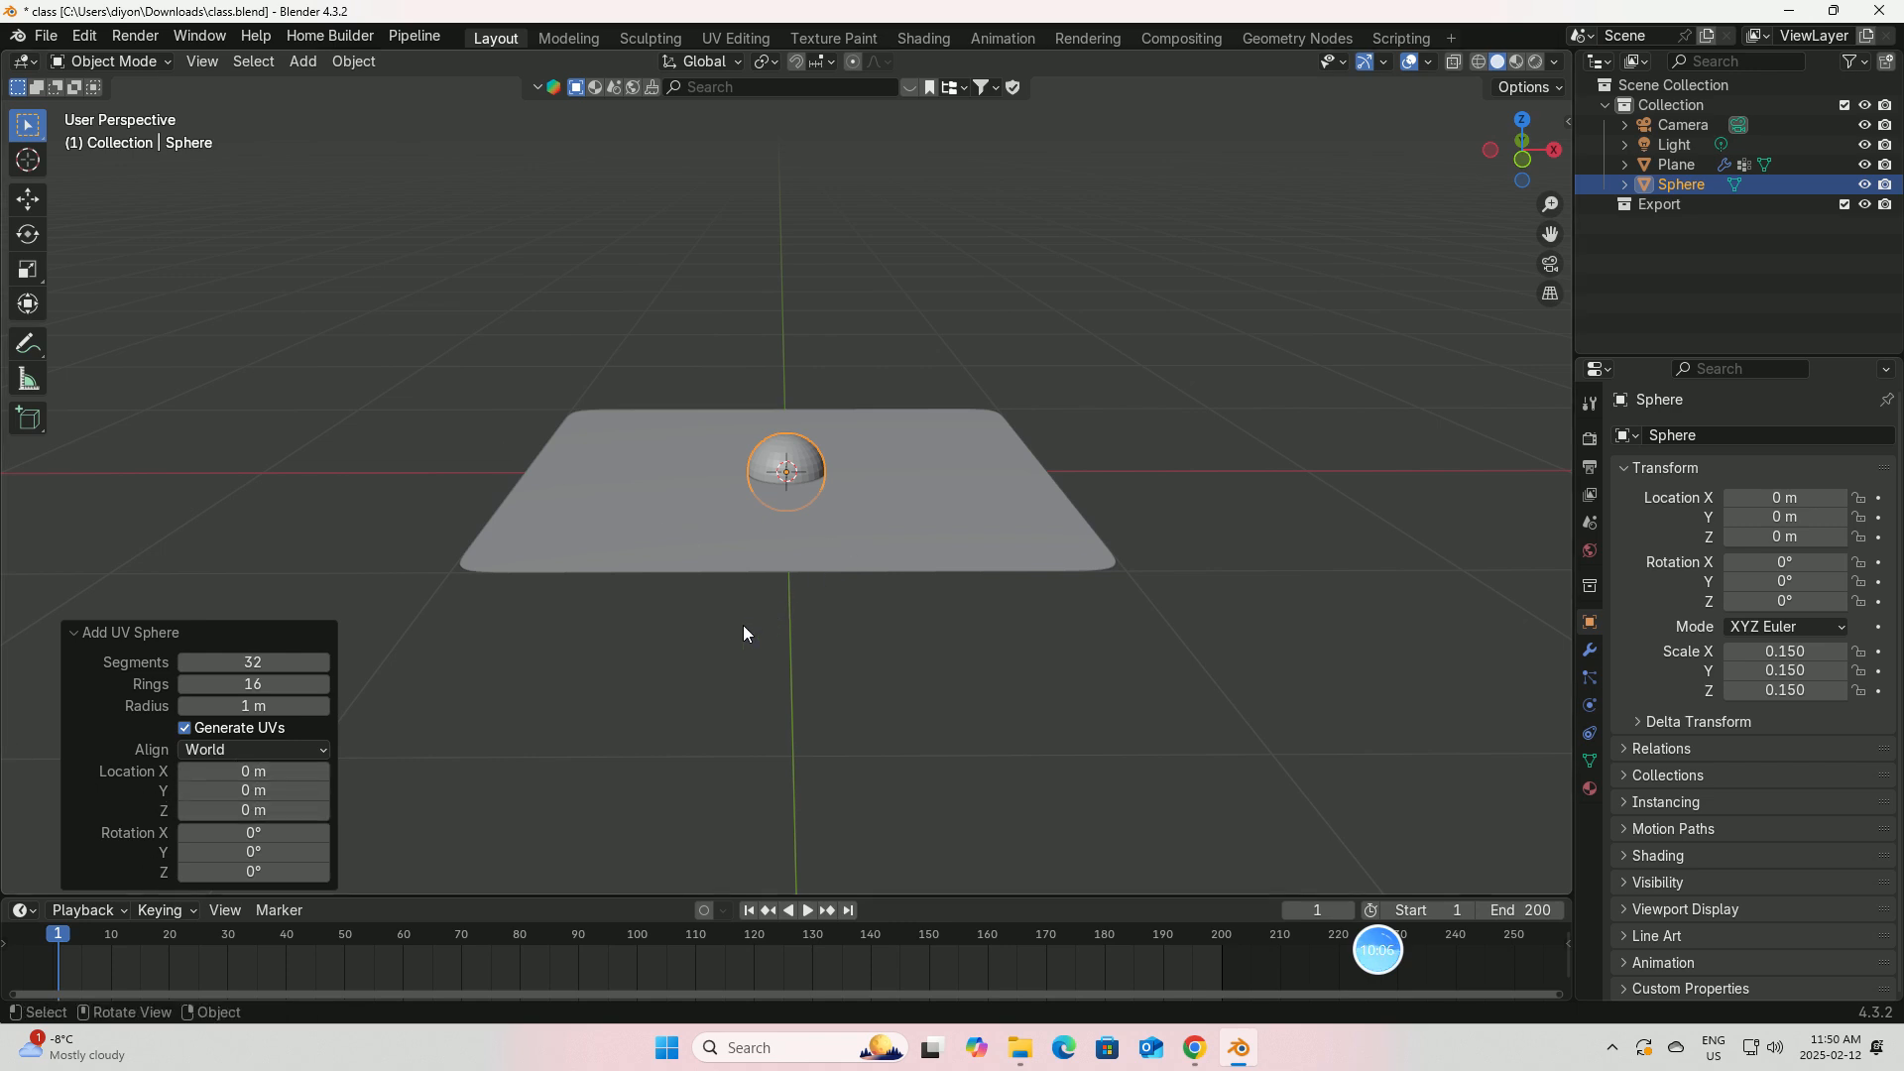
Step: In front view at frame 70, set the sphere's Z location to 1 m above the sagging cloth
key("KP_1")
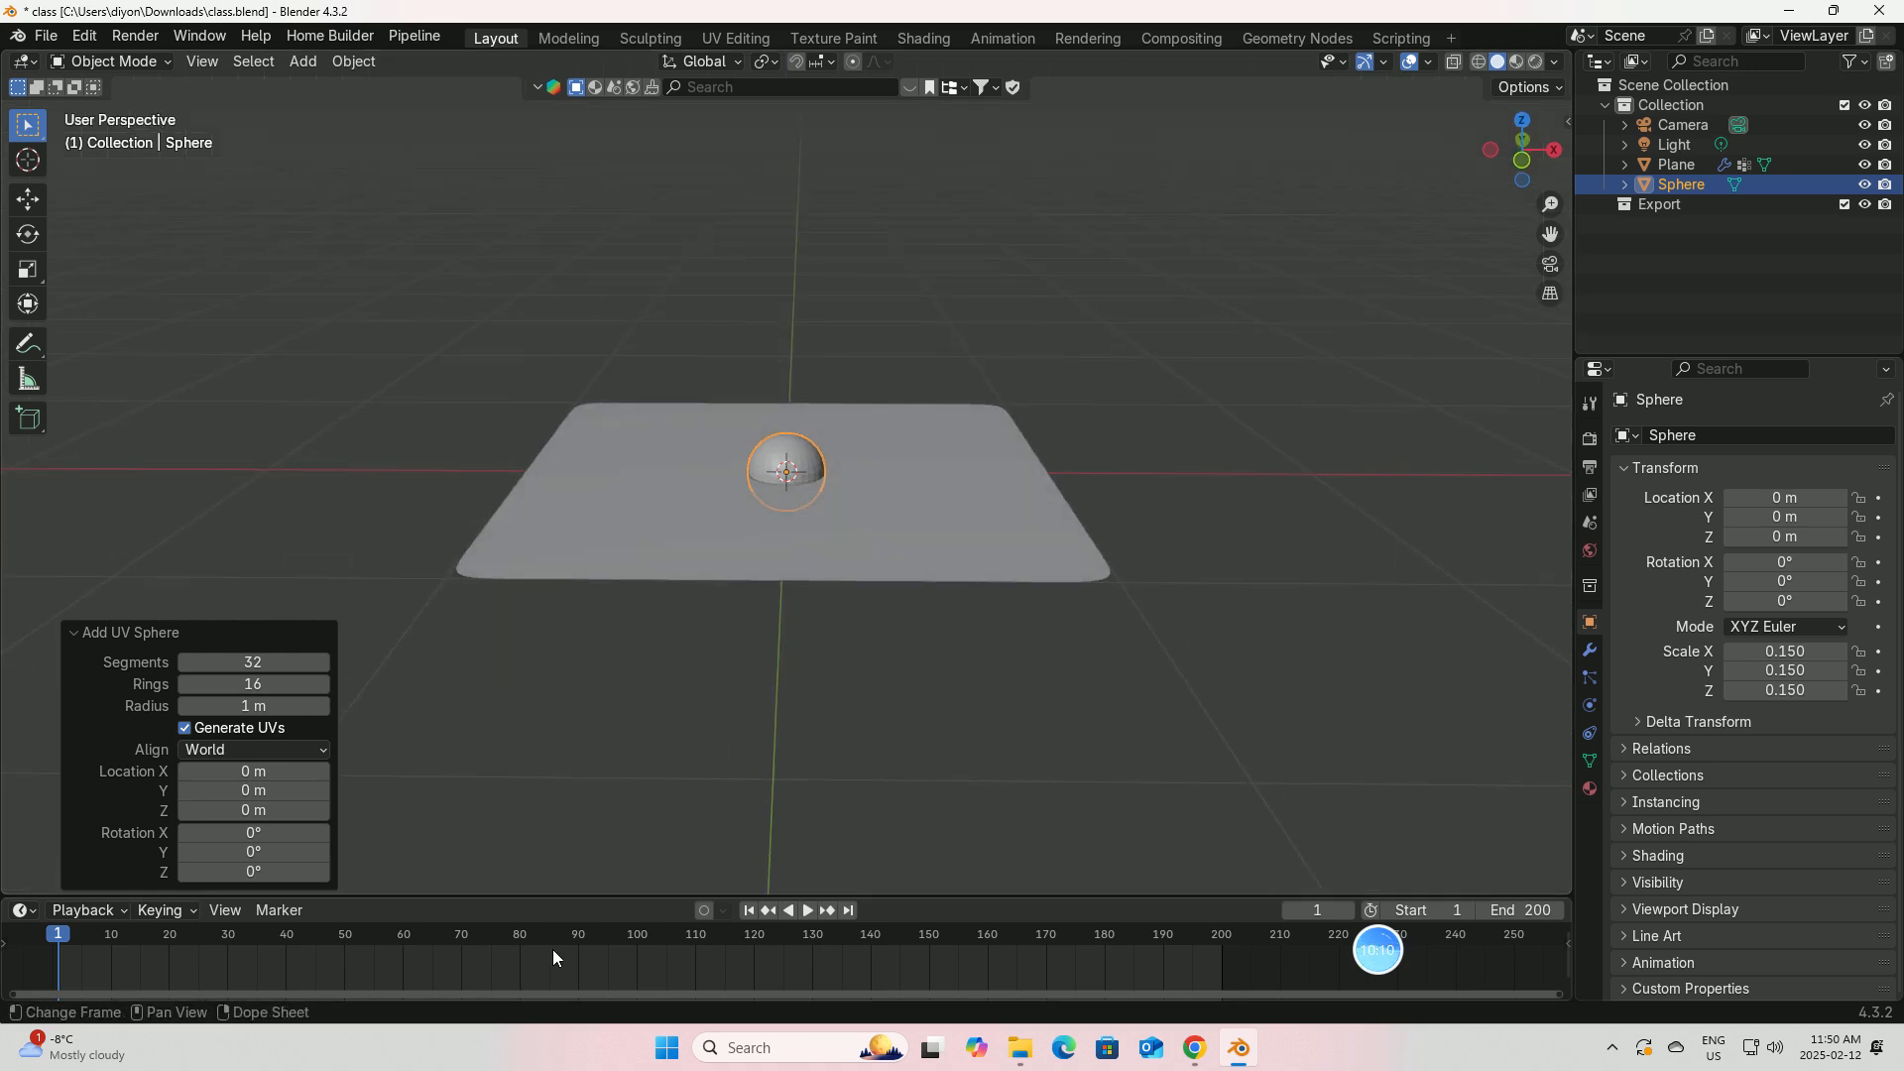
left_click(471, 933)
middle_click_drag(869, 748, 881, 722)
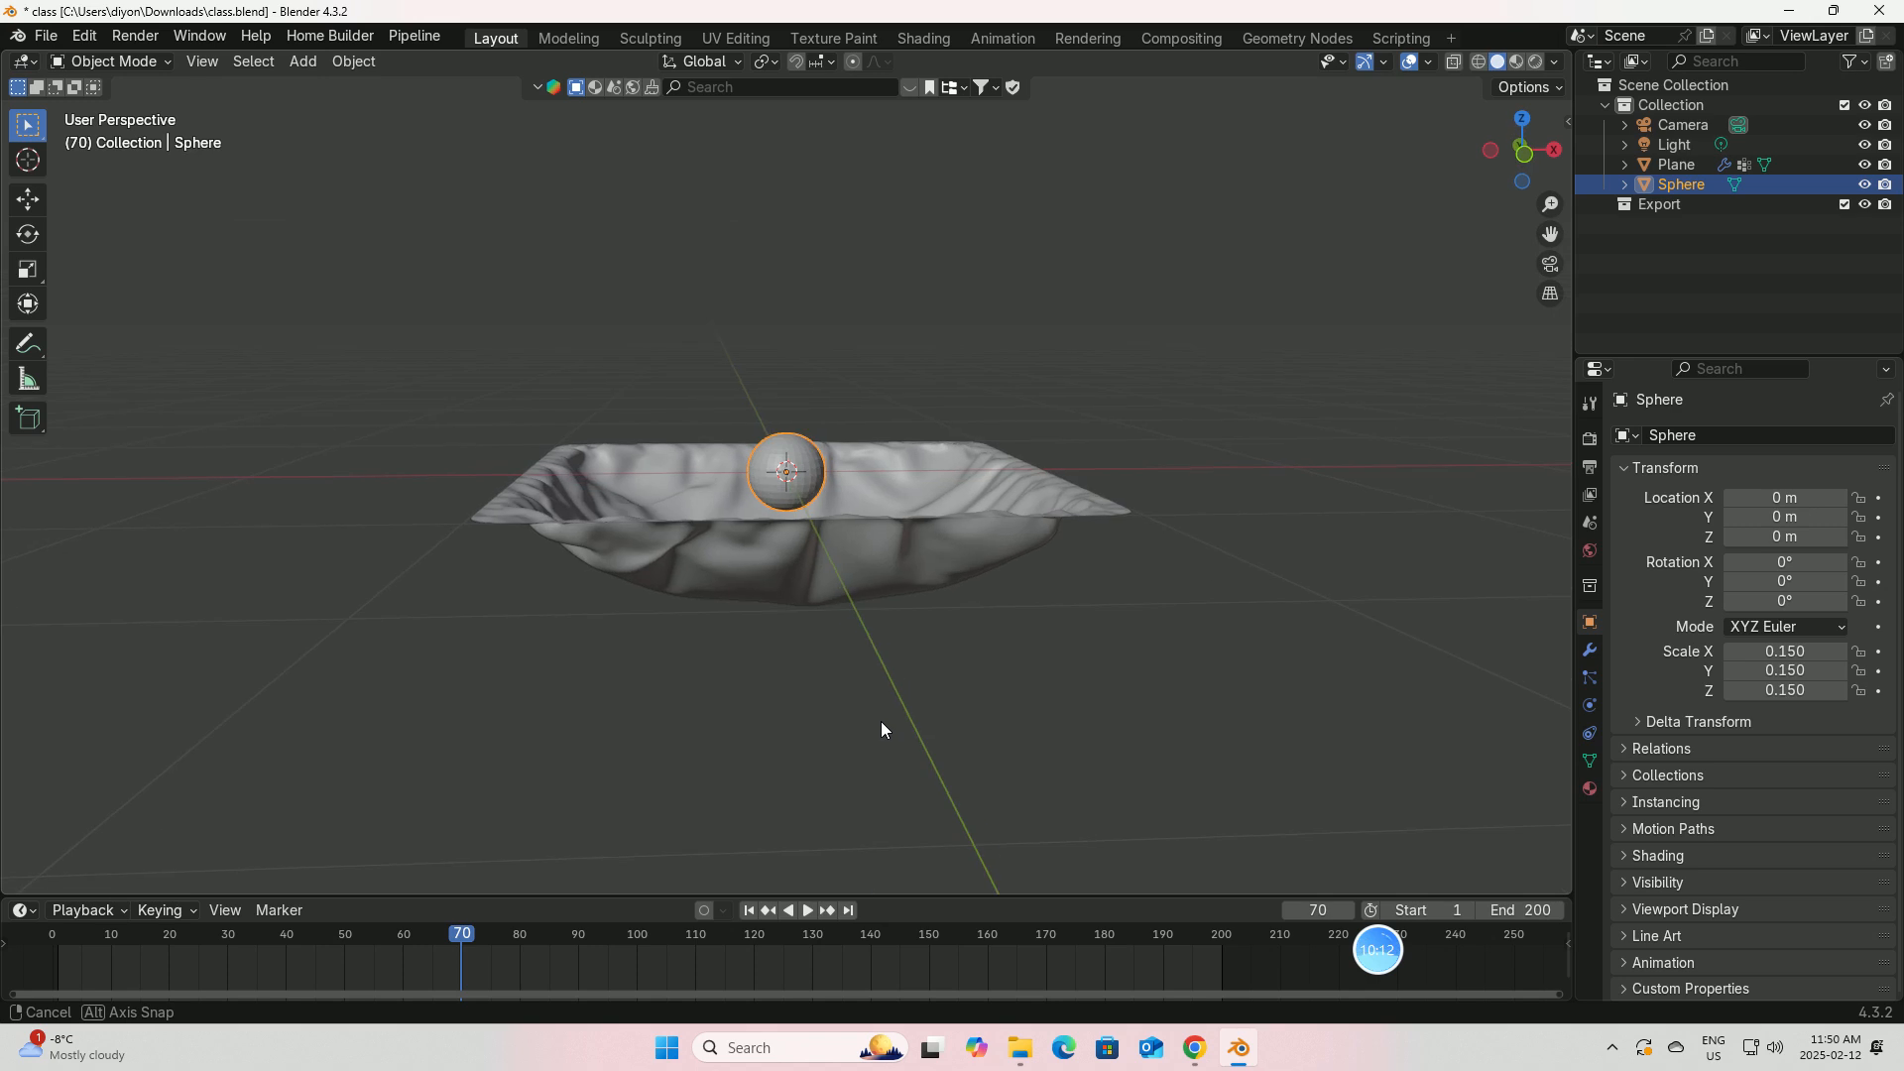
key("KP_1")
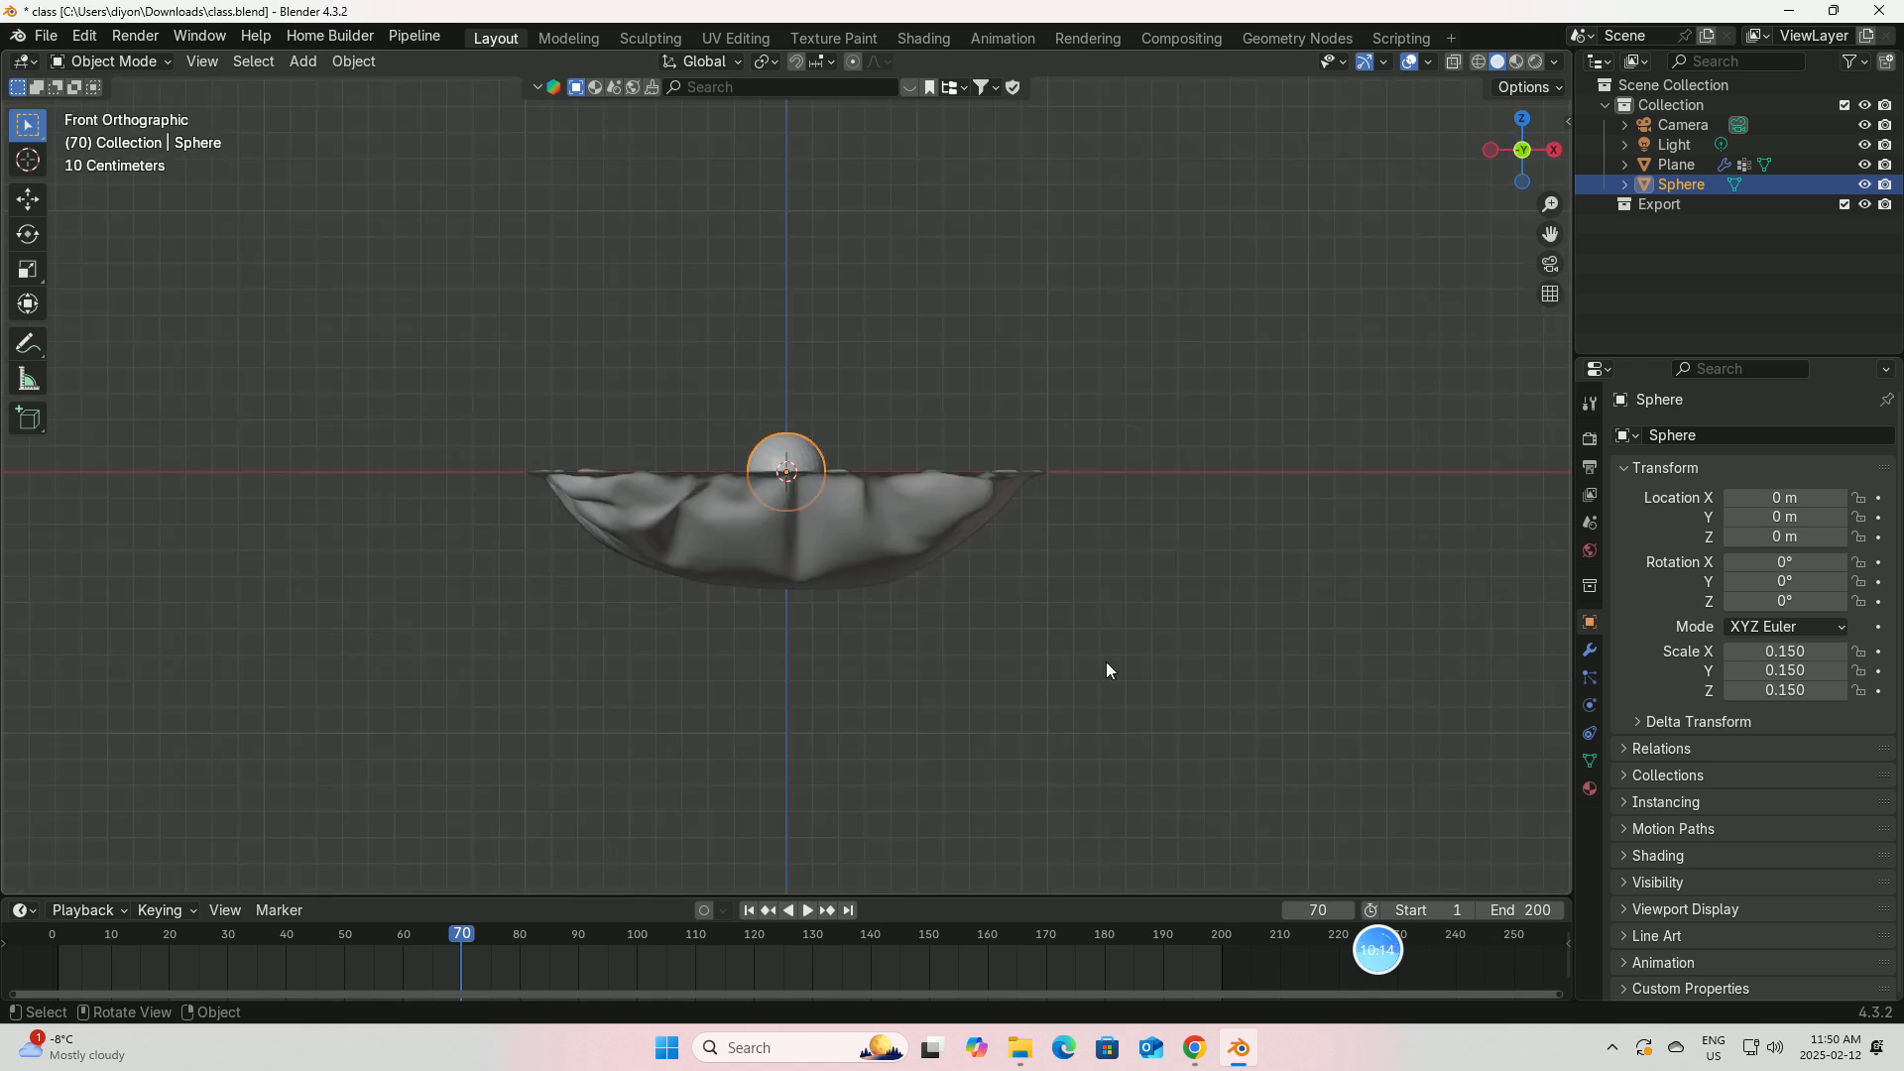
left_click(1785, 541)
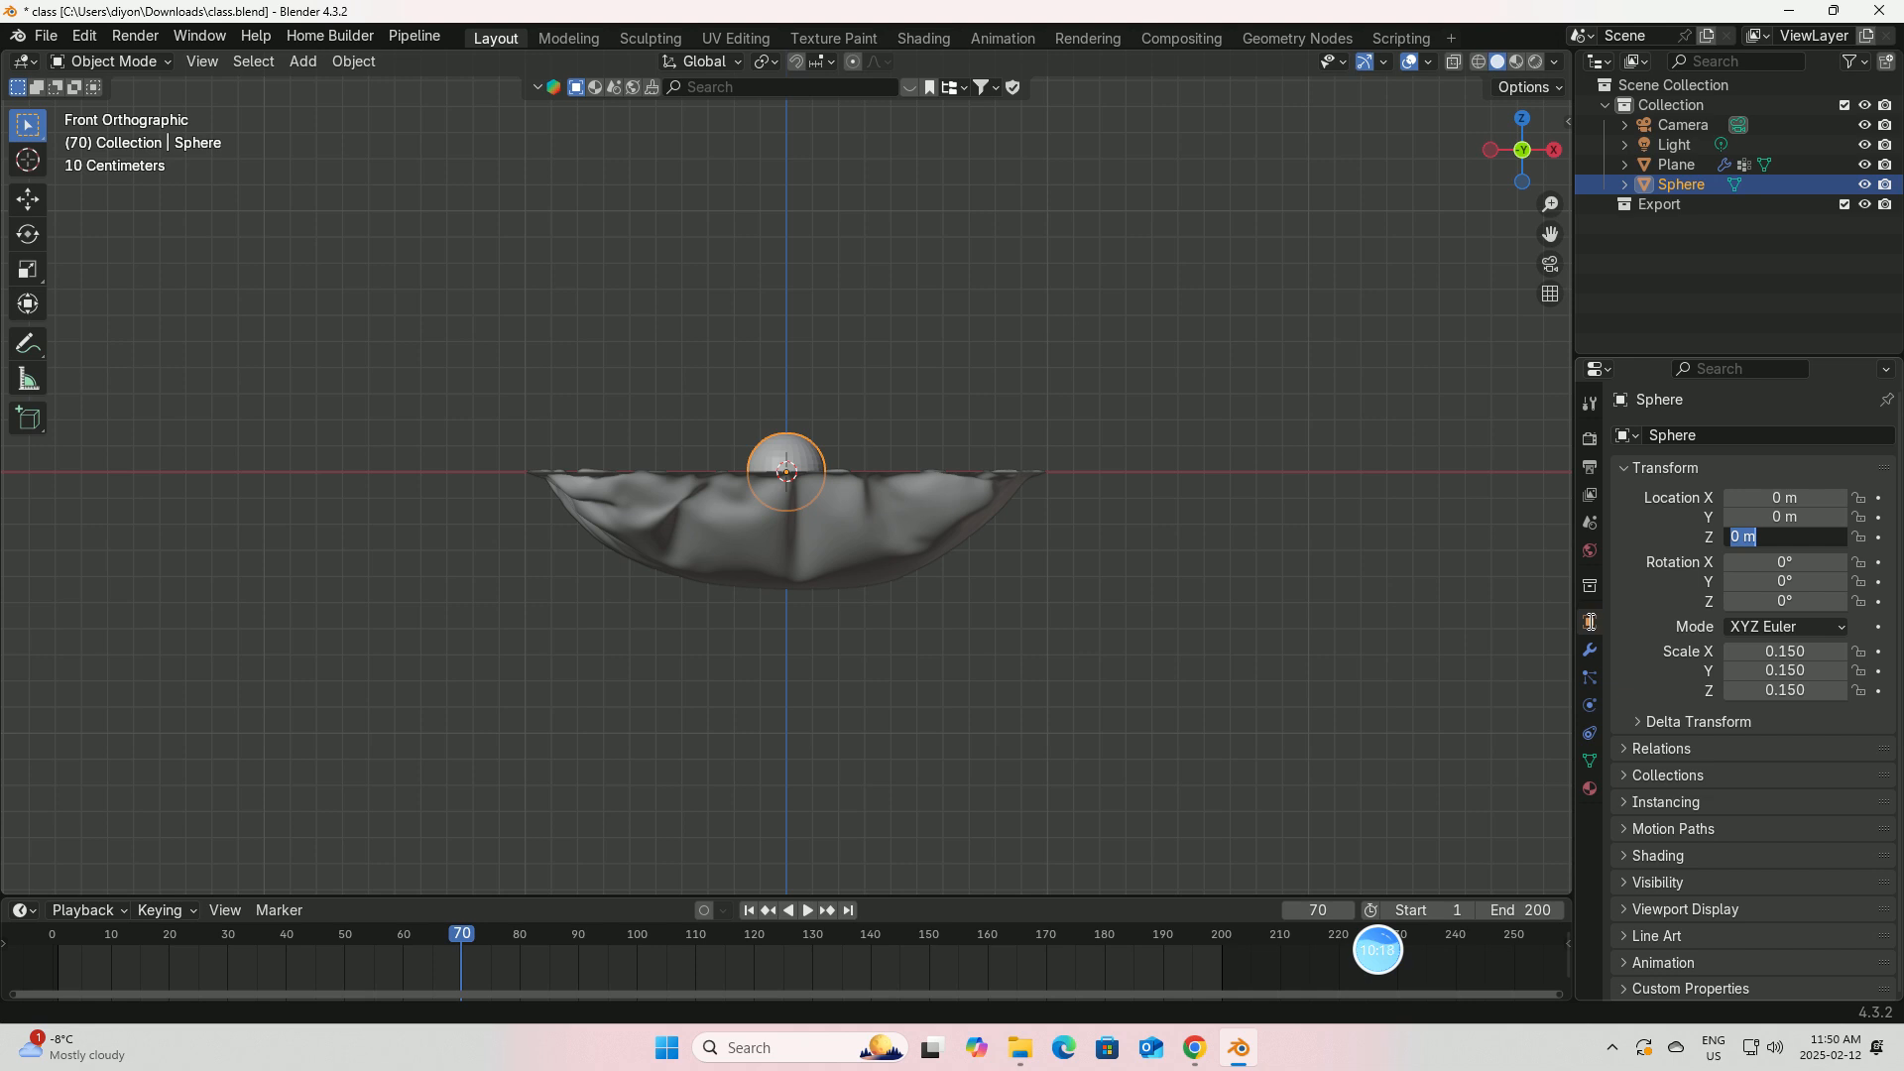
key("BackSpace")
type("1")
key("Return")
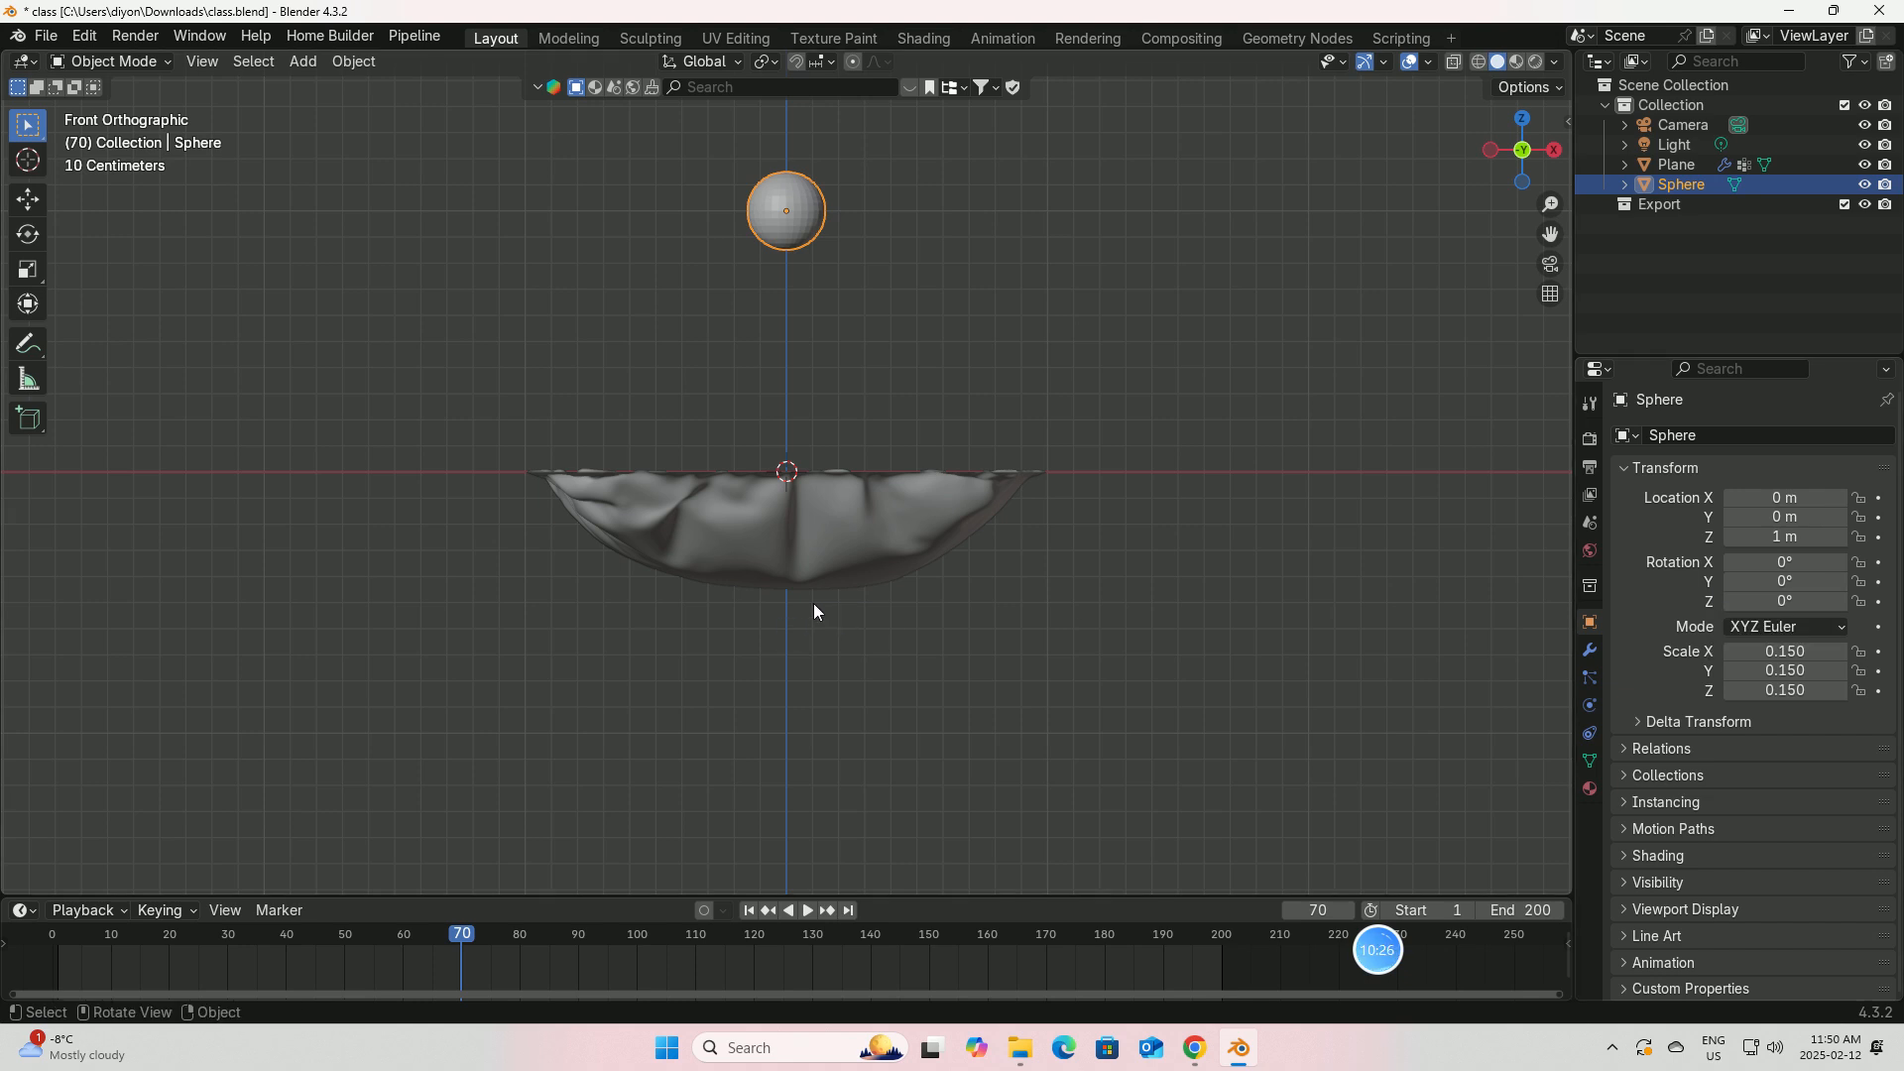
Step: Add a cube and raise it about 0.38 m along Z so it encloses the sphere and the sagging cloth
left_click(300, 64)
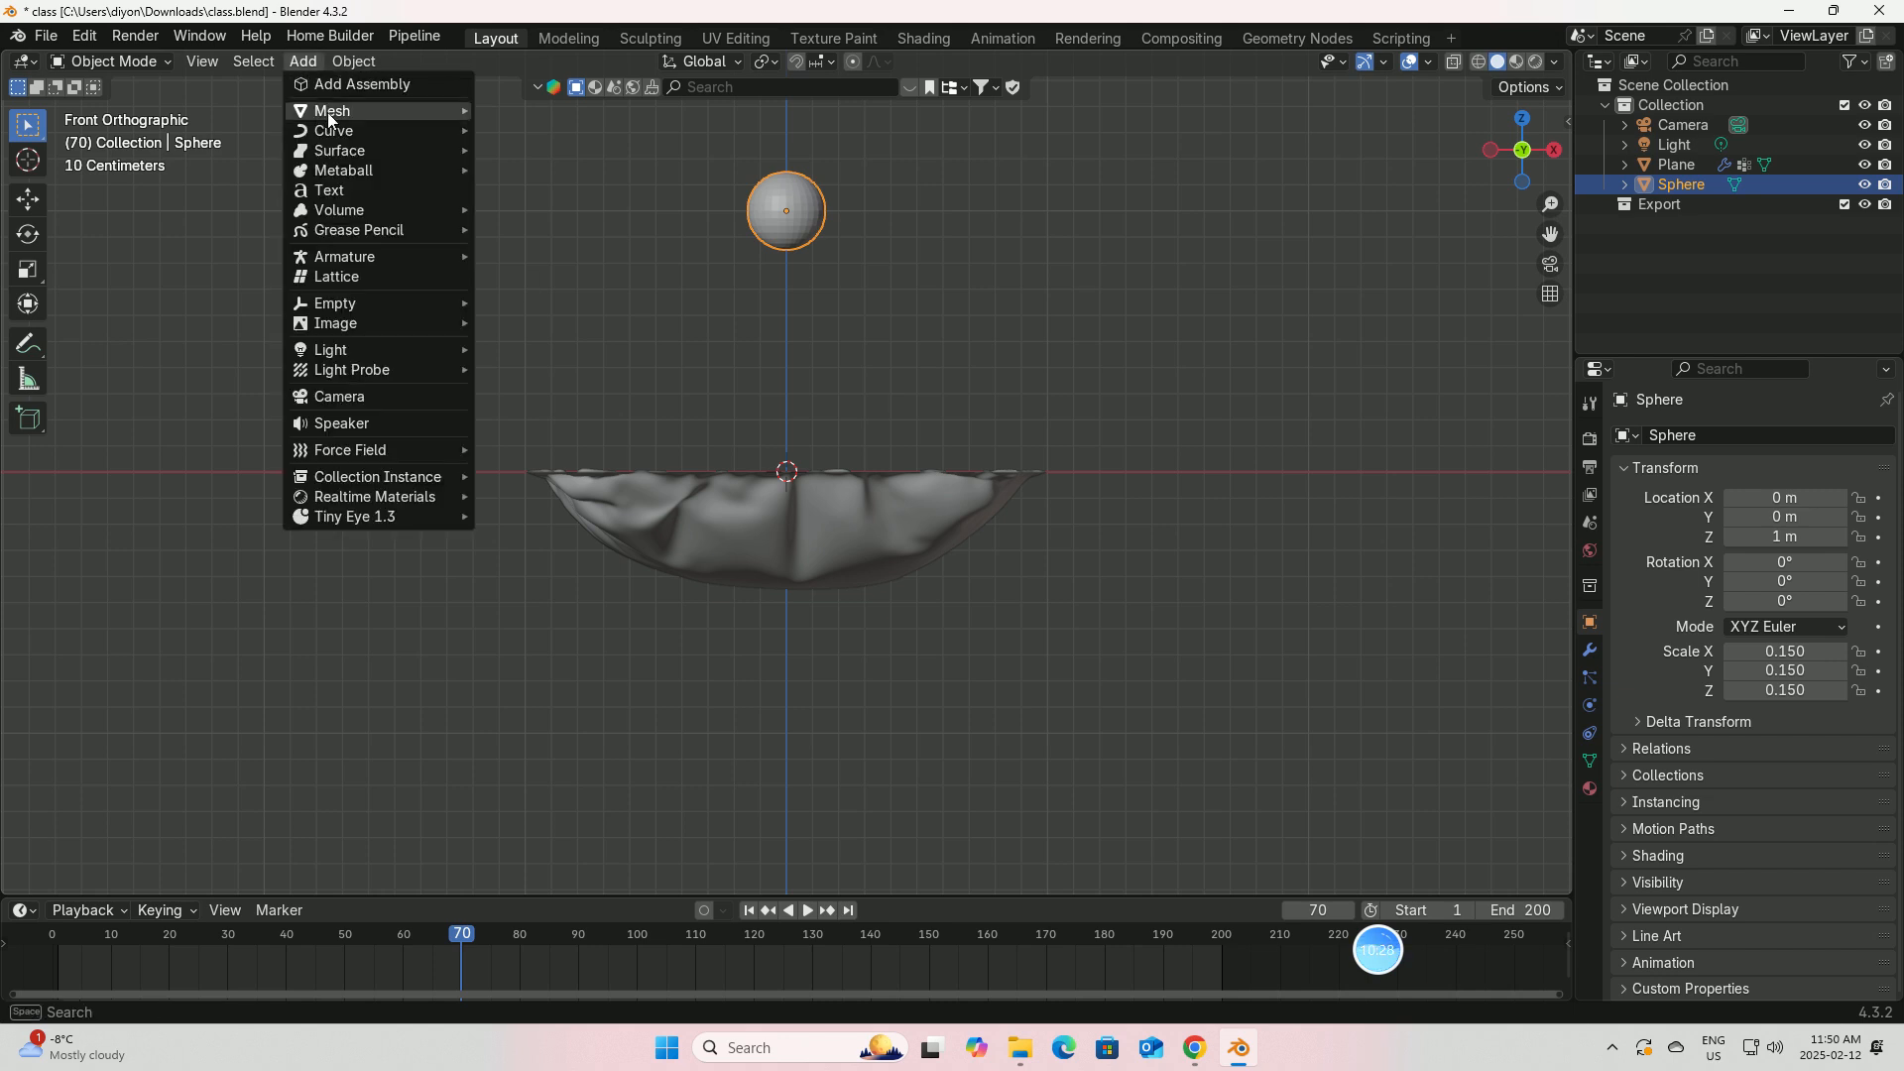
mouse_move(327, 110)
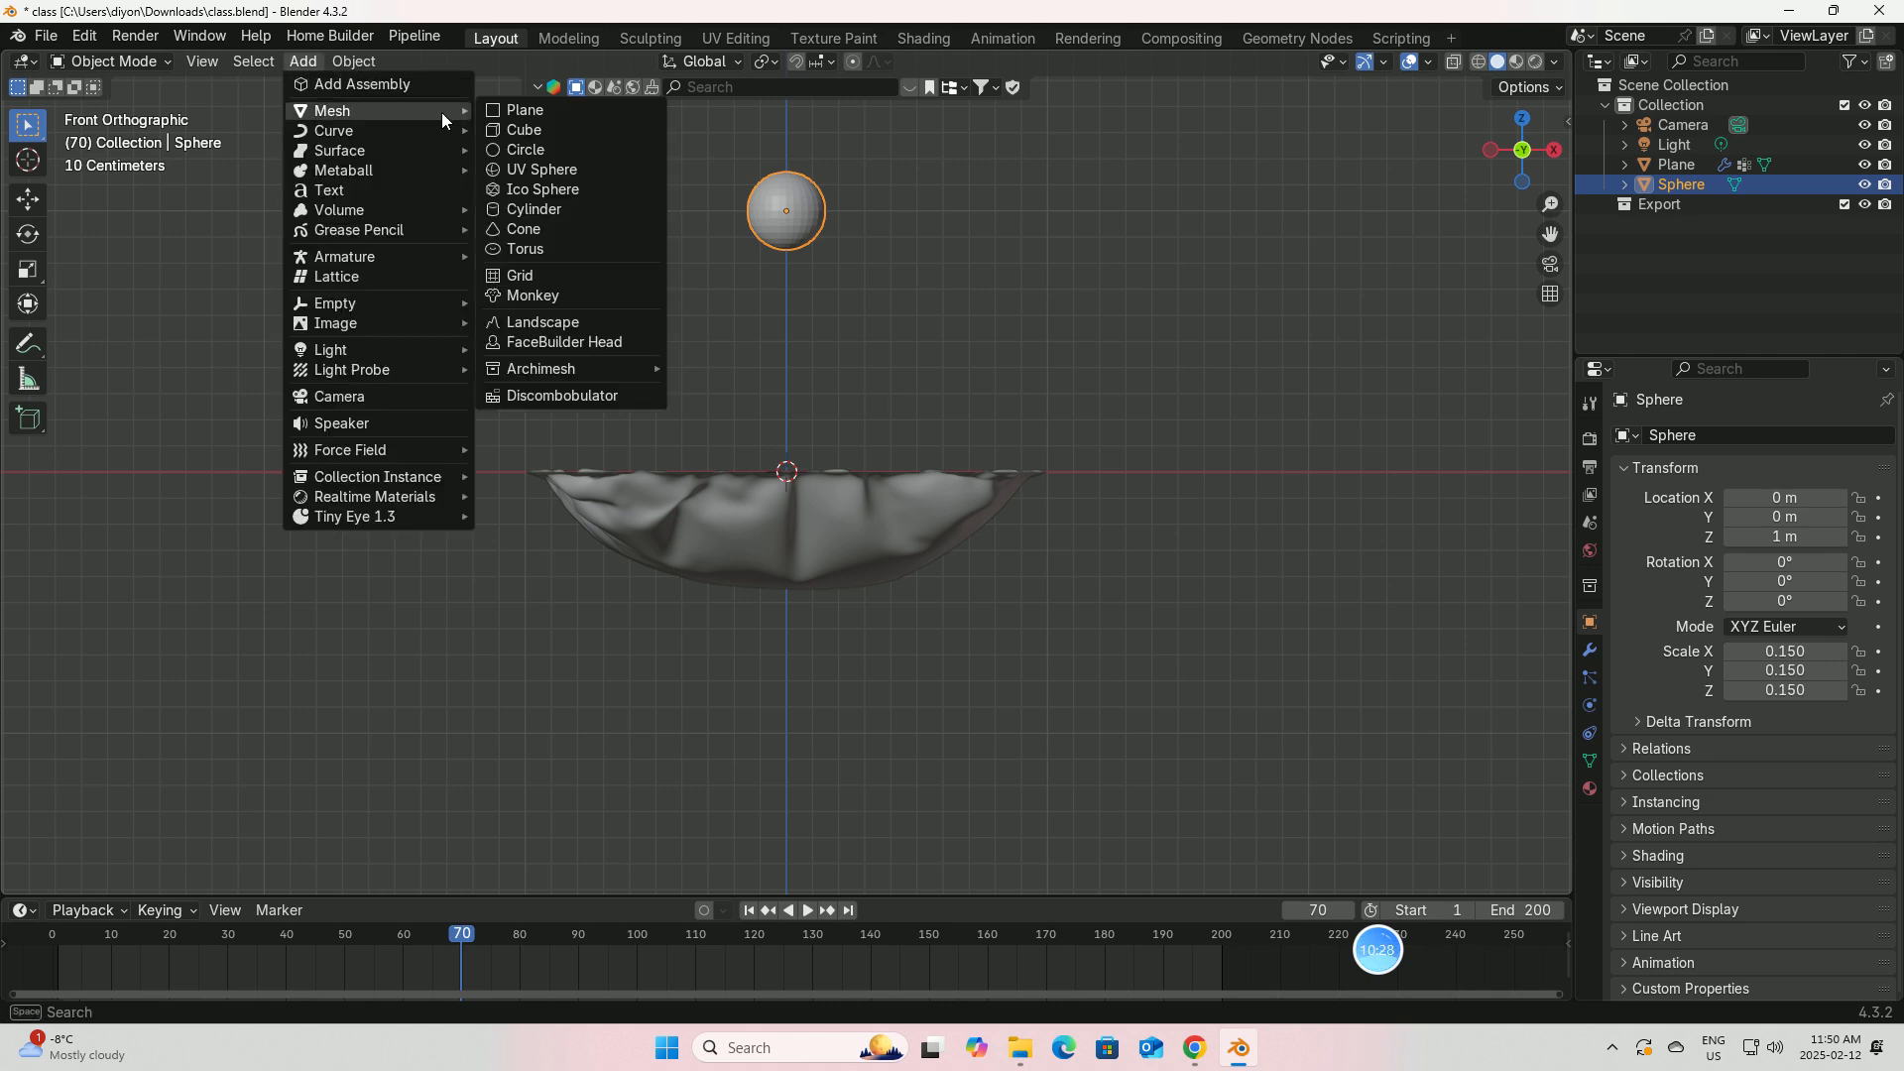
left_click(512, 131)
left_click(28, 201)
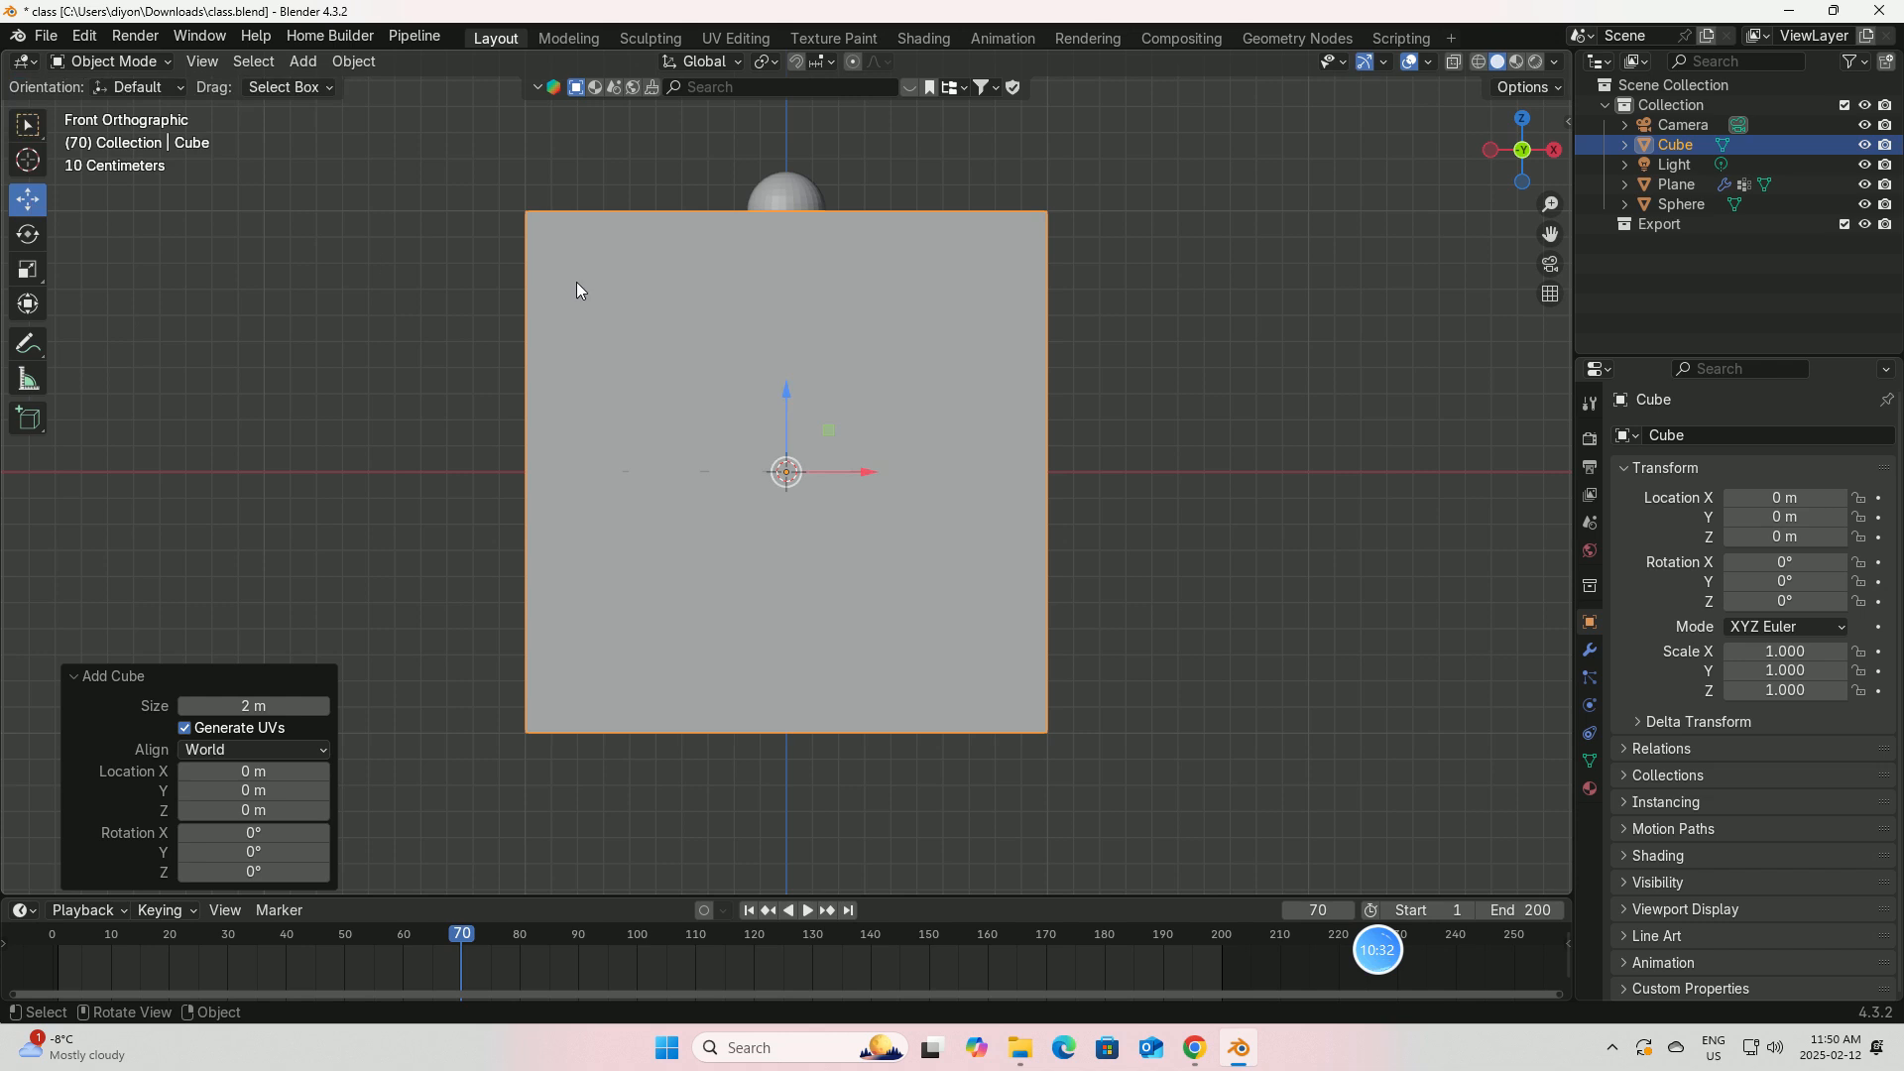
left_click_drag(790, 398, 792, 293)
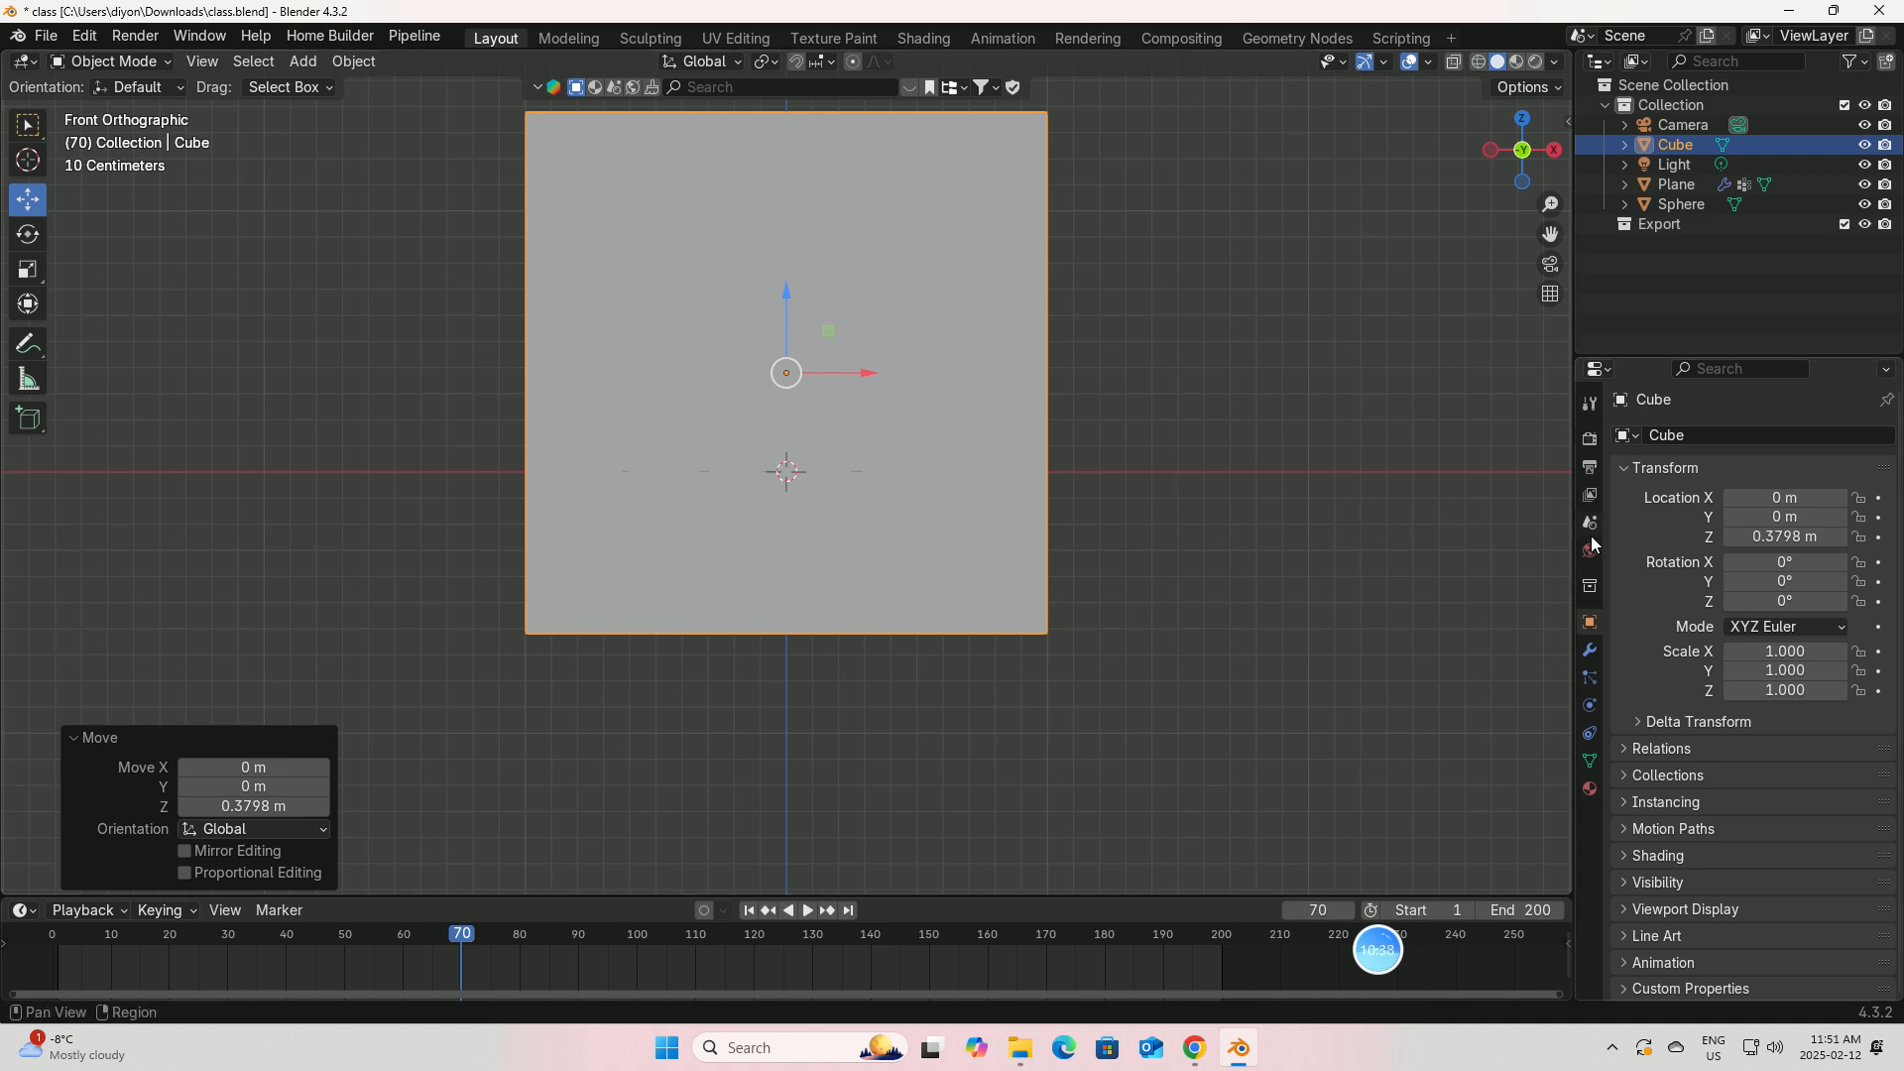
Step: Give the cube Fluid physics as a Liquid domain and enable its Mesh option
left_click(1590, 705)
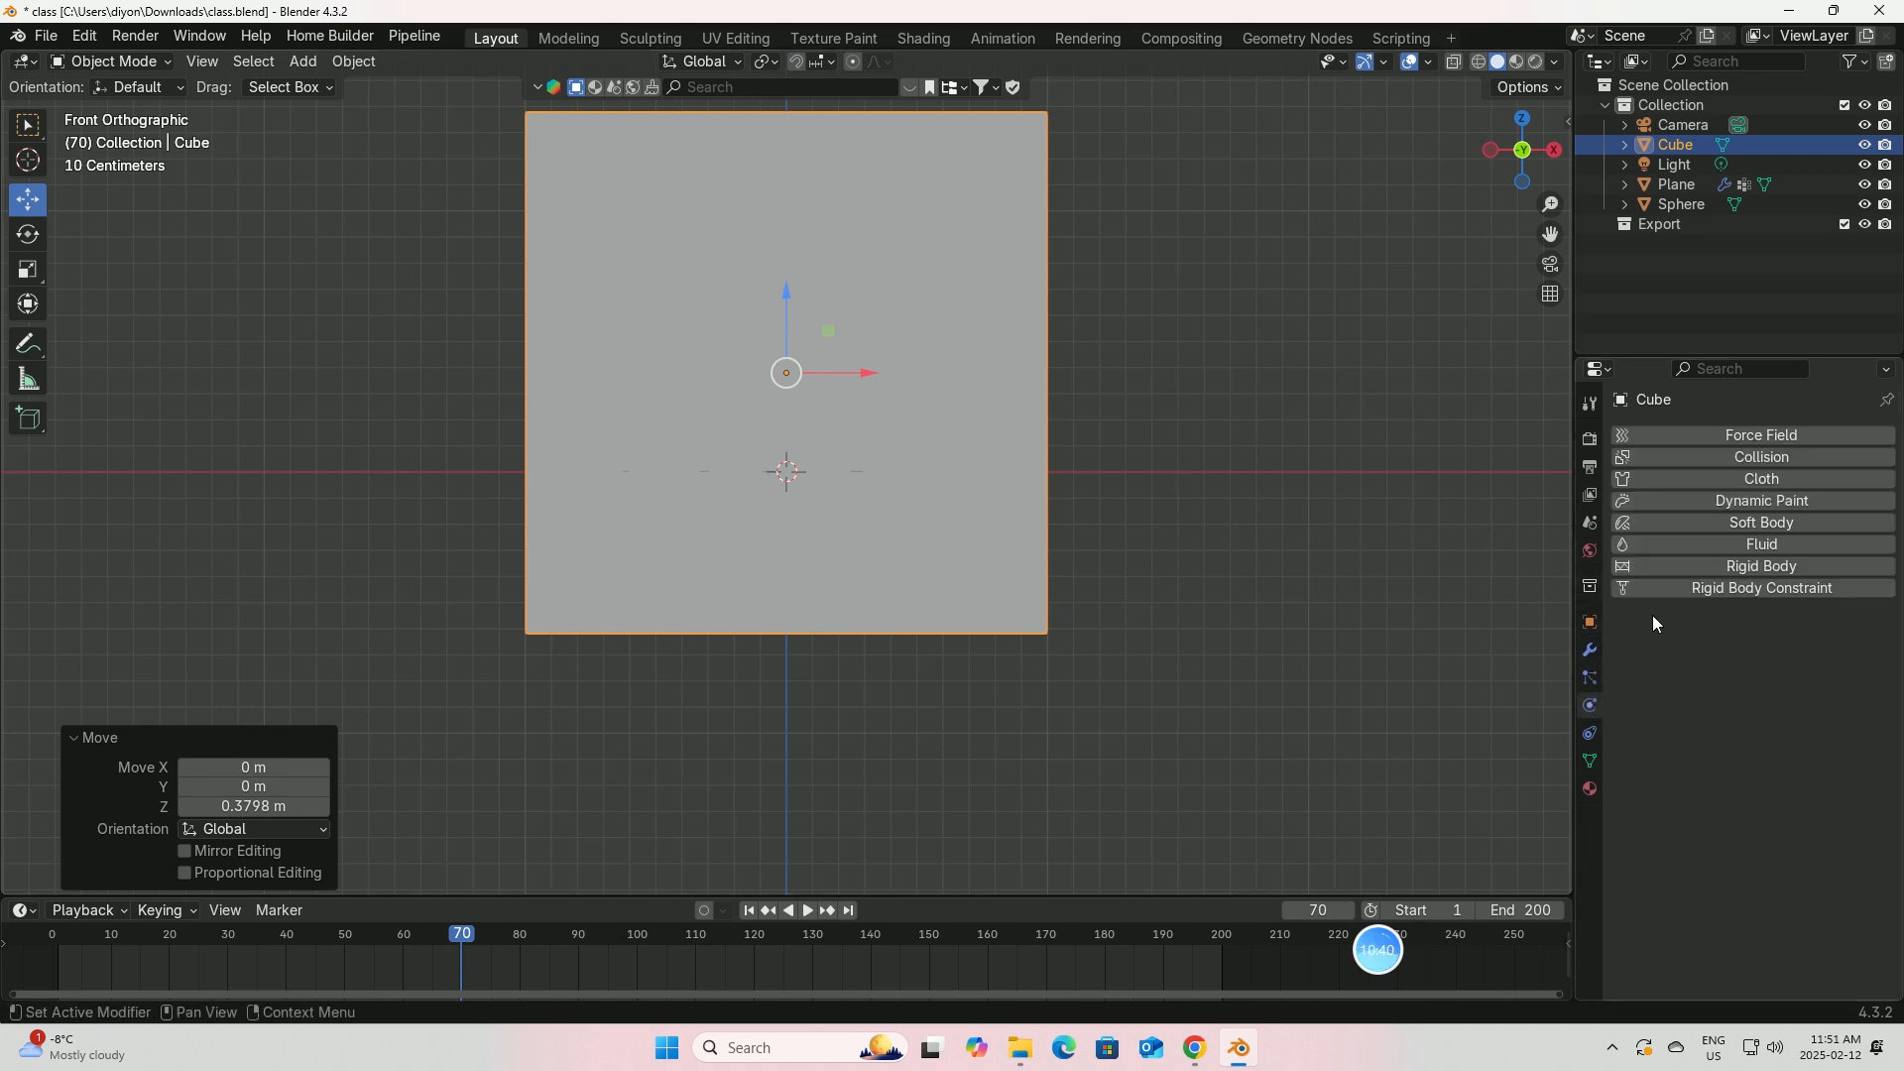
left_click(1708, 541)
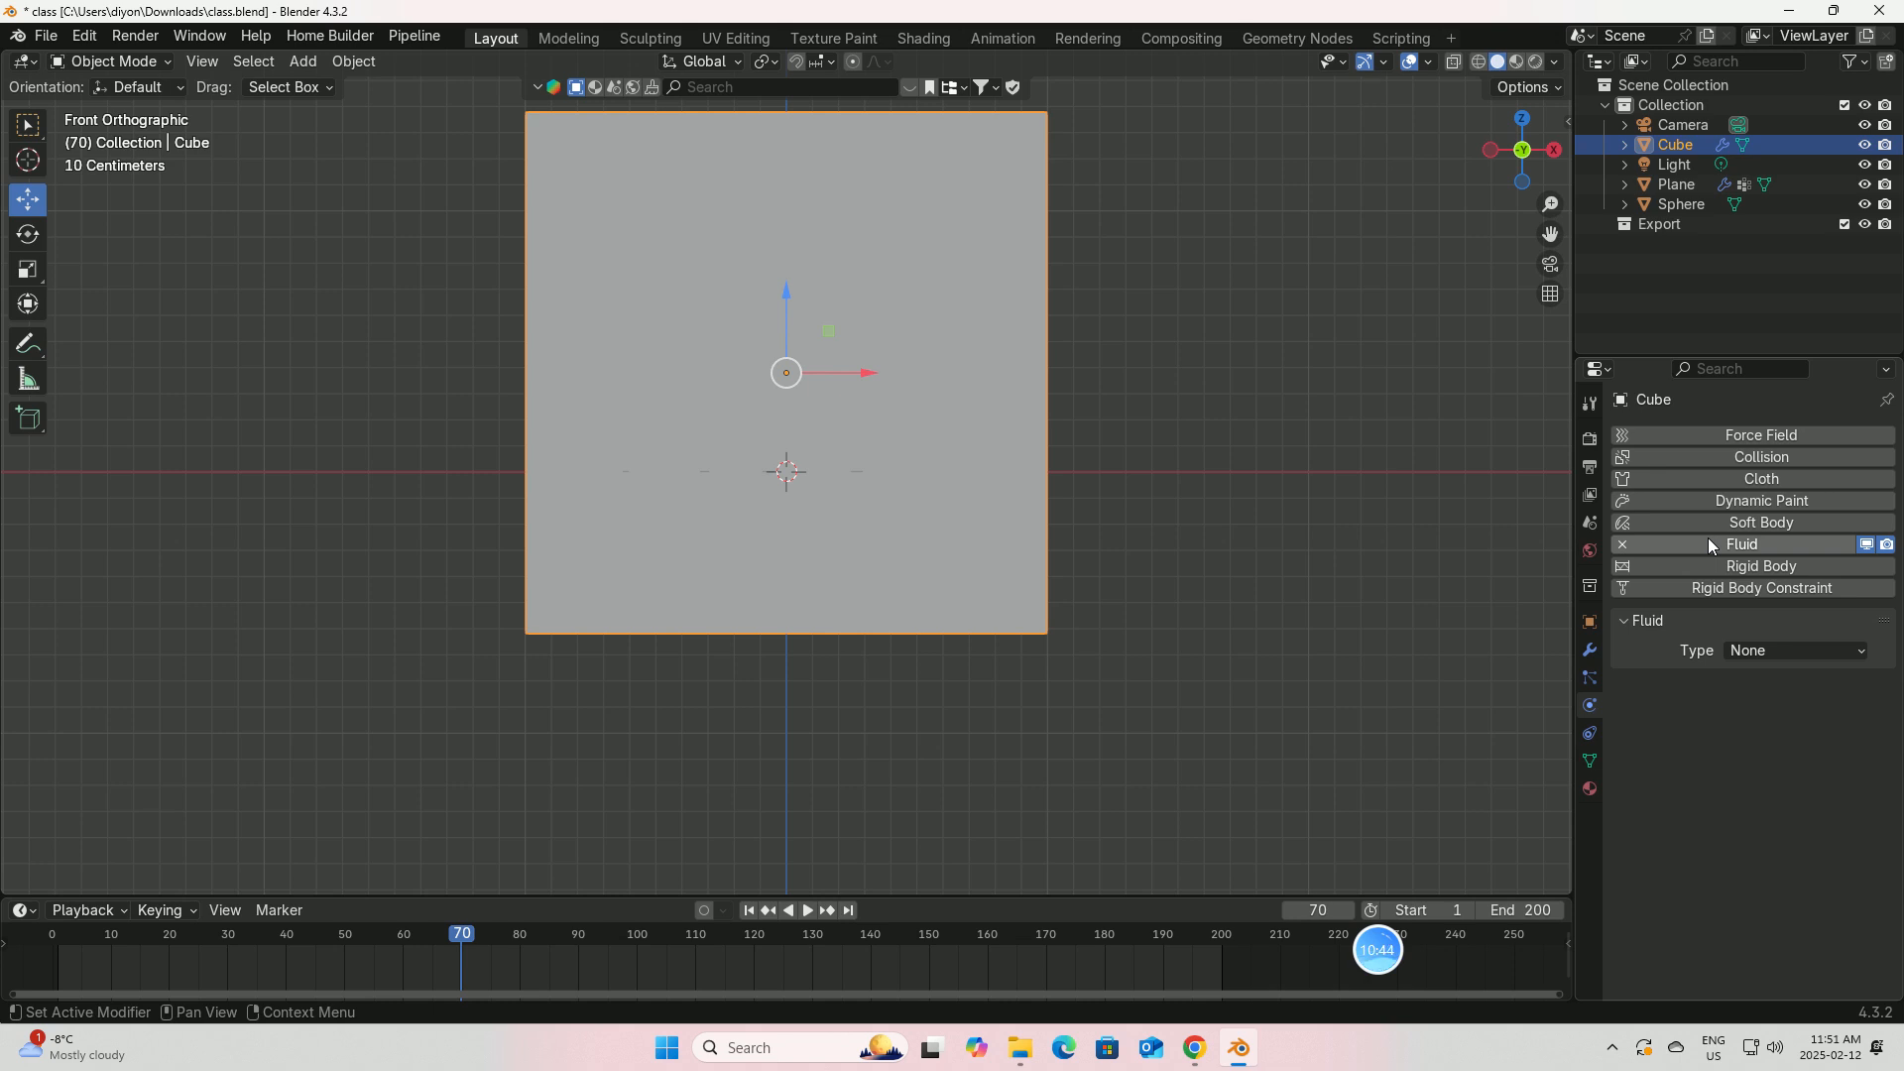
left_click(1861, 653)
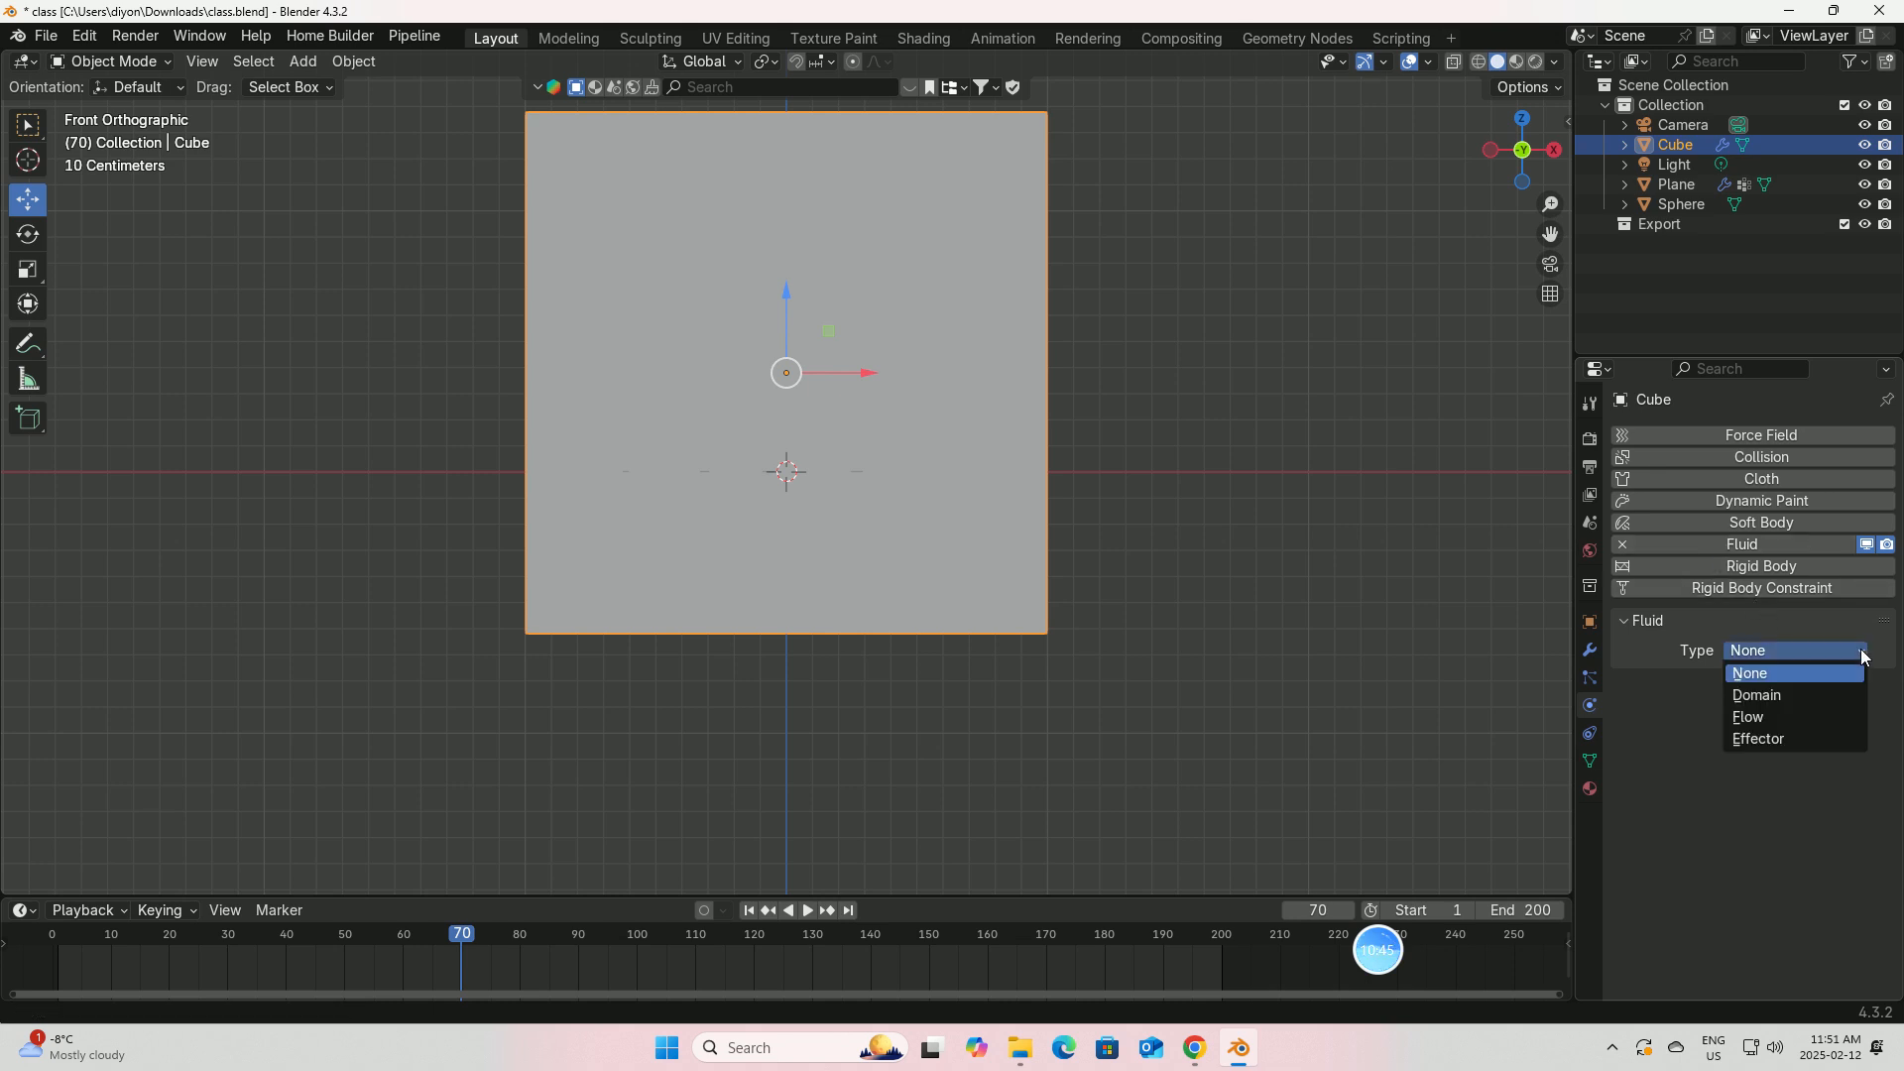
left_click(1758, 696)
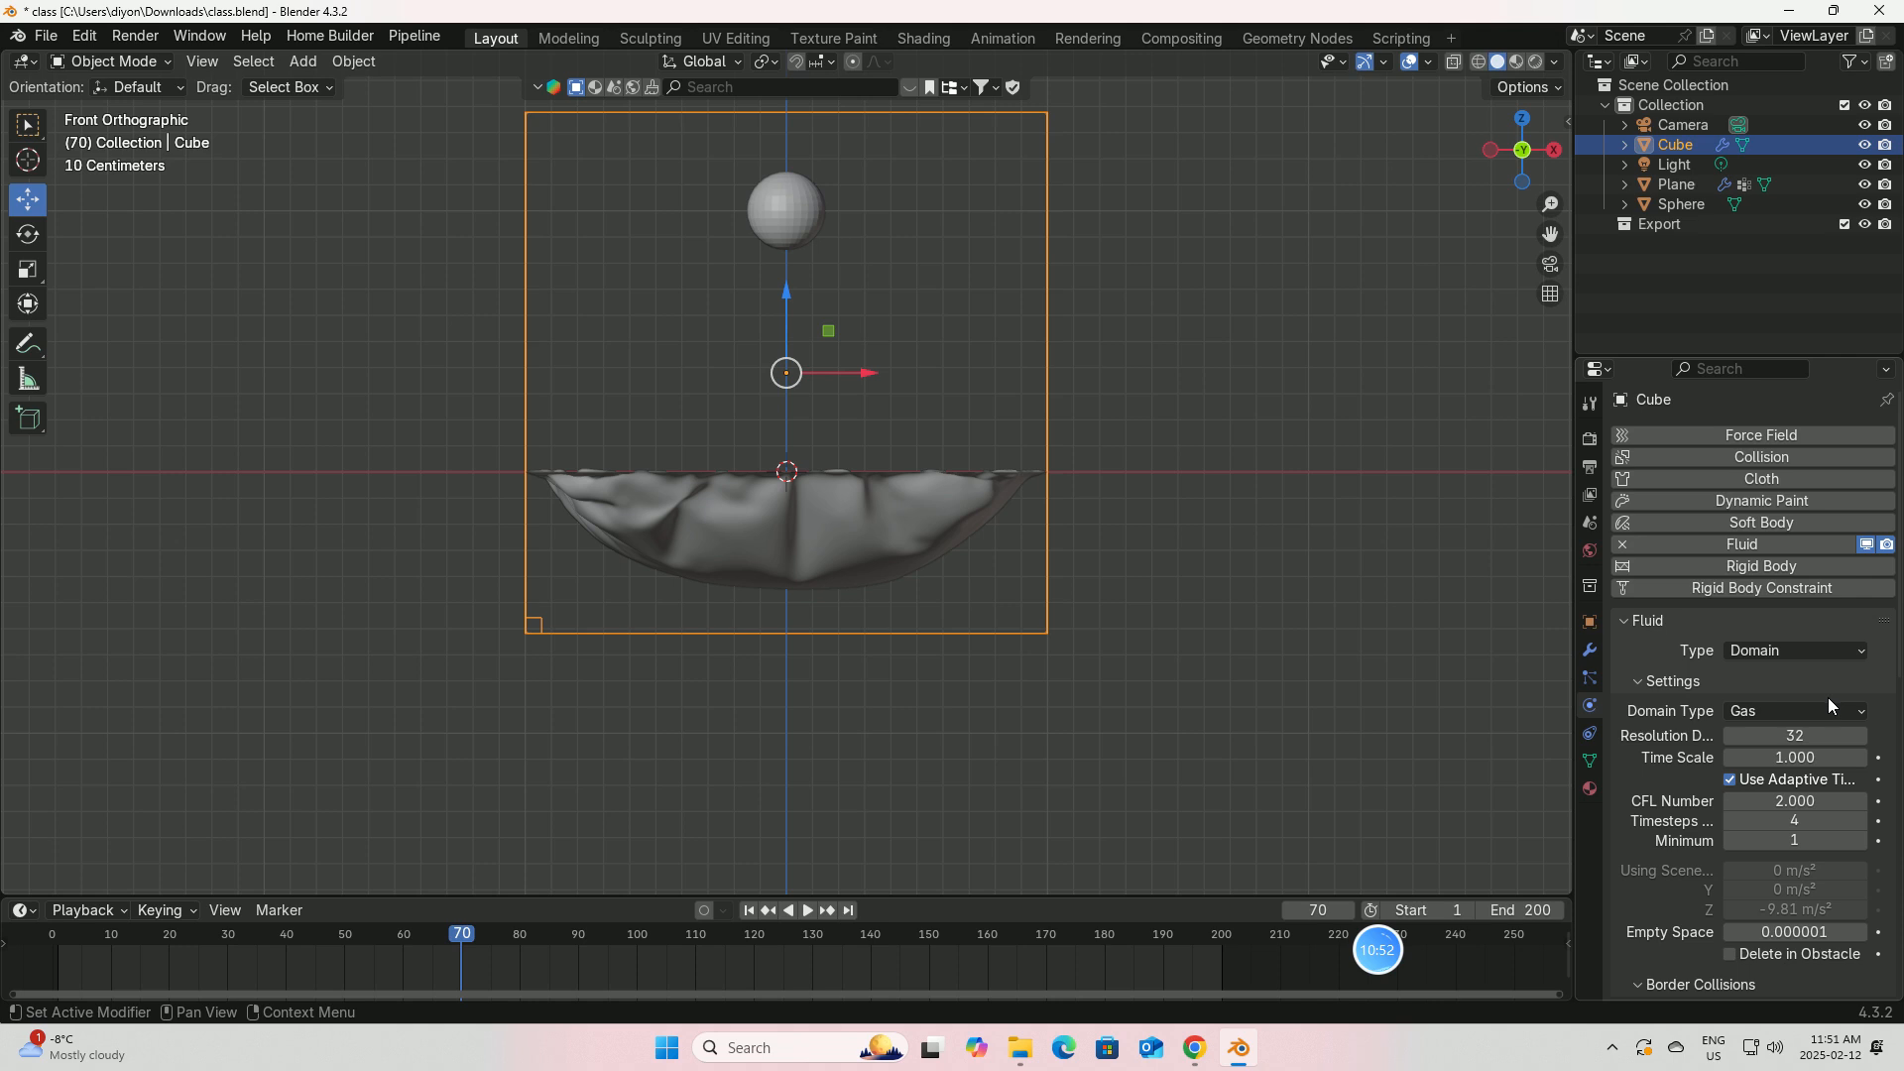
left_click(1860, 713)
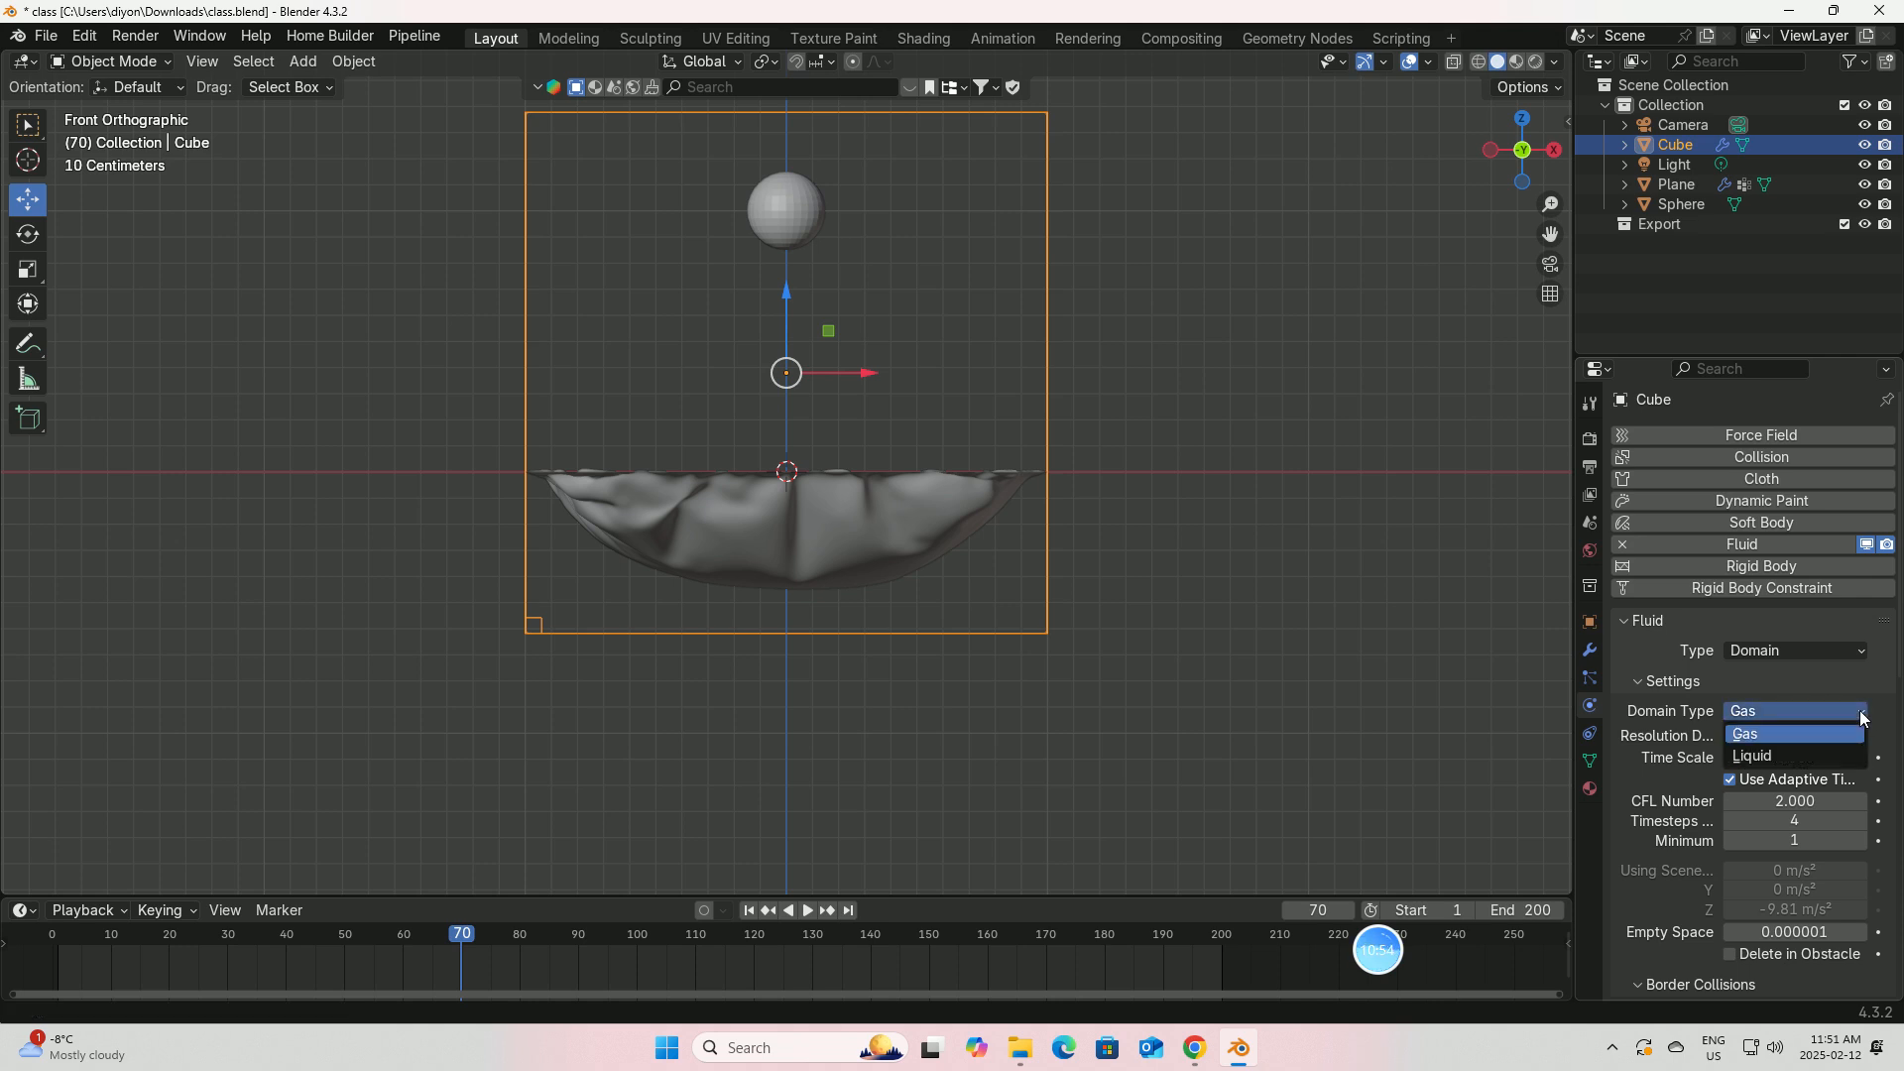
left_click(1745, 755)
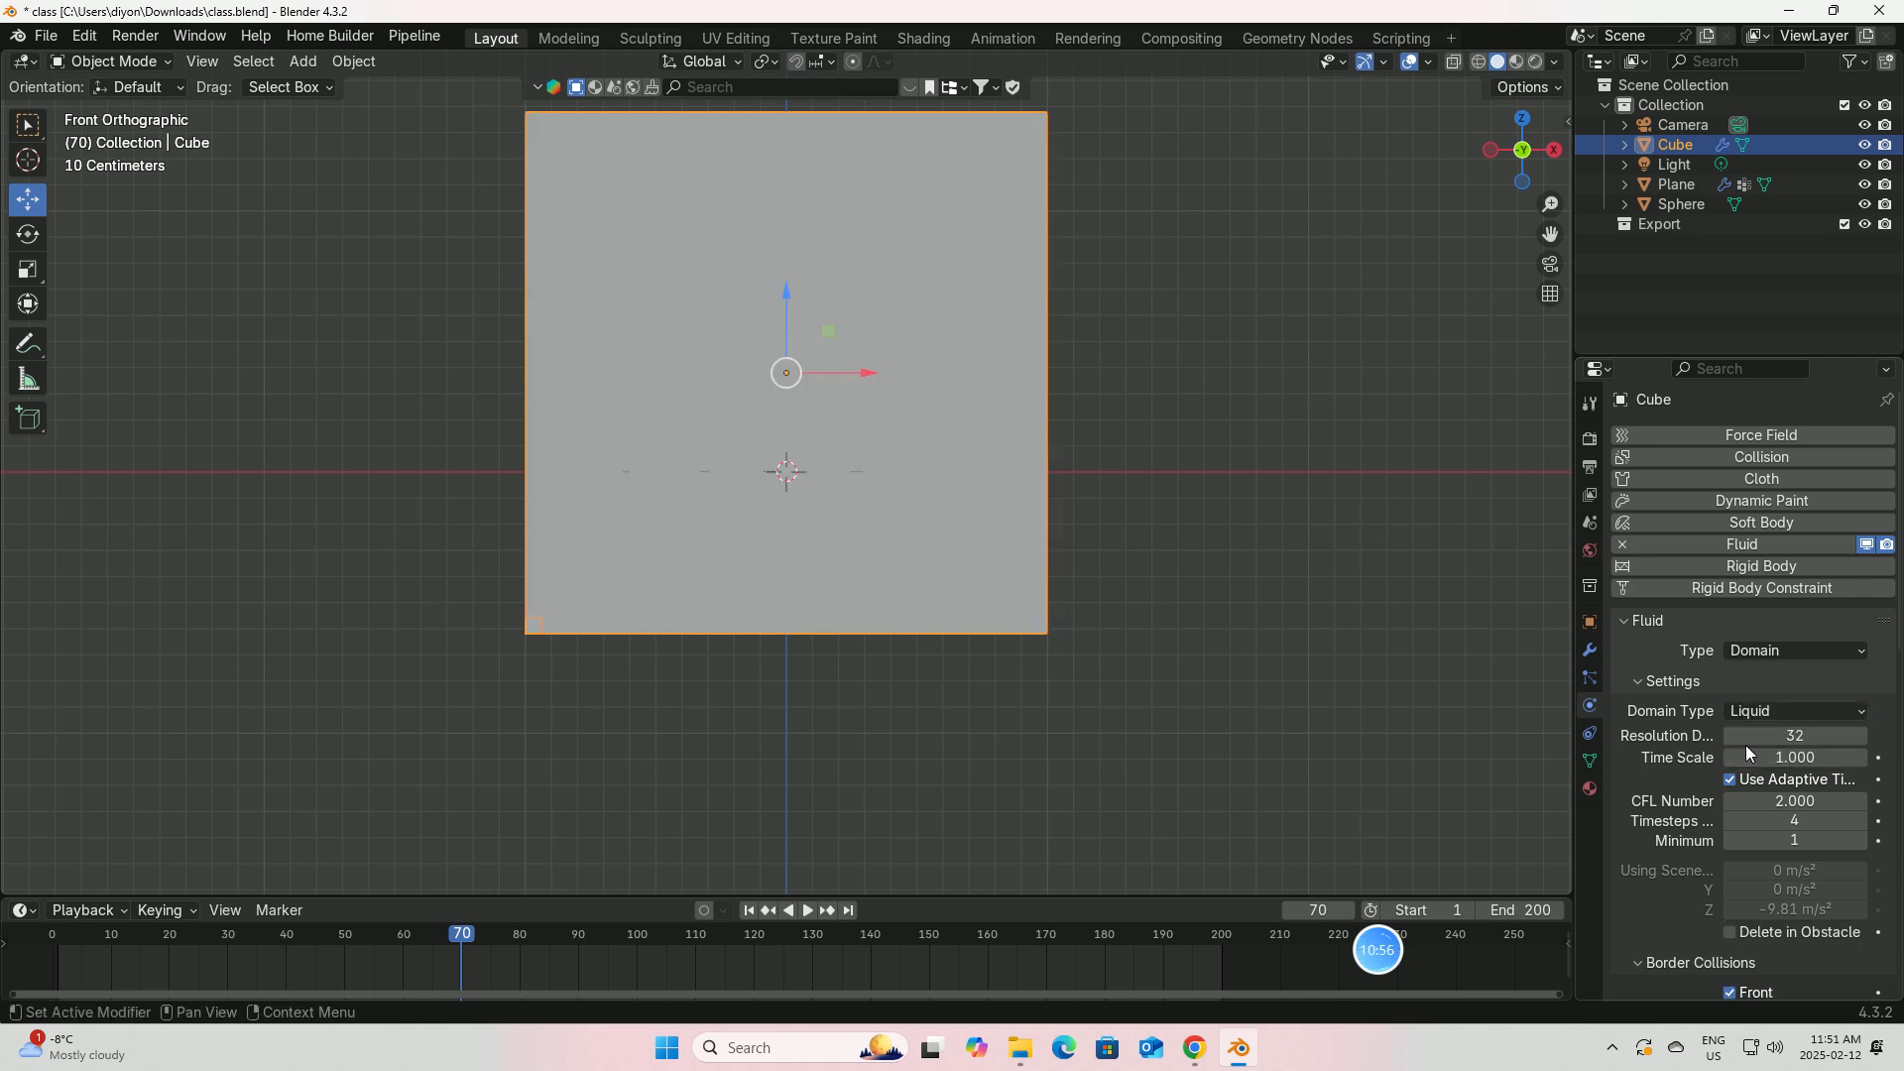
scroll(1724, 867, "down", 10)
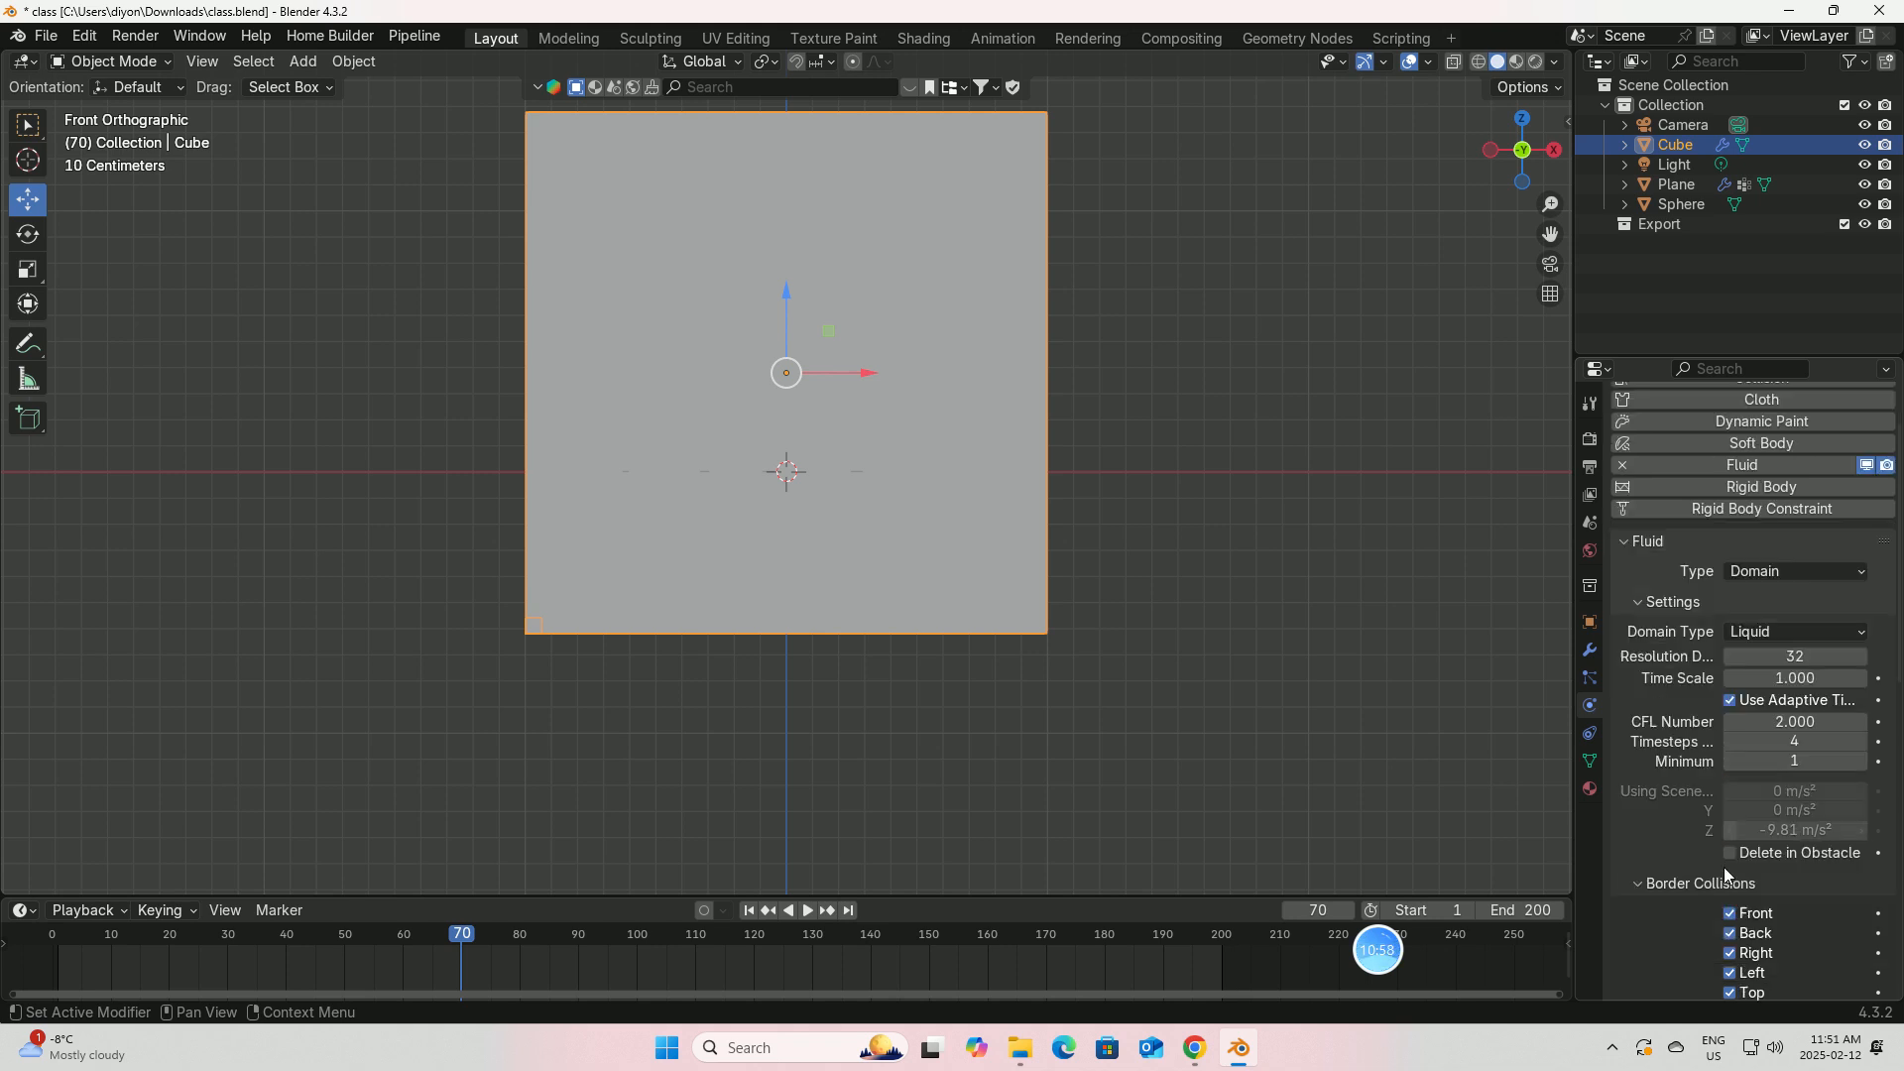
scroll(1723, 867, "down", 7)
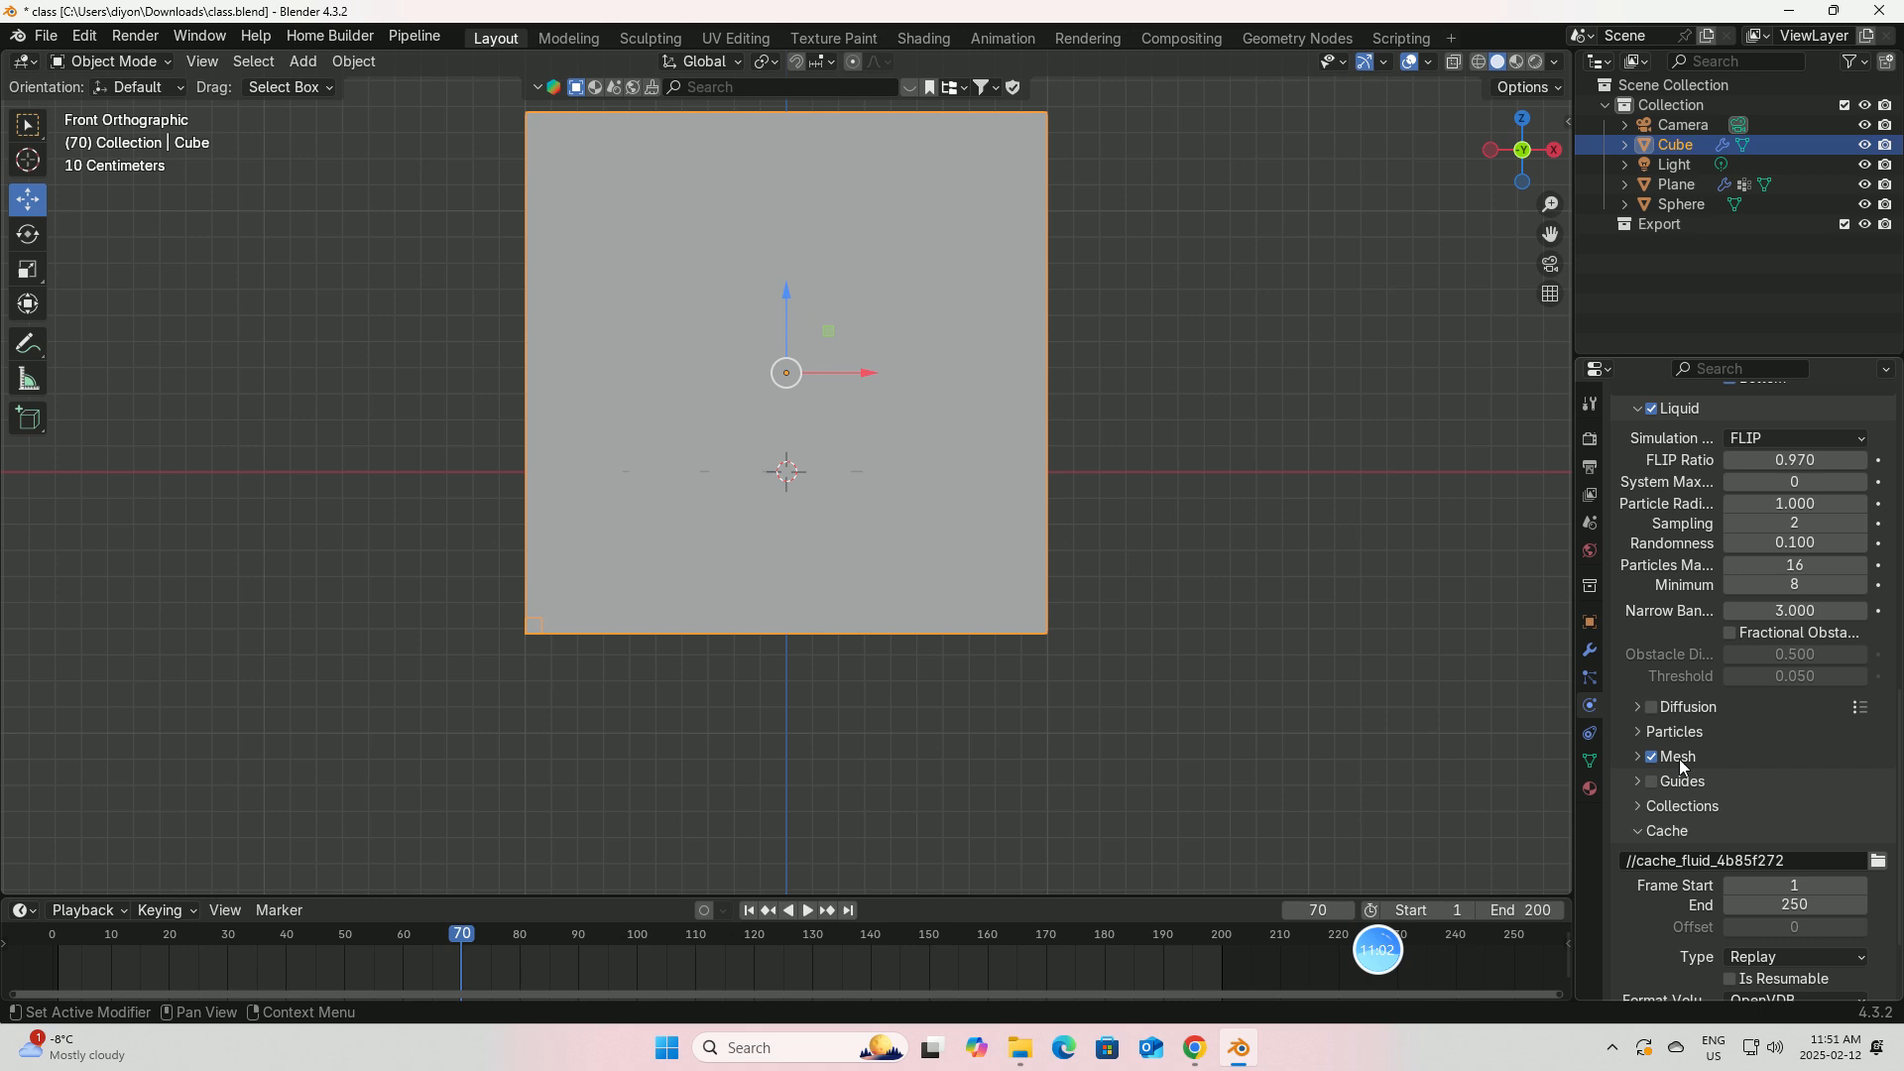
Step: Return to frame 1 and give the sphere Fluid physics with type Flow and flow type Liquid
left_click(749, 912)
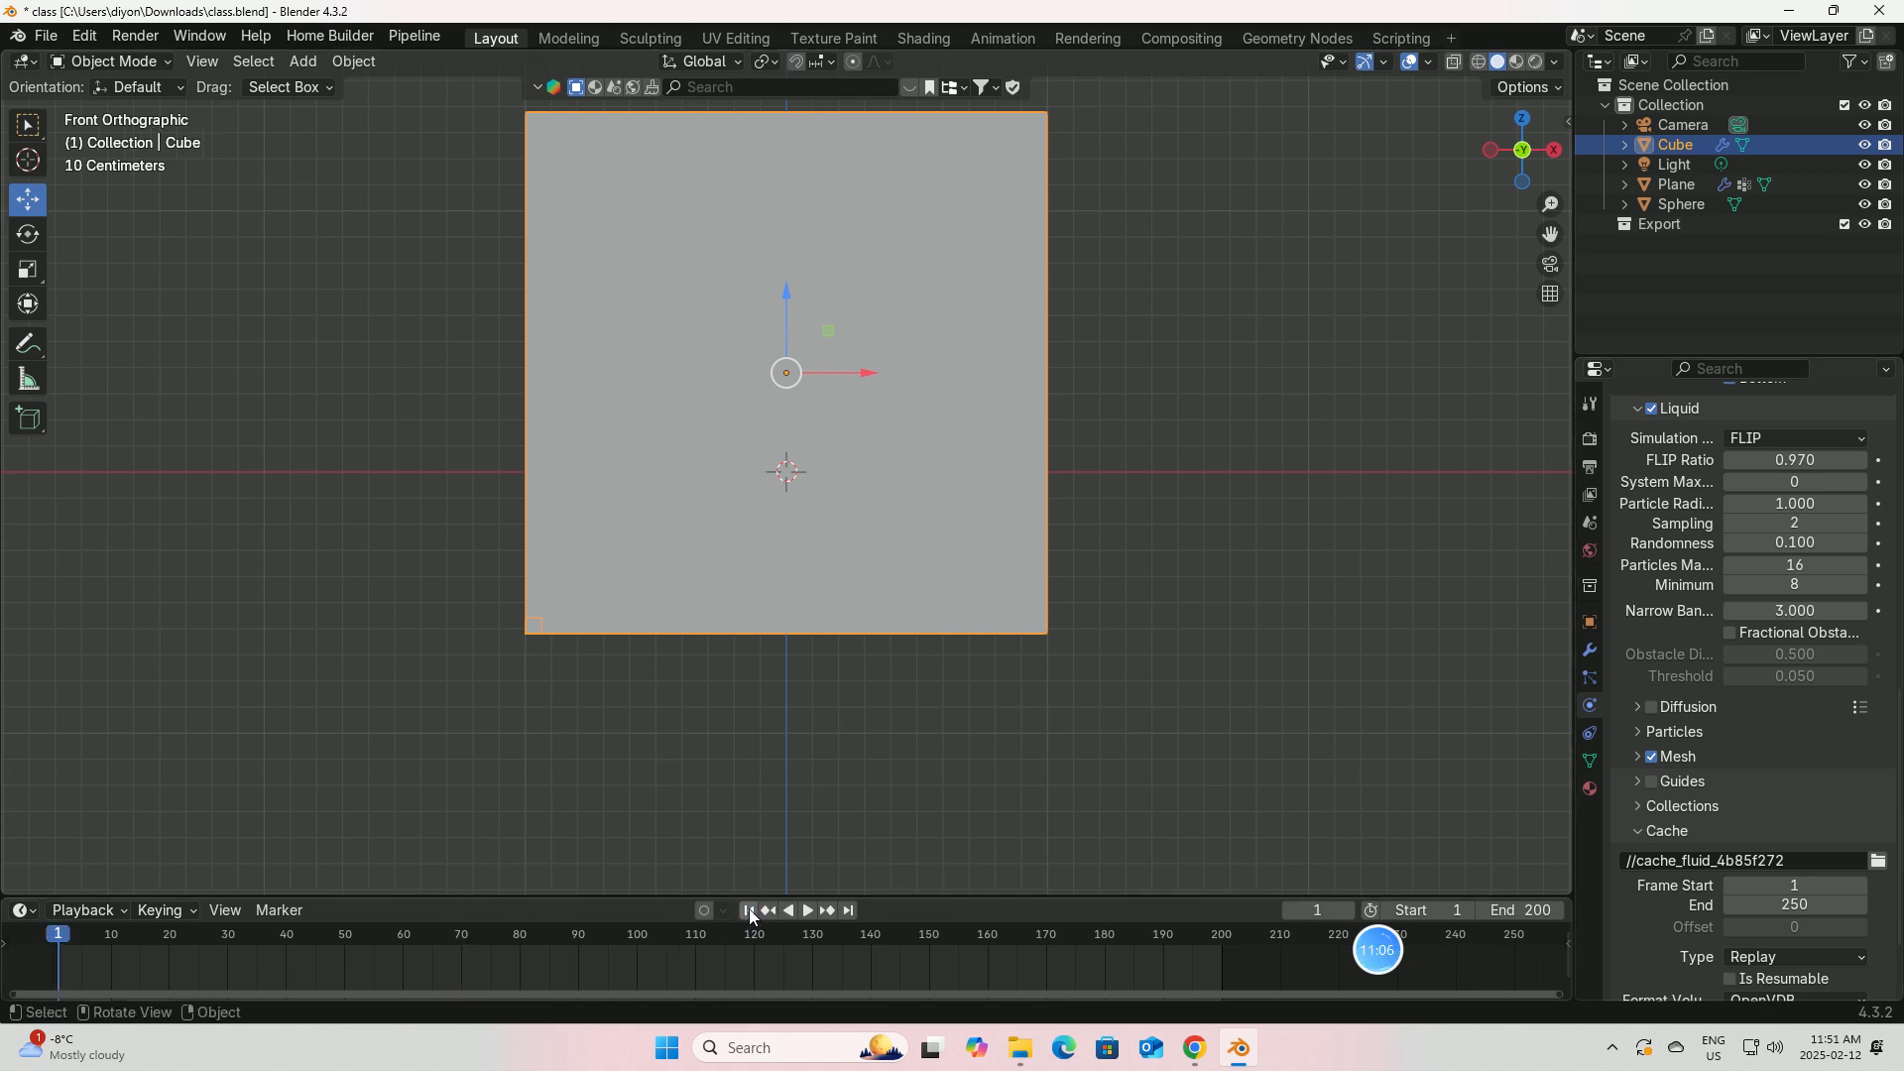
left_click(1681, 203)
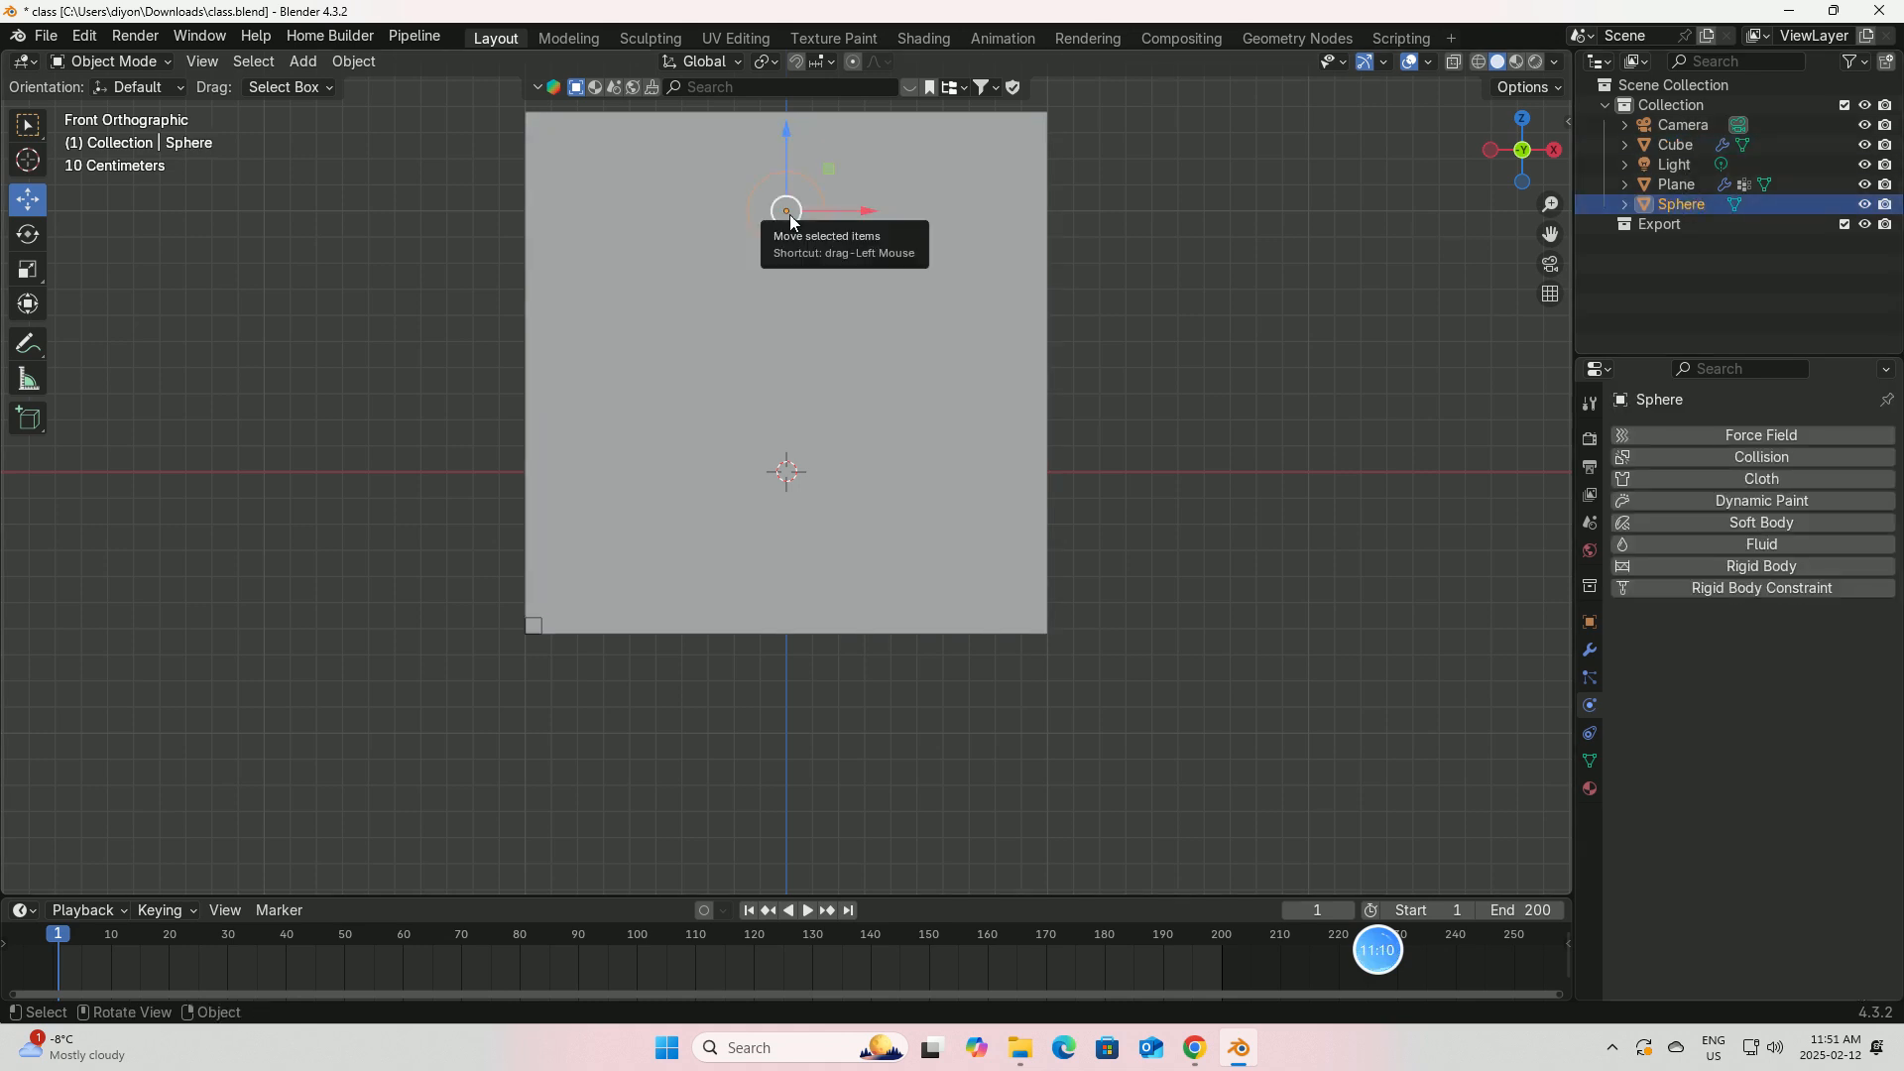
left_click(1724, 542)
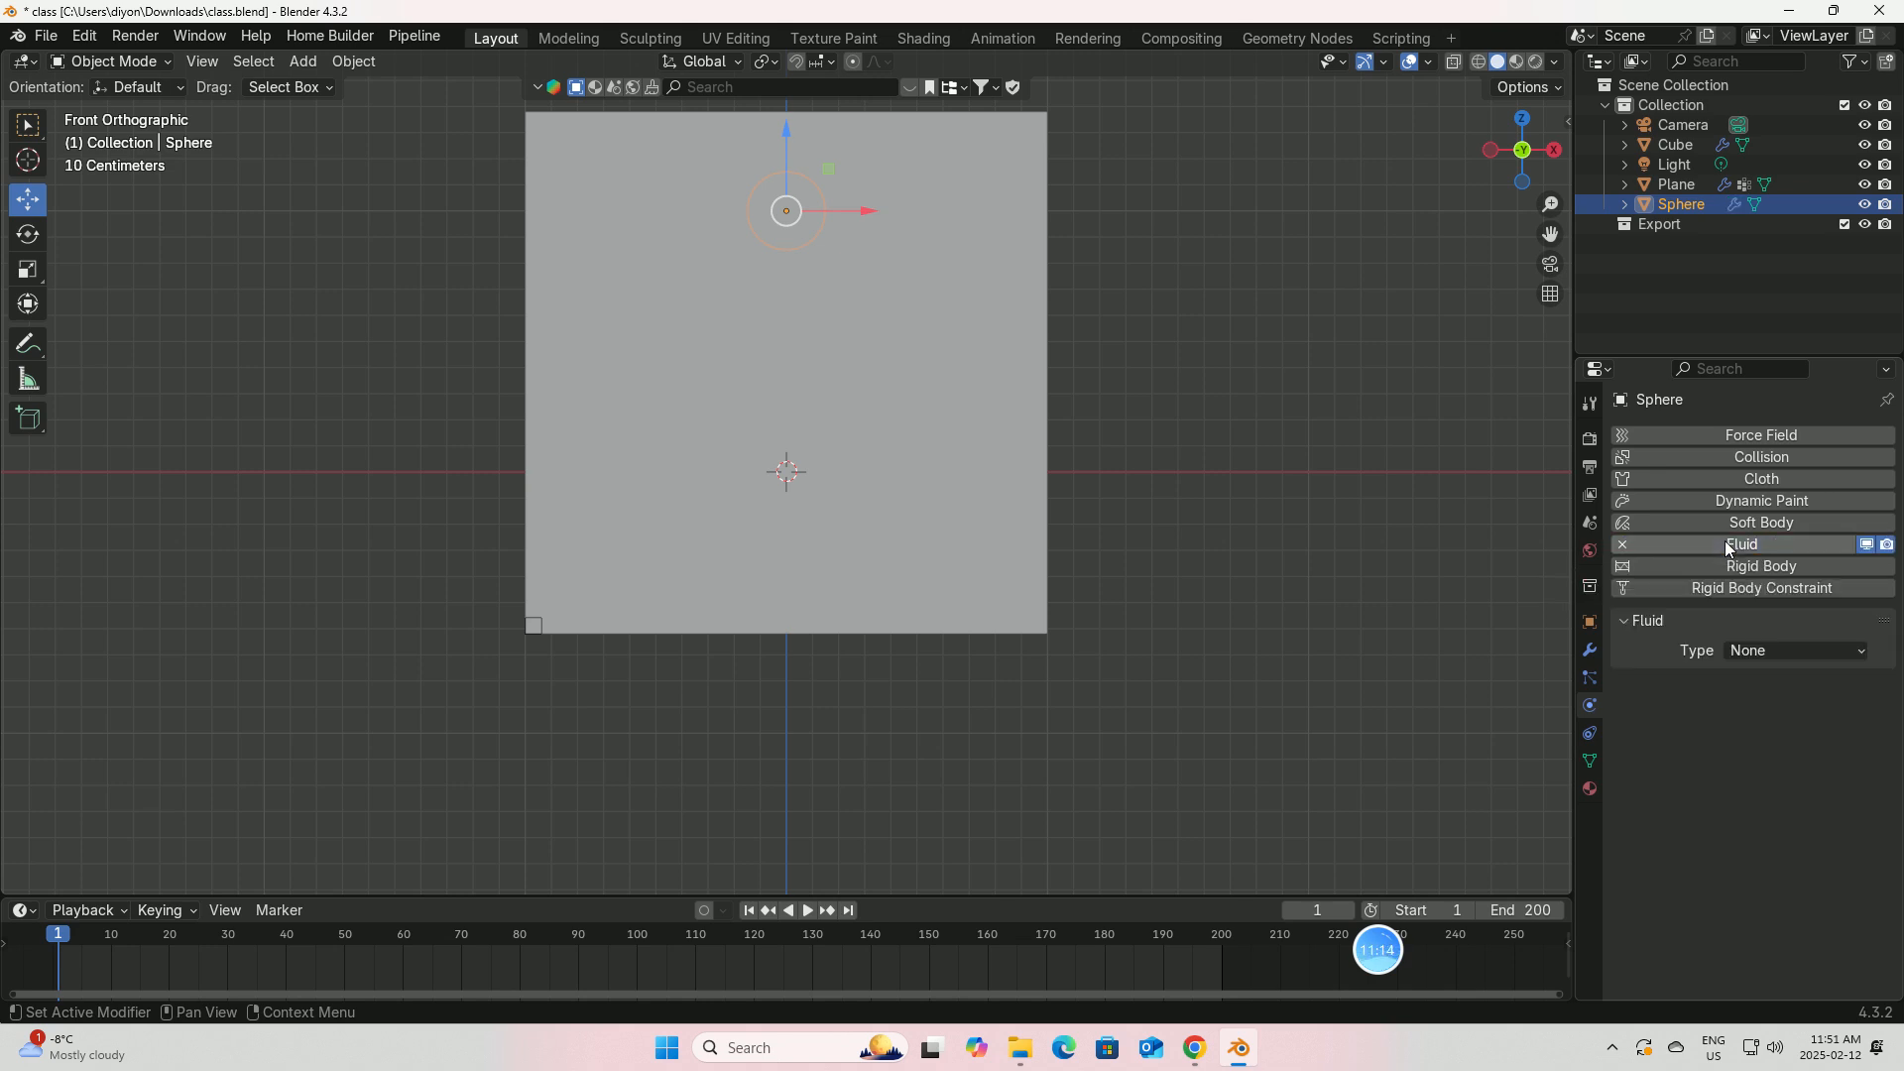
left_click(1864, 655)
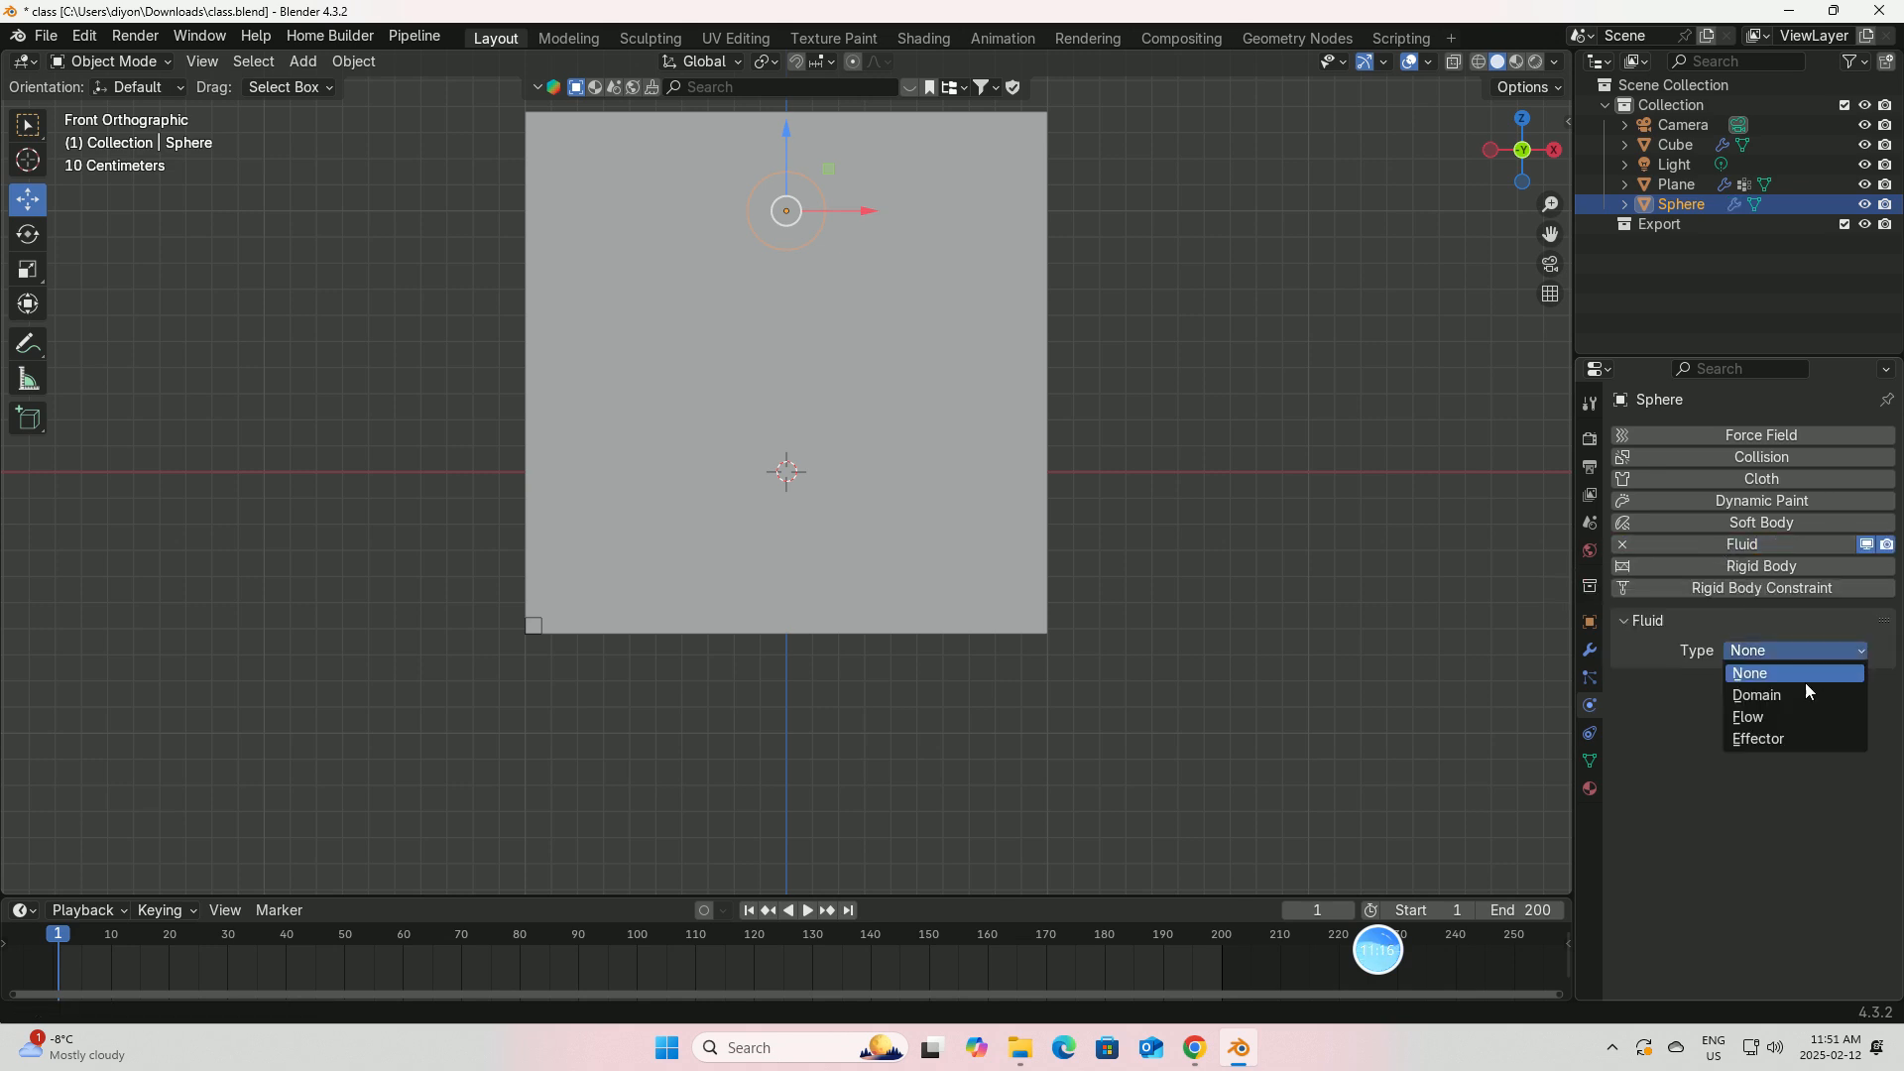
left_click(1752, 716)
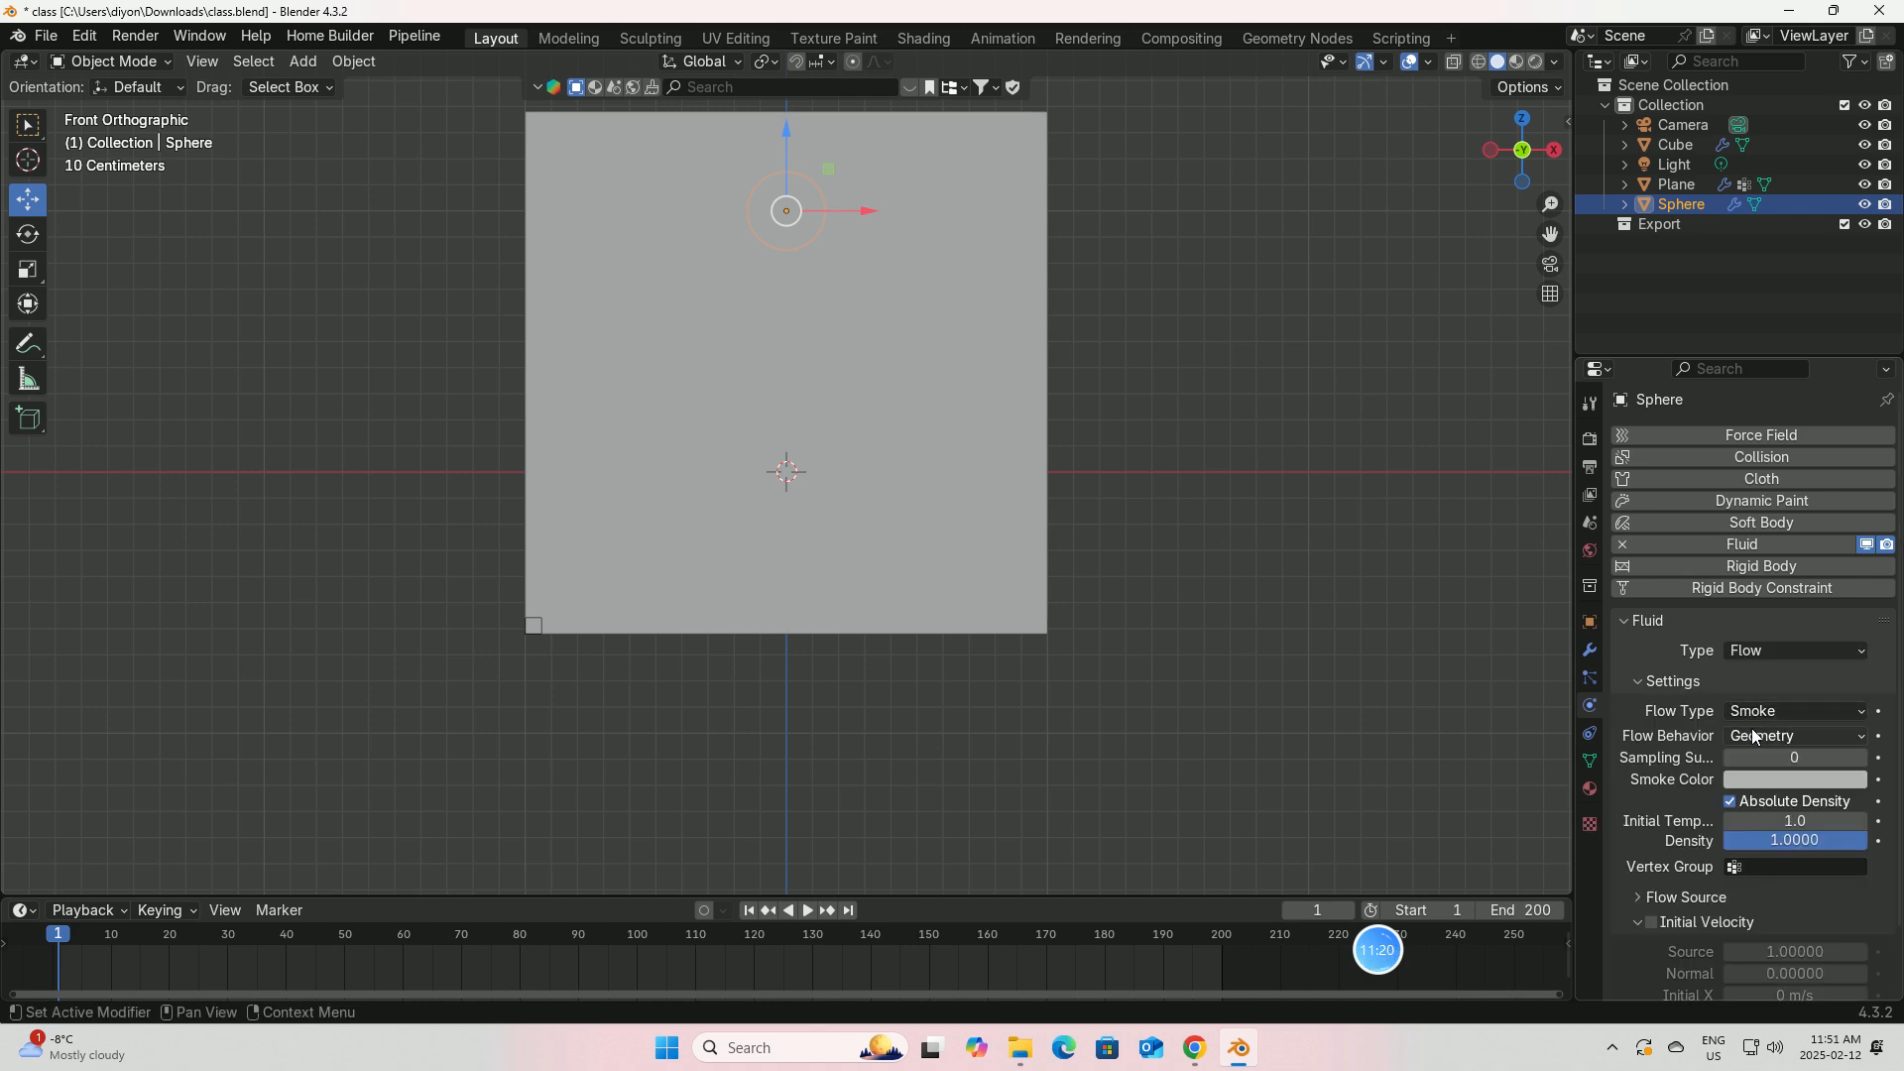
left_click(1863, 713)
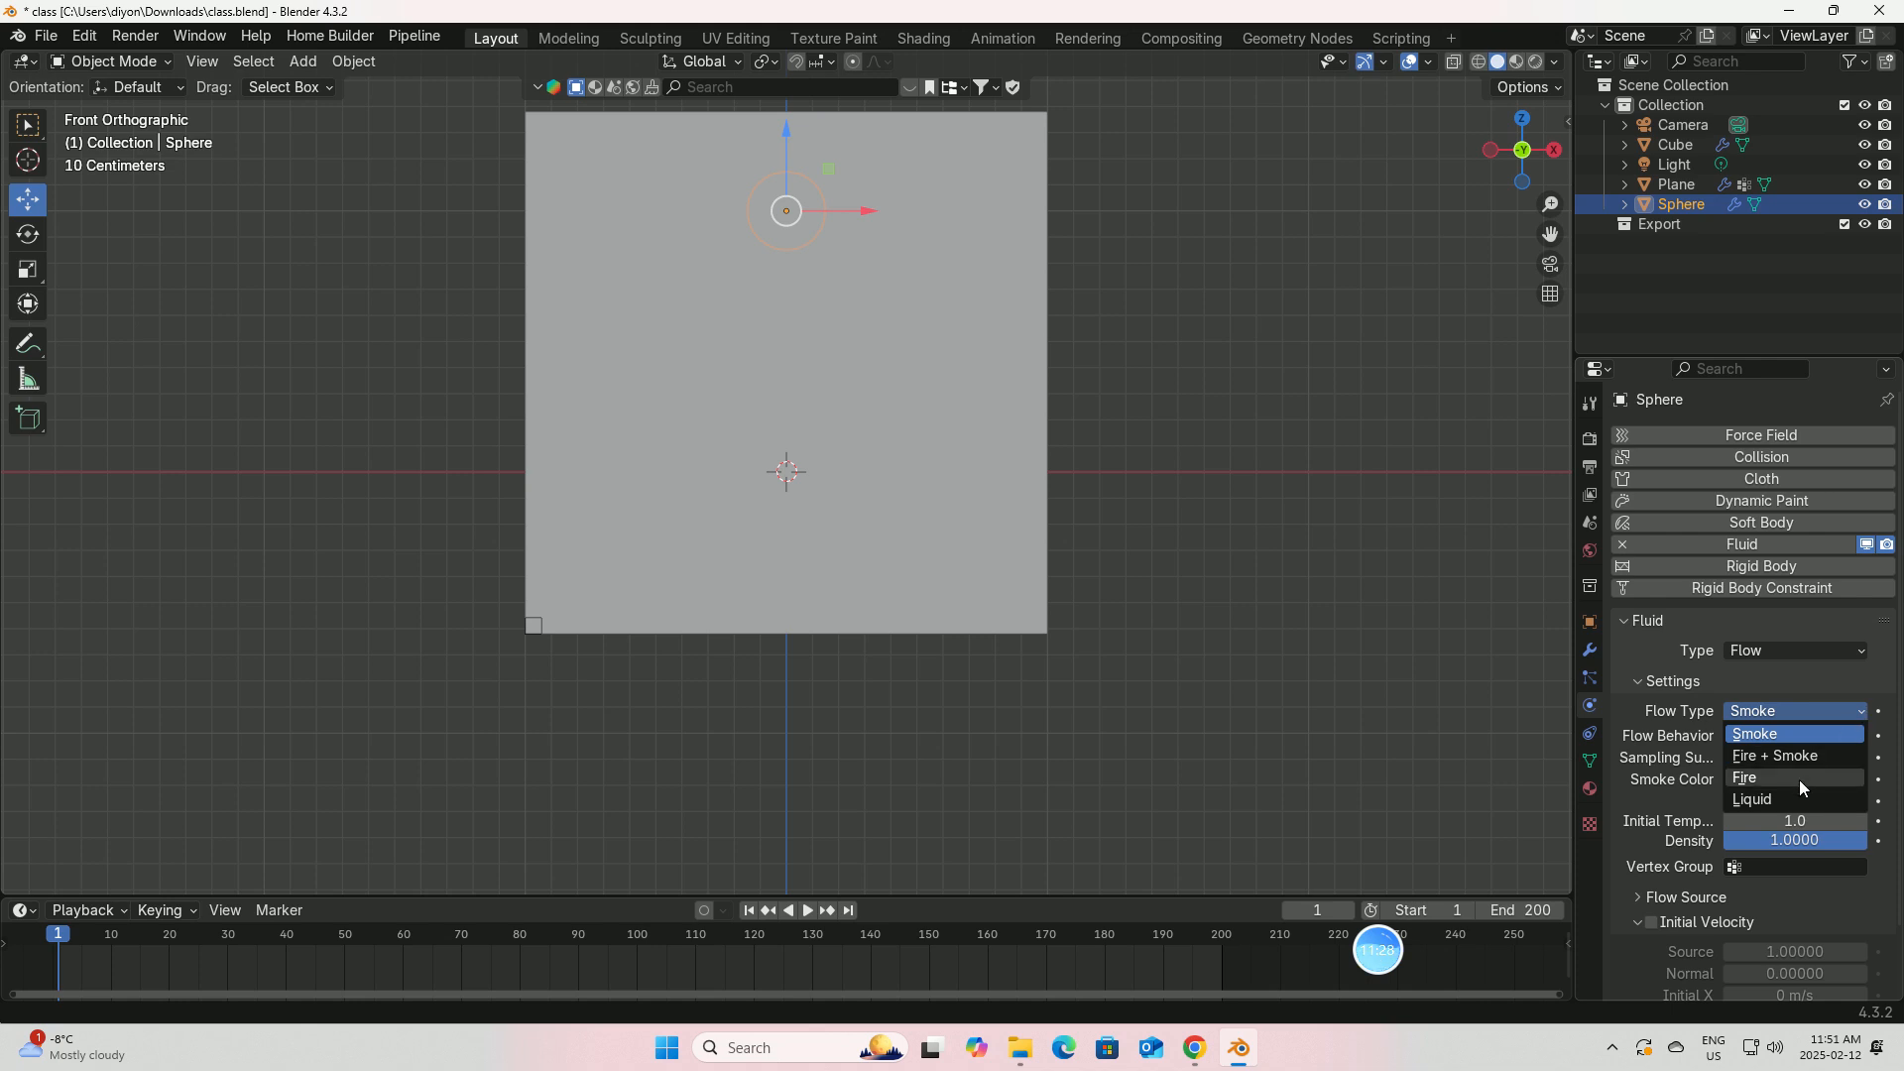
left_click(1752, 799)
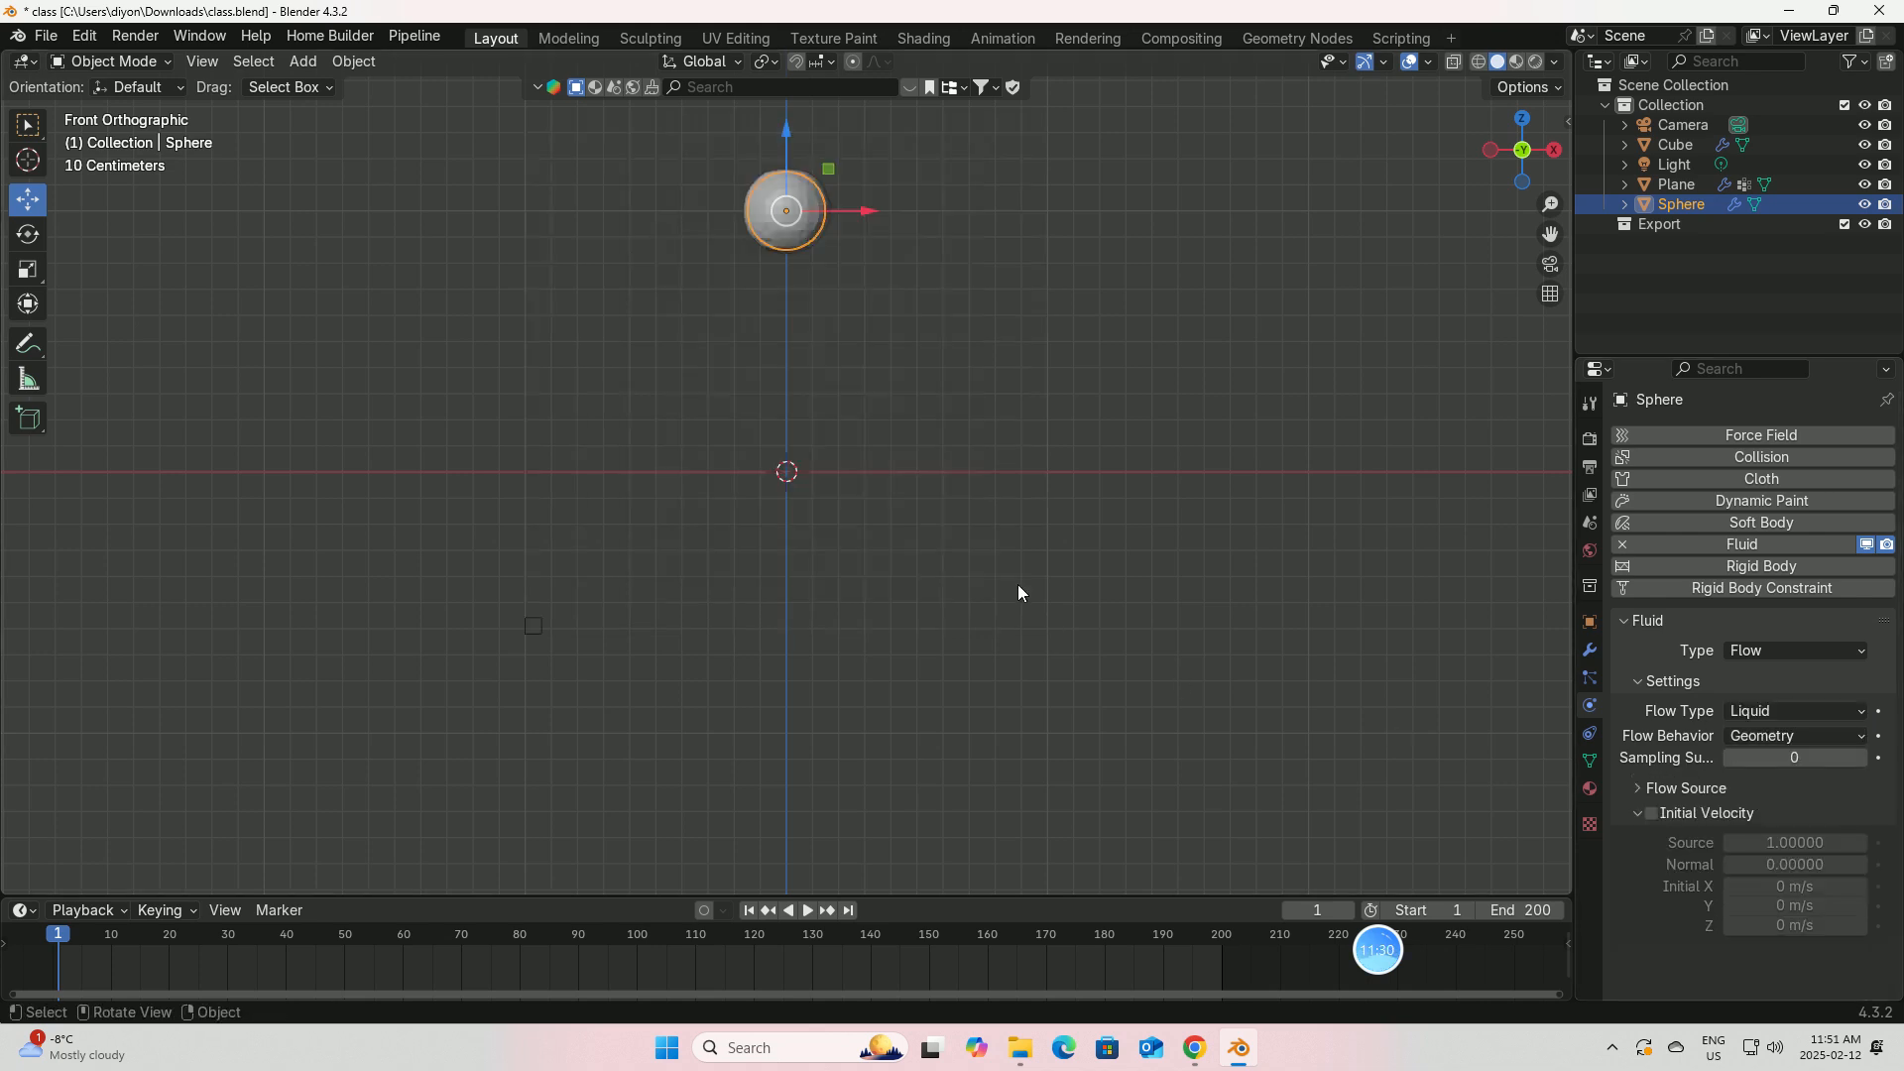
Step: Play the liquid simulation, view it in perspective above the cloth, and return to frame 1
left_click(807, 911)
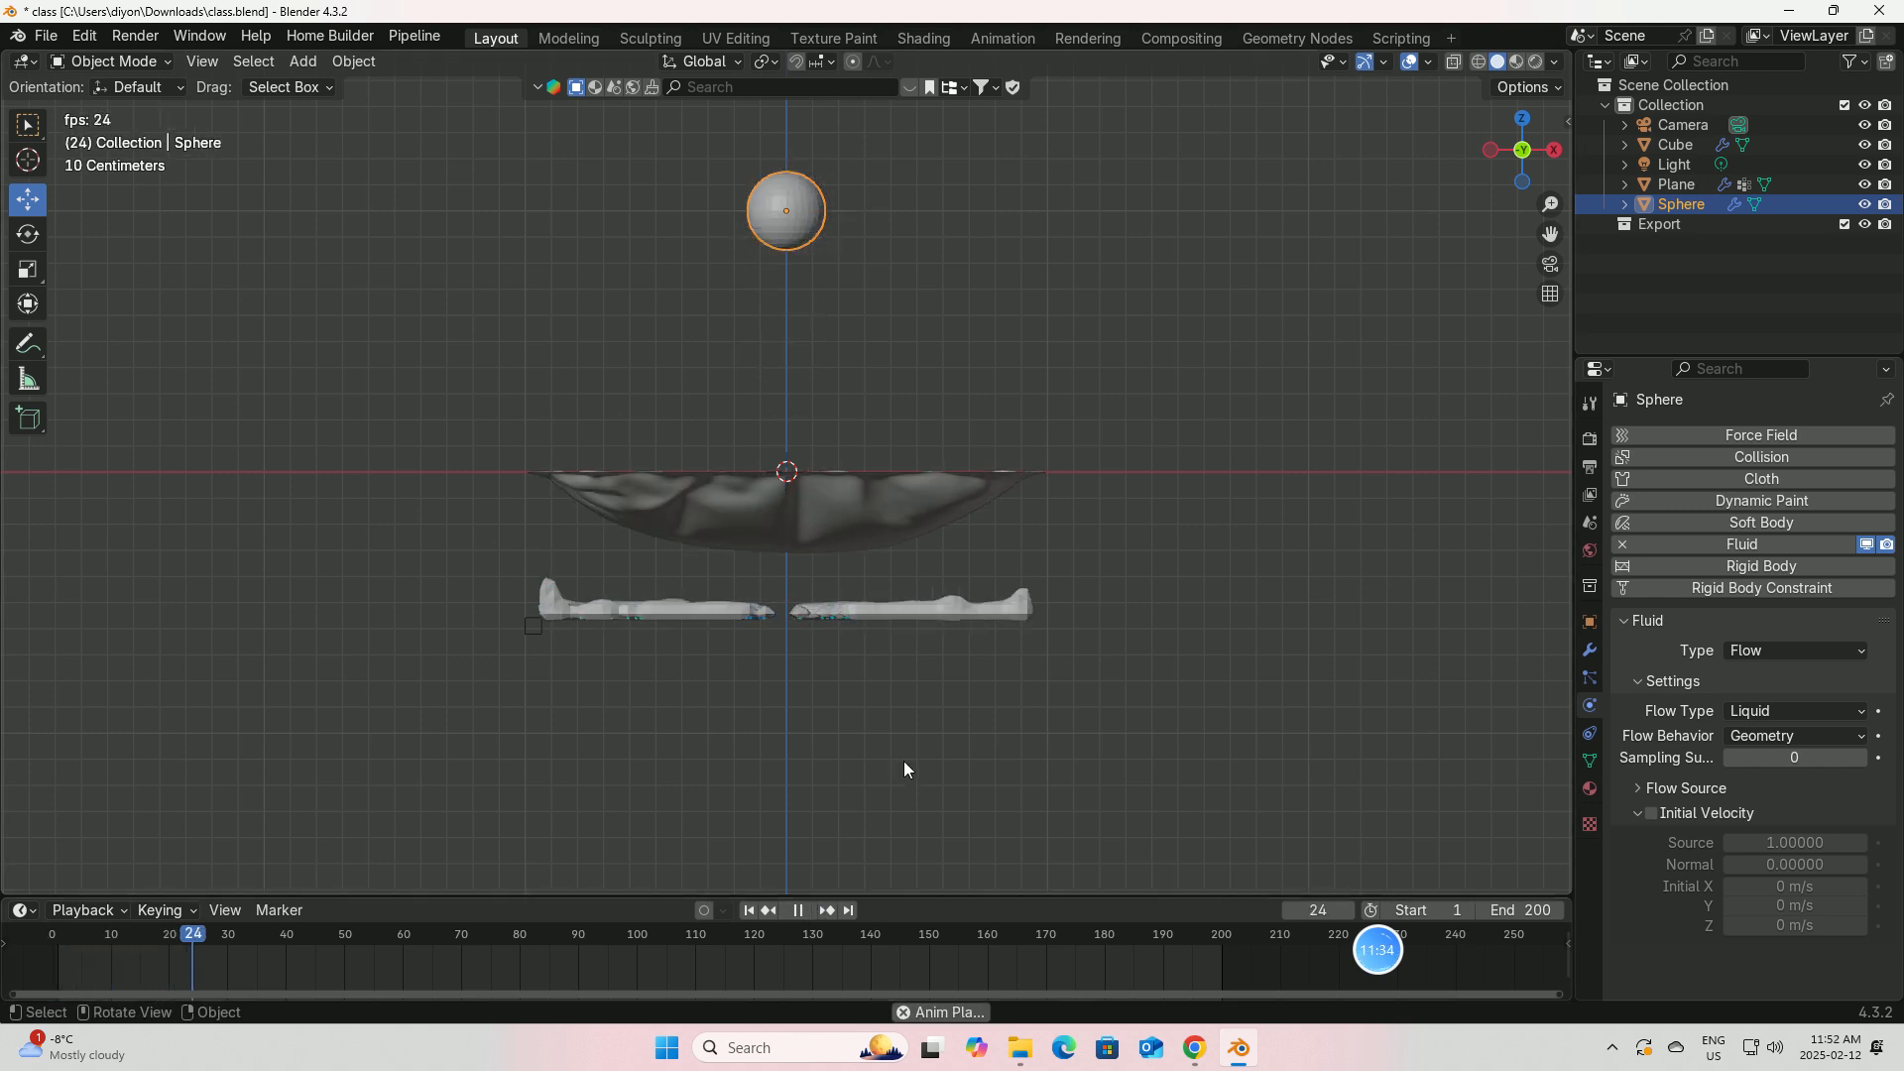
middle_click_drag(902, 760, 889, 777)
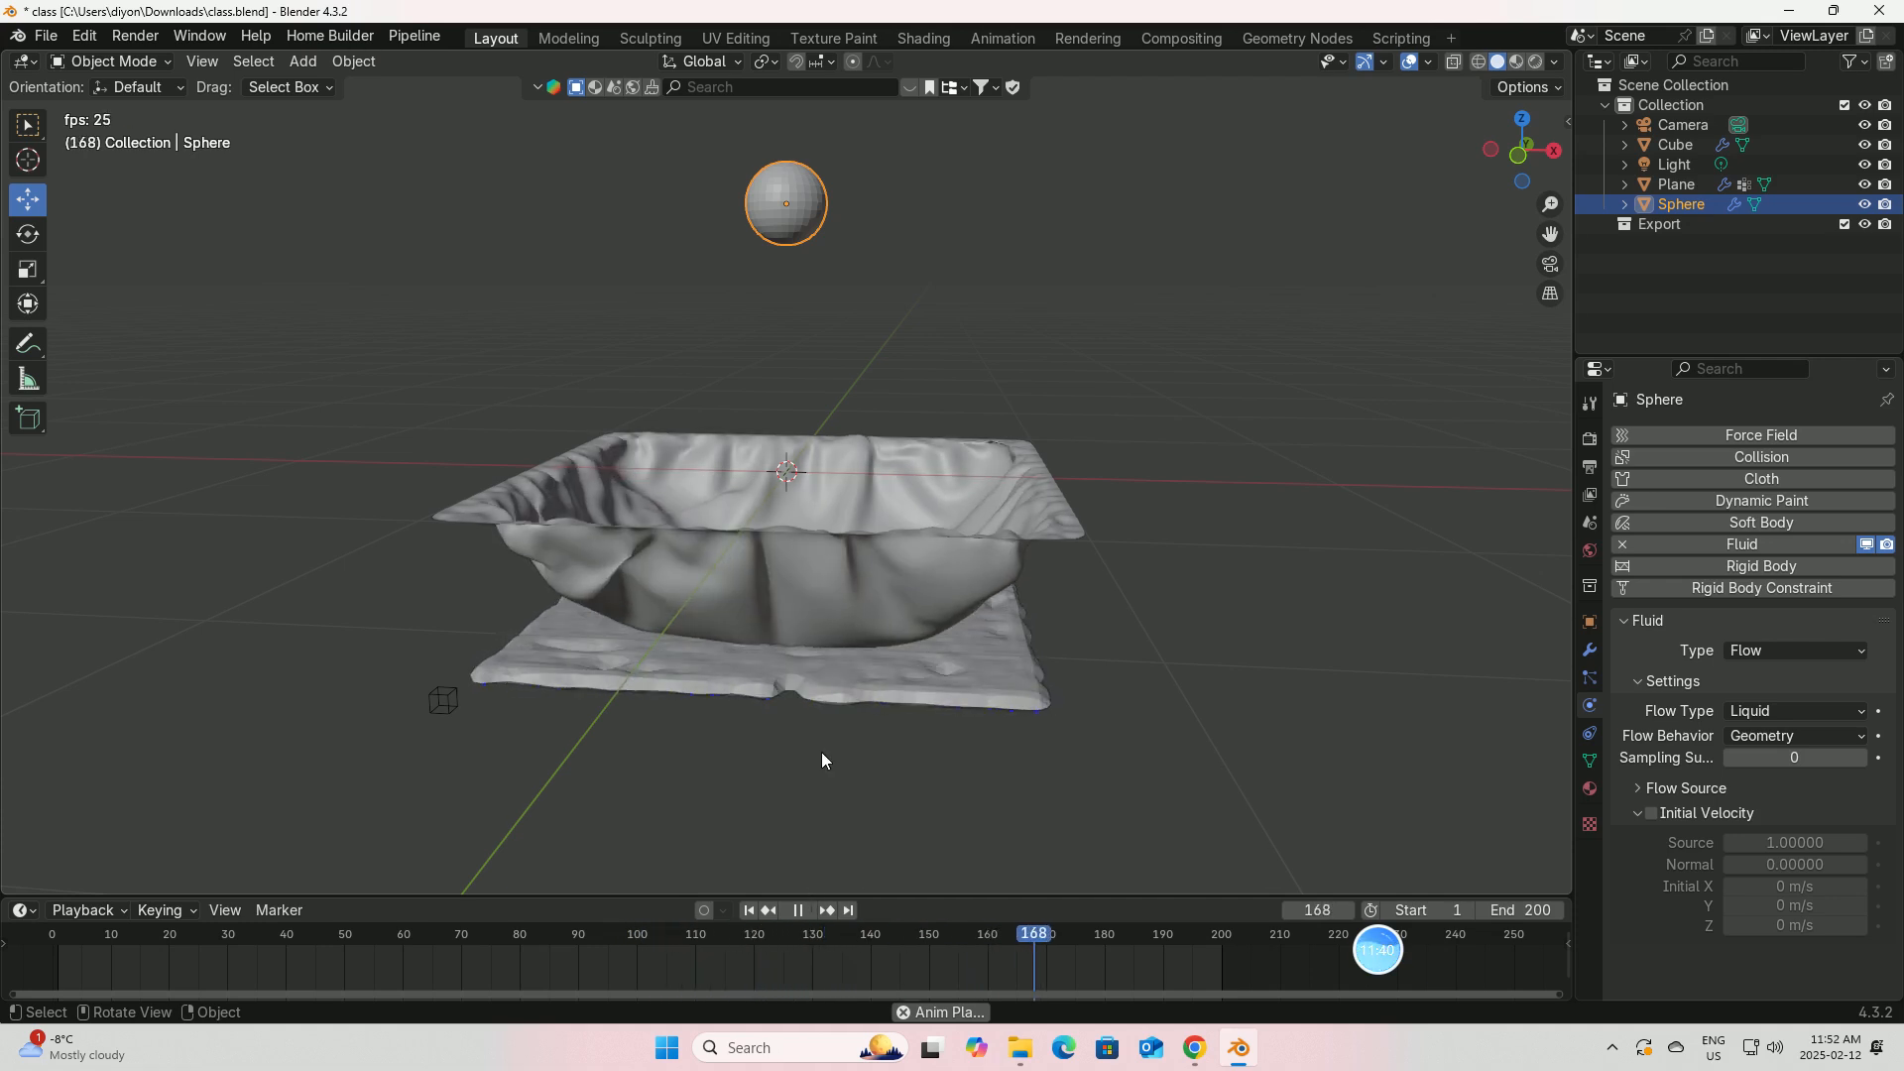
key("space")
key("shift+Left")
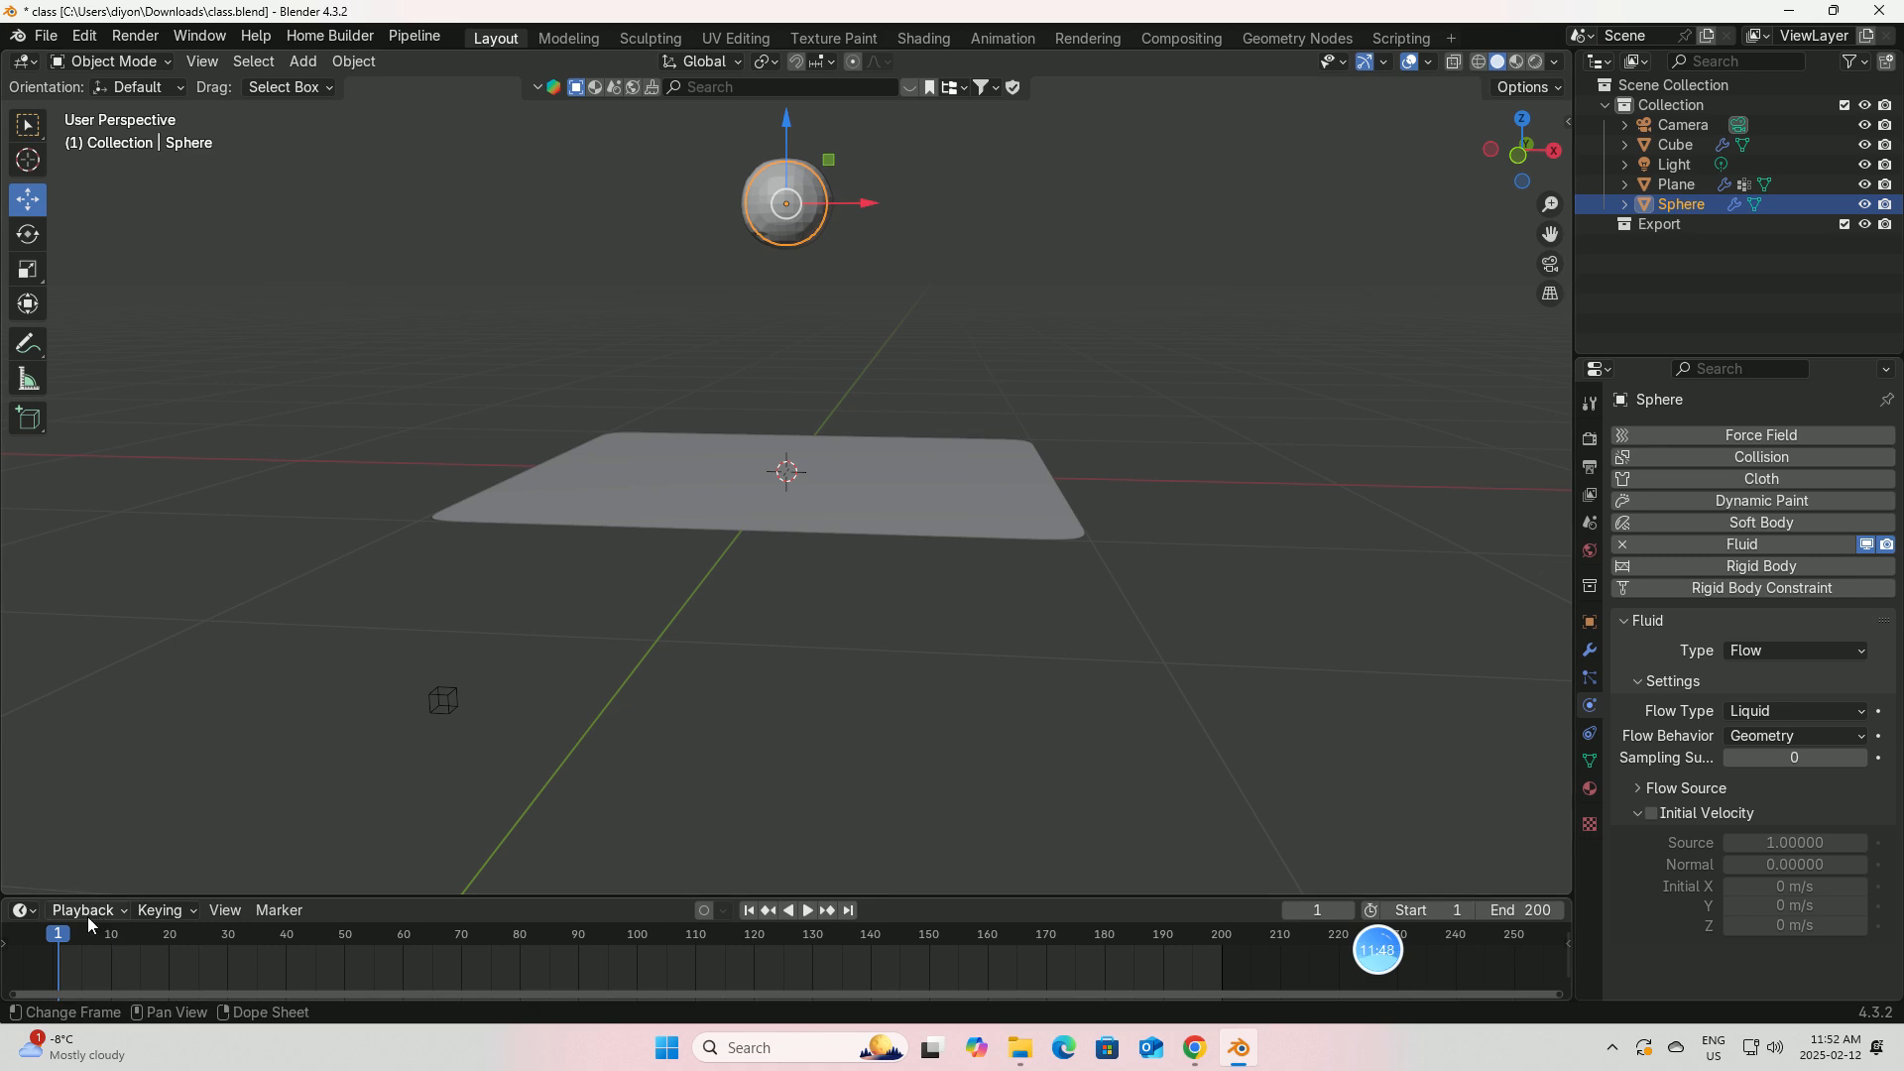
Step: Give the cloth plane Fluid physics as a Collision effector with Is Planar enabled
left_click(741, 478)
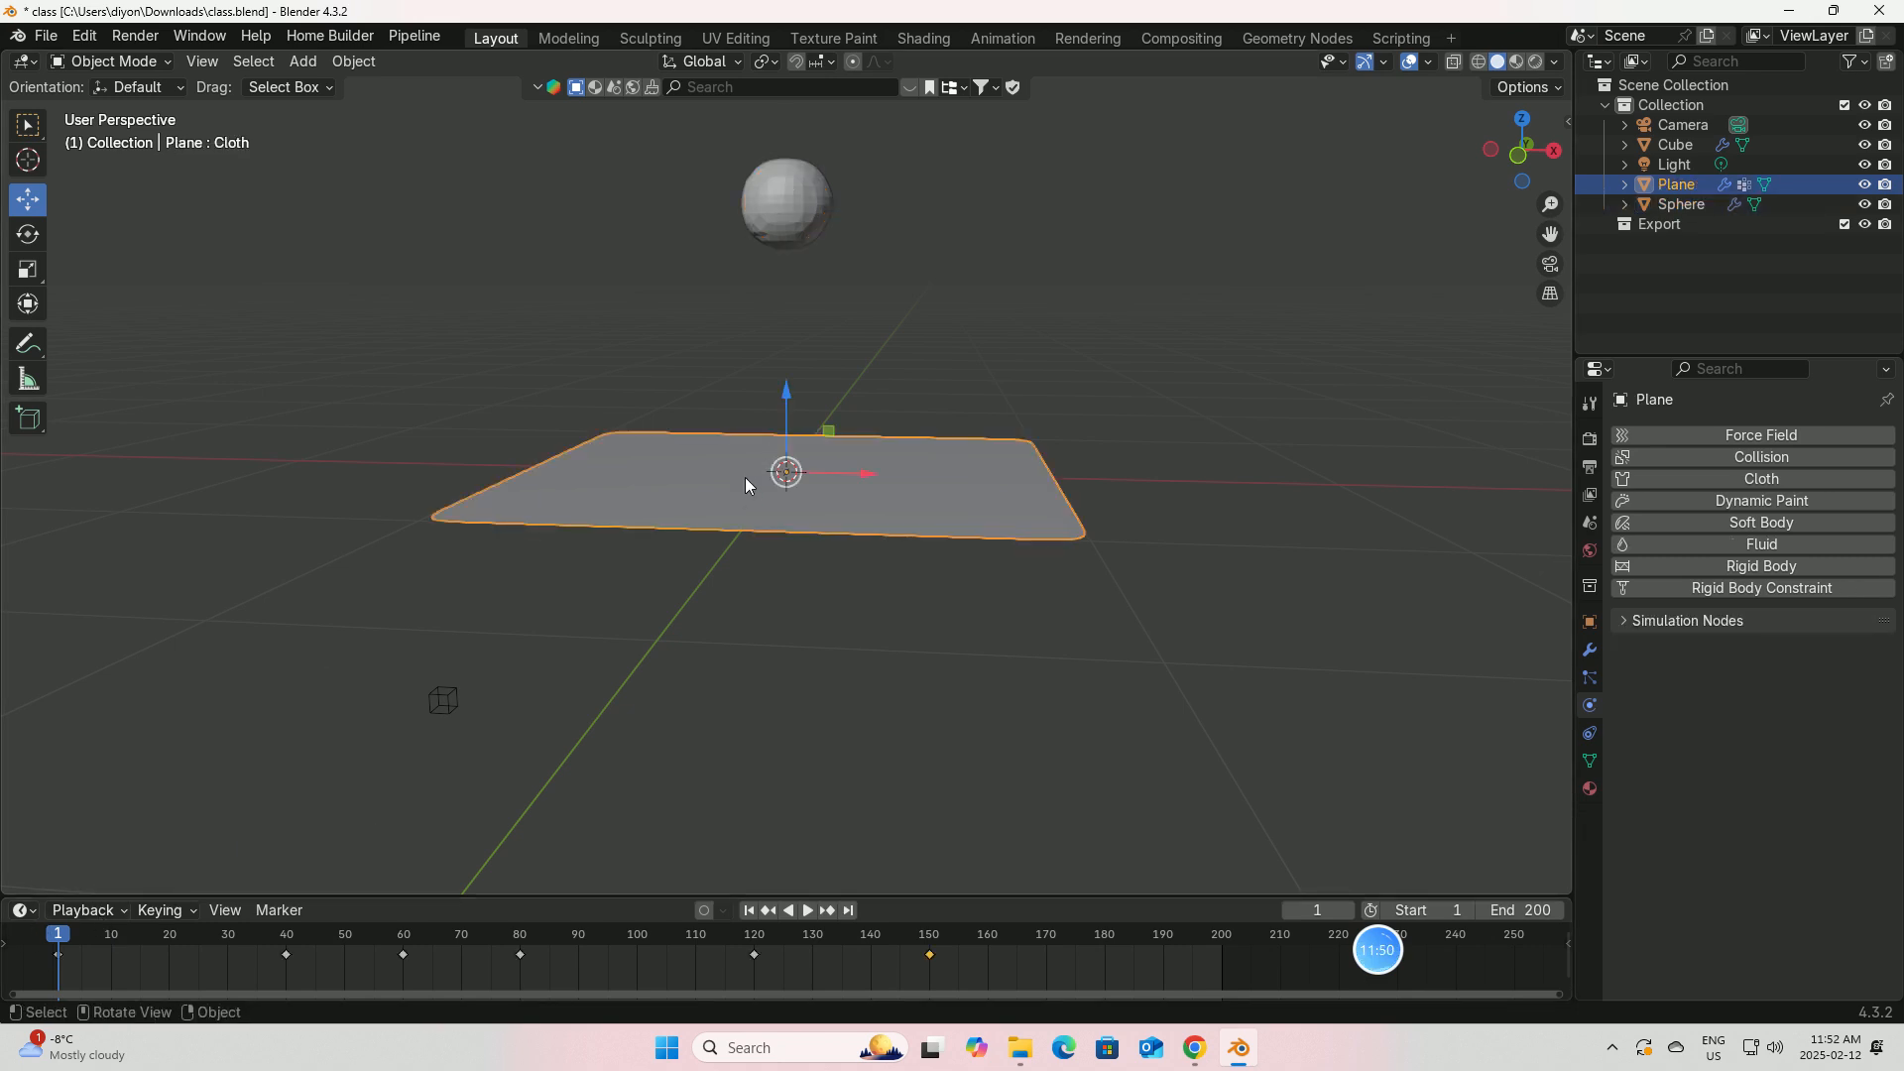
left_click(1734, 547)
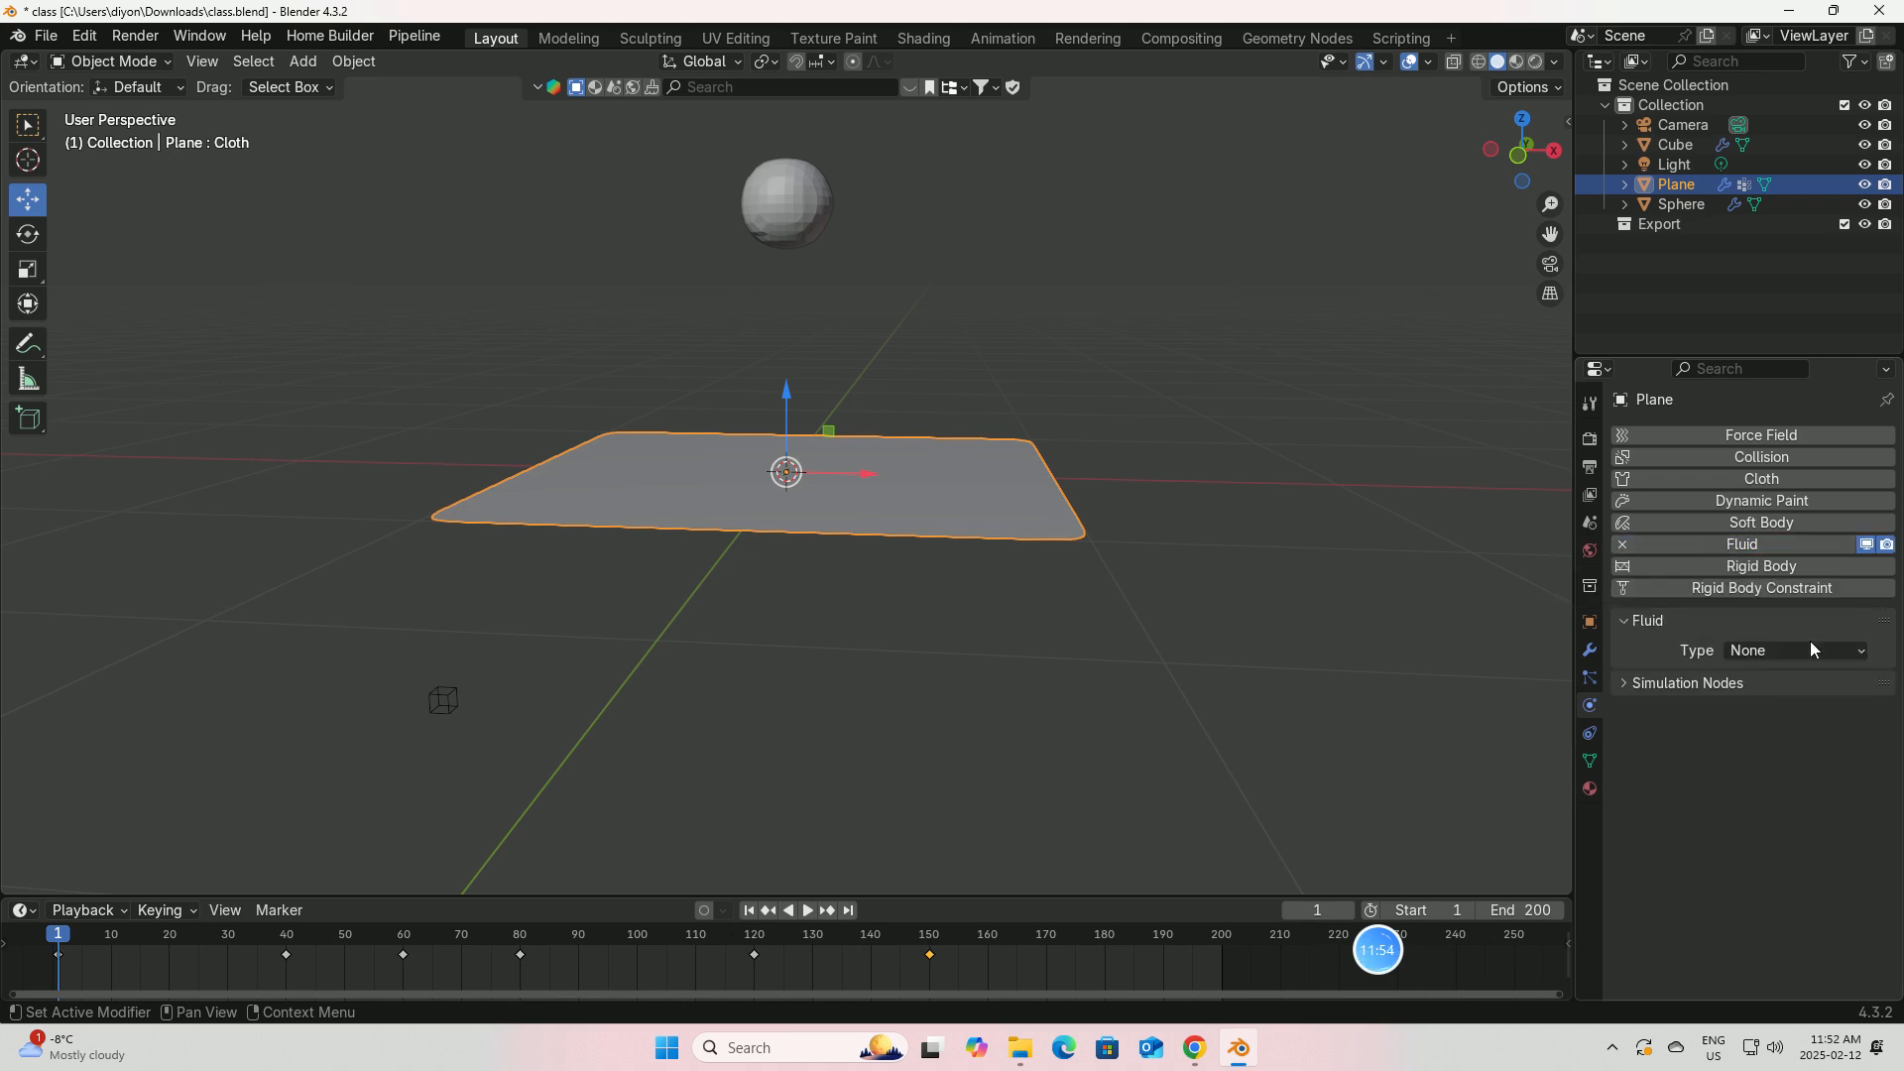
left_click(1861, 653)
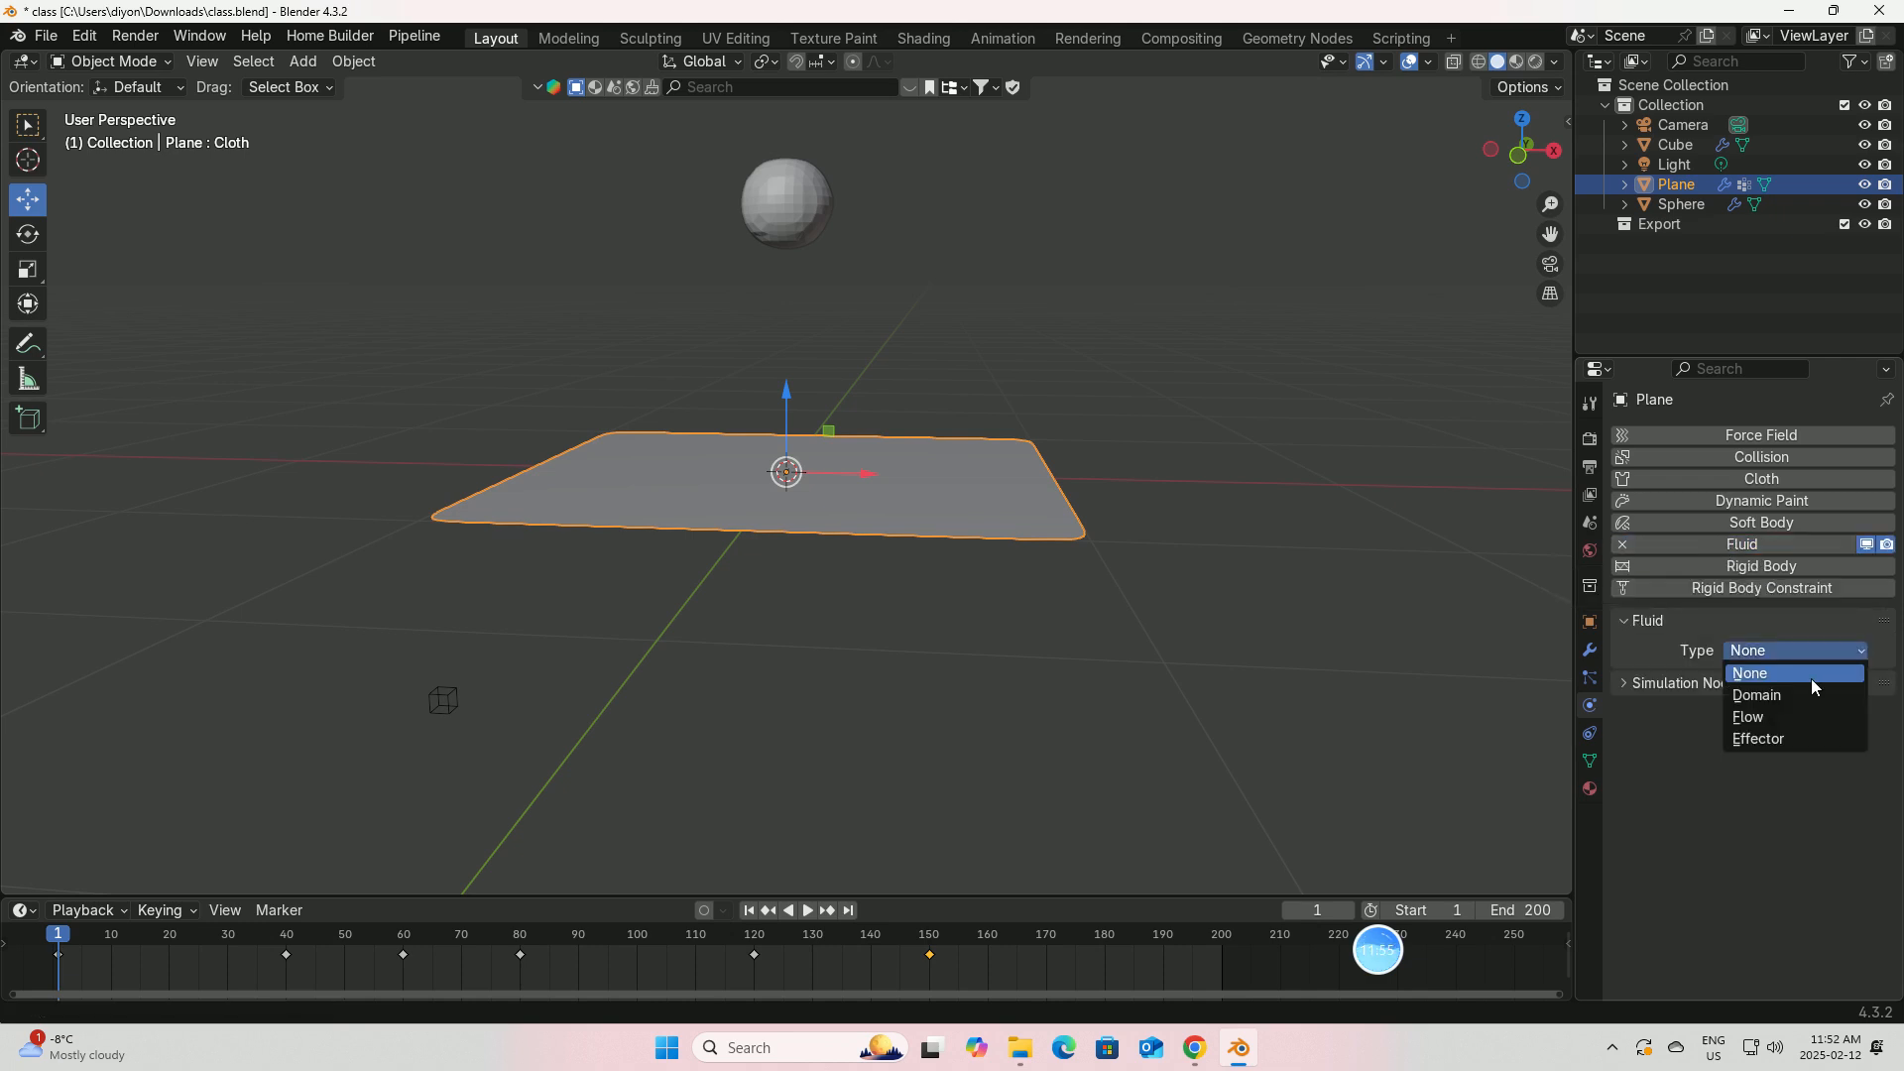
left_click(1750, 740)
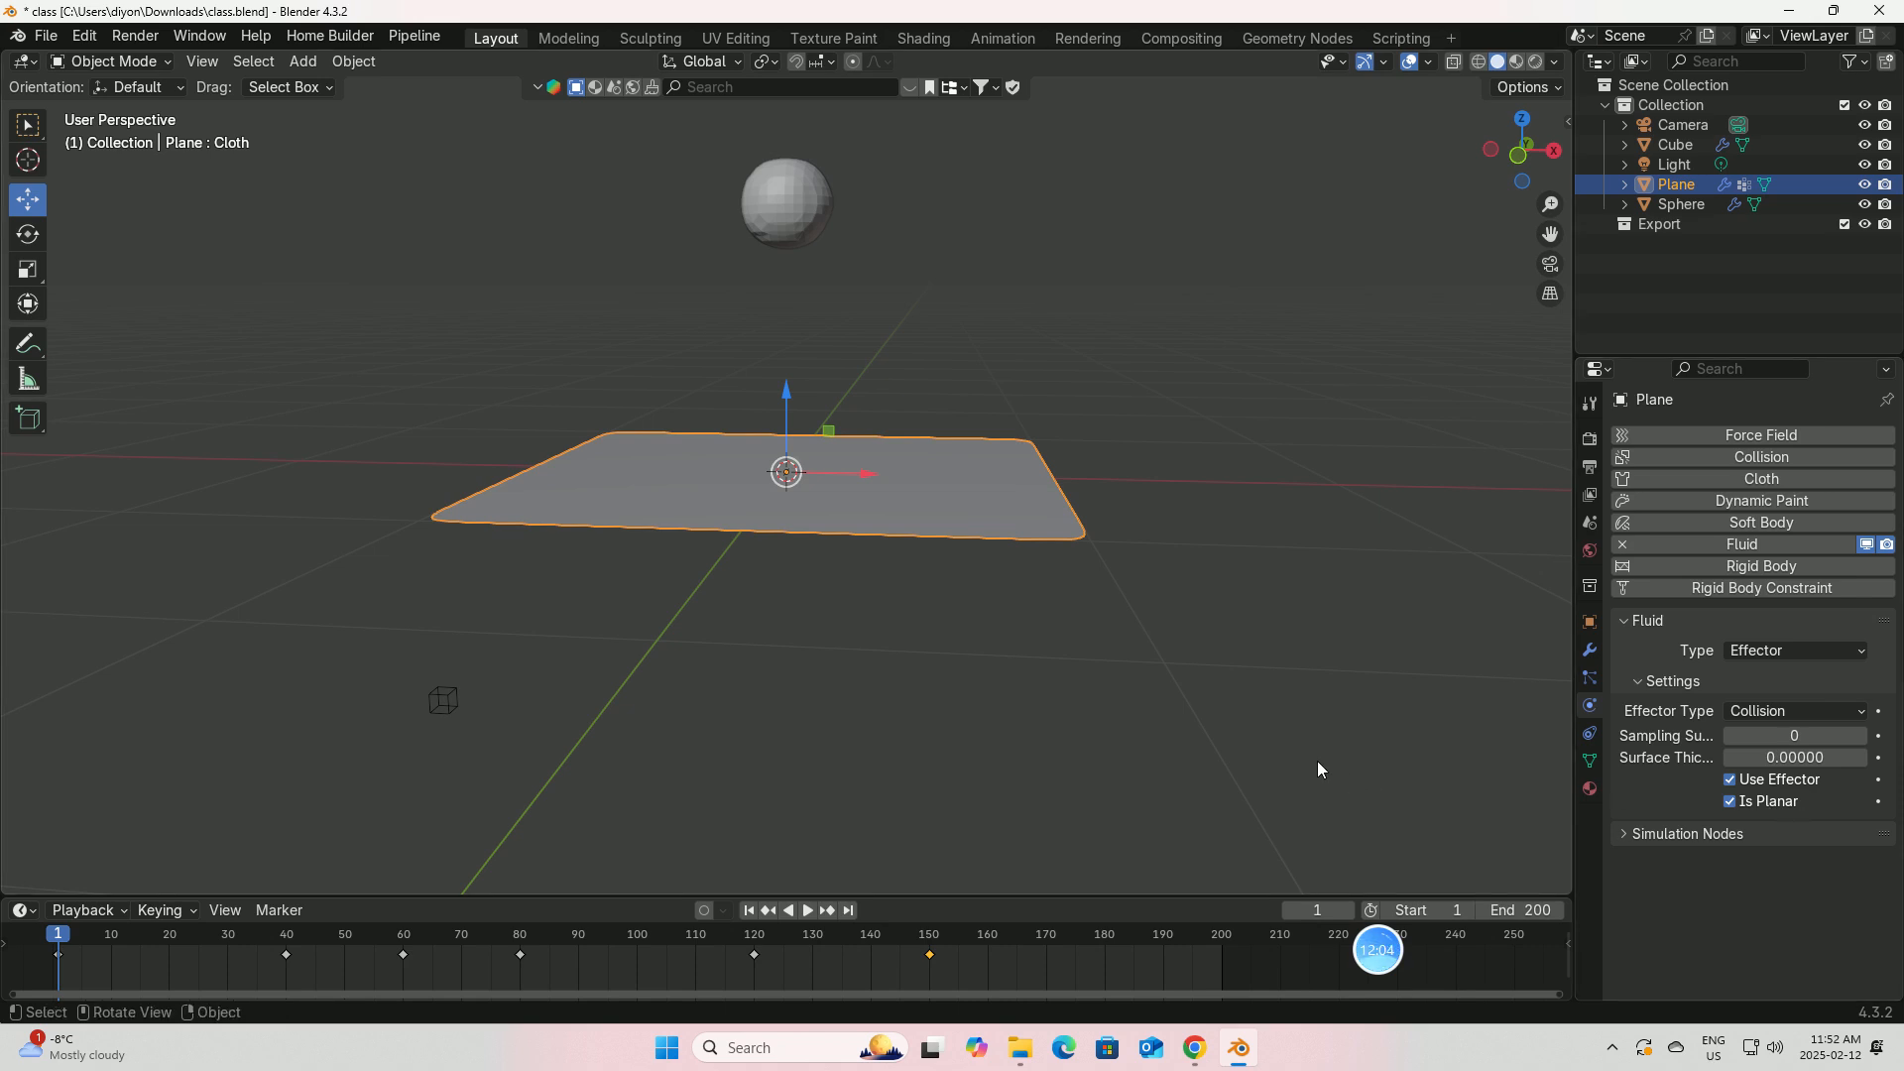
Step: Play the simulation to examine how the liquid collides with the cloth, stop it and return to frame 1
left_click(812, 913)
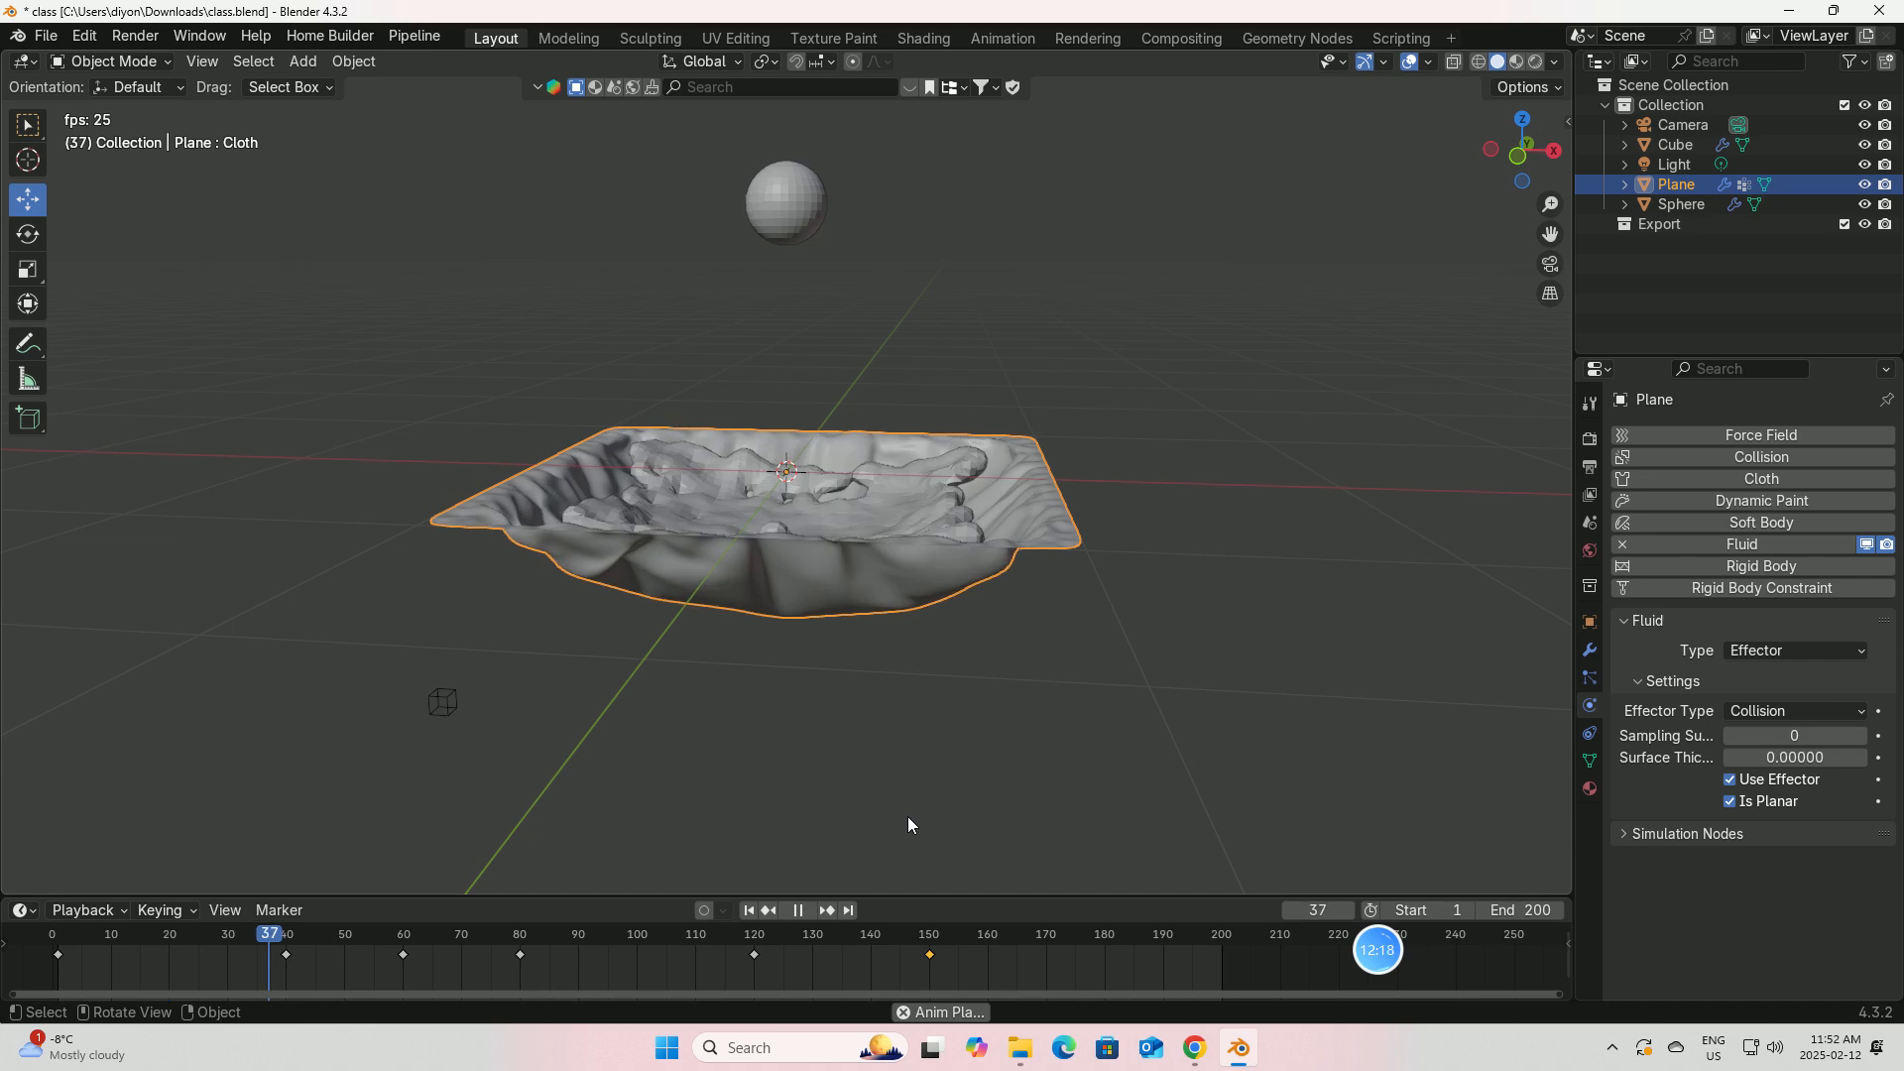
left_click(799, 910)
left_click(749, 910)
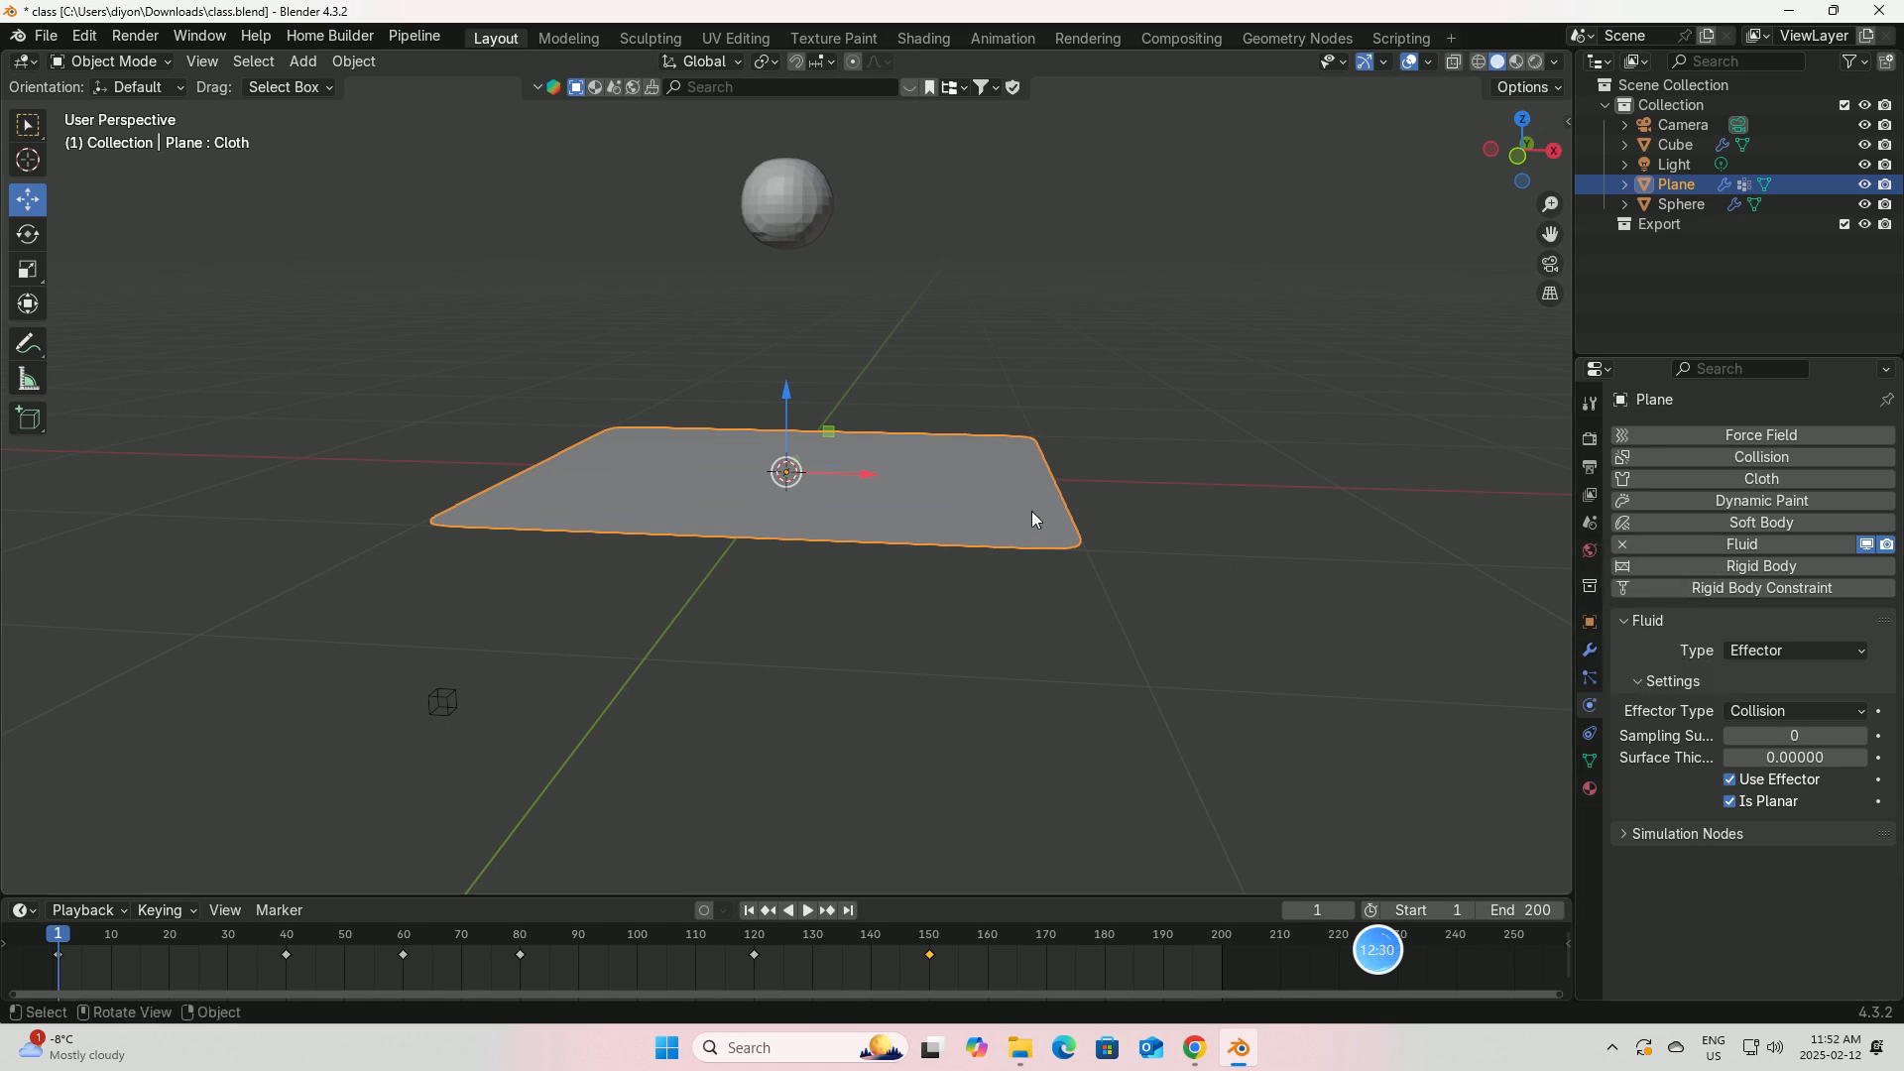
Step: Set the cube fluid domain's Resolution Divisions to 80
left_click(1669, 146)
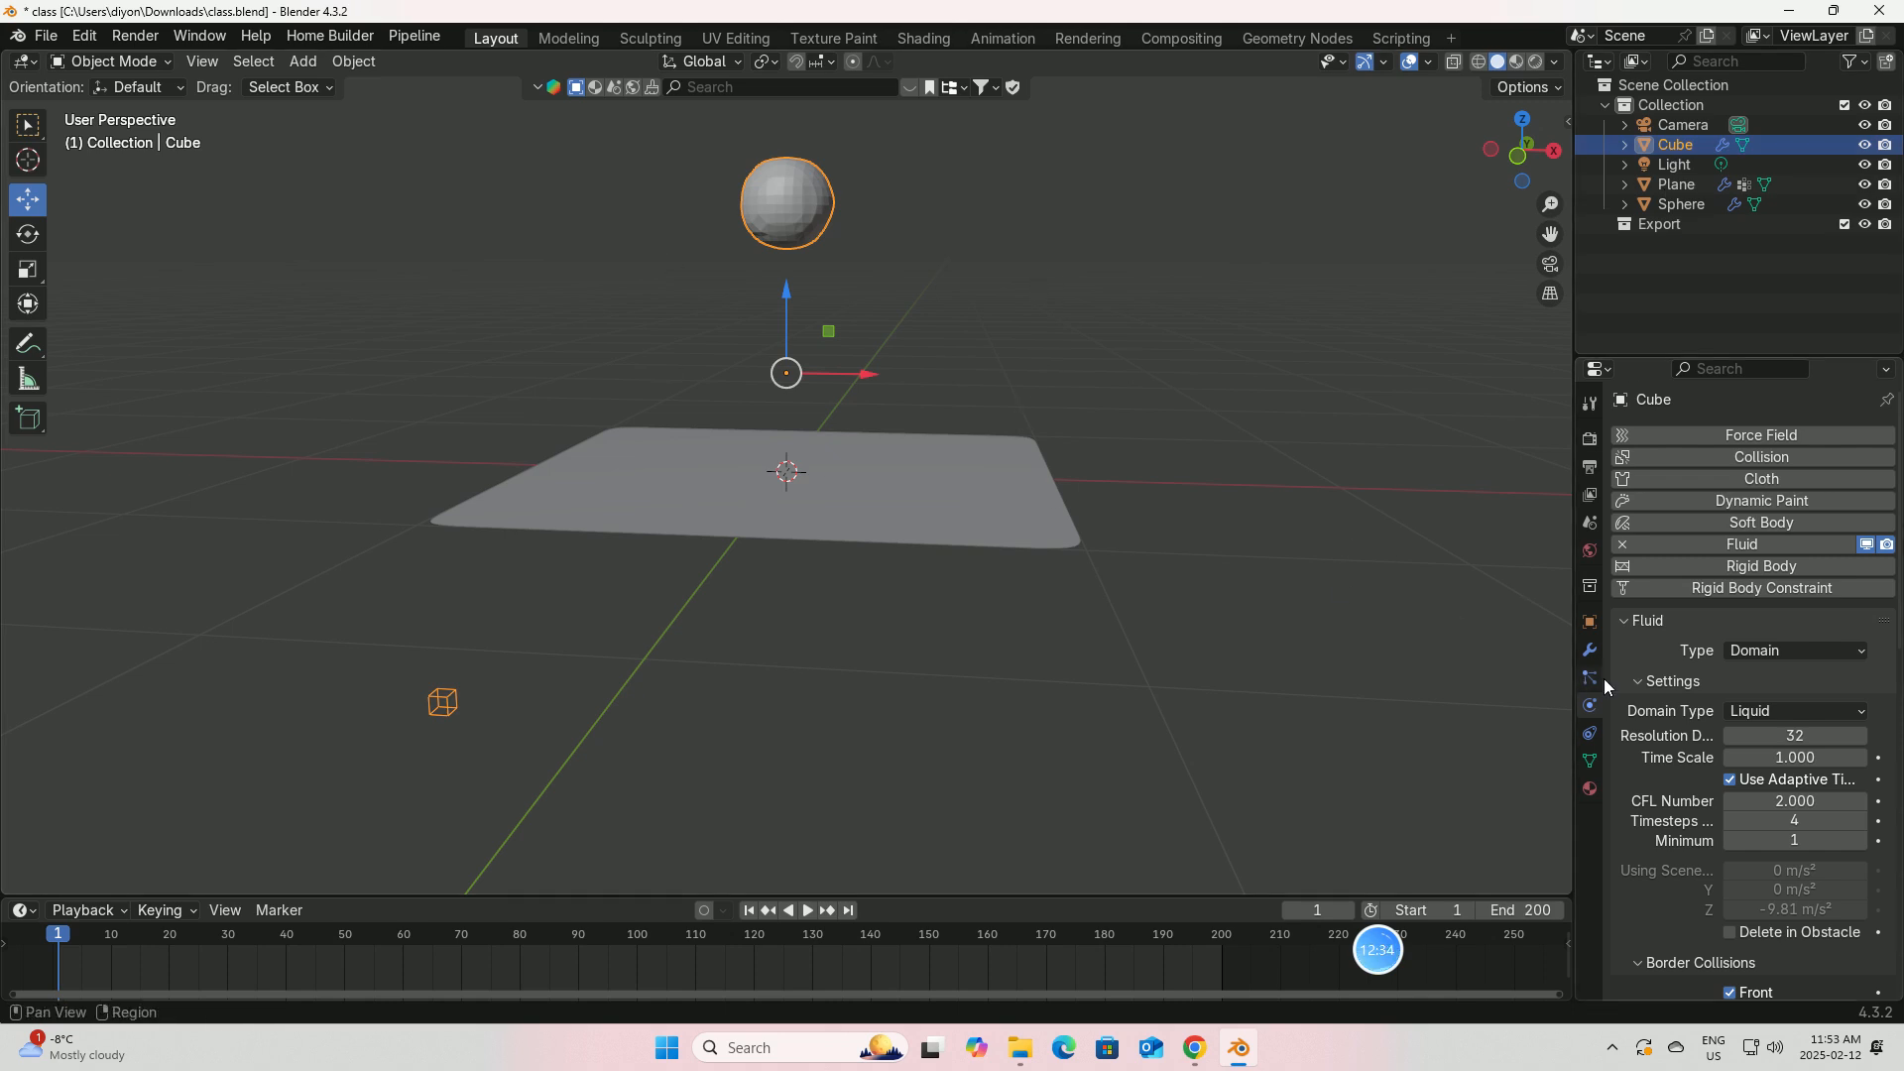
scroll(1753, 857, "down", 3)
scroll(1776, 793, "up", 2)
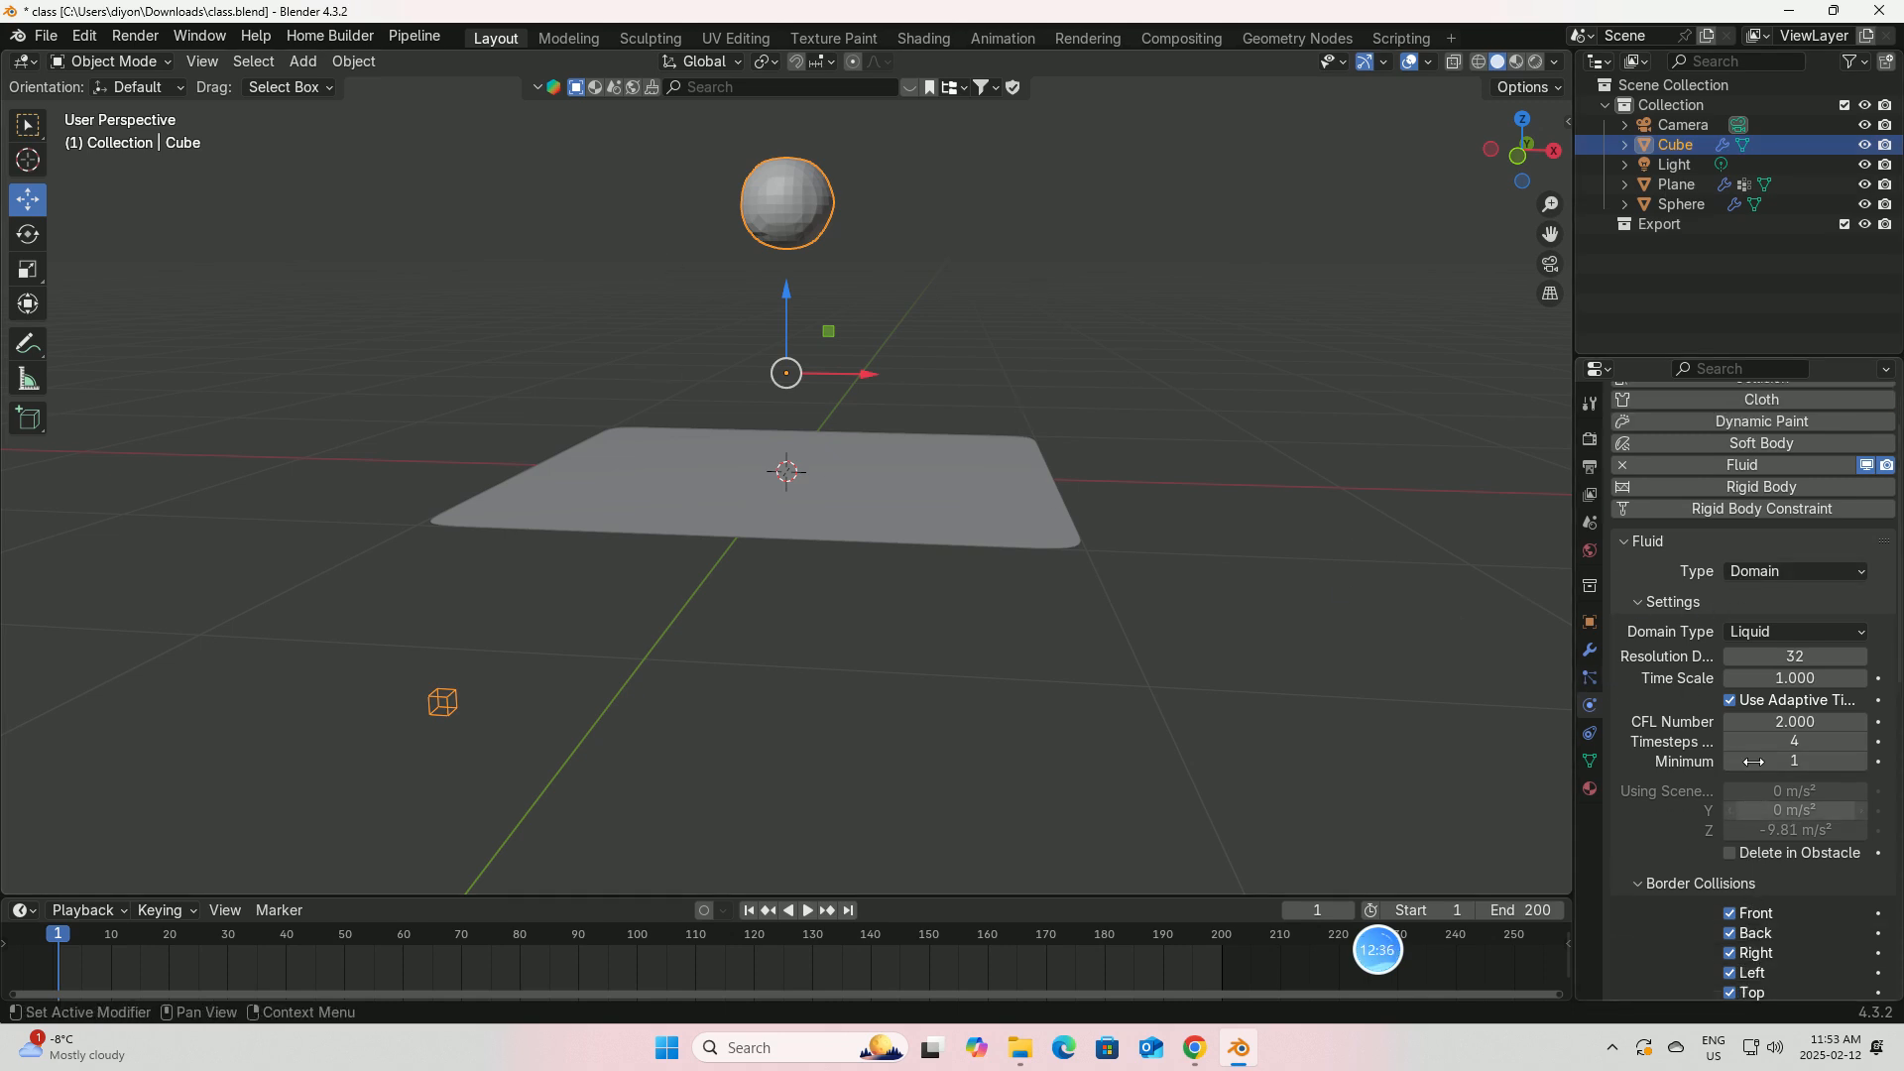
left_click(1811, 697)
type("80")
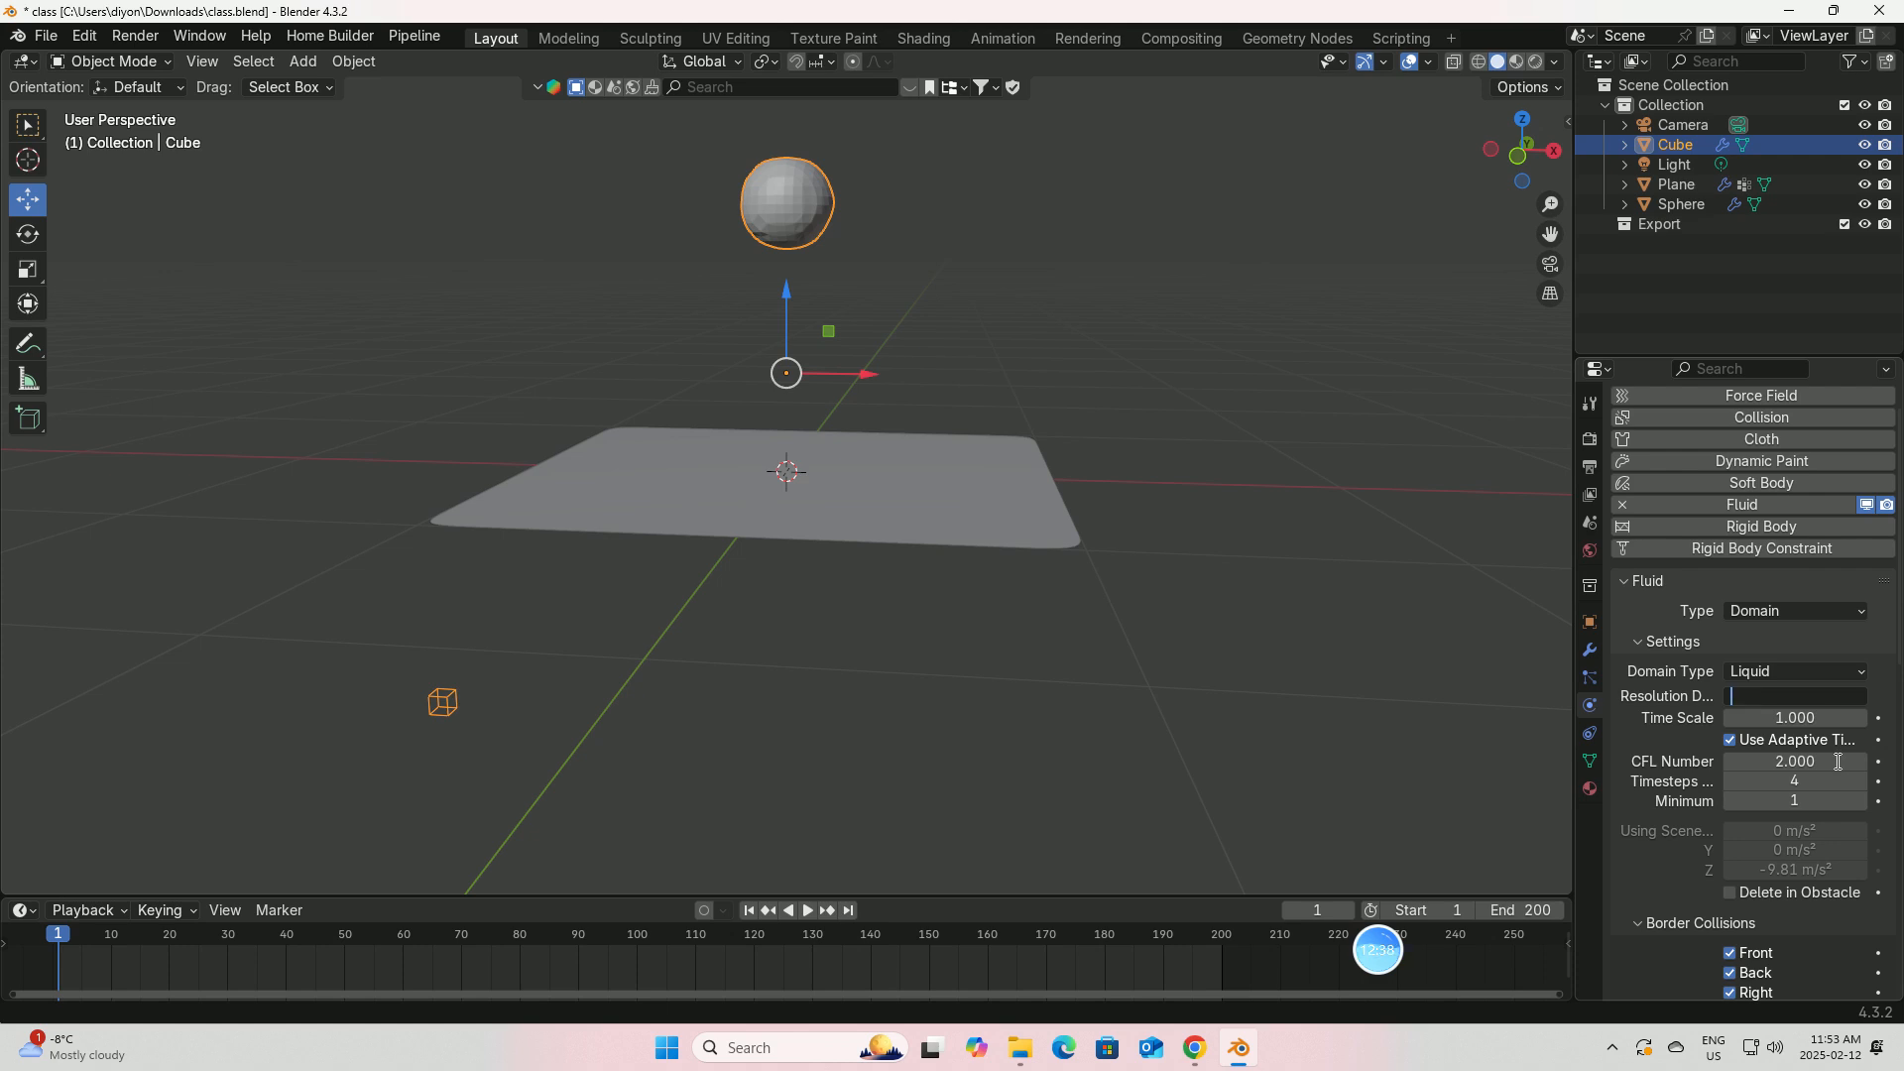
key("Return")
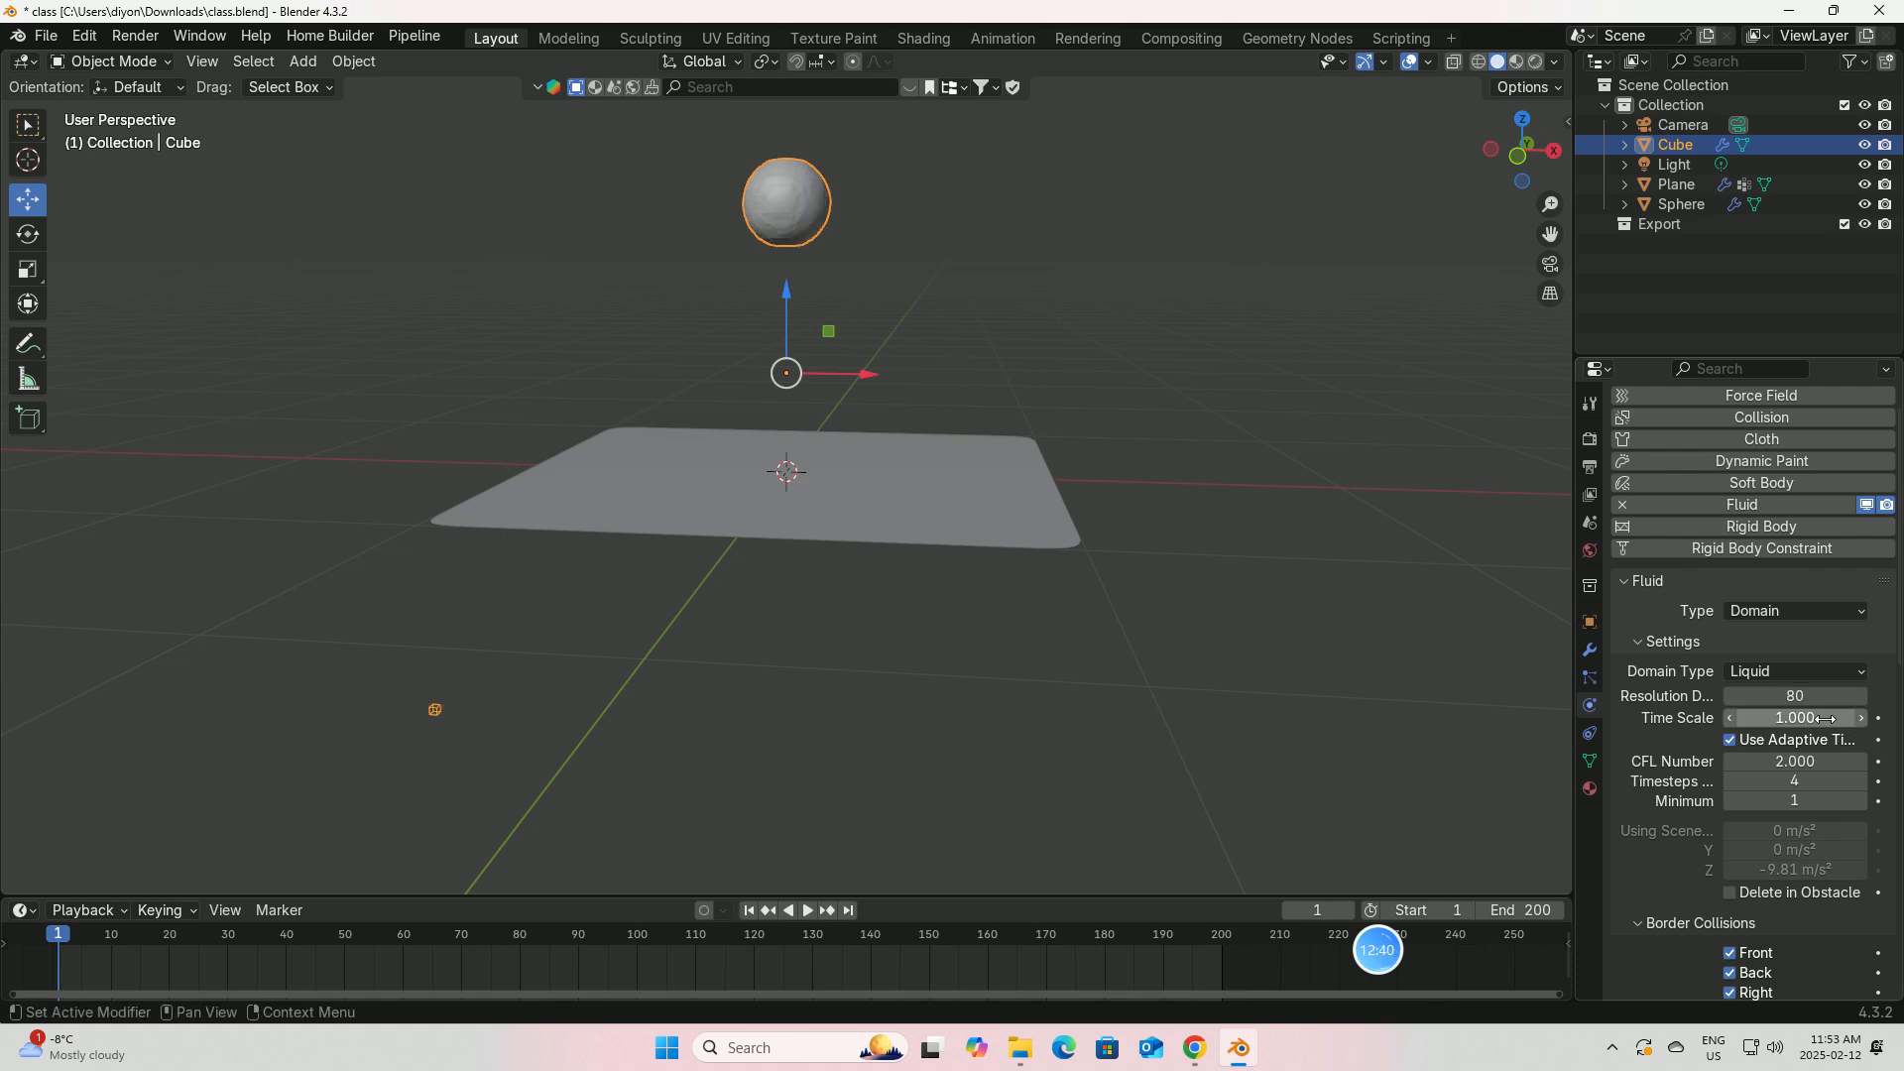
Step: Set the cube fluid domain's cache end frame to 200
scroll(1694, 892, "down", 6)
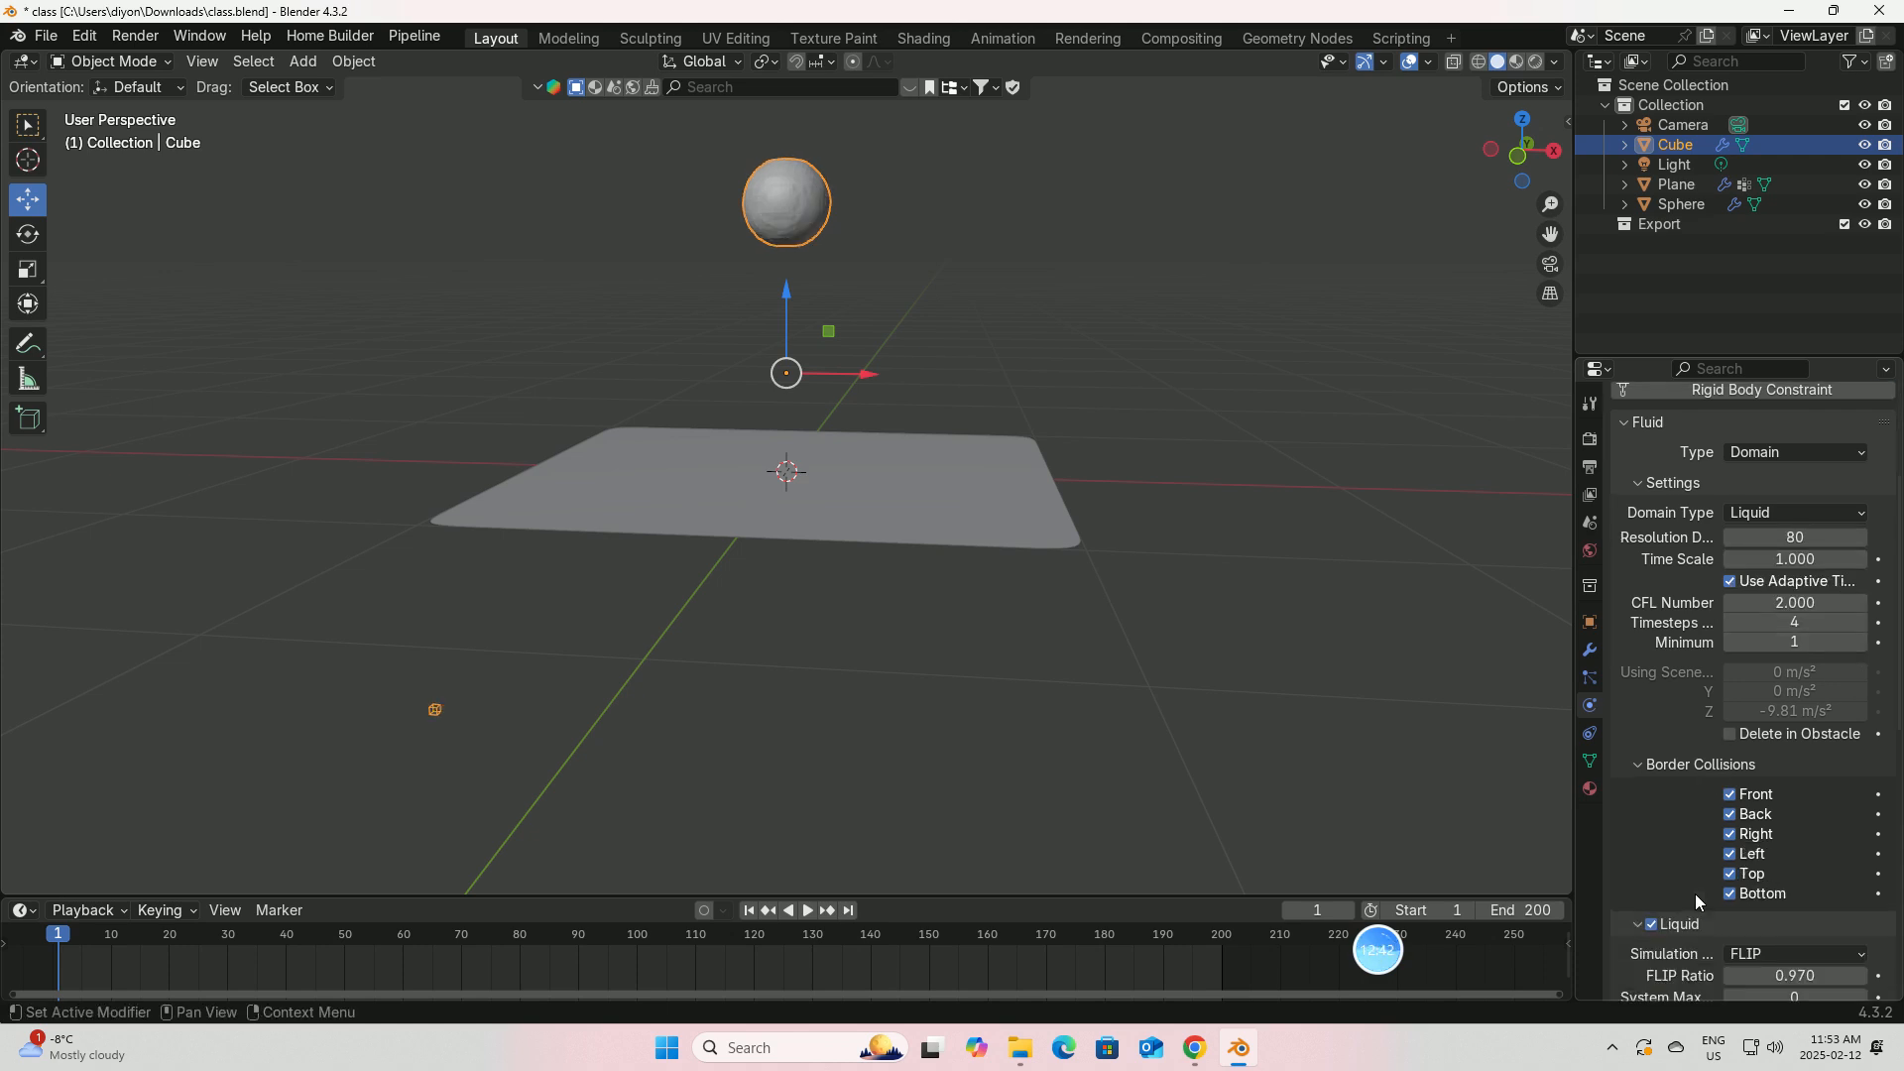
scroll(1679, 899, "down", 8)
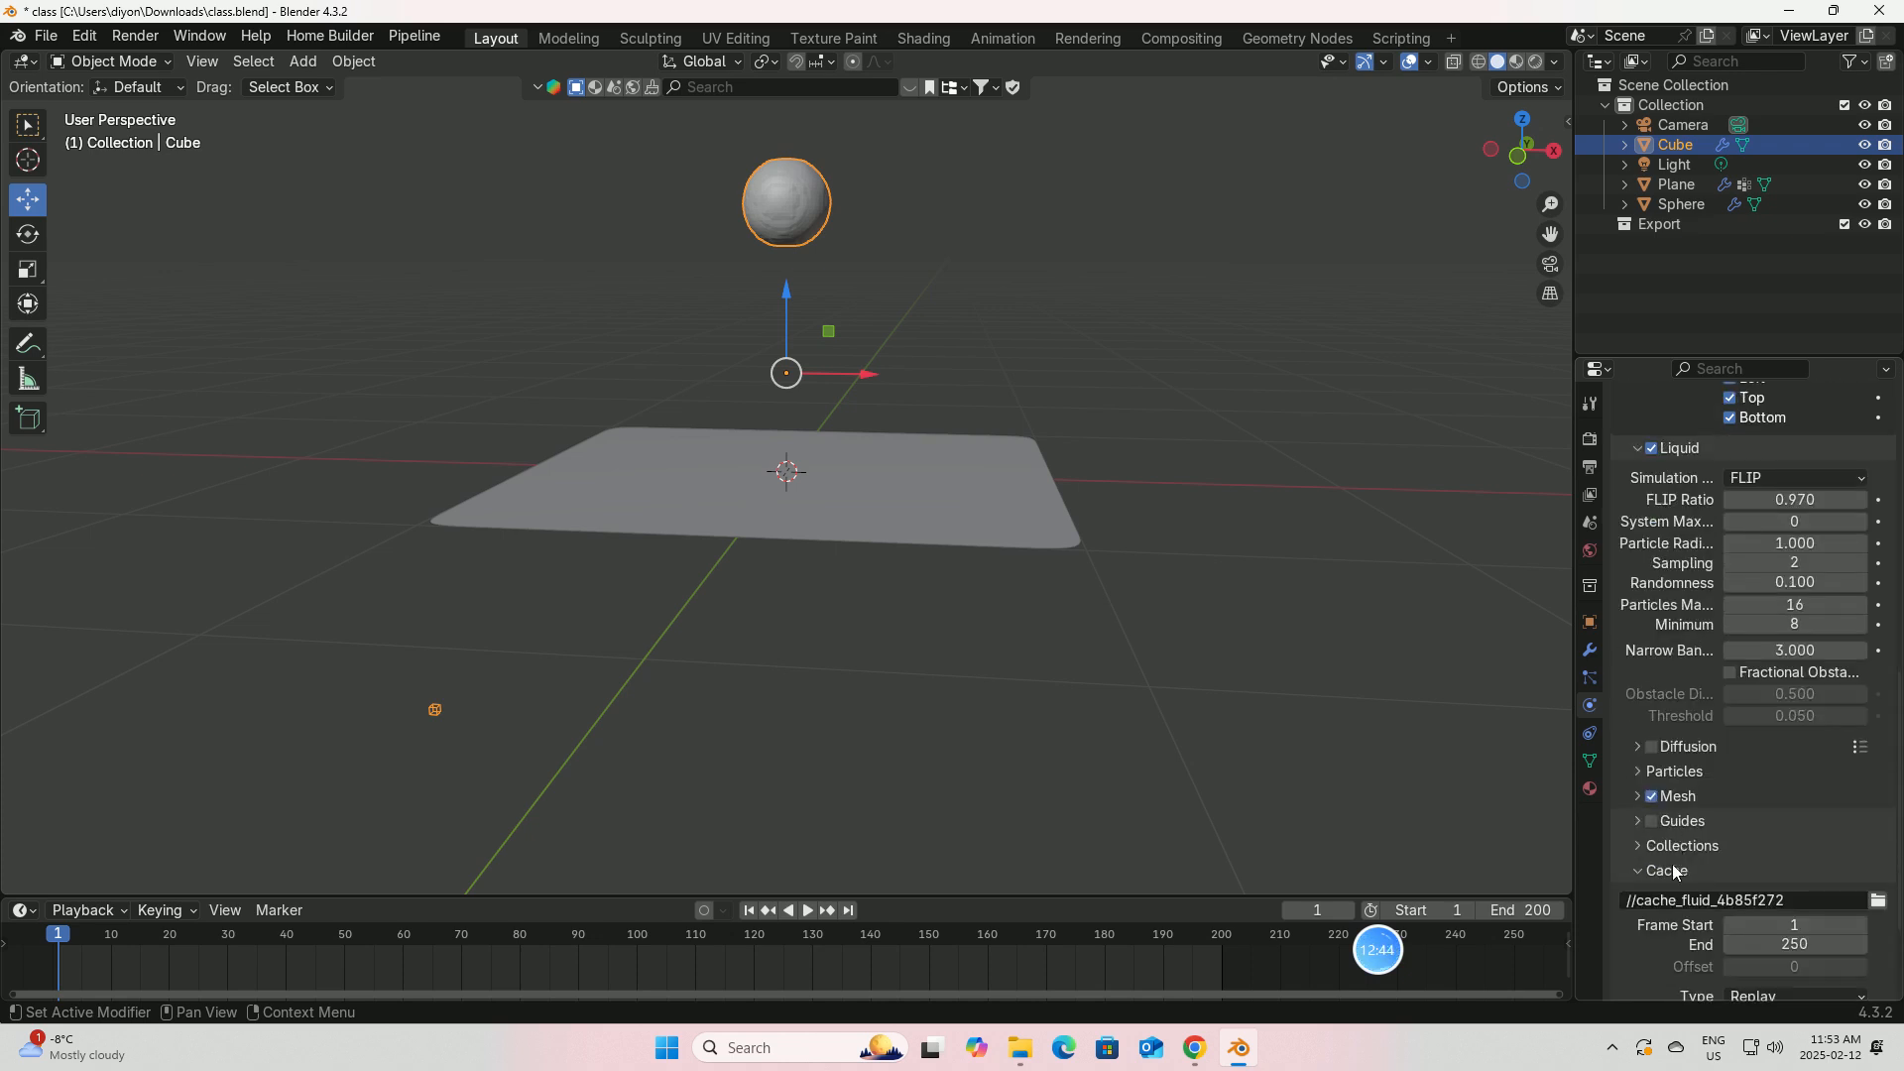
left_click(1653, 833)
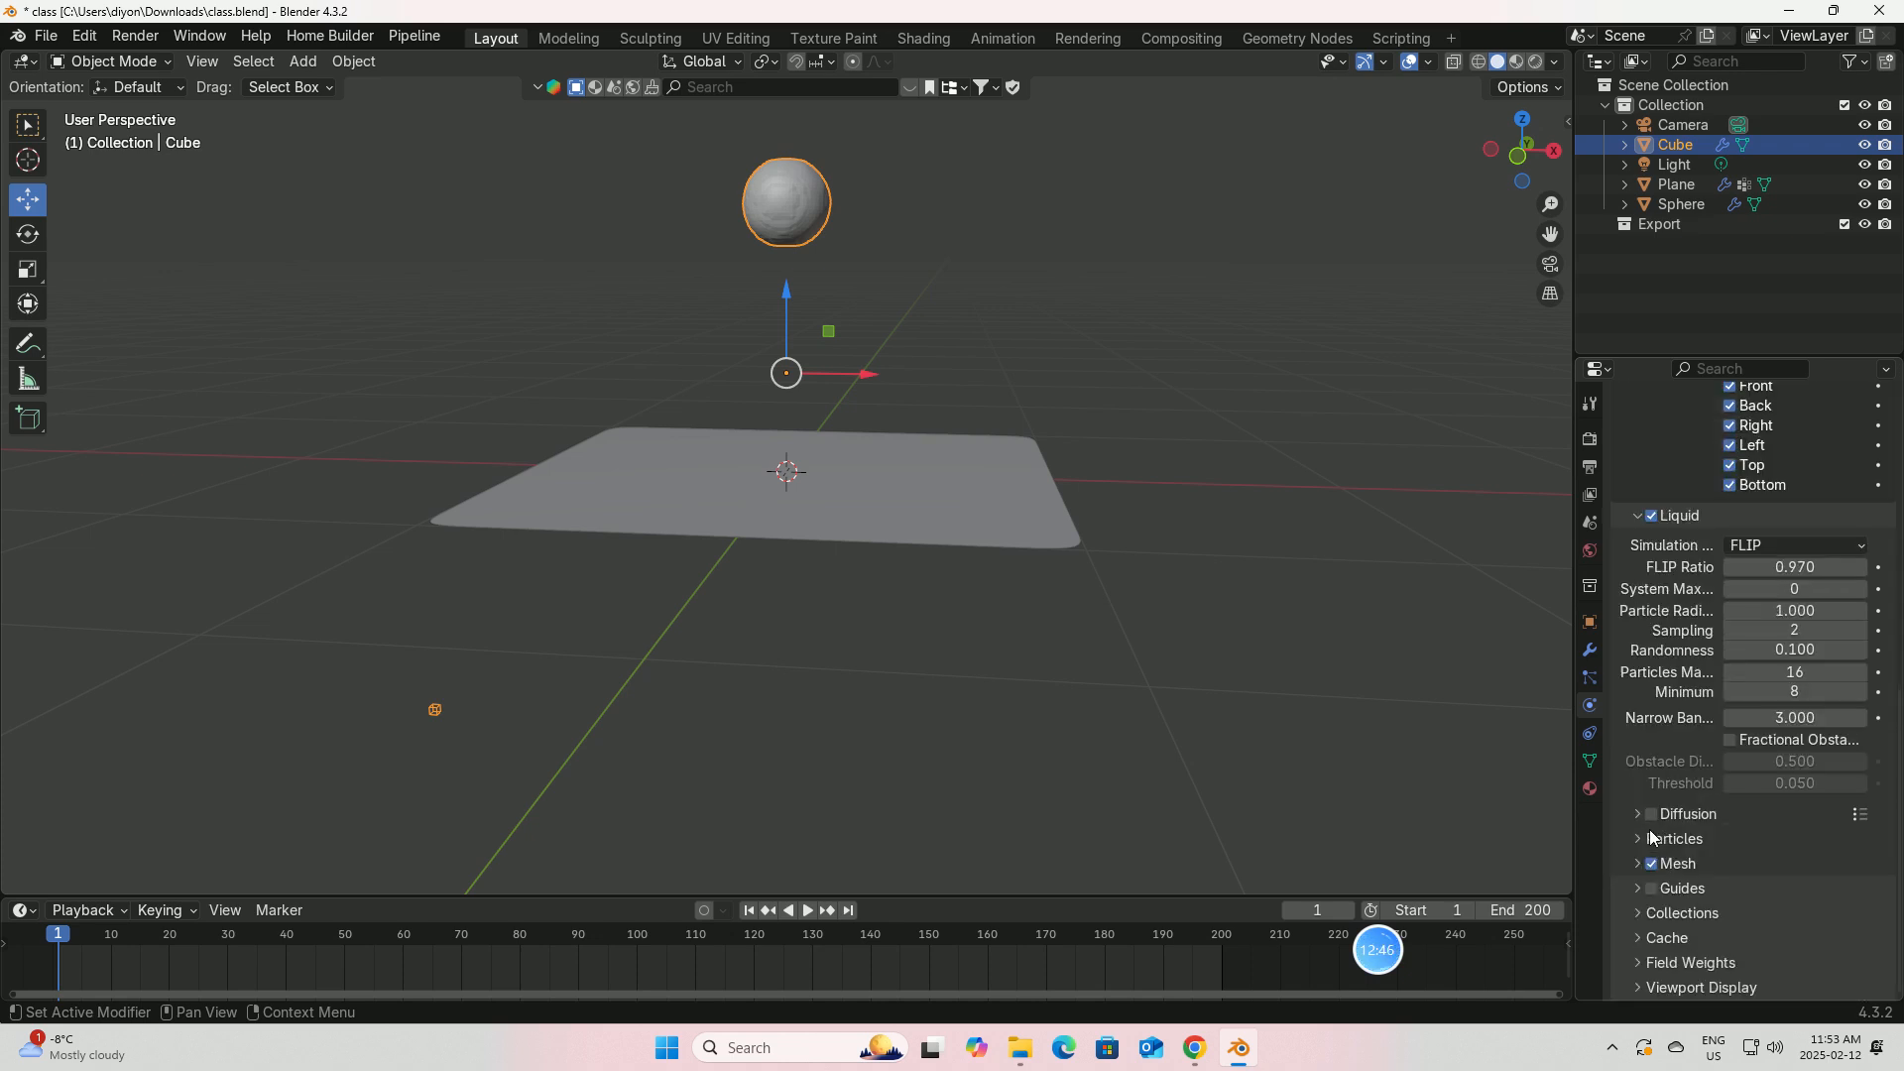
left_click(1668, 939)
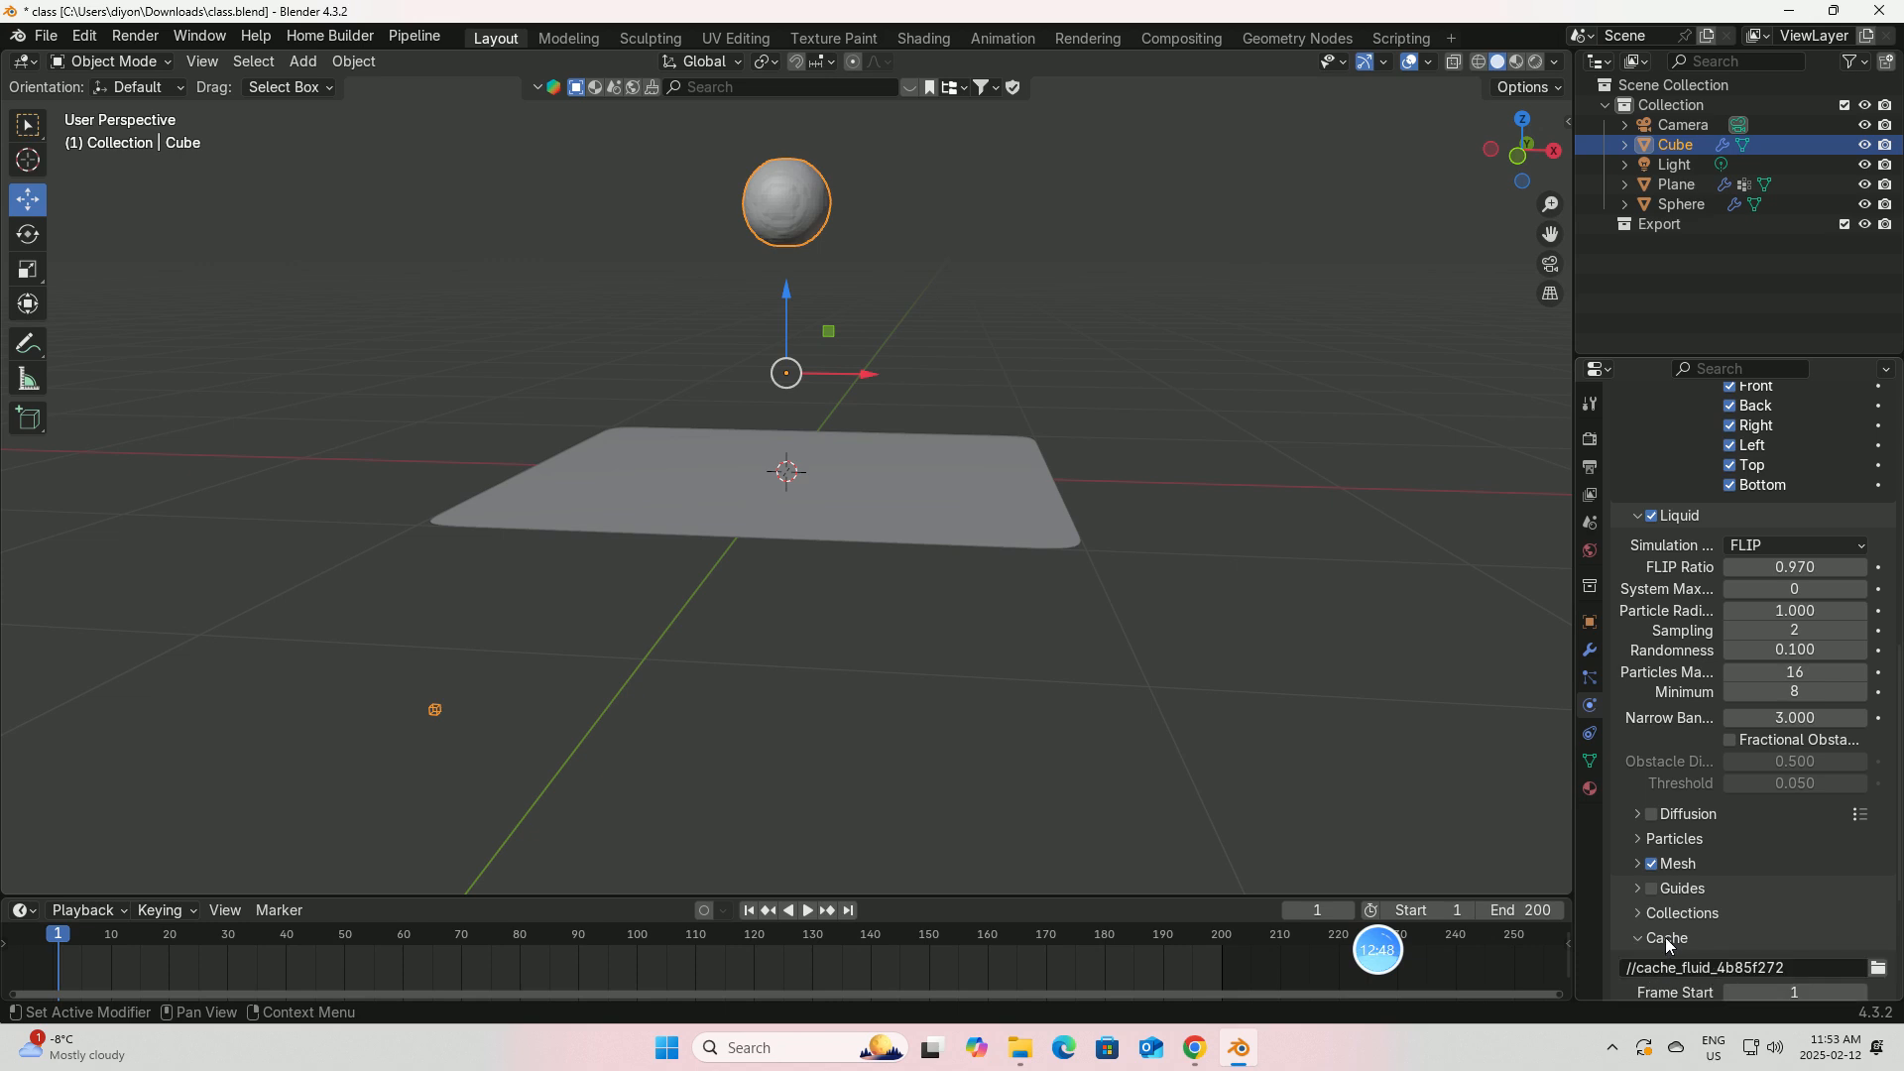
scroll(1726, 873, "down", 5)
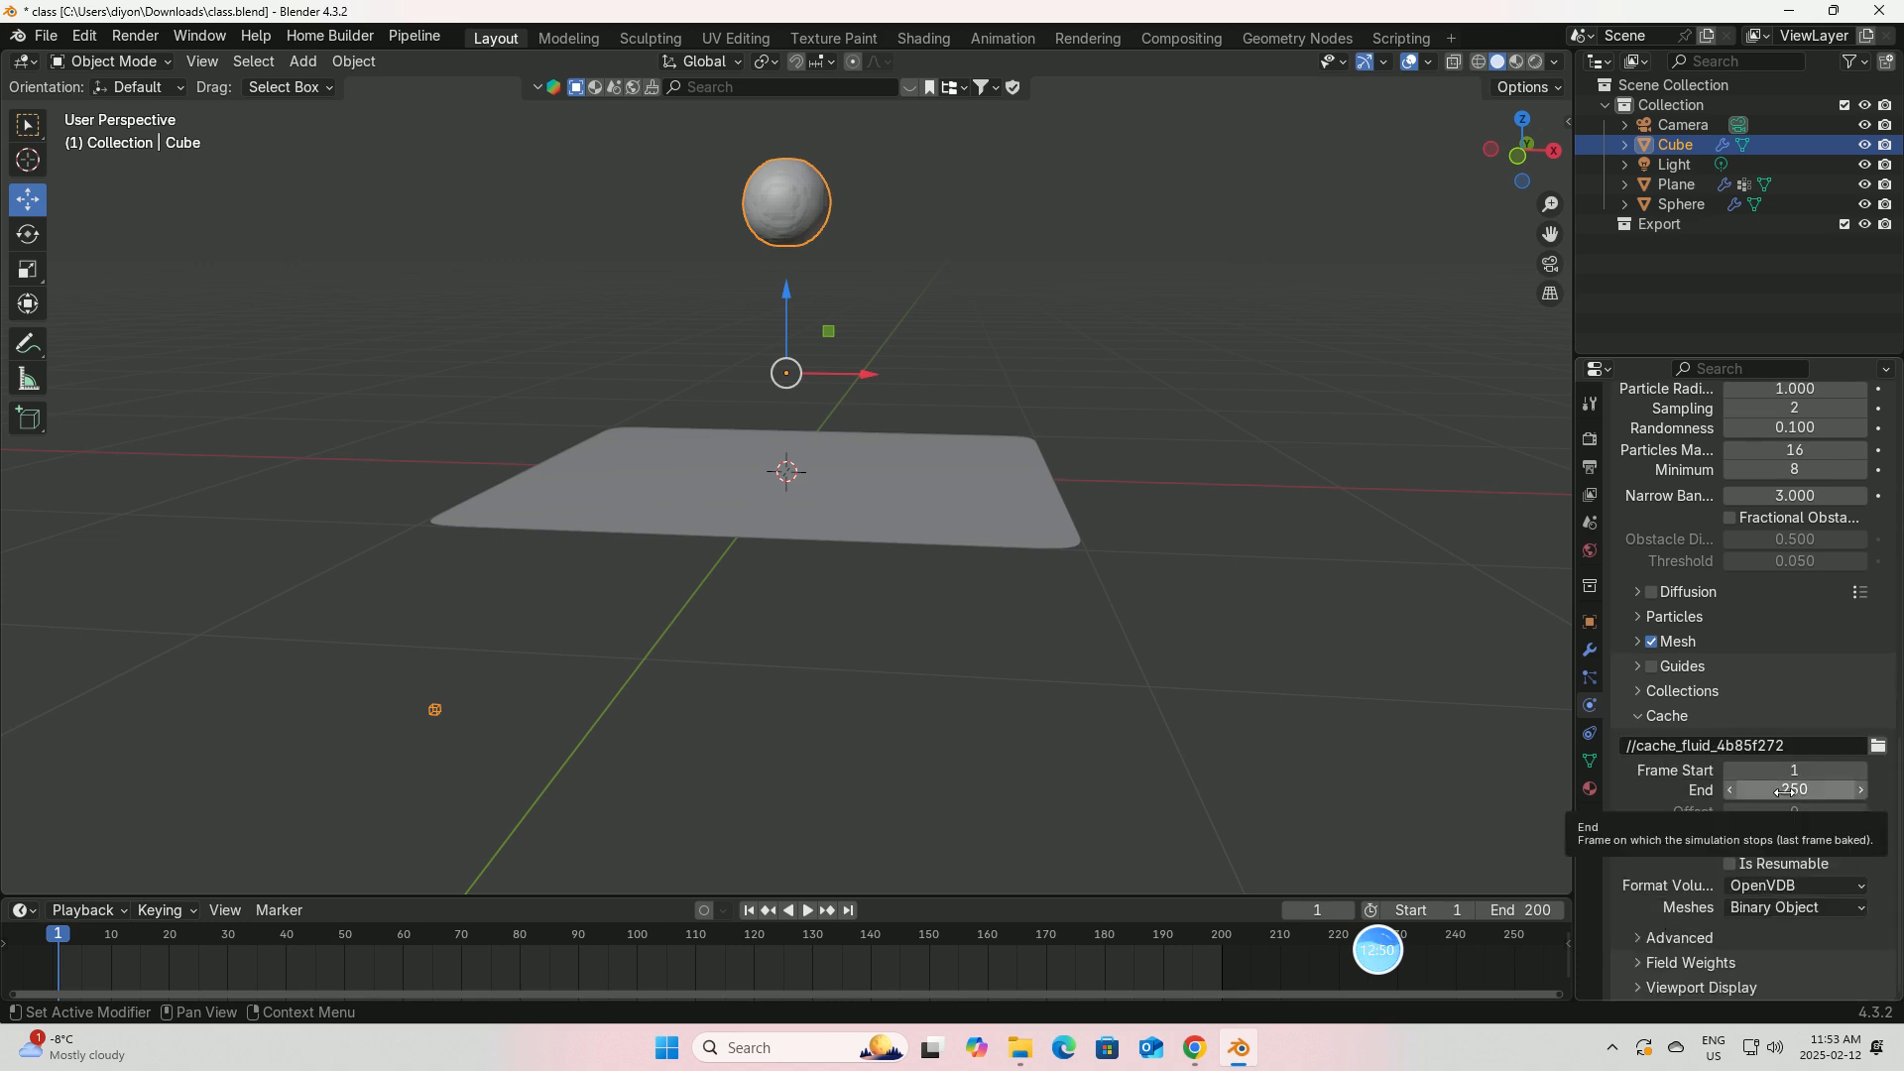
left_click(1783, 791)
key("BackSpace")
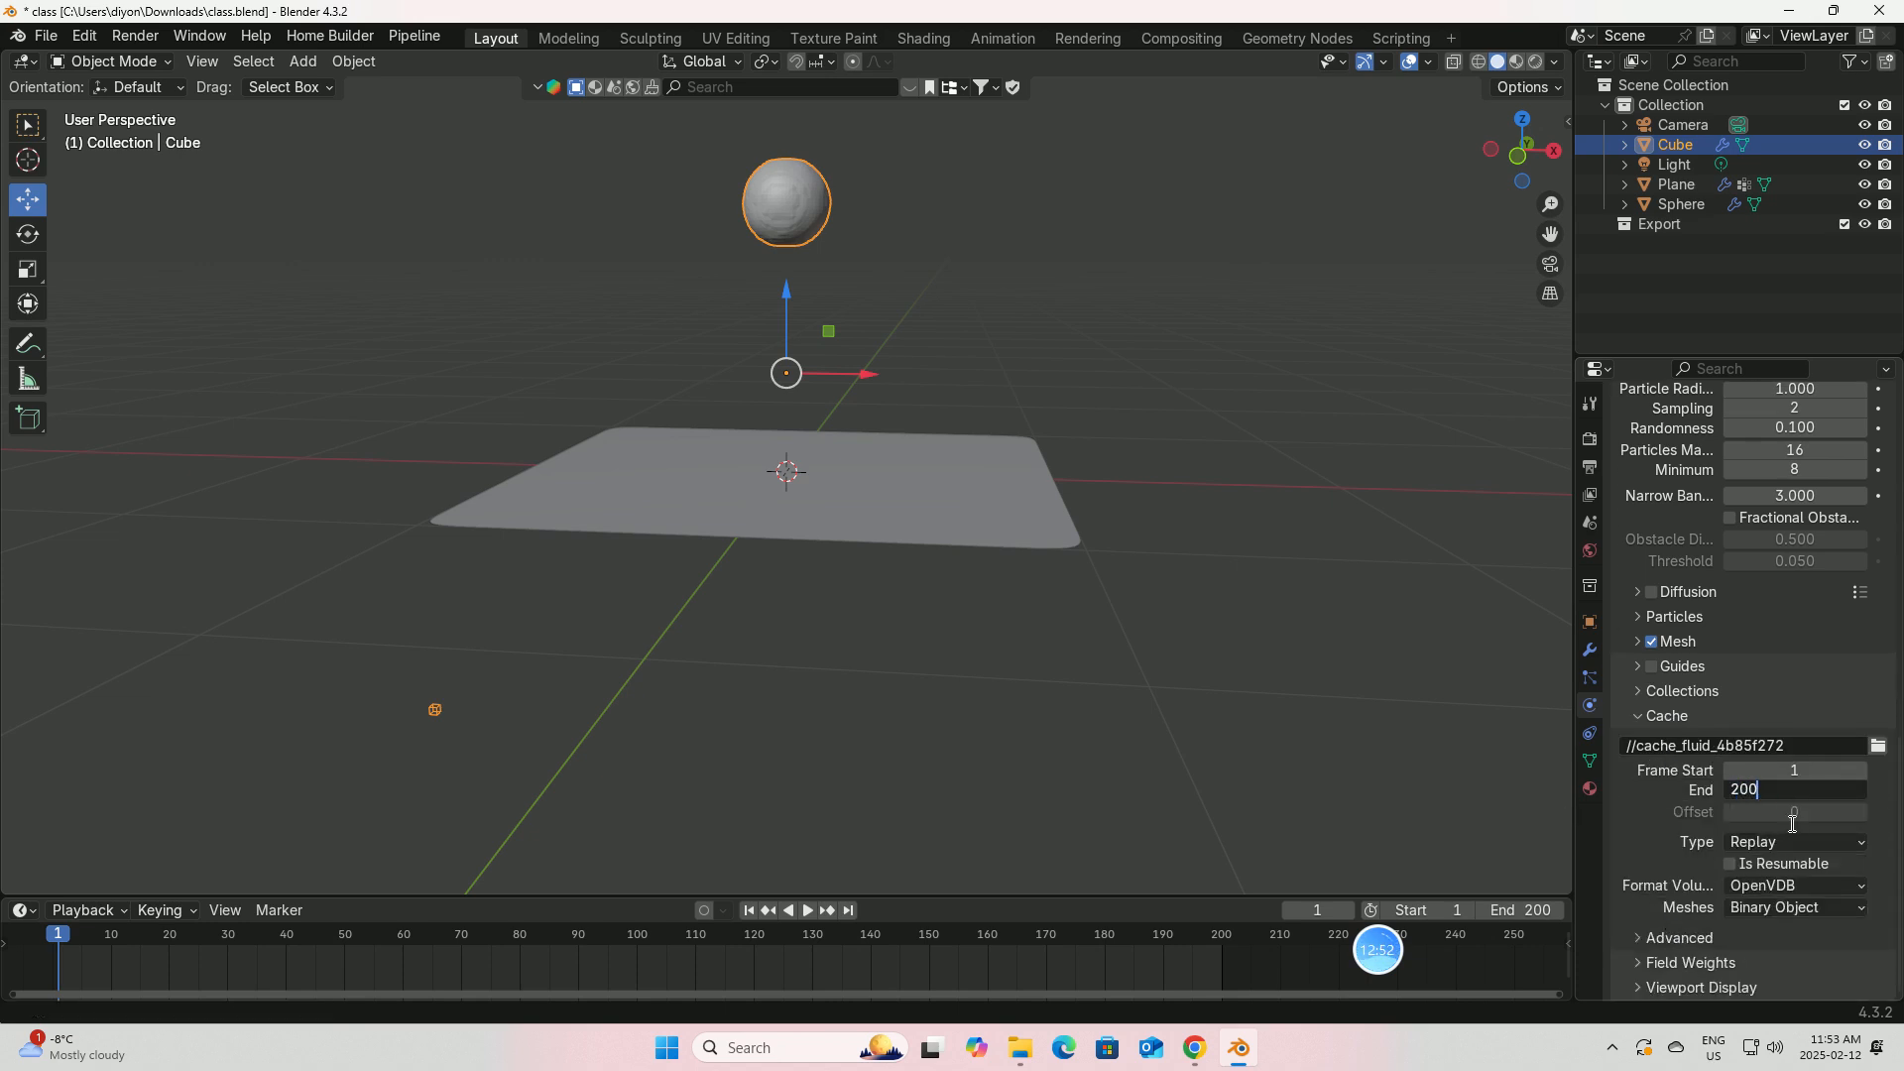
key("Return")
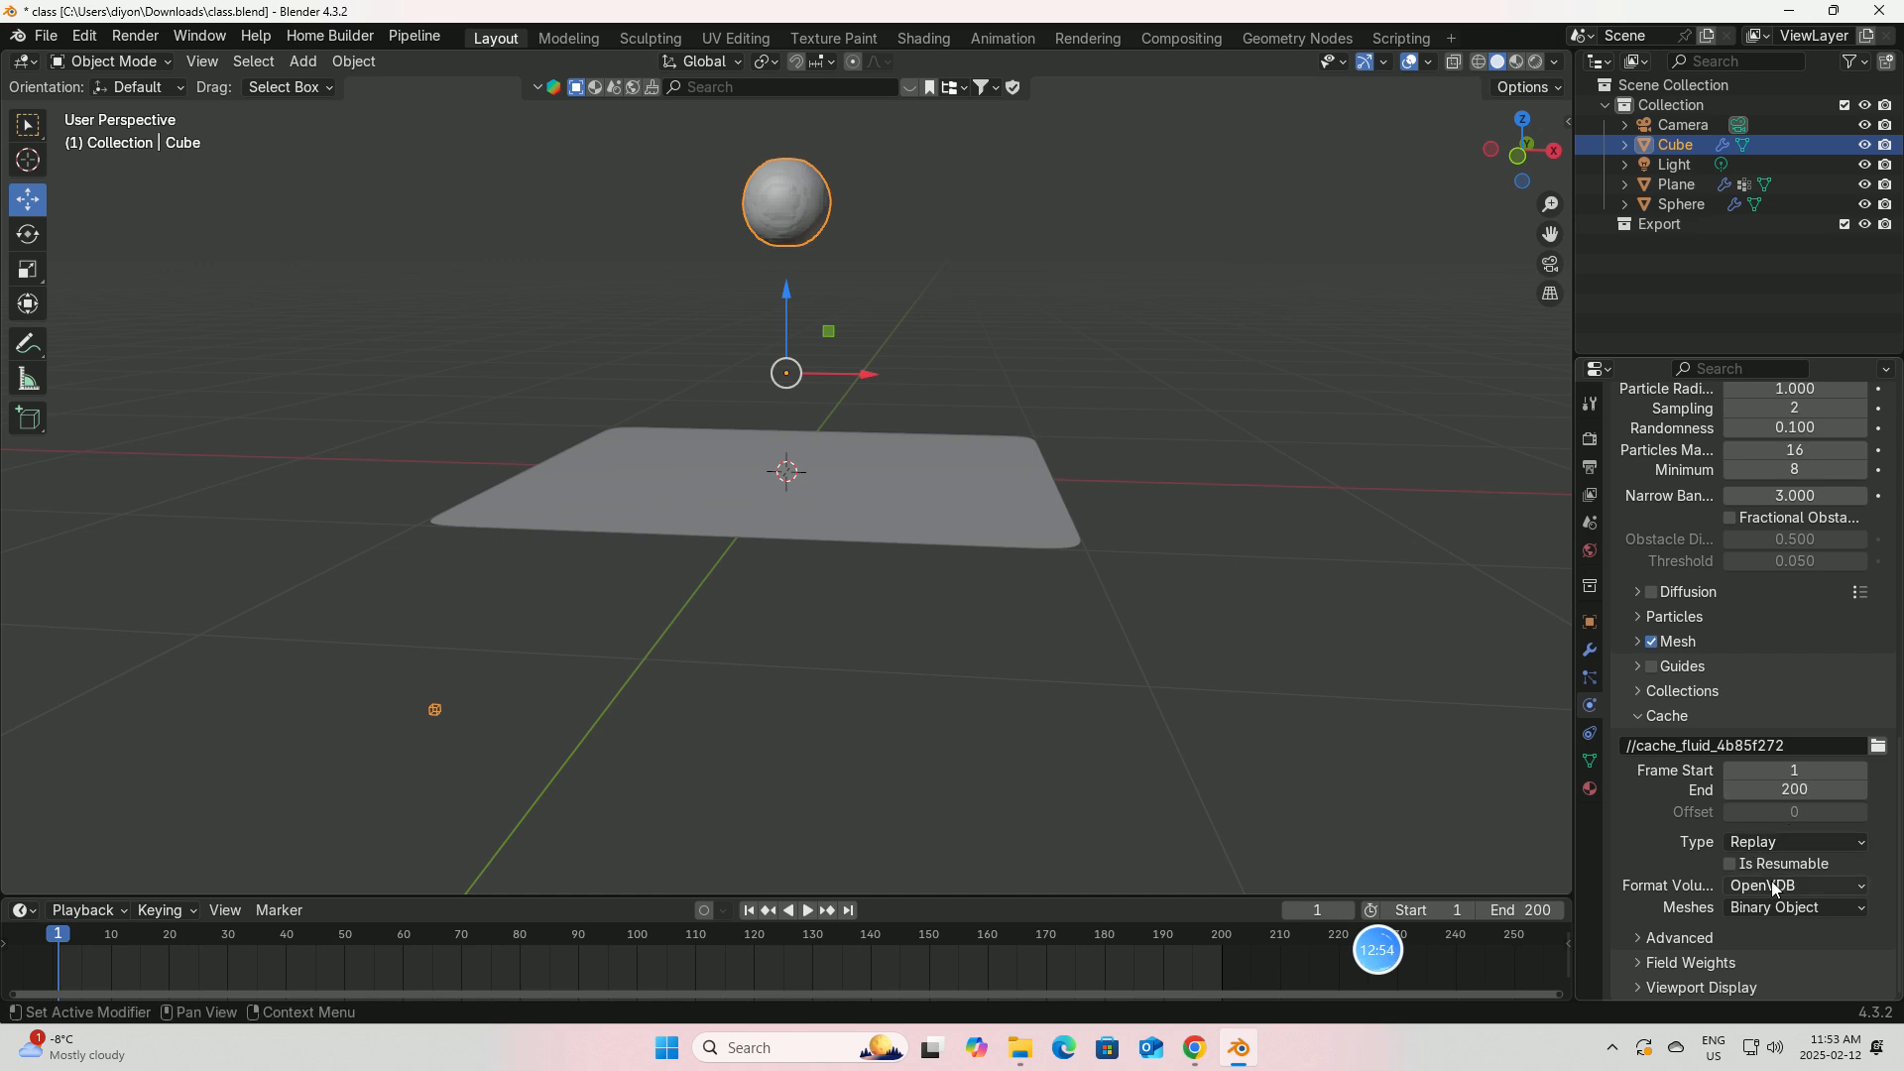
Step: Change the domain's cache type to All and enable Is Resumable
left_click(1861, 848)
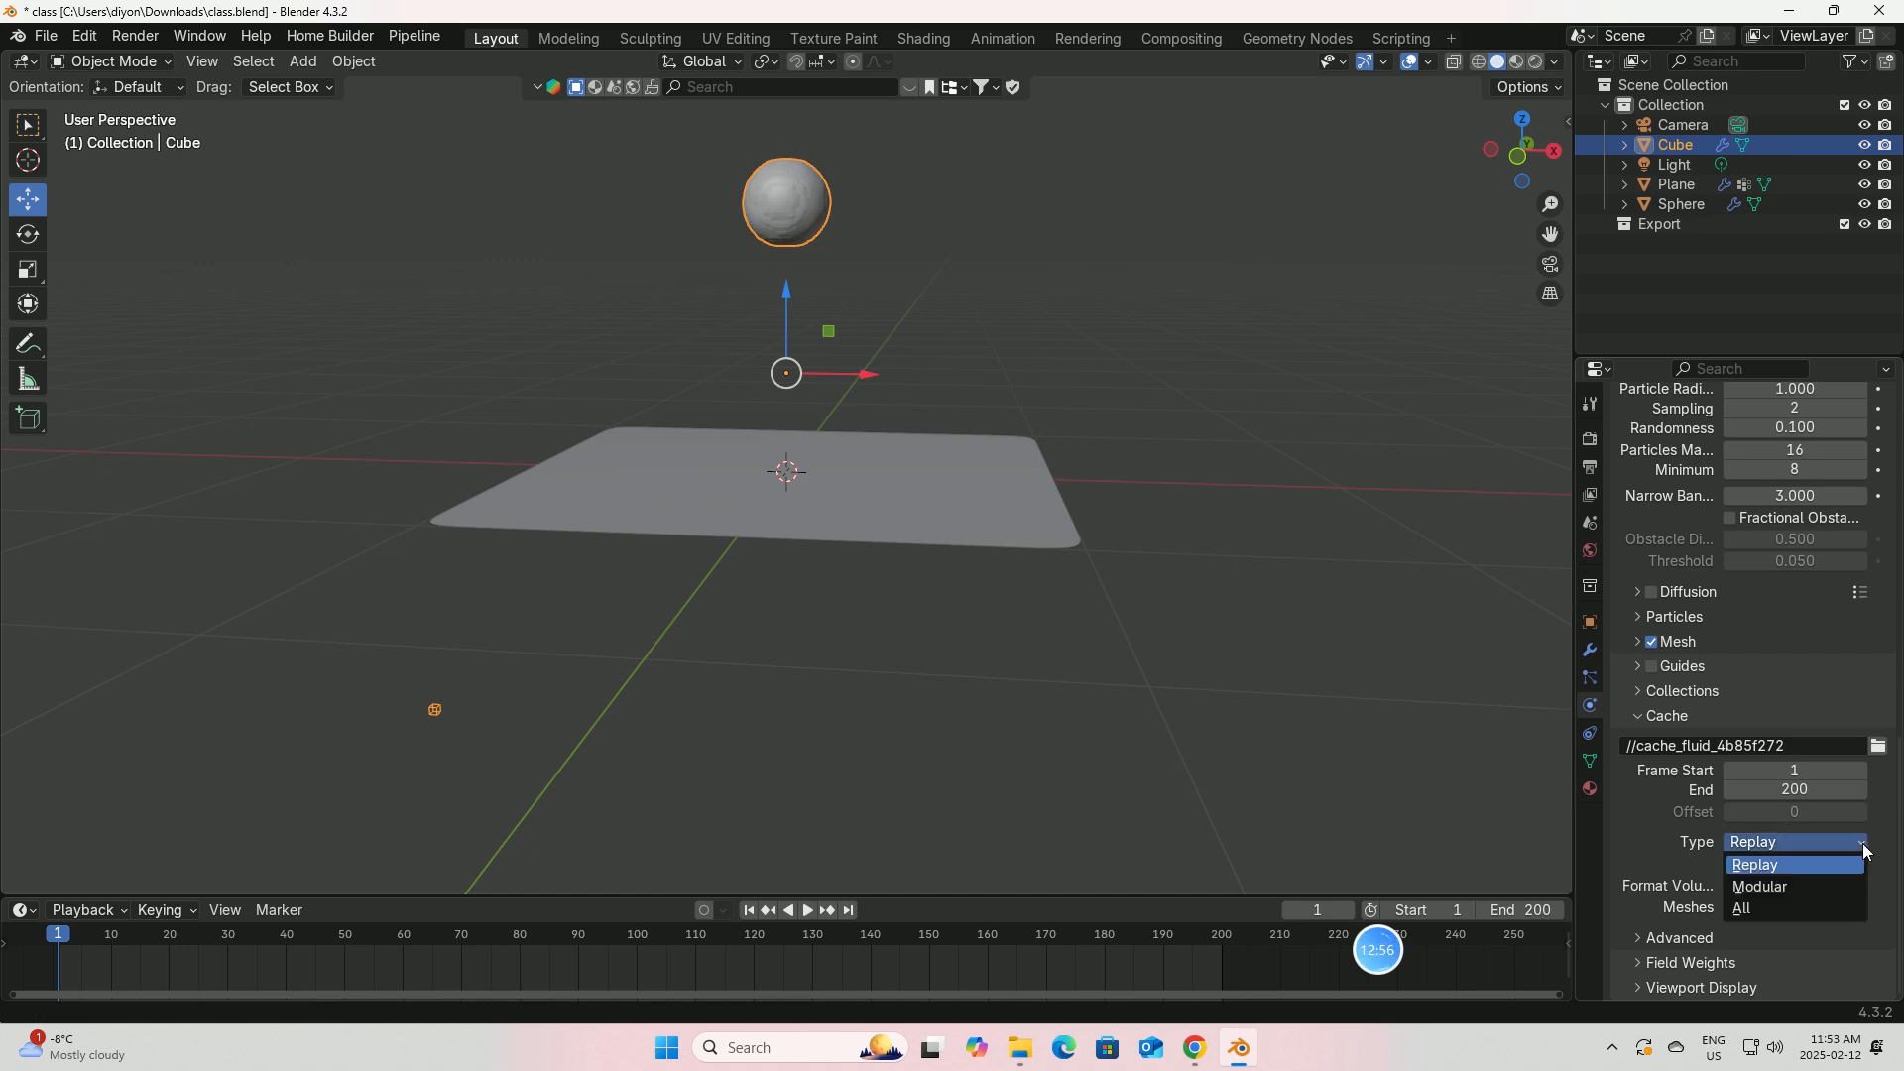
left_click(1761, 904)
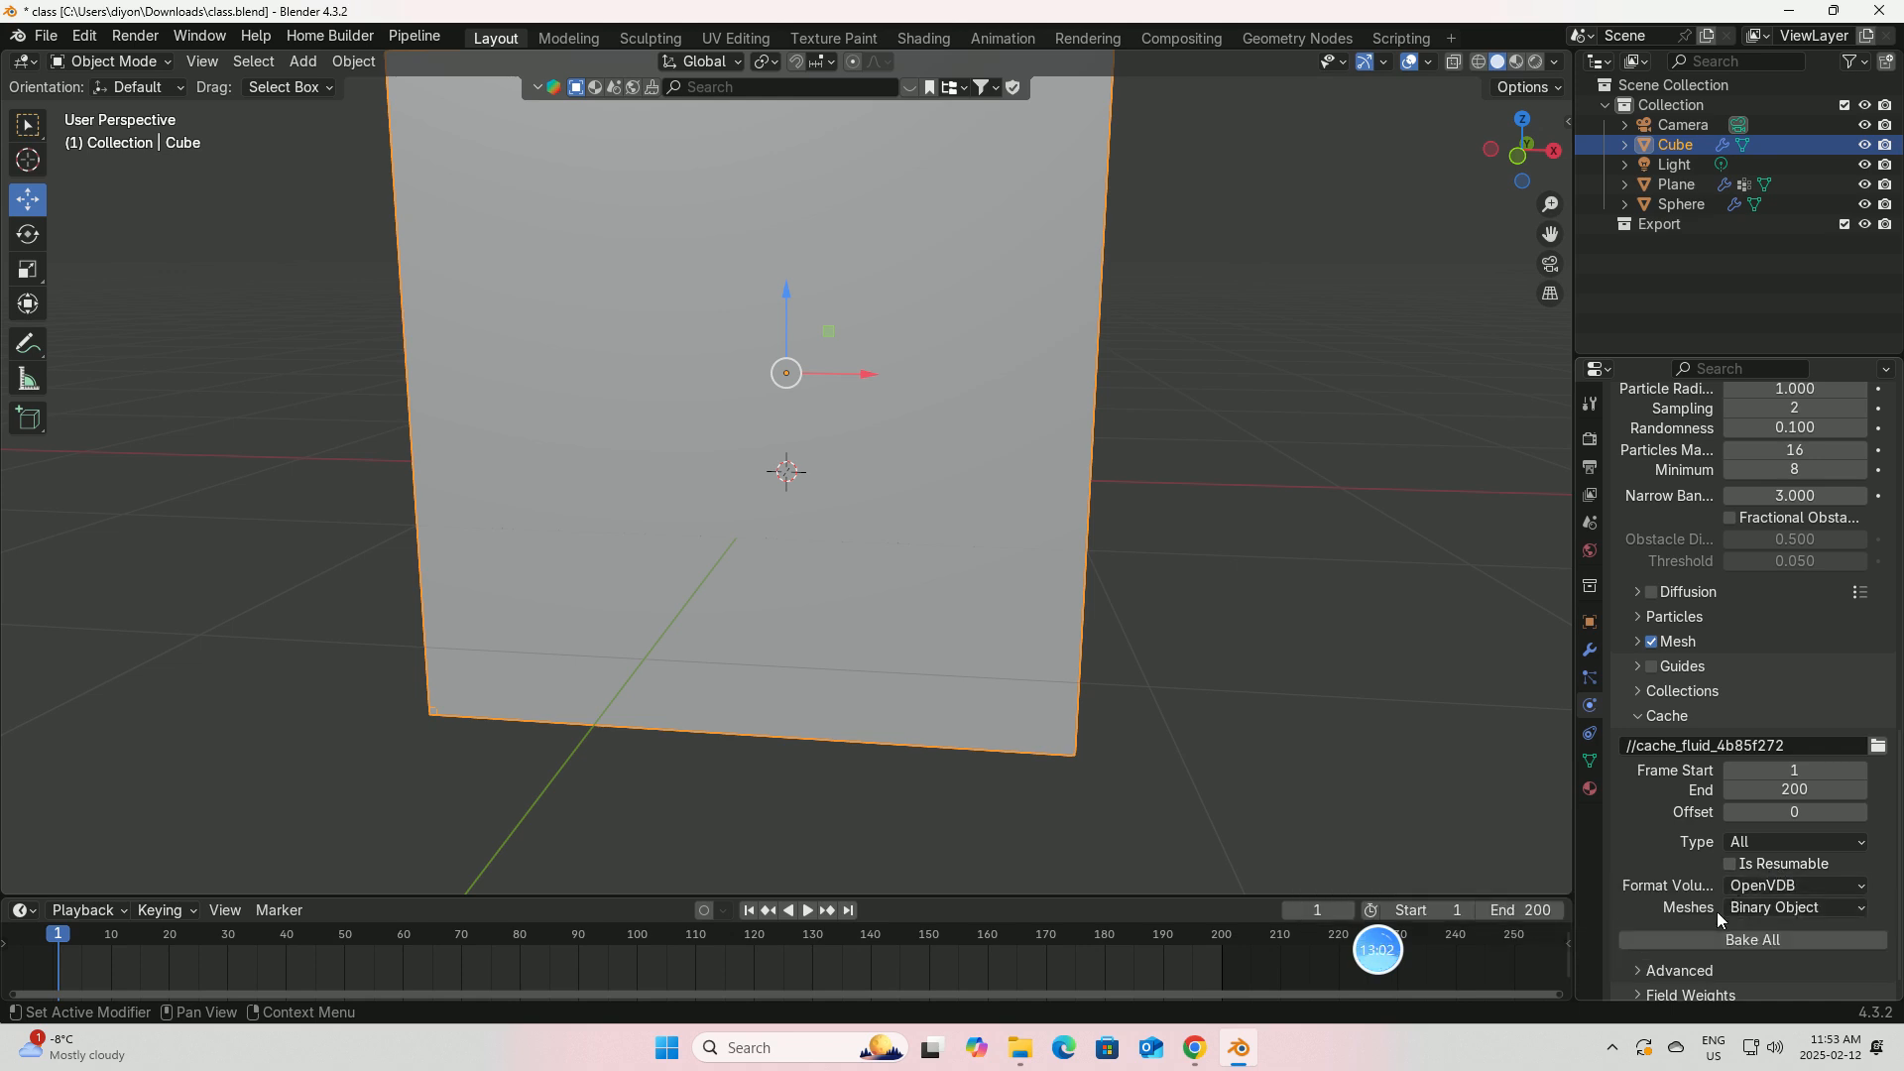
left_click(1730, 864)
scroll(1791, 873, "down", 1)
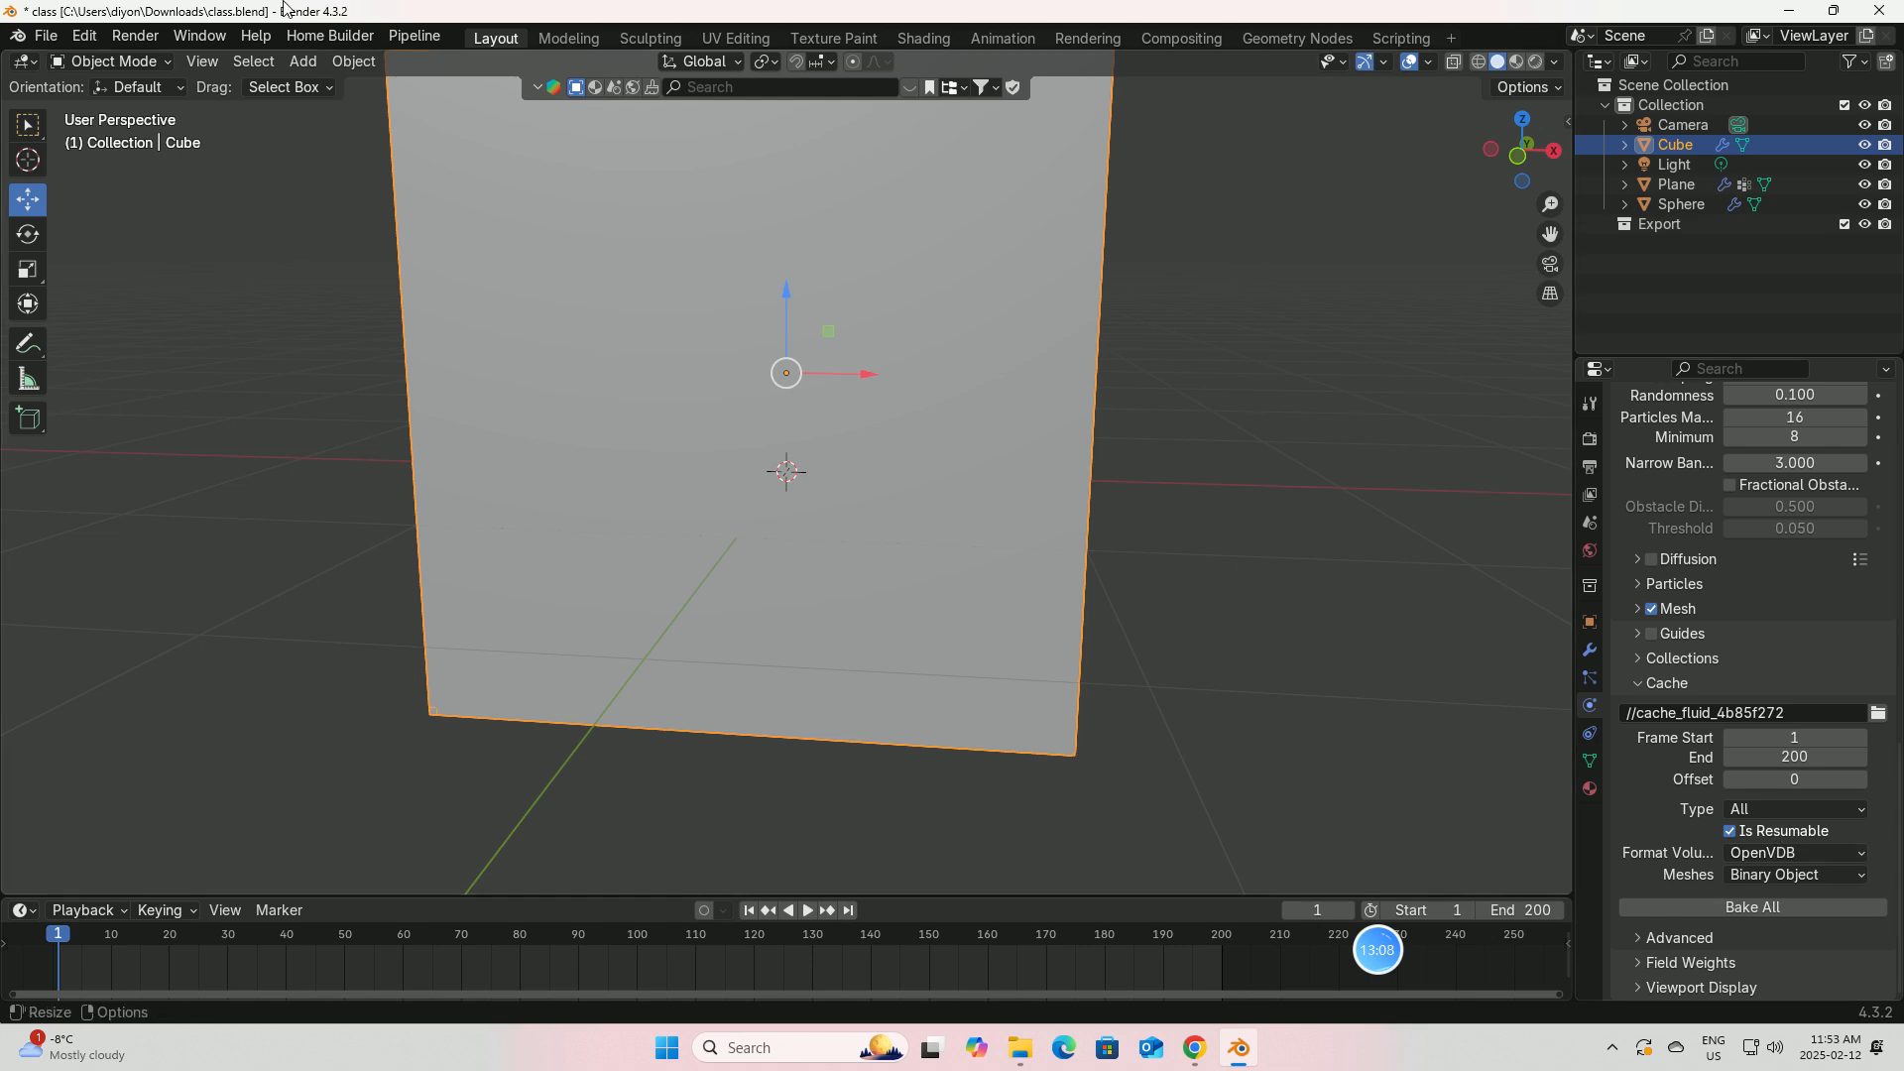
Step: Save the class.blend file and bake the entire fluid simulation of the cube domain
left_click(45, 36)
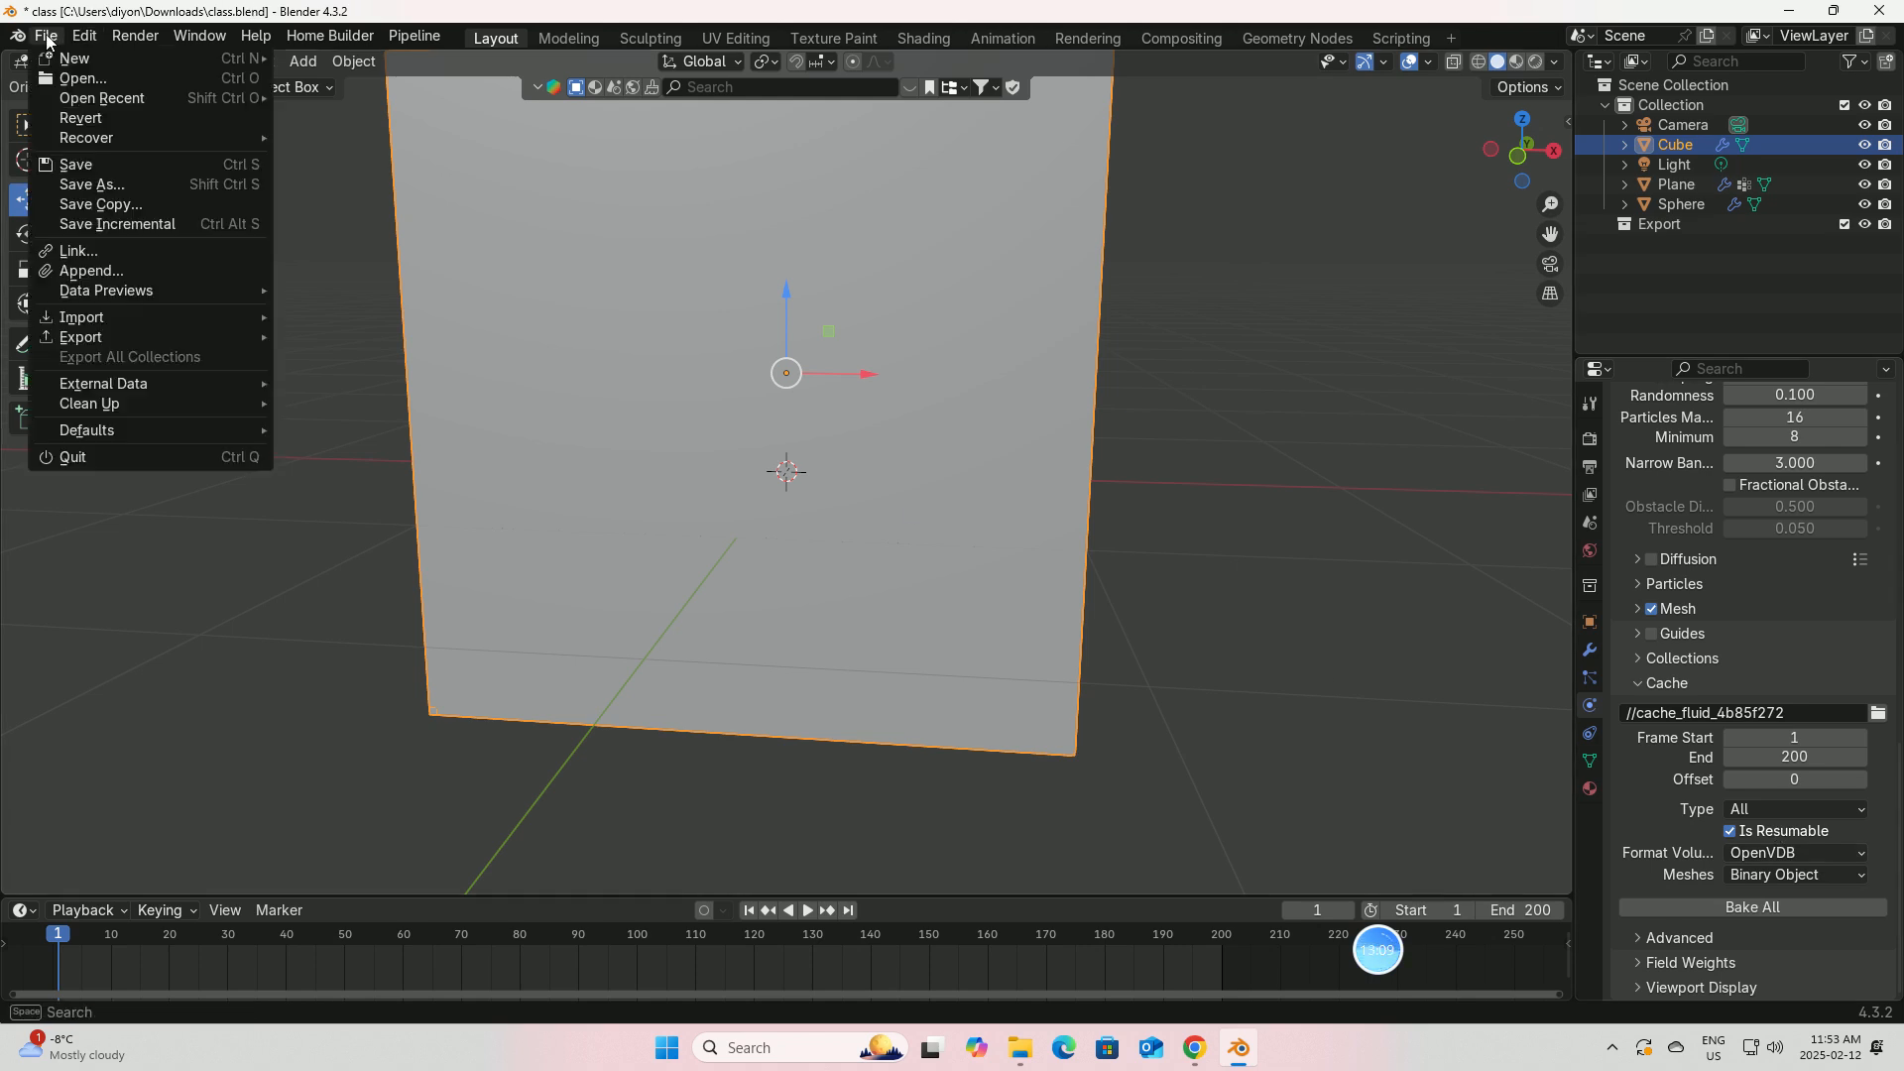
left_click(89, 163)
middle_click_drag(1051, 511, 1075, 497)
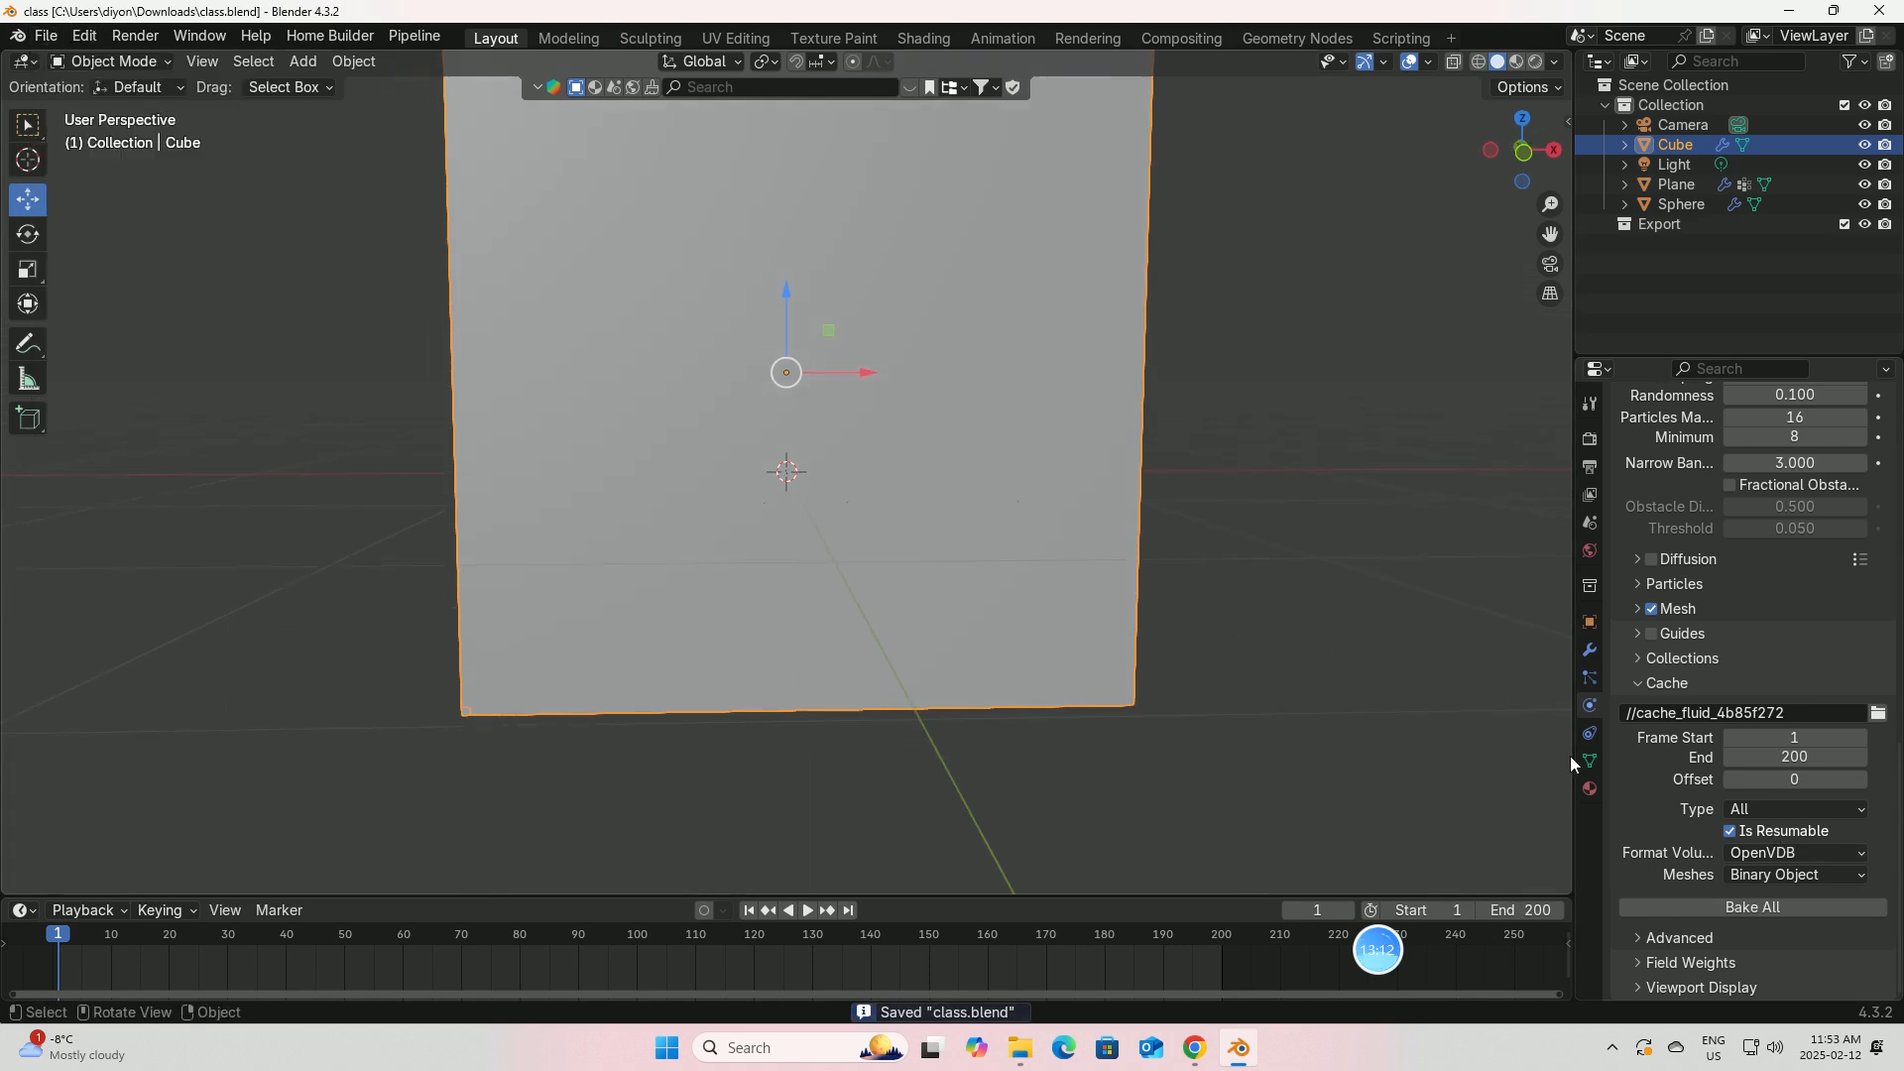
left_click(1750, 907)
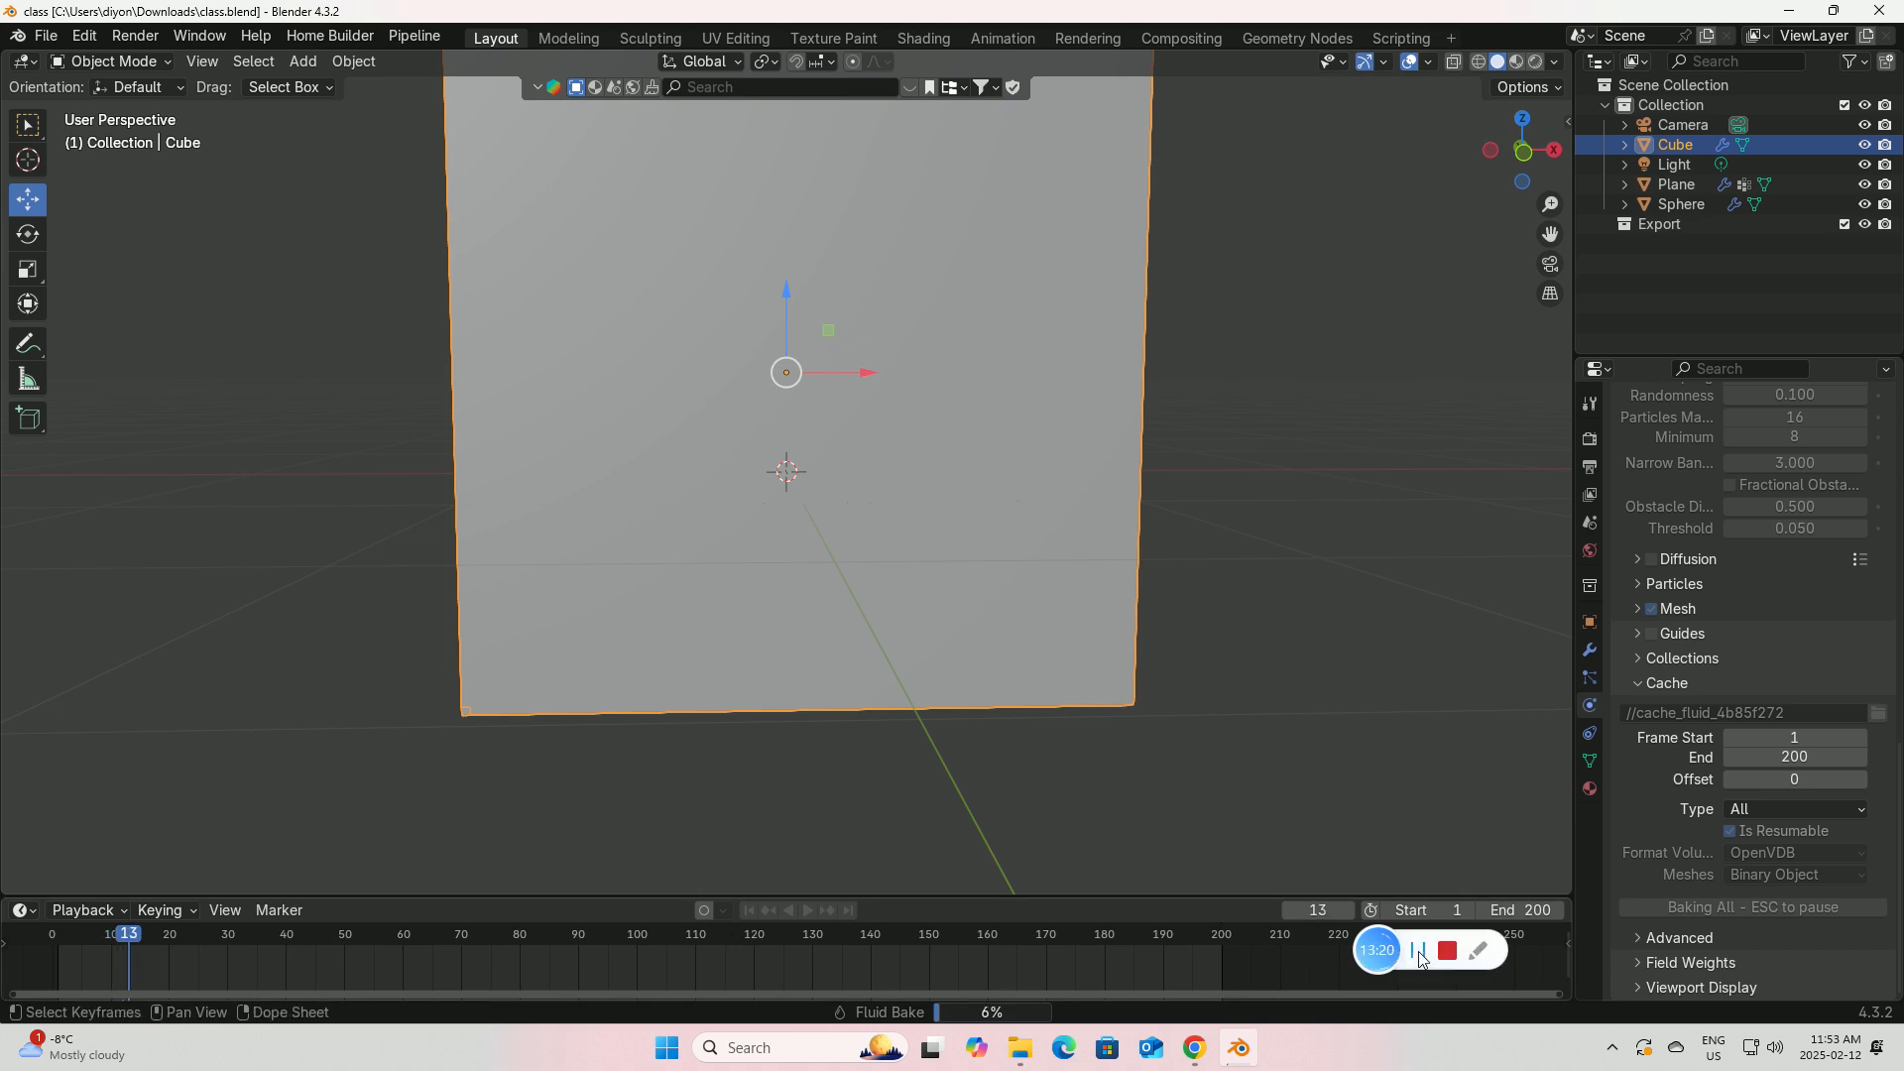
left_click(1419, 953)
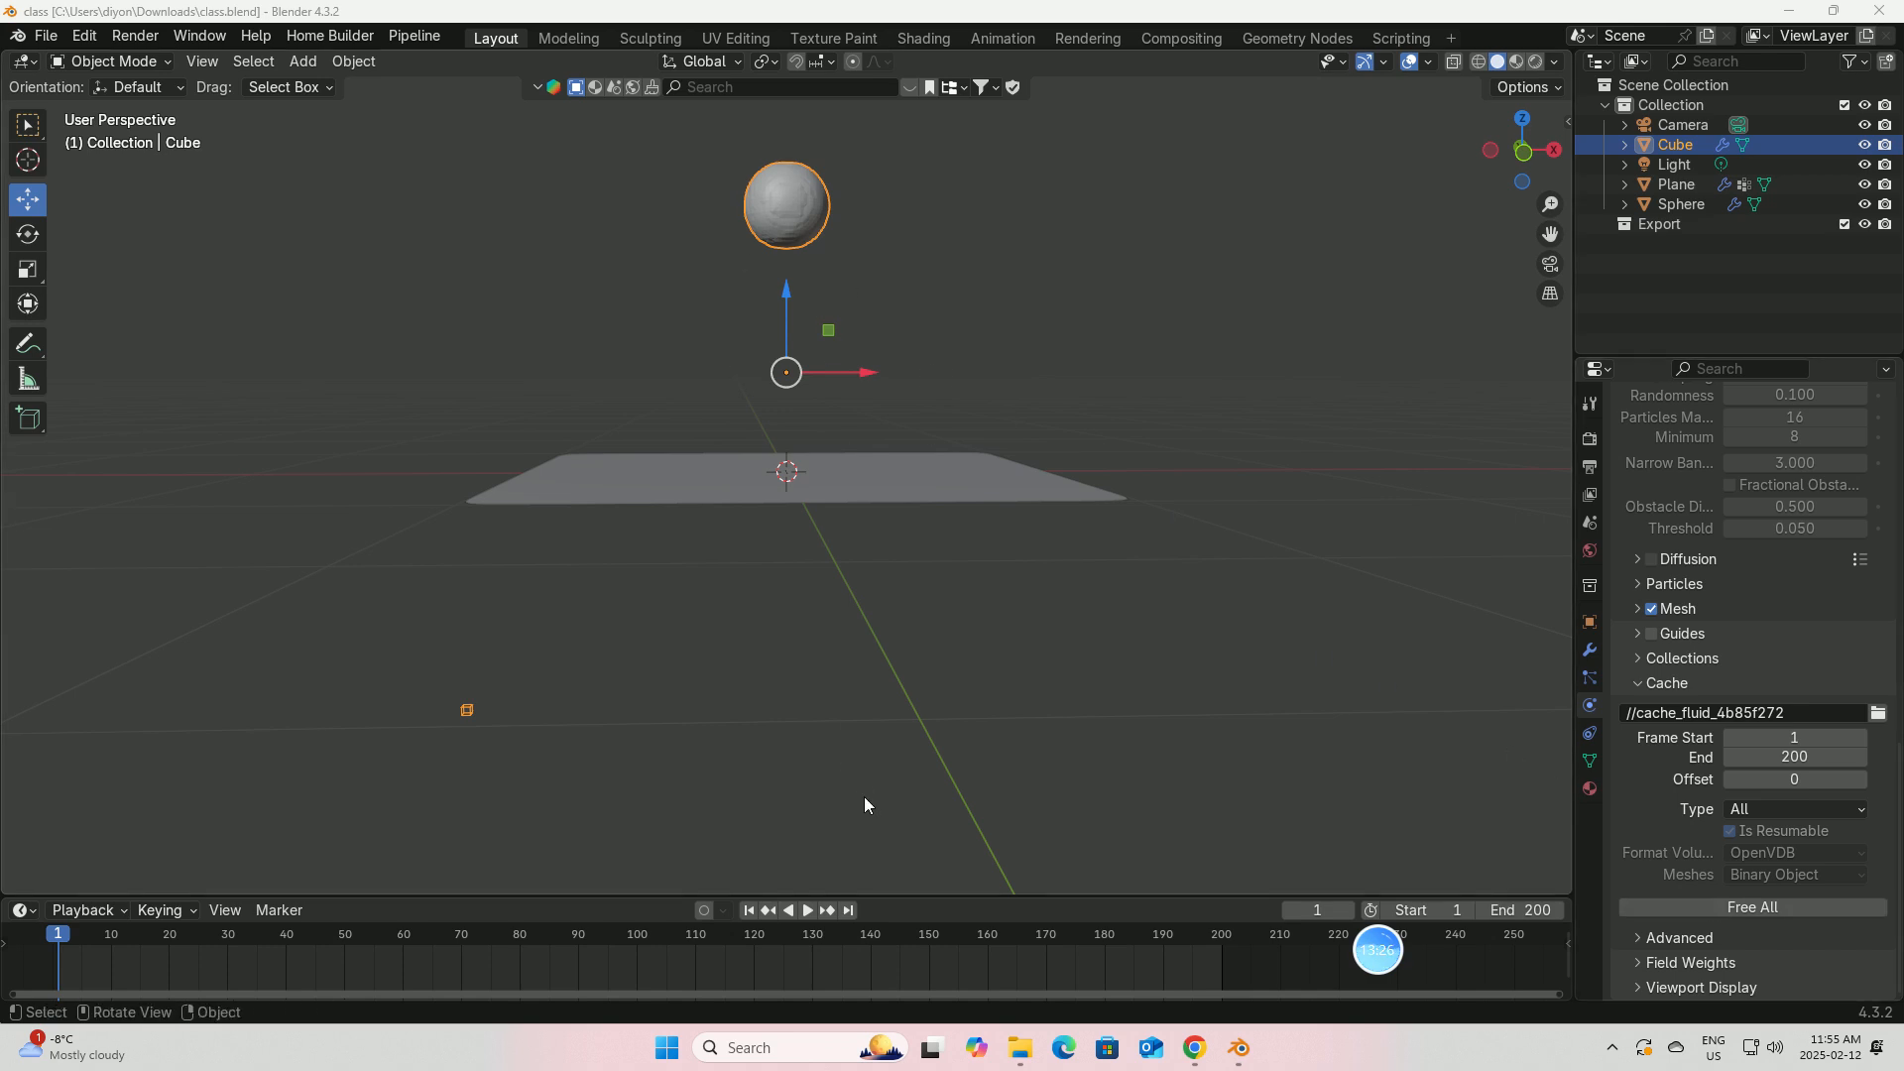
Step: Play the baked simulation to examine how the liquid meets the cloth, stop it and return to frame 1
left_click(808, 911)
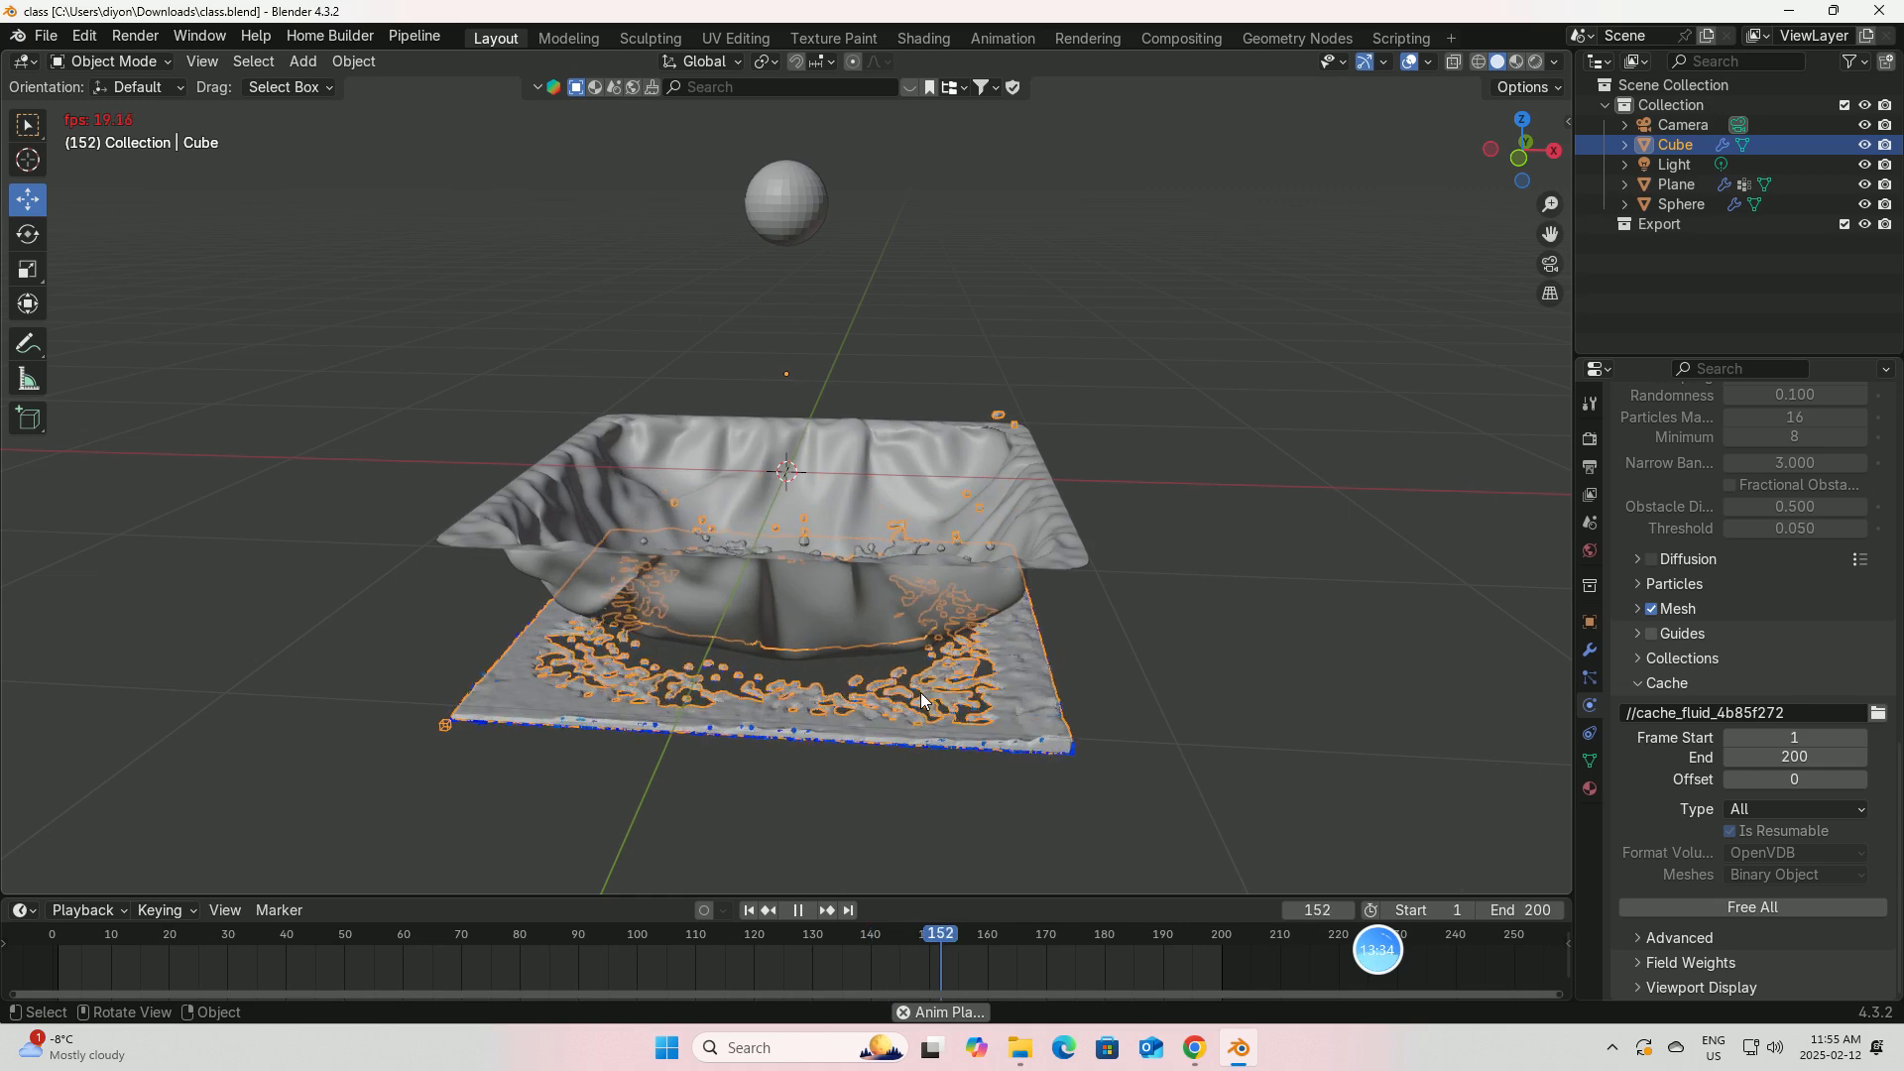
left_click(785, 911)
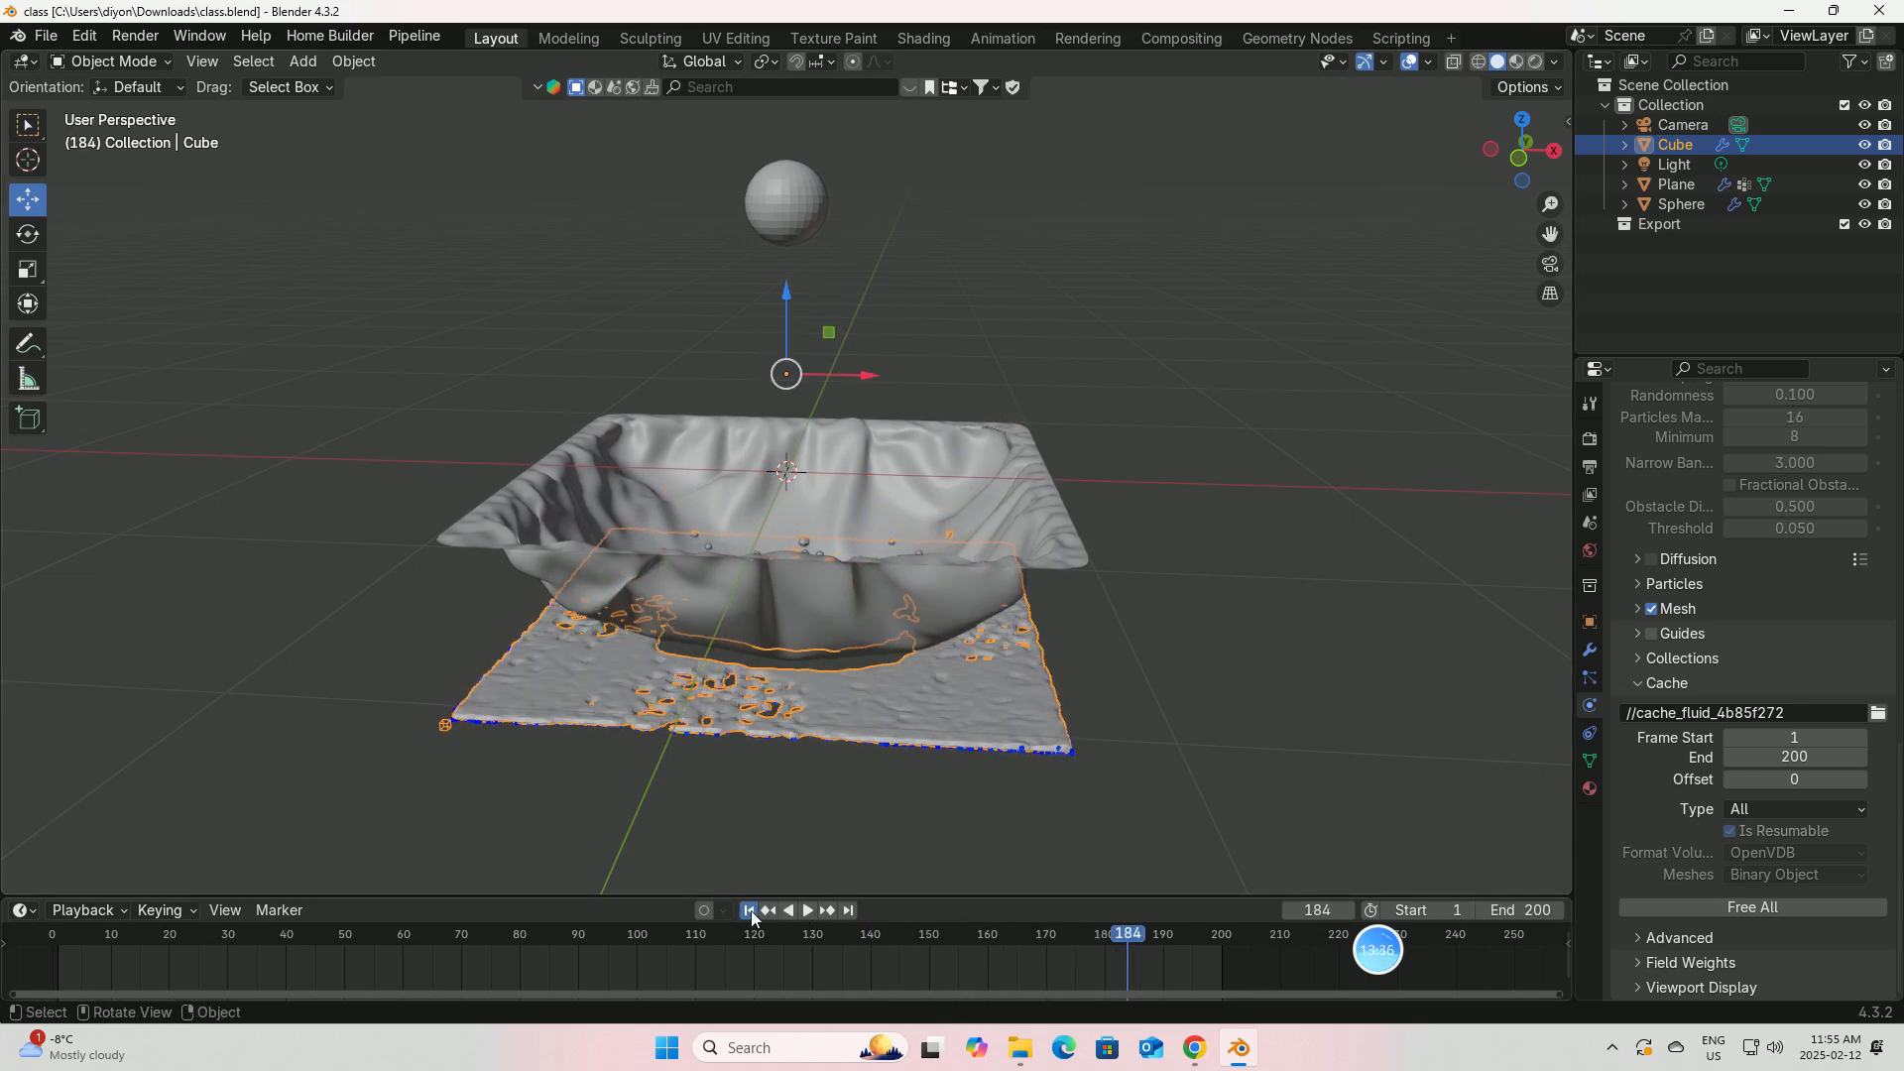
left_click(750, 910)
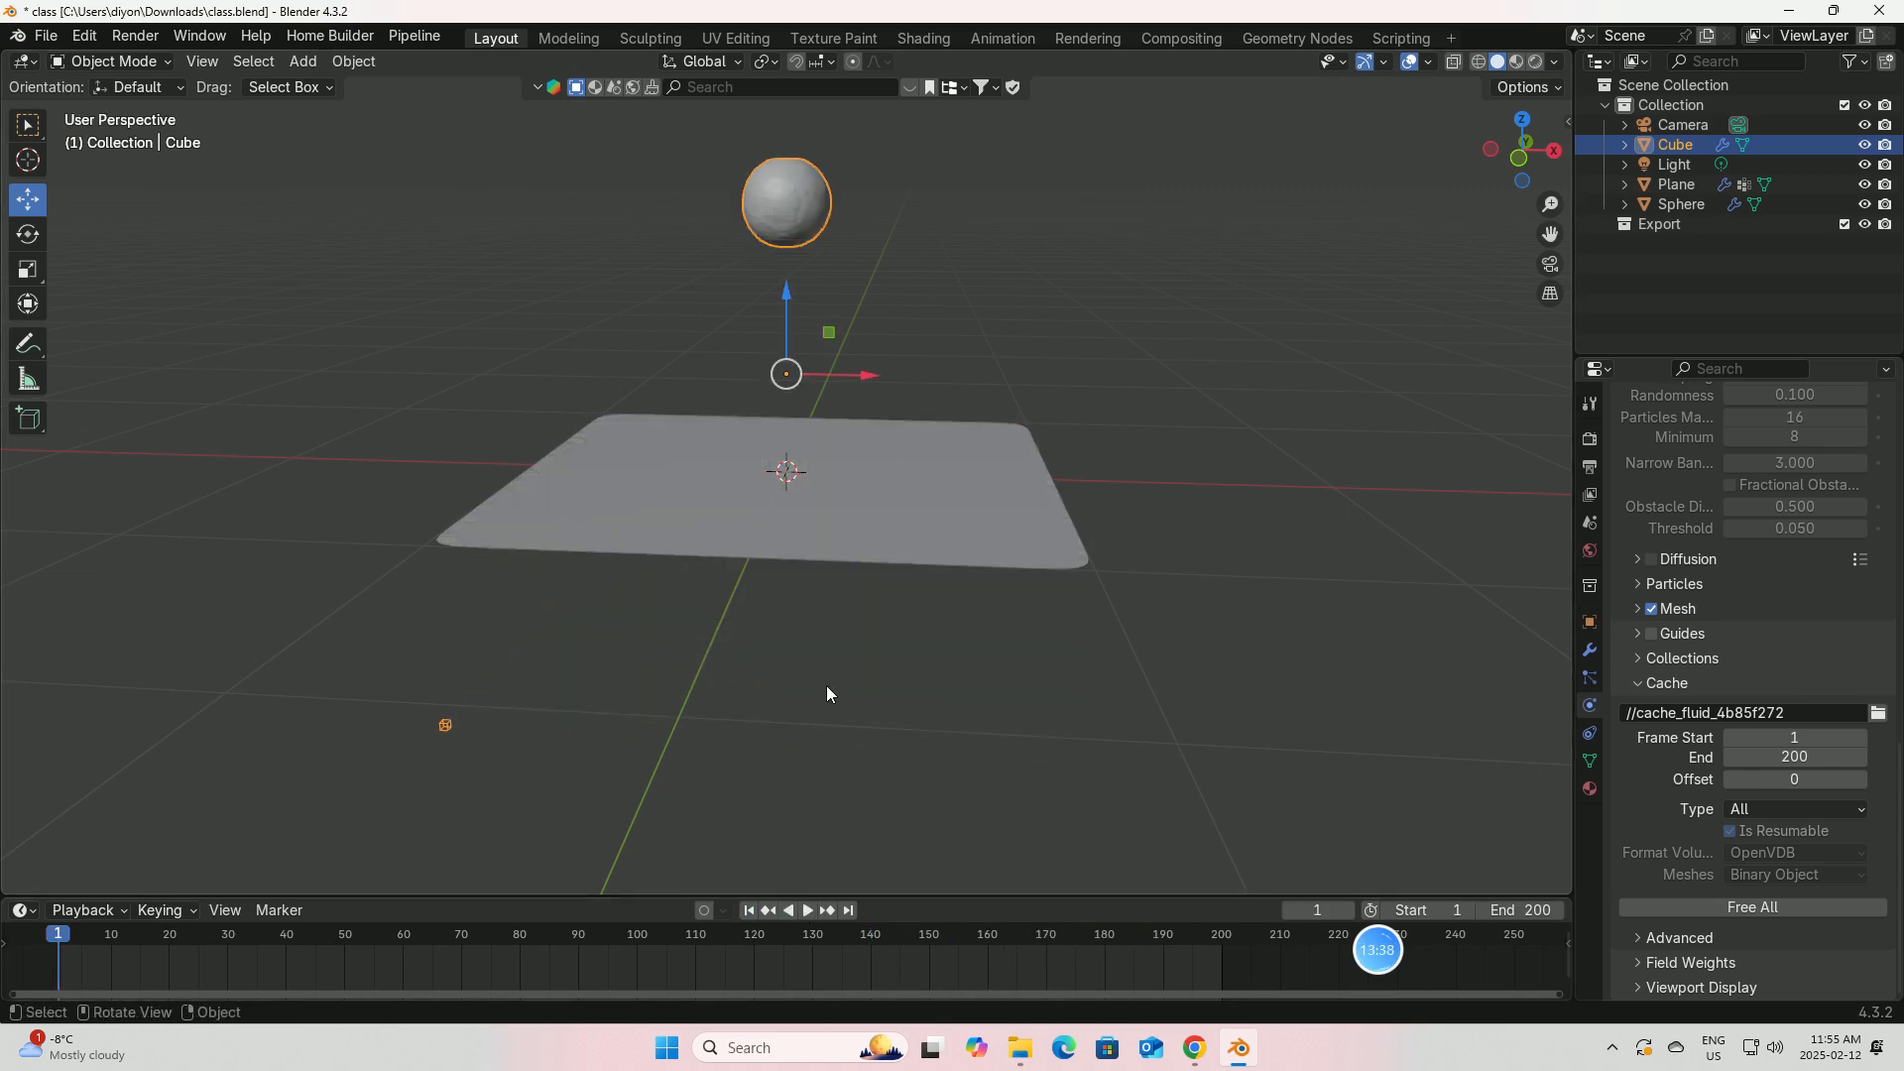
Step: Add a Solidify modifier to the cloth plane, collapsing its Subdivision and Fluid modifiers
left_click(889, 514)
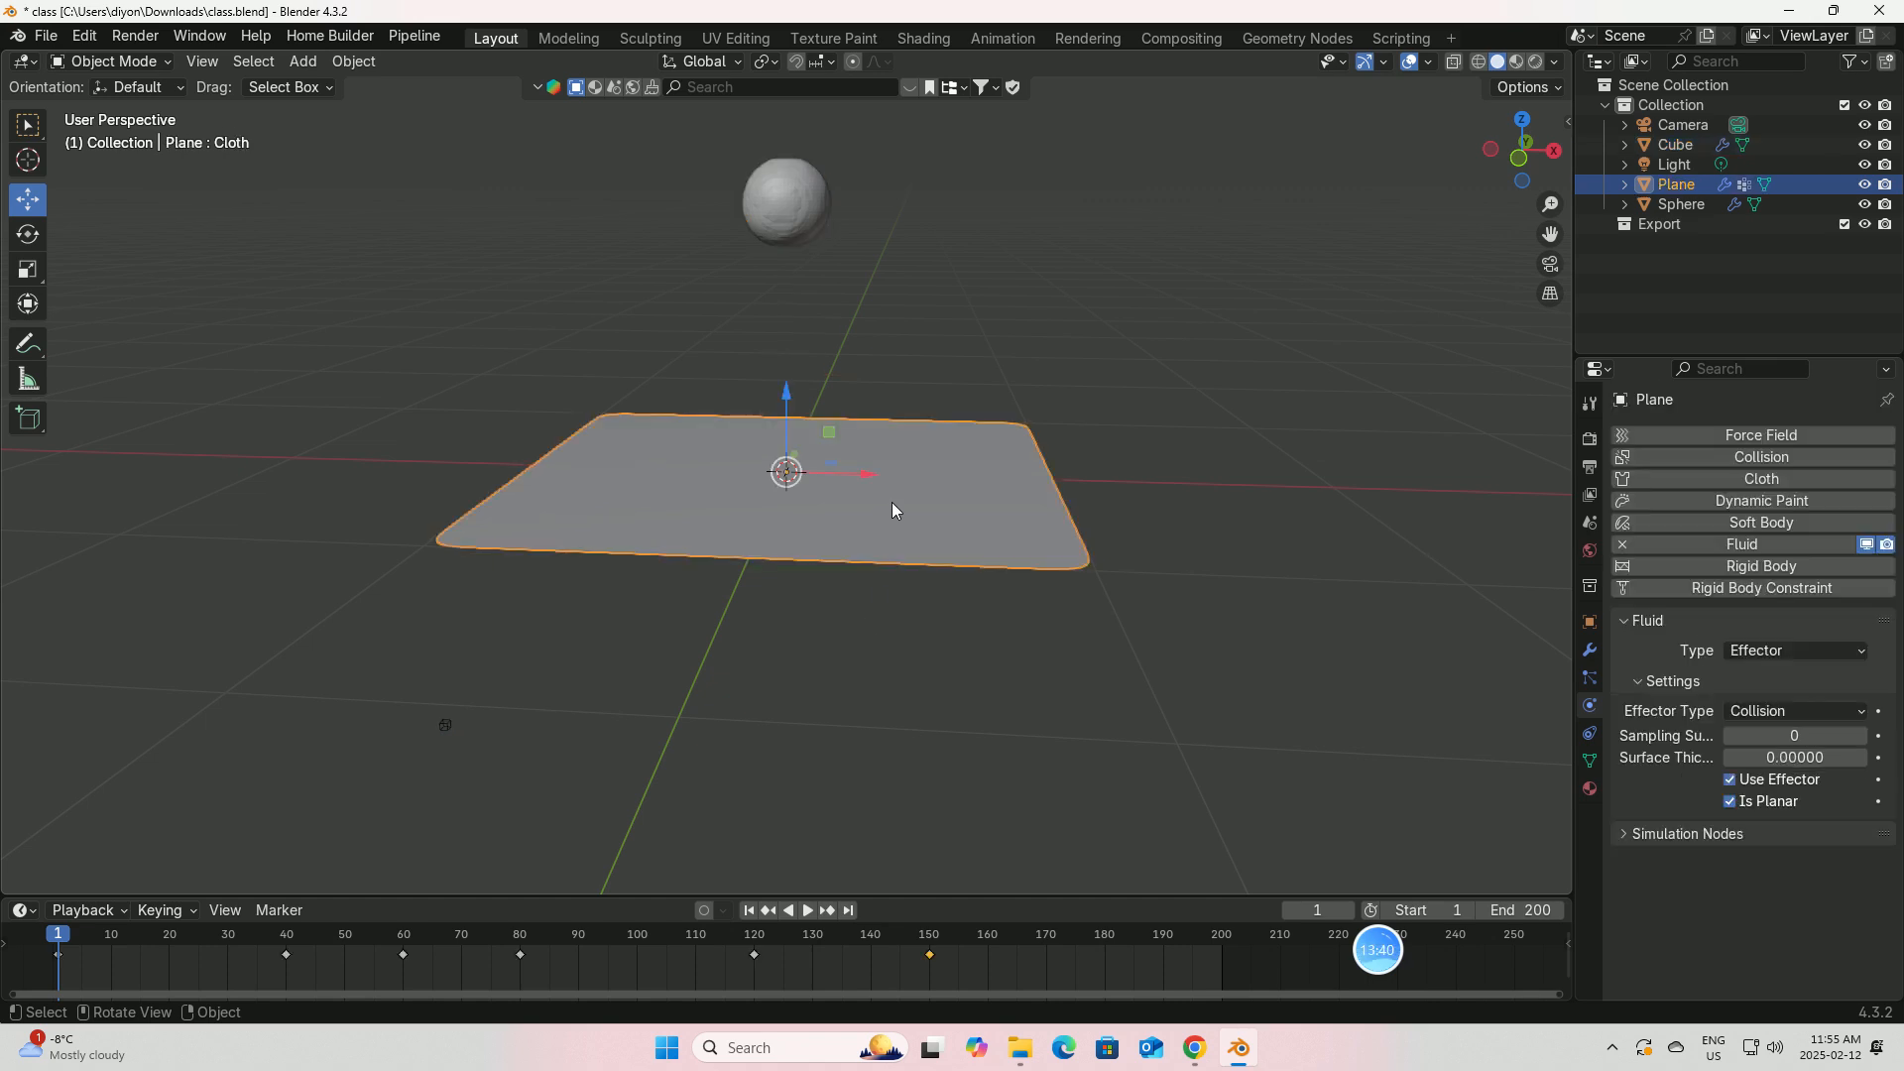
left_click(1589, 650)
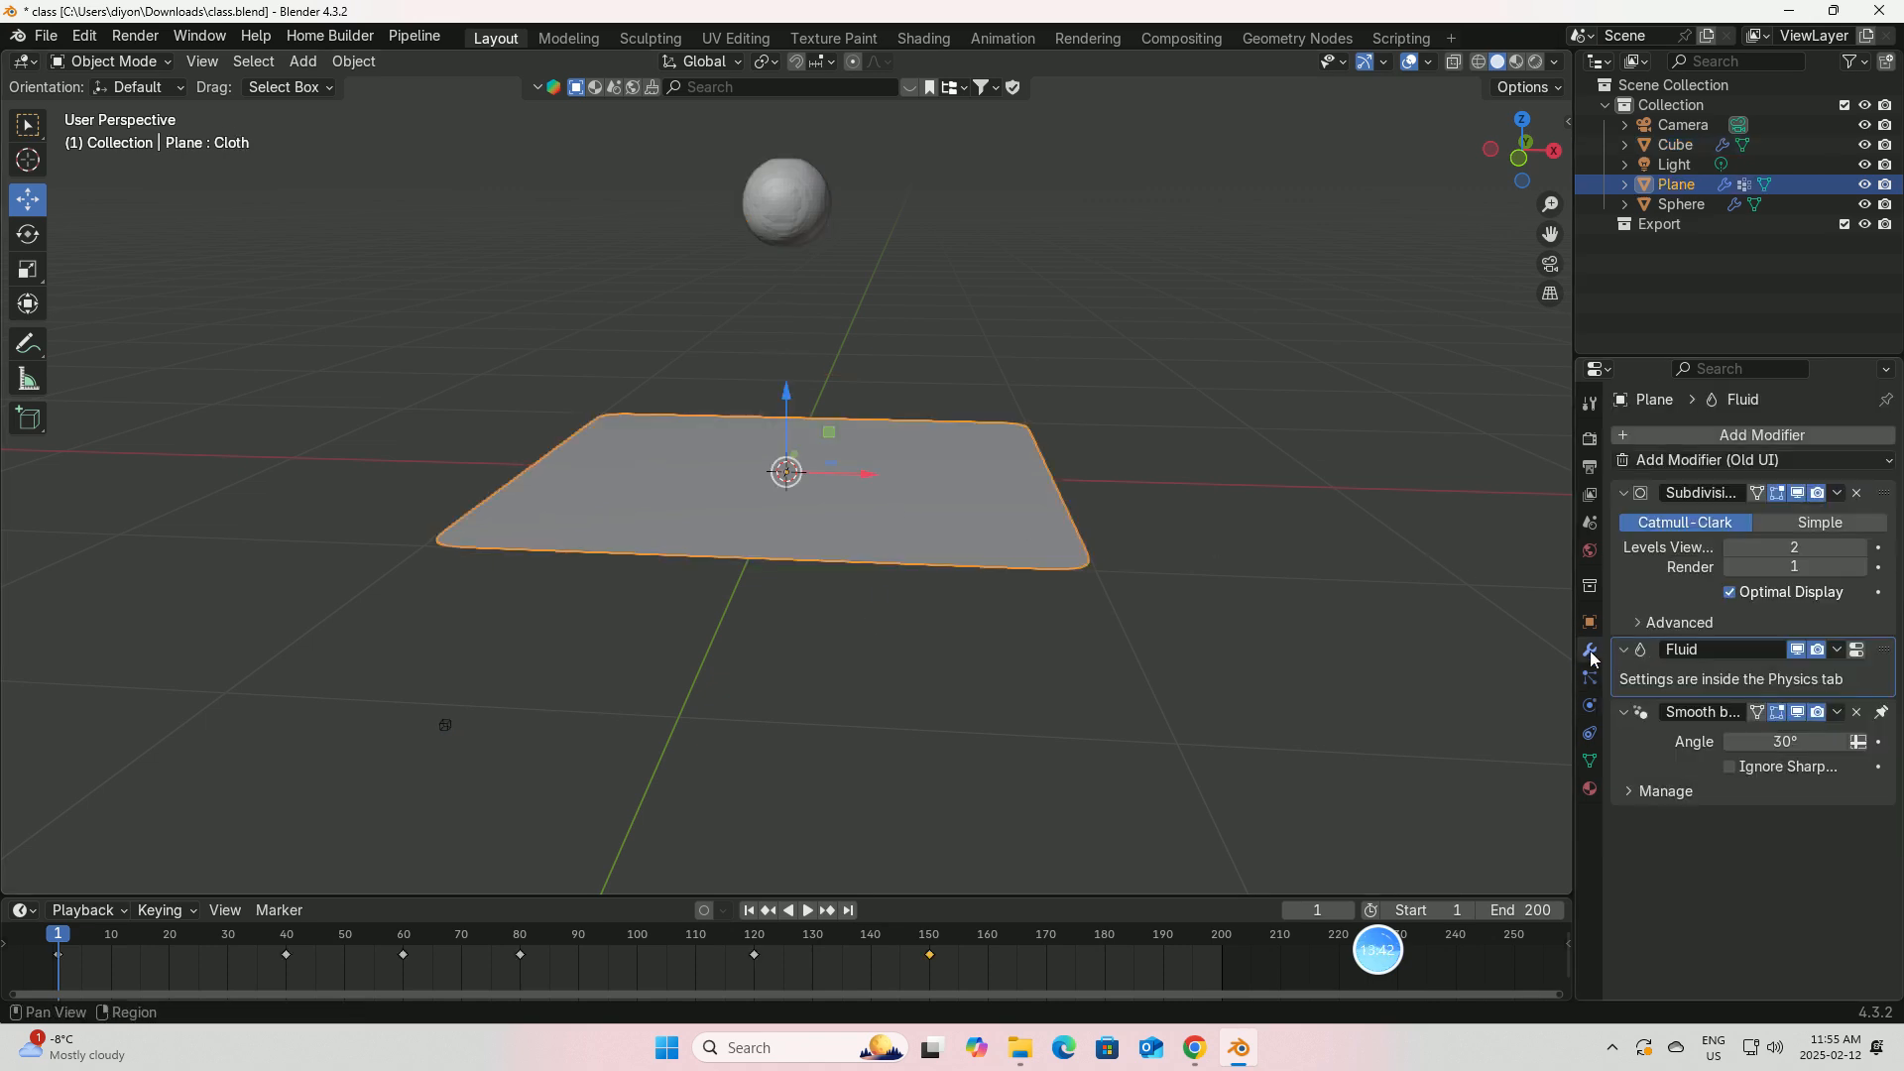
left_click(1624, 493)
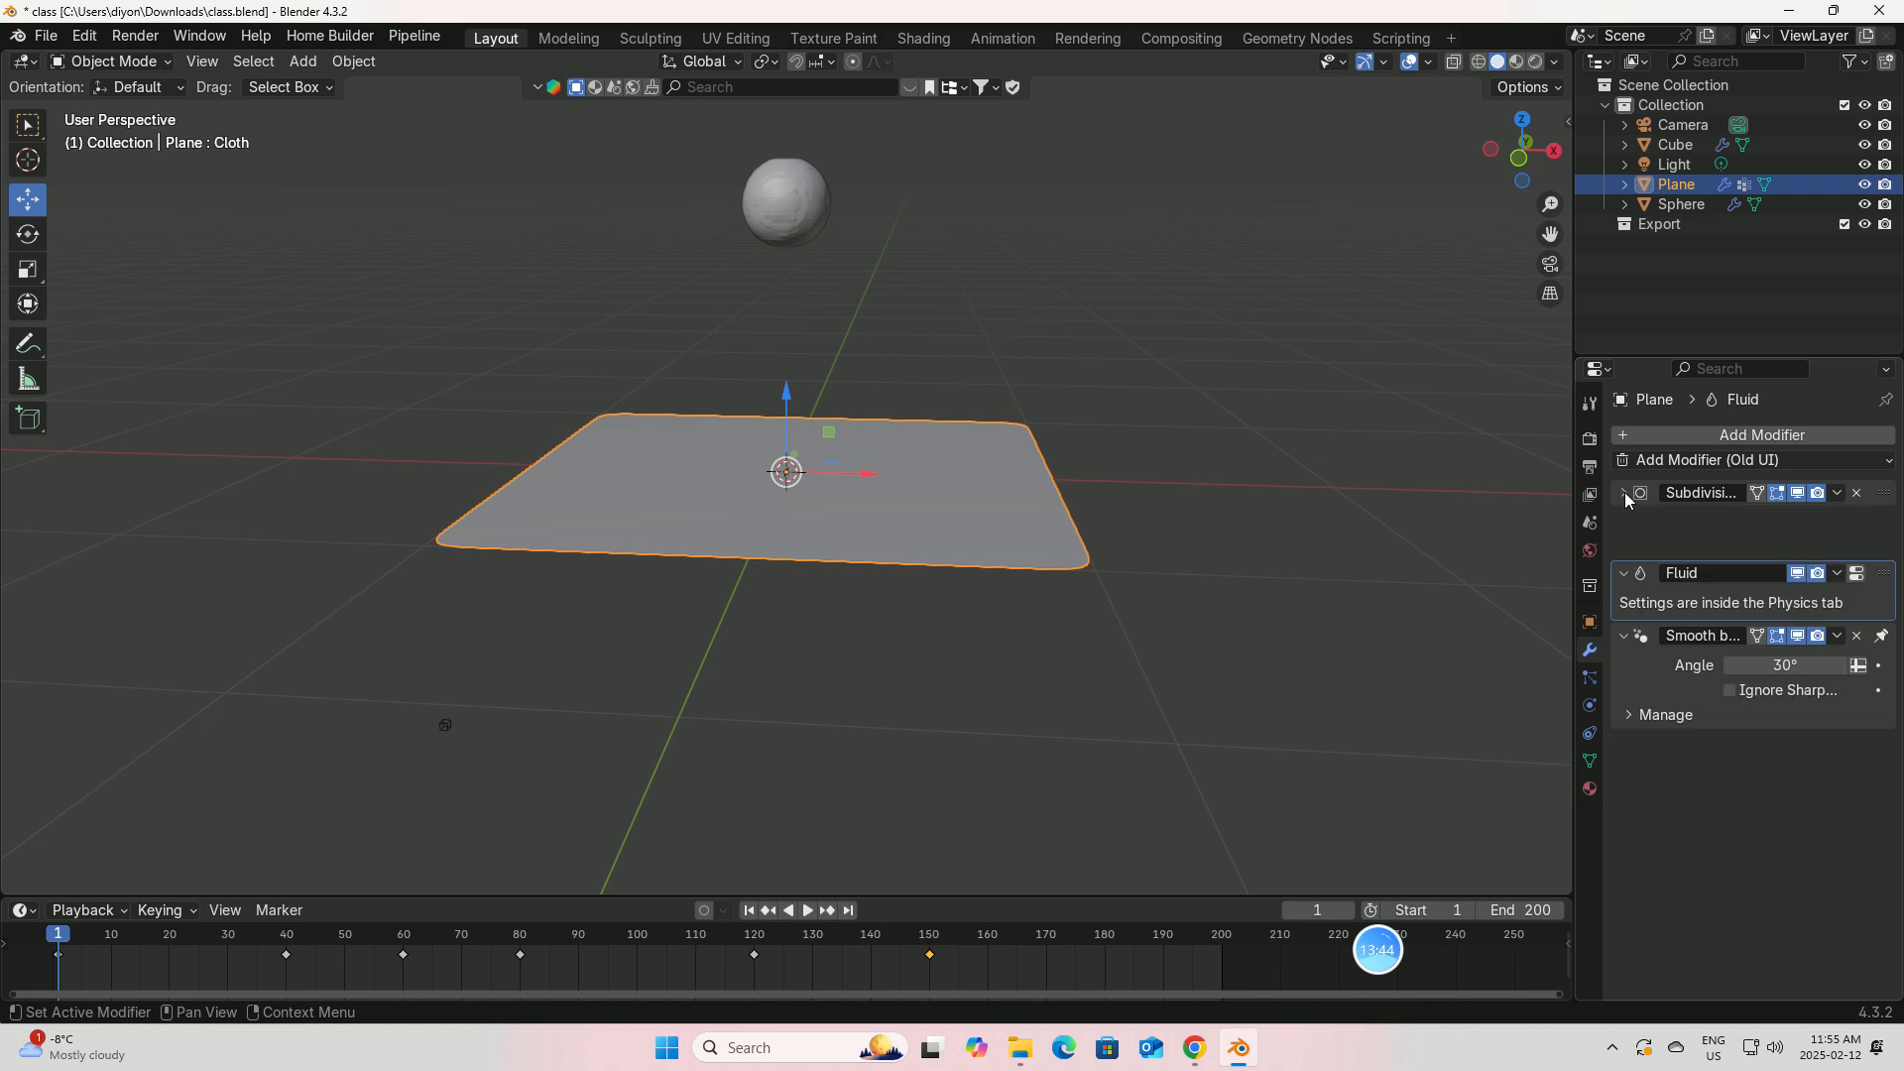
left_click(1624, 520)
left_click(1646, 435)
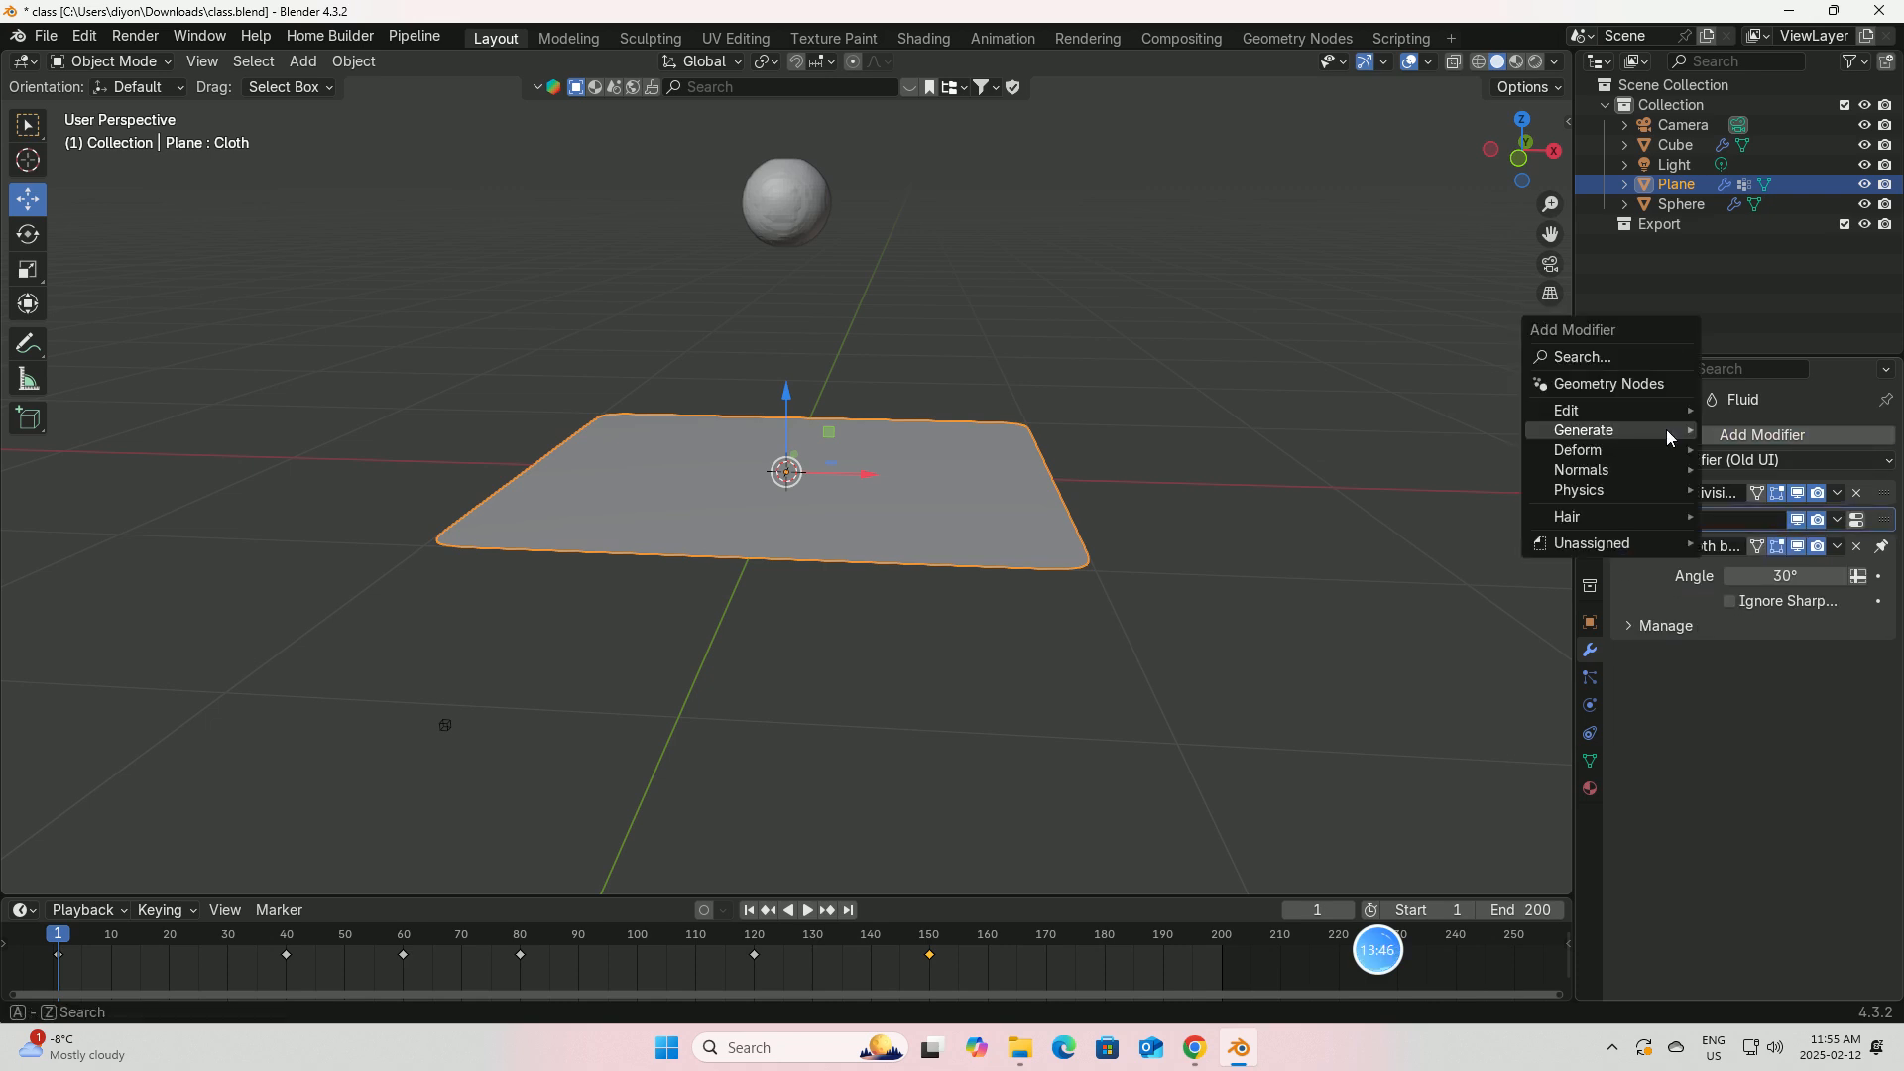
mouse_move(1577, 430)
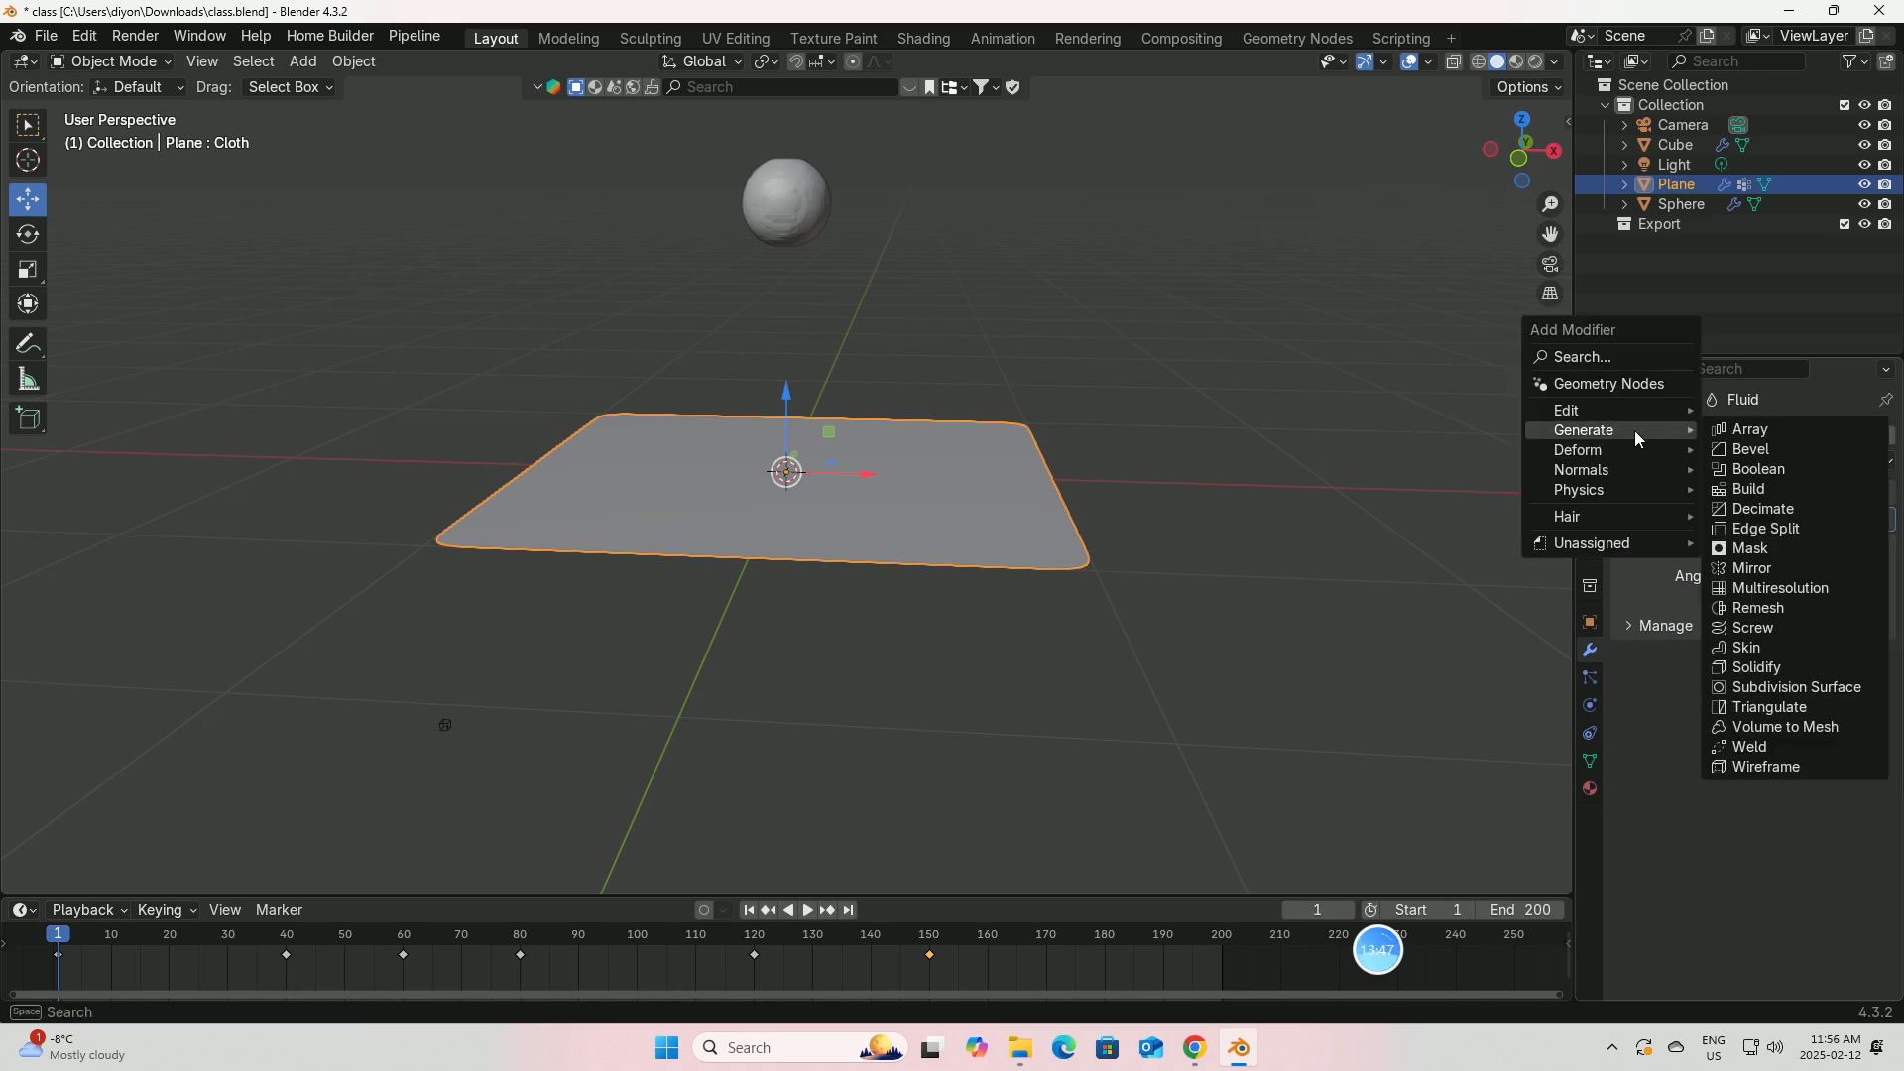
left_click(1752, 670)
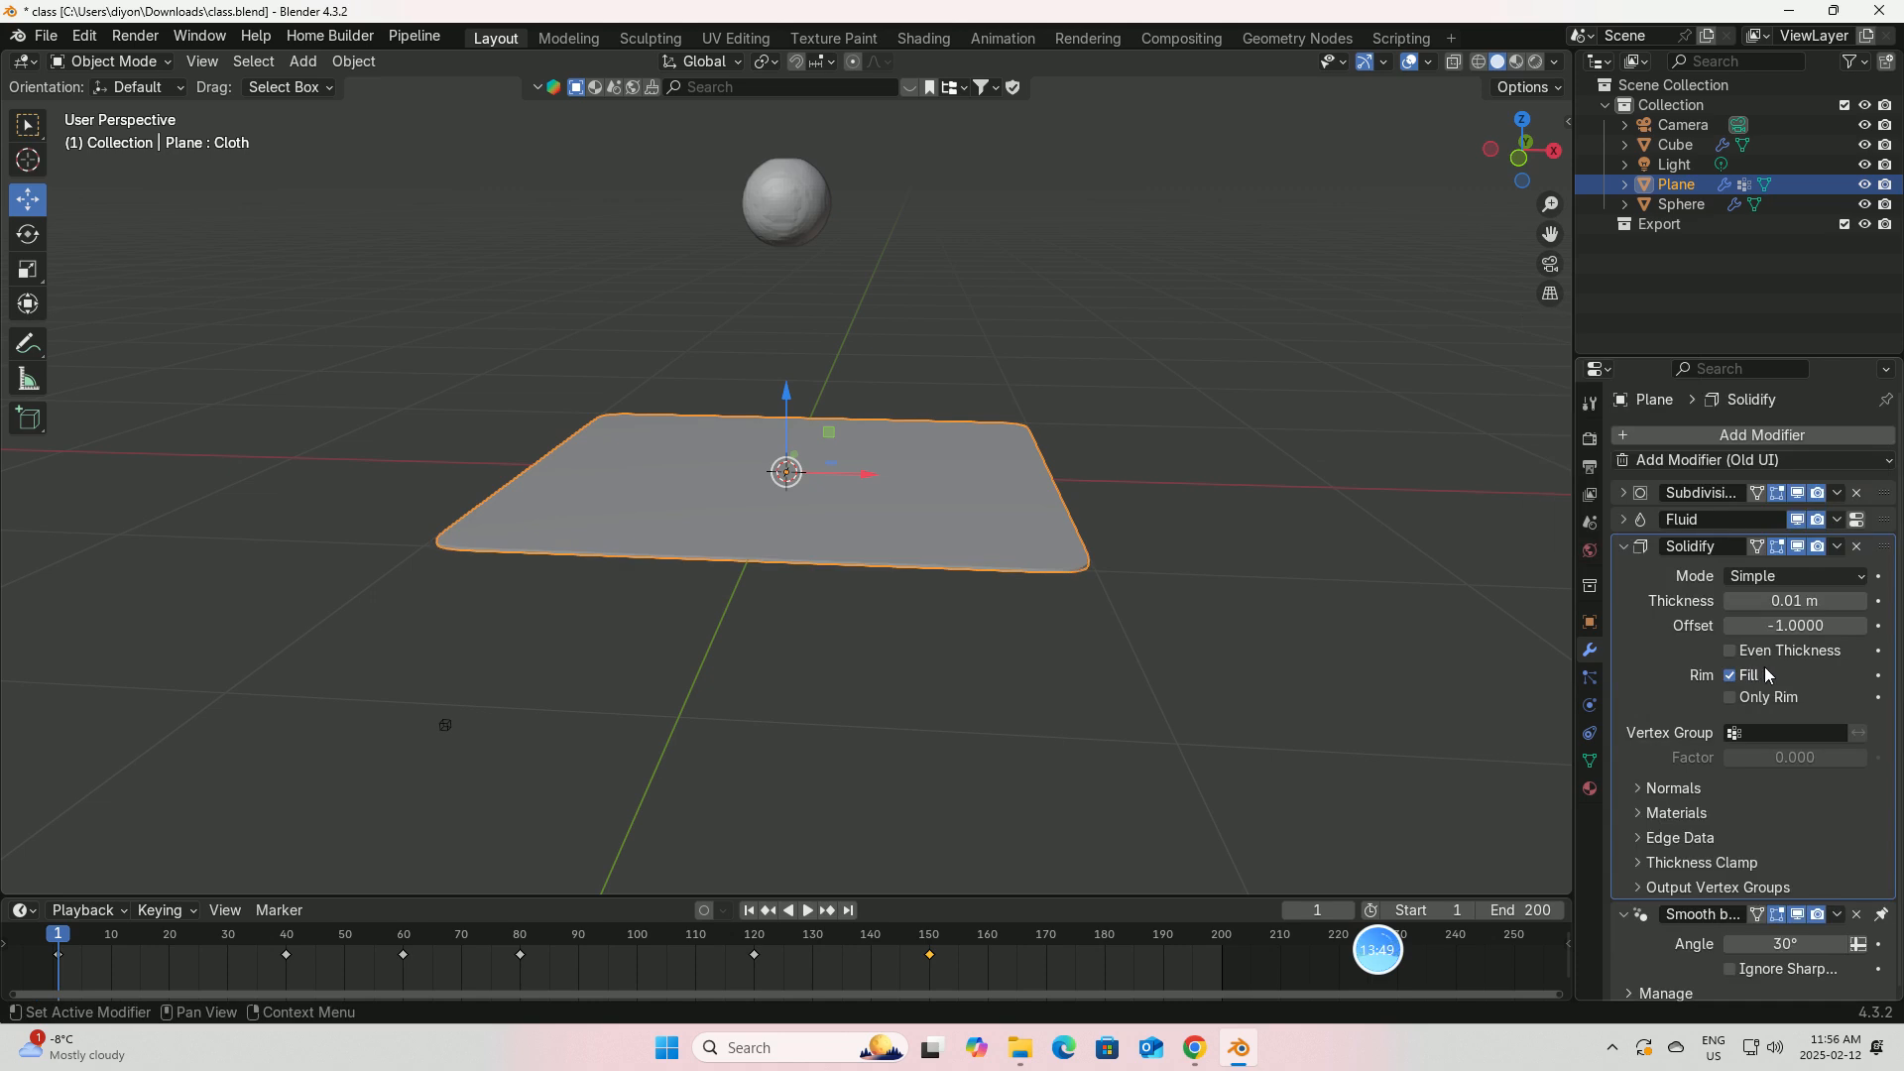
Step: Set the plane's Solidify thickness to 0.008 m and move the modifier above Fluid in the stack
left_click(1785, 601)
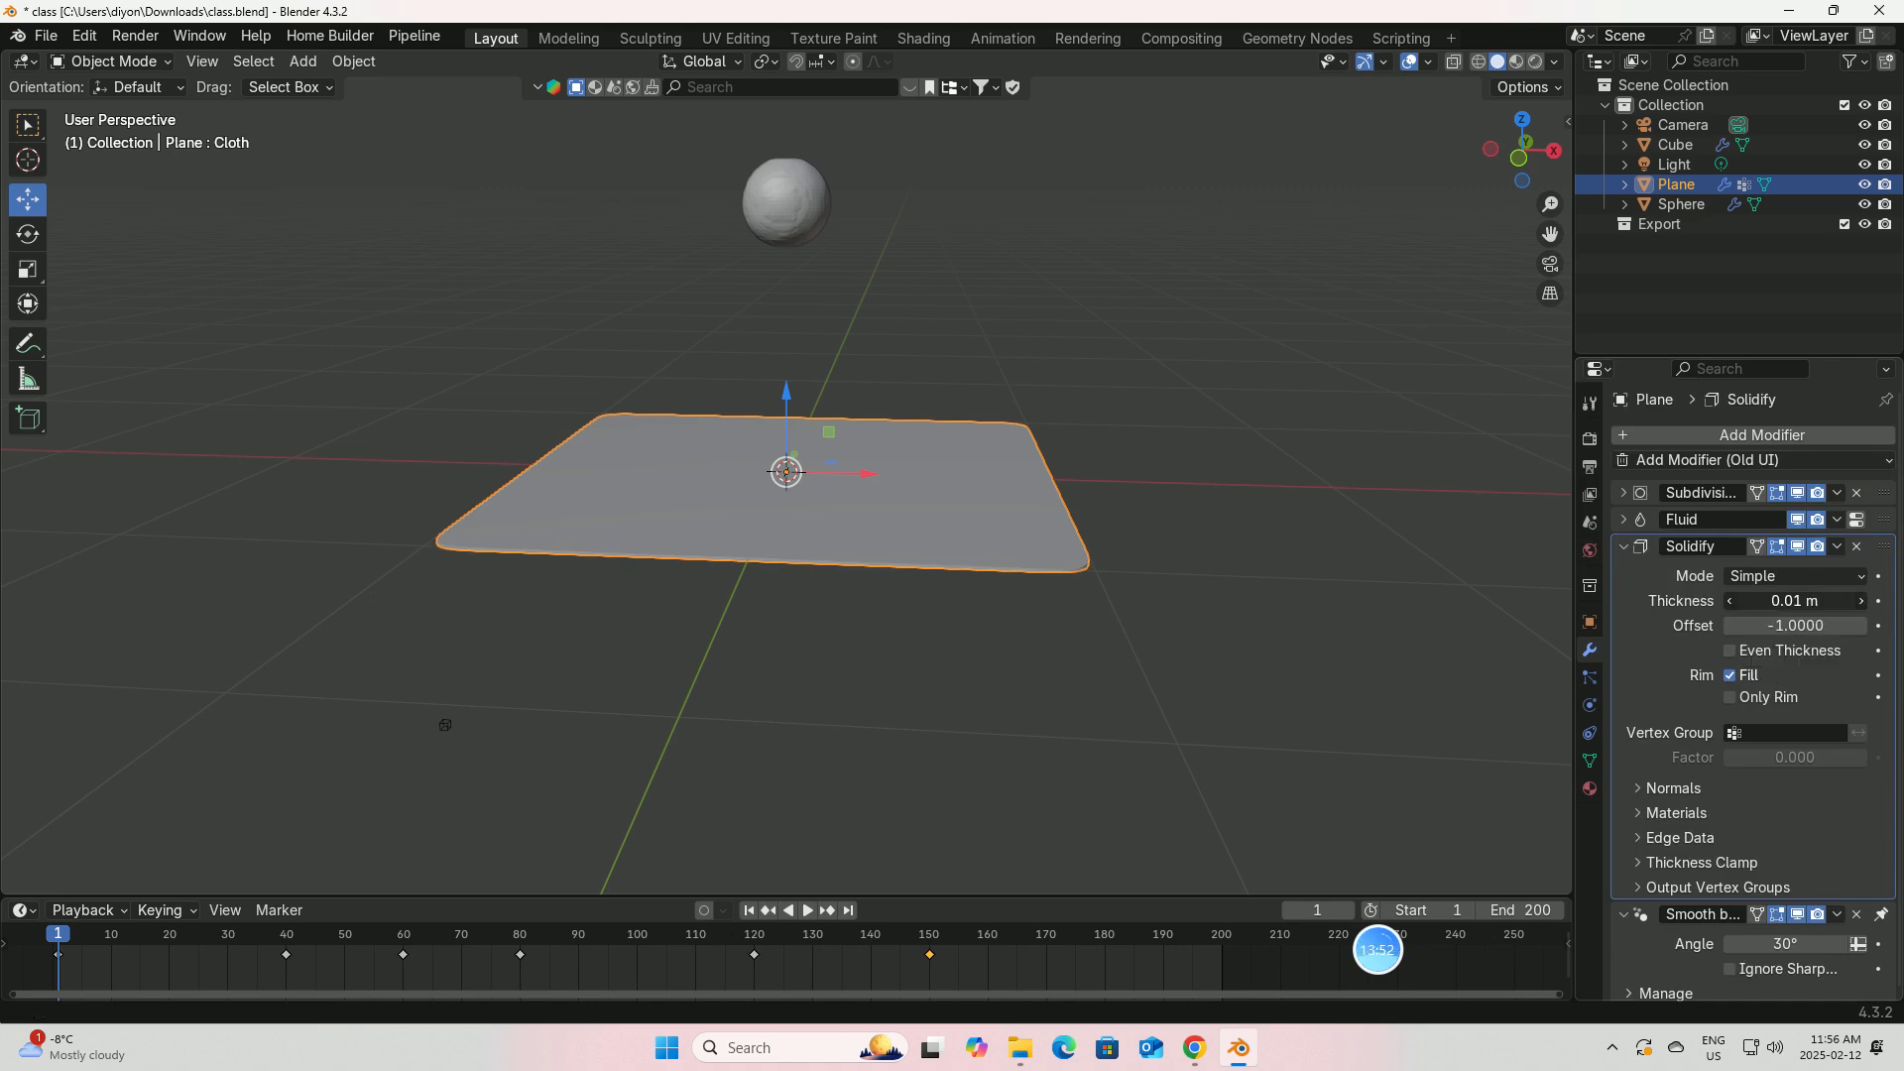
key("BackSpace")
key("Return")
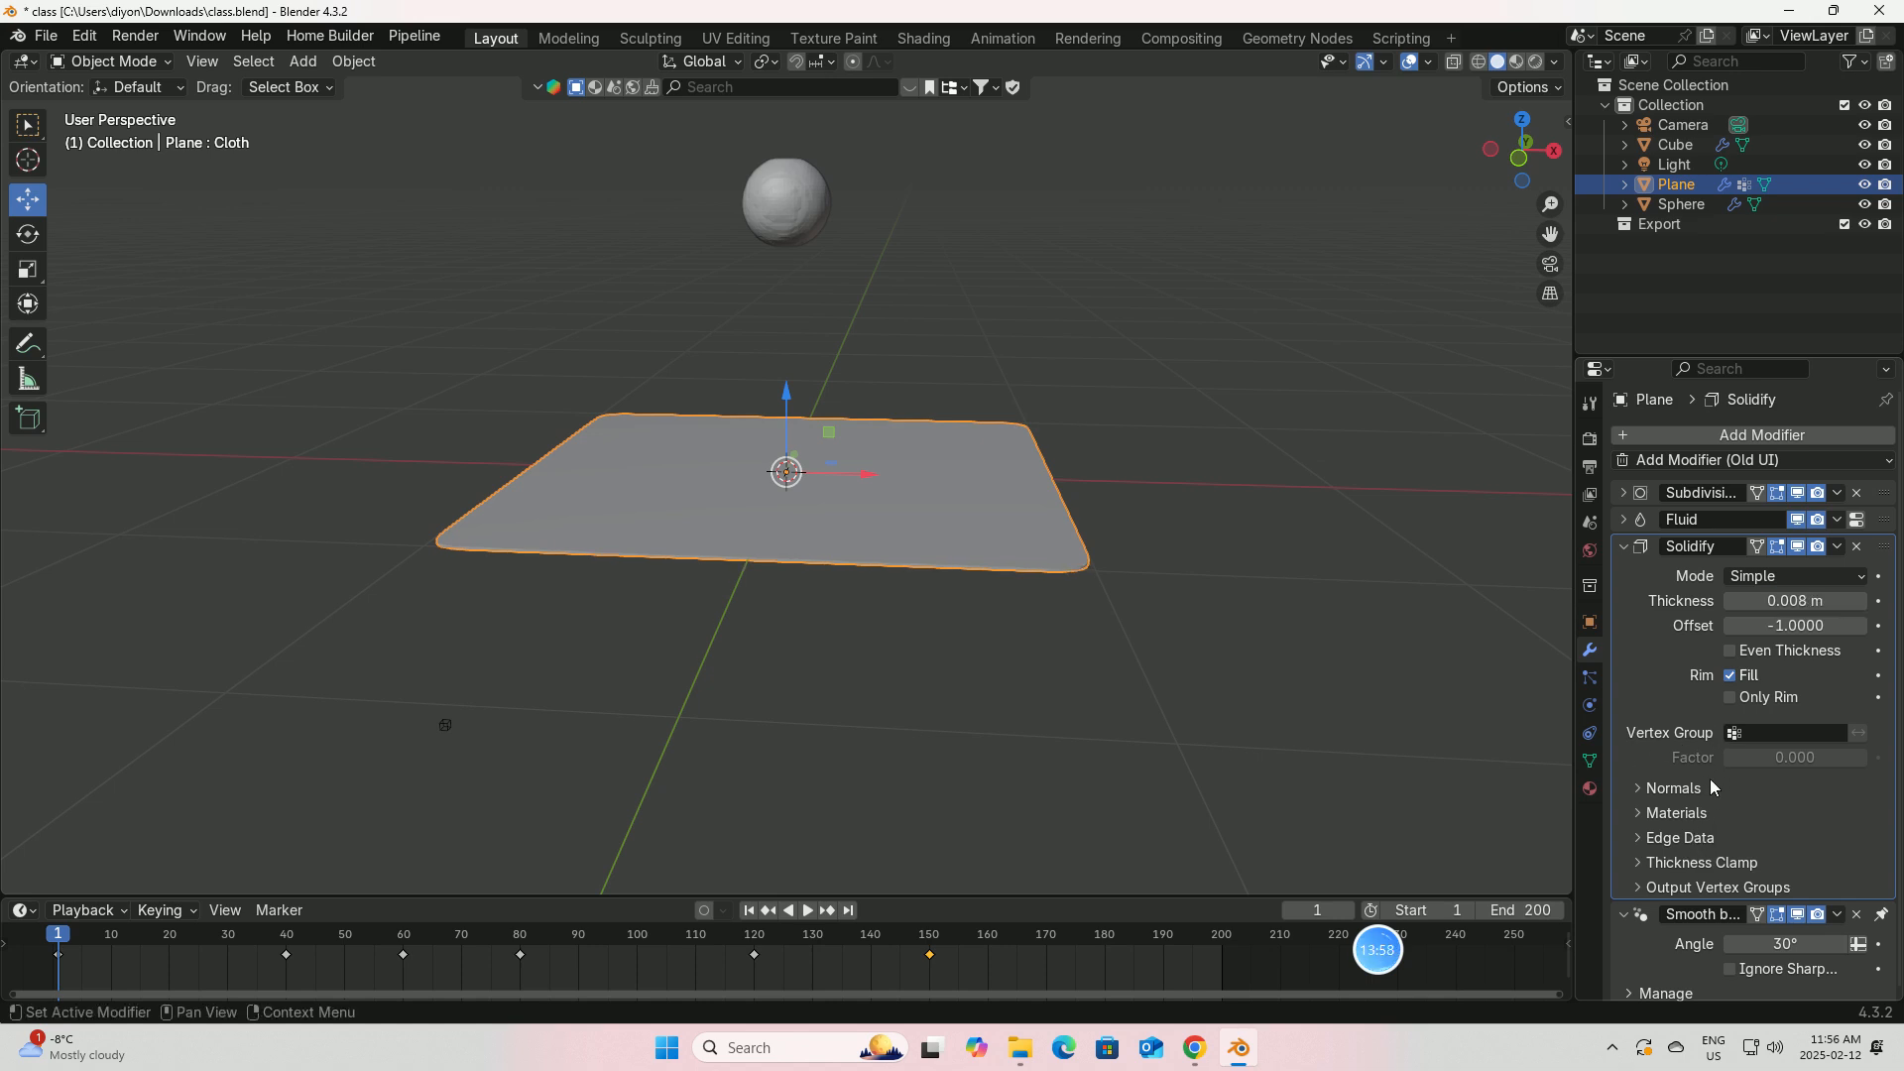
left_click(1625, 555)
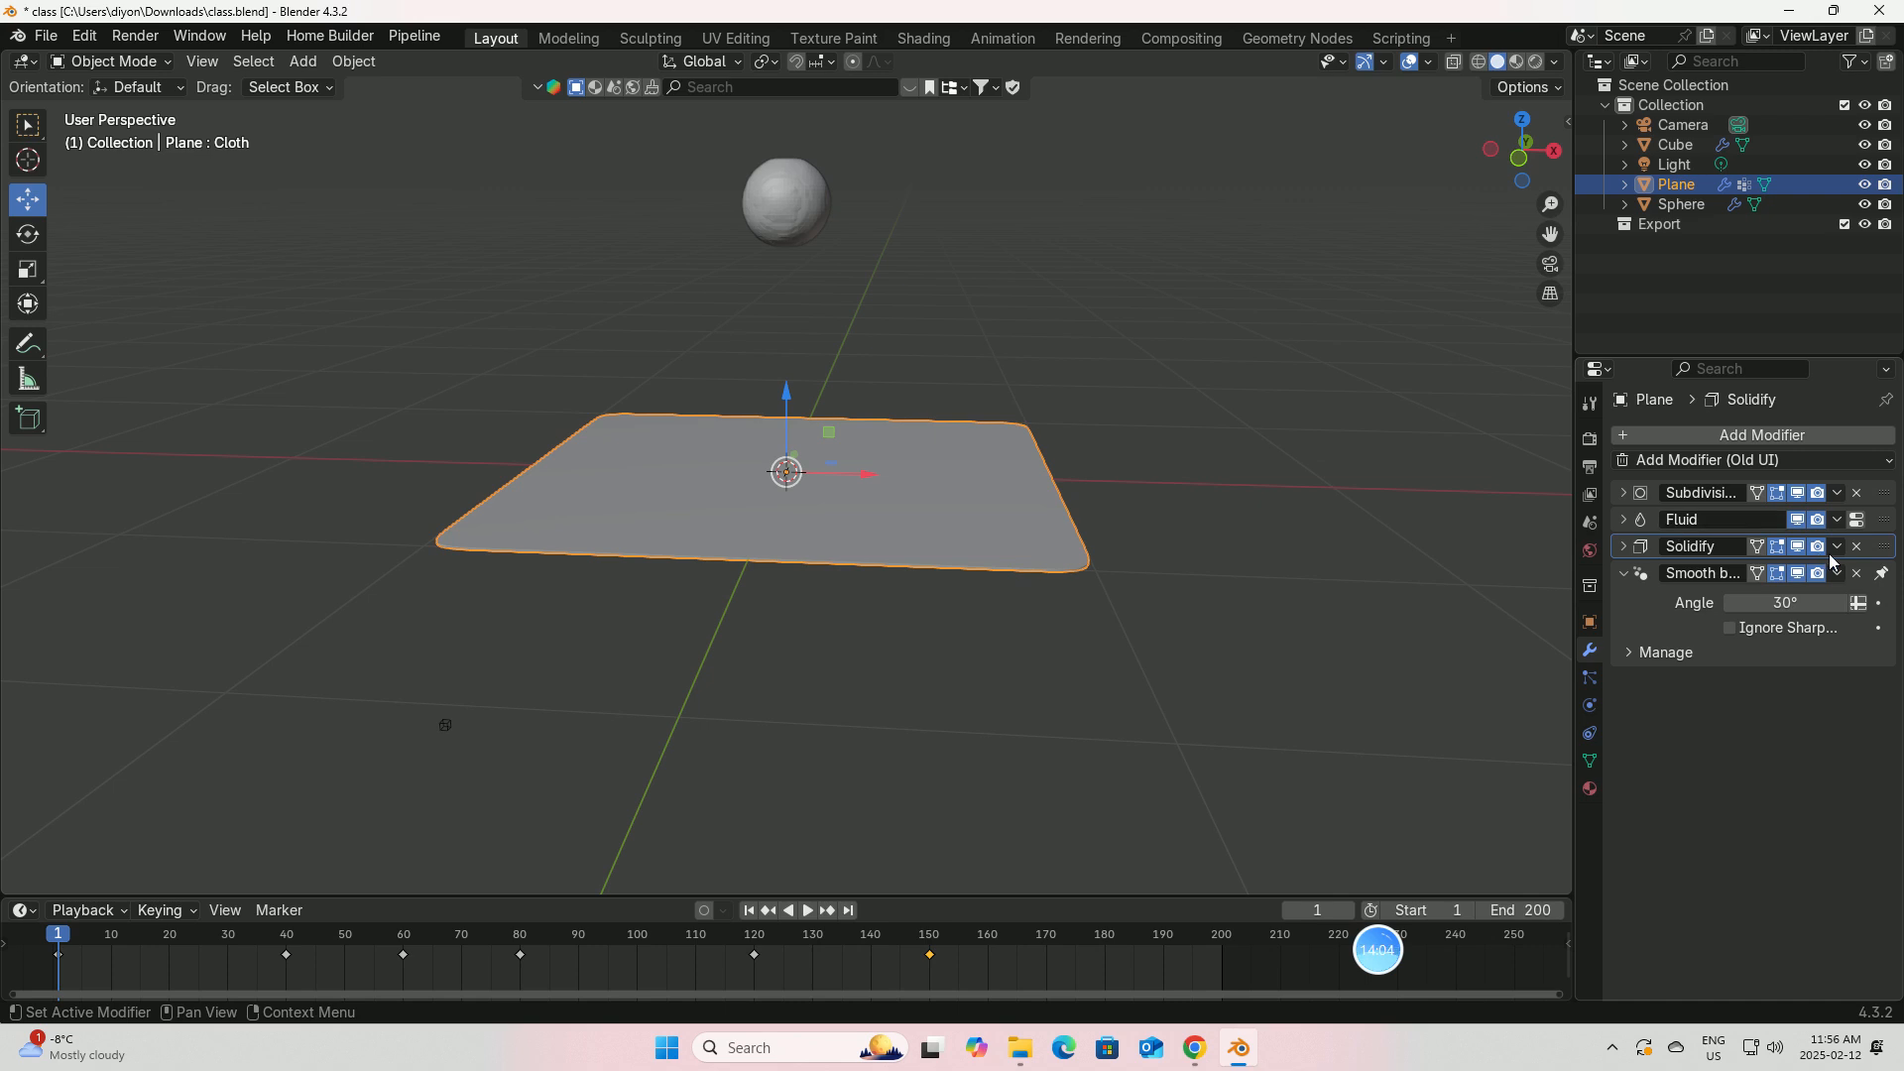
left_click_drag(1885, 555, 1885, 520)
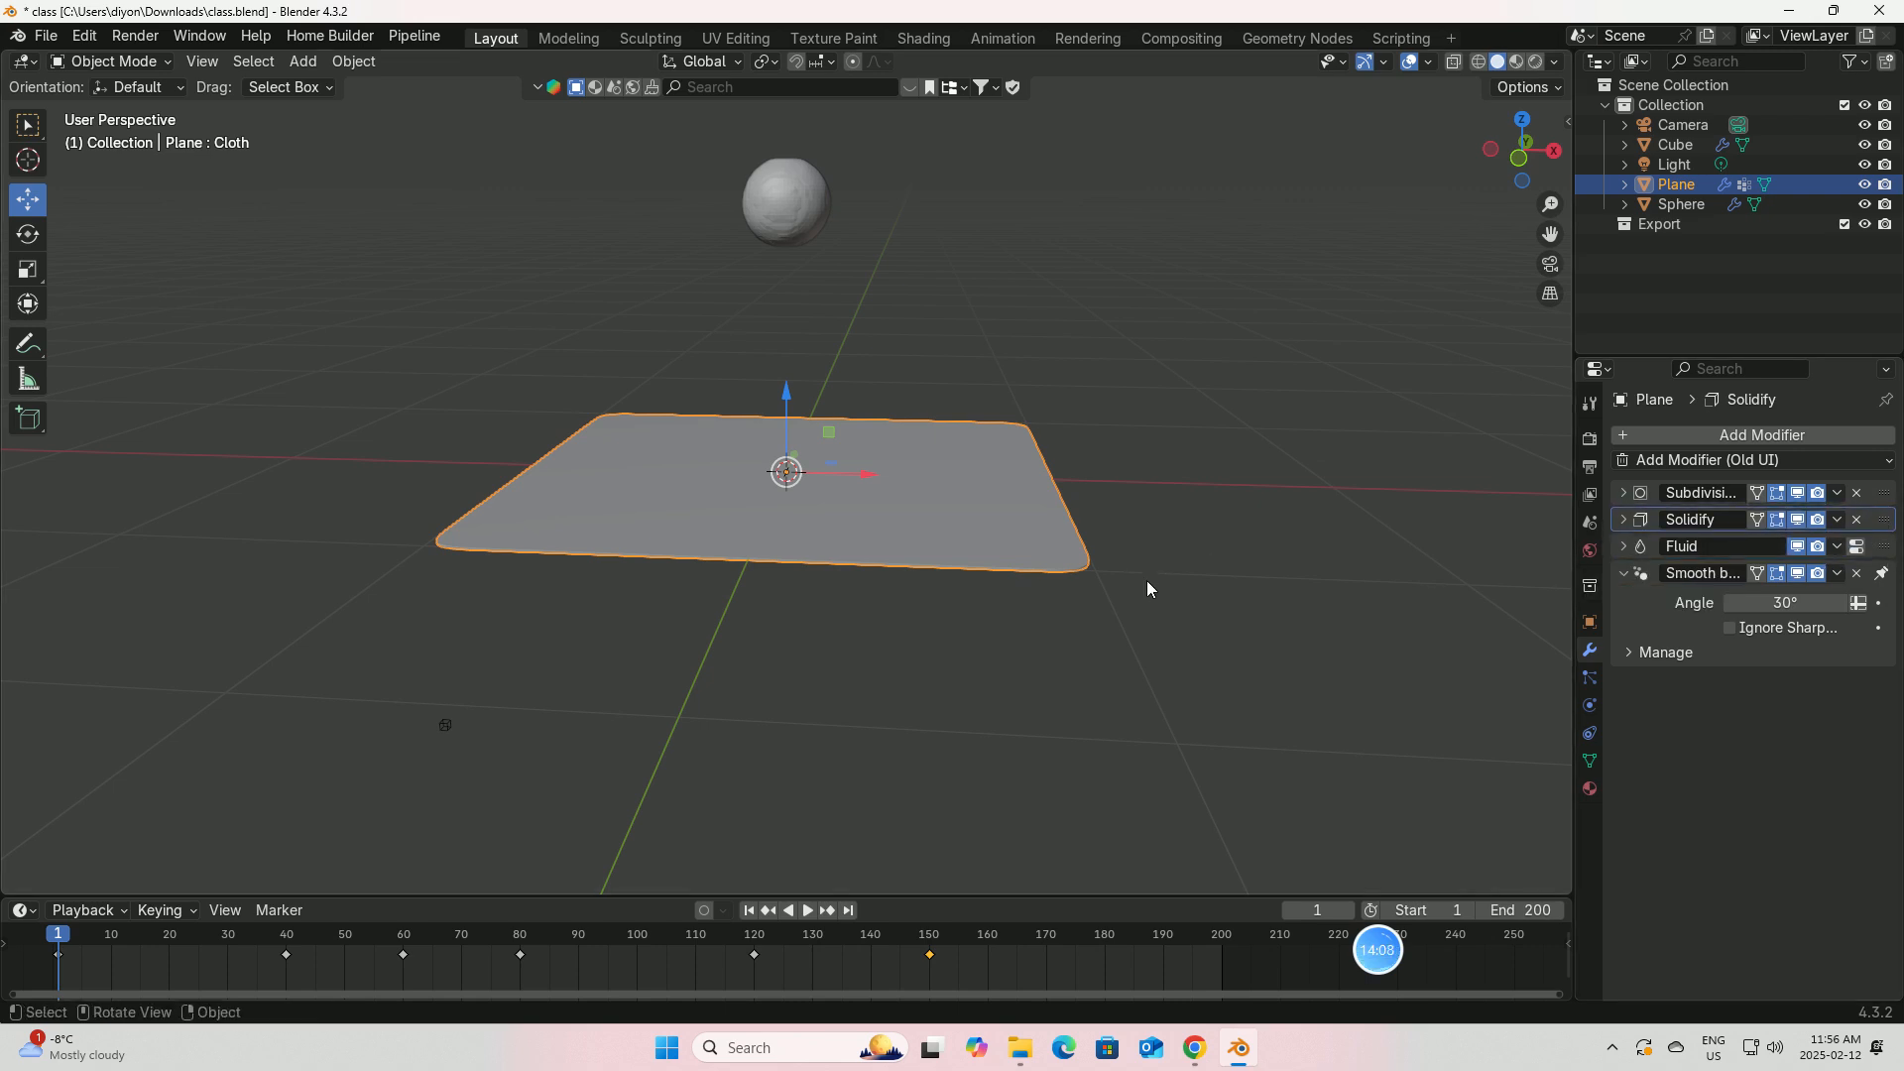
Step: Free all baked fluid data of the cube domain
left_click(1668, 143)
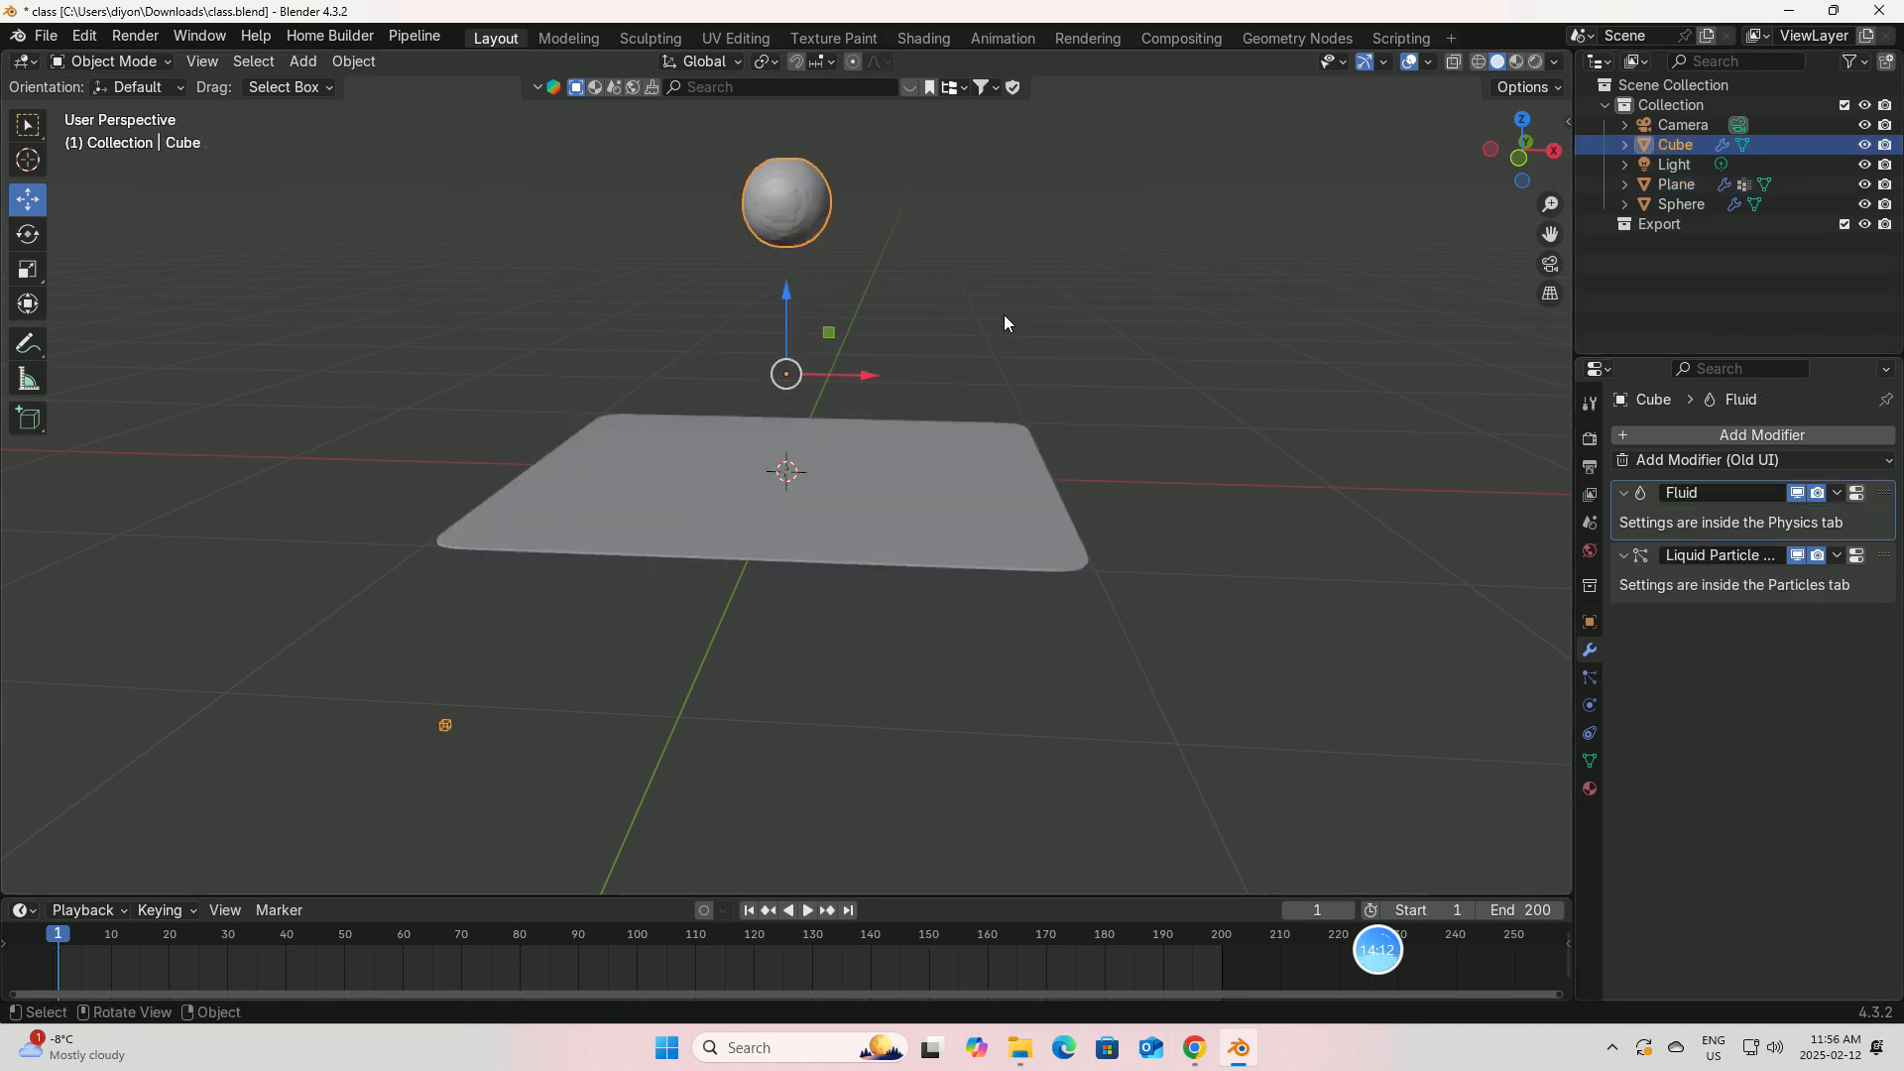
left_click(1590, 705)
scroll(1748, 751, "down", 15)
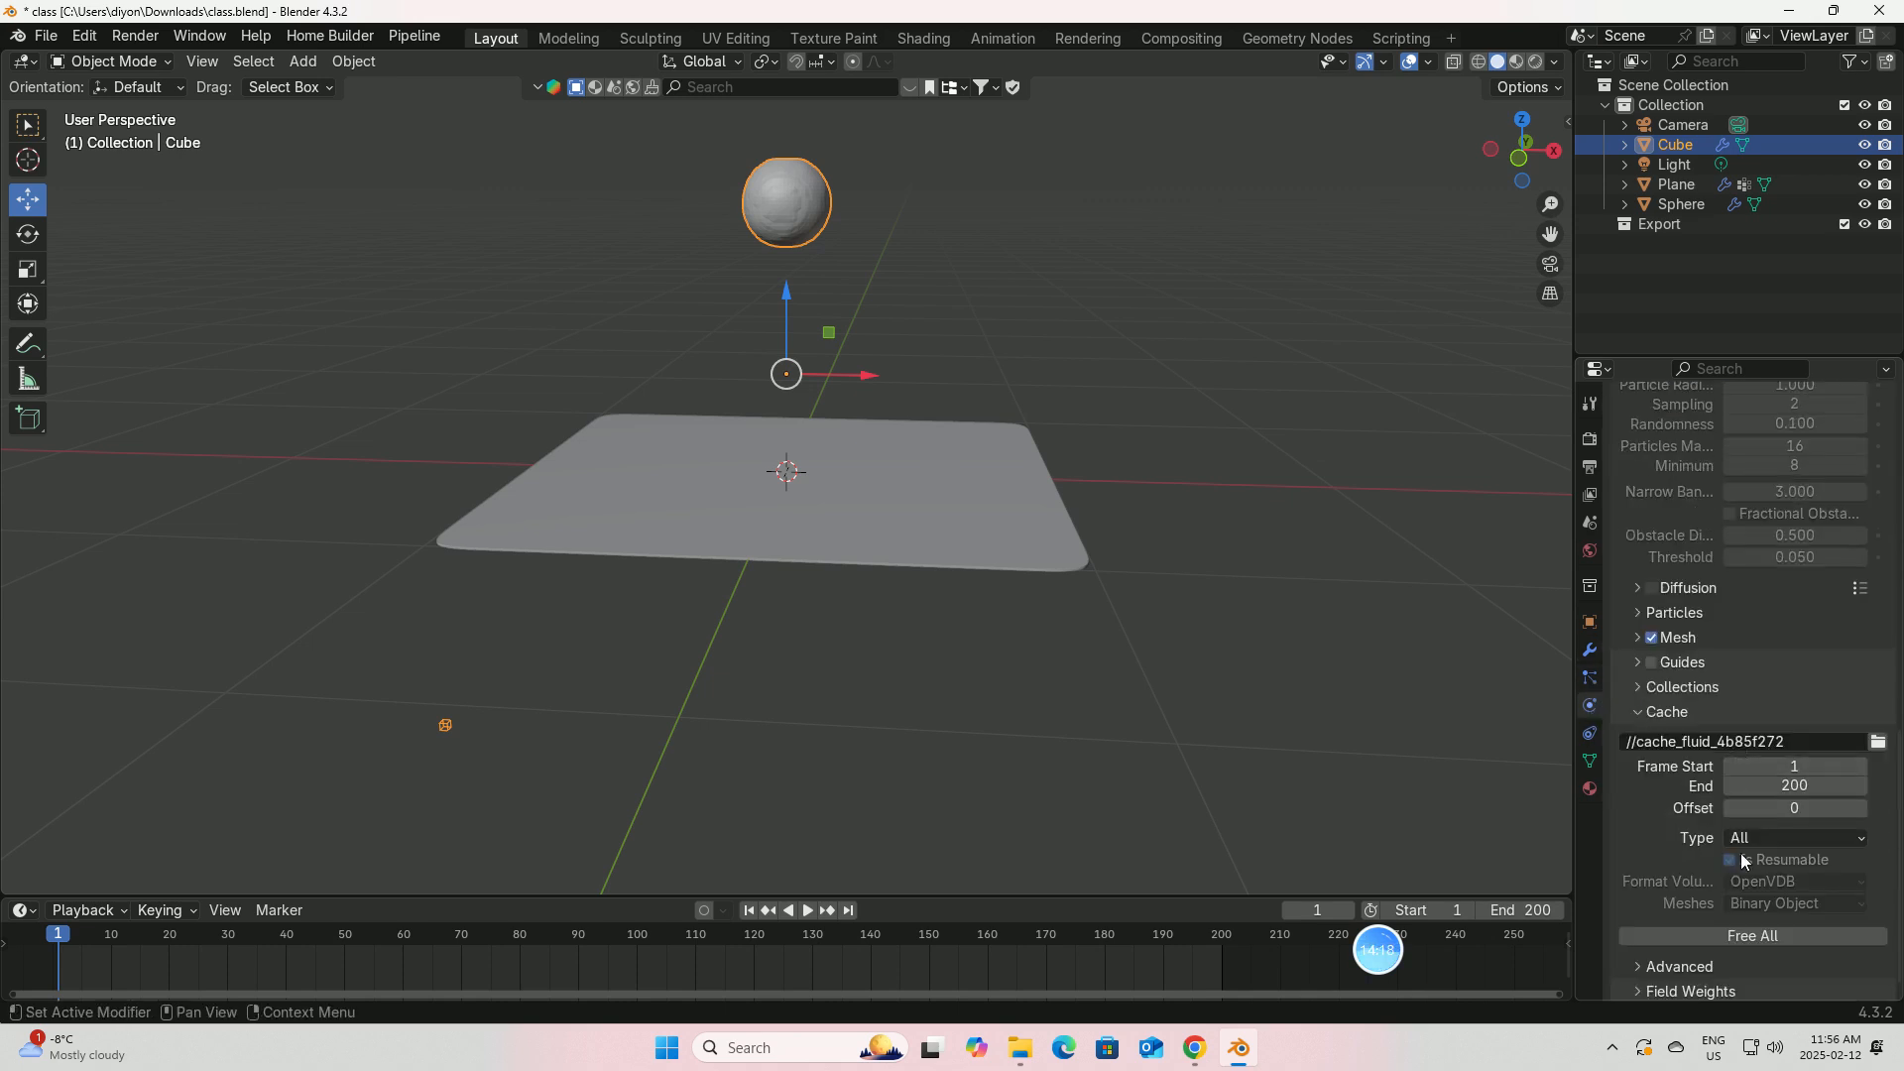
scroll(1748, 878, "down", 3)
left_click(1746, 908)
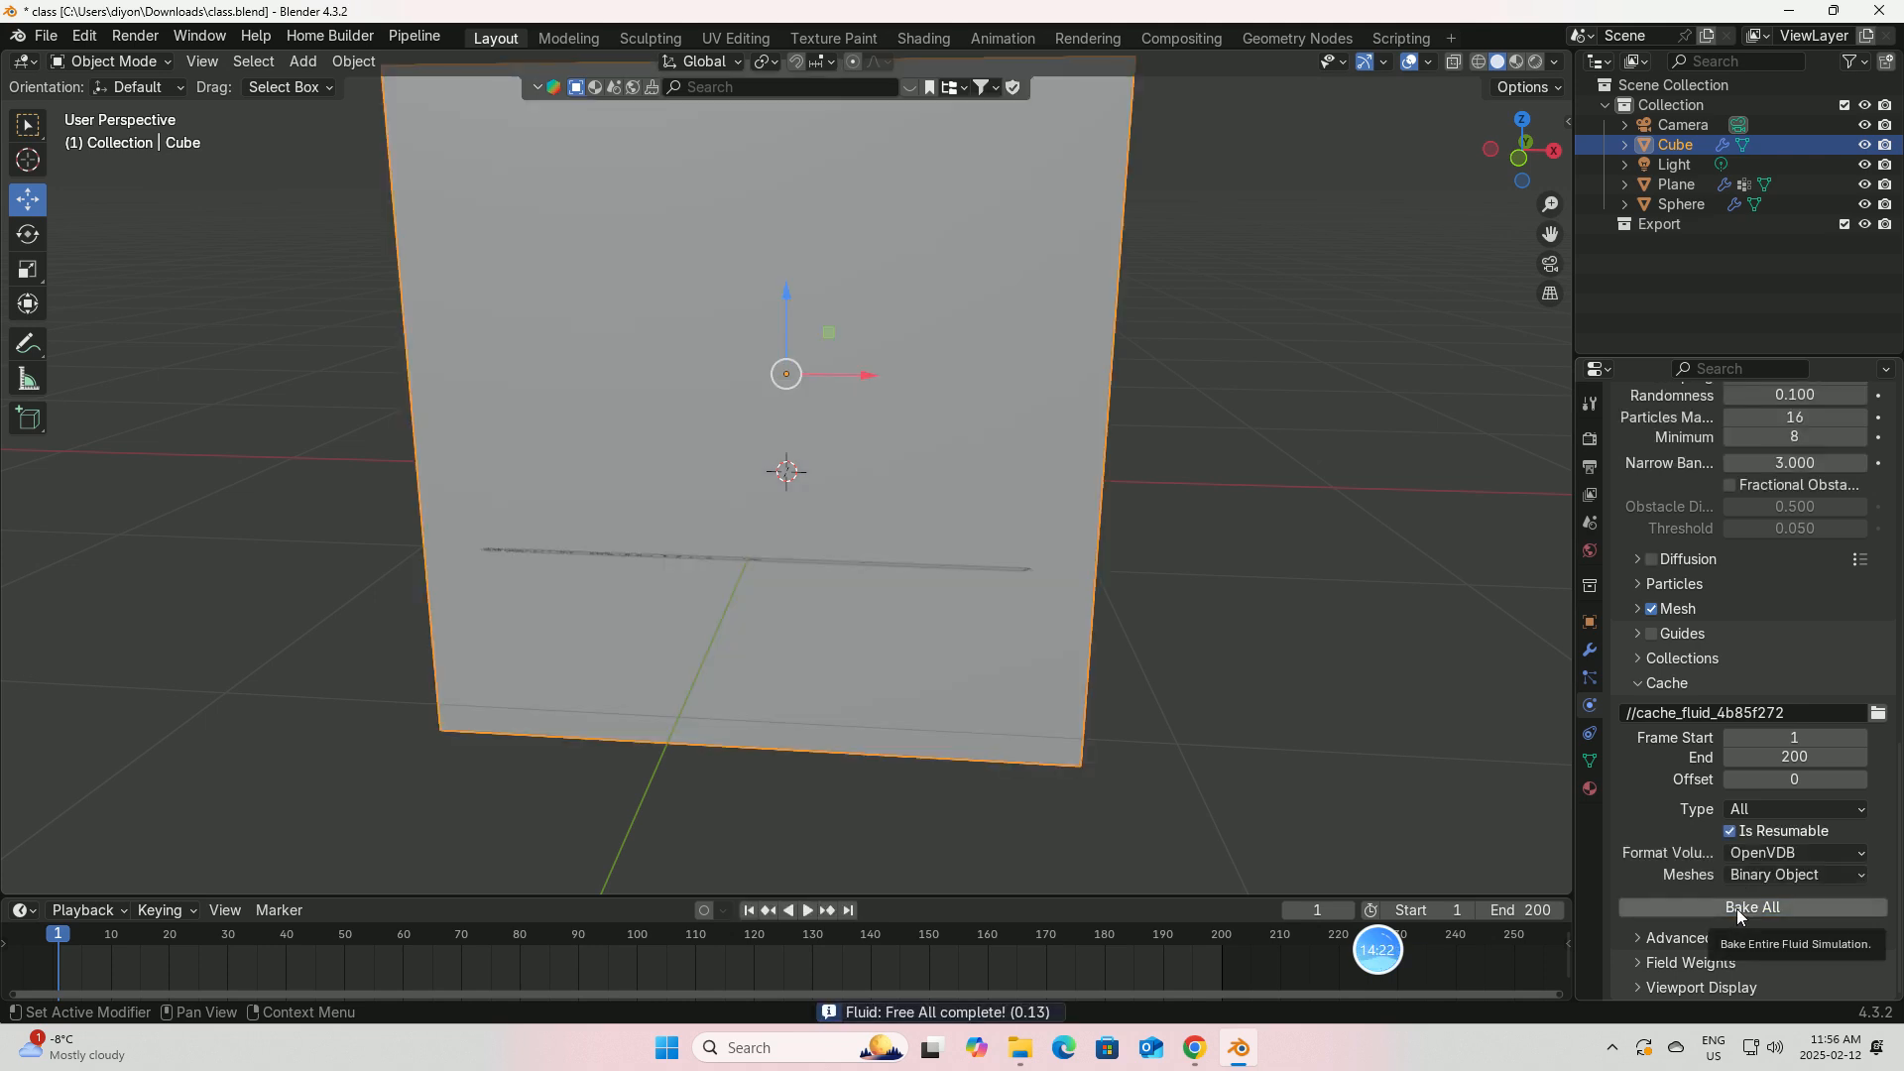
Step: Save the file again and rebake the whole fluid simulation with the thickened cloth
left_click(45, 35)
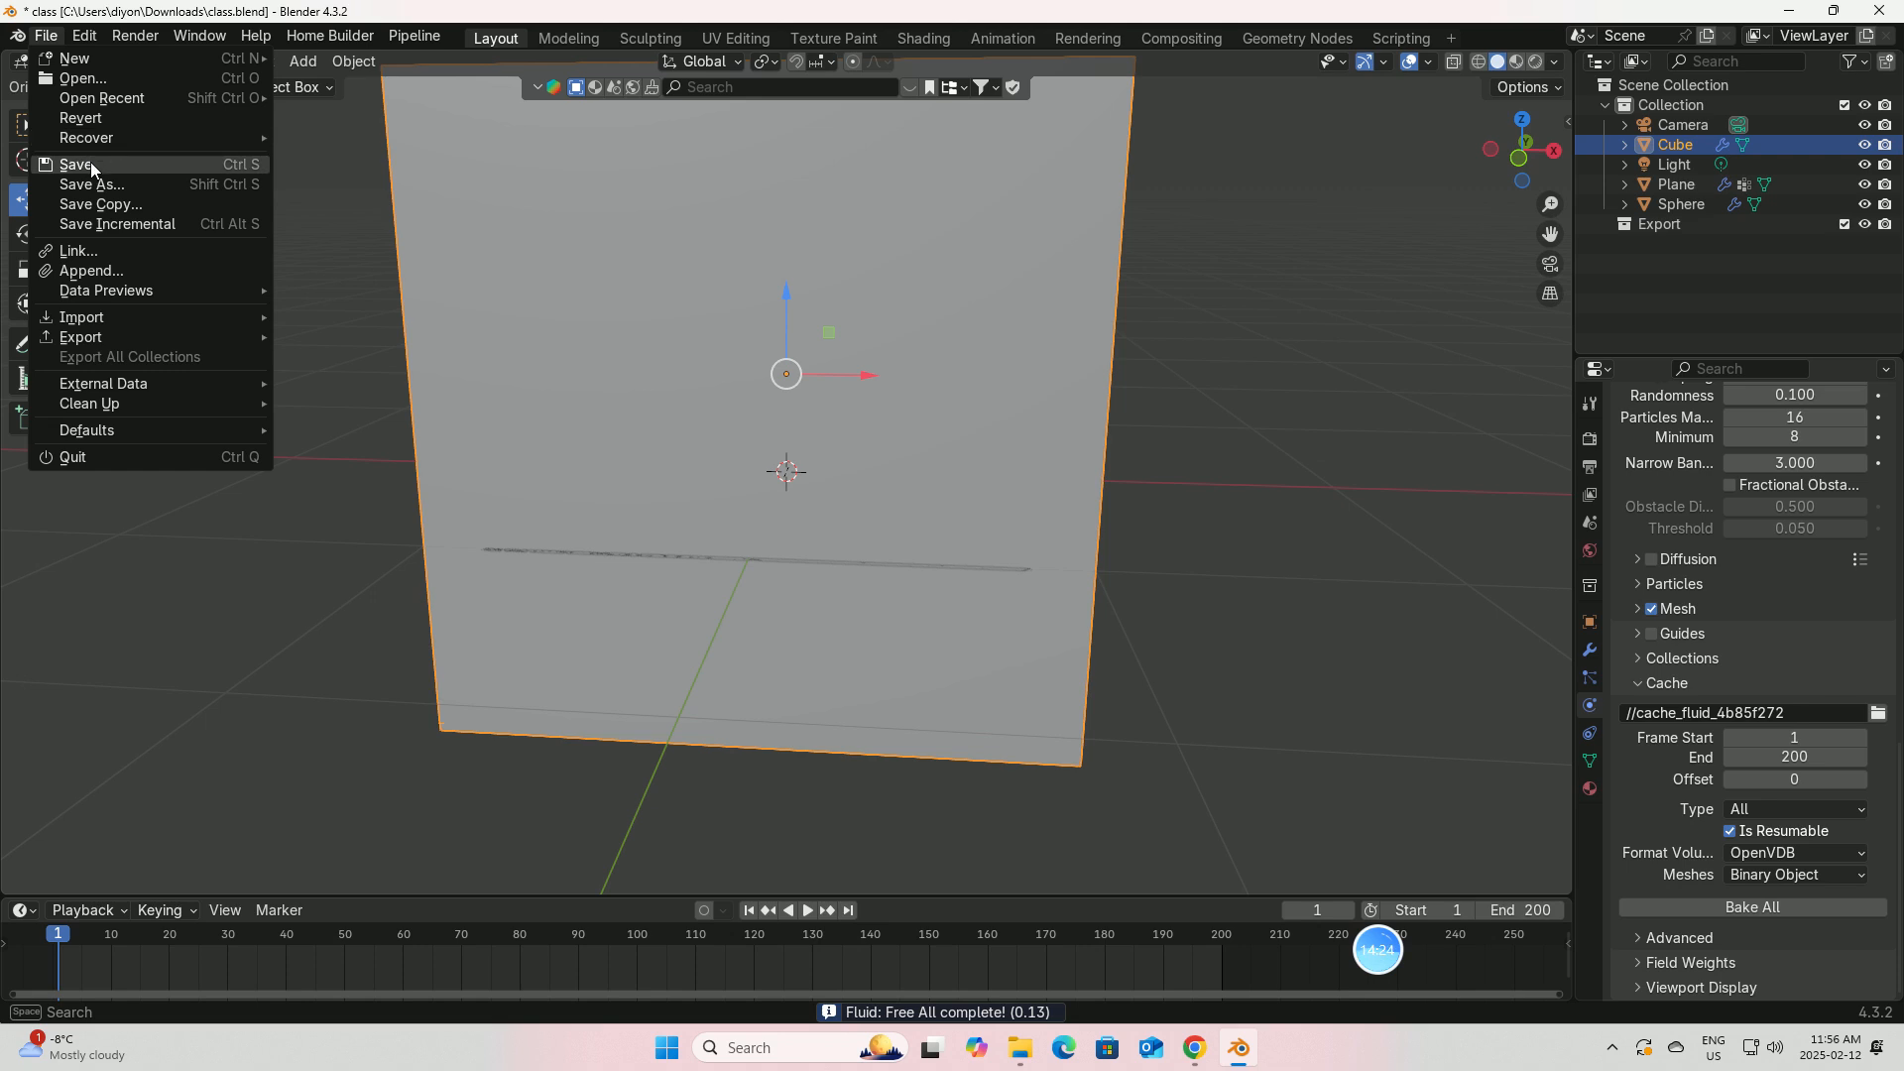
left_click(91, 166)
left_click(1738, 907)
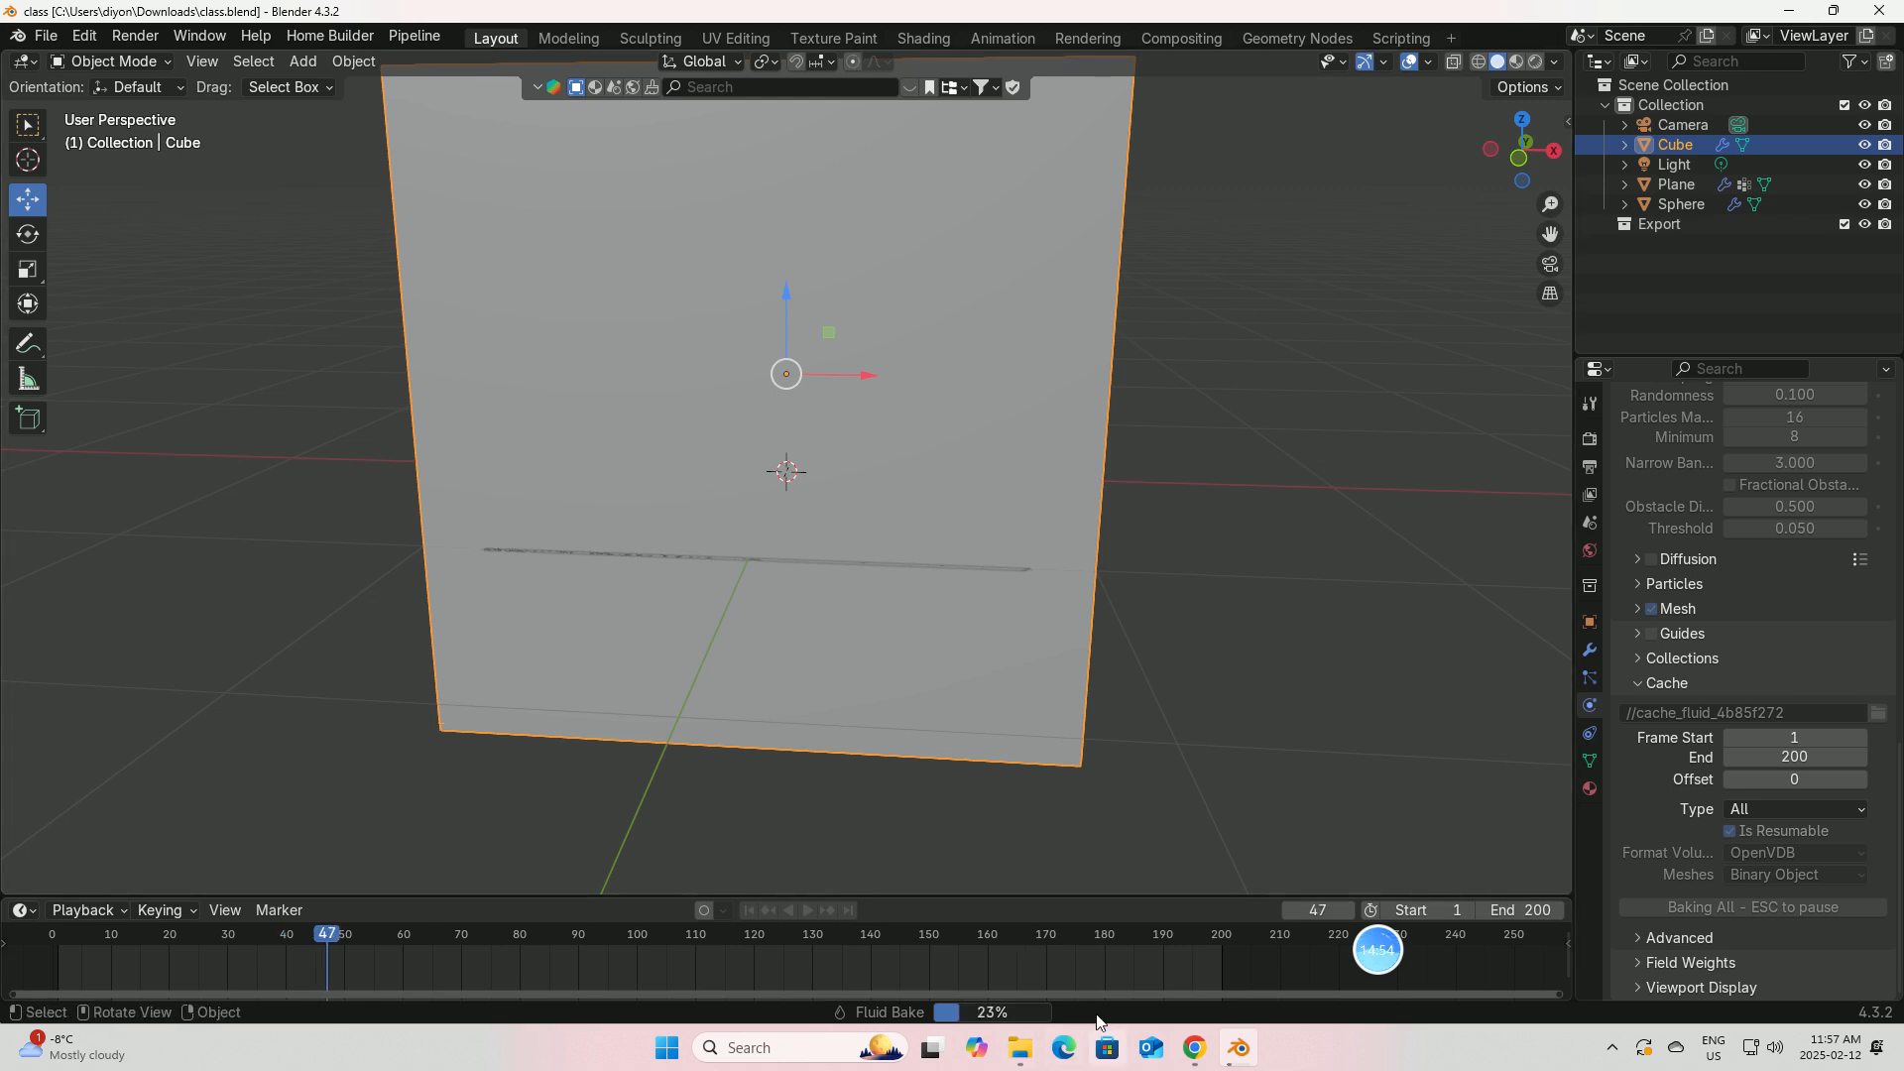
Step: Switch to Chrome, search Google for blenderkit in a new tab, and view the BlenderKit site's intro video in full screen
mouse_move(1195, 1052)
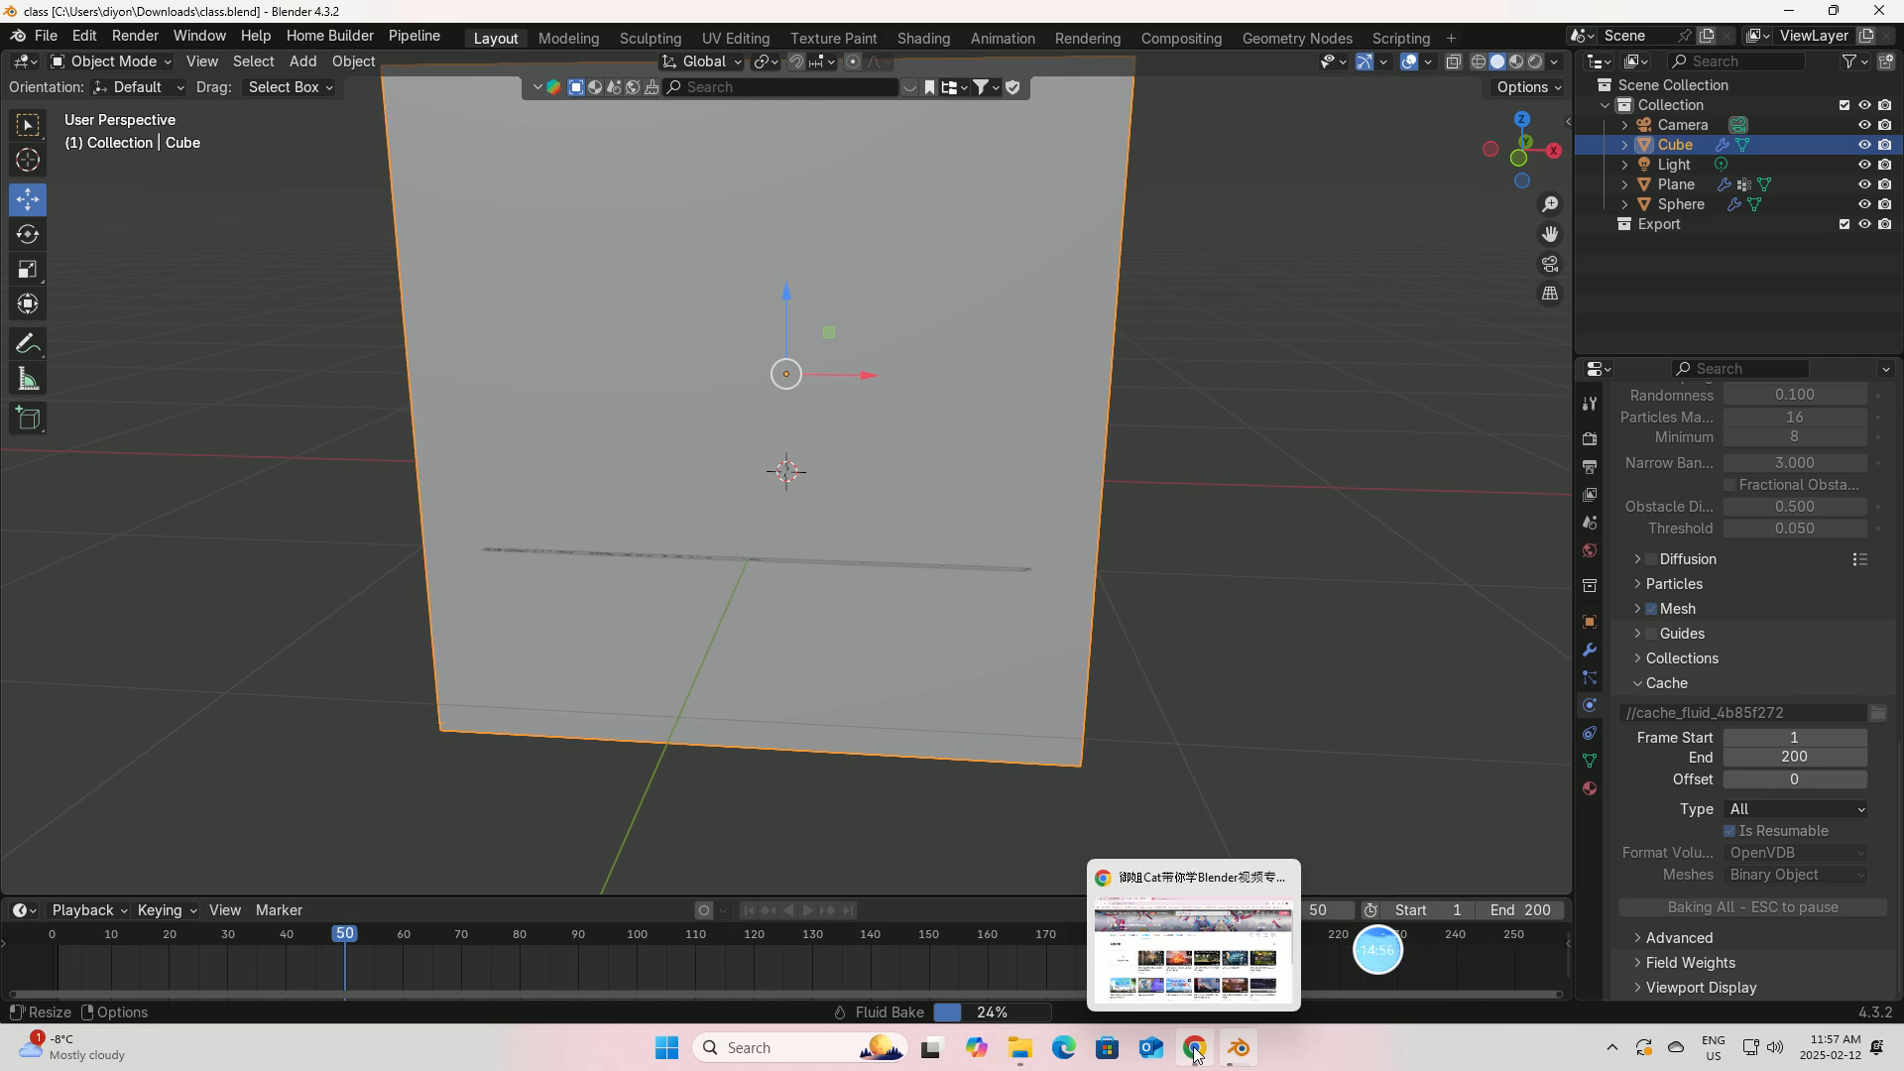
left_click(1195, 1050)
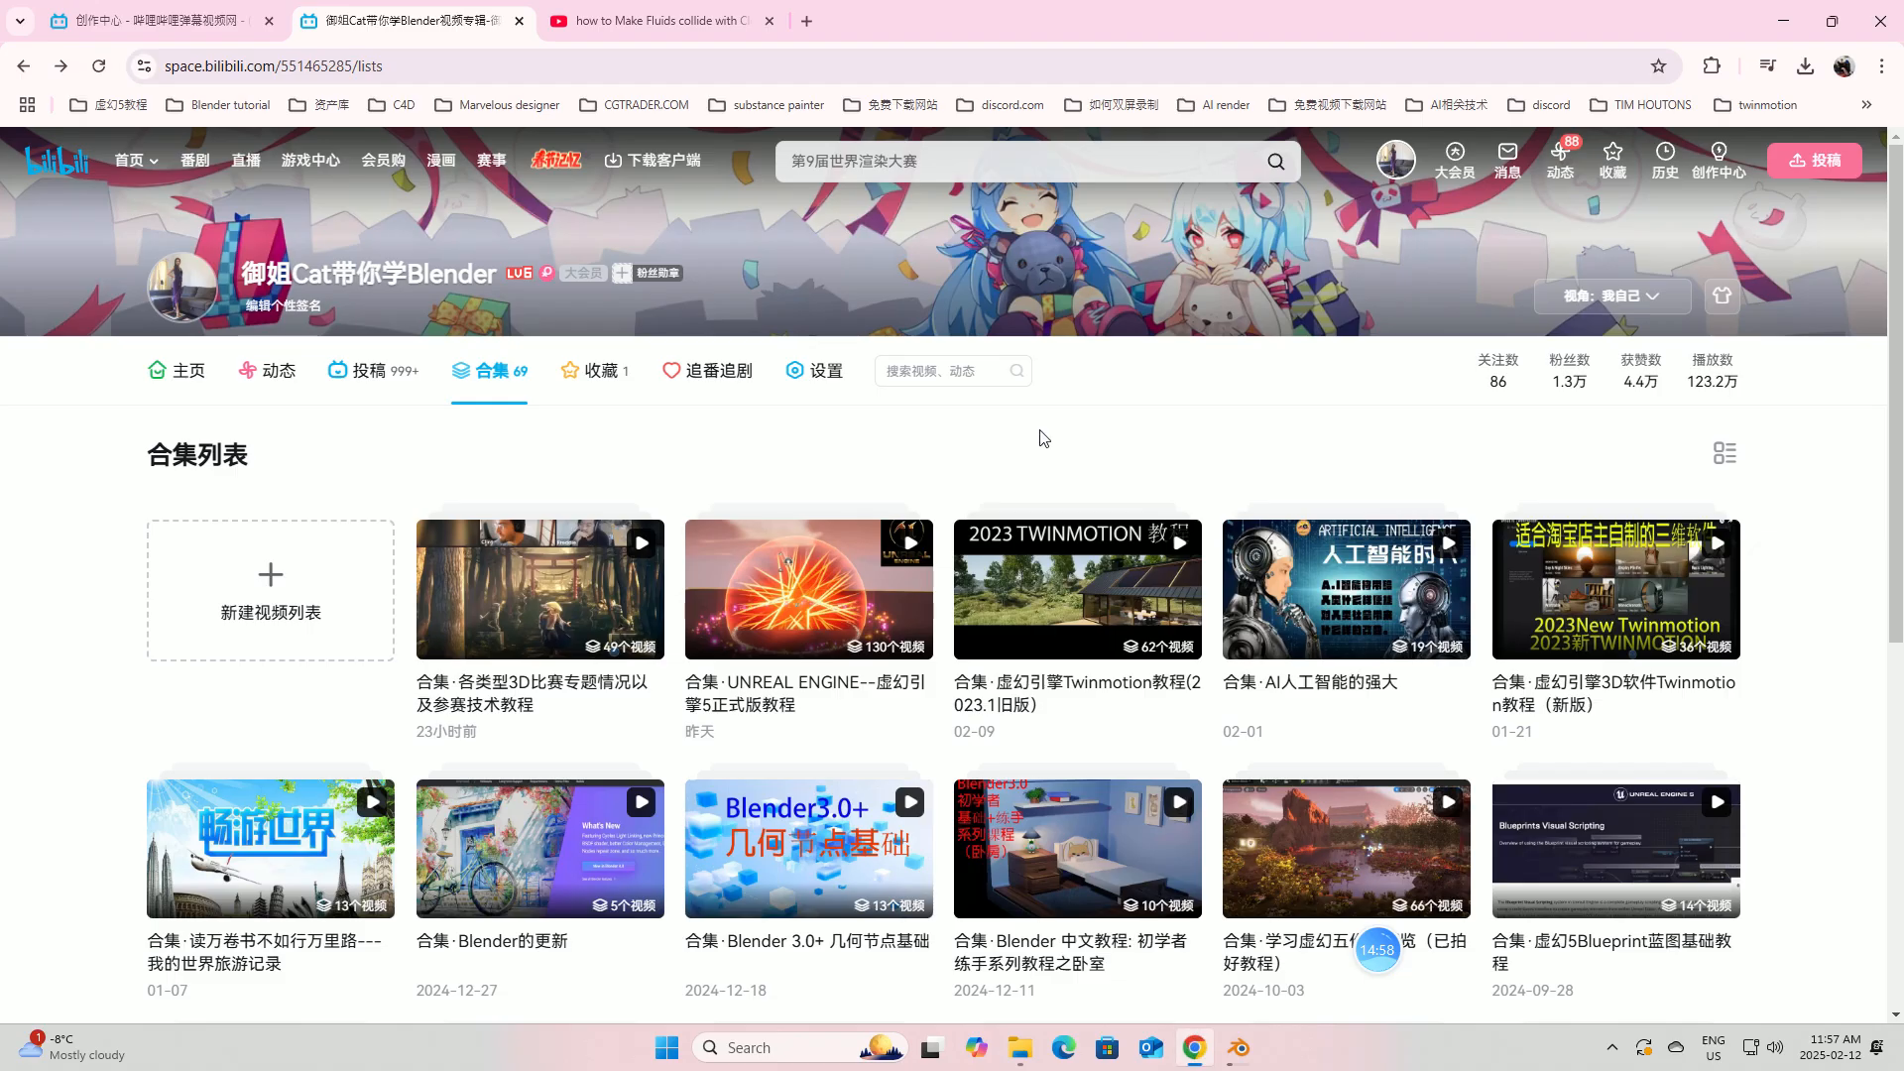
left_click(809, 21)
left_click(707, 432)
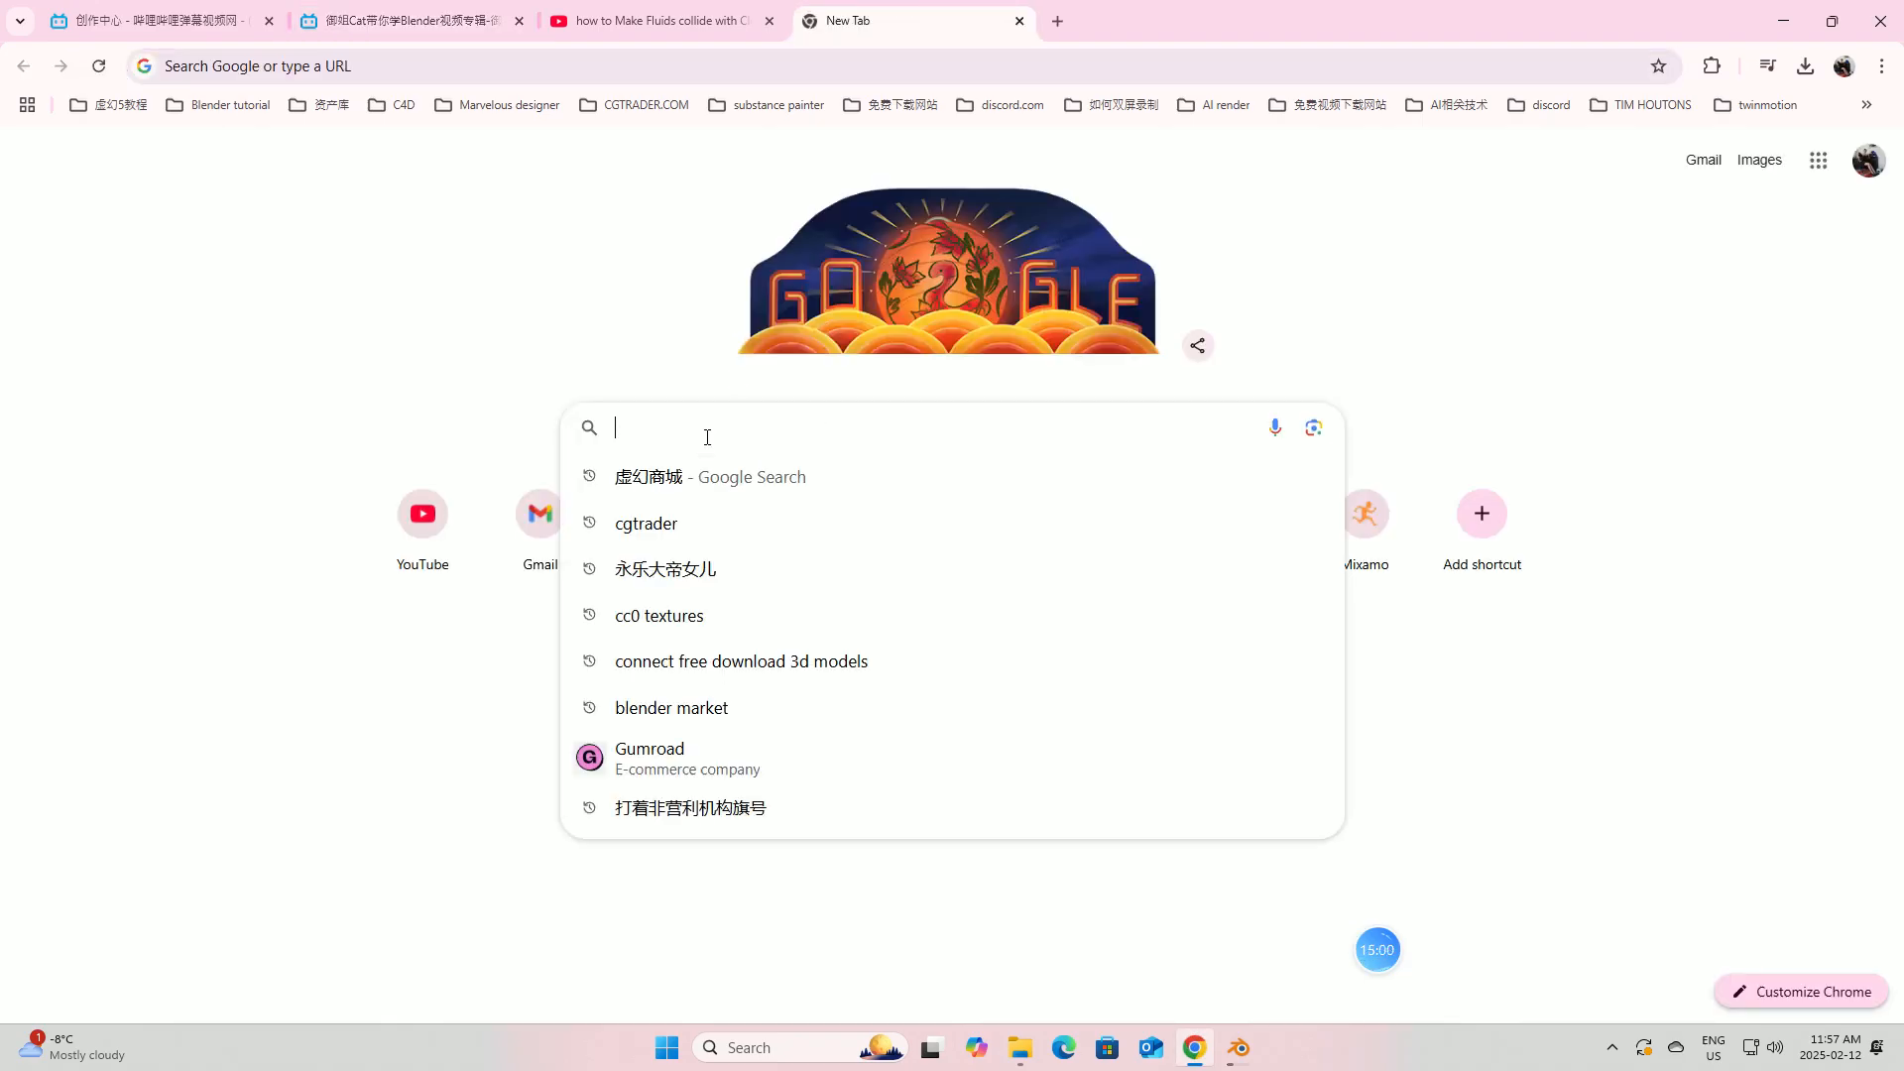
type("blener")
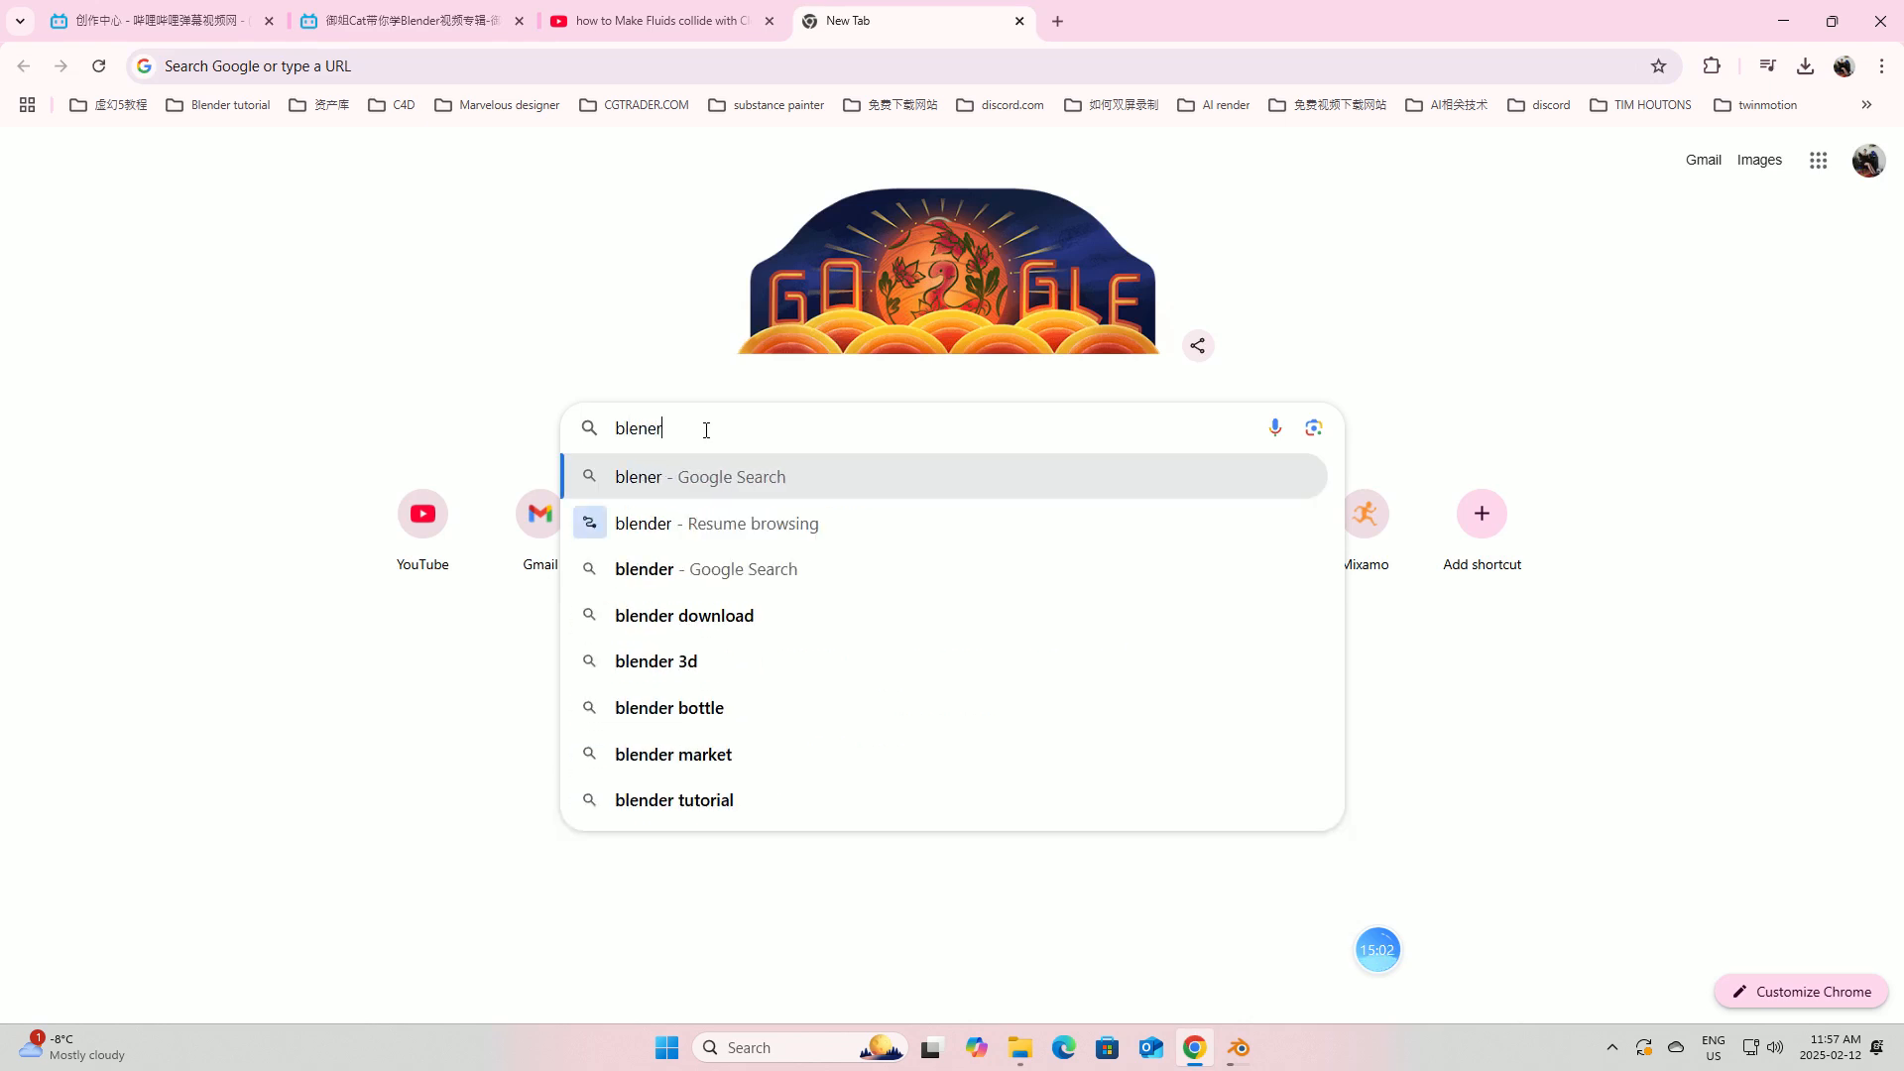
key("BackSpace")
key("BackSpace")
type("derki")
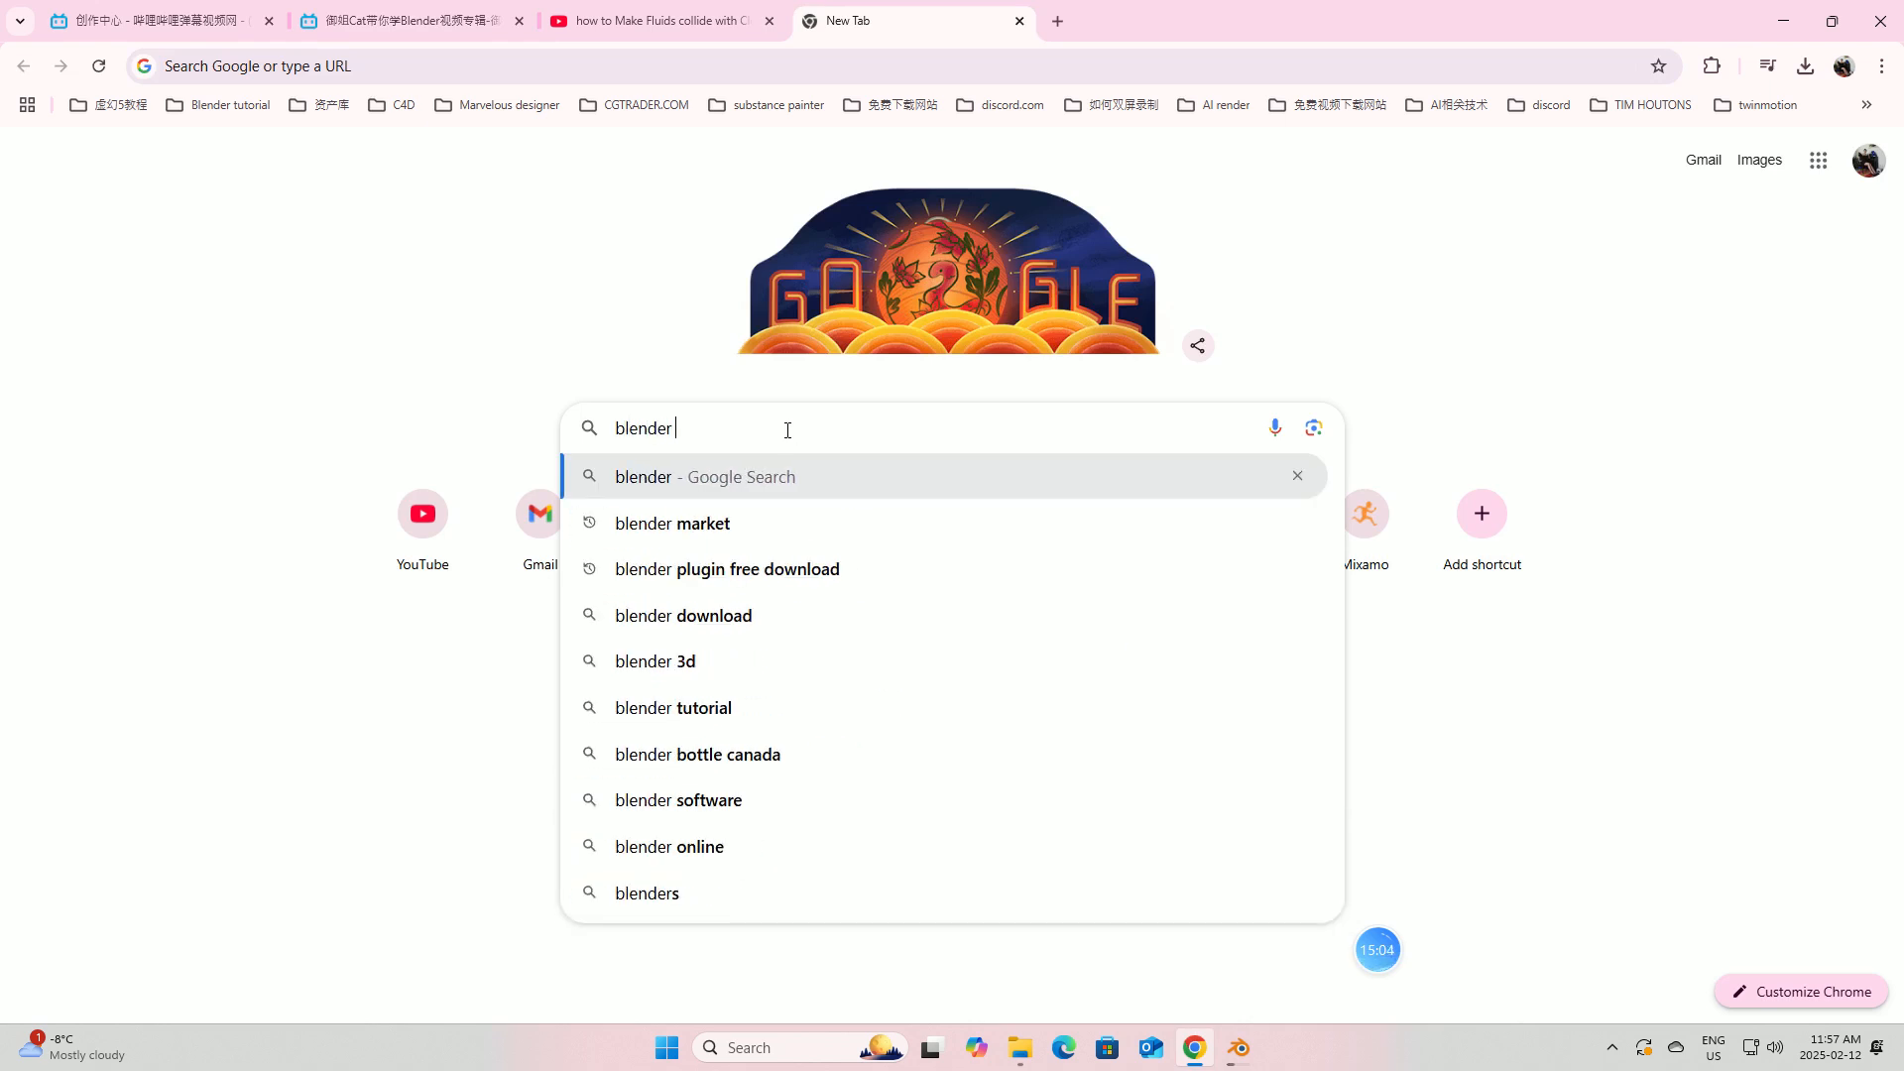
type("t")
key("Return")
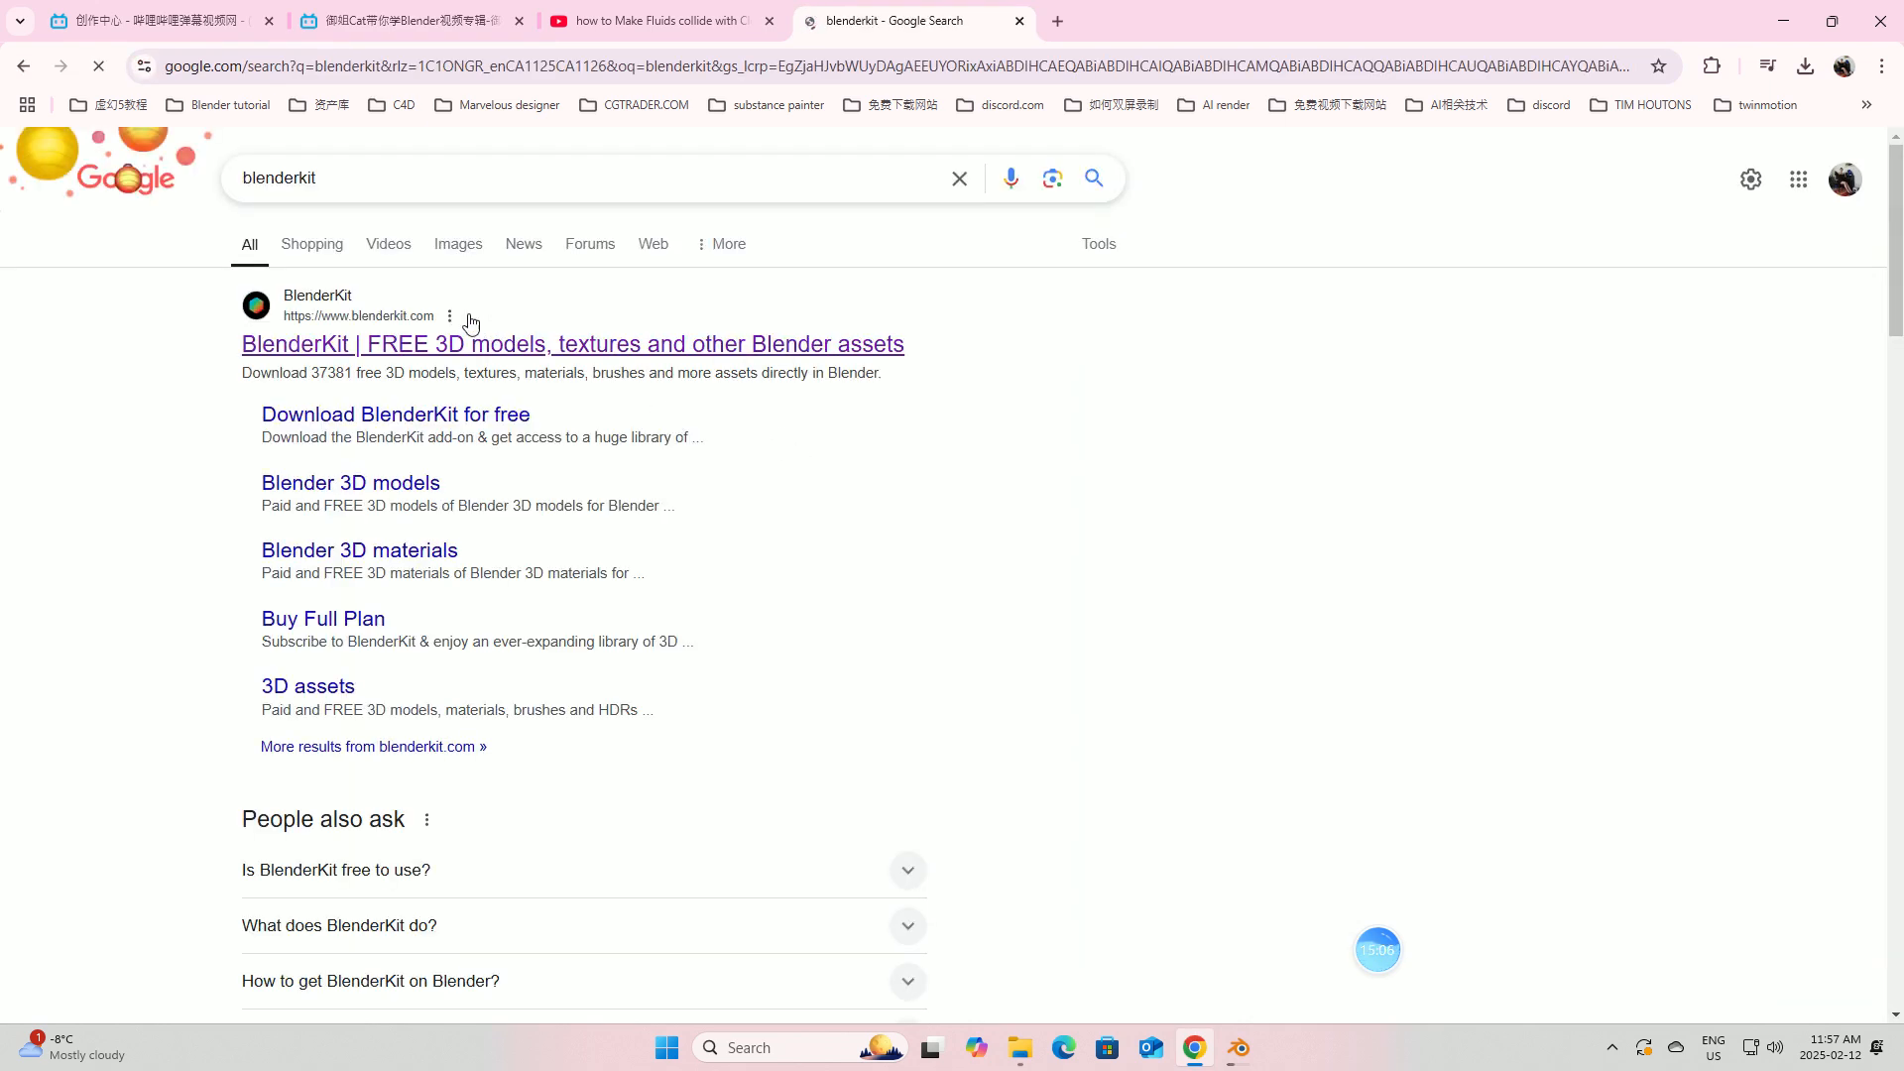
left_click(421, 344)
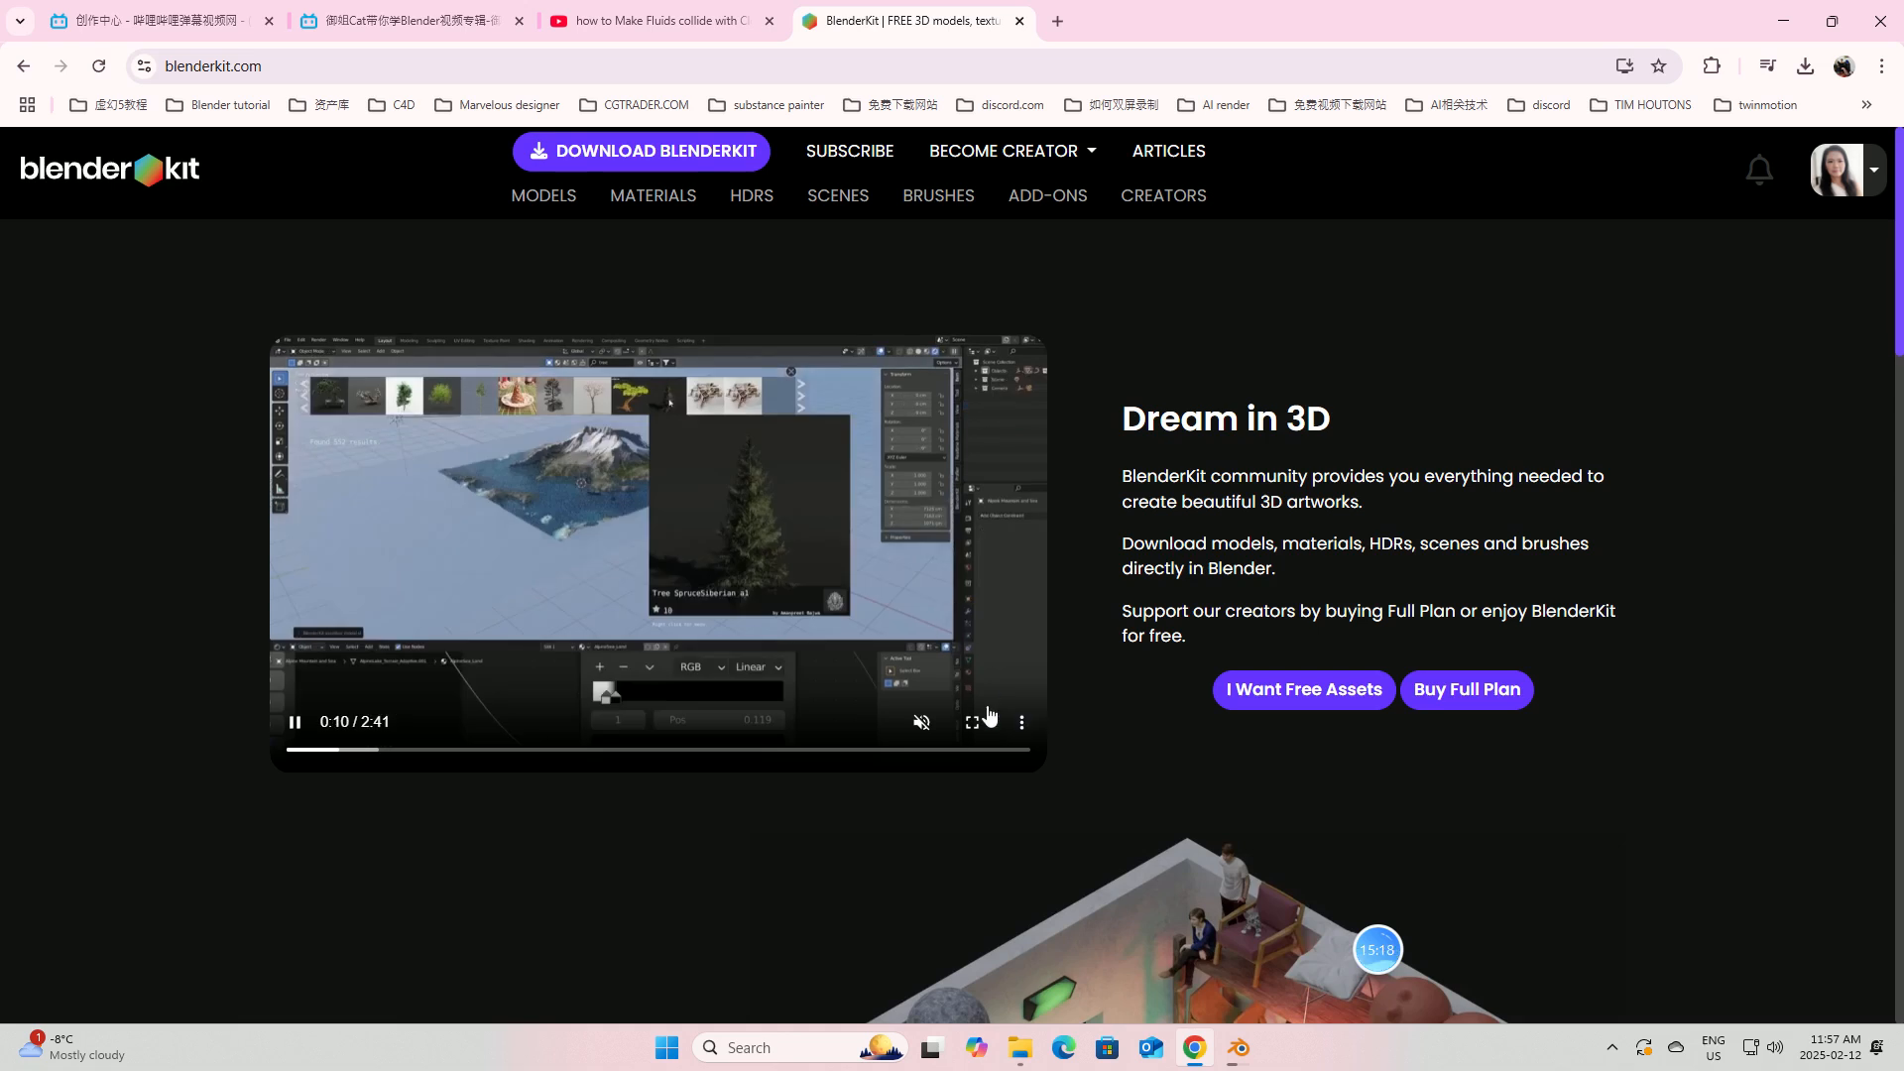
left_click(972, 722)
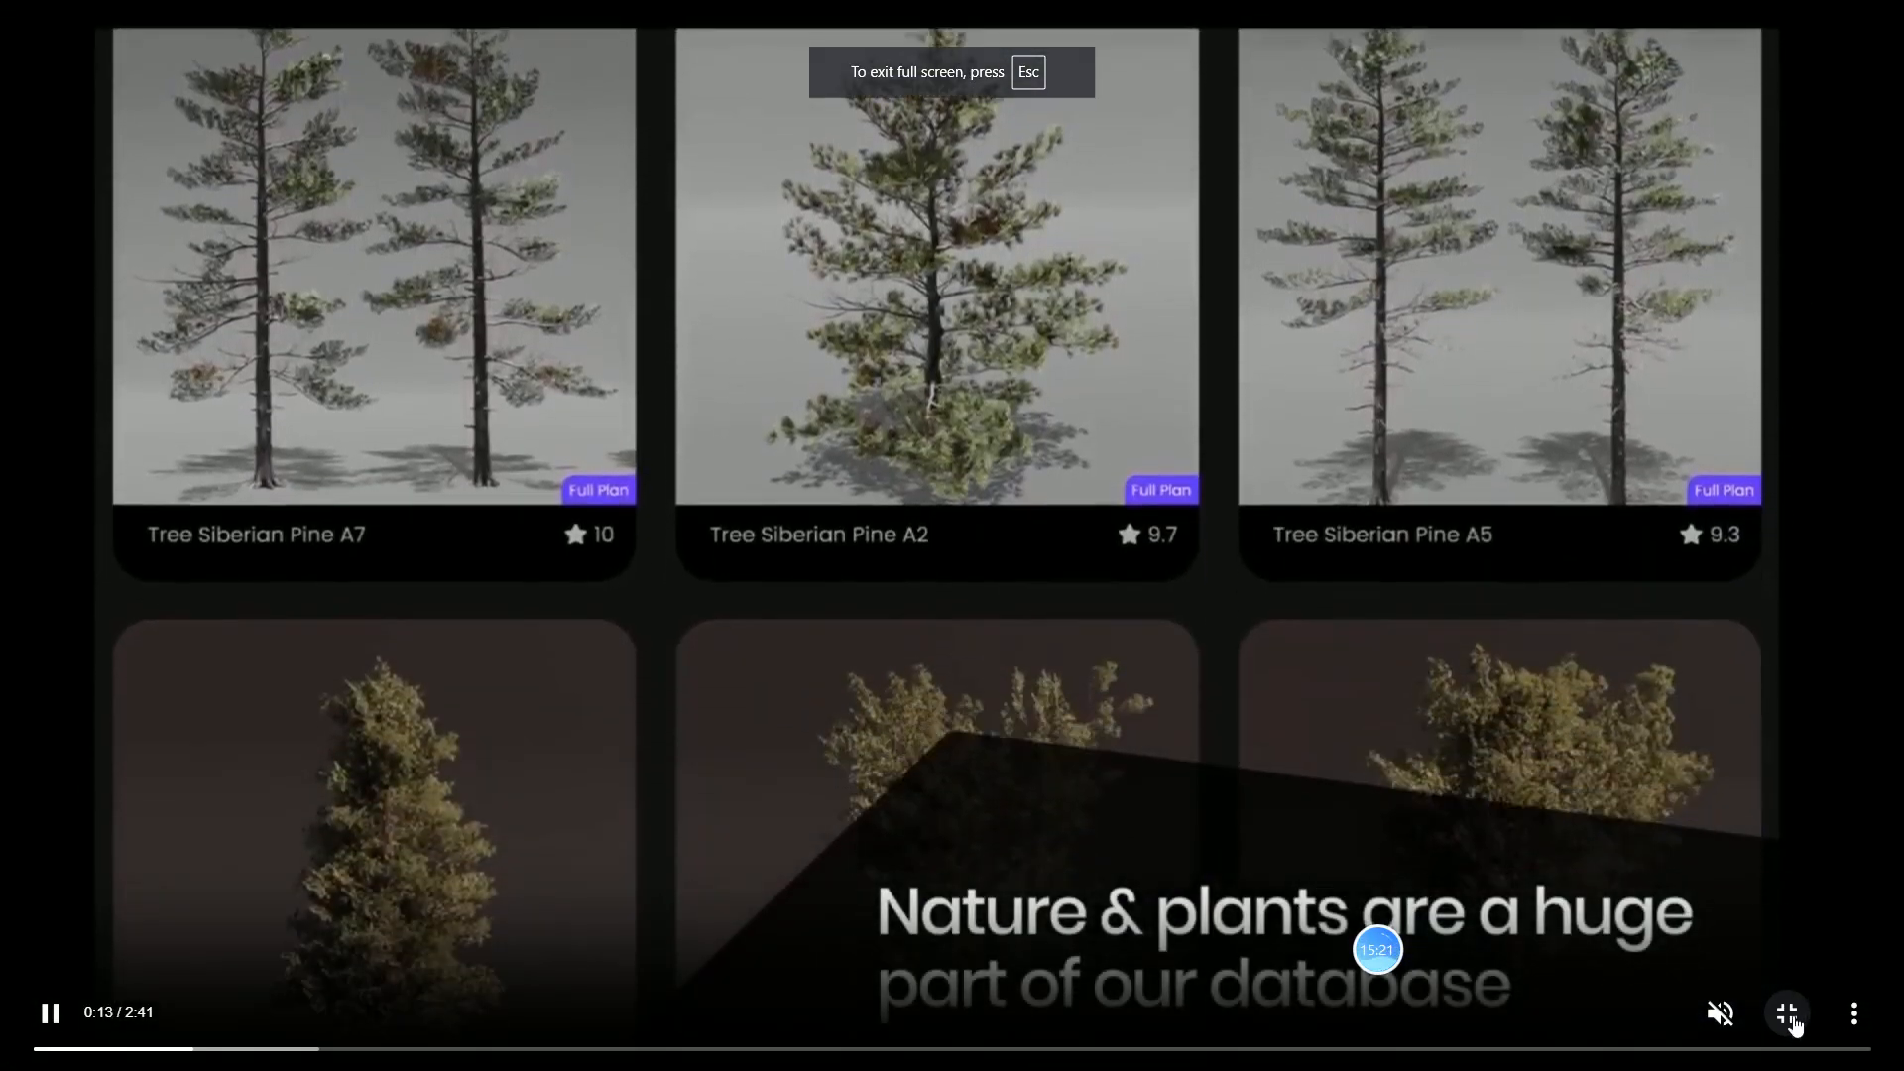
left_click(1788, 1013)
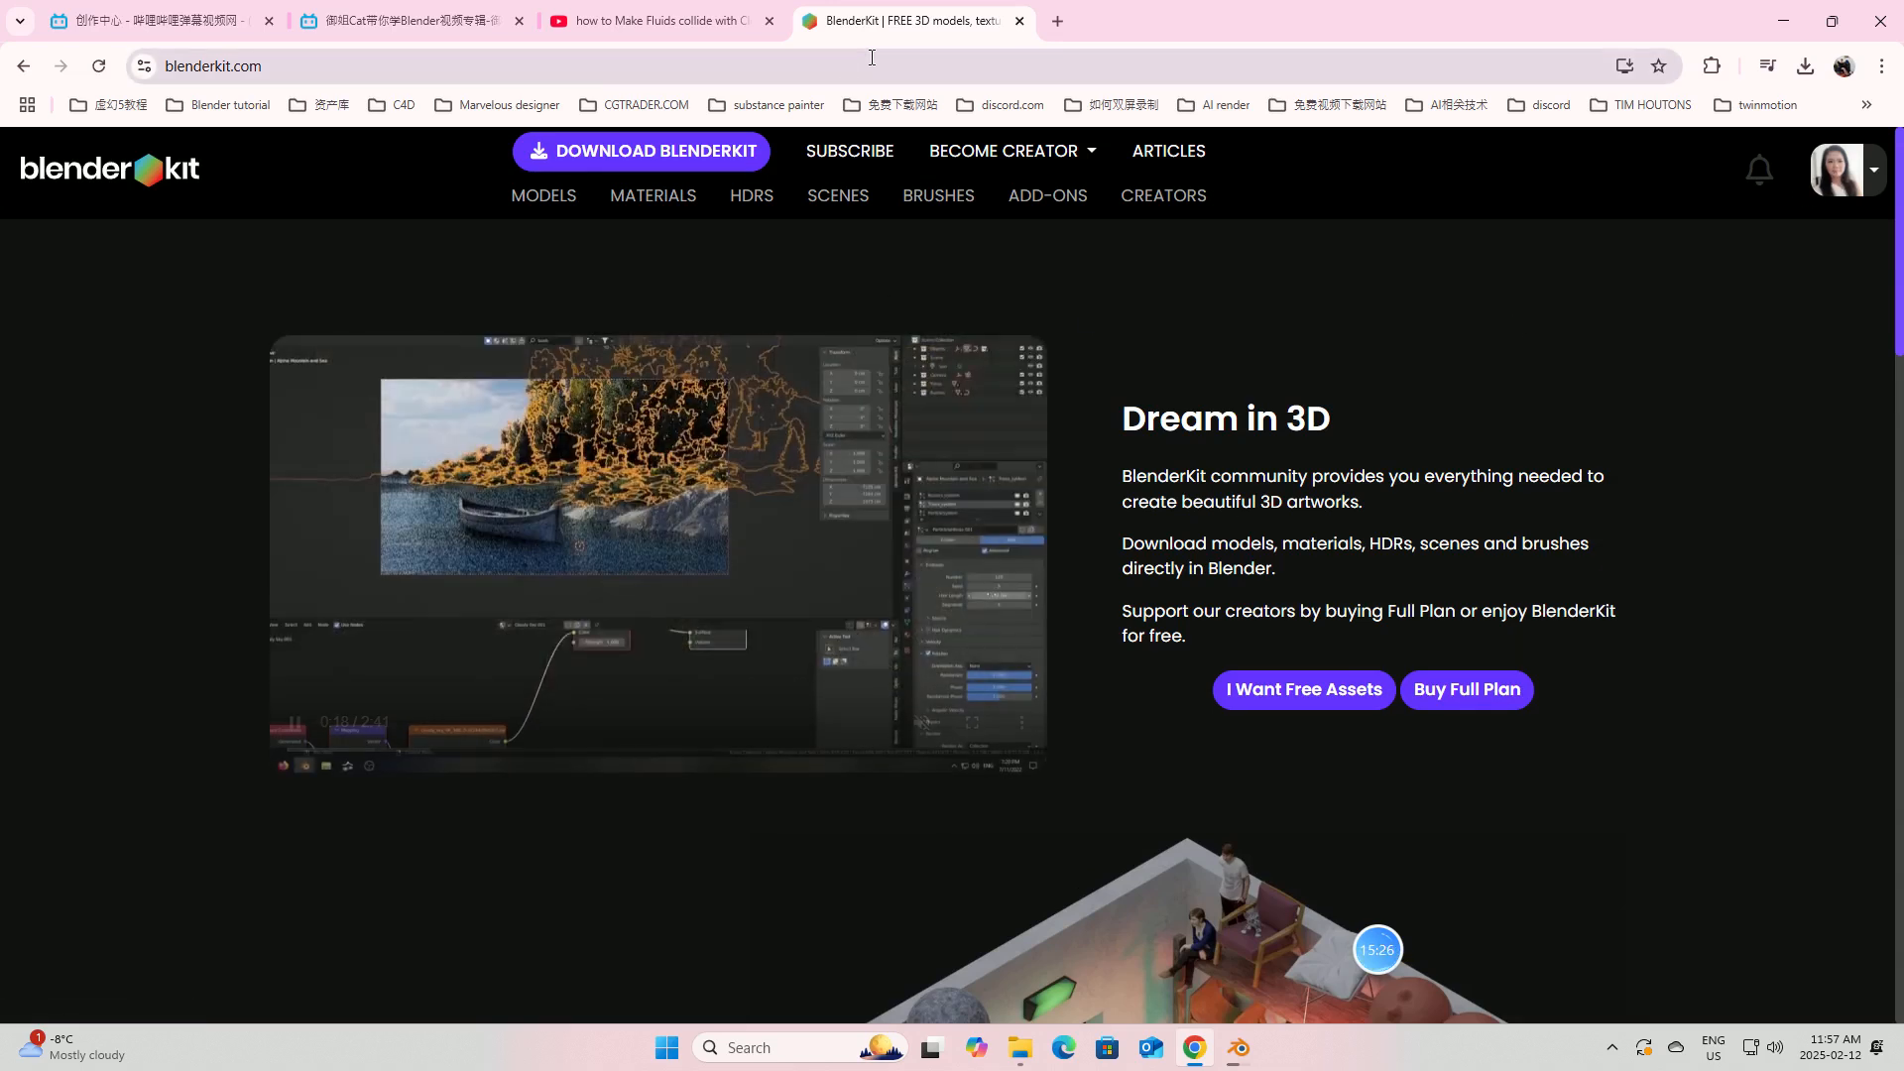
Step: Search for cc0 textures in another new tab and open the CC0 Public Domain Textures site
left_click(1059, 21)
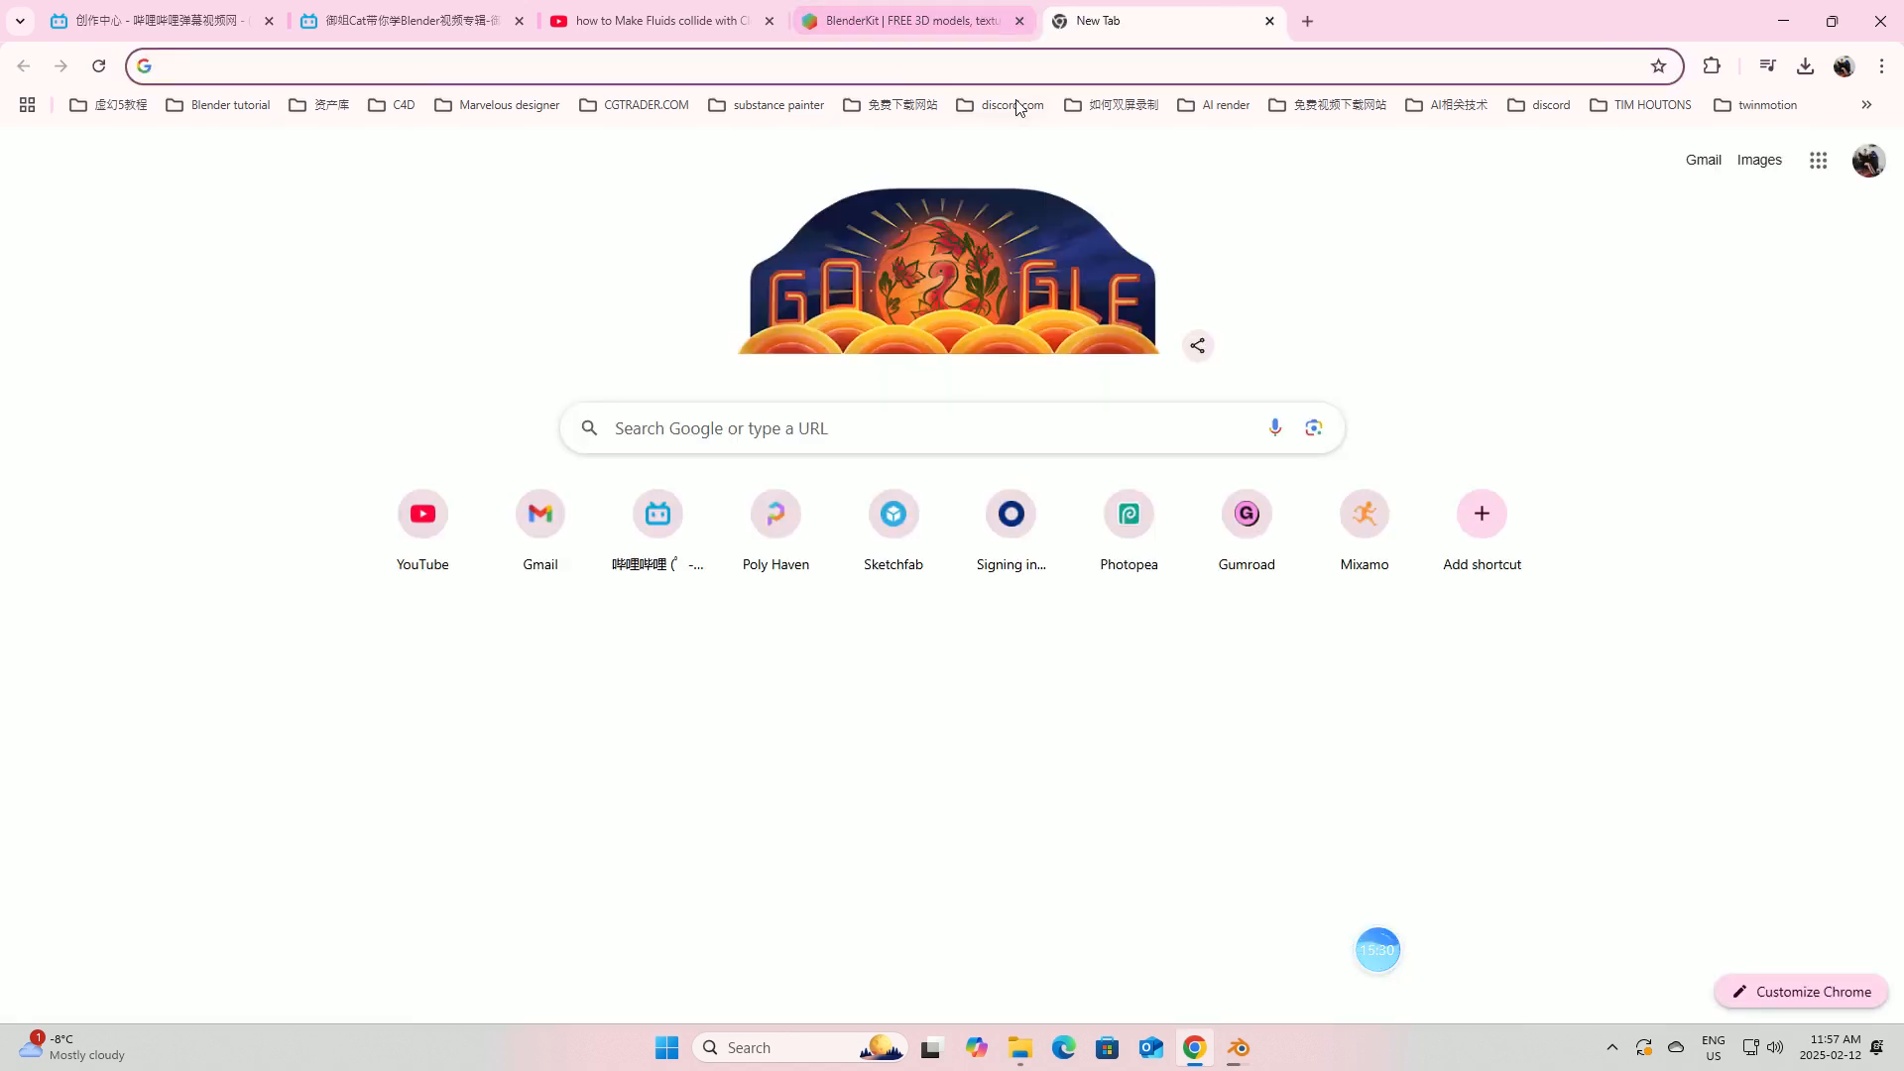
type("cc")
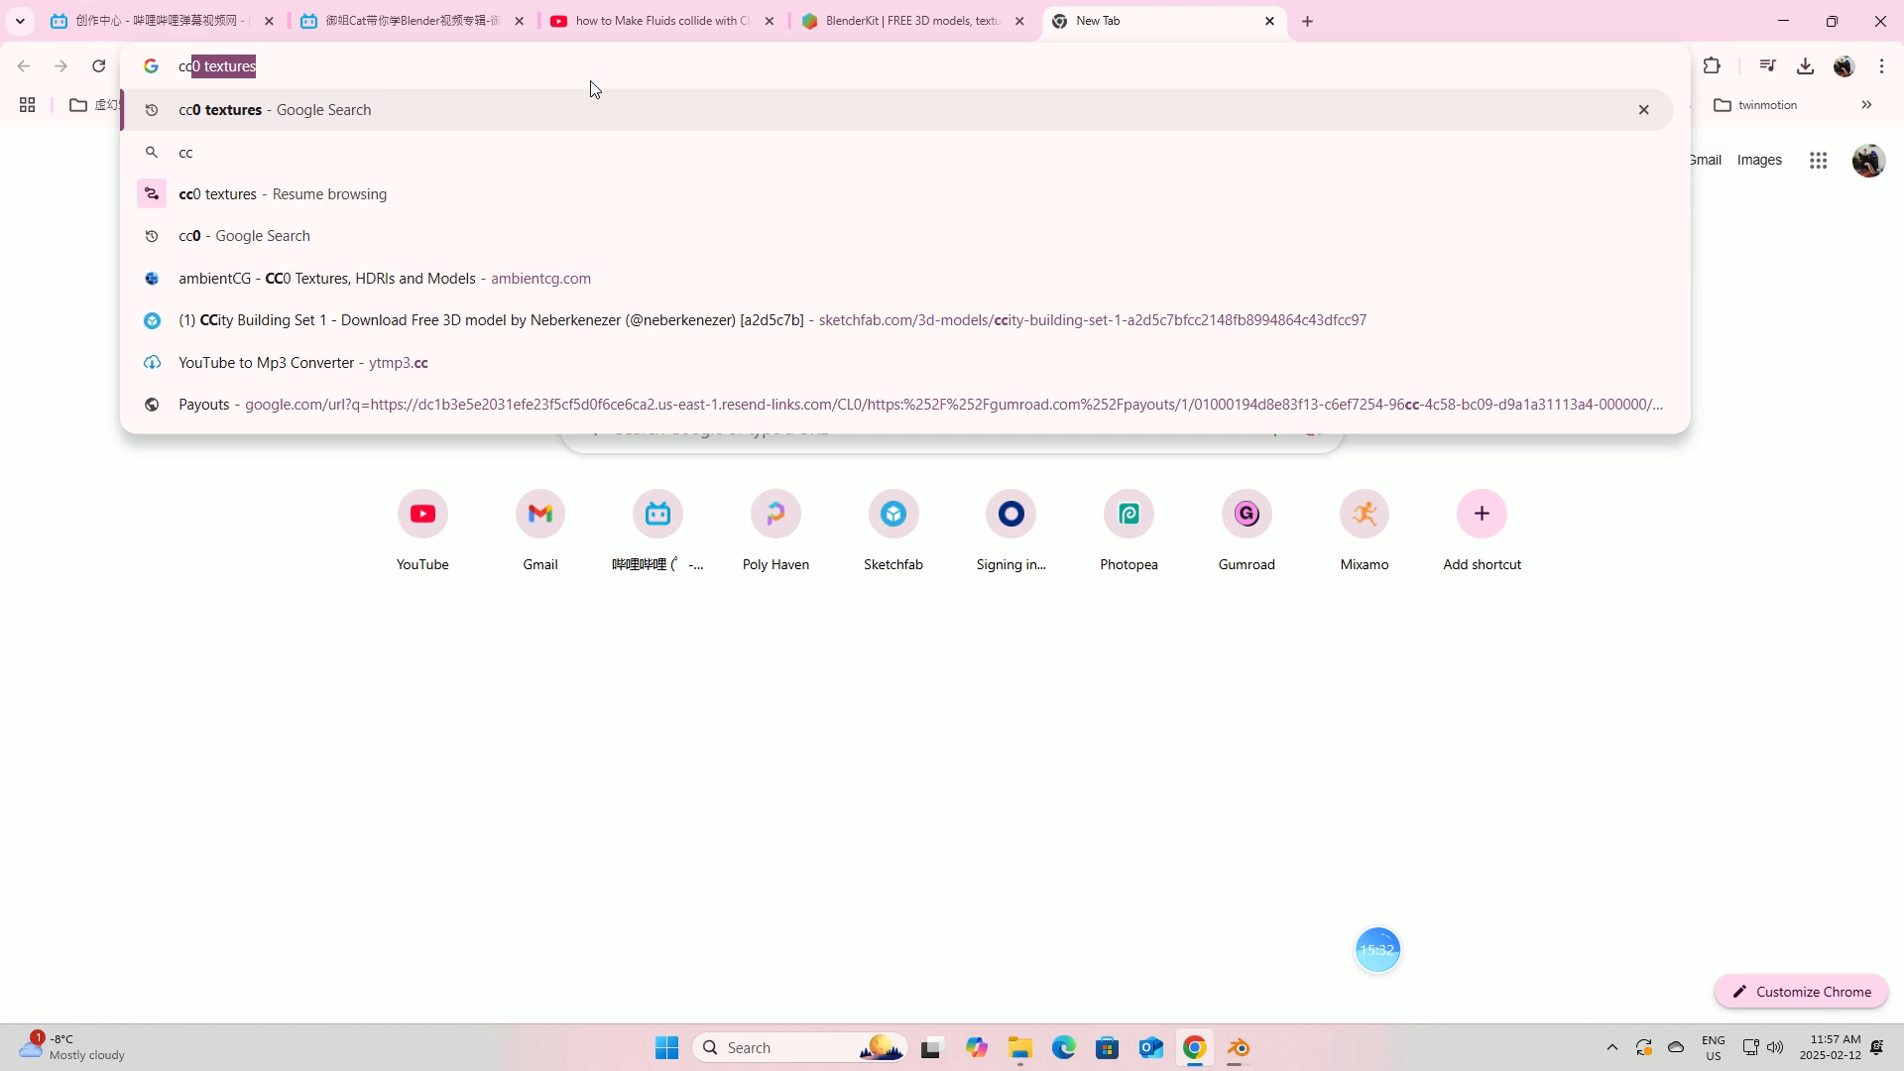
type("0")
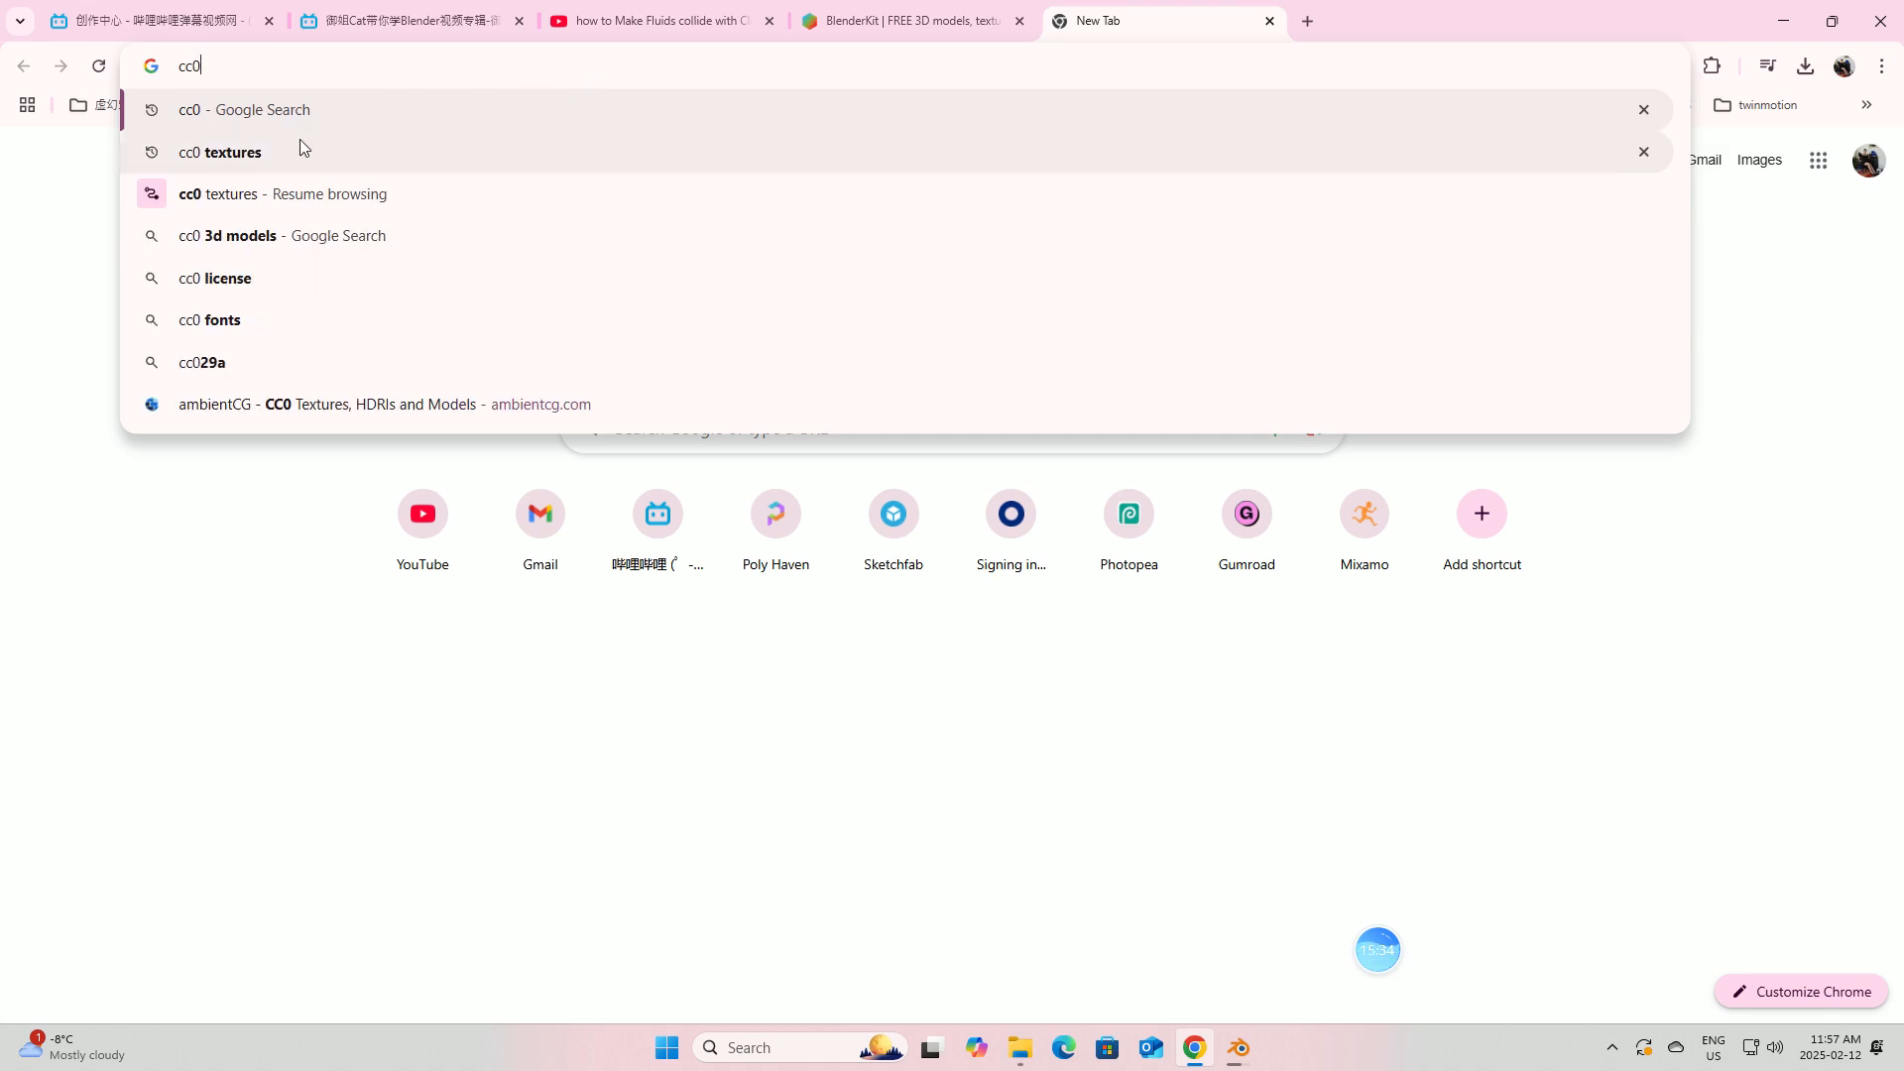
left_click(358, 149)
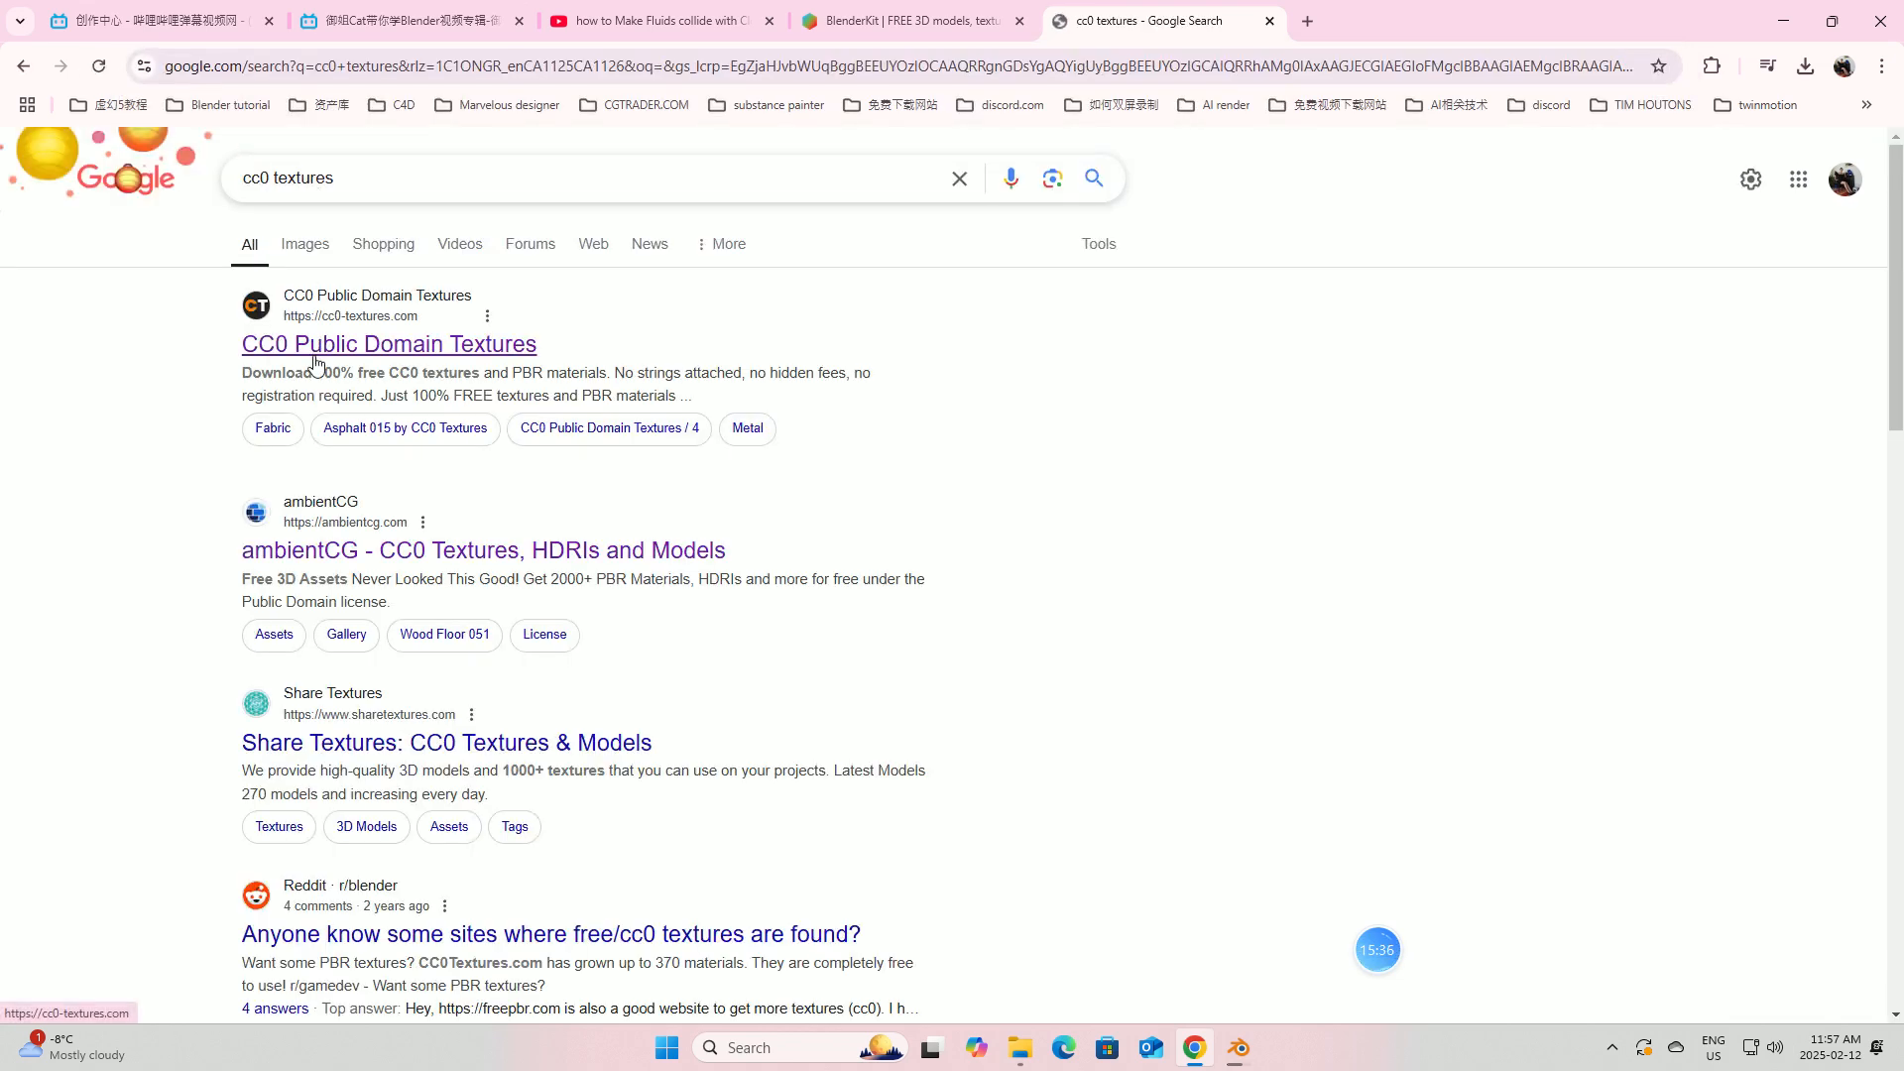
left_click(316, 357)
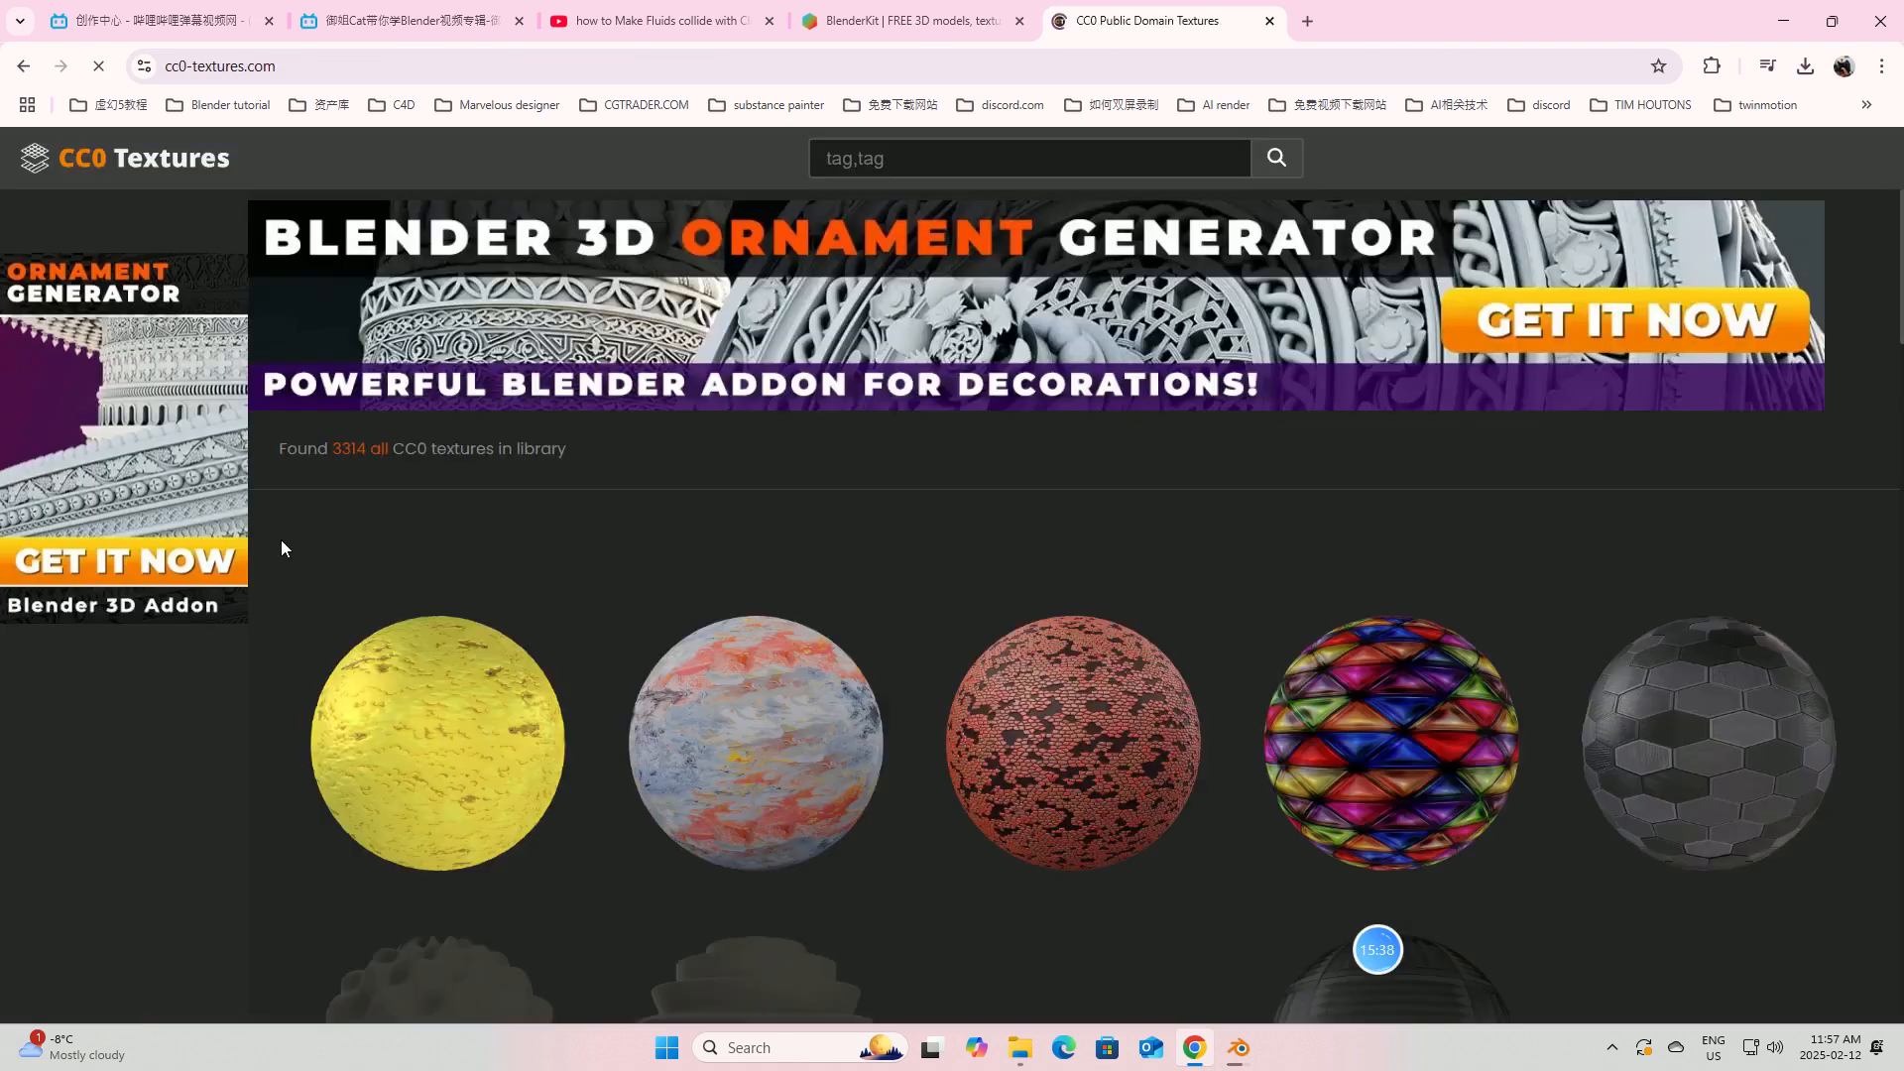
Step: Go back and open ambientCG, search it for water, and view the Day Environment HDRI 064 asset
left_click(24, 70)
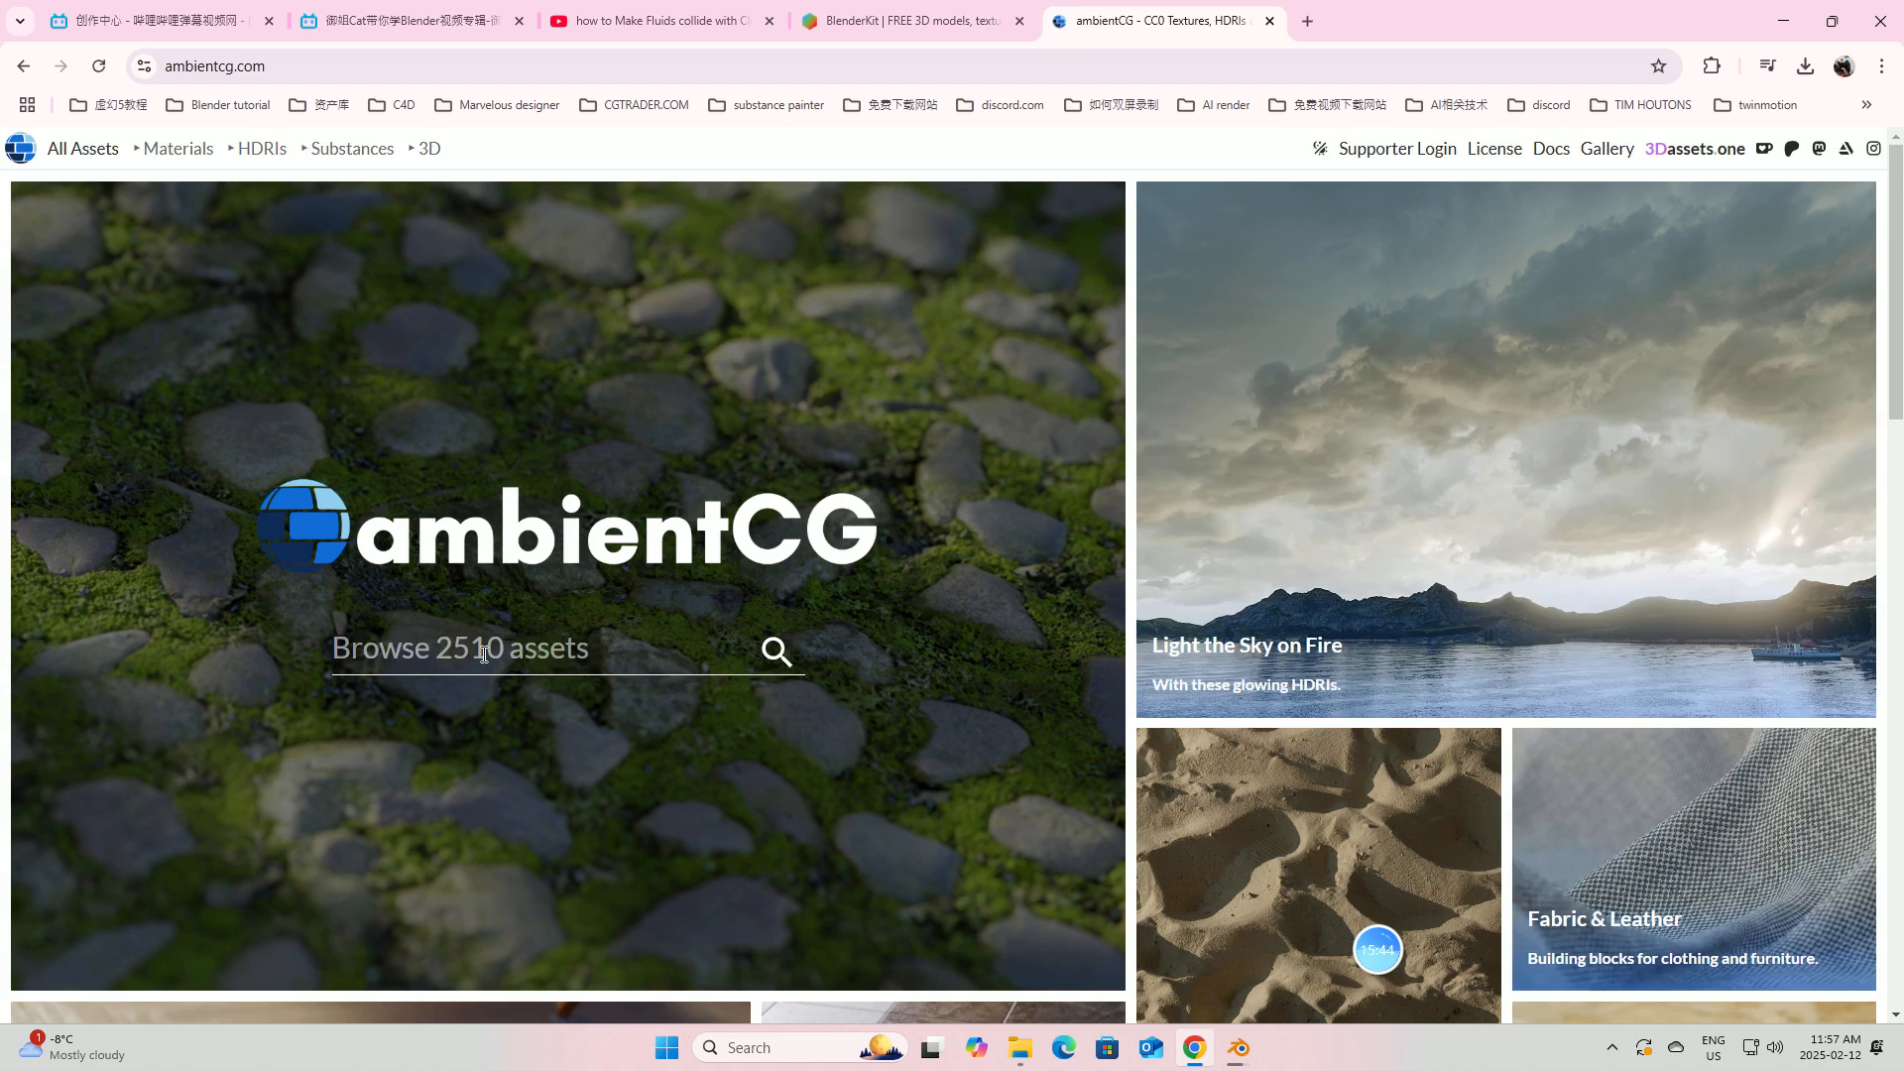
left_click(394, 657)
type("water")
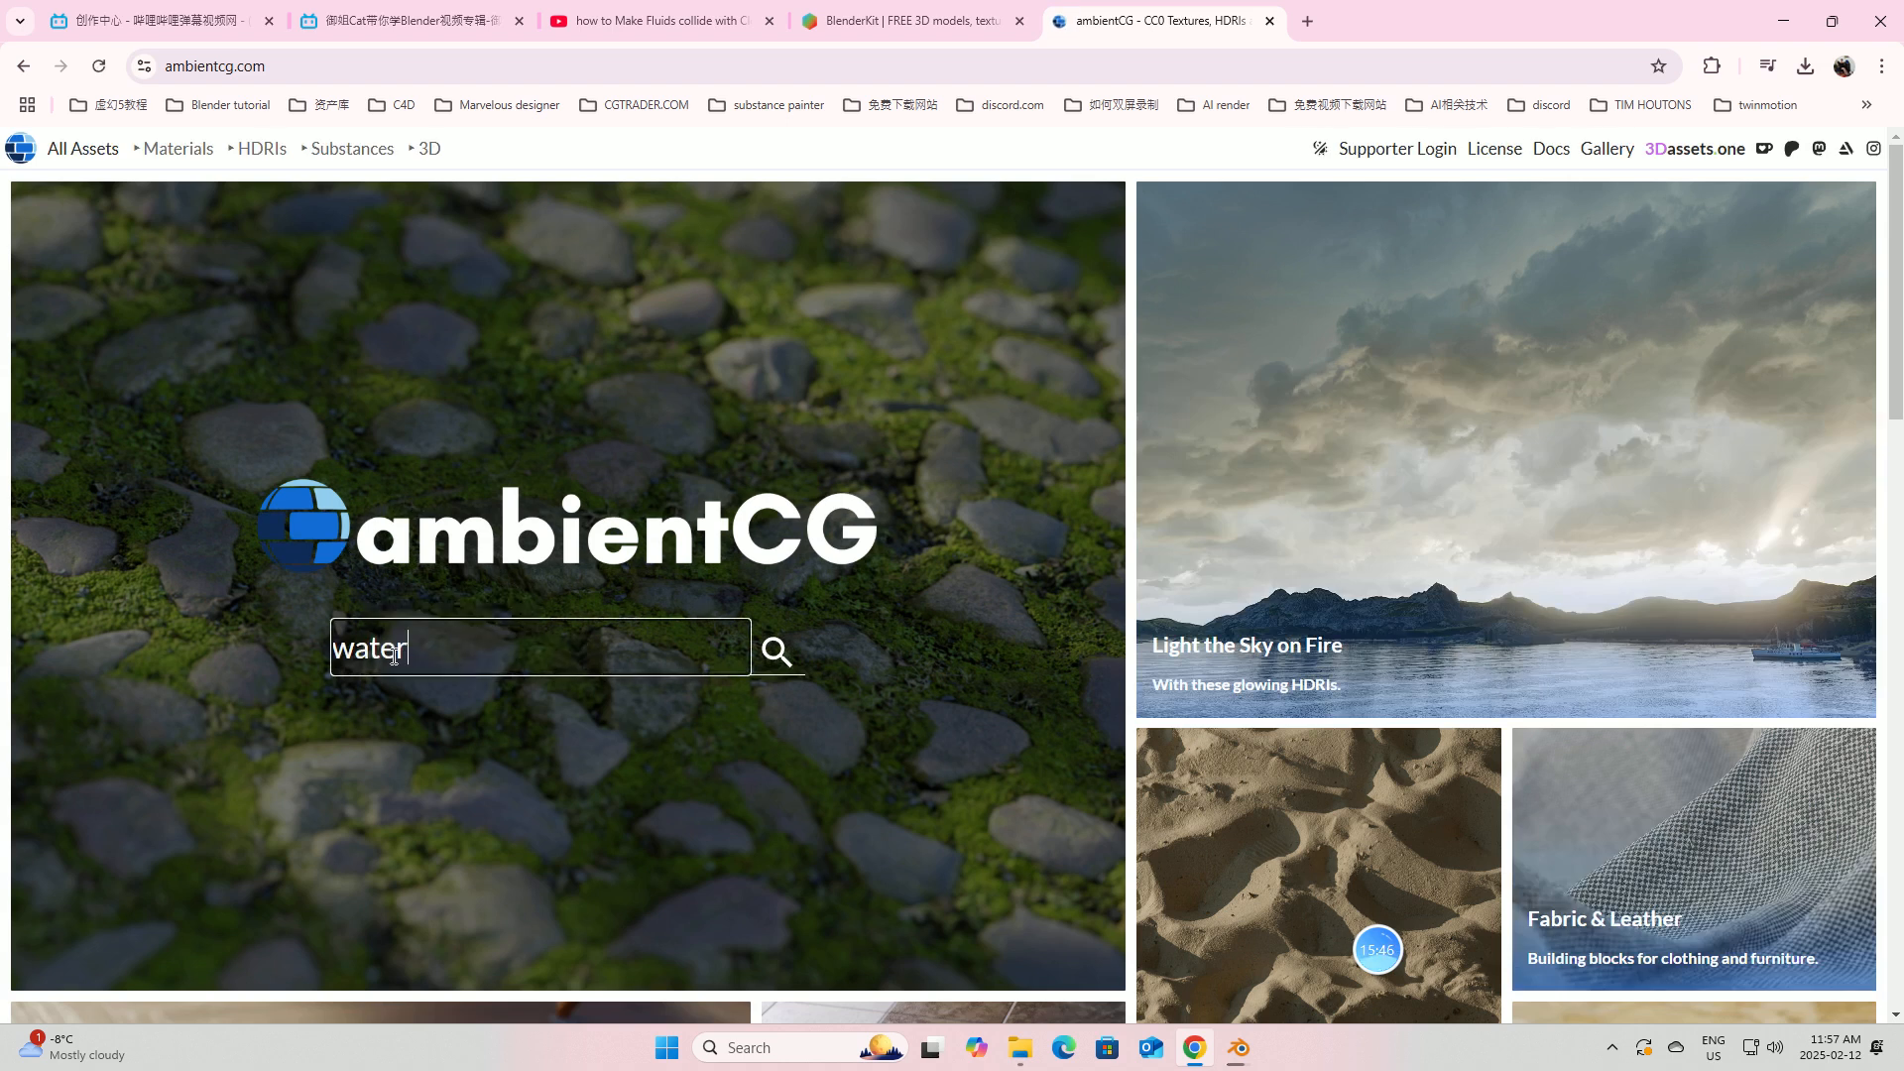
key("Return")
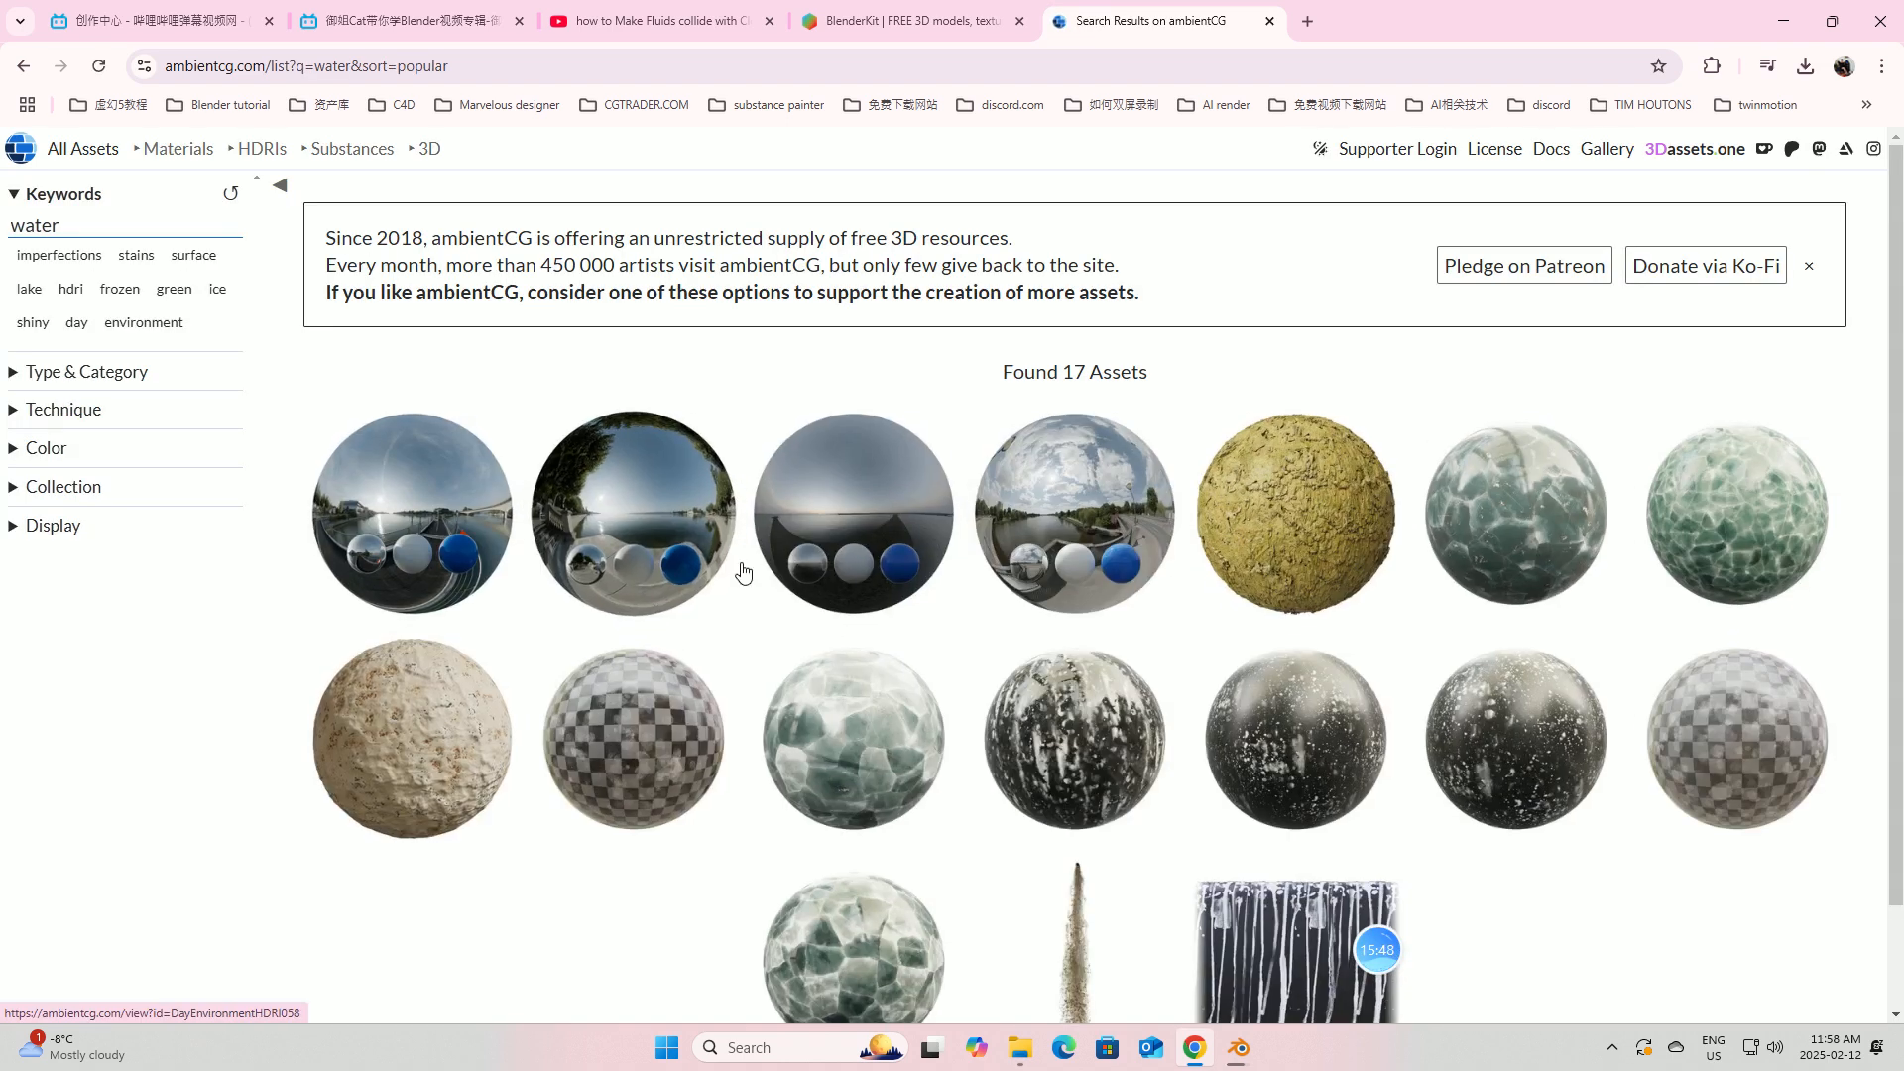
scroll(808, 695, "down", 1)
scroll(821, 541, "up", 1)
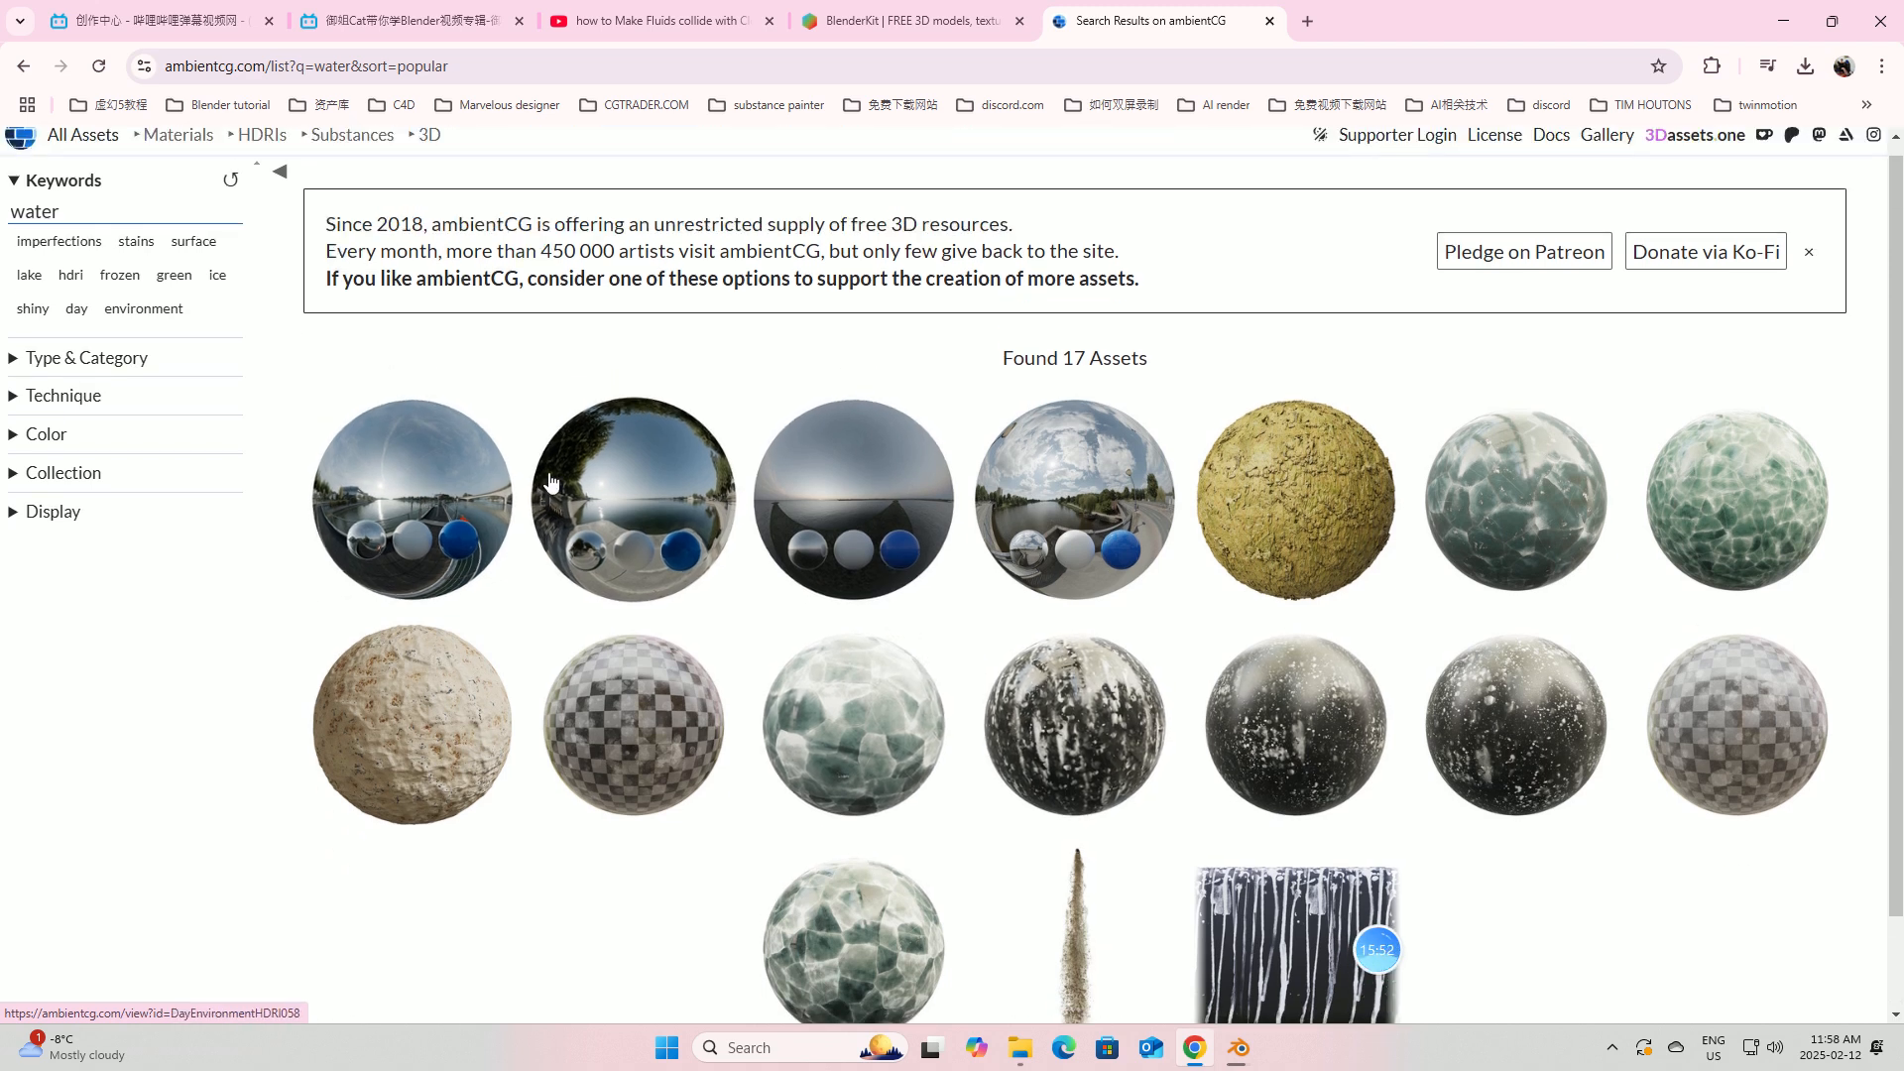
left_click(436, 498)
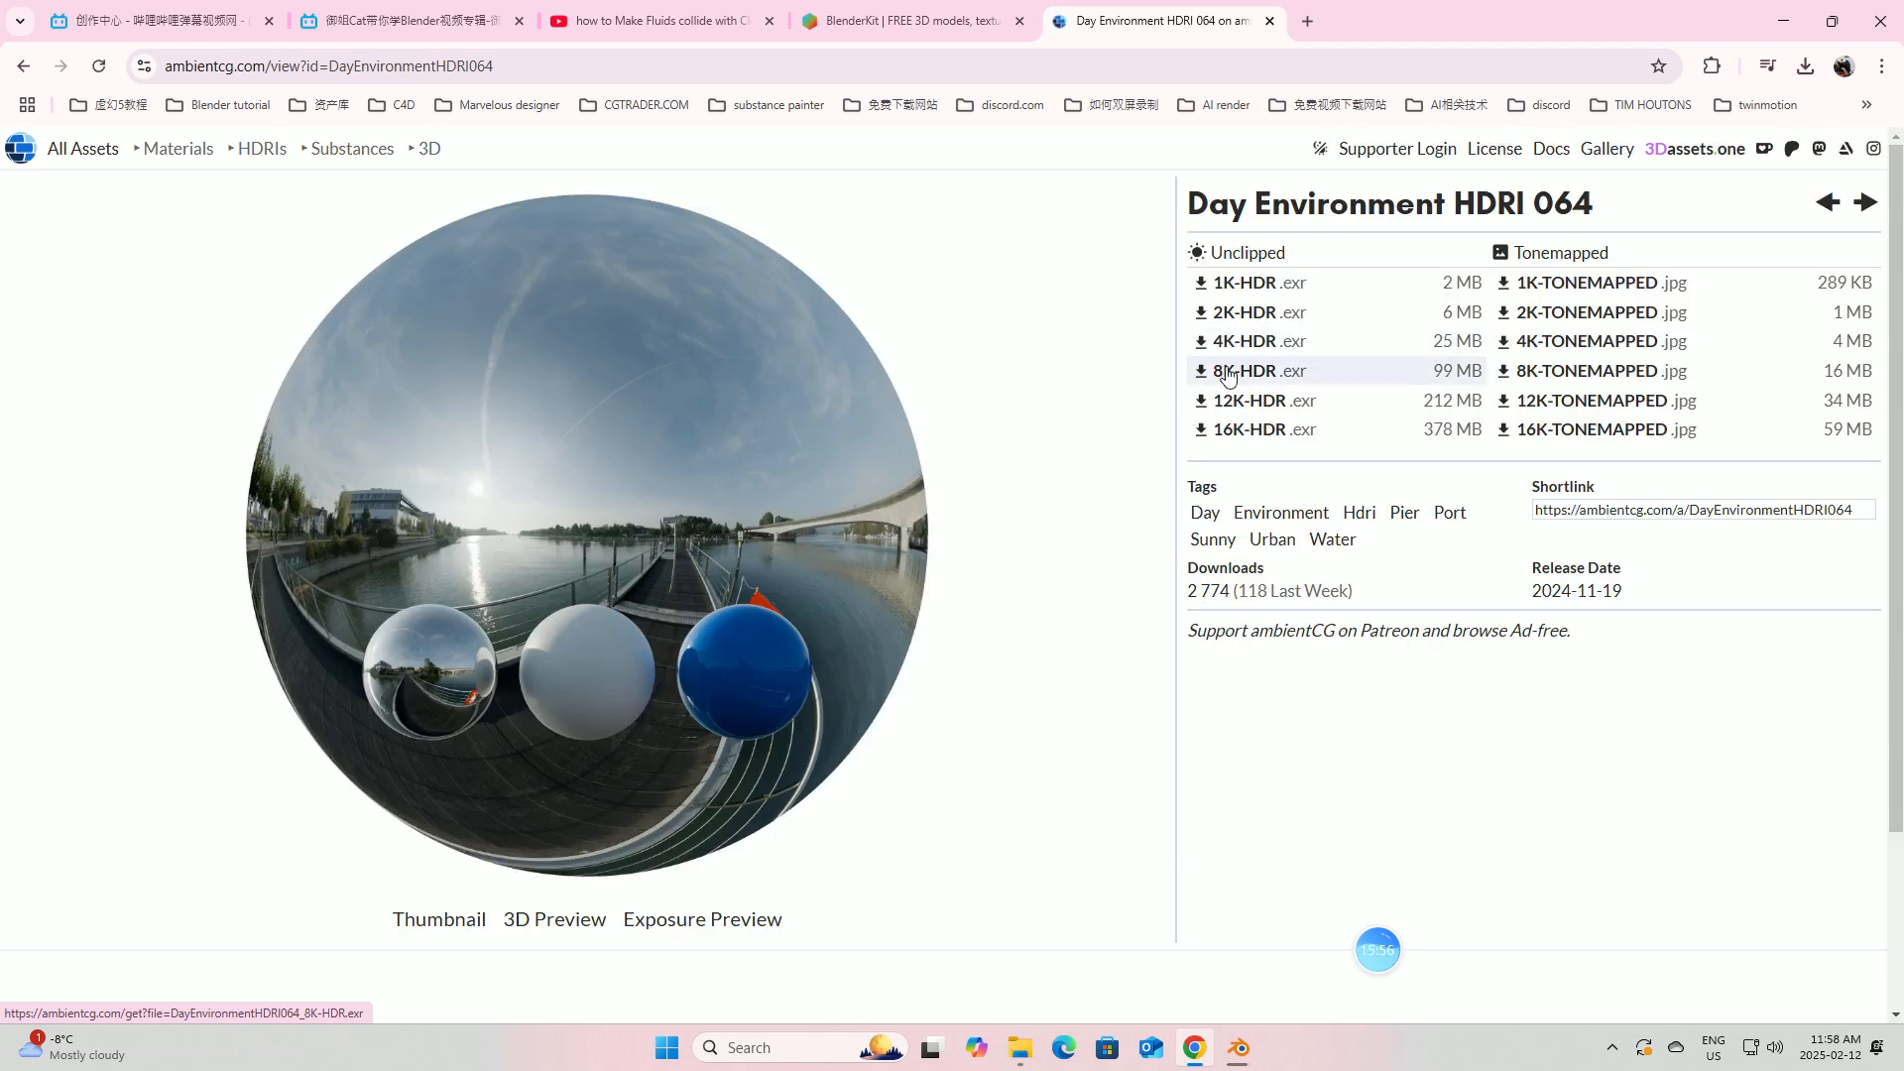
Step: Switch to Blender, play the baked fluid and cloth animation while selecting the plane, and return to frame 1
left_click(1240, 1051)
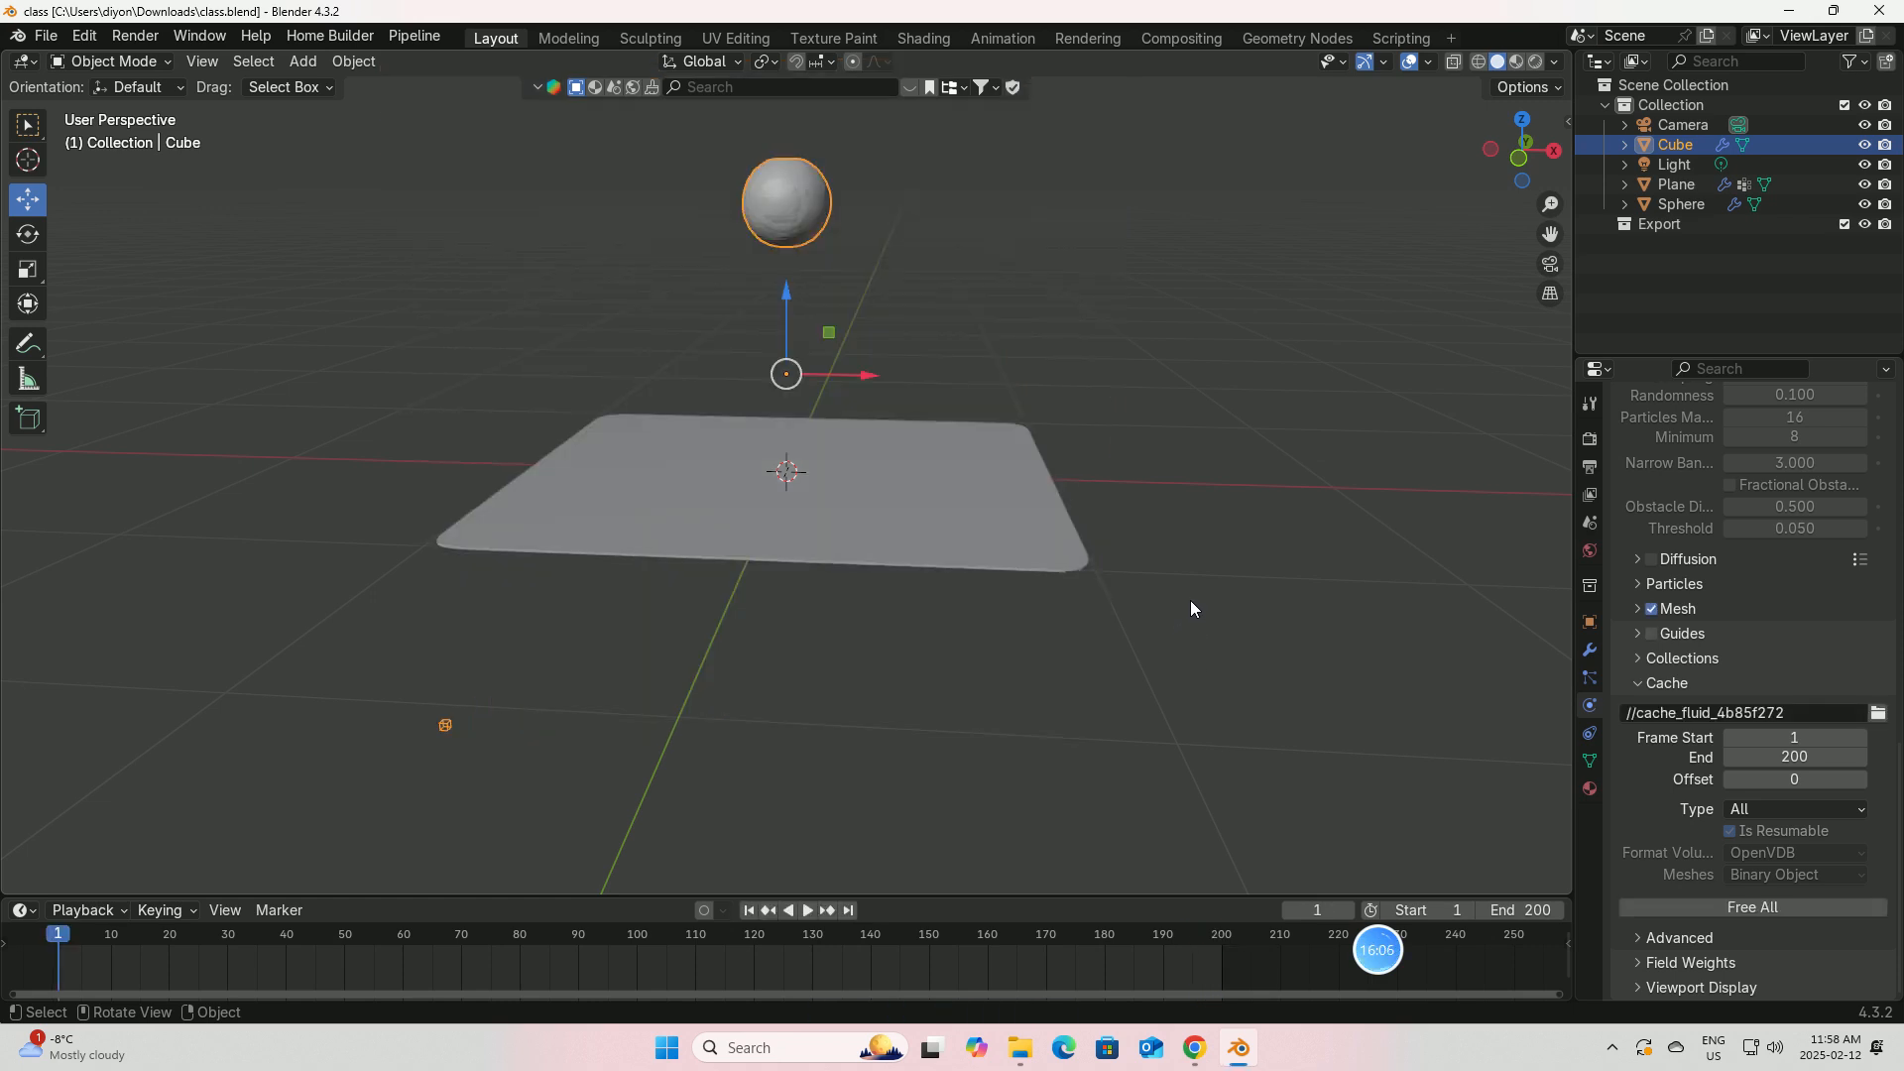
left_click(808, 910)
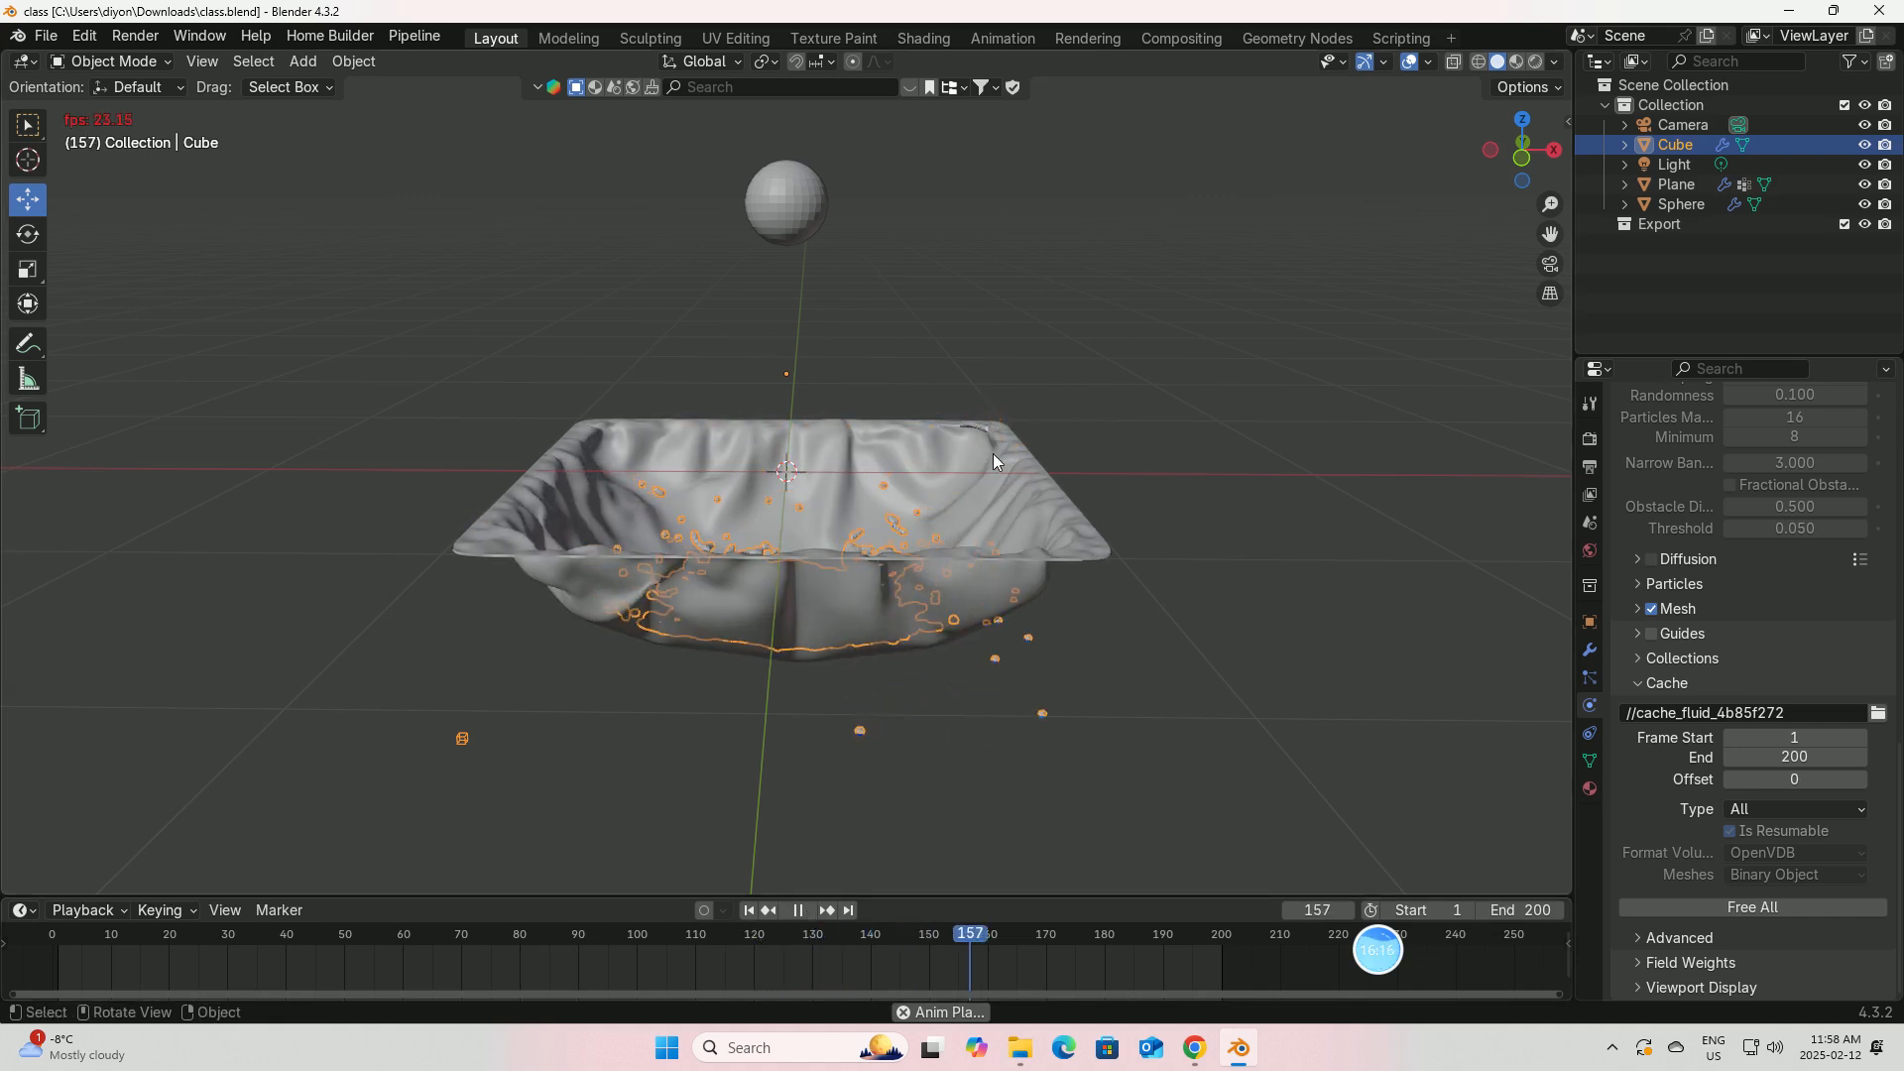
left_click(931, 641)
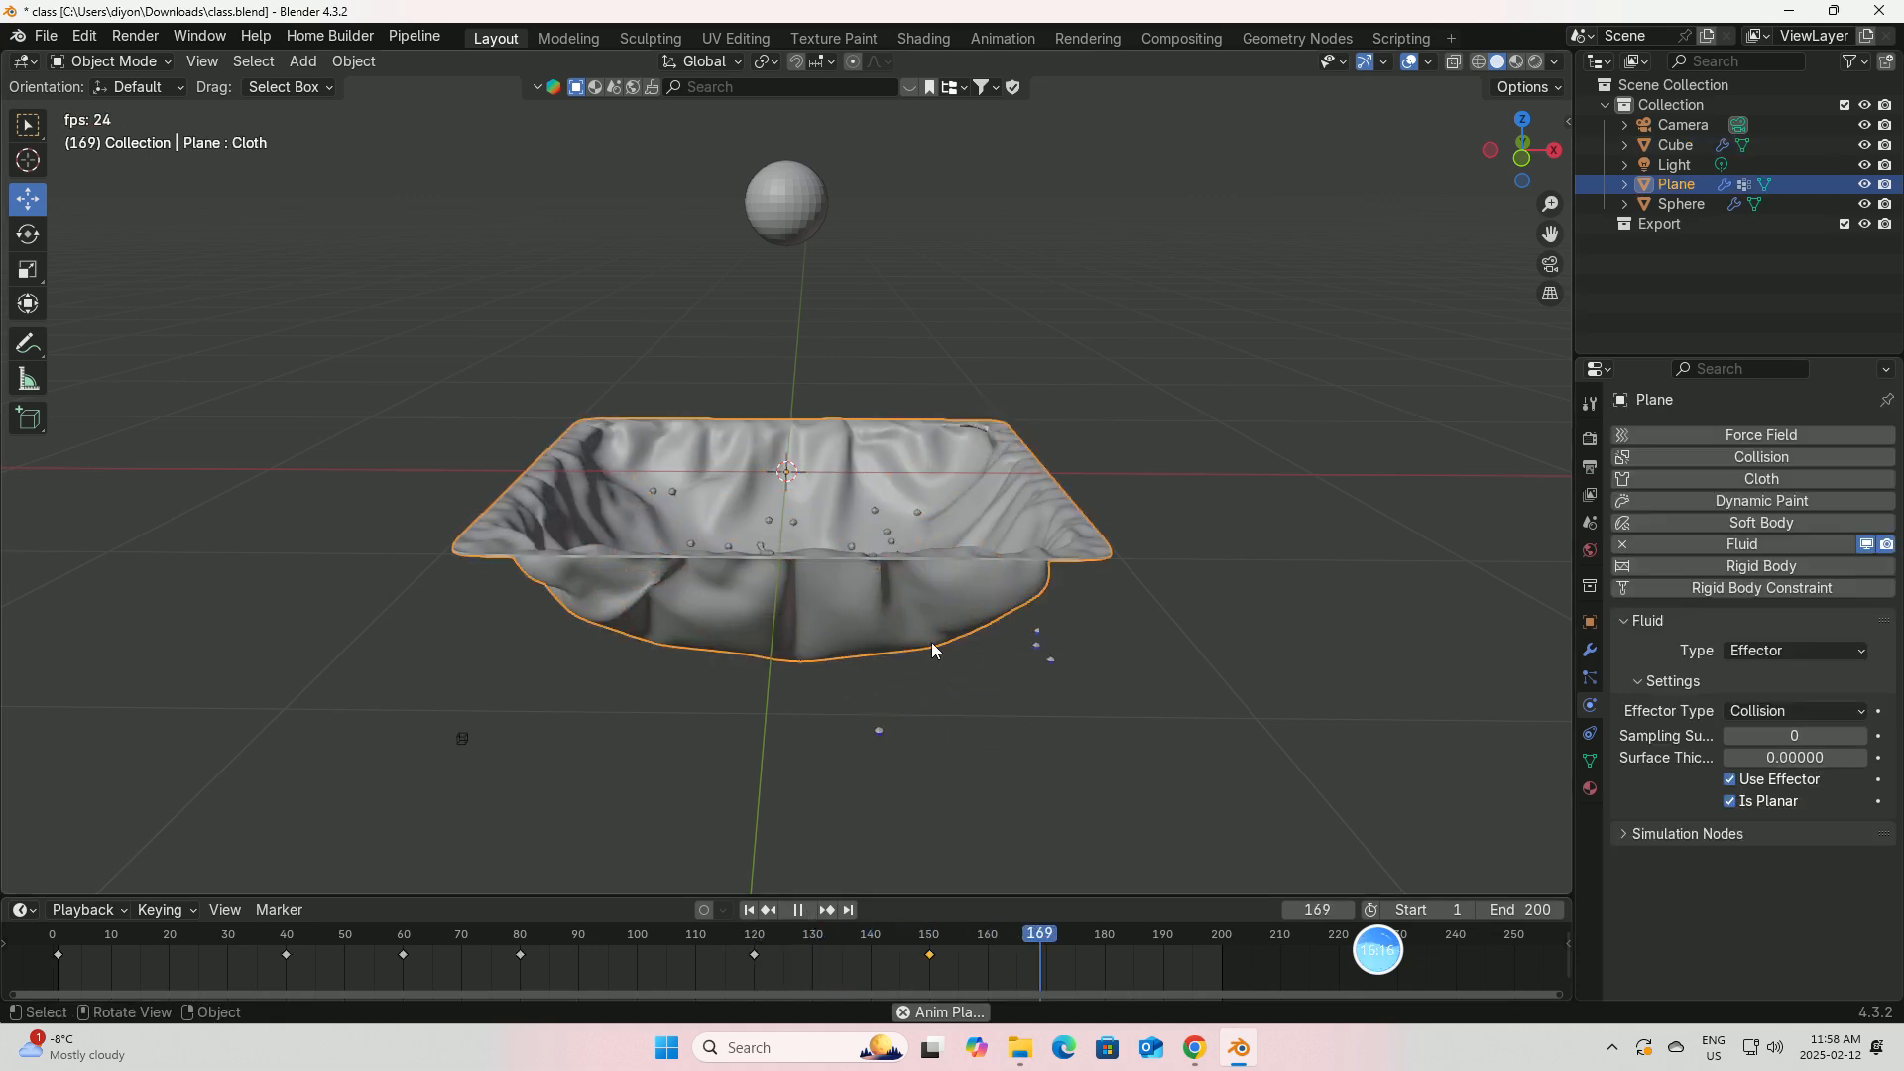
left_click(1590, 789)
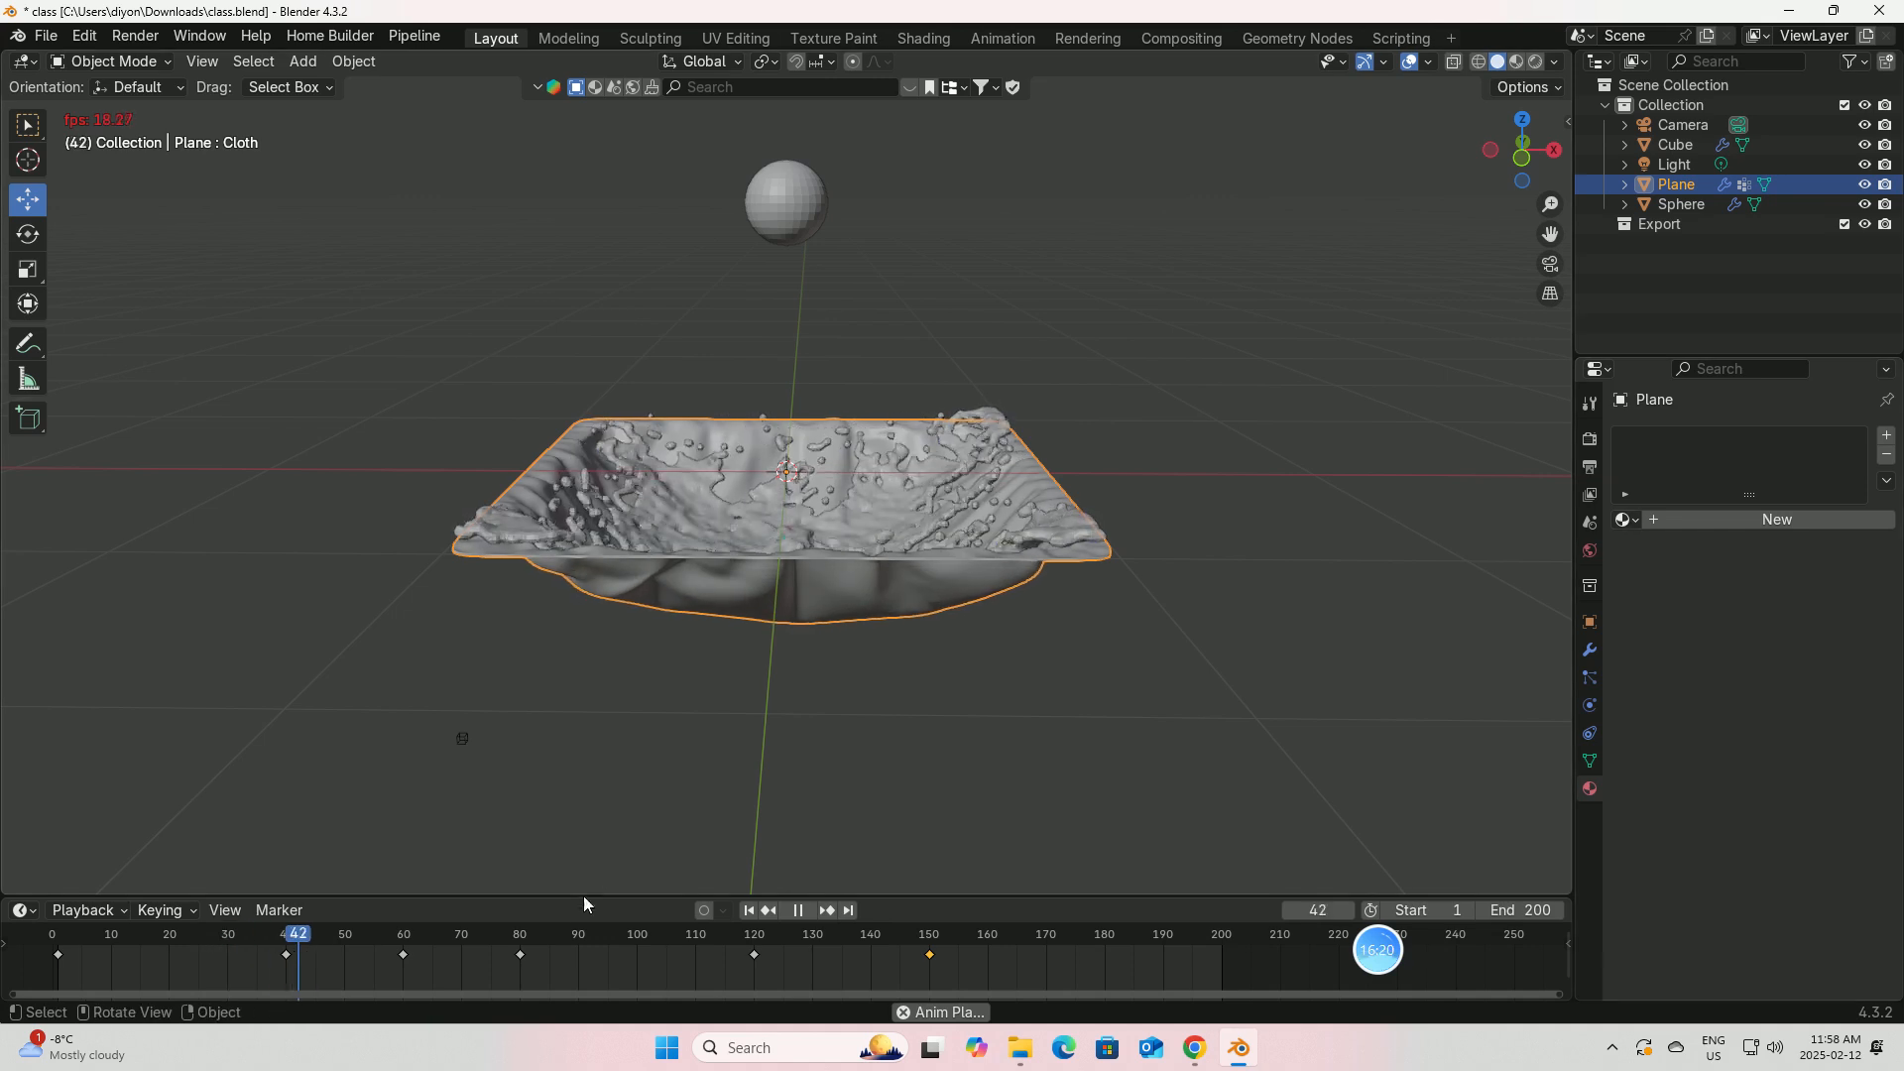
left_click(798, 911)
left_click(747, 910)
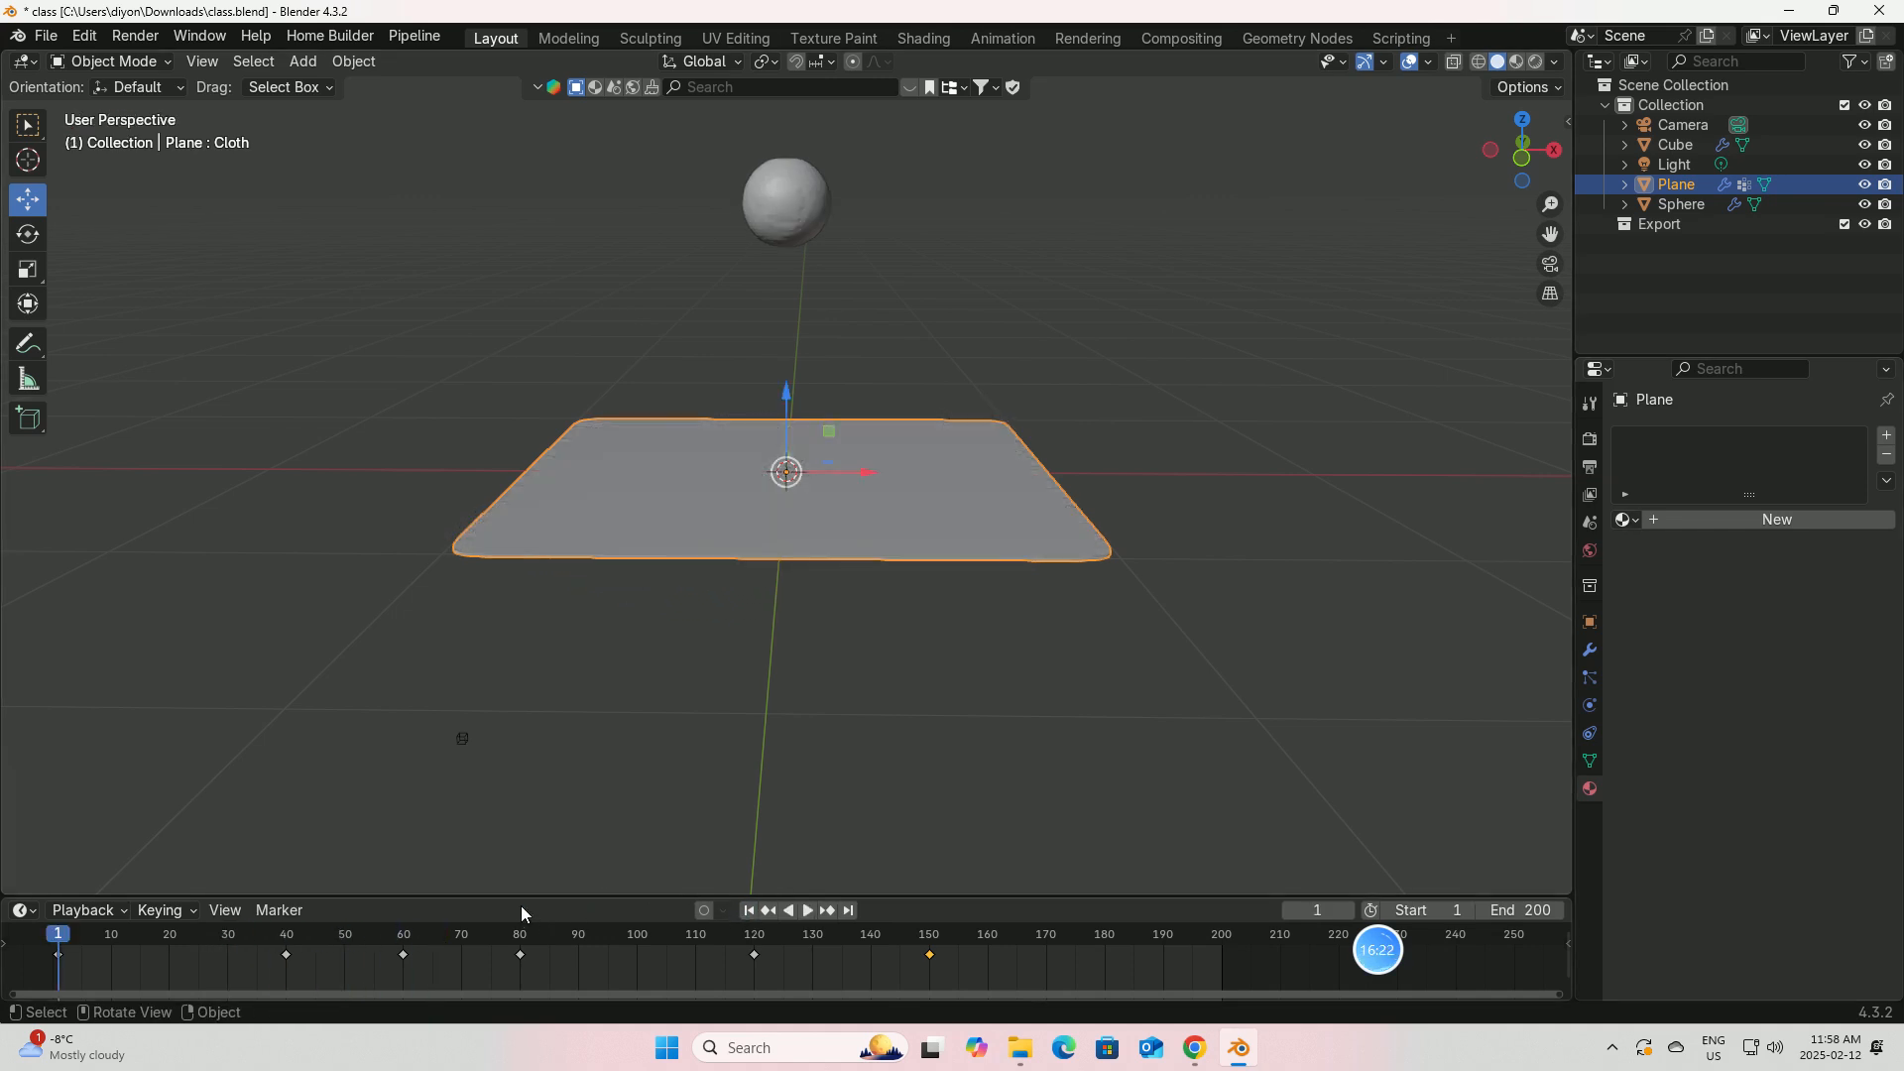
Step: Enlarge the timeline, add a new material to the cloth plane, and display the viewport in Material Preview shading
left_click_drag(518, 892, 520, 683)
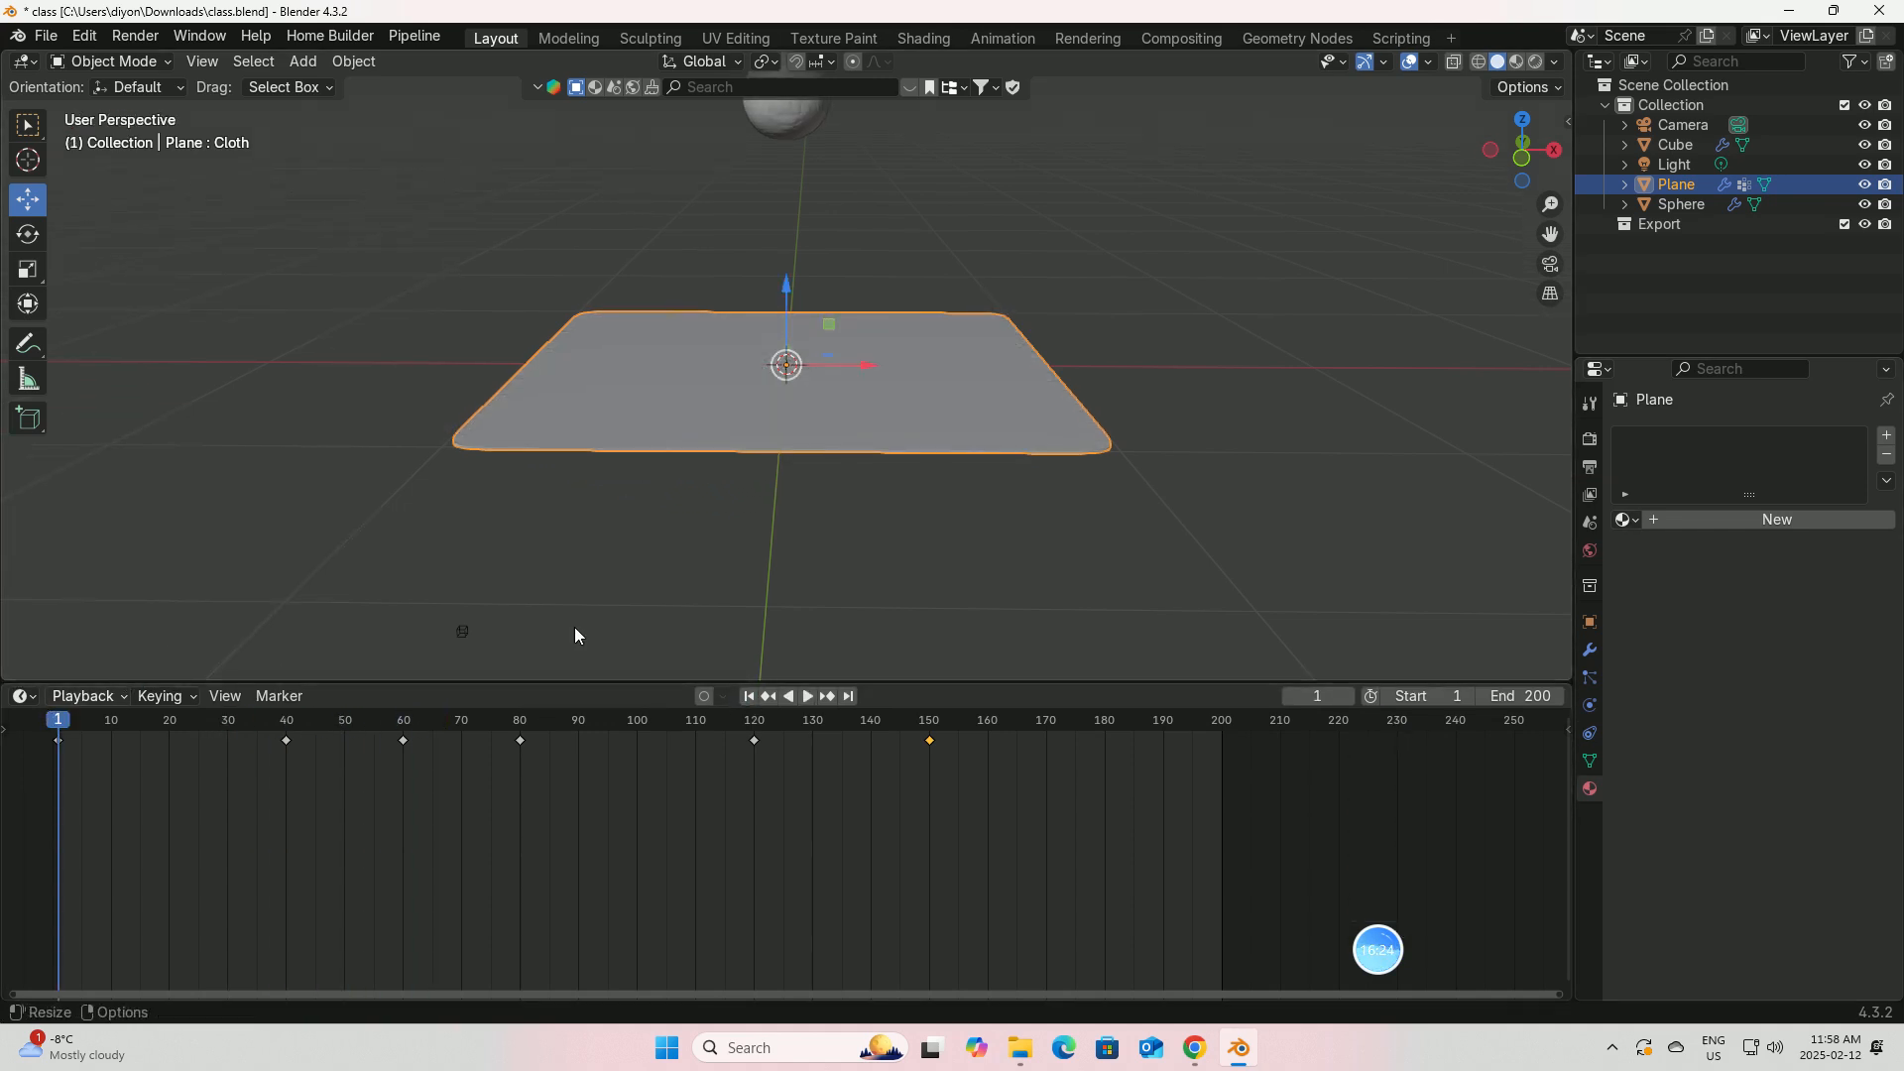
left_click(1687, 517)
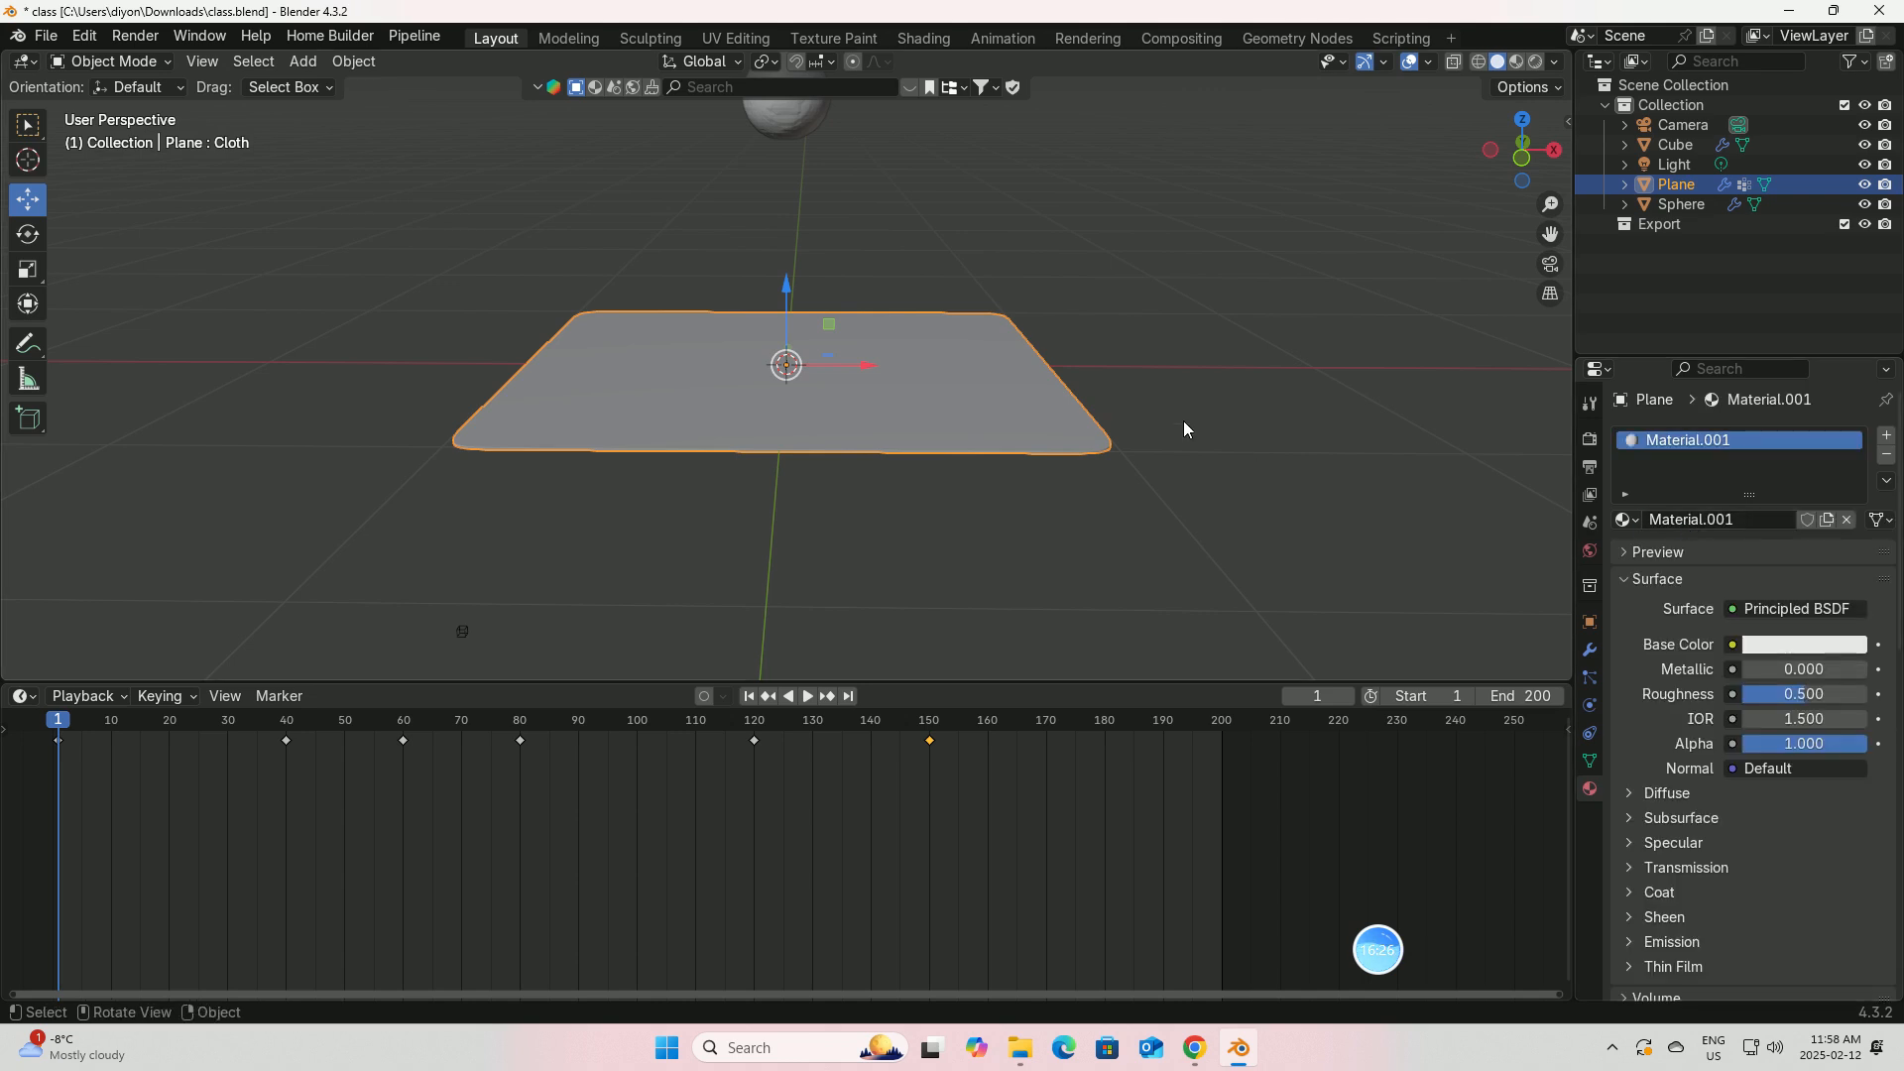
left_click(1805, 645)
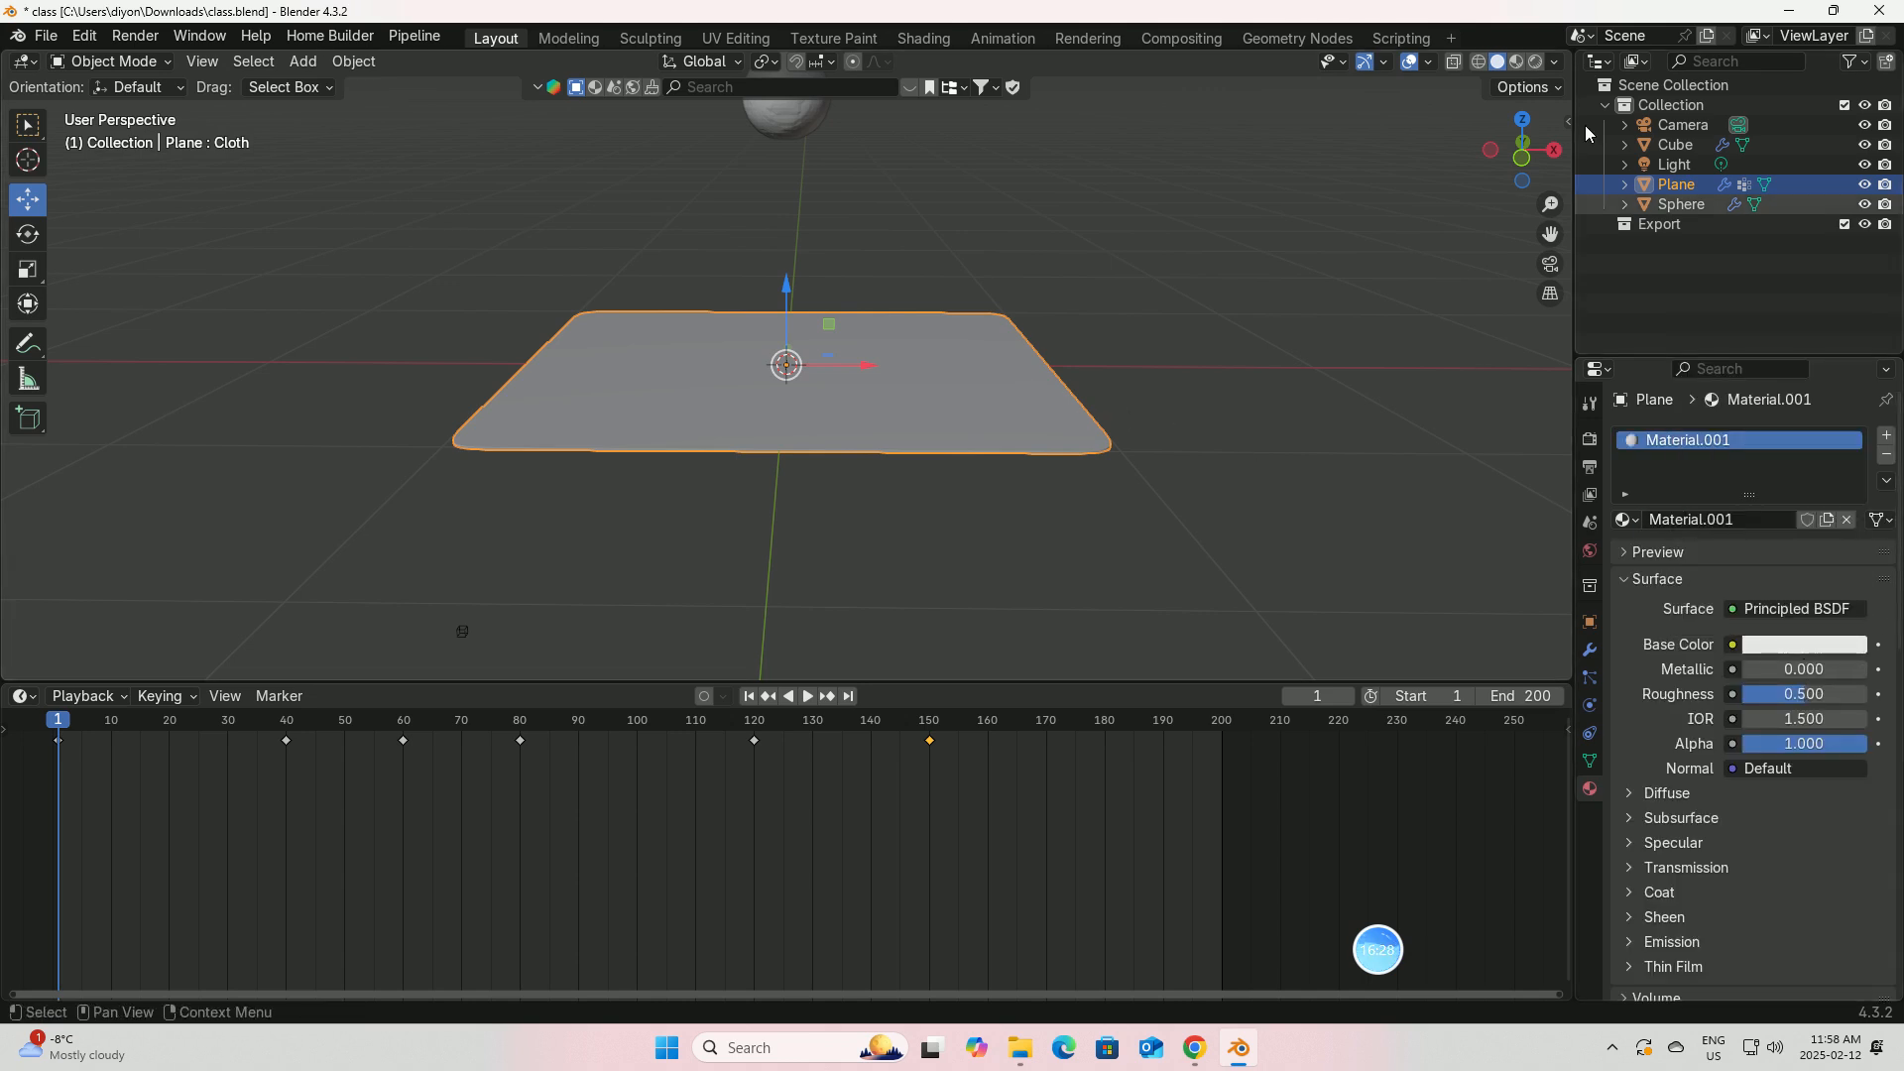
left_click(1516, 62)
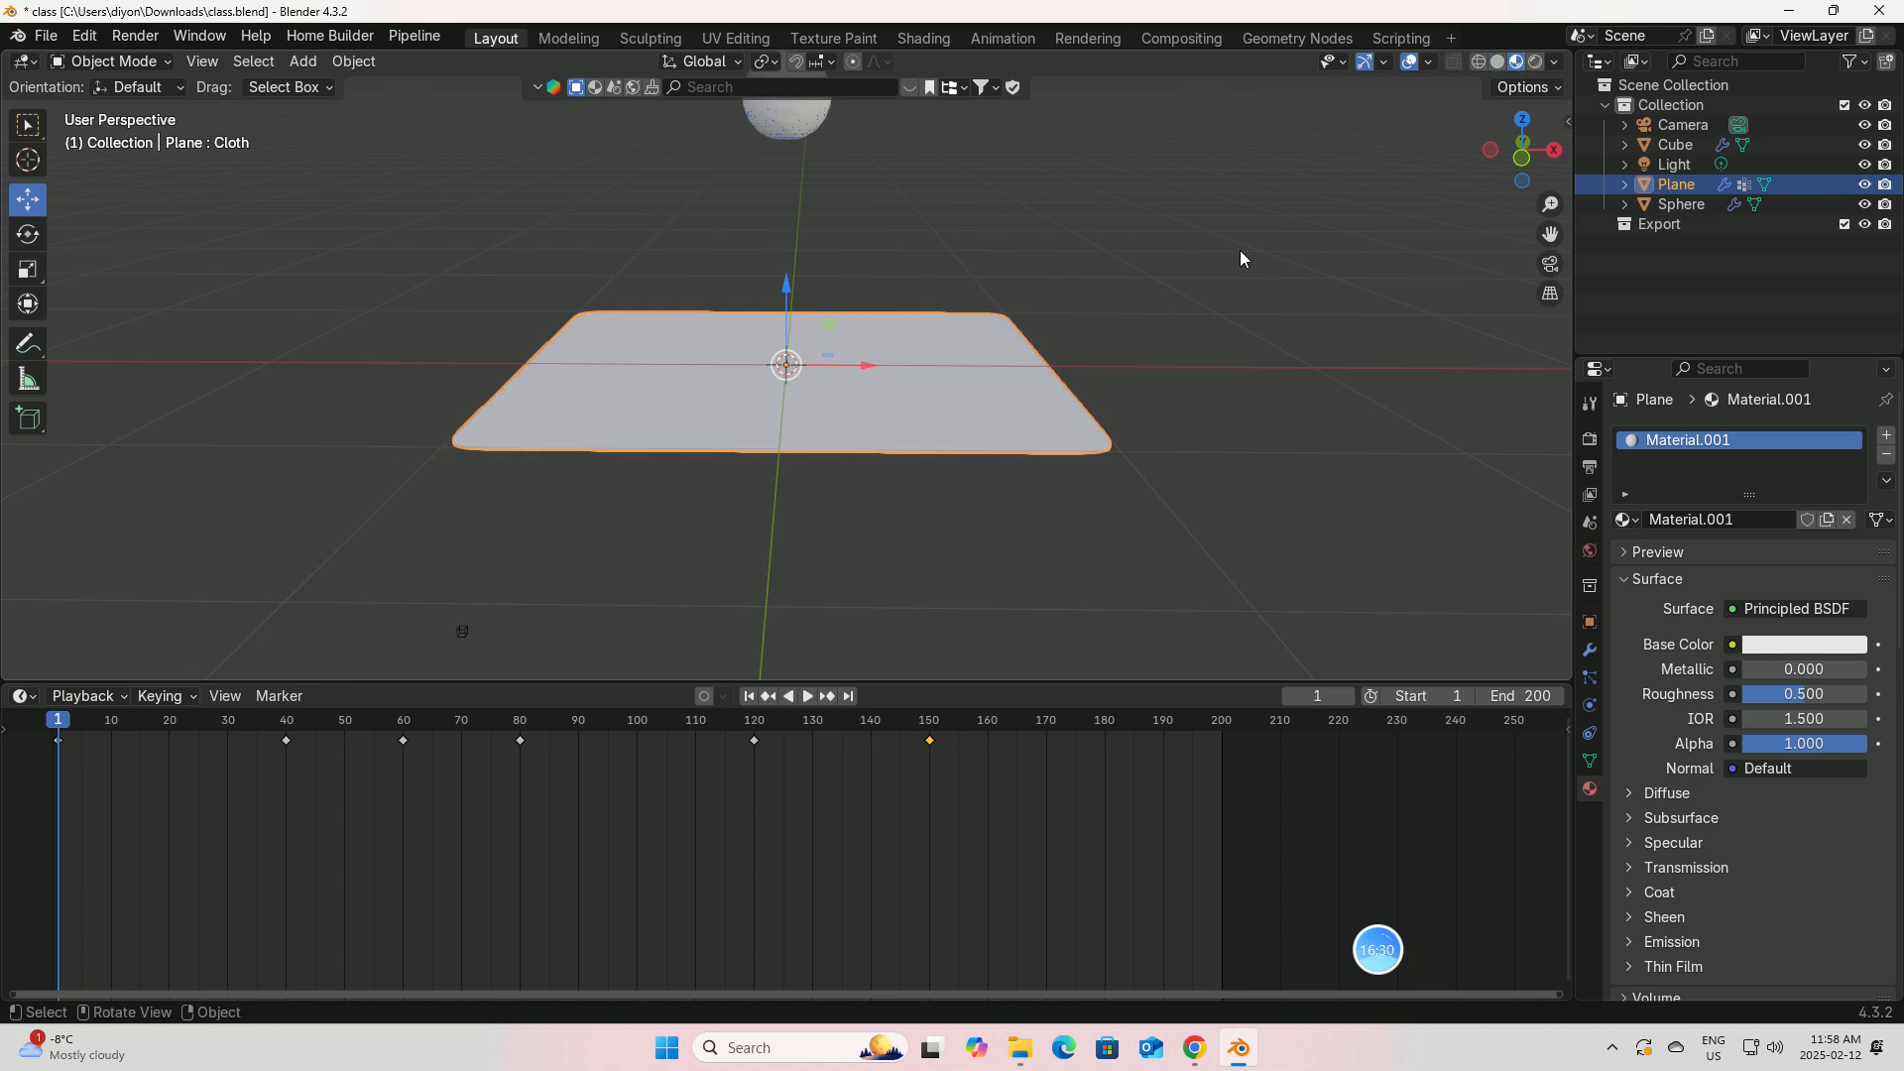
Step: Set the plane material's base color to tan #B8AD85, metallic to 1.000 and roughness to 0.201
left_click(1772, 646)
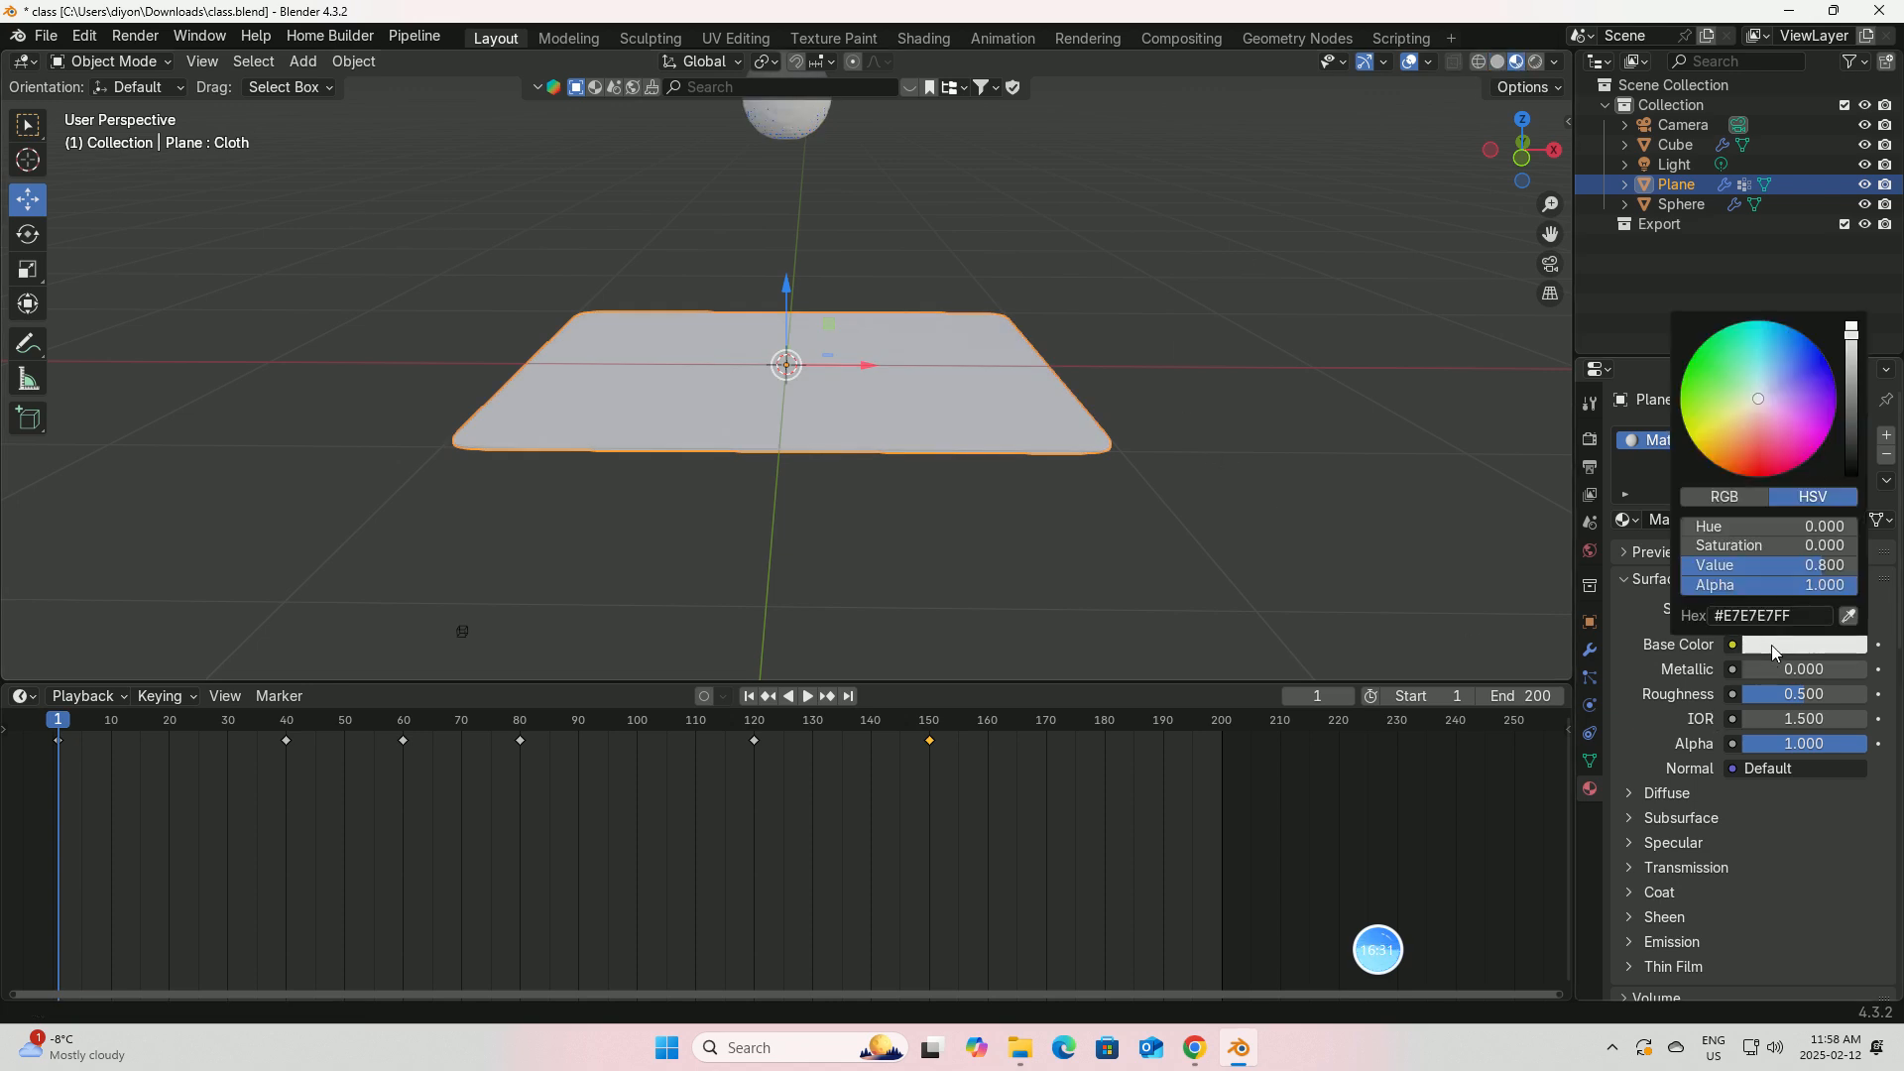
left_click(1743, 413)
left_click_drag(1856, 342, 1852, 367)
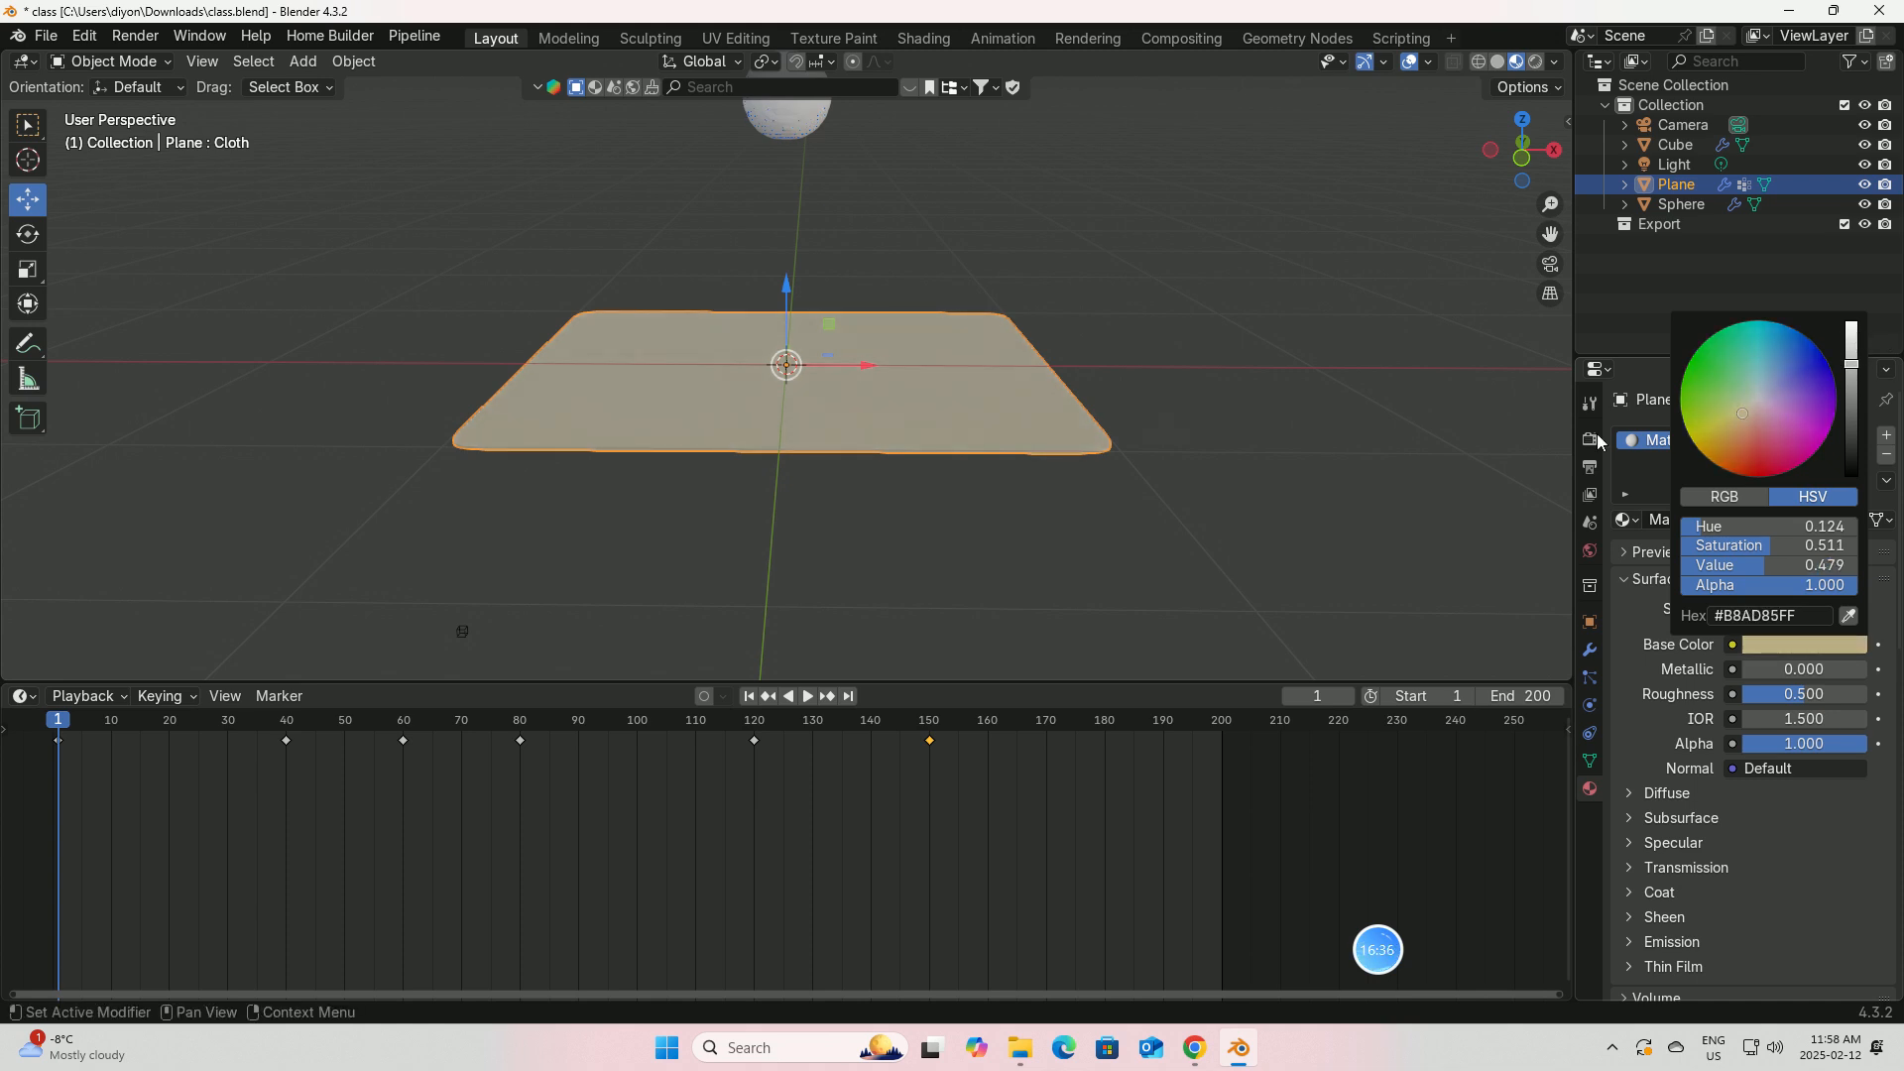
mouse_move(1789, 680)
left_mouse_down()
mouse_move(1884, 679)
mouse_move(1765, 694)
left_mouse_up()
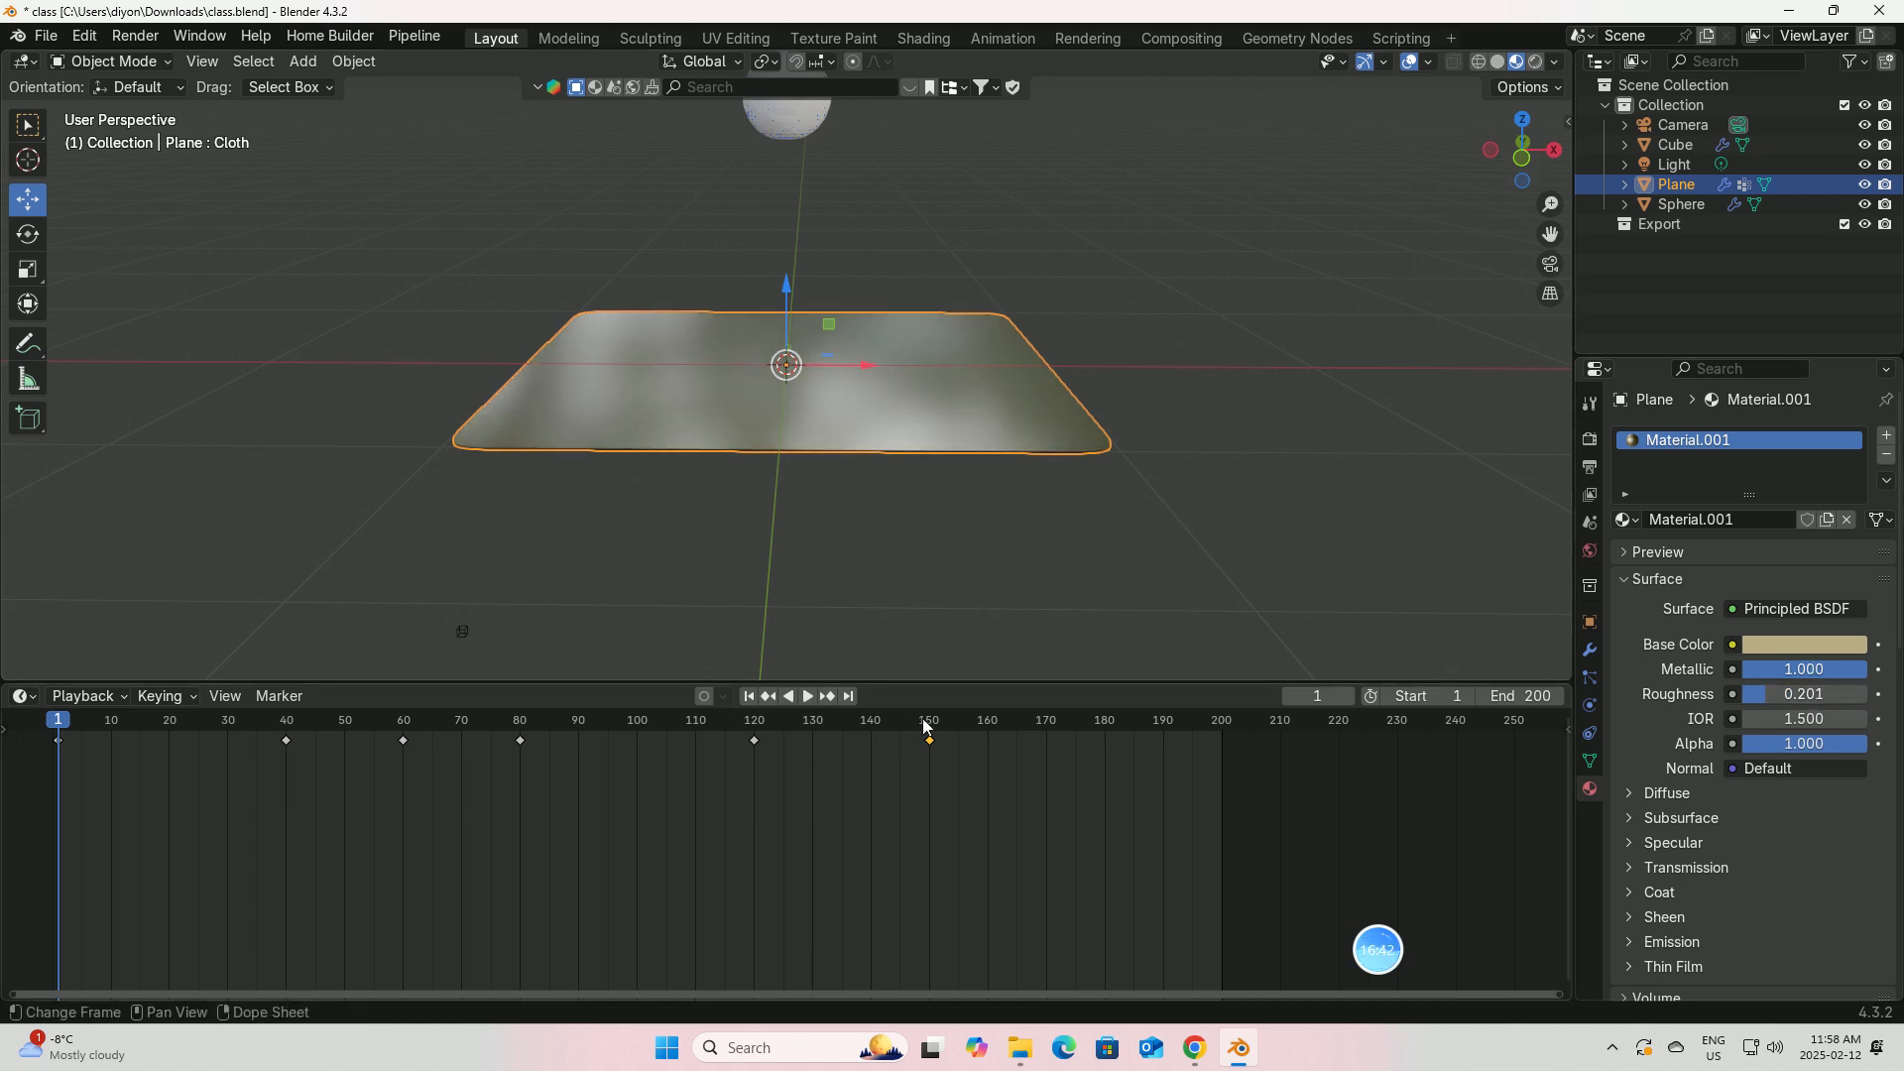
Step: Play the animation up to frame 43 and give the fluid cube a new material with a Glass BSDF surface
left_click(807, 696)
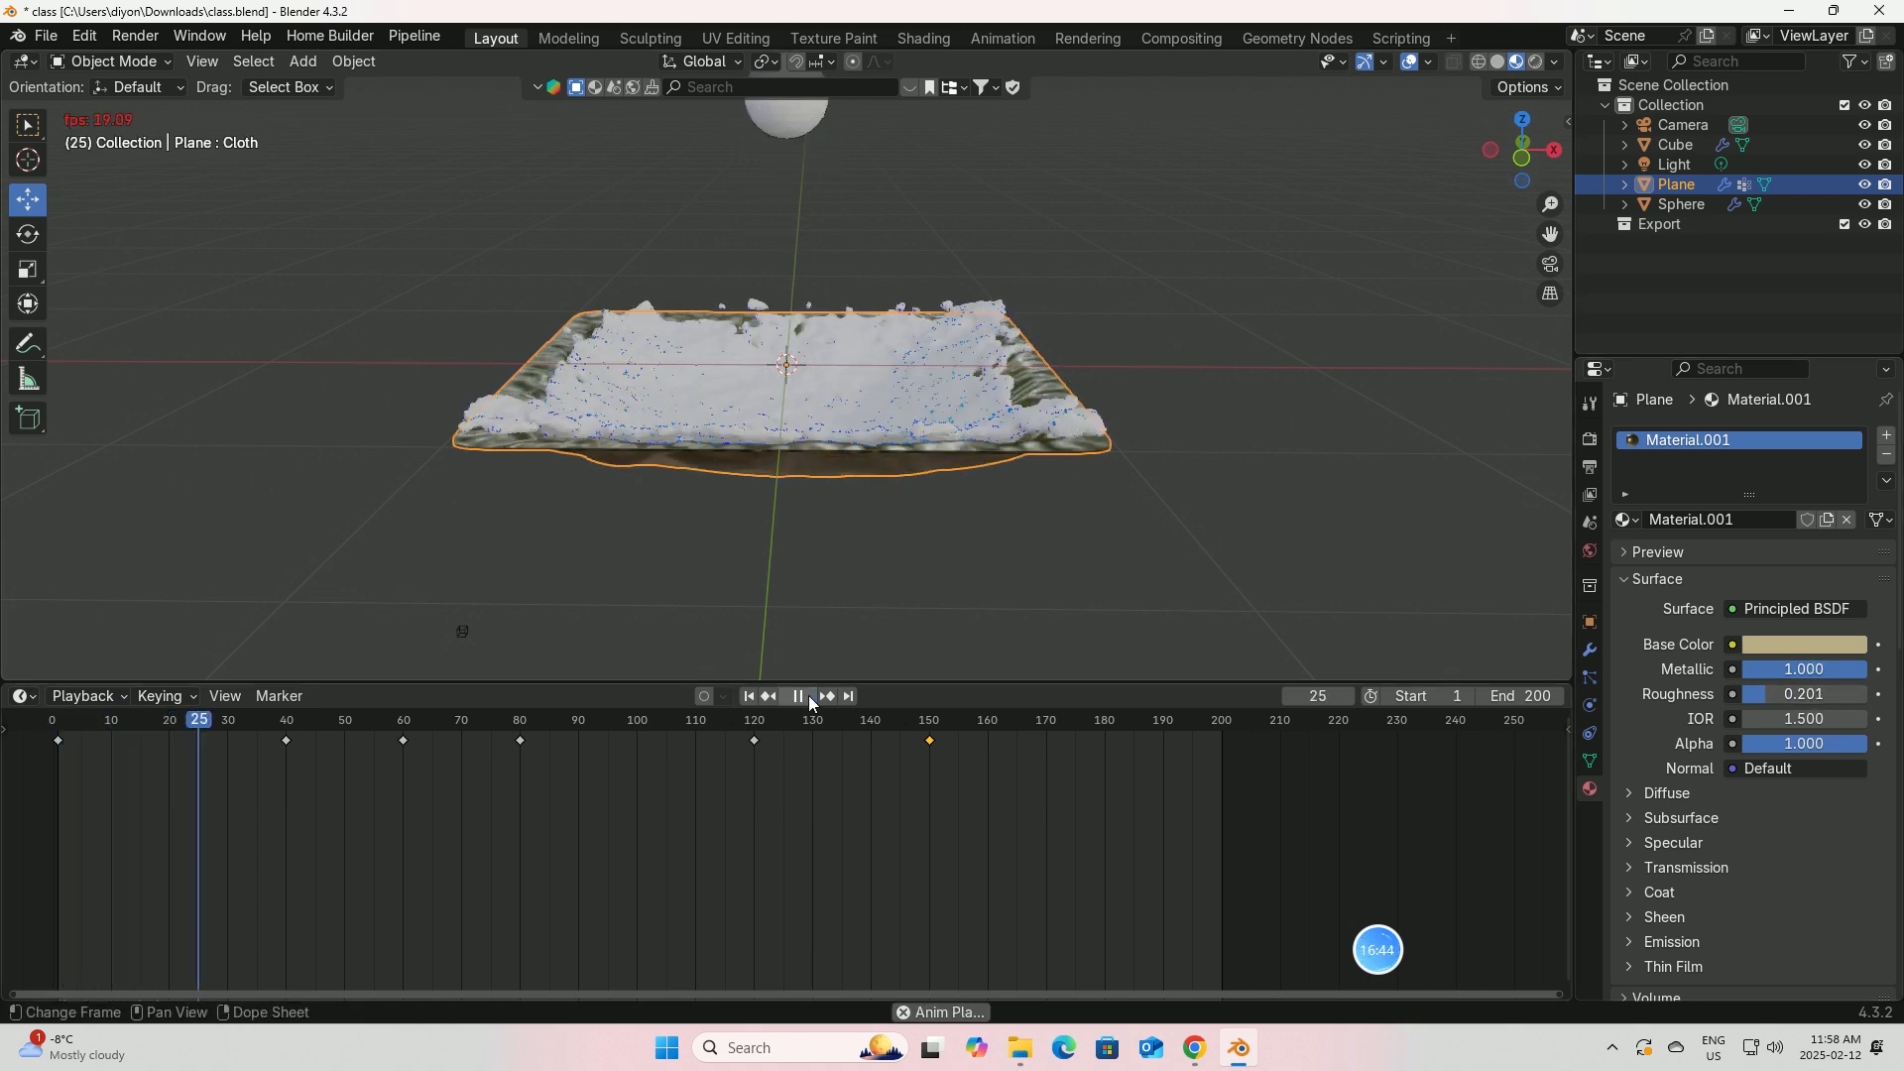
left_click(807, 697)
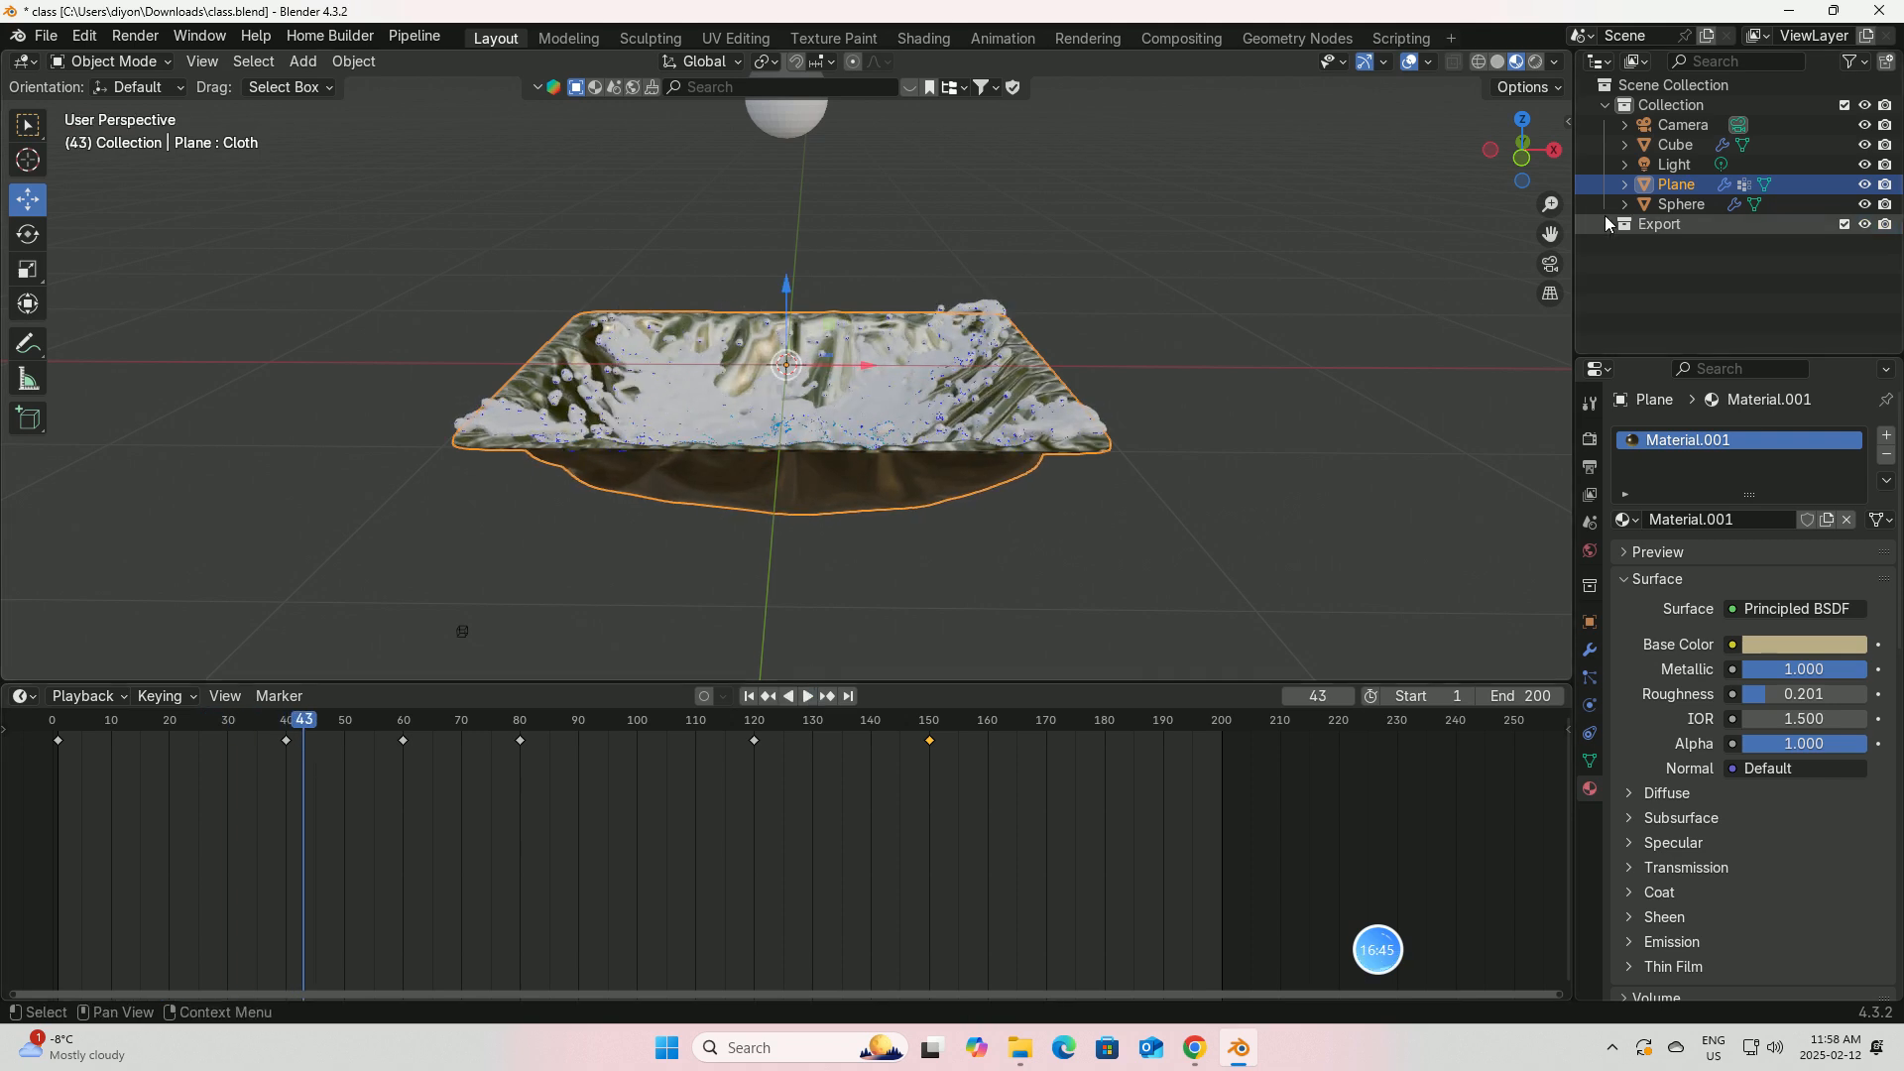
left_click(1666, 149)
left_click(1690, 519)
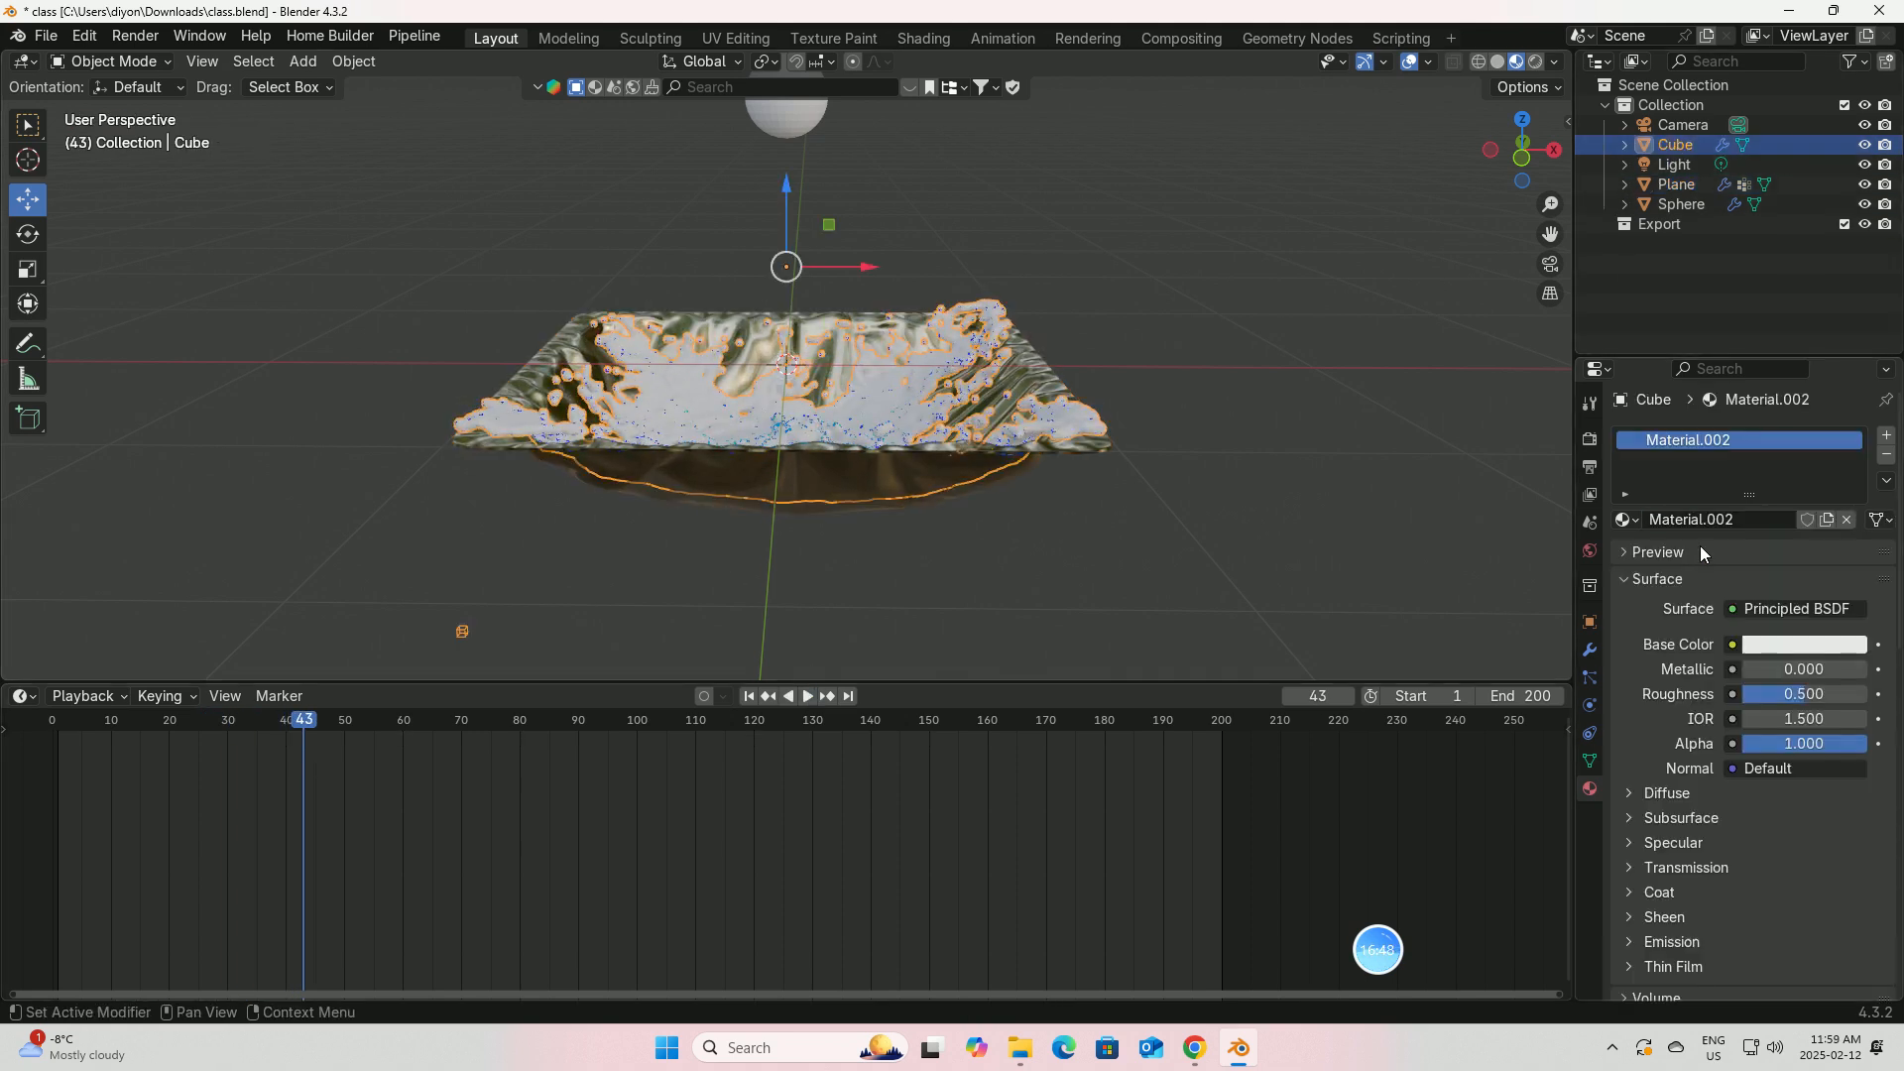
left_click(1753, 608)
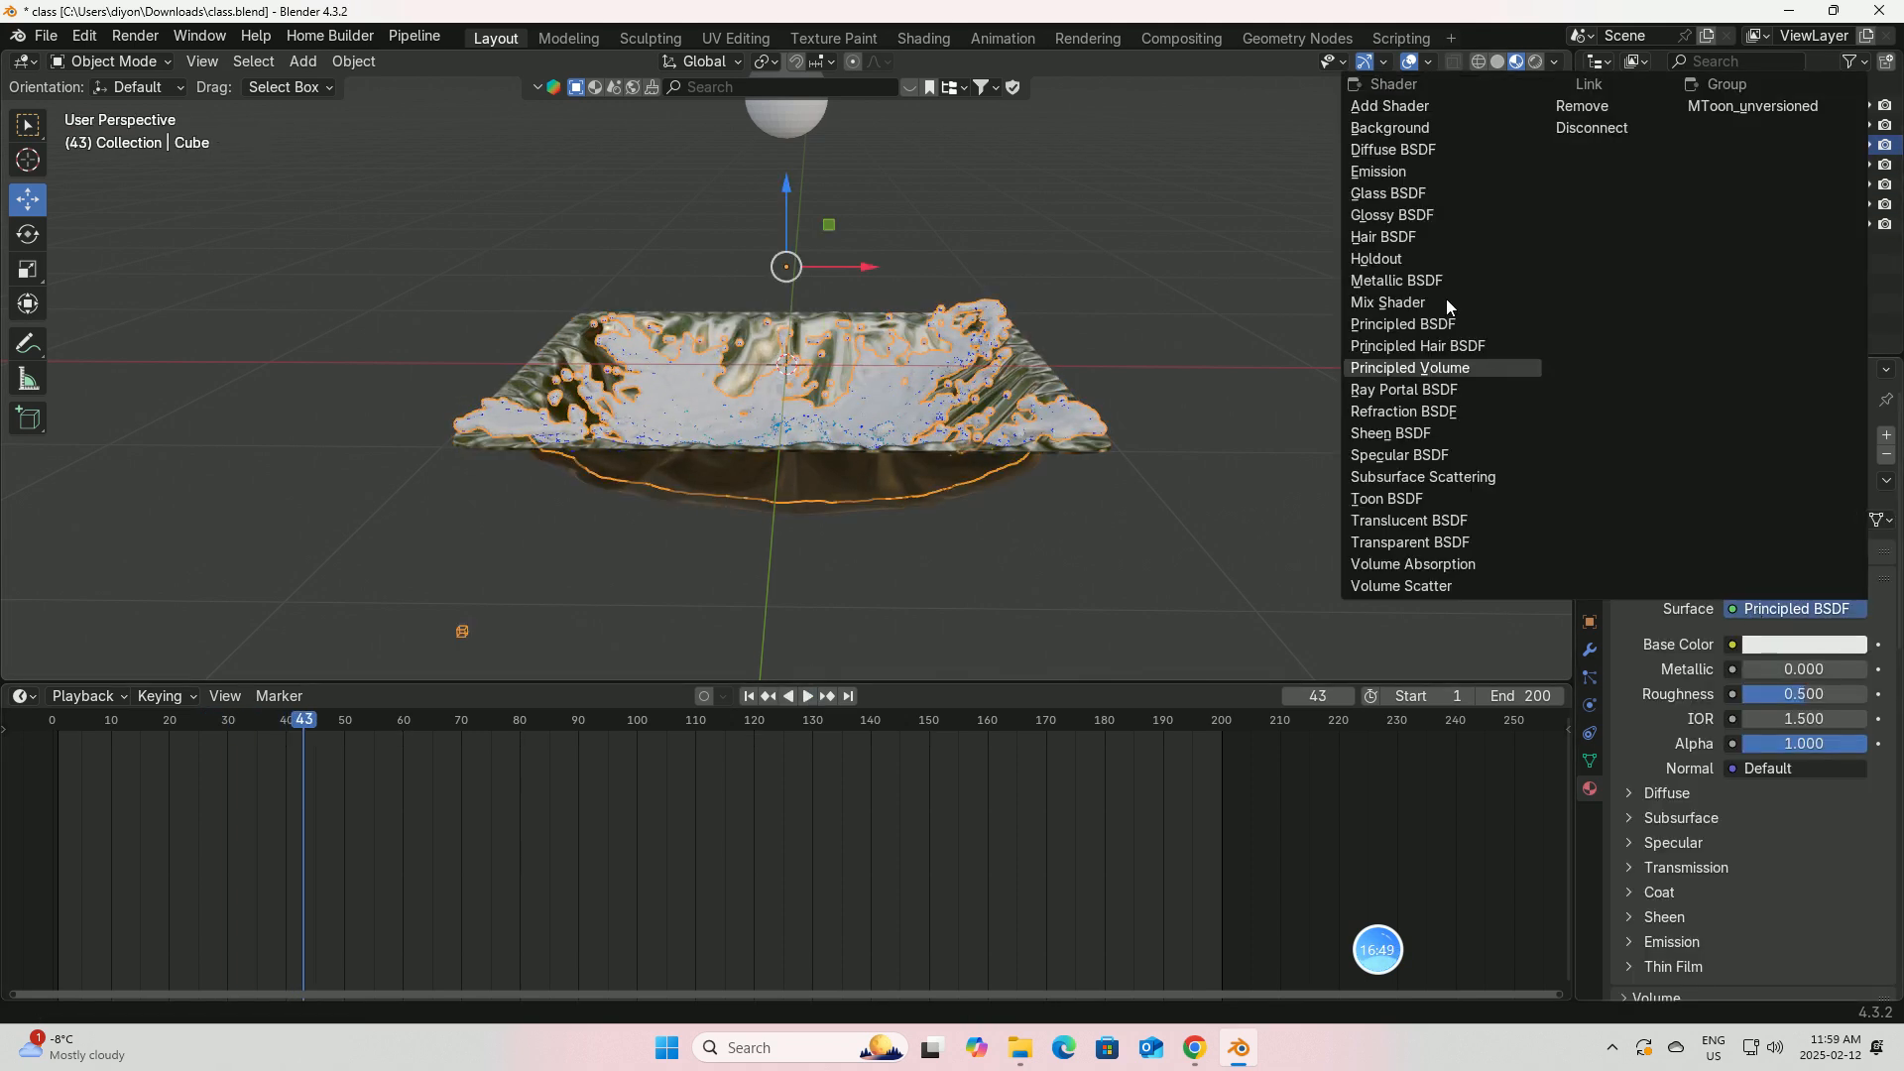
left_click(1387, 194)
Step: Set the fluid's glass color to light turquoise and look through the remaining material settings
left_click(1785, 669)
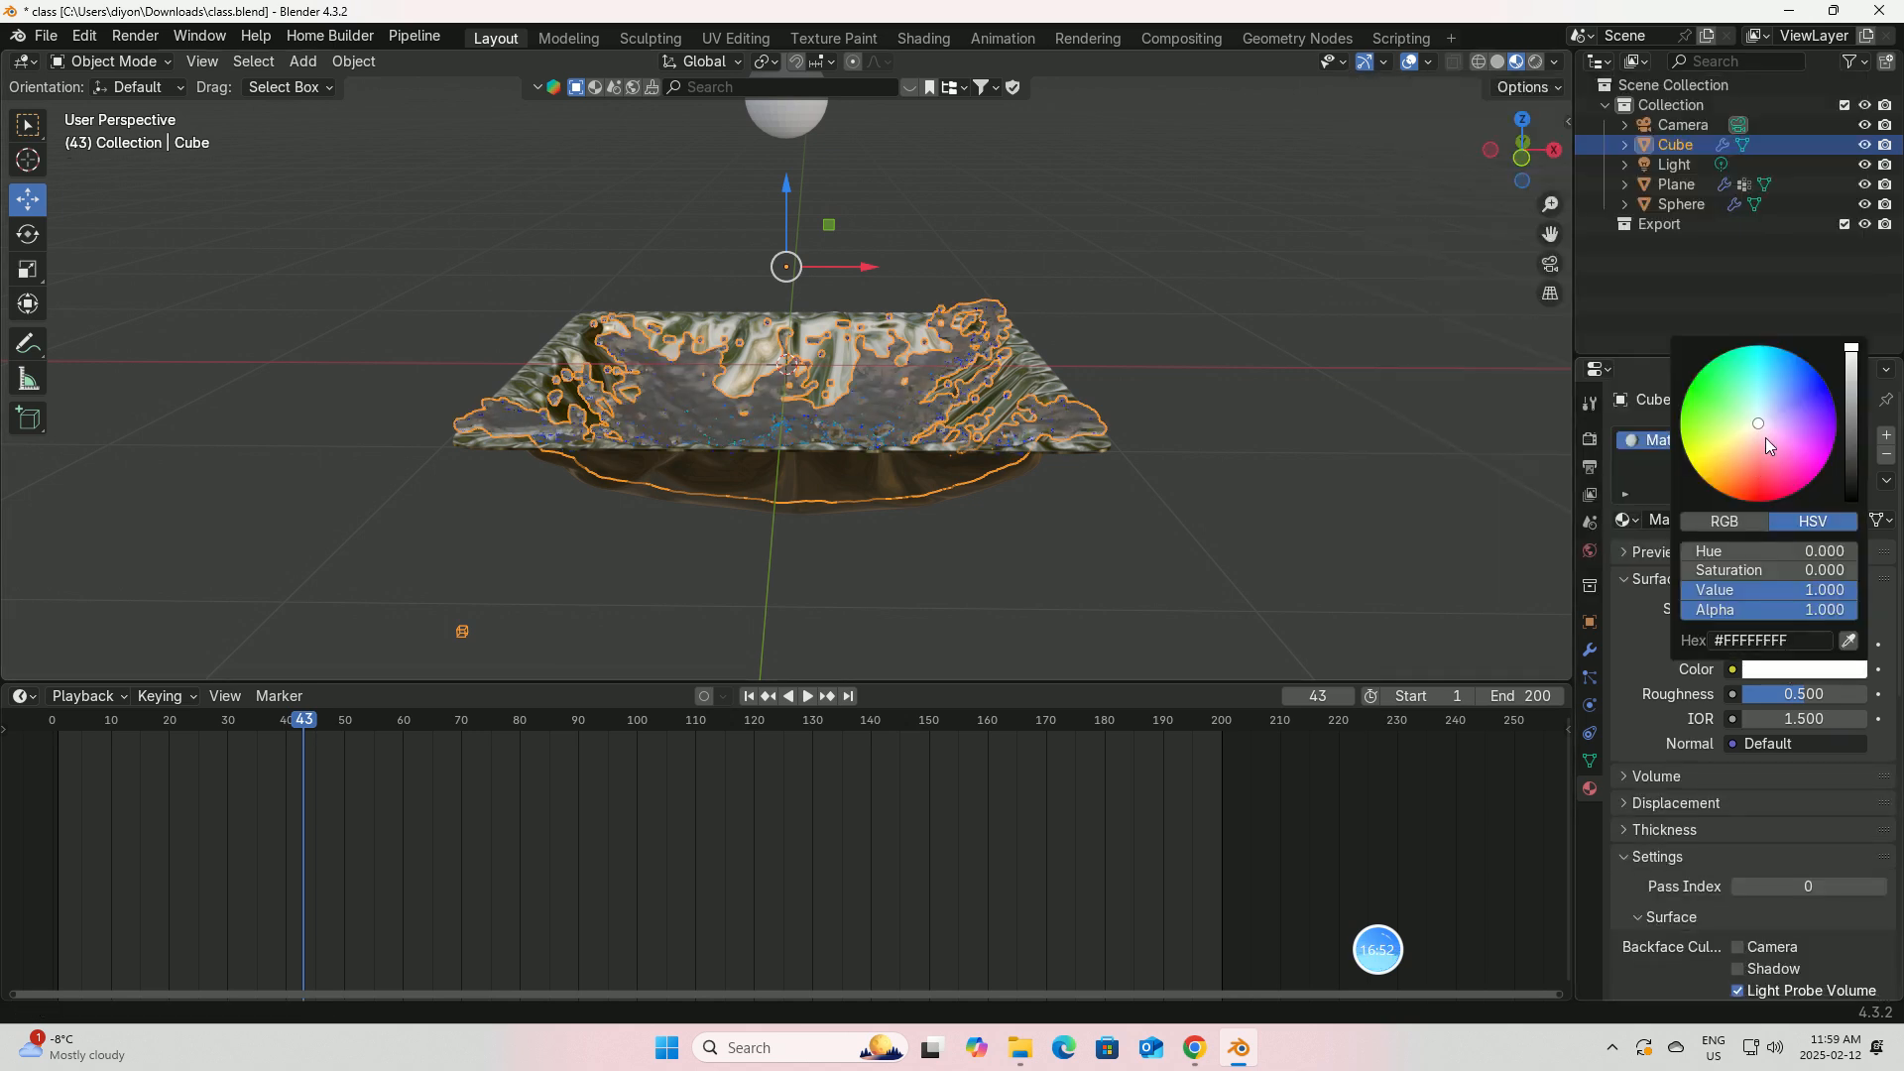
left_click(1771, 392)
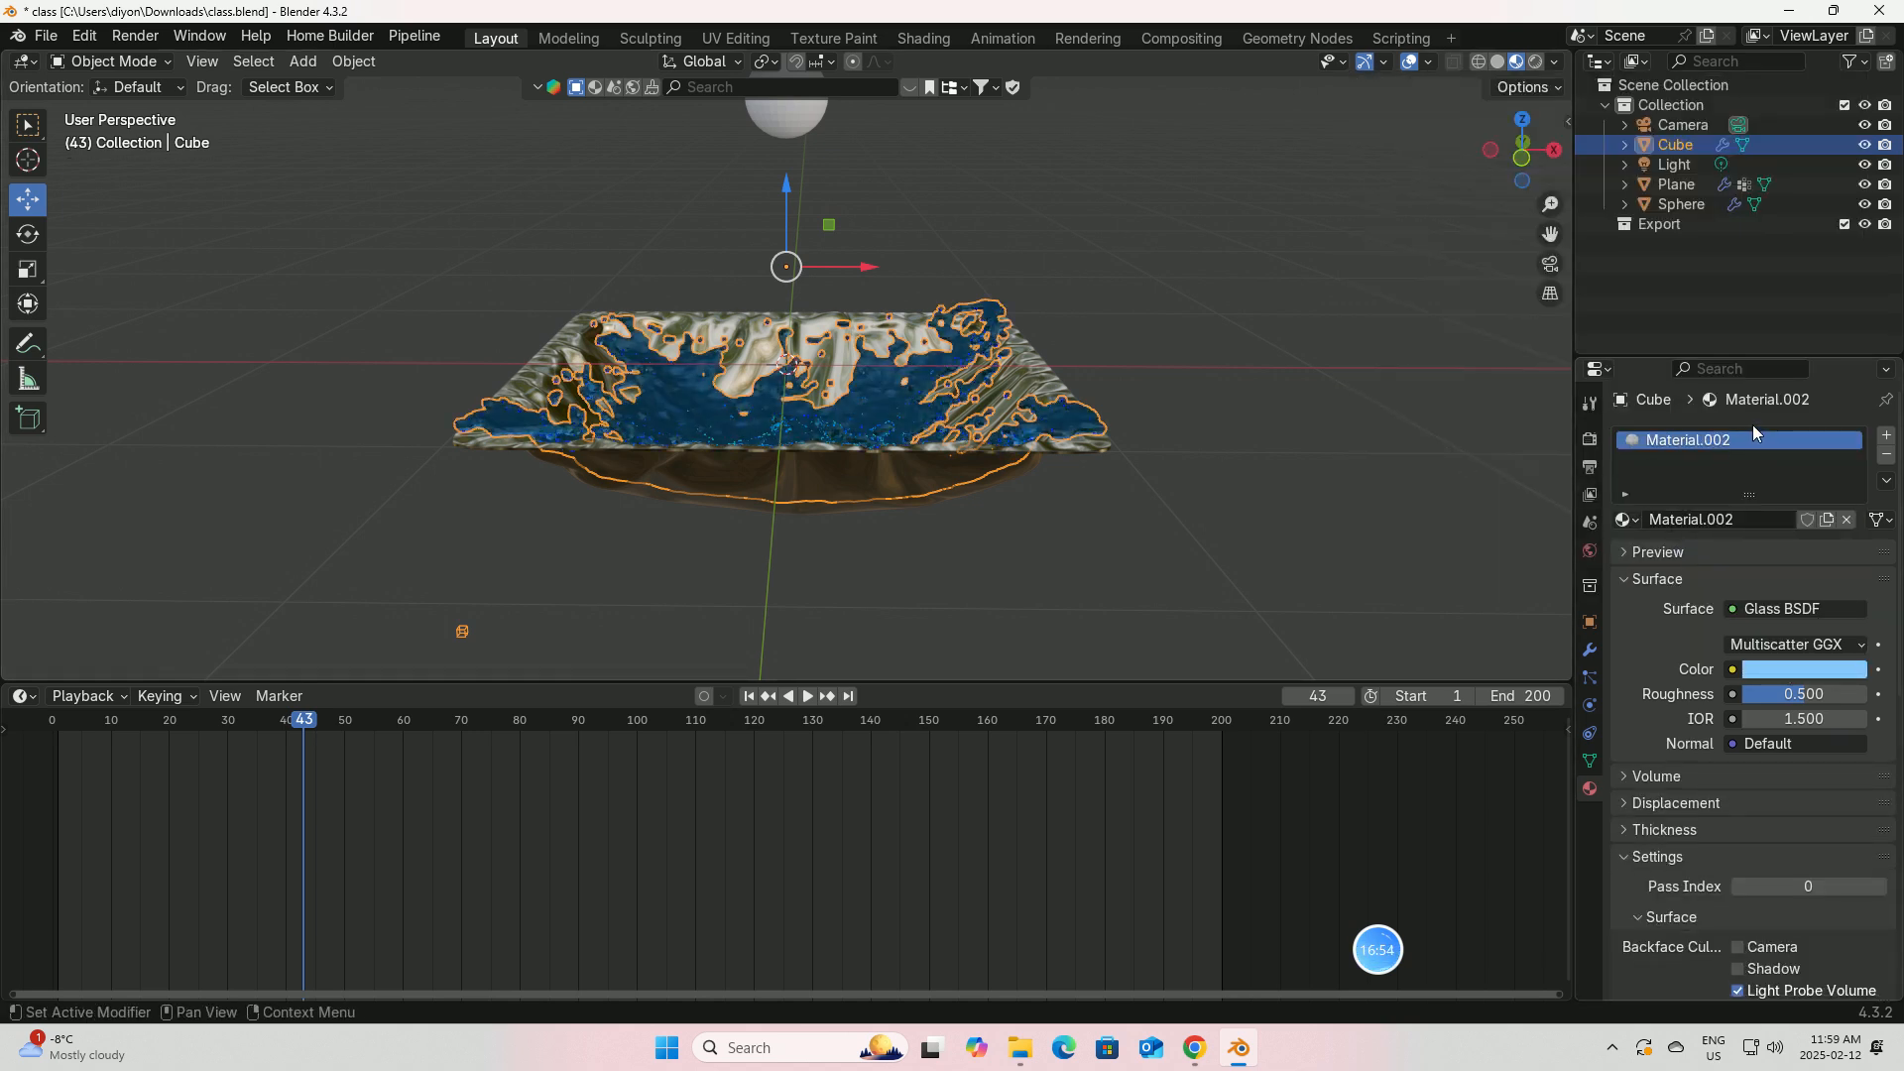
left_click(1775, 670)
left_click(1759, 388)
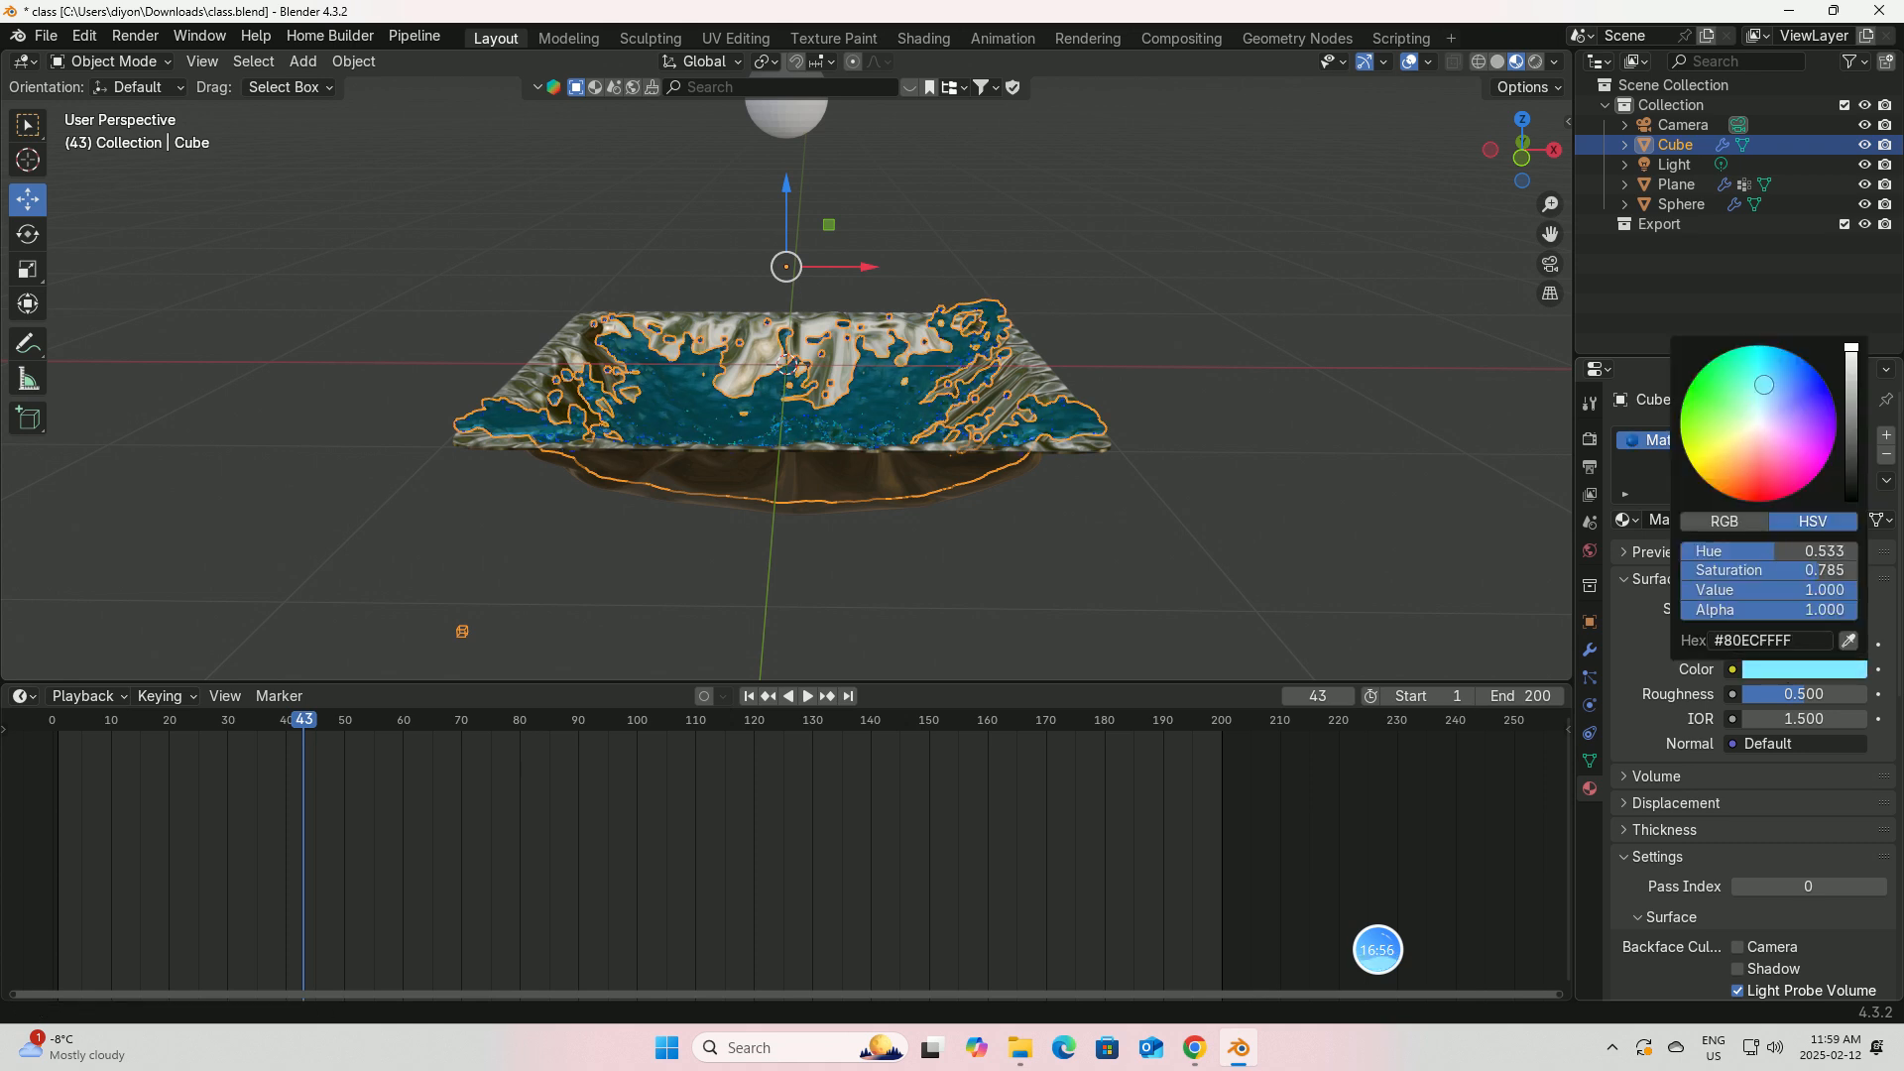
left_click(1753, 373)
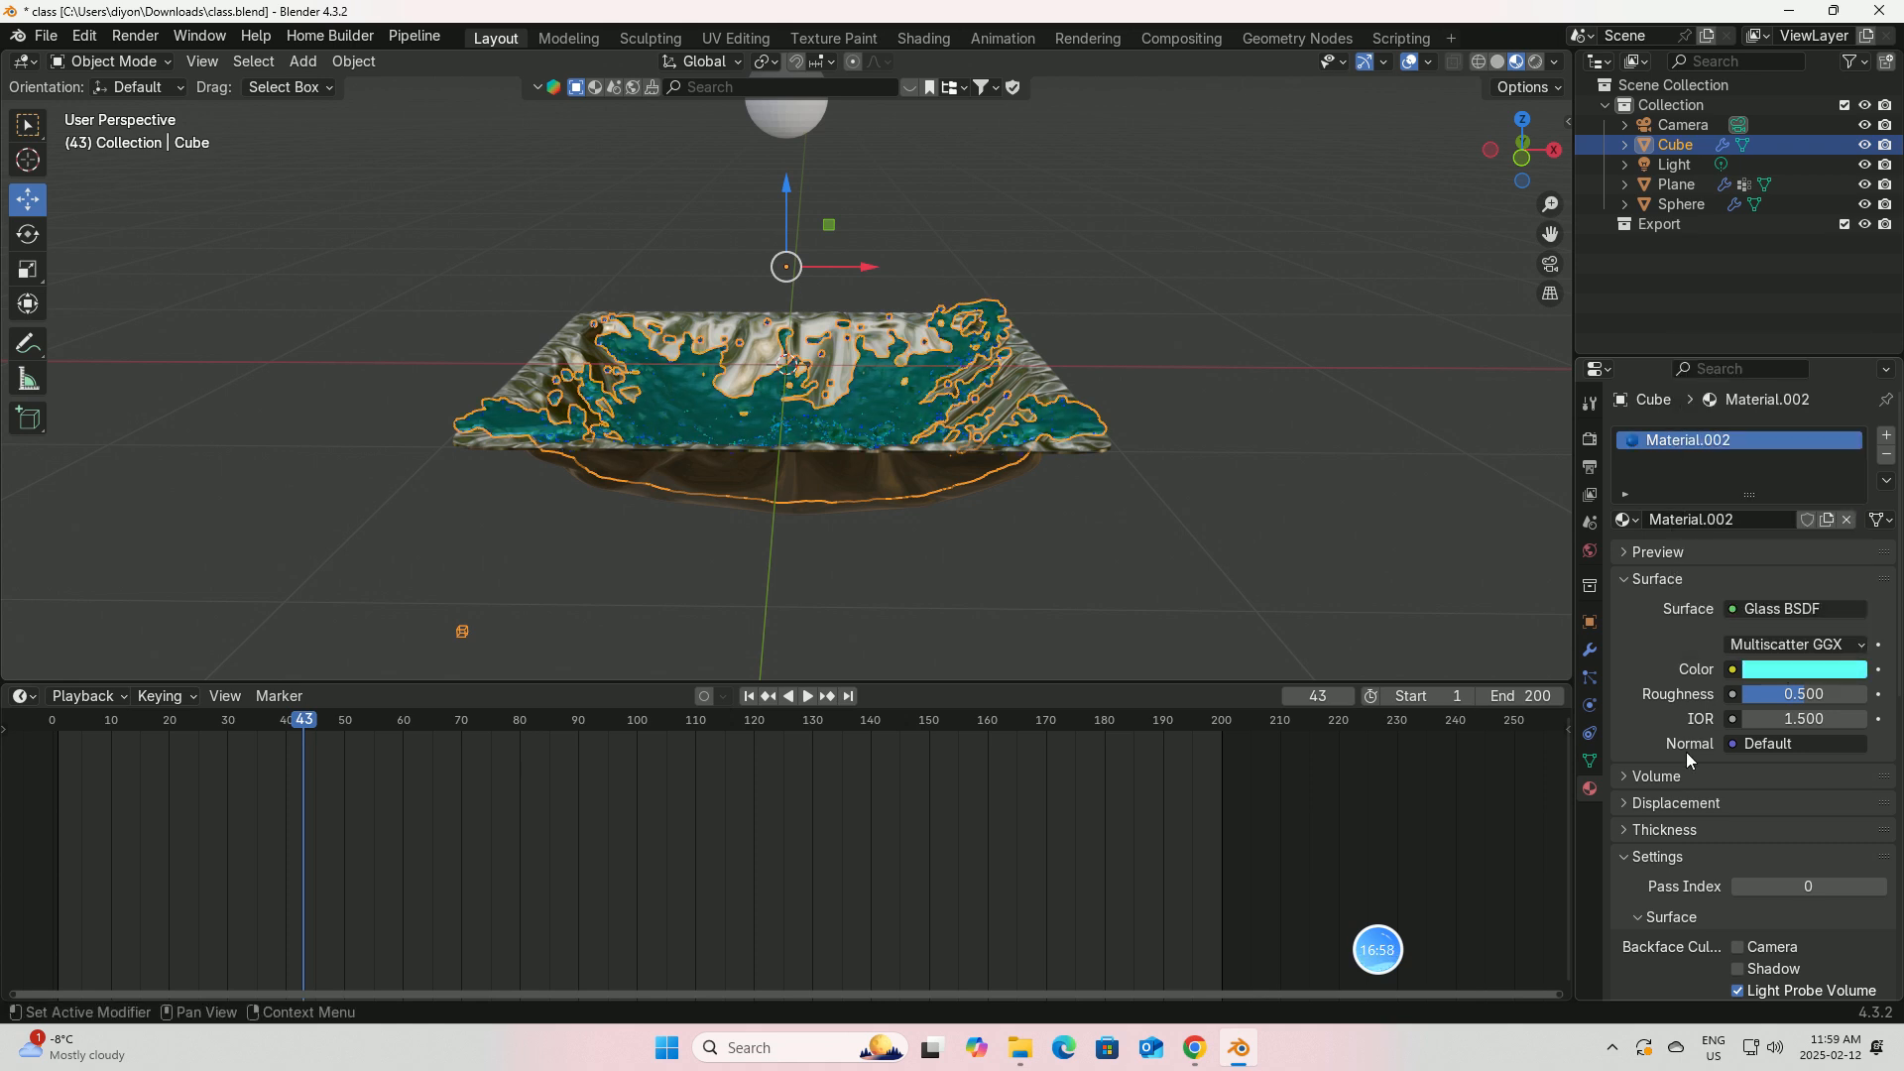
scroll(1684, 879, "down", 2)
scroll(1684, 878, "down", 7)
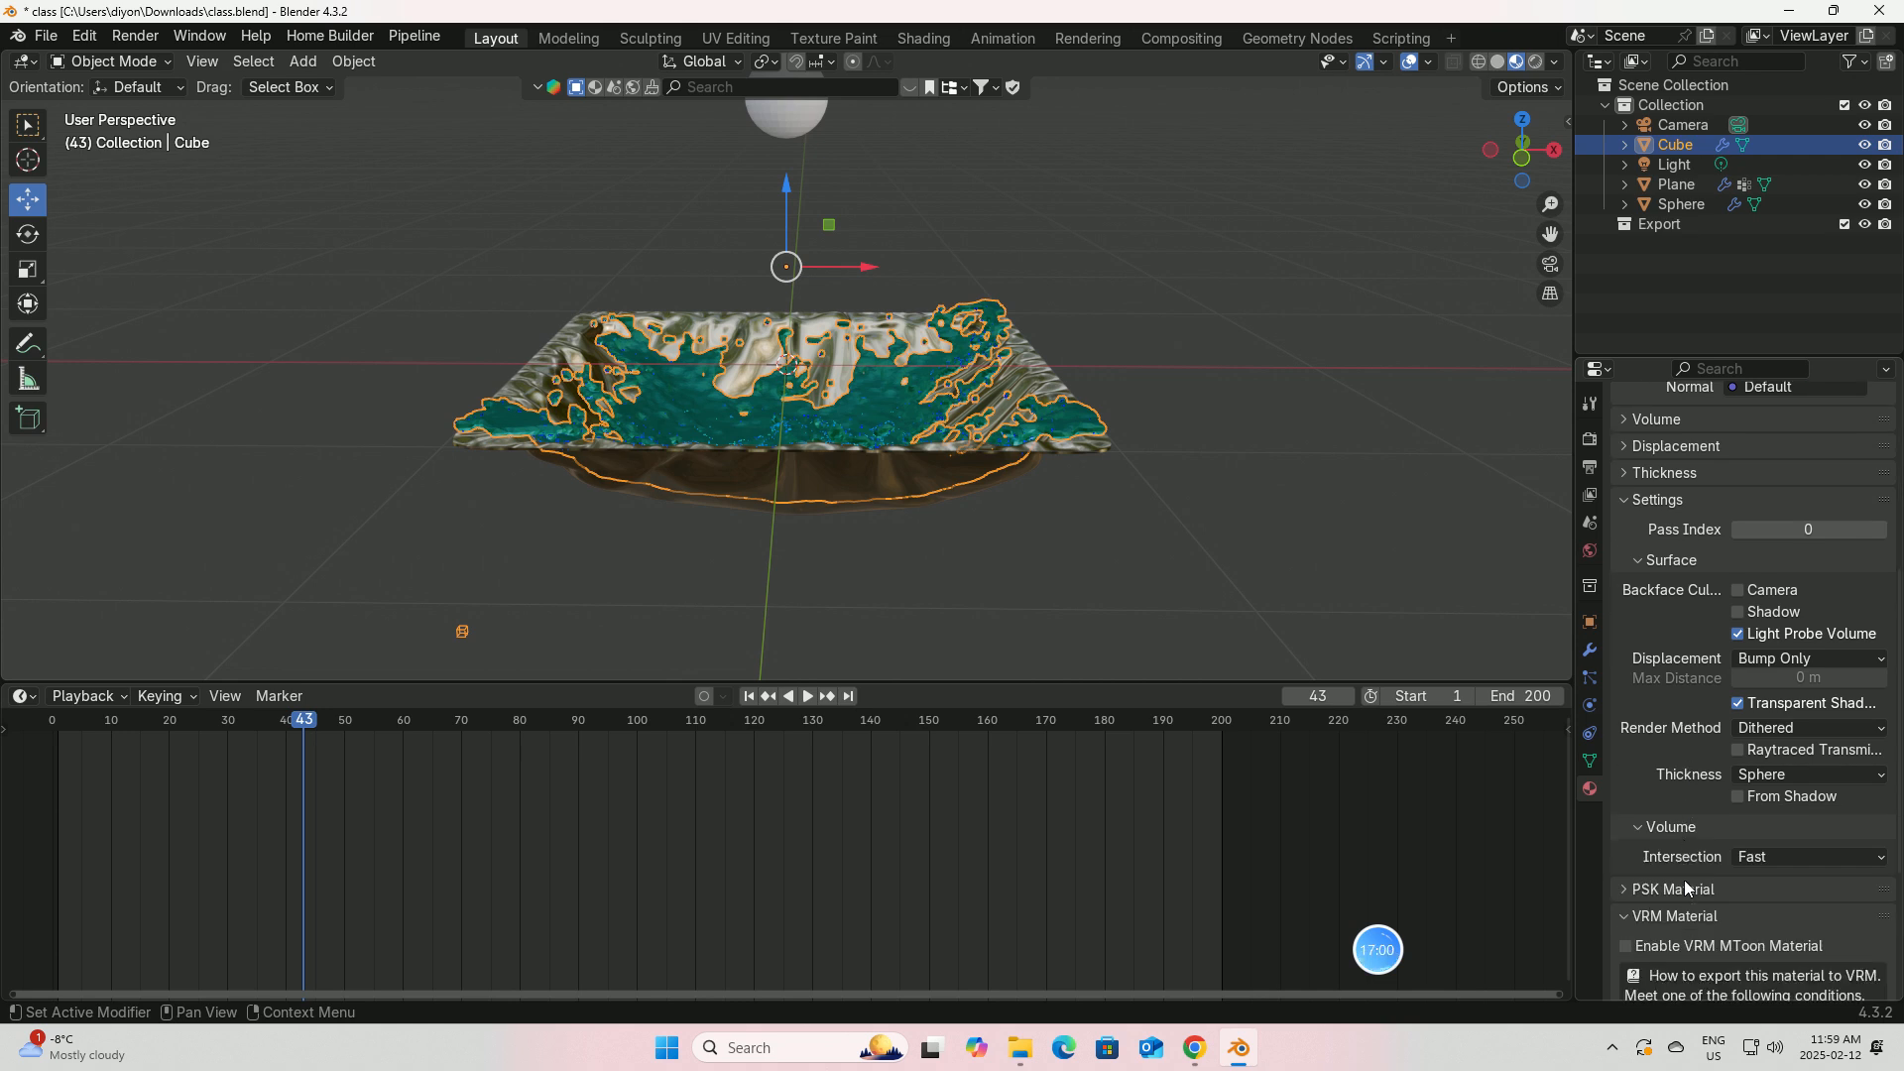
scroll(1684, 883, "up", 5)
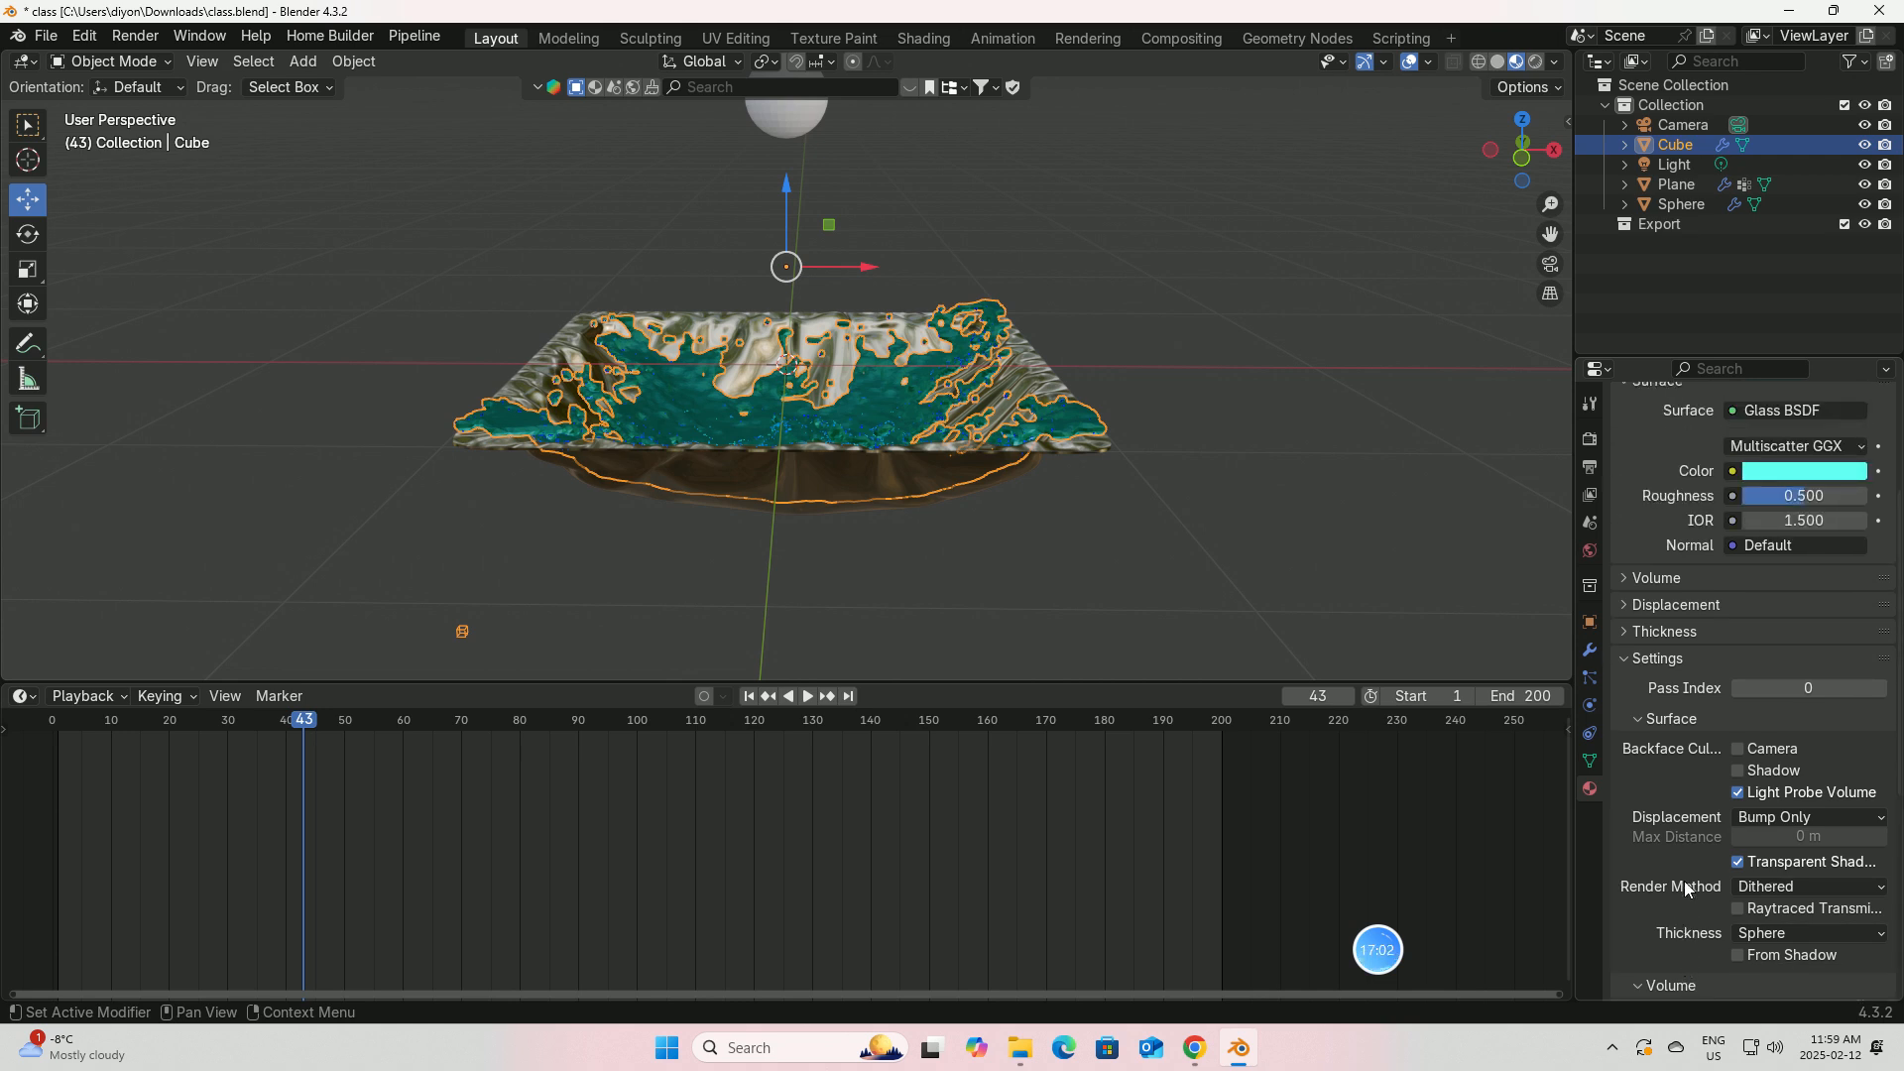
Step: In the Shading workspace, insert a Mix Shader between the fluid material's Glass BSDF and Material Output nodes
left_click(924, 38)
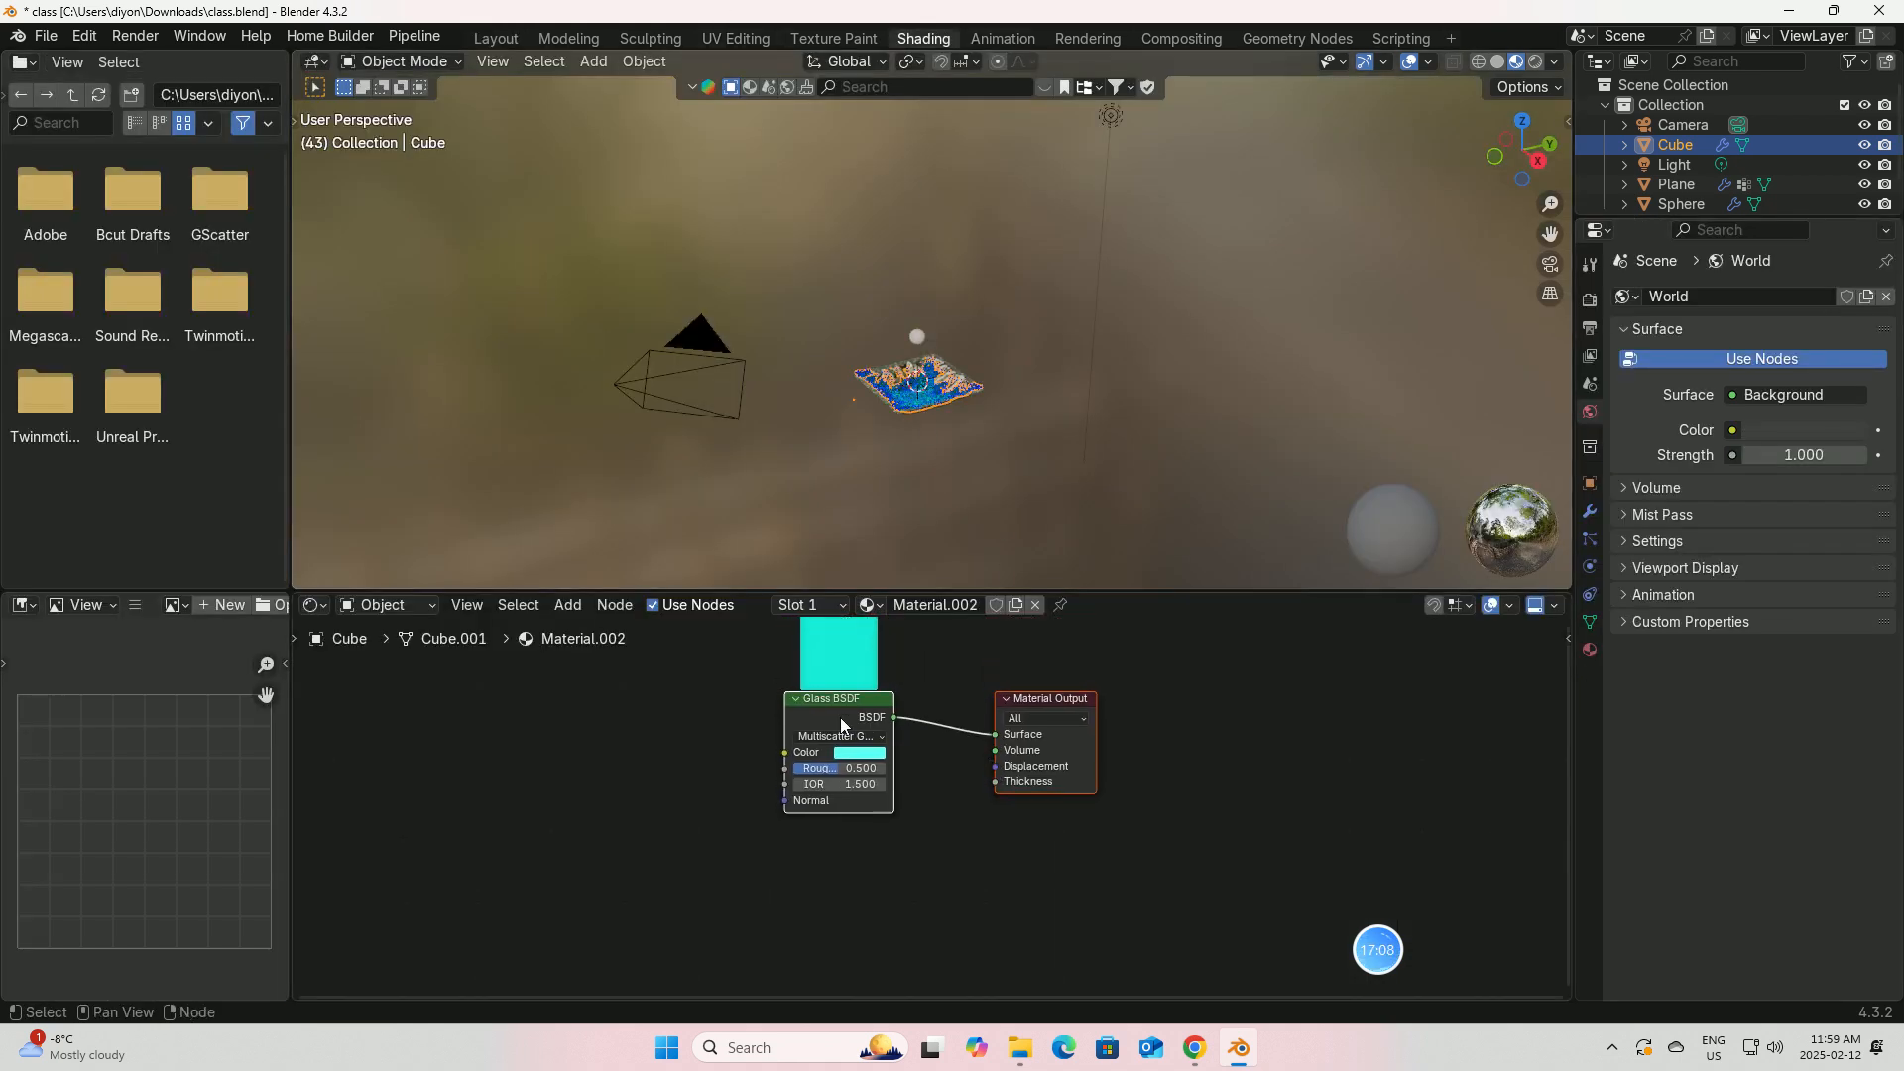
left_click_drag(841, 727, 712, 724)
key("shift+a")
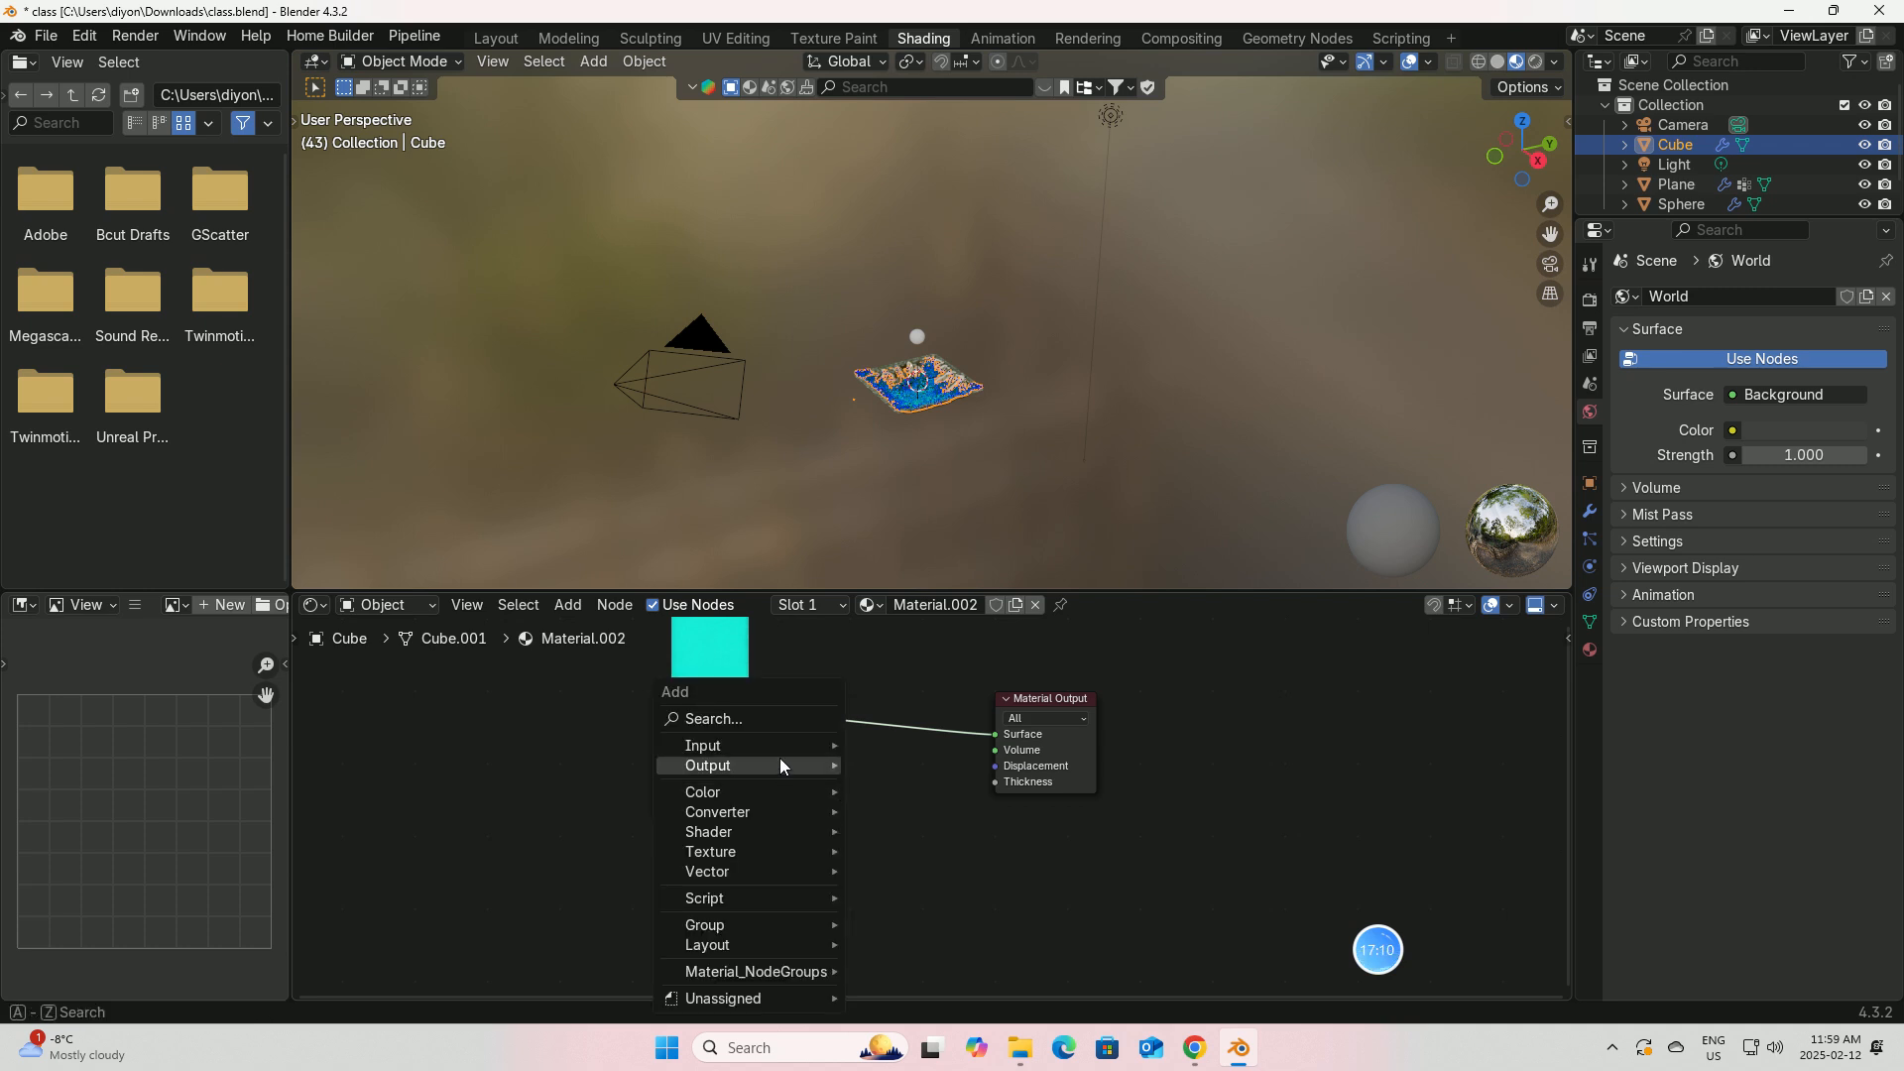
left_click(764, 719)
type("mix")
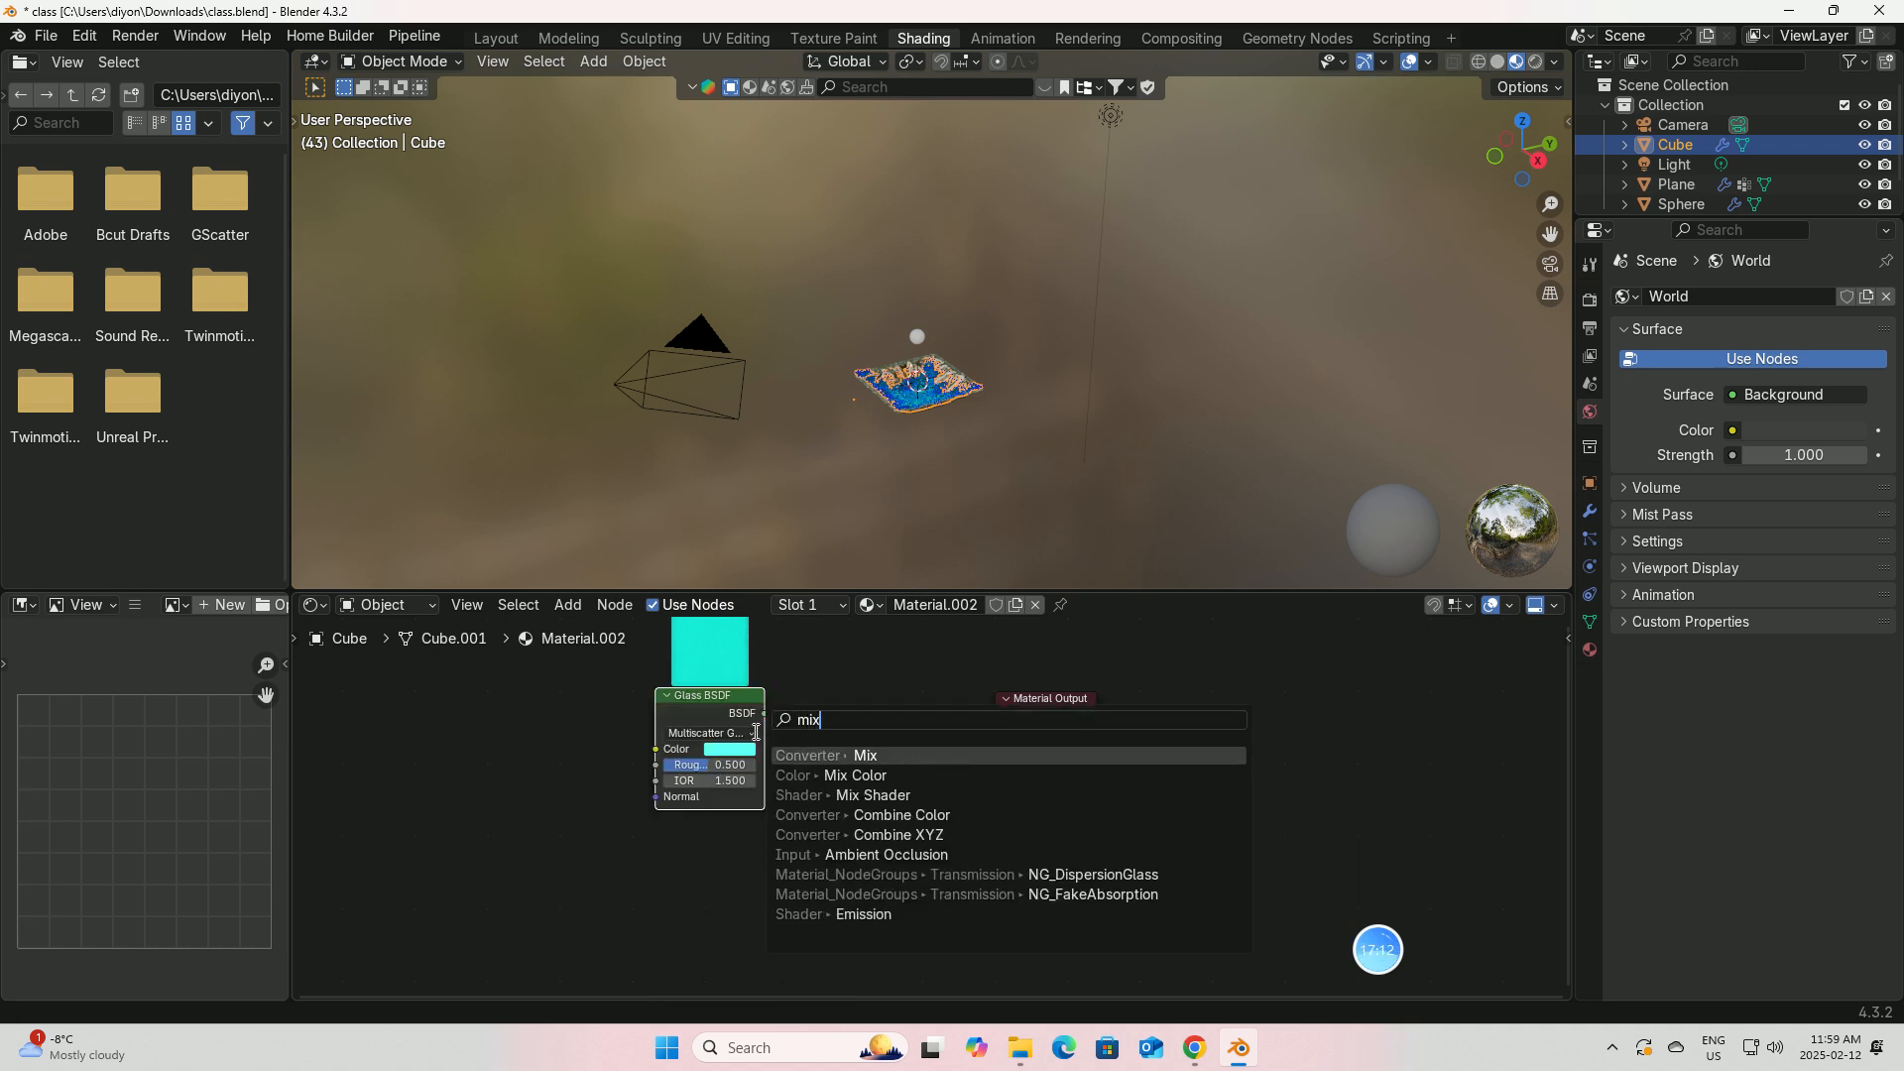
left_click(872, 794)
left_click(853, 722)
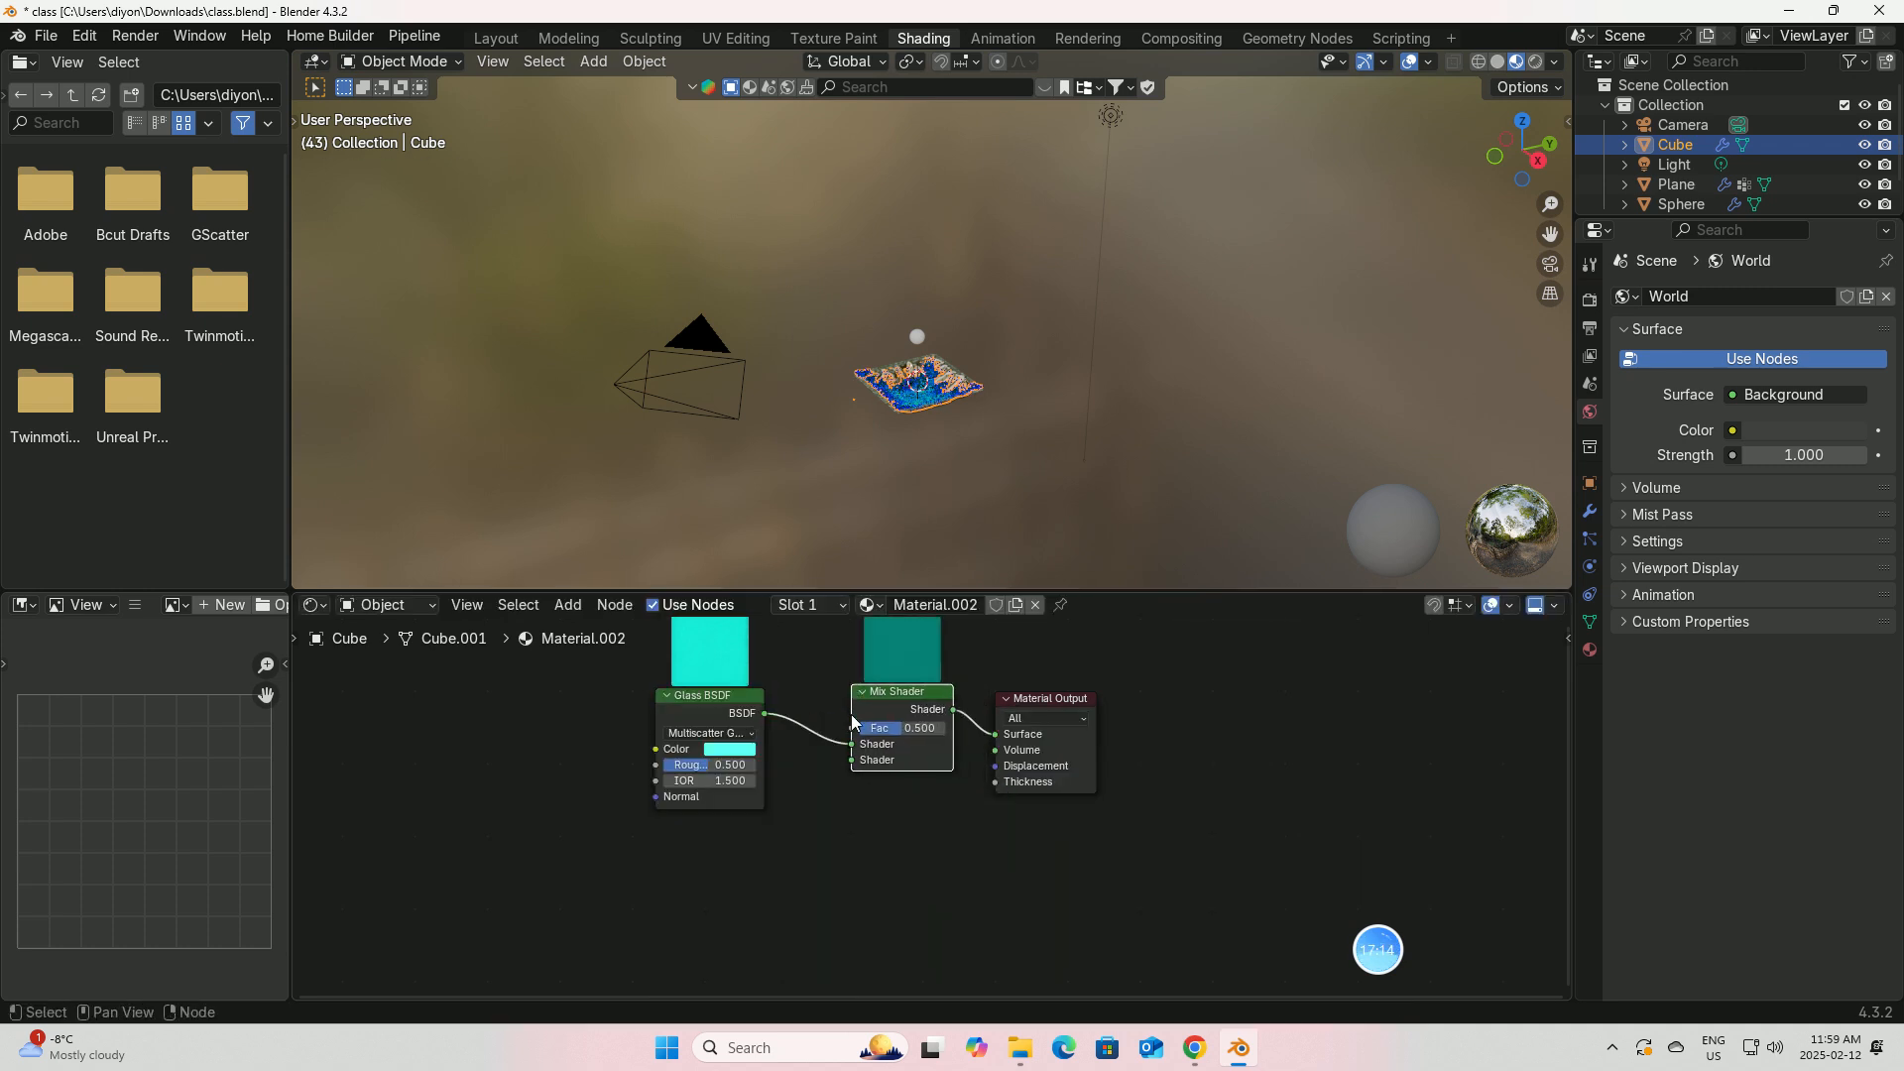
middle_click_drag(1022, 826, 1067, 868)
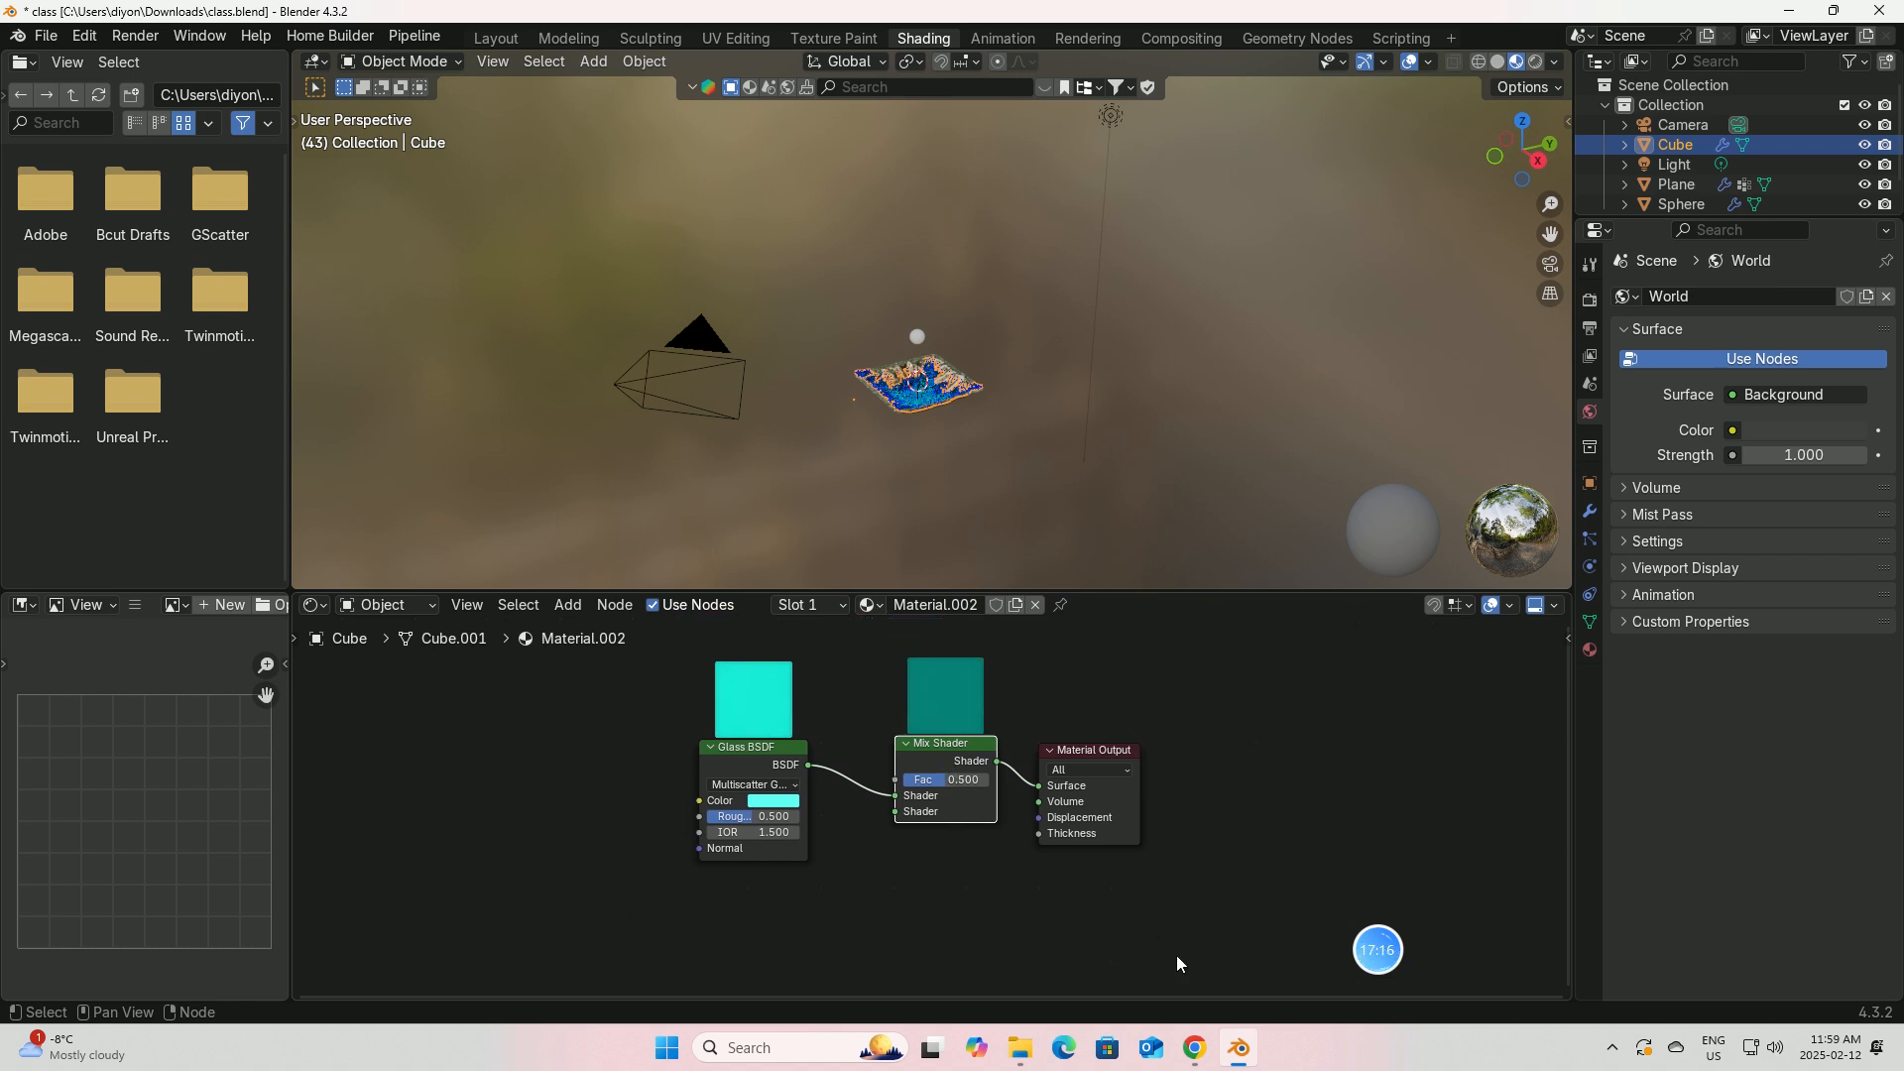
Step: Switch to Chrome and browse the Bilibili channel's collections, viewing Blender最基础系列教程2 and returning to the second page of the list
left_click(1194, 1047)
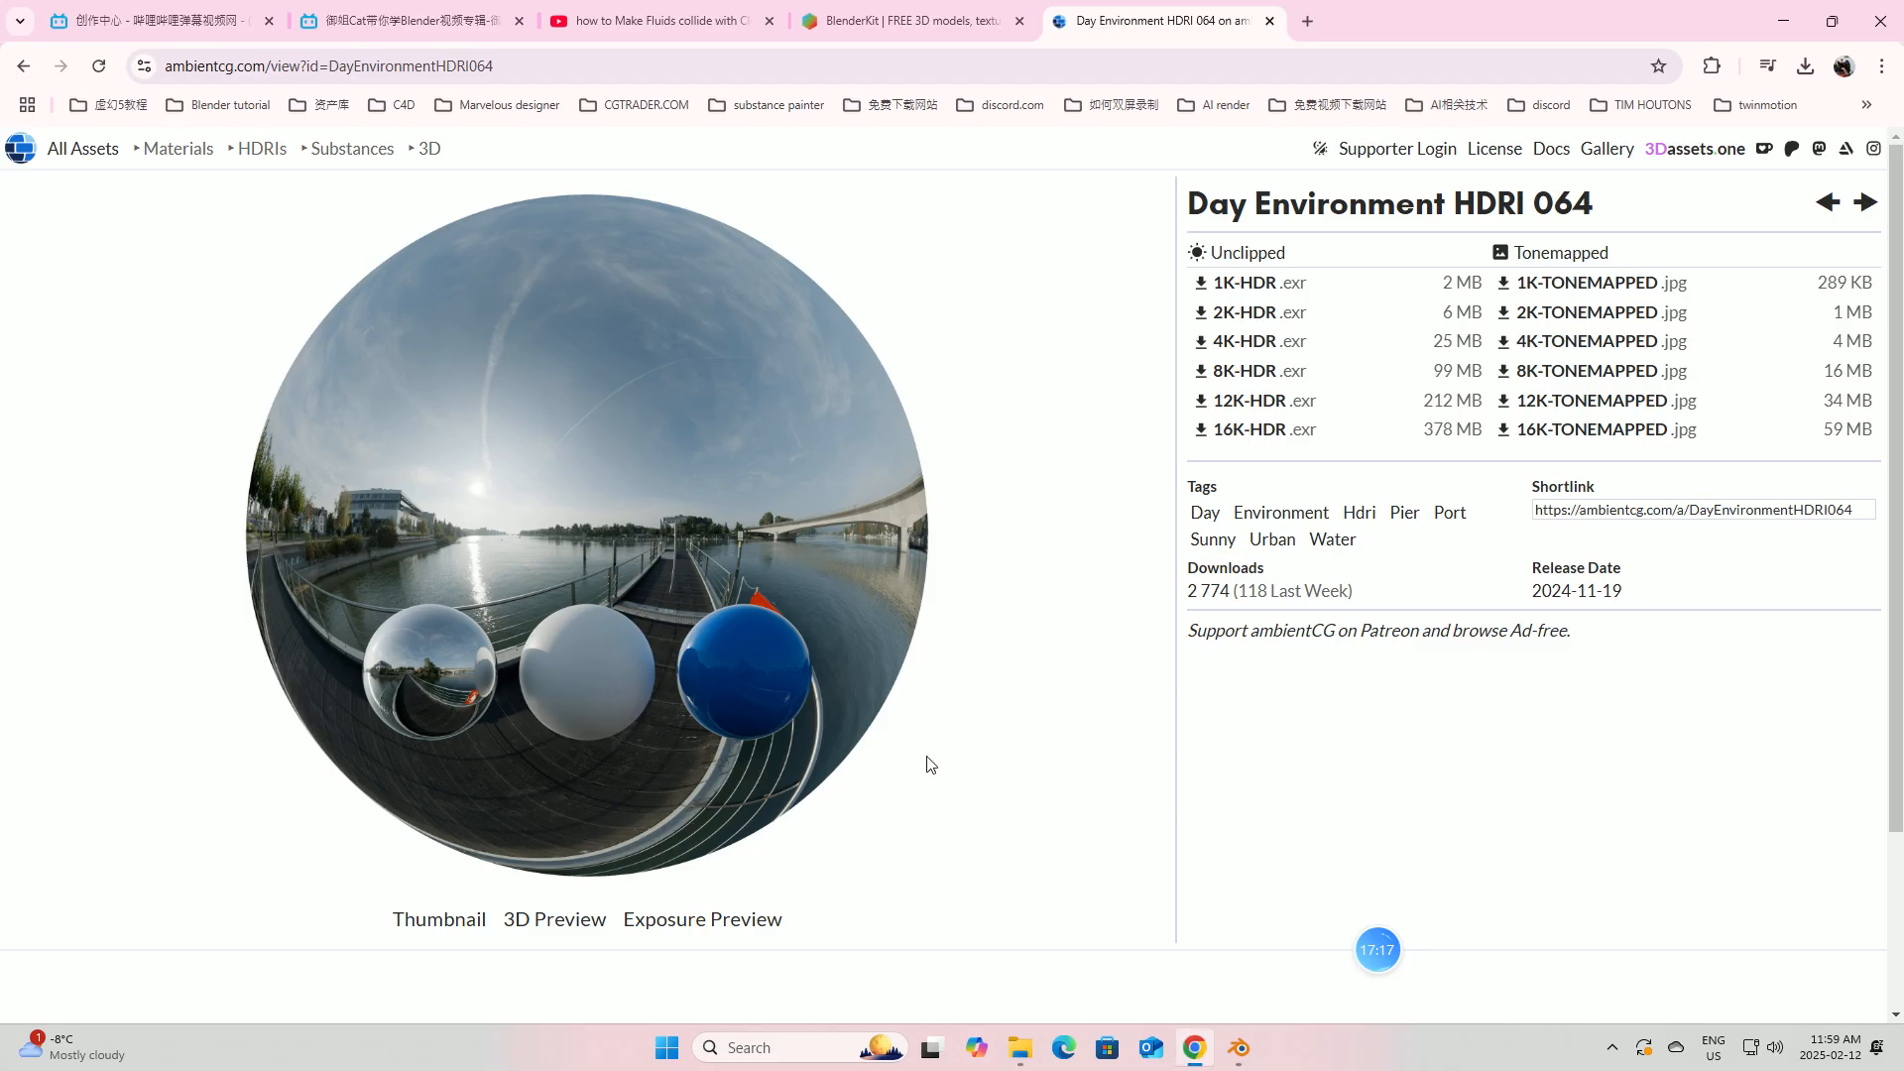
left_click(359, 16)
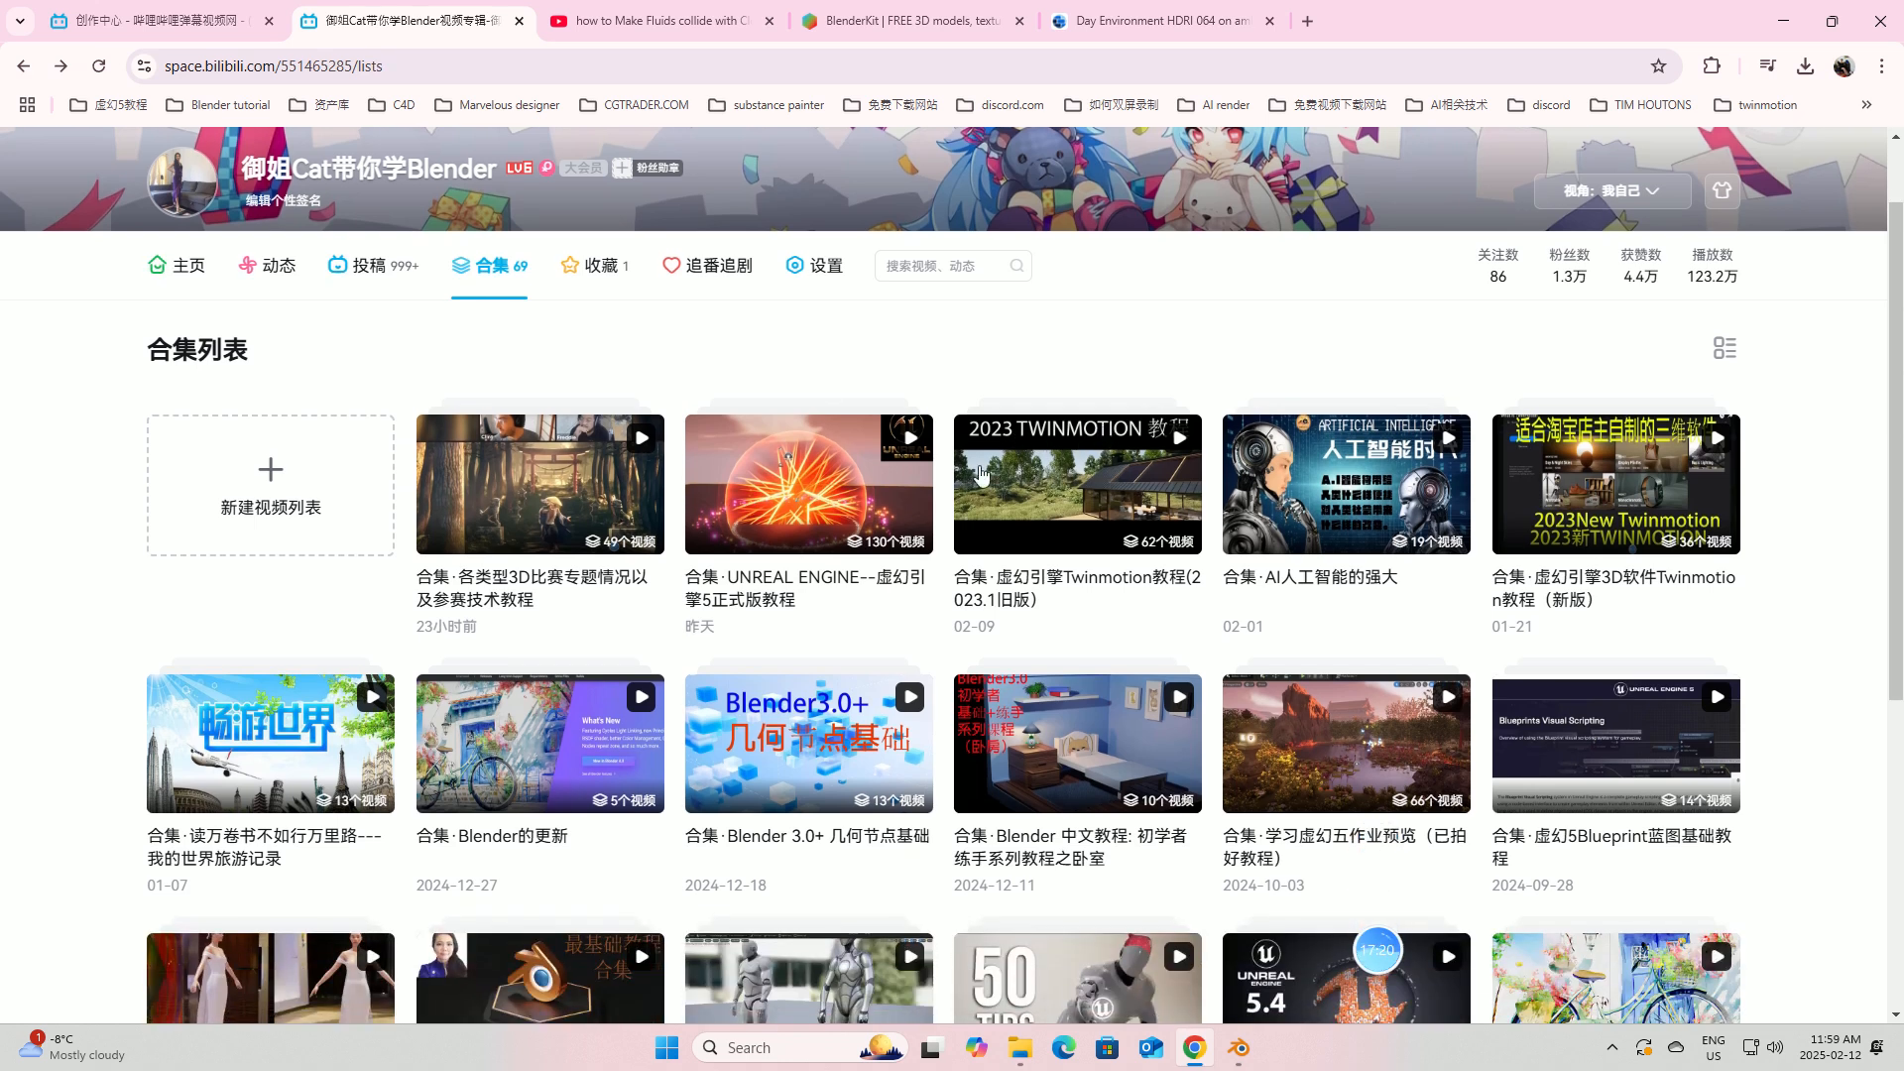
scroll(942, 783, "down", 7)
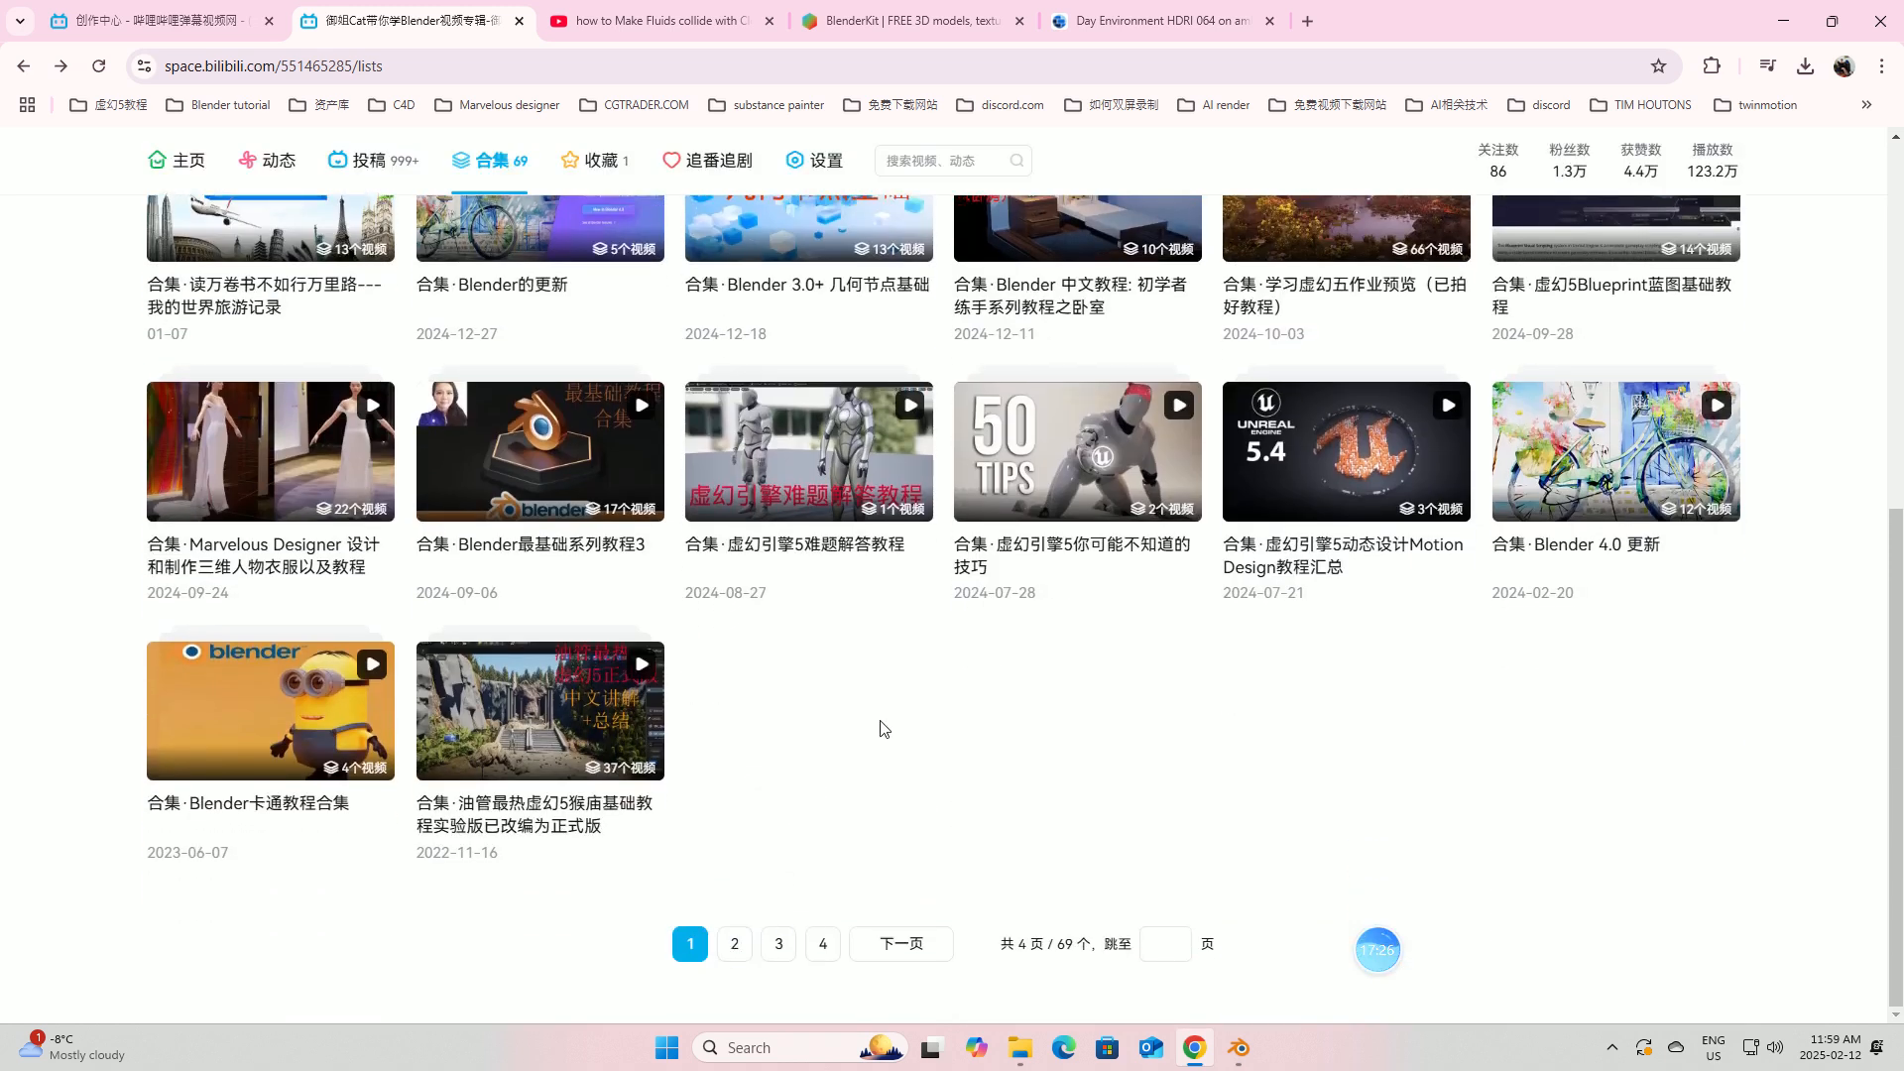
left_click(735, 946)
scroll(1074, 813, "down", 2)
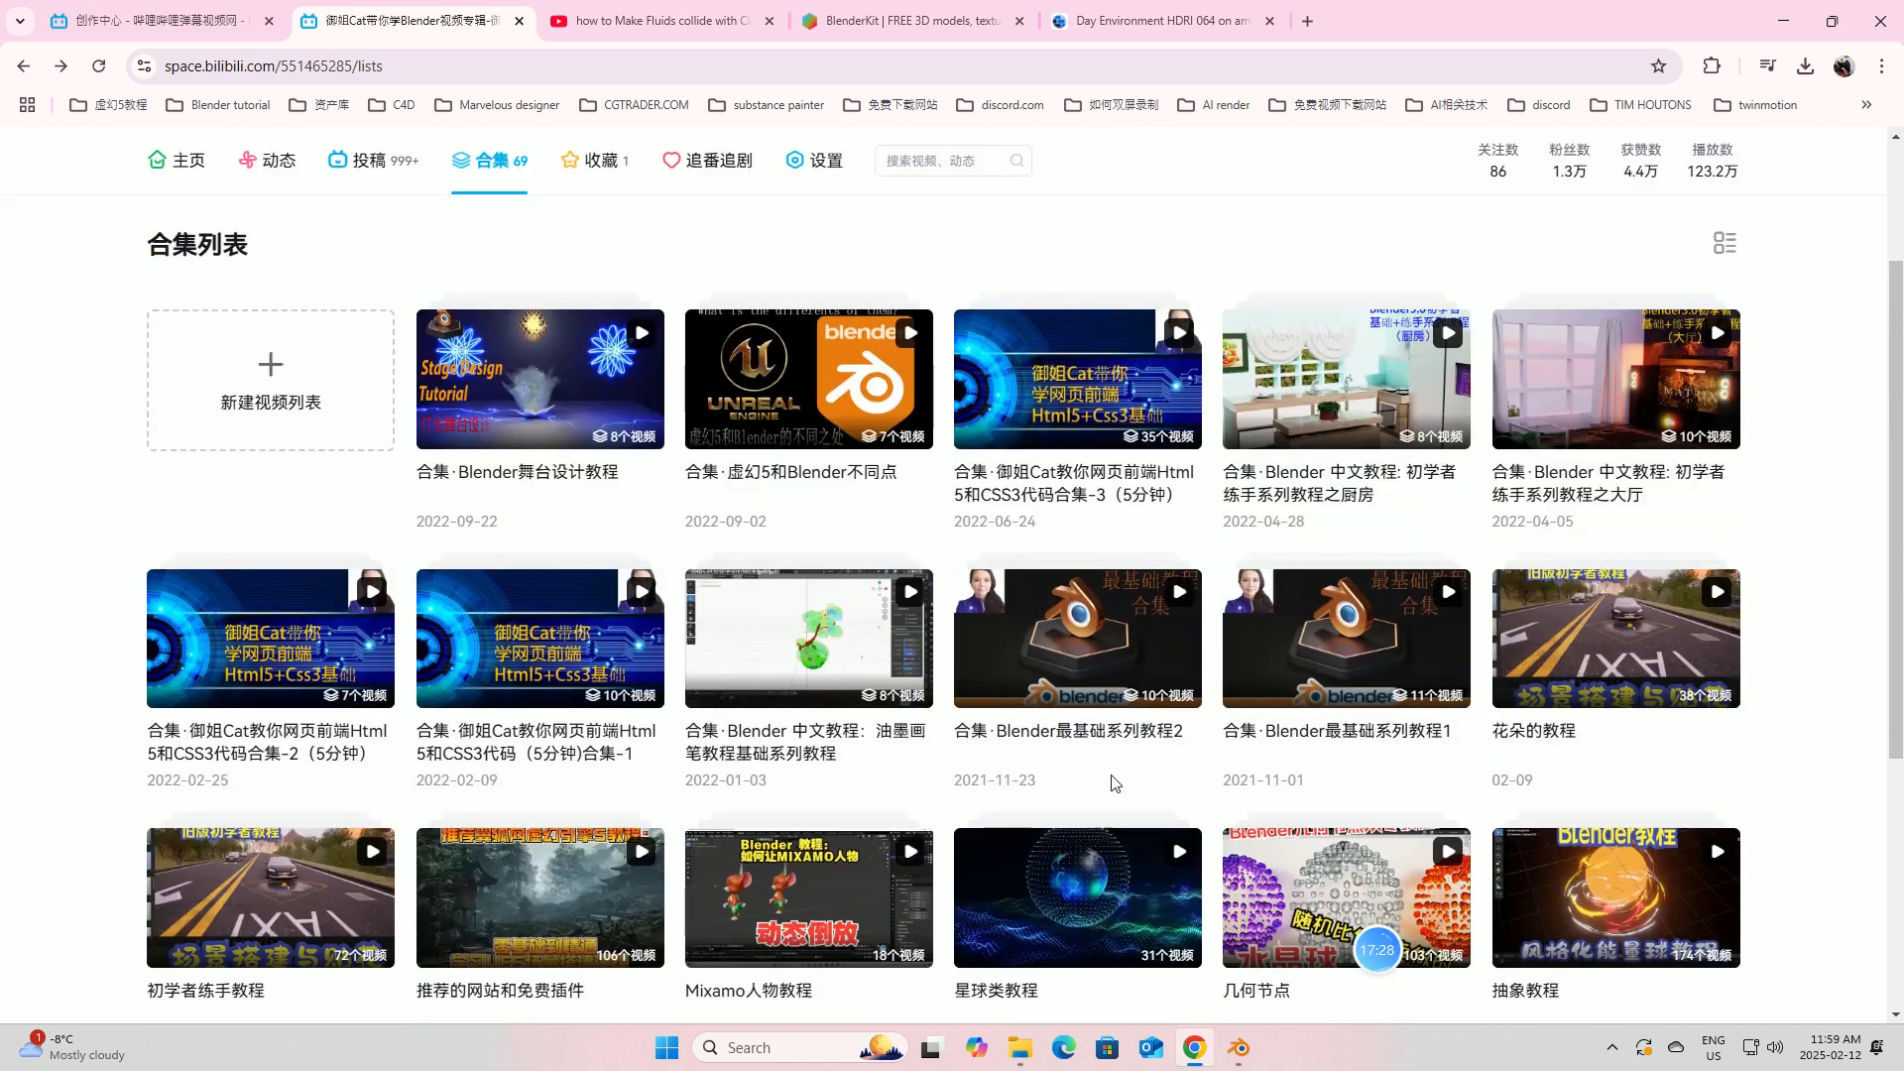
left_click(1128, 627)
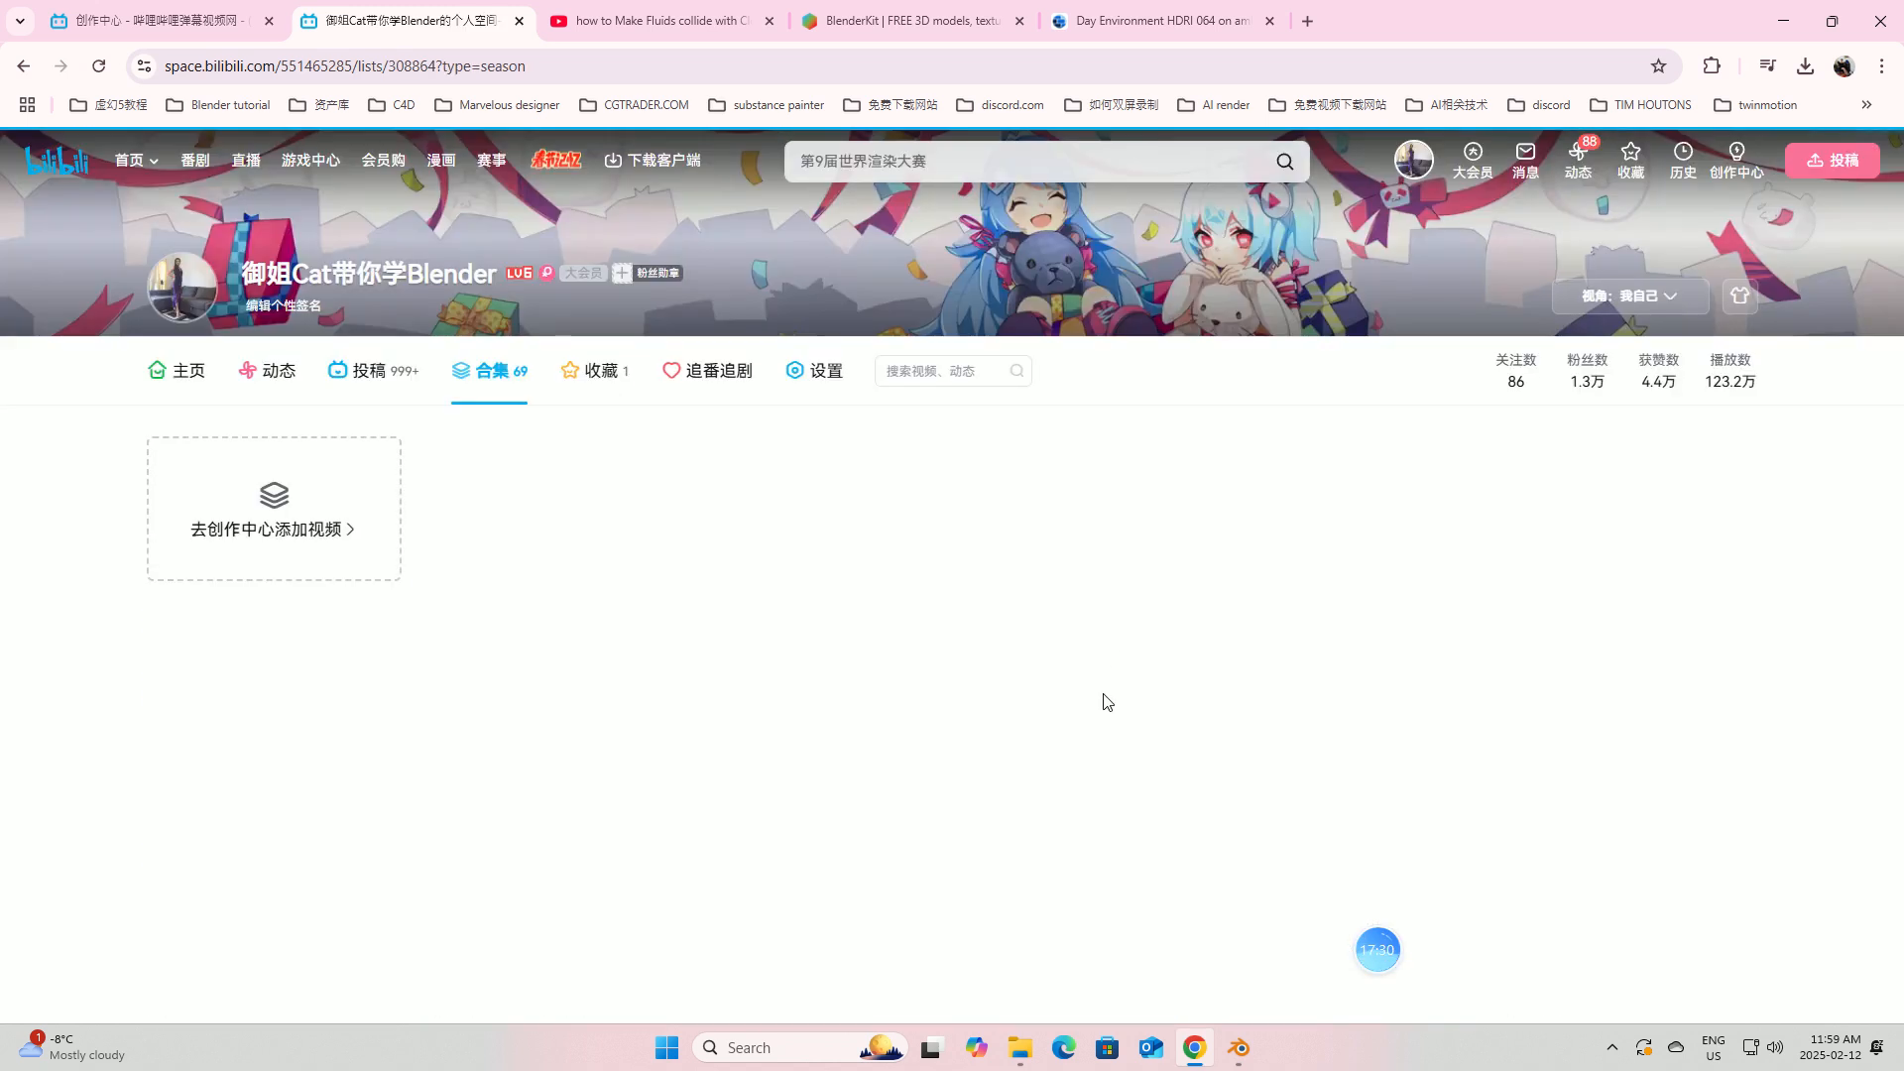
scroll(796, 785, "down", 1)
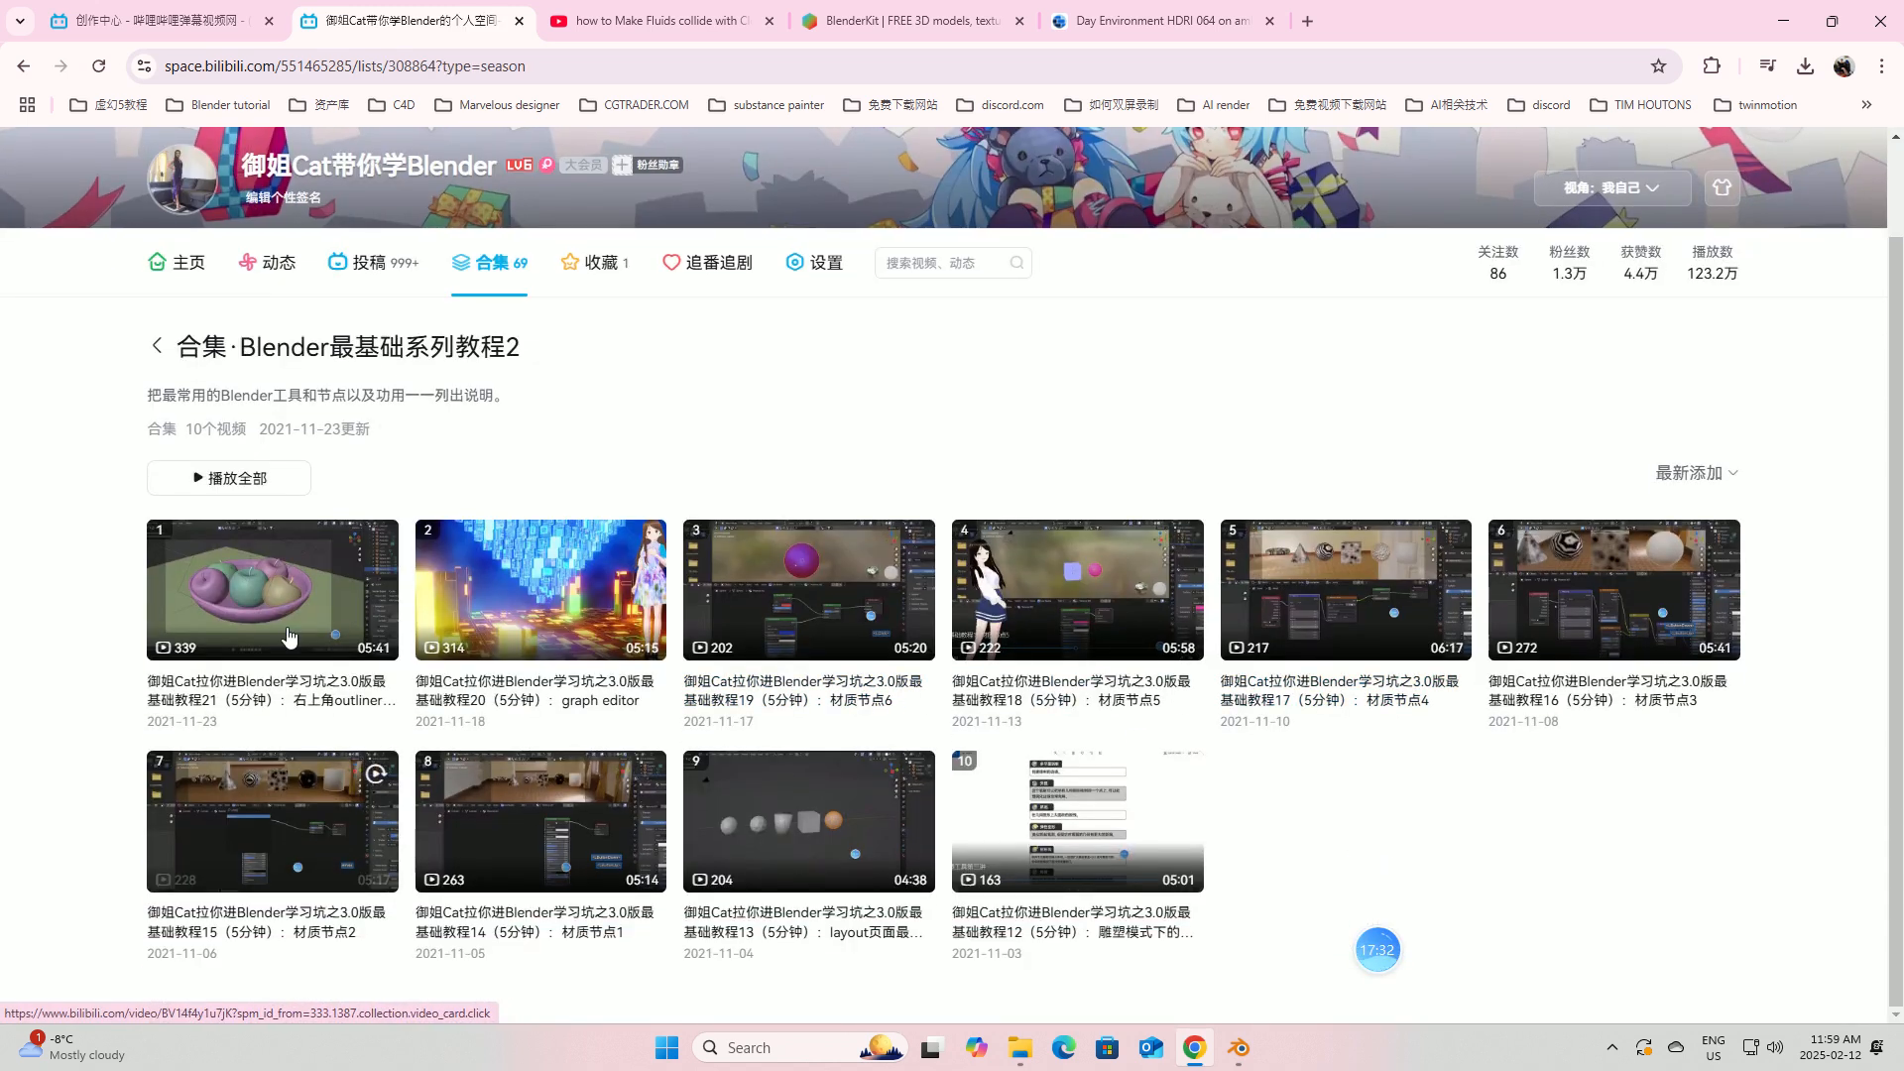
left_click(23, 66)
scroll(772, 805, "down", 4)
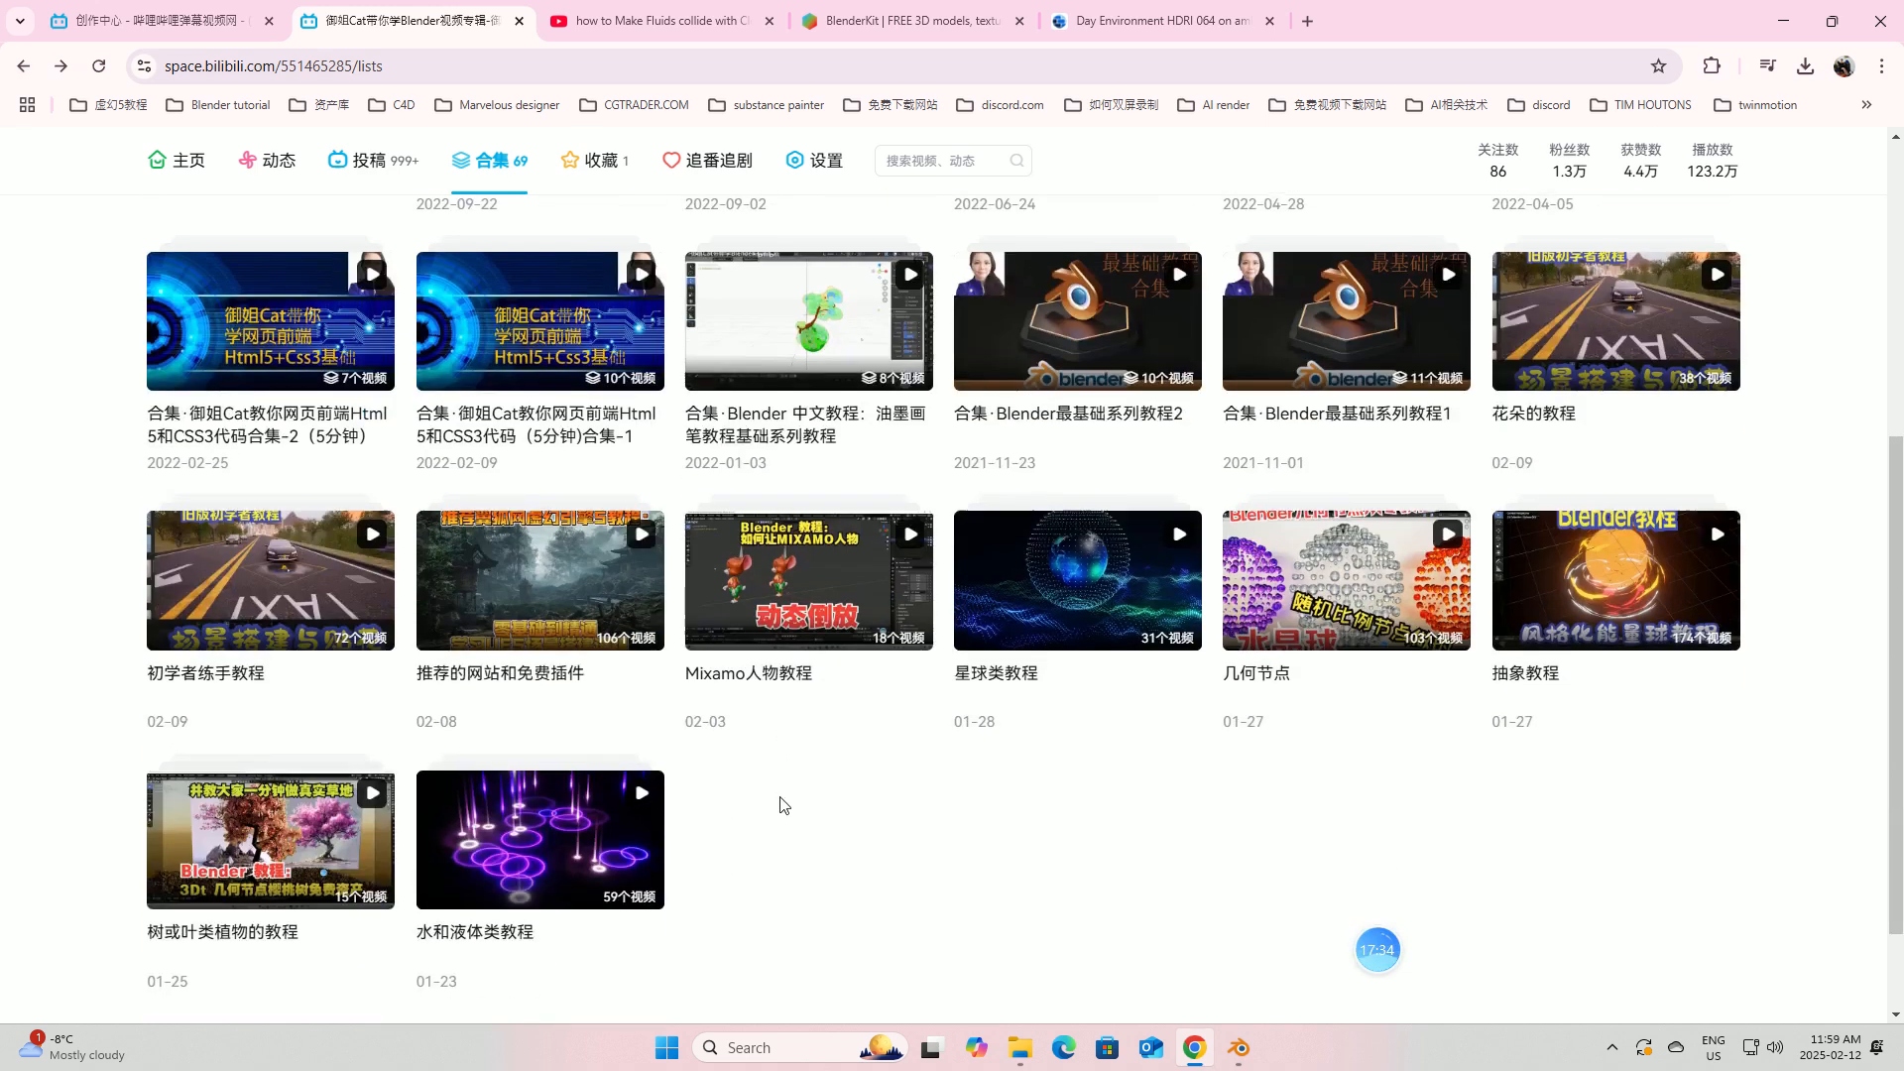
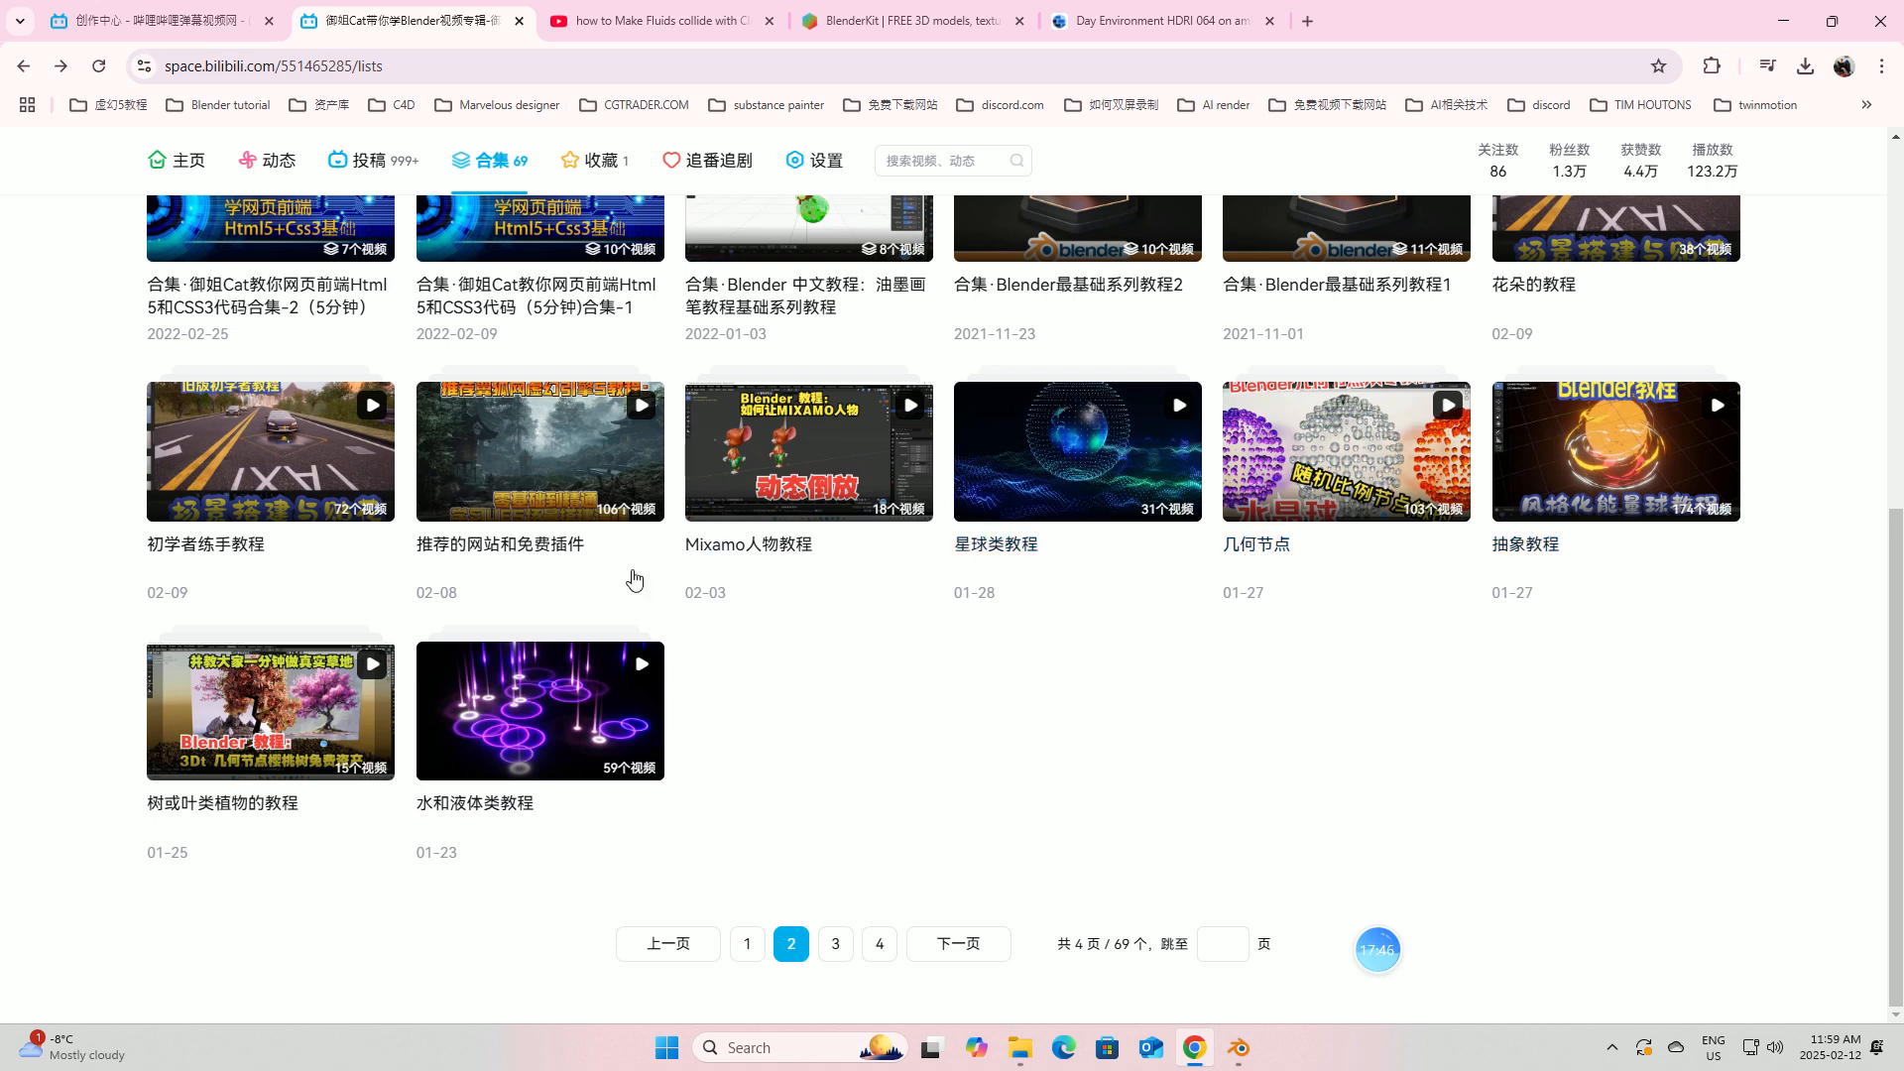
Step: View the videos in the 水和液体类教程 series and return to the collection list
left_click(556, 723)
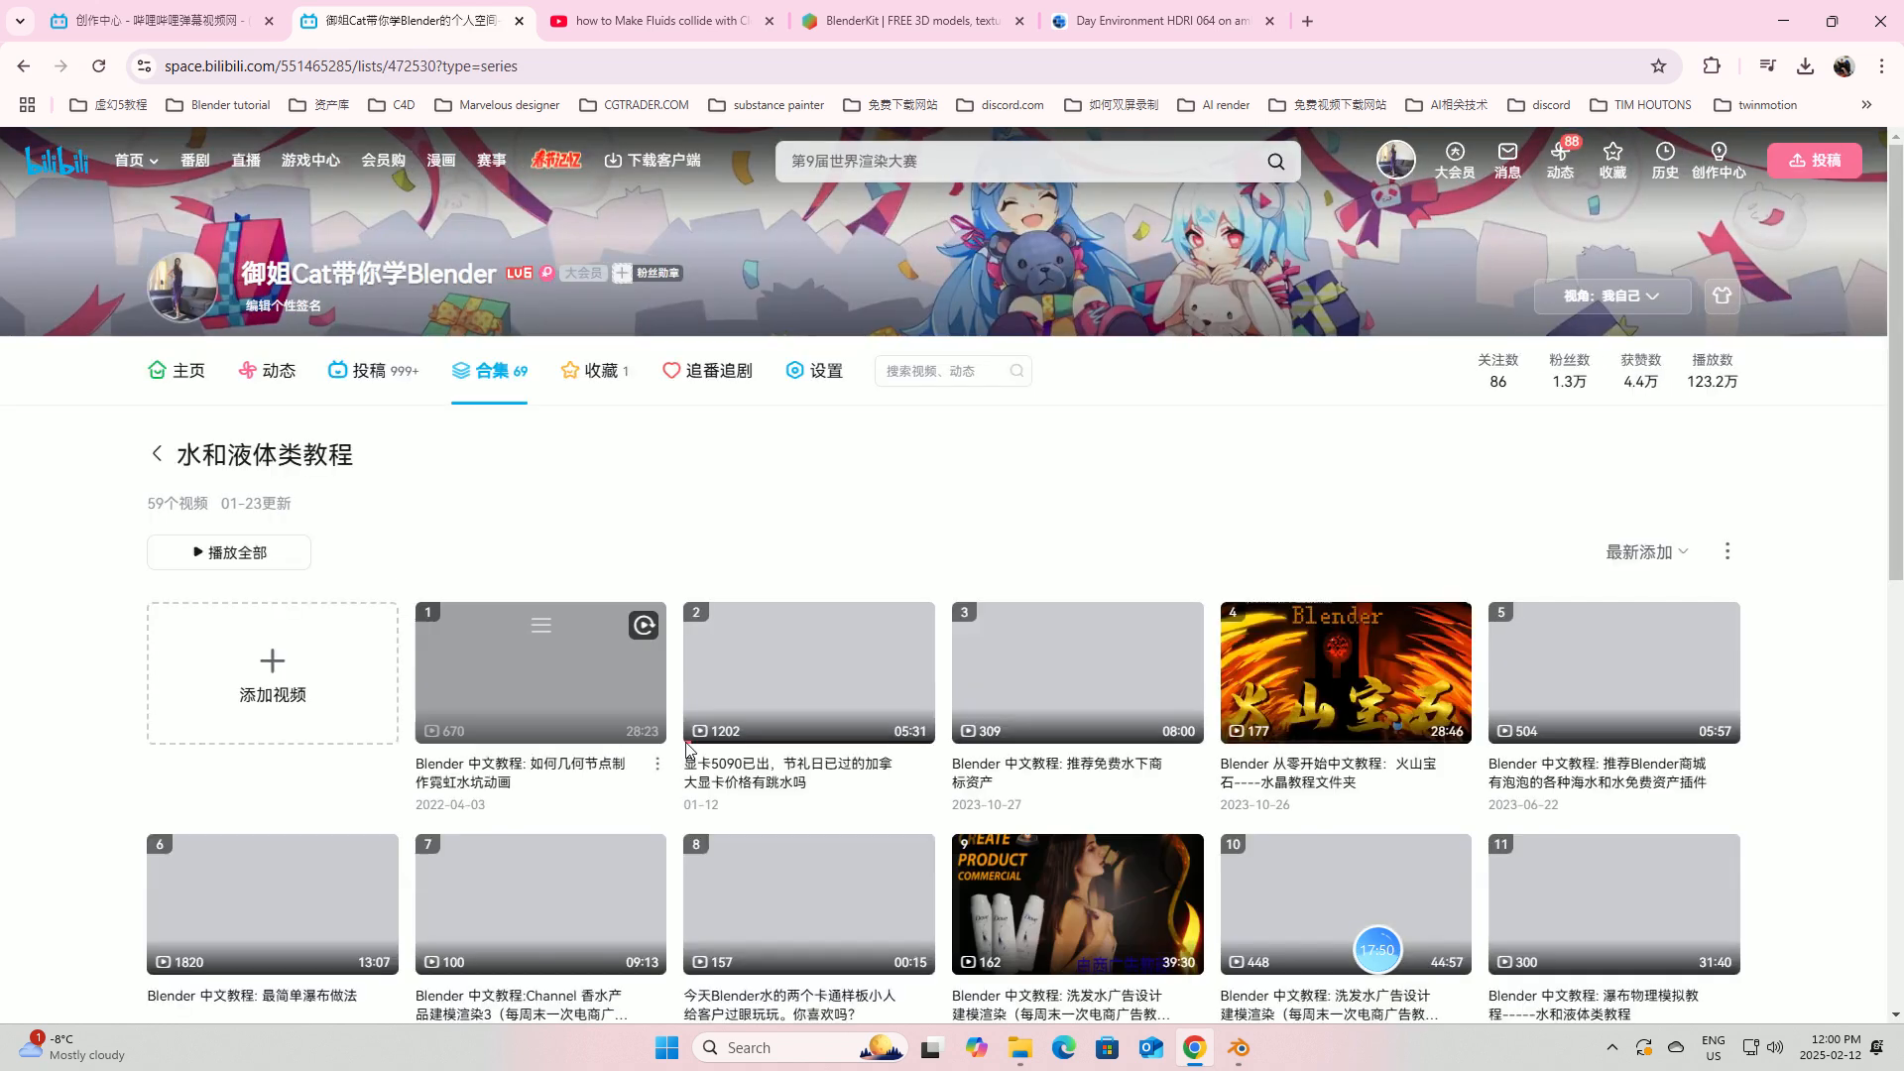
scroll(1032, 681, "down", 2)
scroll(1032, 680, "down", 3)
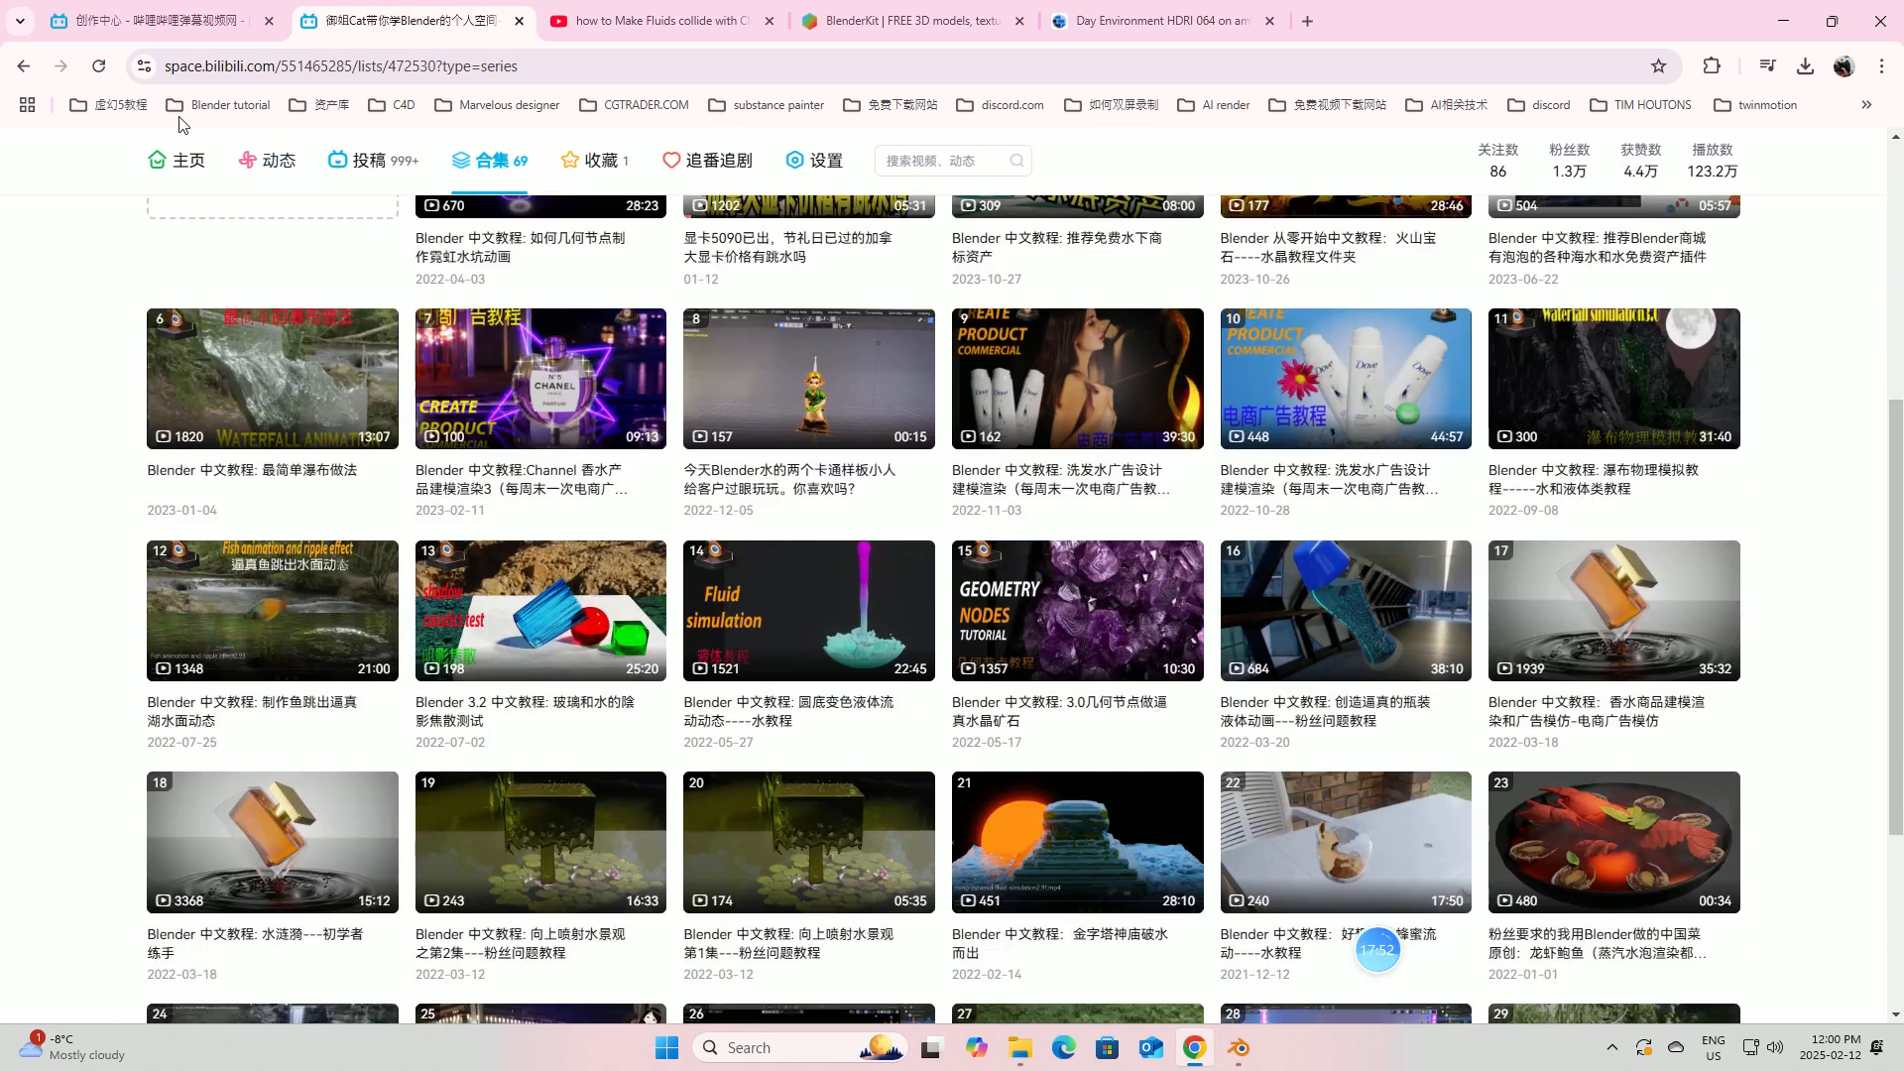
left_click(23, 66)
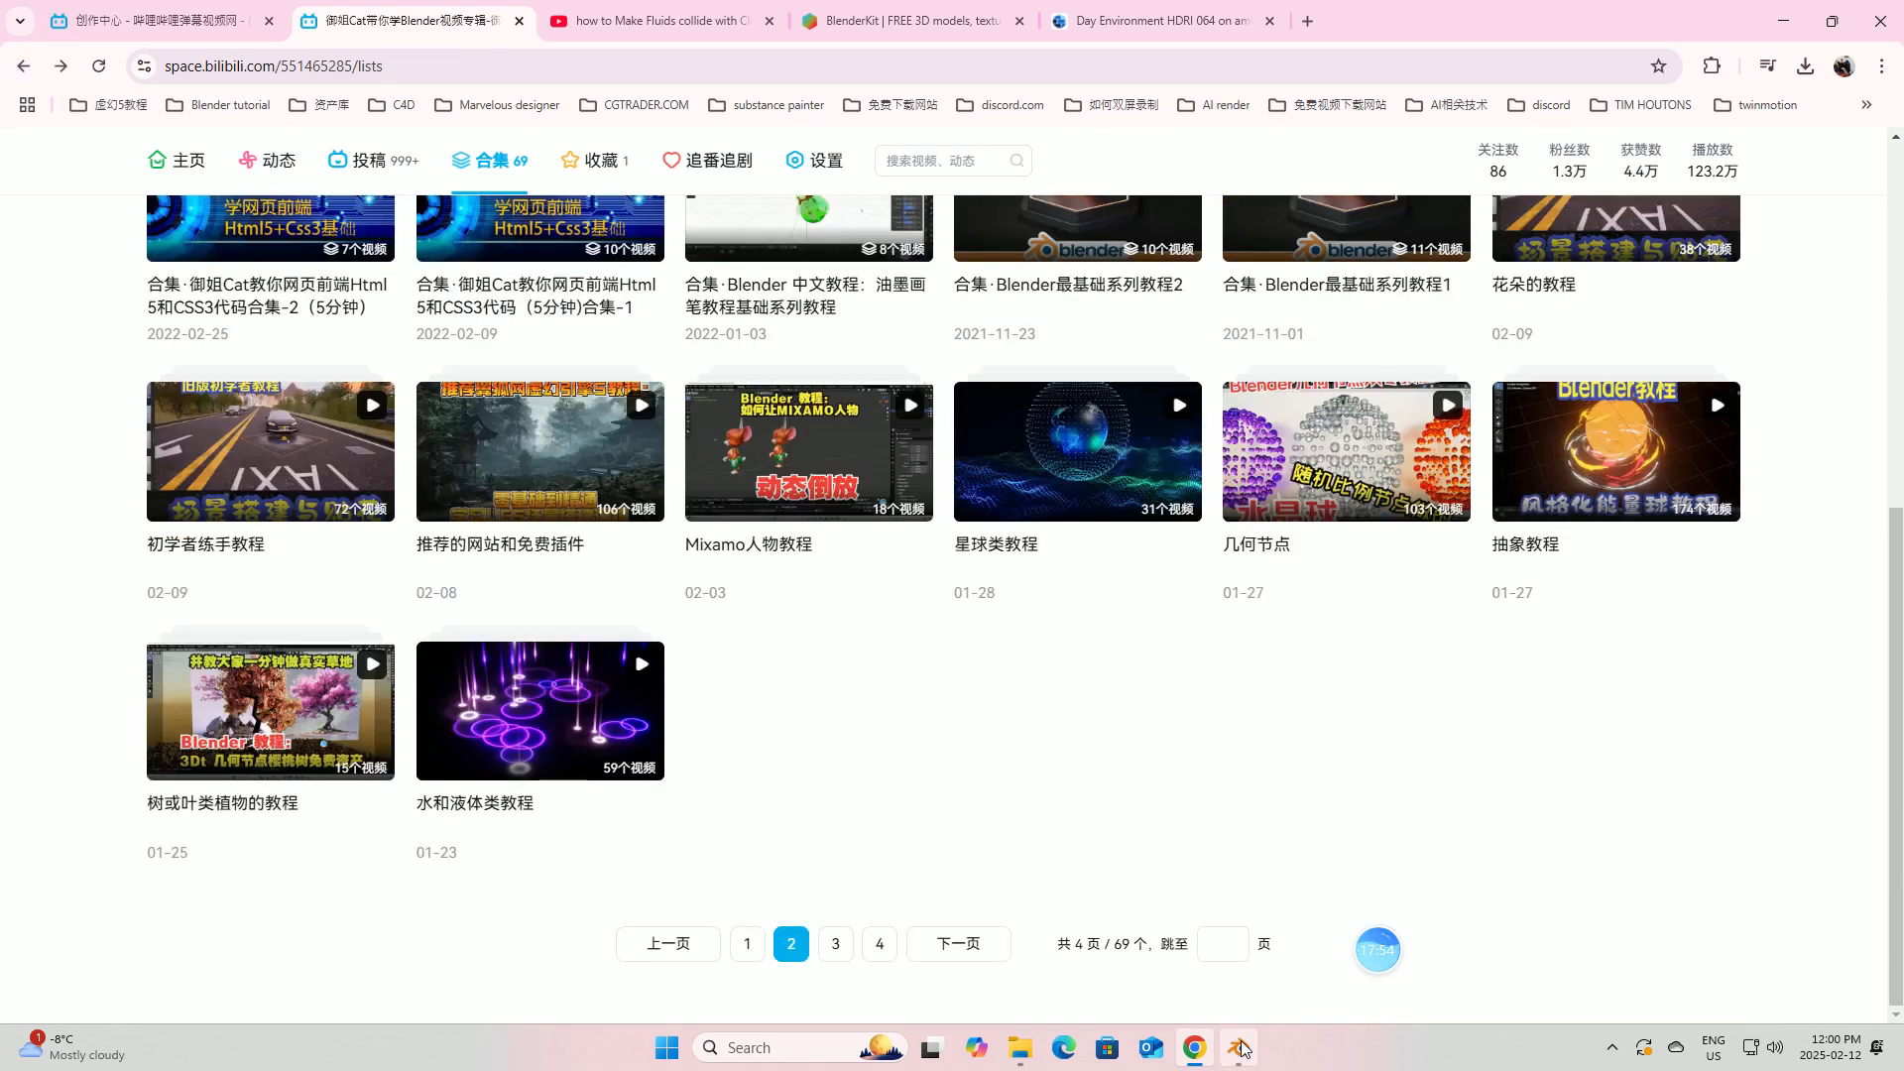
Step: Switch to Blender, add a Transparent BSDF below the Glass BSDF, and connect it to the Mix Shader's second shader input
left_click(1239, 1048)
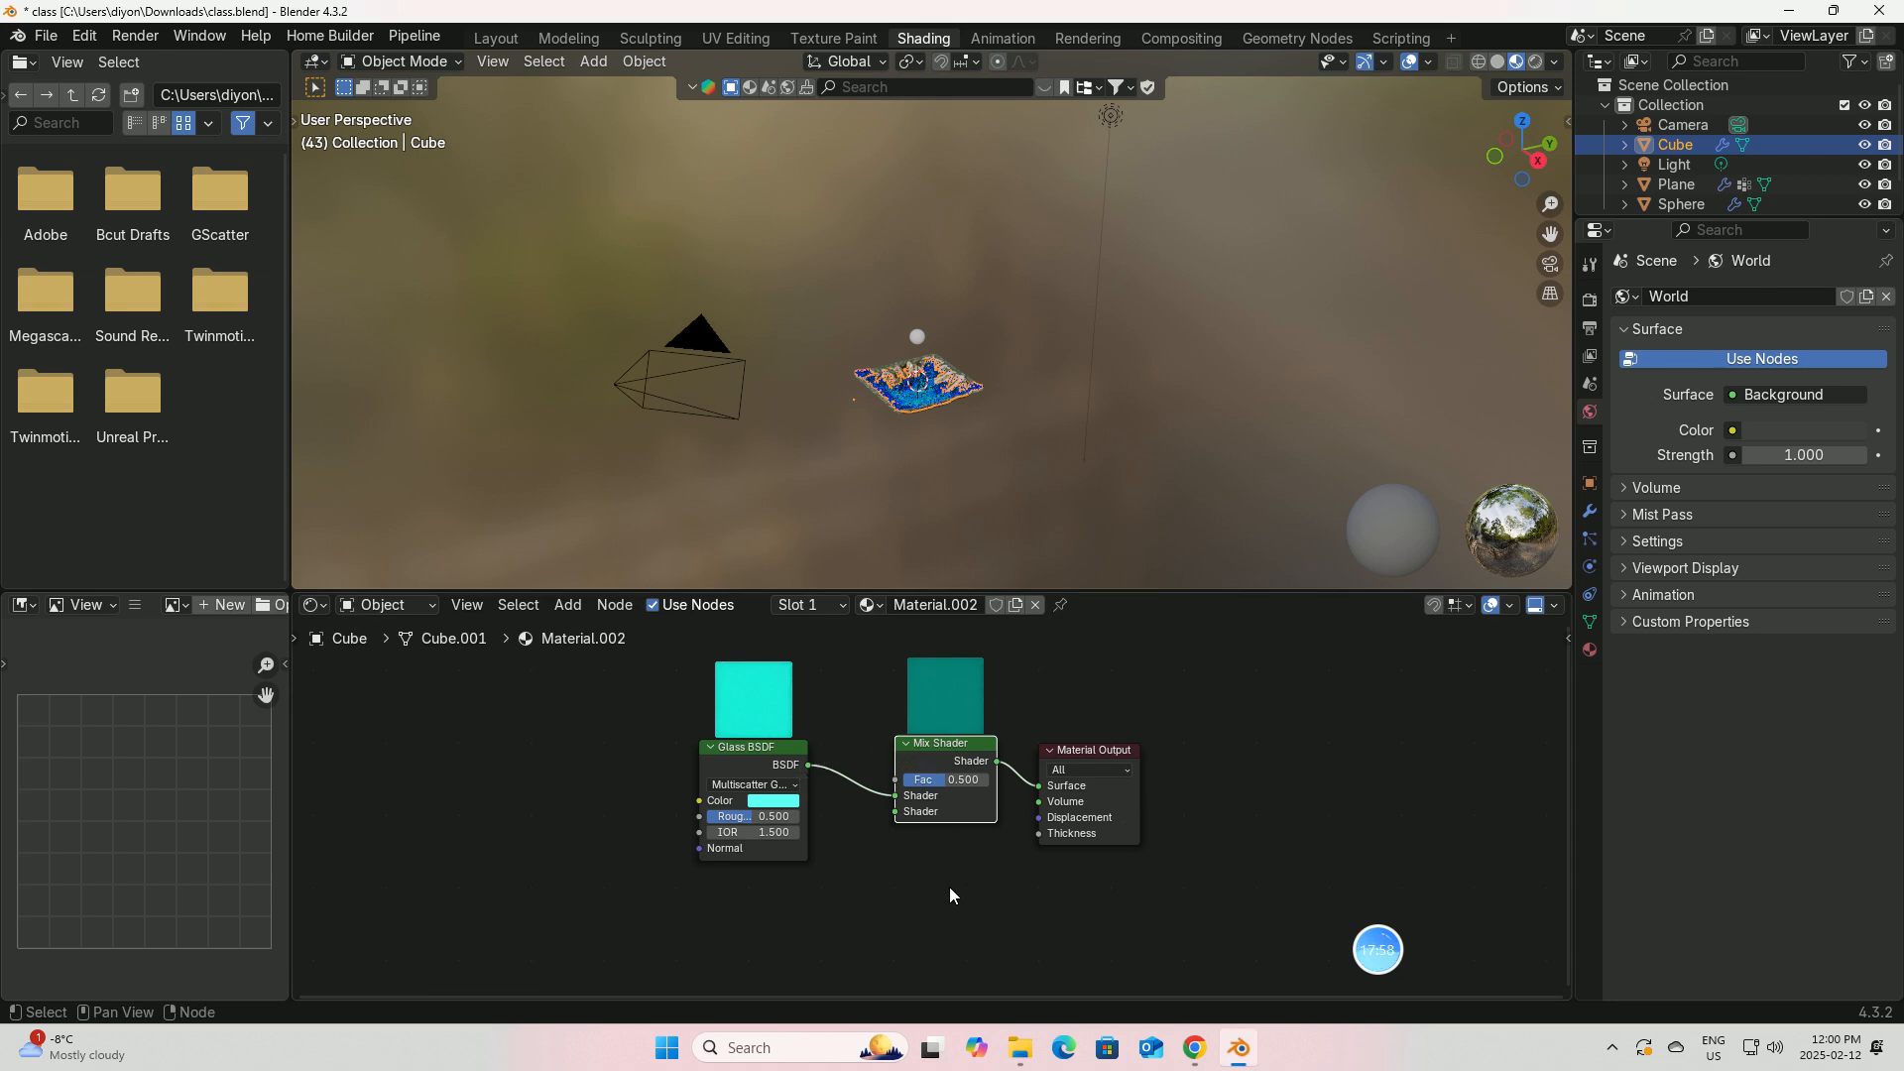
key("shift+a")
left_click(877, 716)
type("tra")
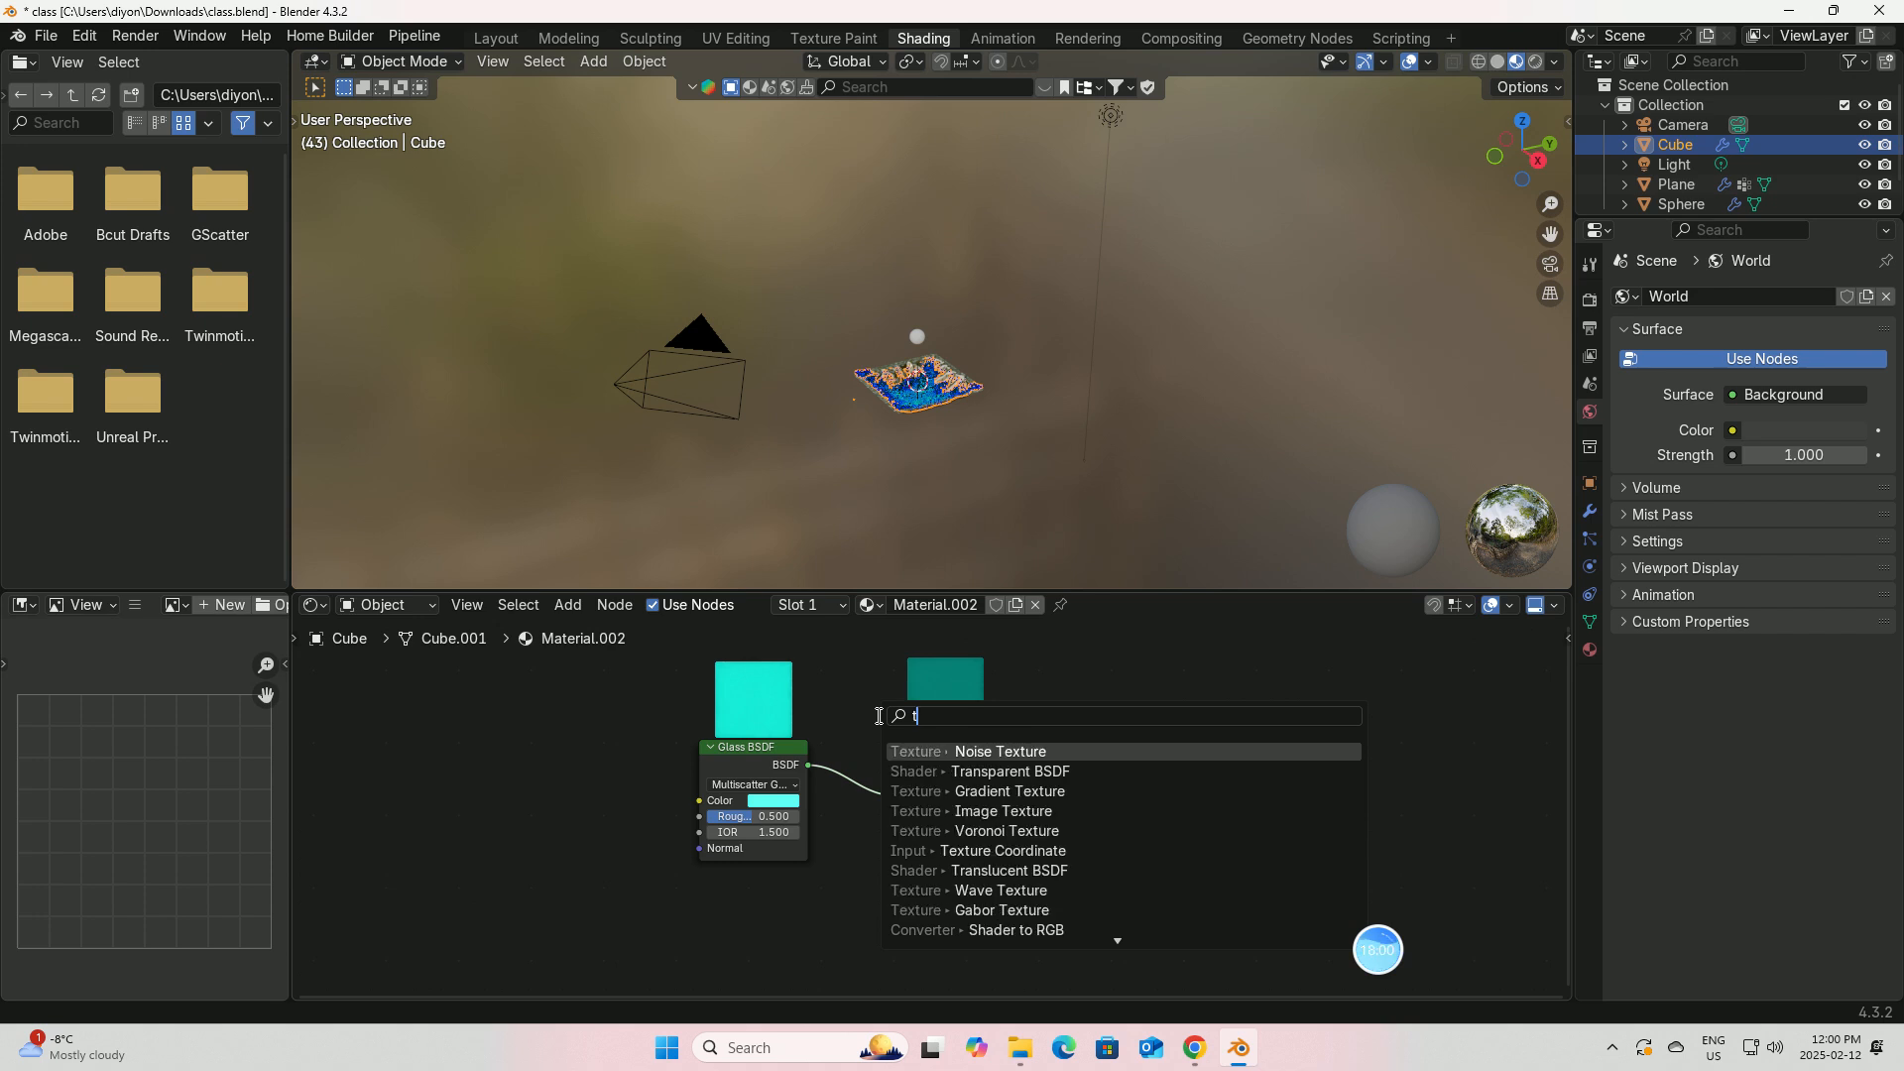
left_click(1017, 771)
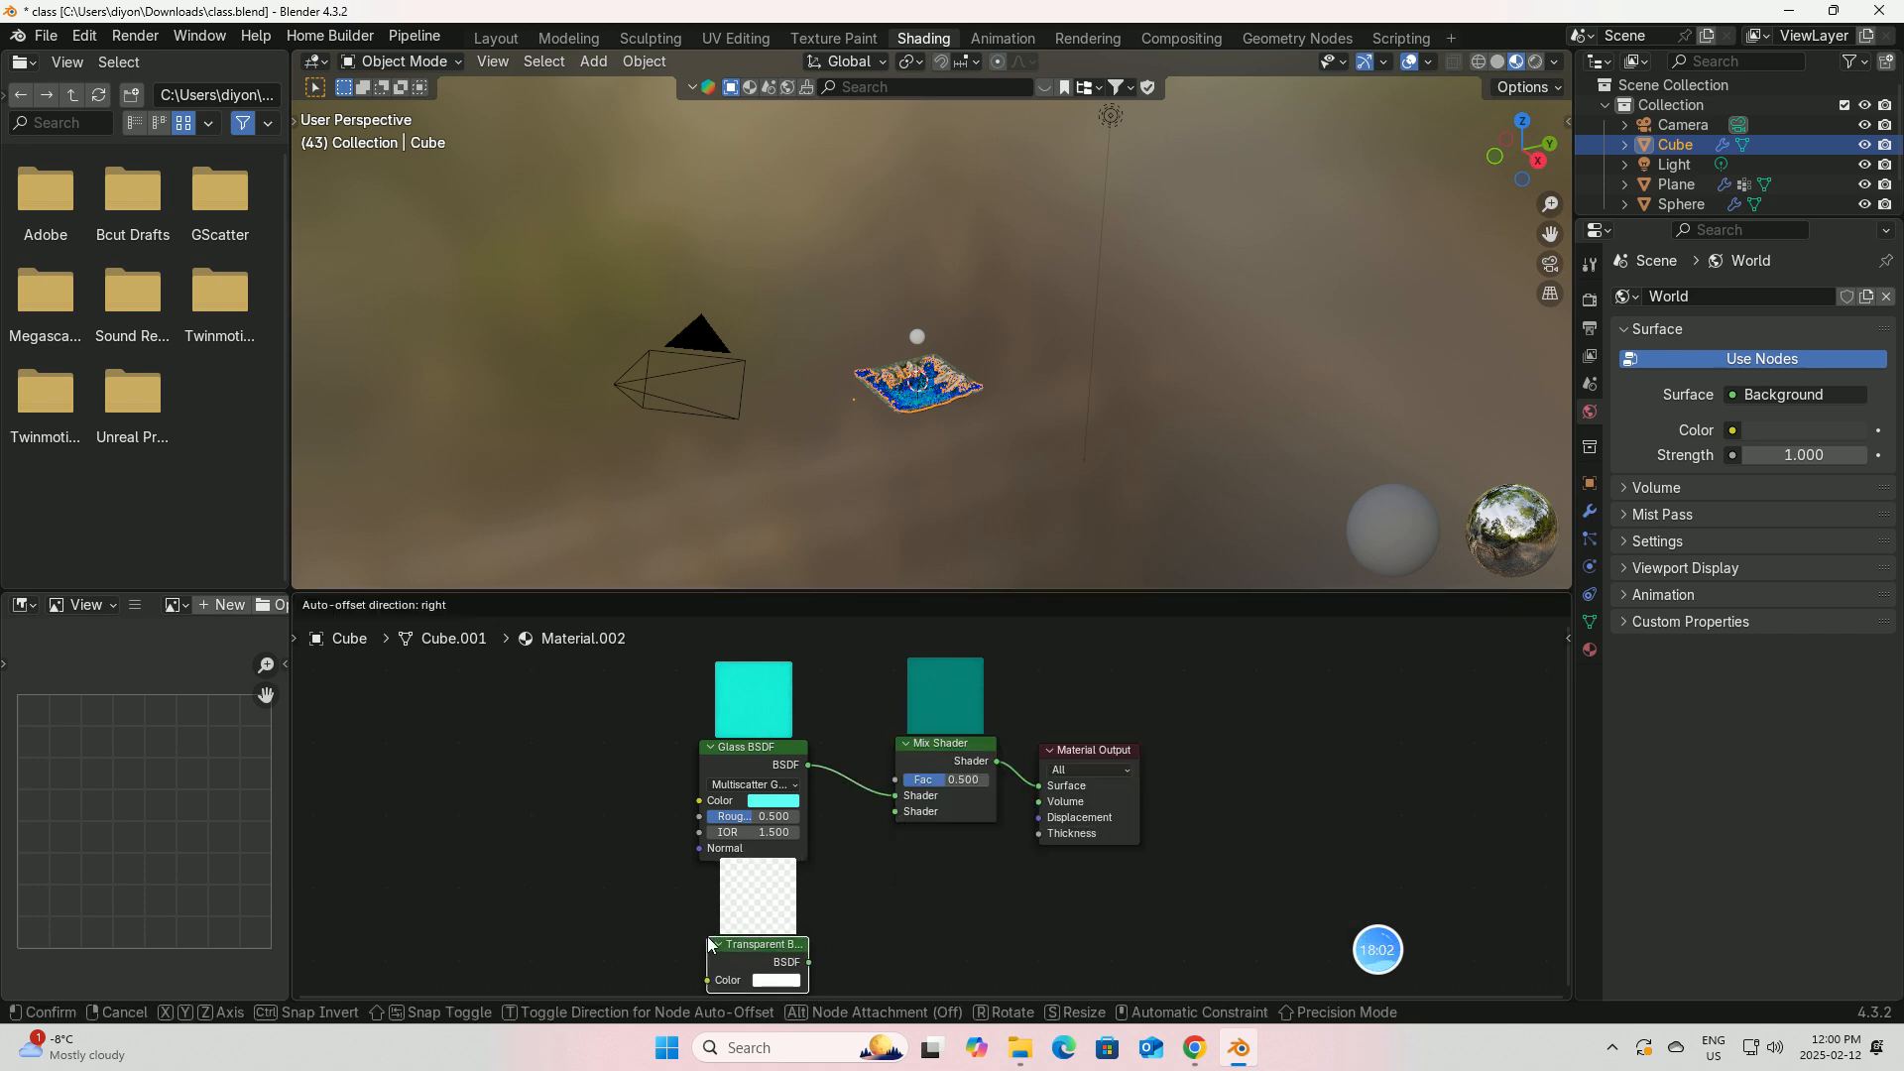
left_click(694, 943)
left_click_drag(808, 963, 893, 817)
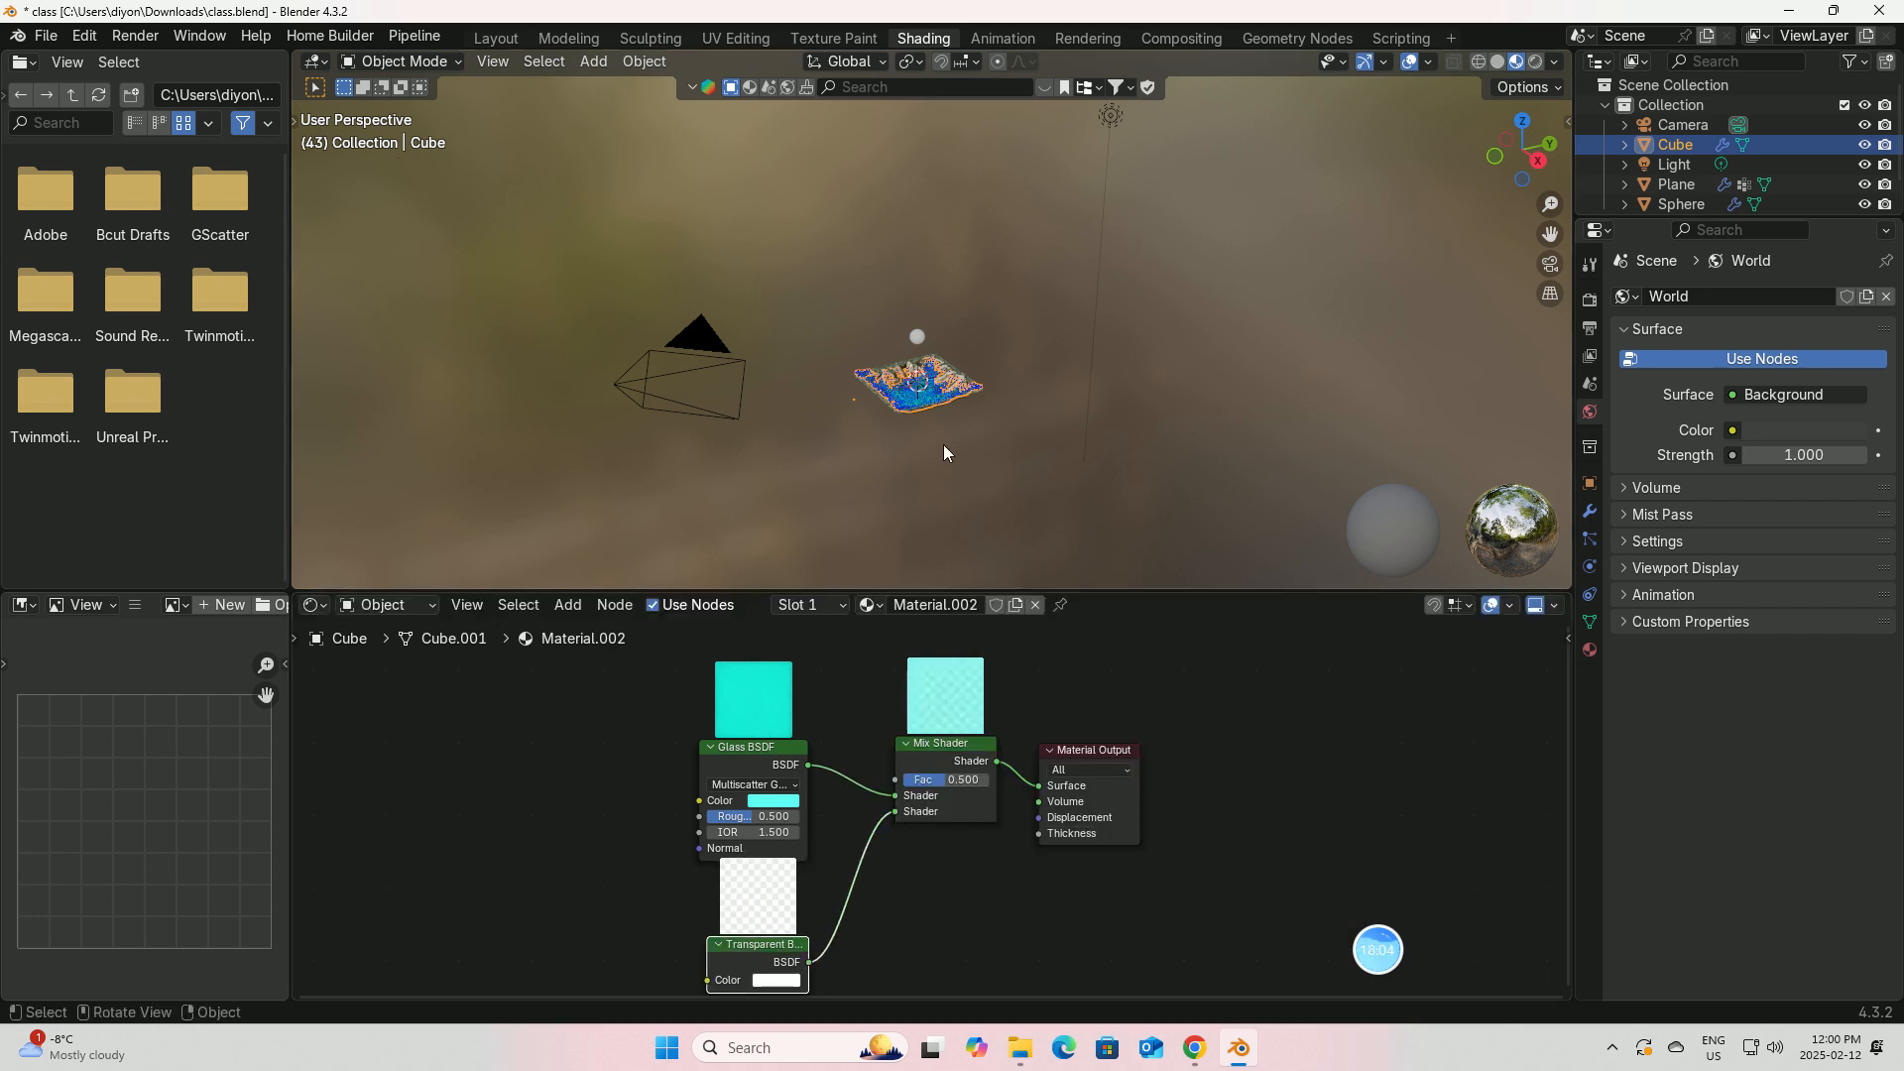
Step: Return to the Layout workspace, show the render settings, and display the viewport in Rendered shading
left_click(497, 38)
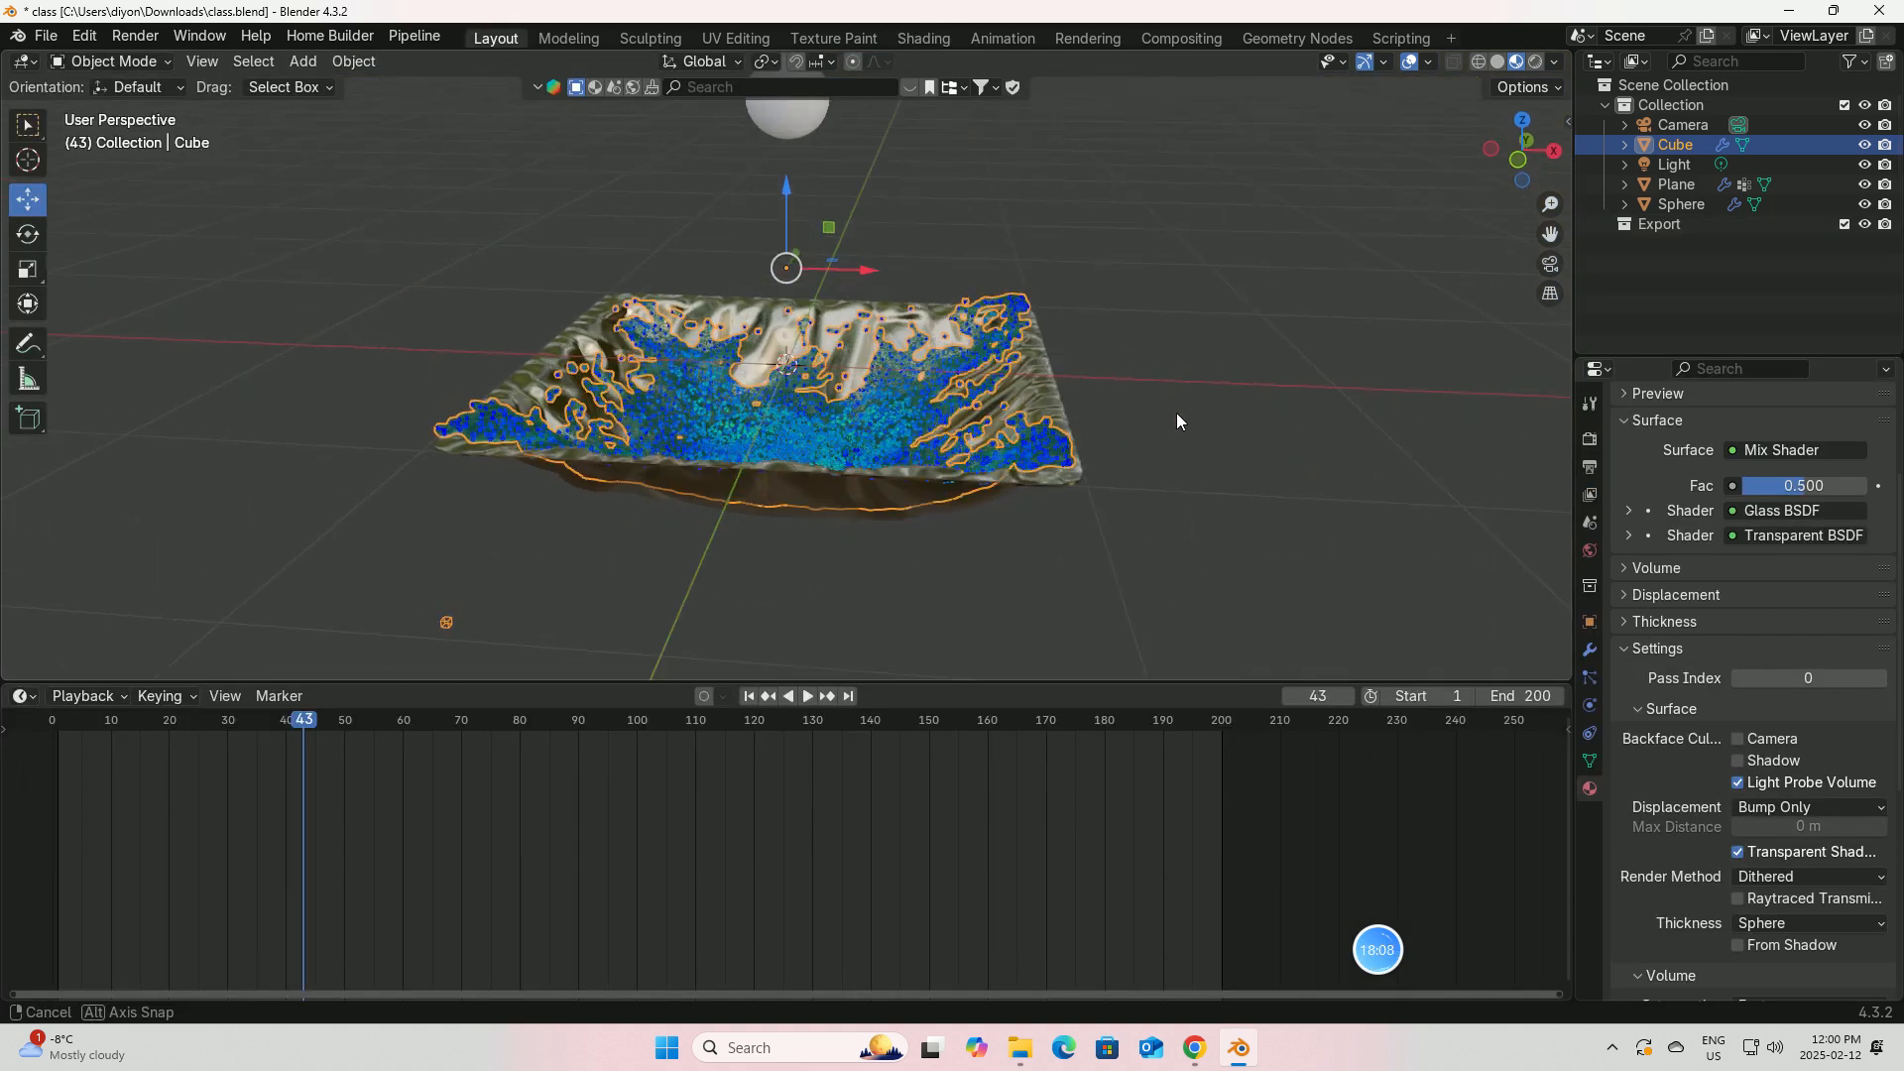
left_click(1590, 439)
scroll(1768, 459, "up", 4)
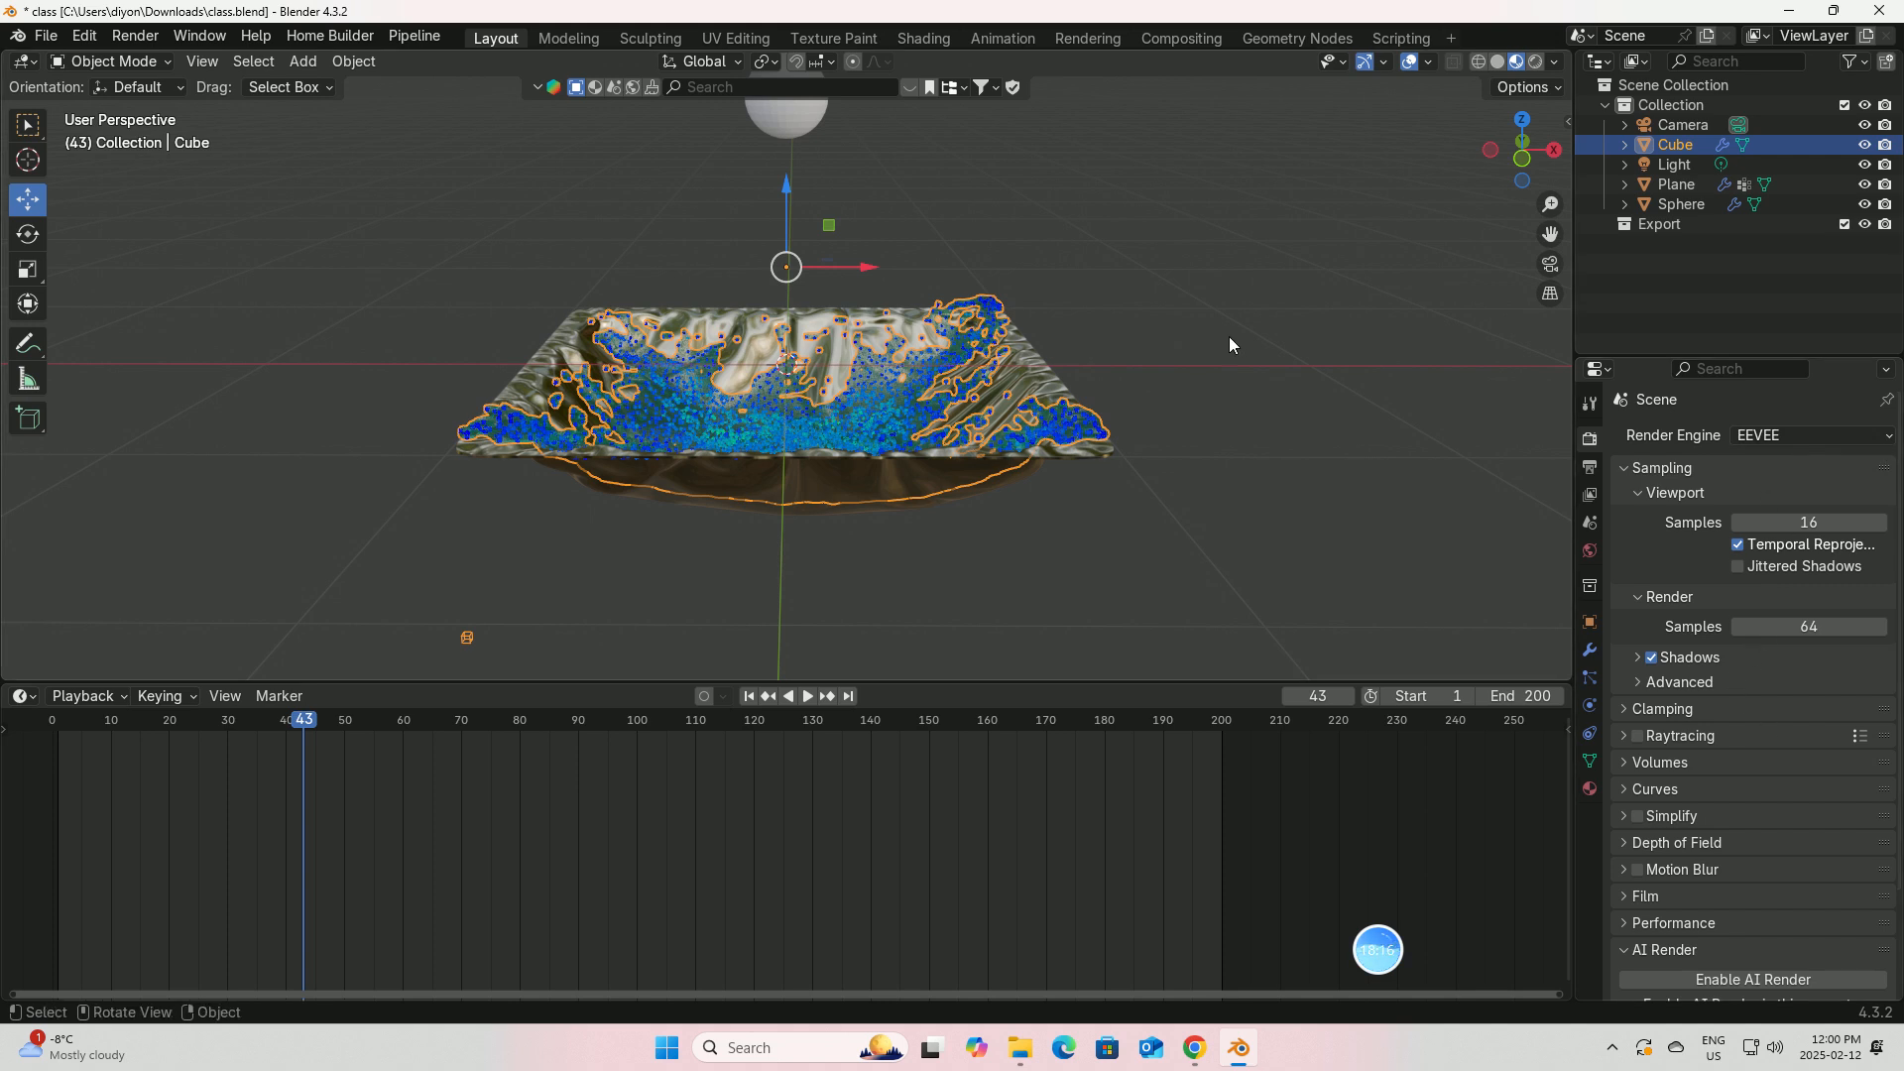
left_click(1535, 62)
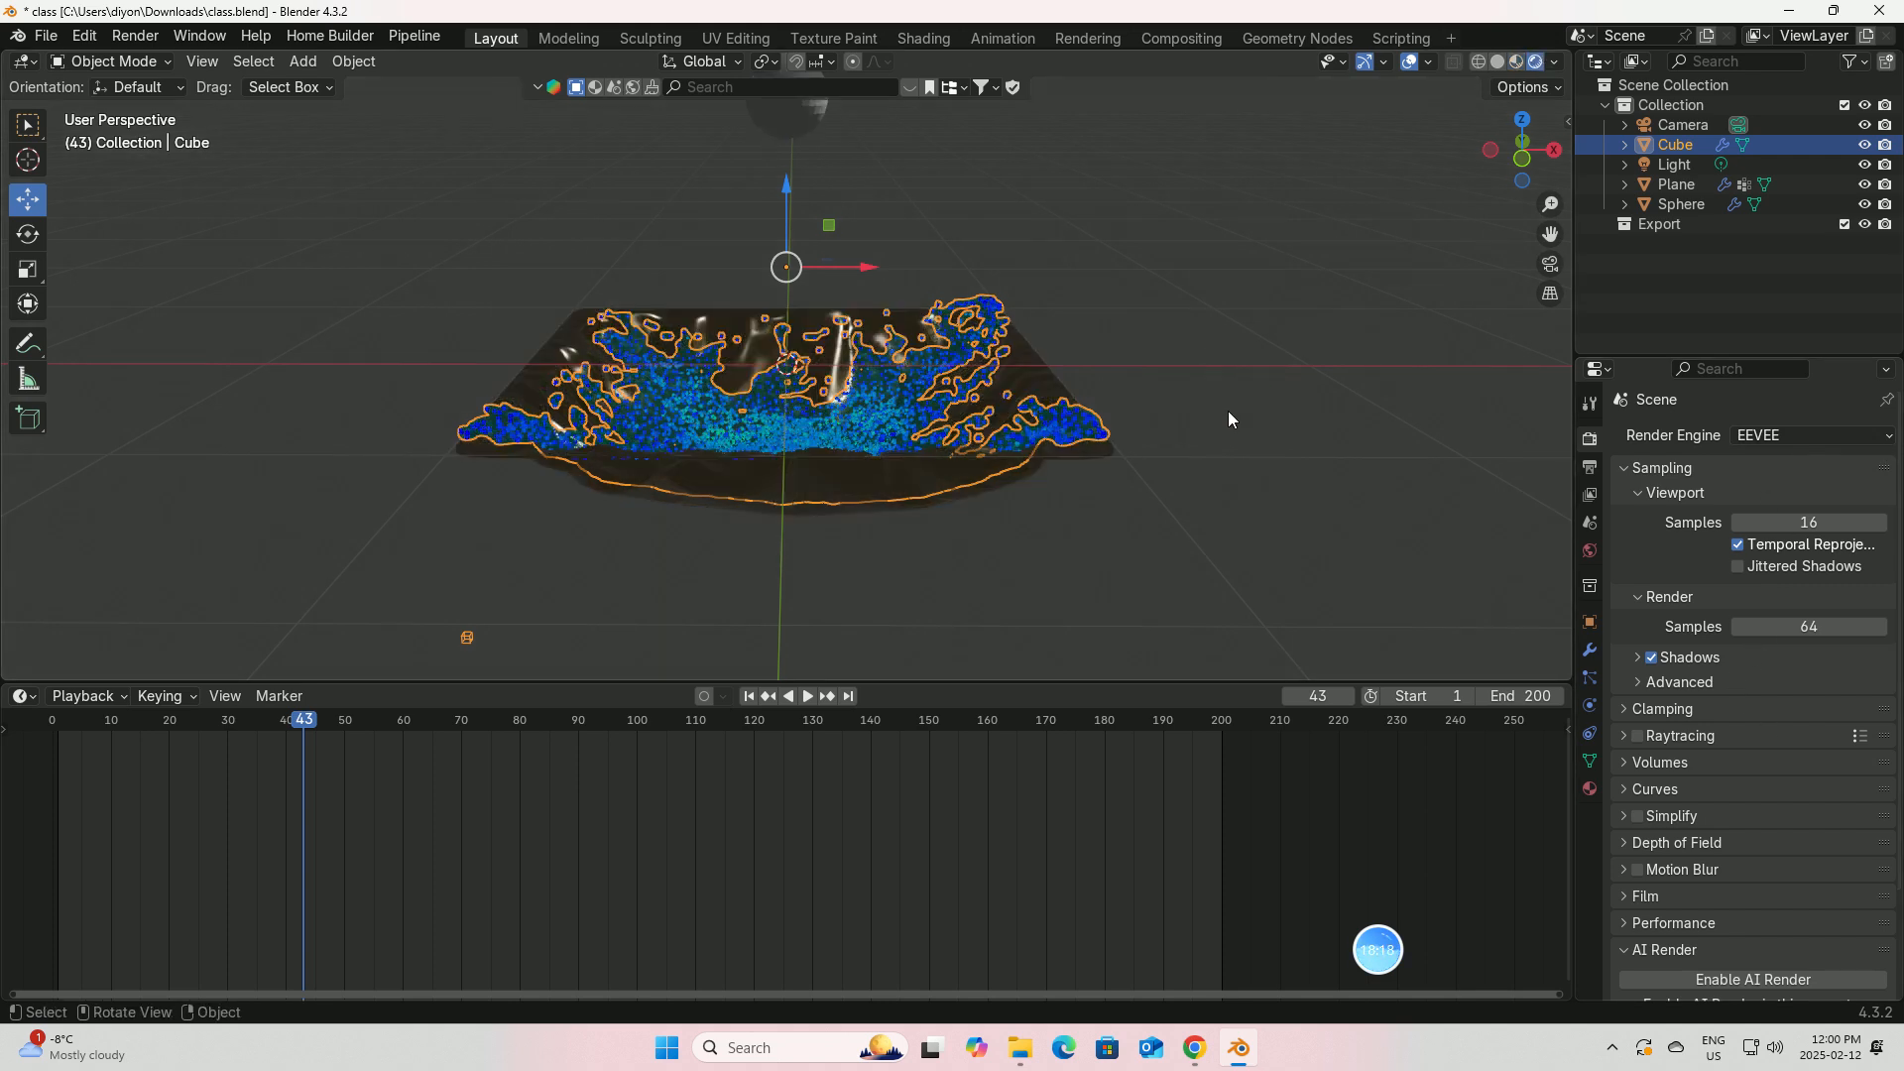
Step: Assign an Environment Texture to the World background color
left_click(1589, 551)
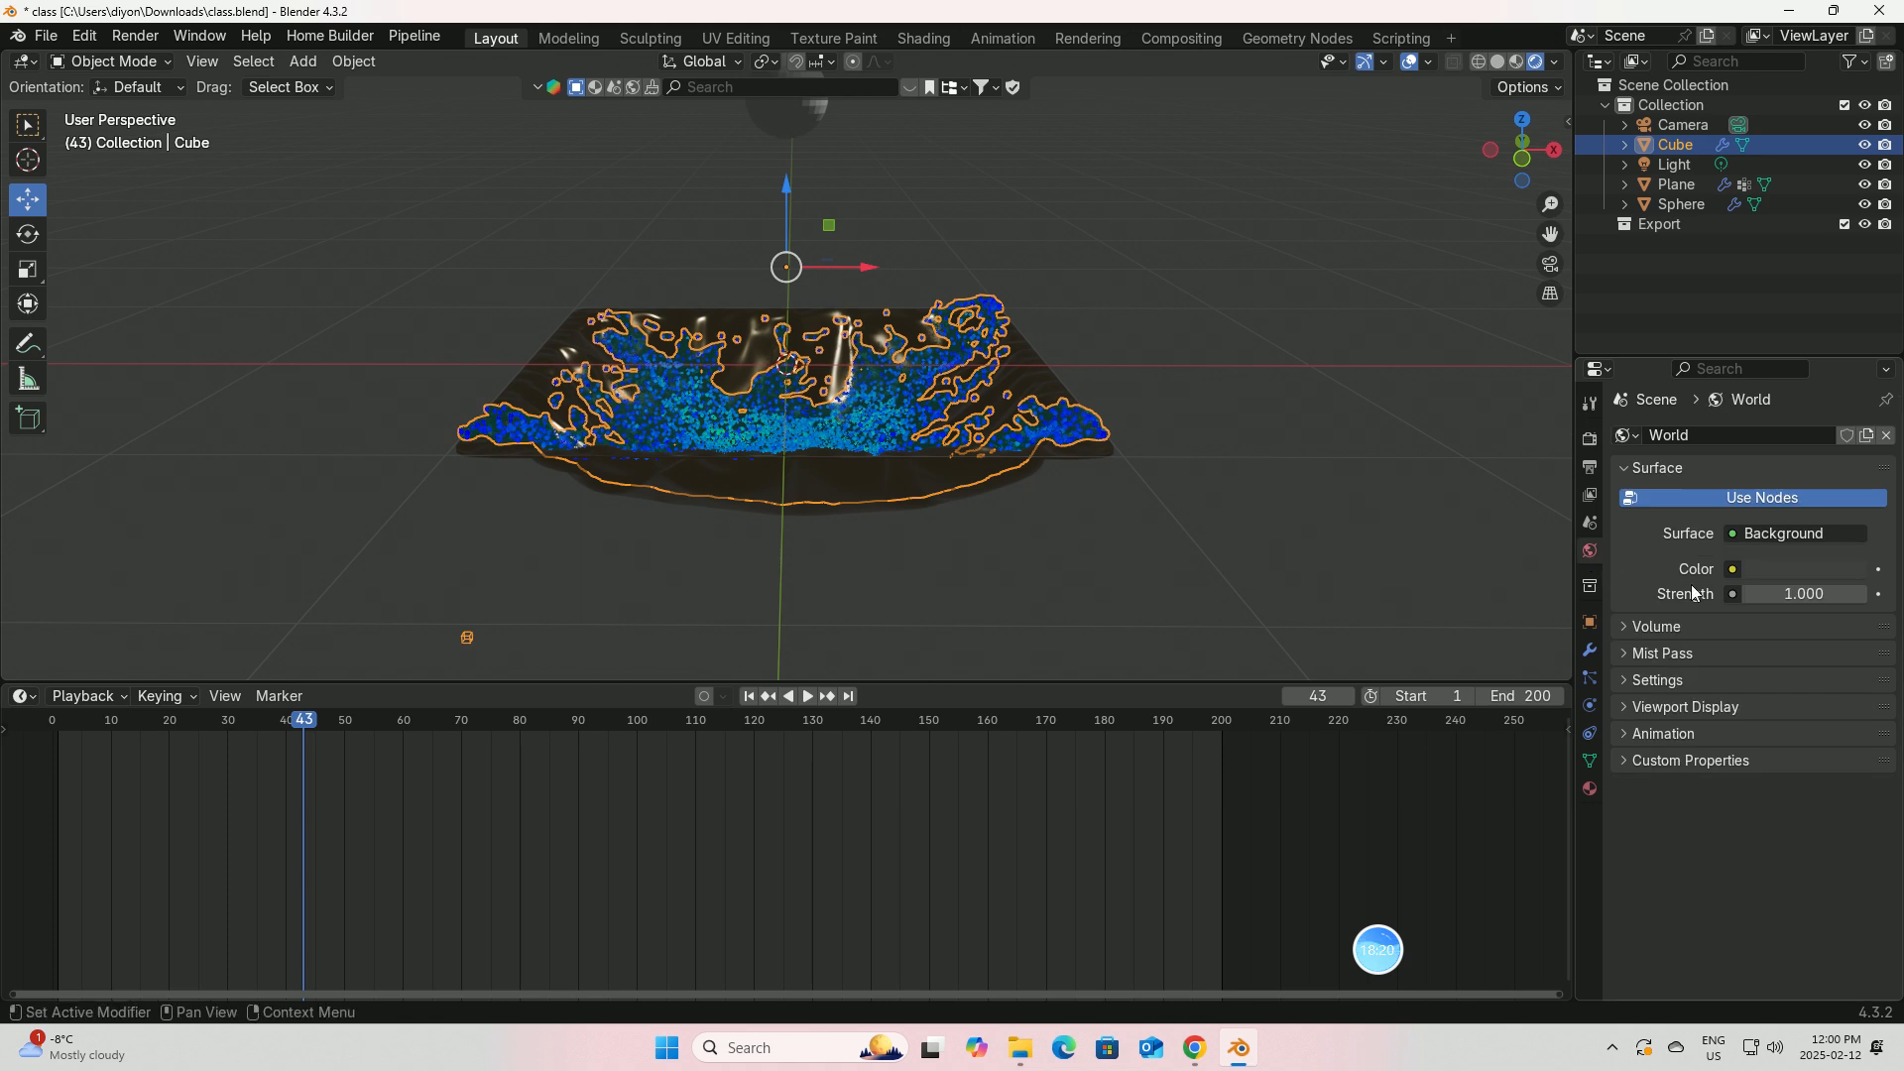
left_click(1732, 569)
left_click(1199, 663)
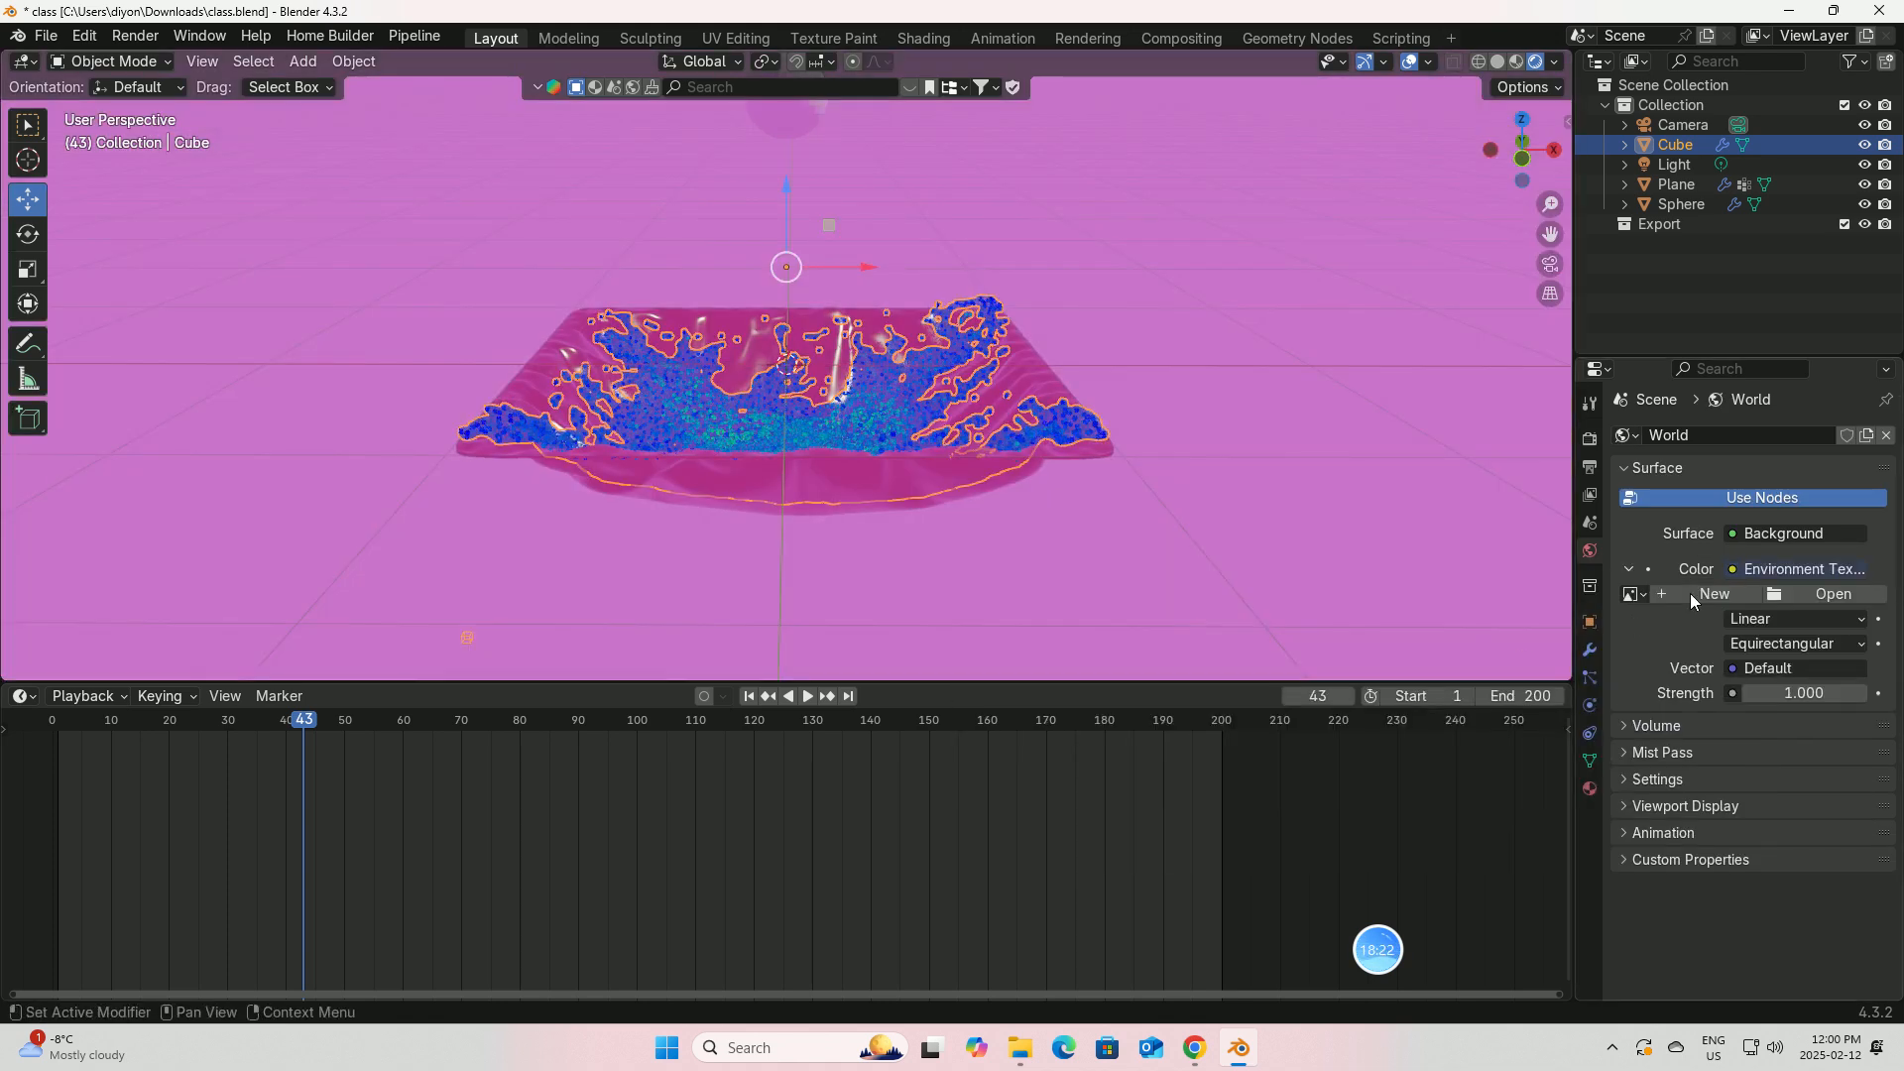
Step: Load autoshop_01_4k.exr from the hdri3D环境背景 folder as the World's environment texture image
left_click(1830, 595)
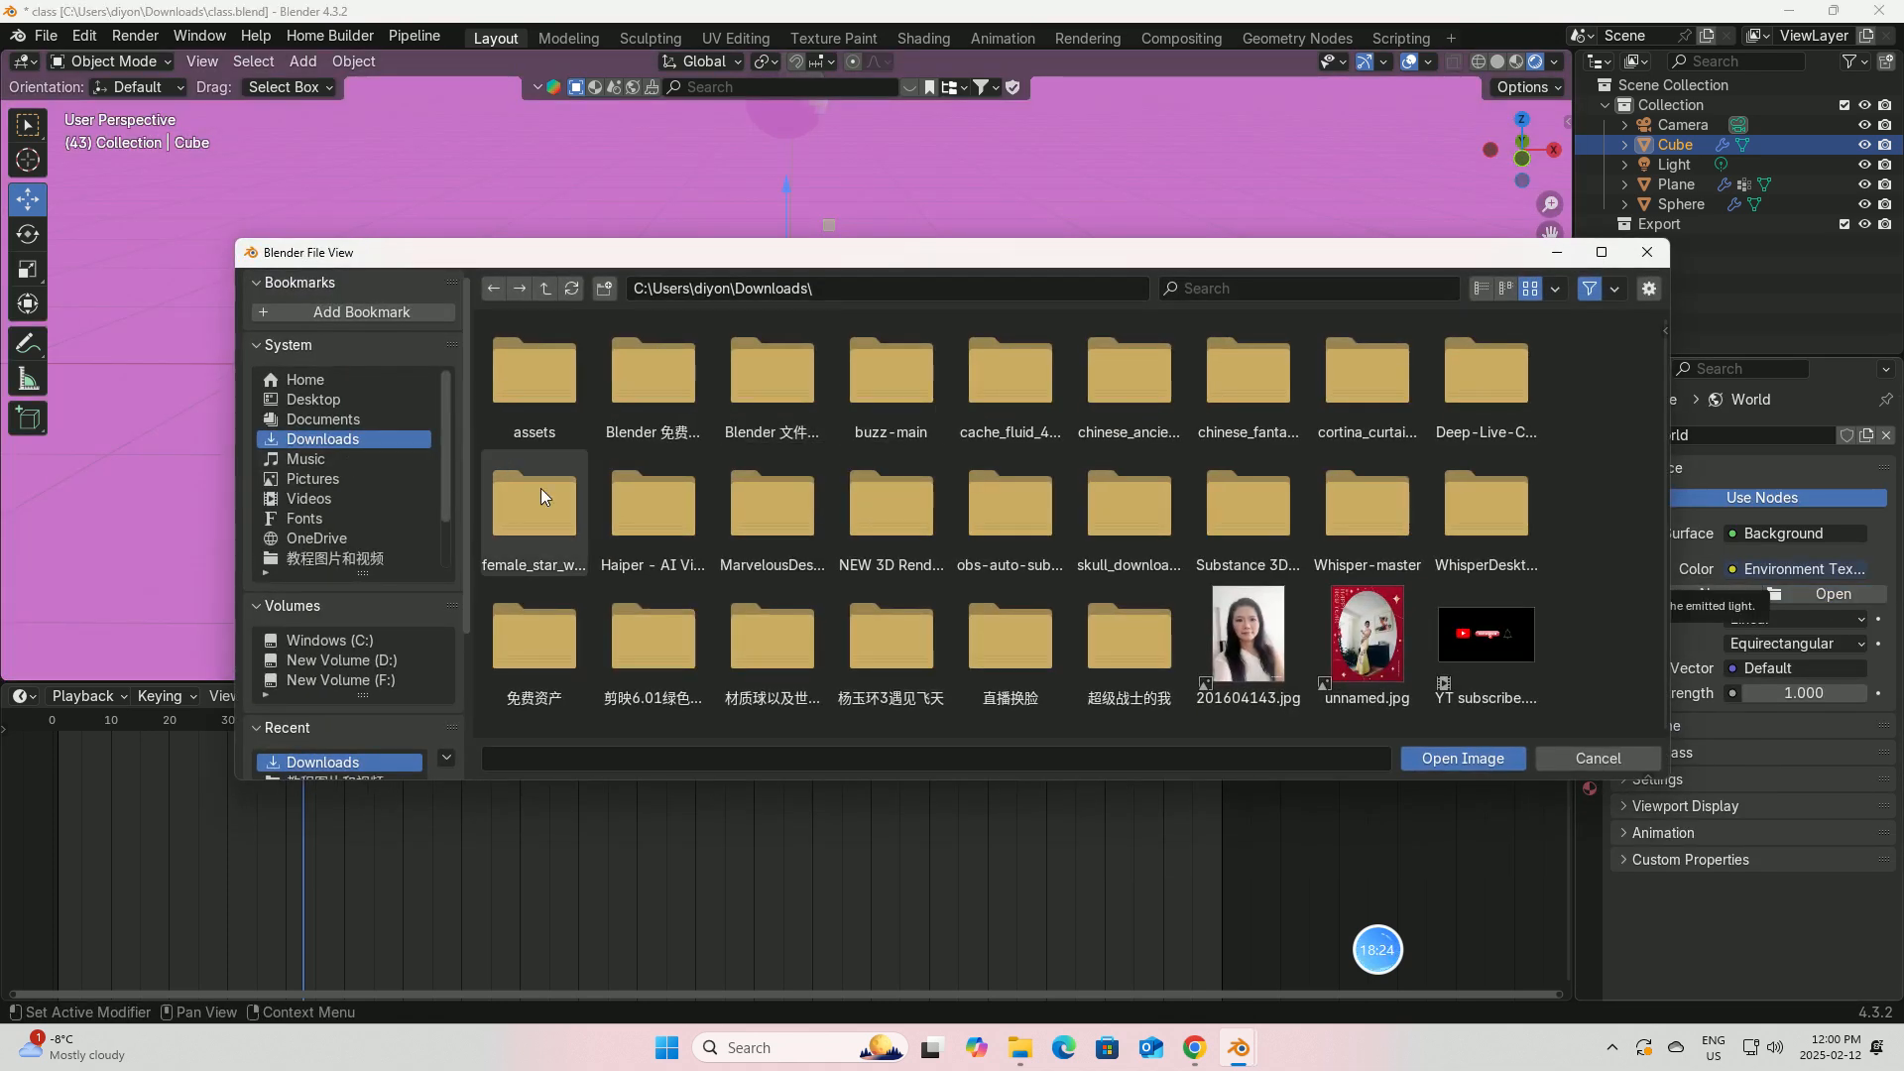
double_click(778, 636)
double_click(539, 379)
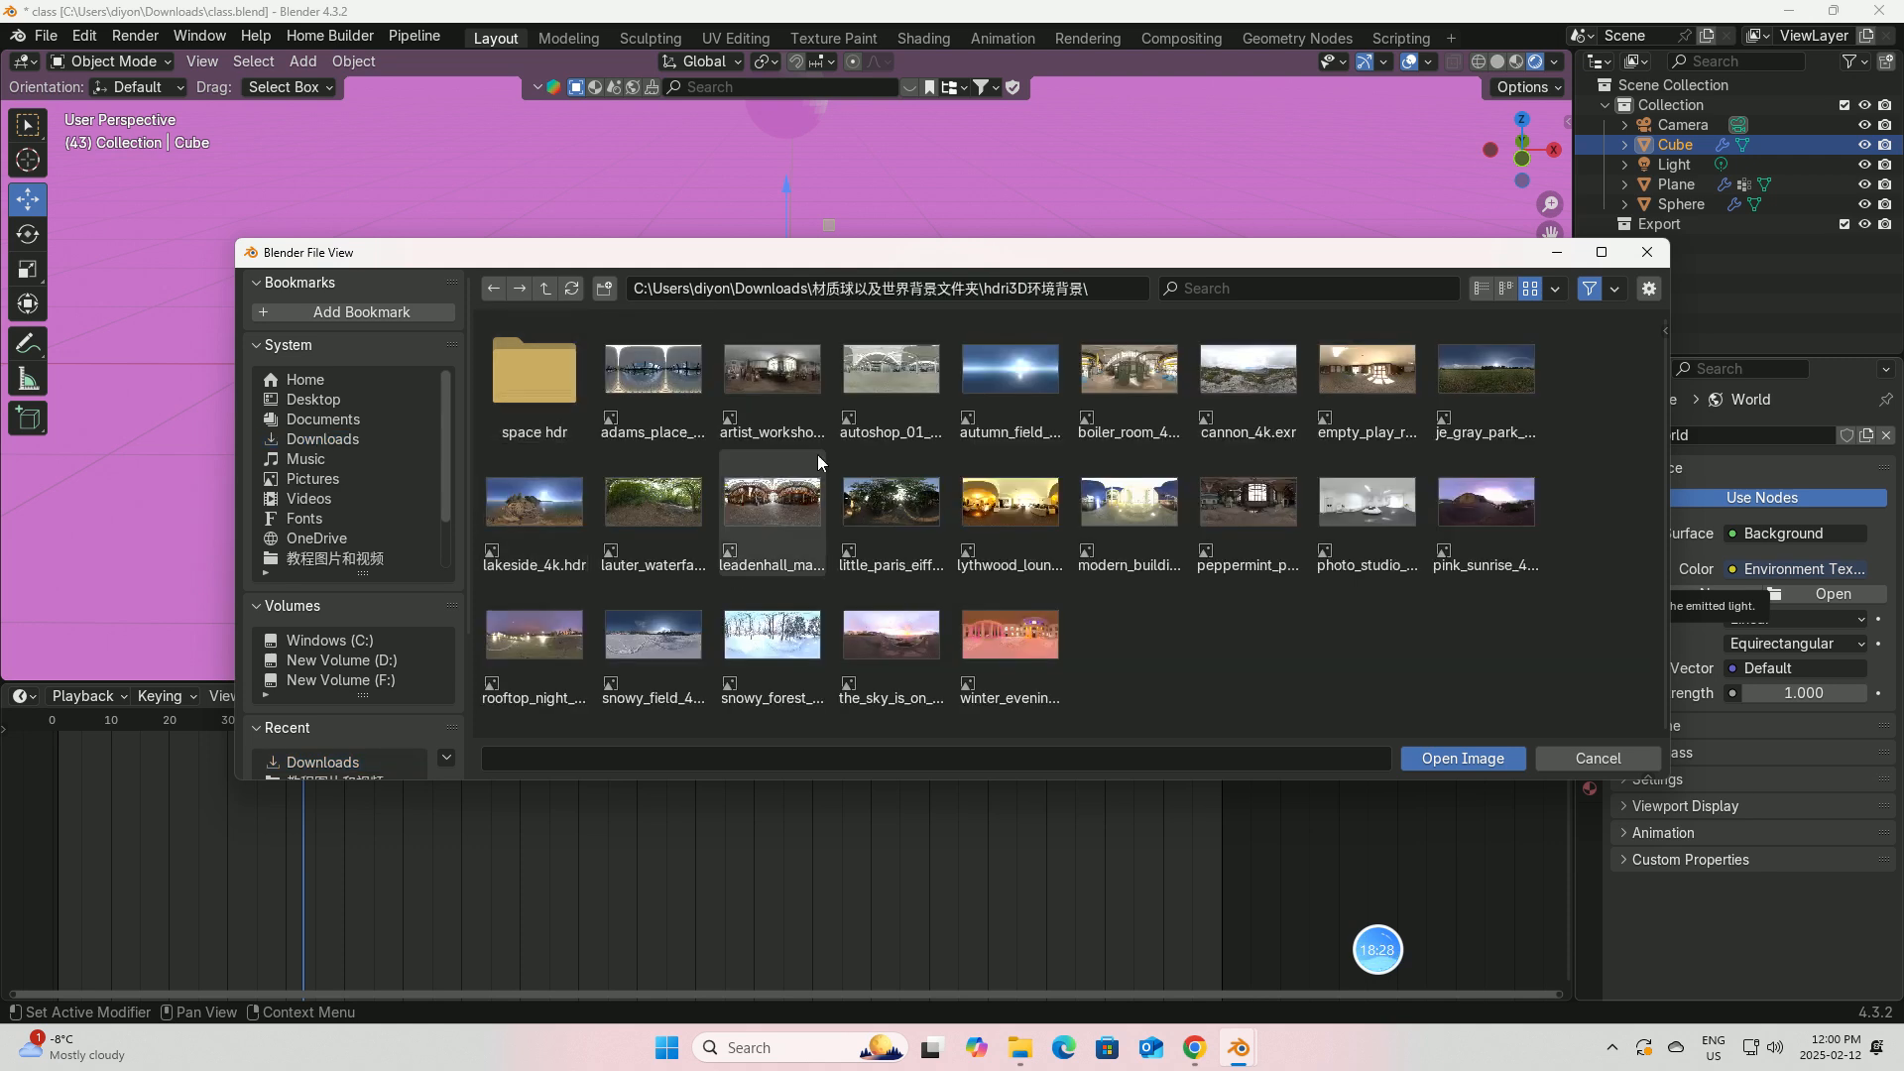
left_click(883, 375)
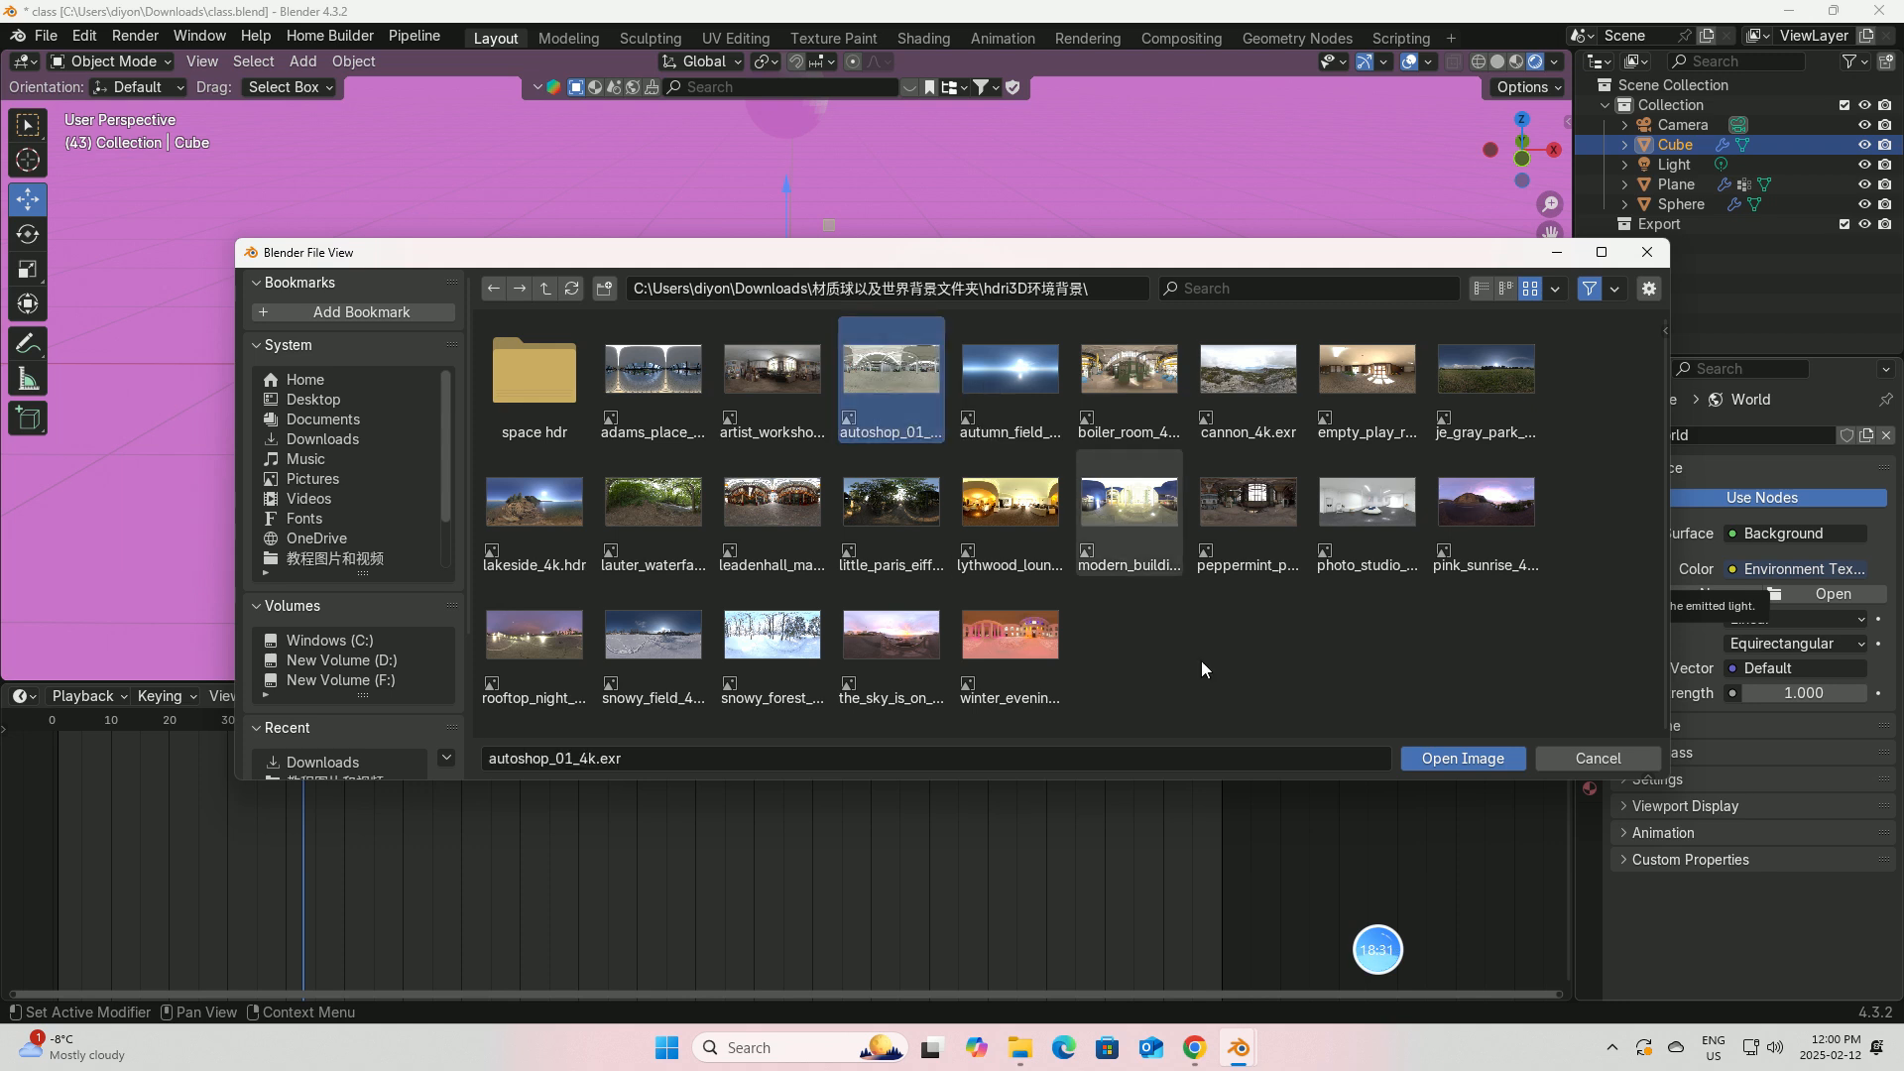
left_click(1450, 760)
middle_click_drag(922, 443, 859, 441)
scroll(961, 439, "up", 2)
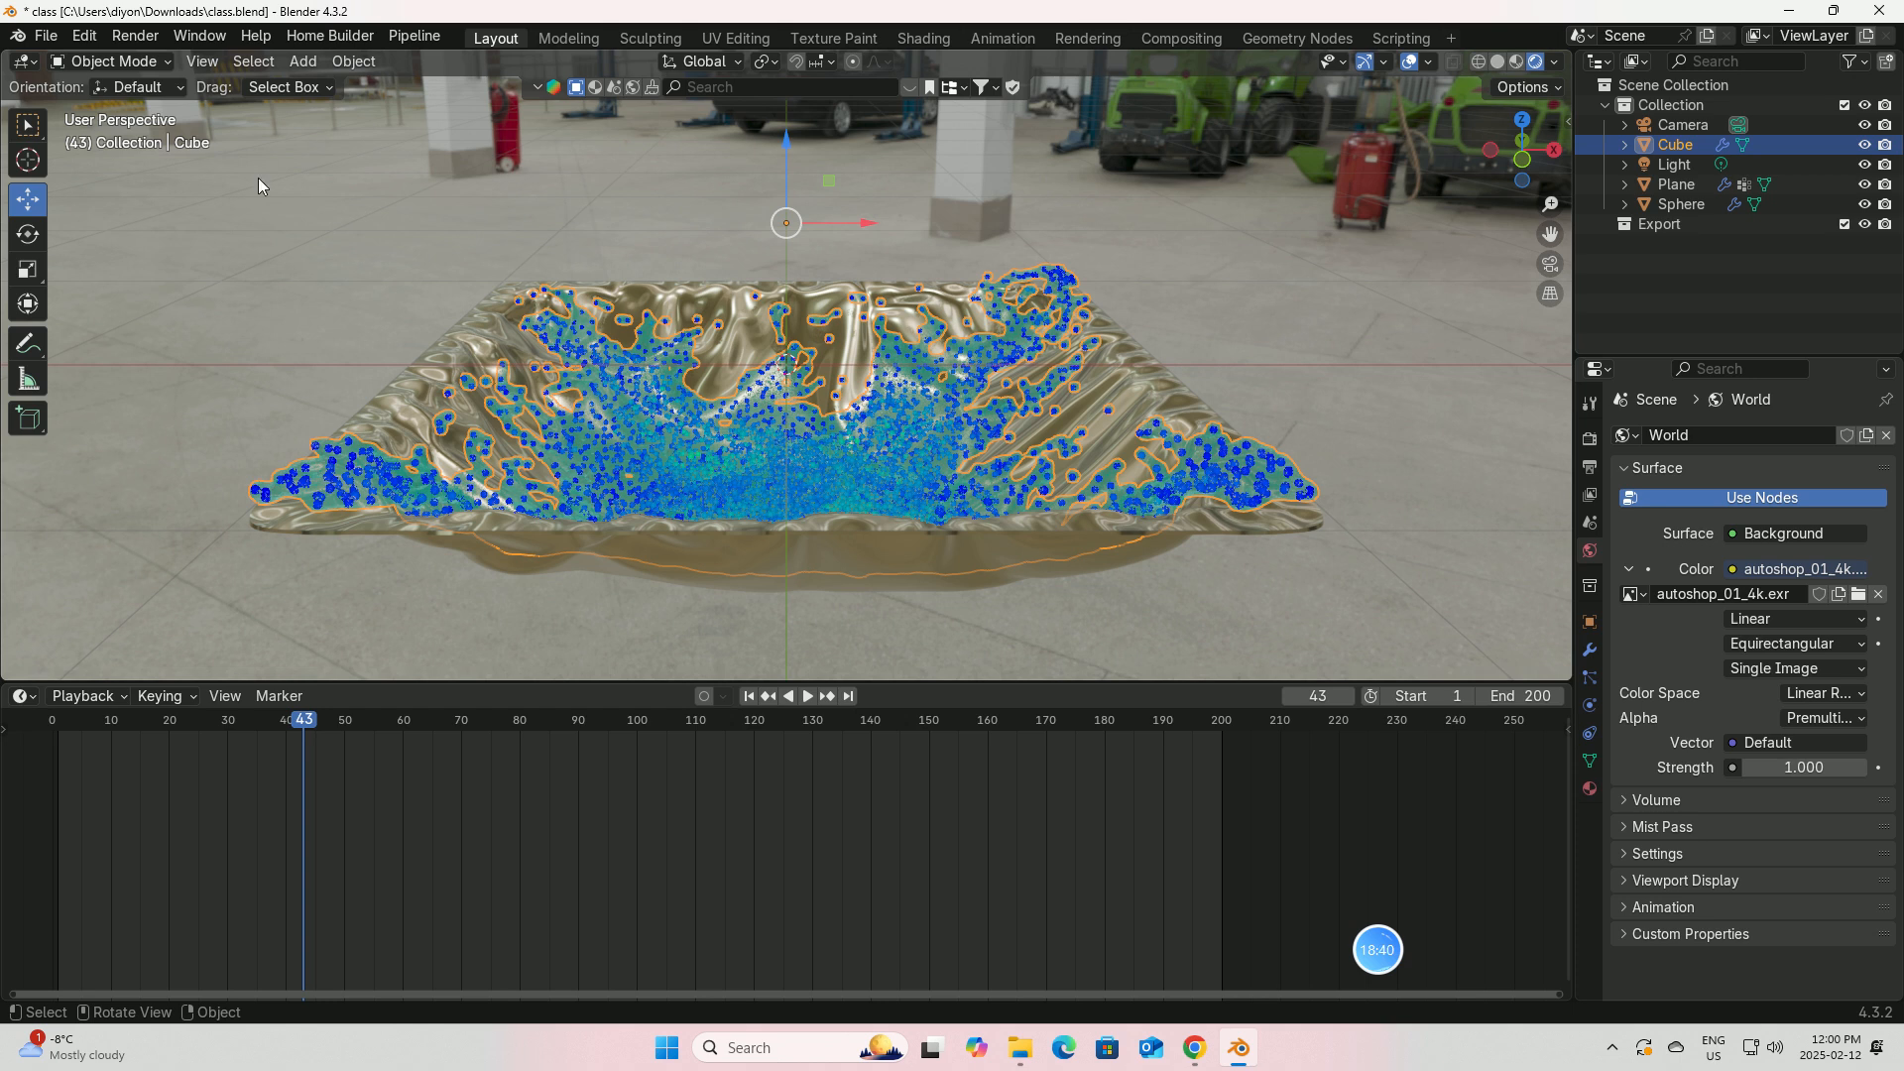
Step: Render a still of the current frame to check the HDRI lighting, and close the render window
left_click(135, 36)
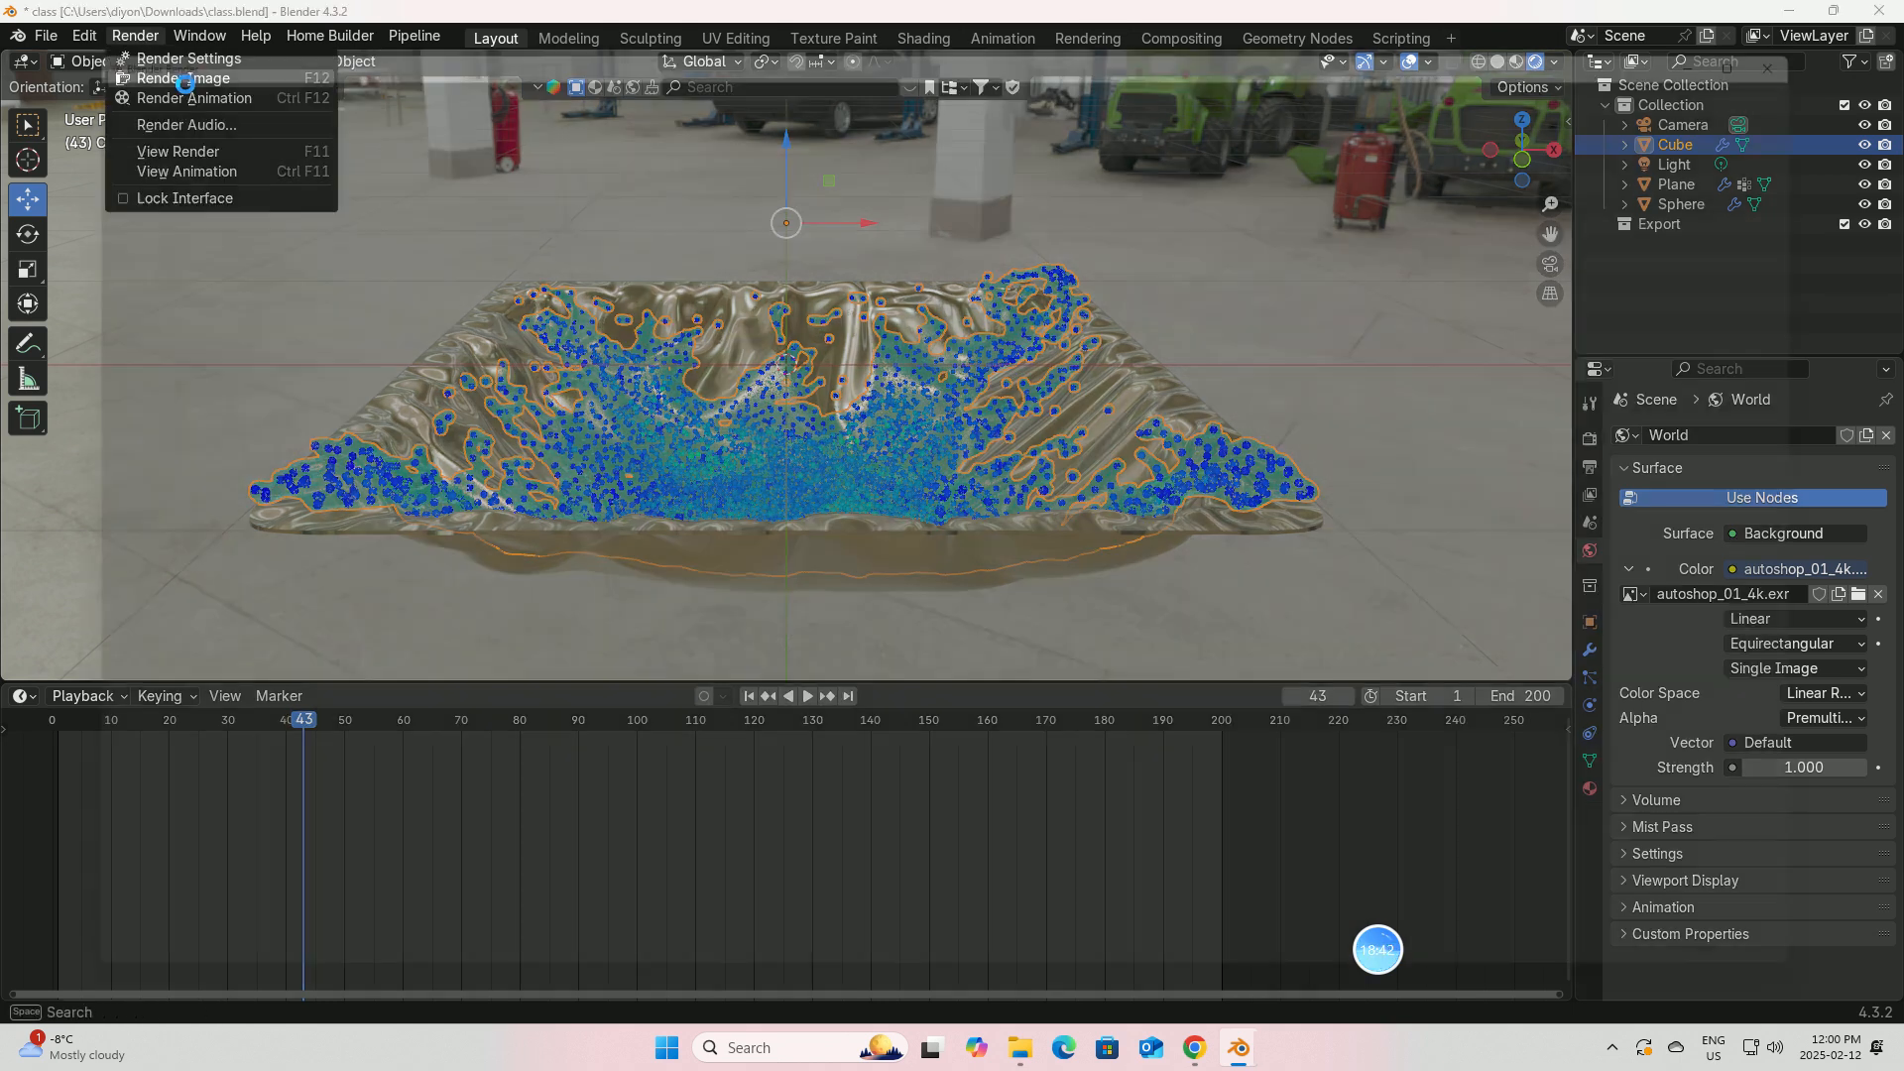
left_click(185, 80)
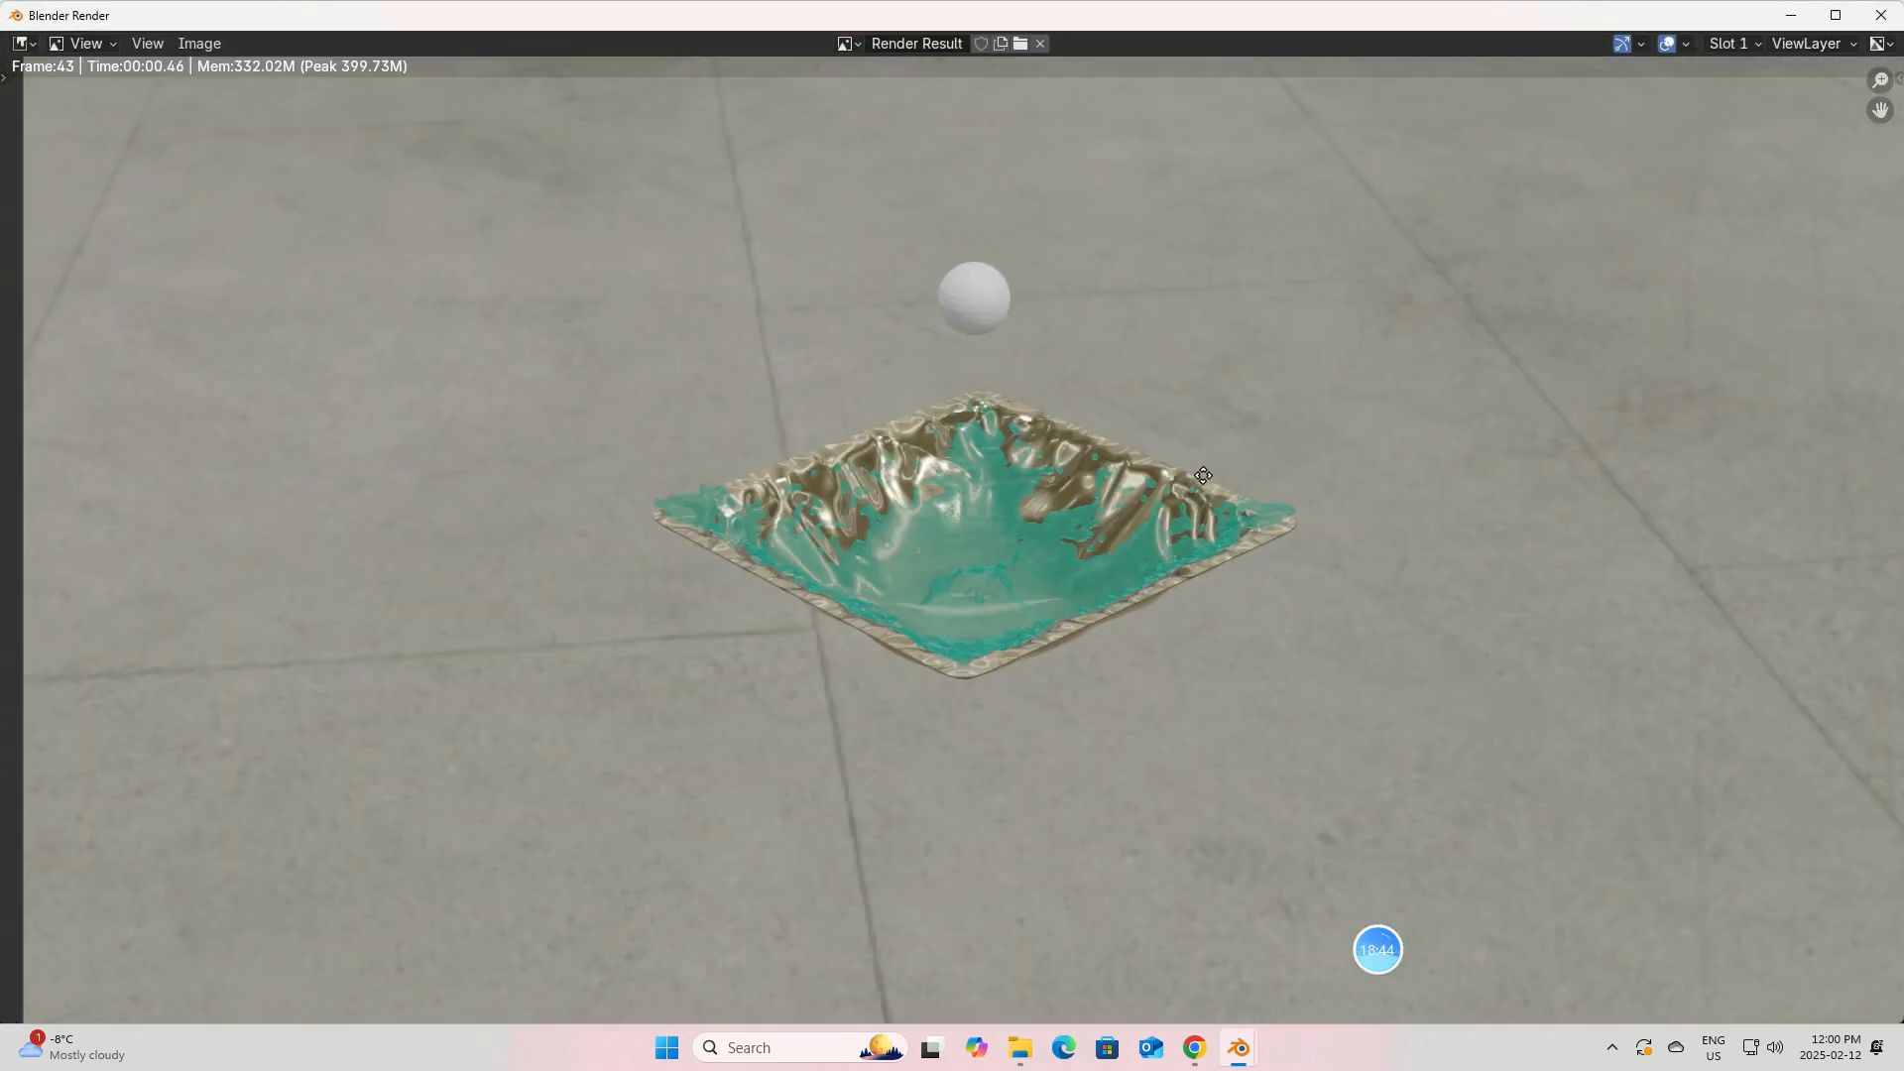
left_click(1881, 15)
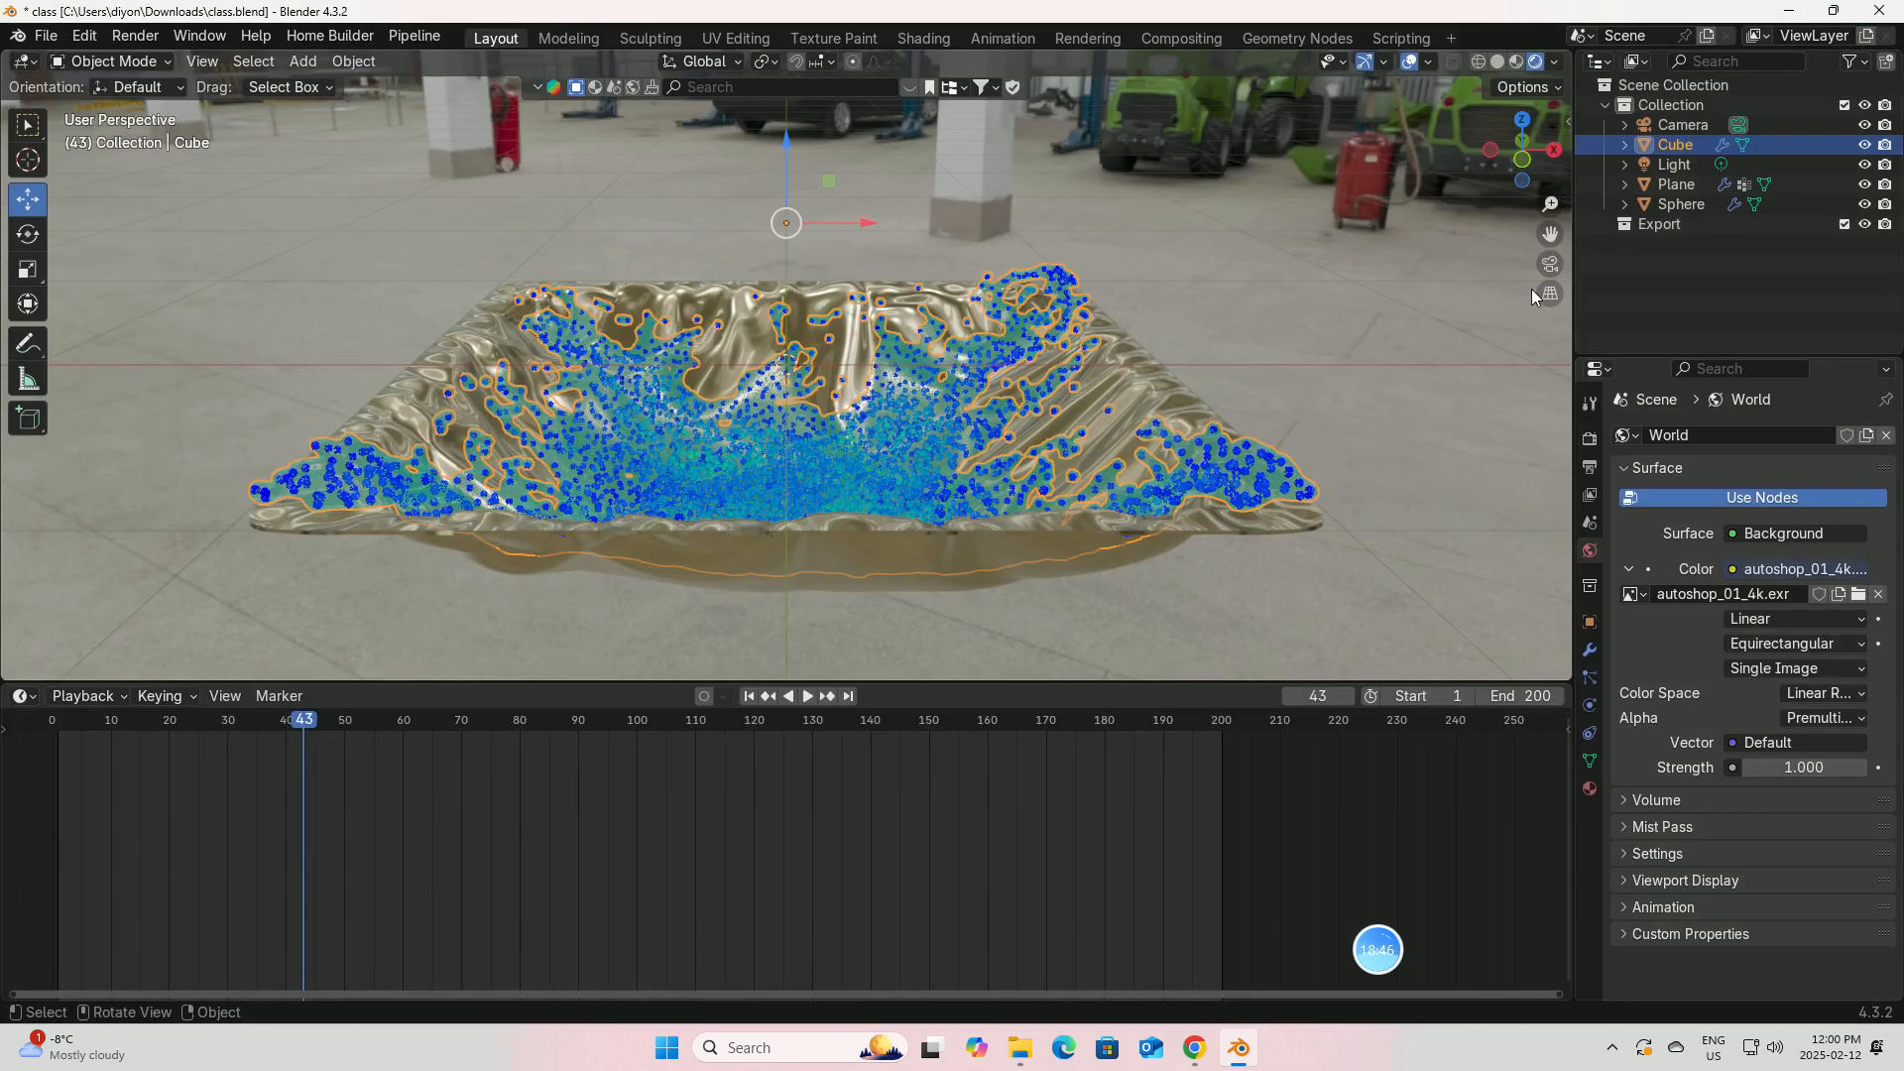
Step: Look through the camera, lock the camera to the view, and reframe it closer and more frontal on the cloth
left_click(1551, 264)
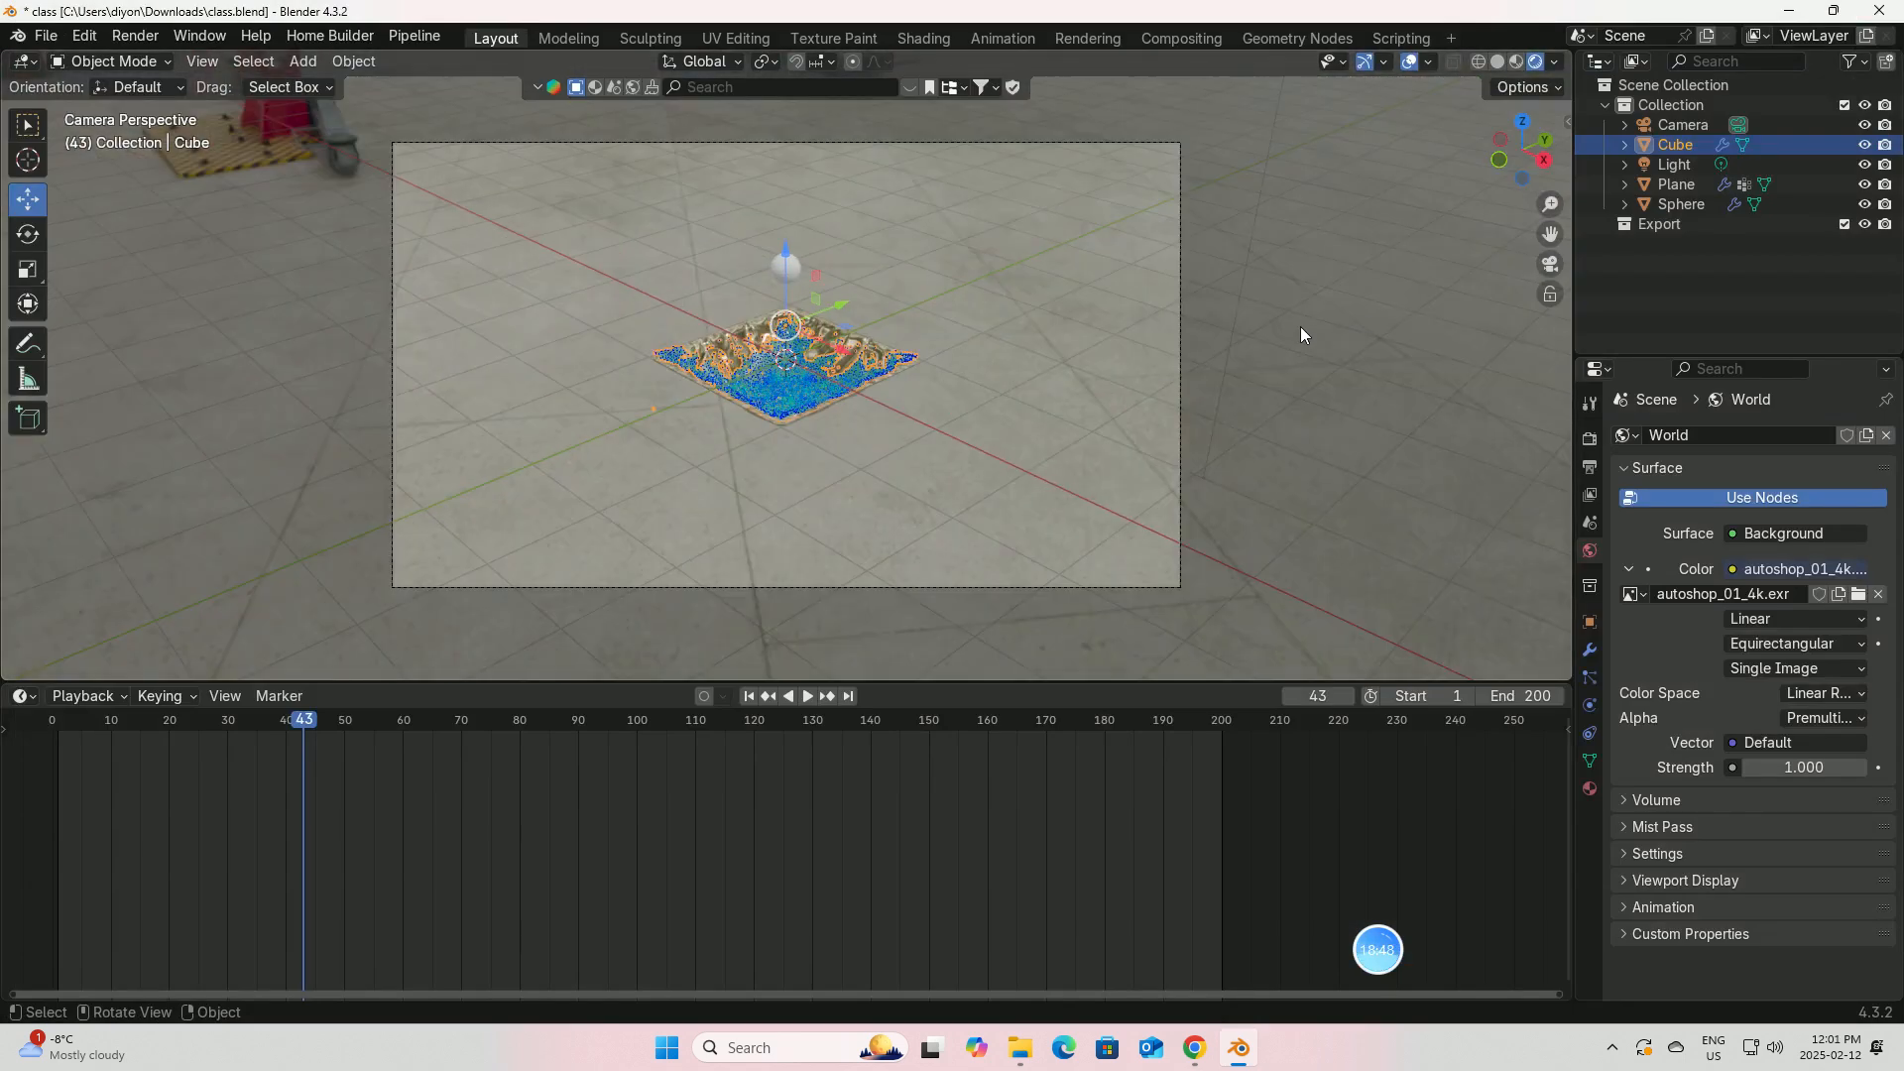
key("n")
left_click(1559, 337)
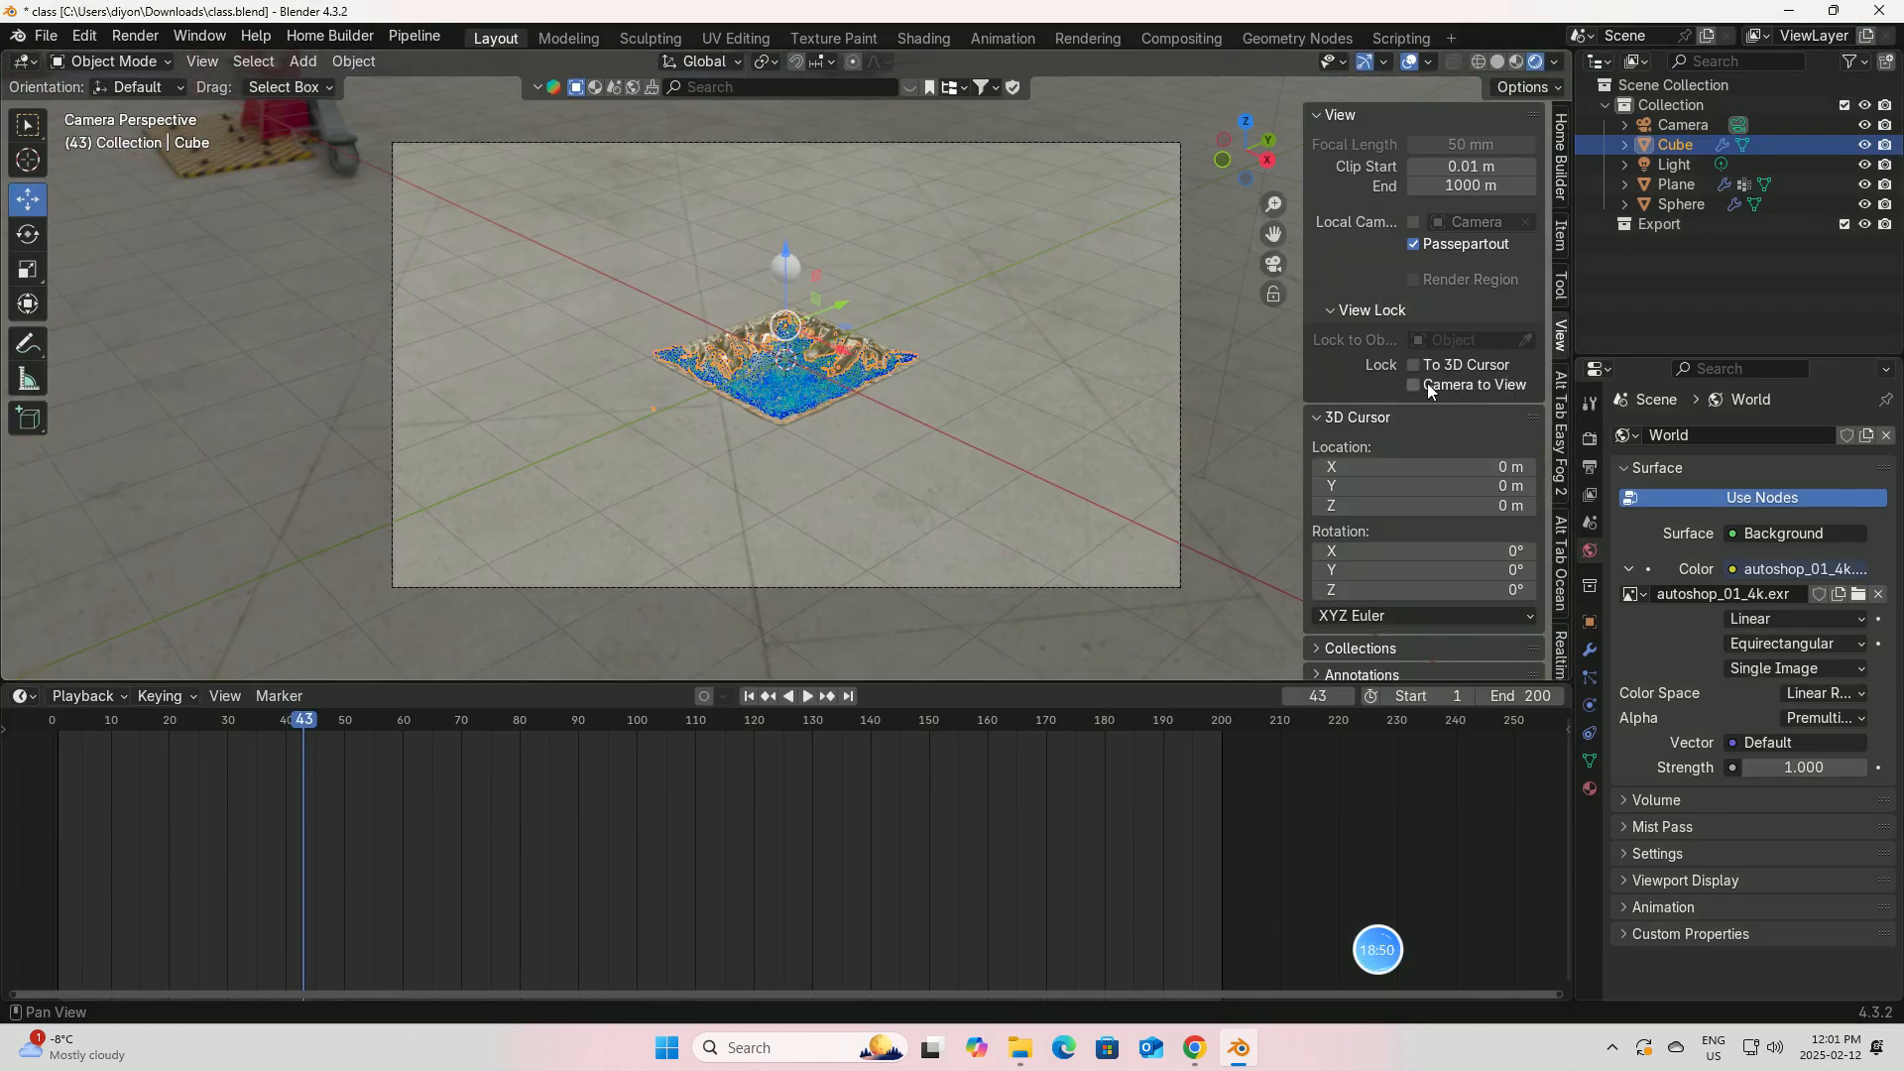
middle_click_drag(1157, 420, 1013, 446)
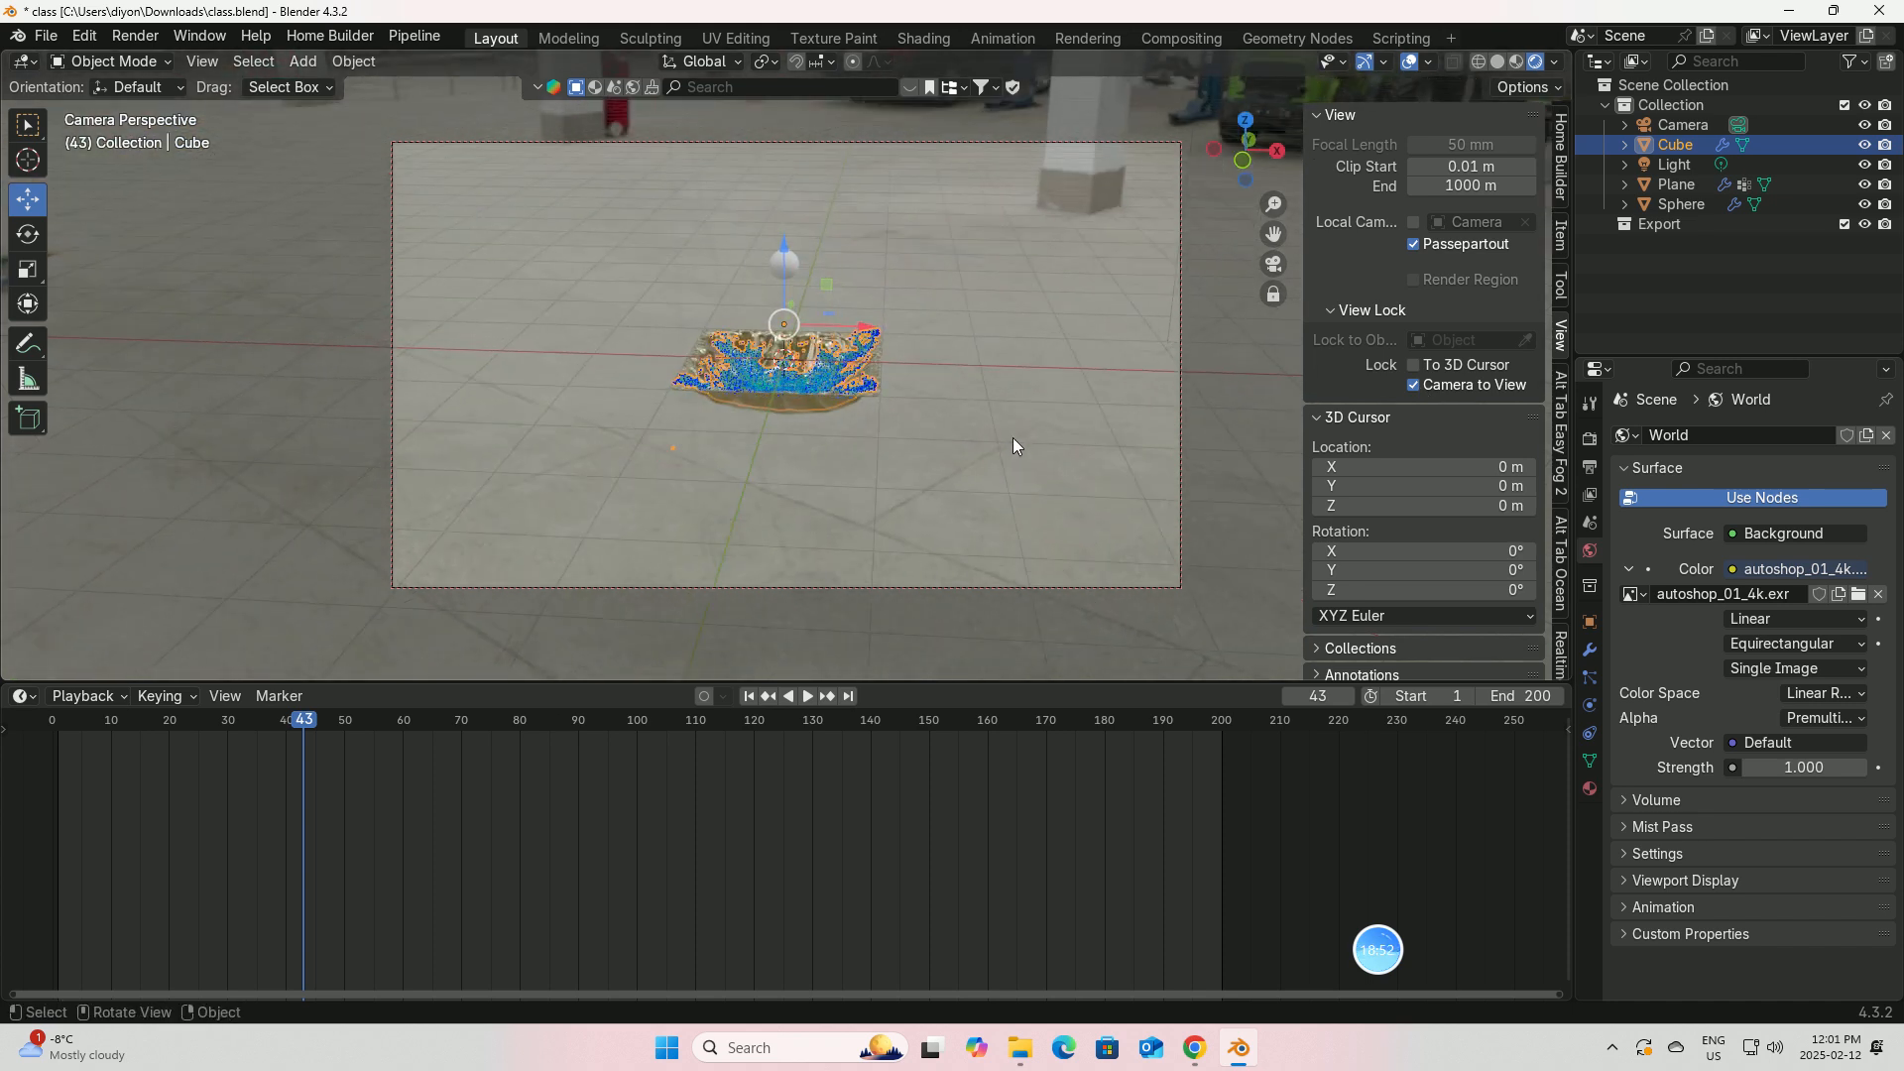
scroll(1013, 446, "up", 4)
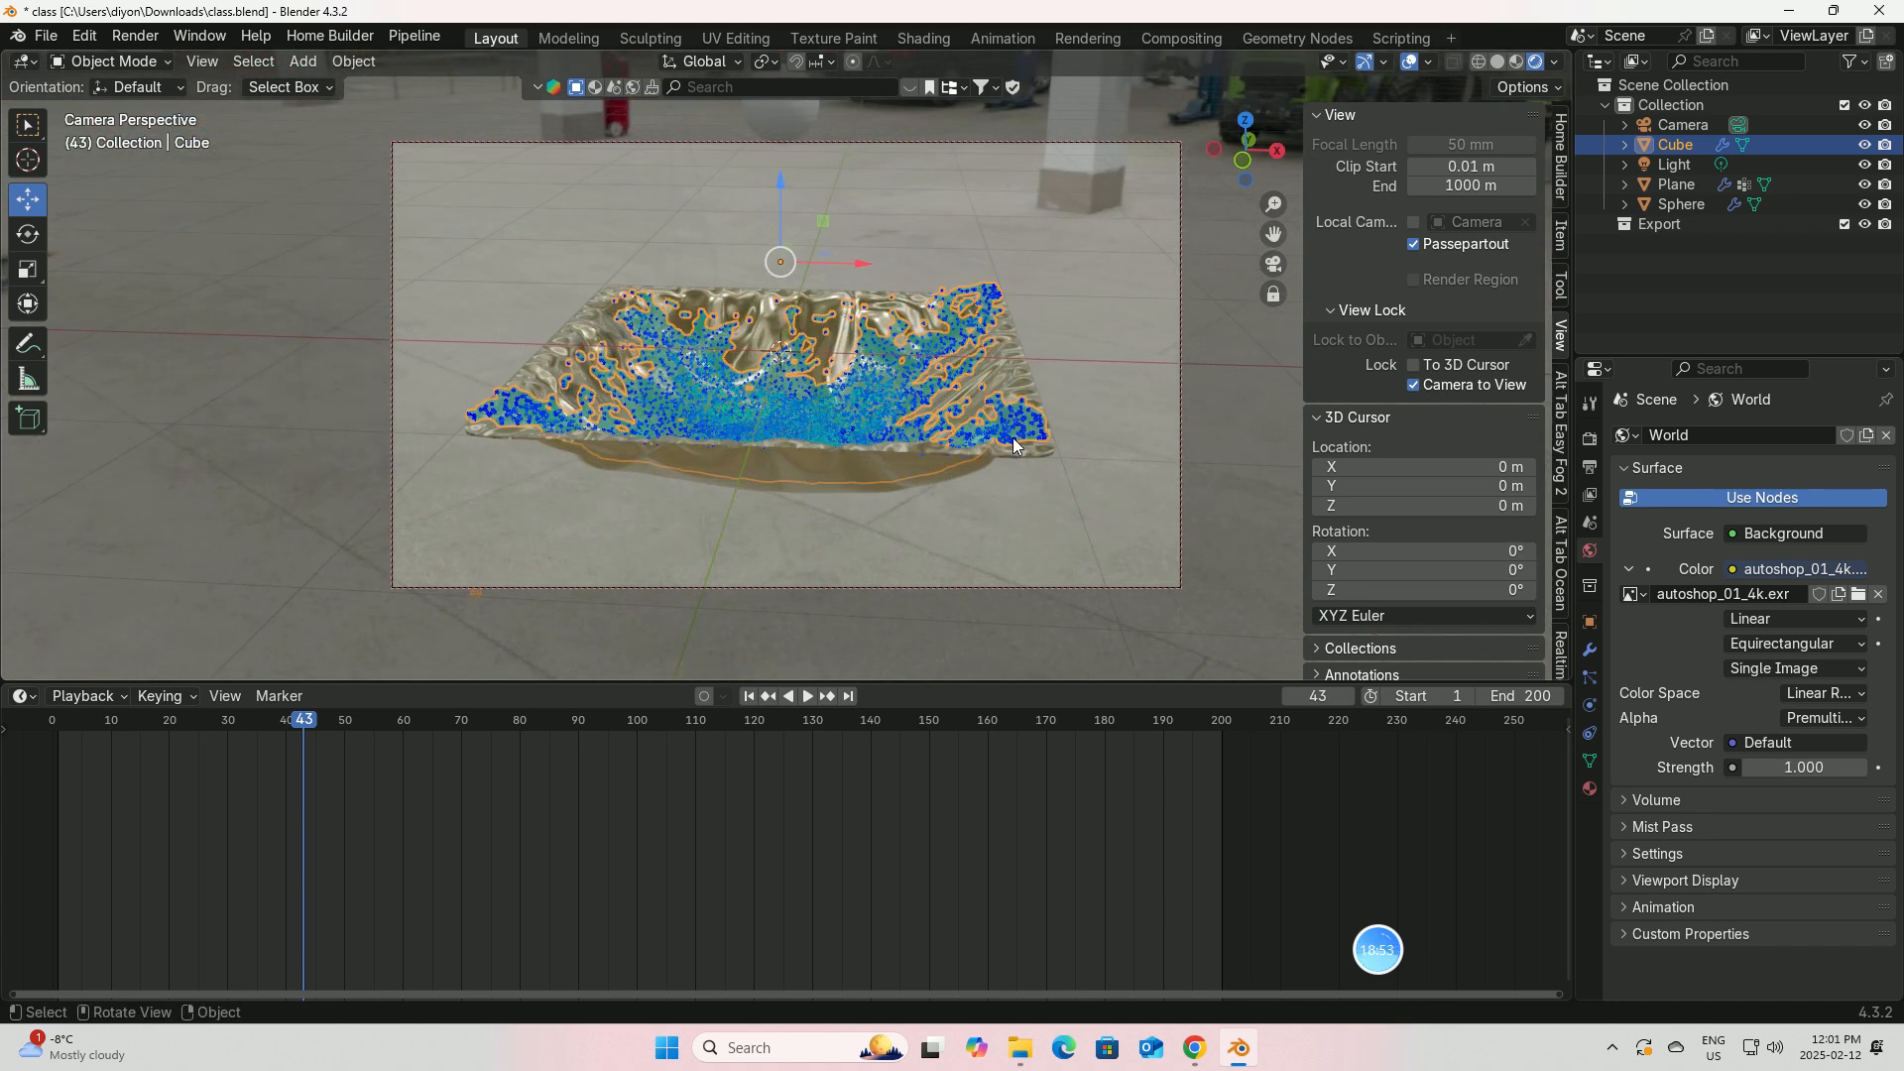
scroll(1014, 445, "down", 1)
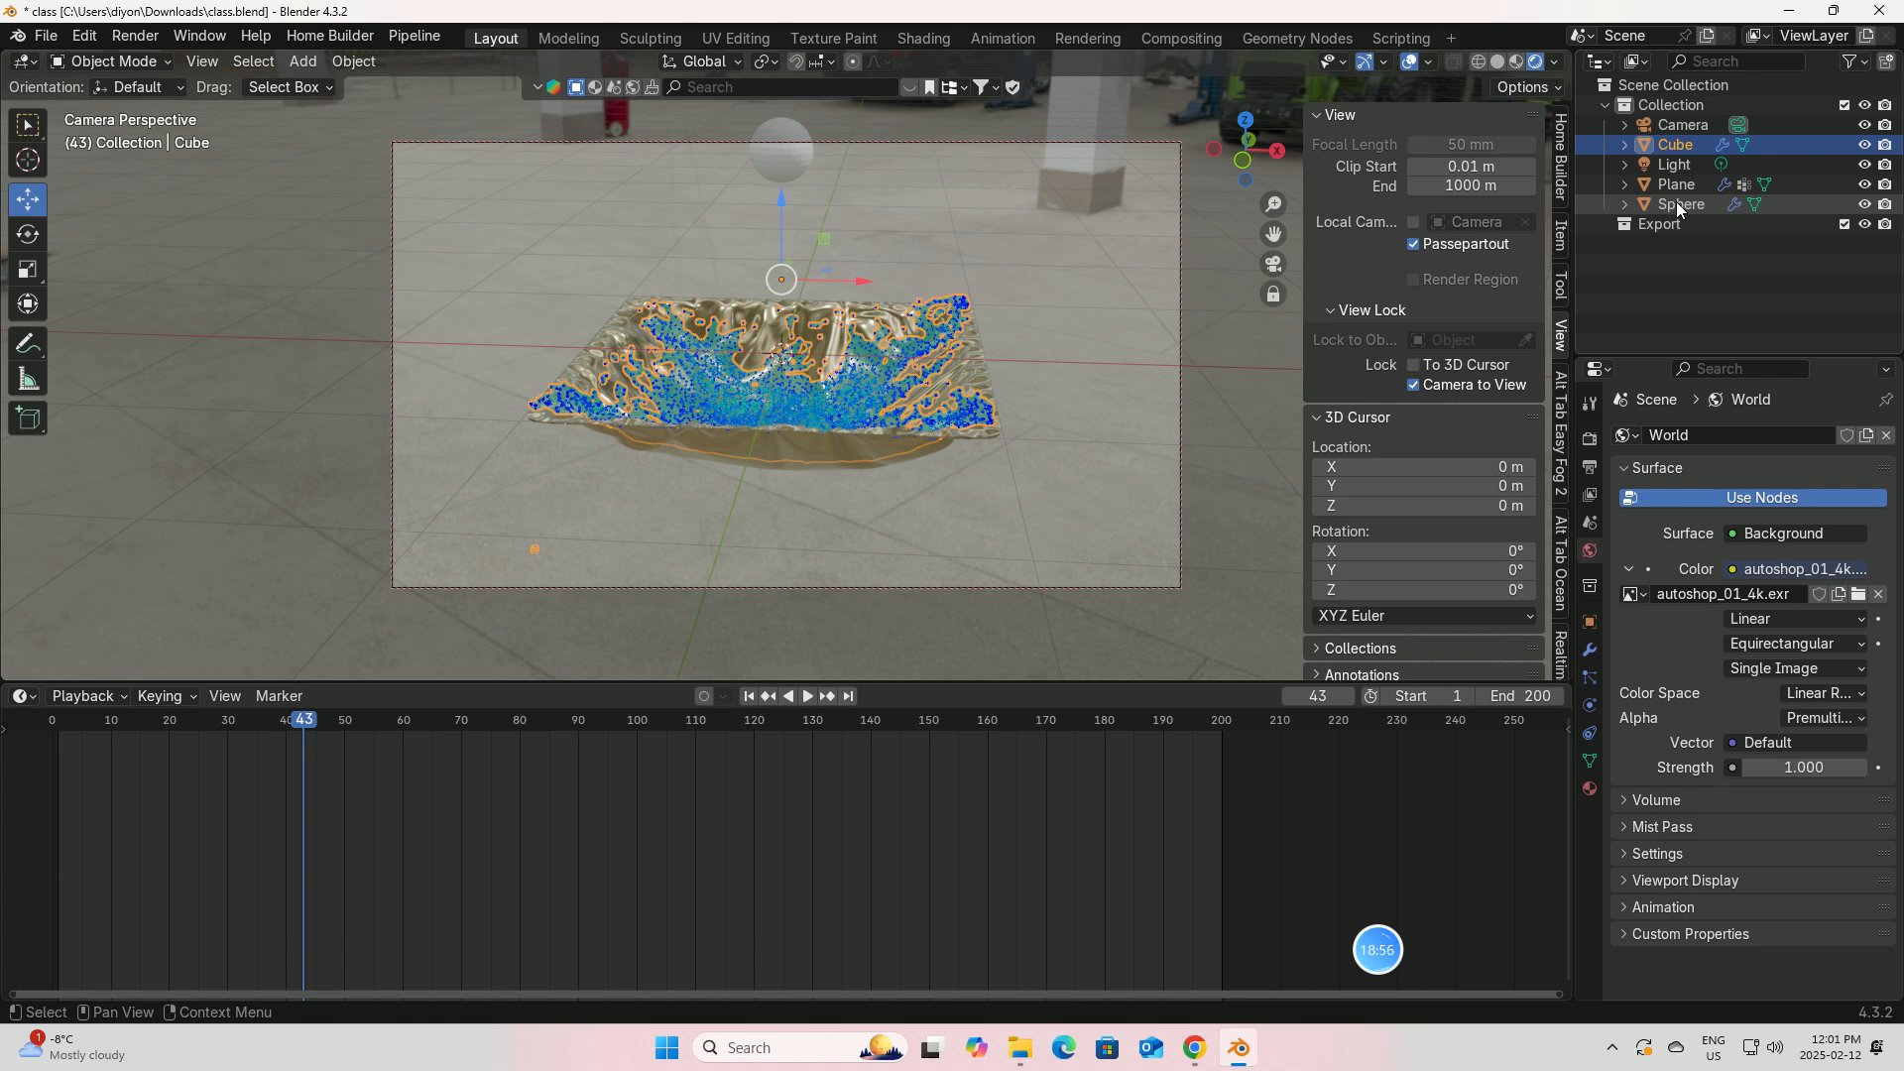
Step: Set the camera's vertical shift to 0.110 and turn off the Camera to View lock
left_click(1676, 127)
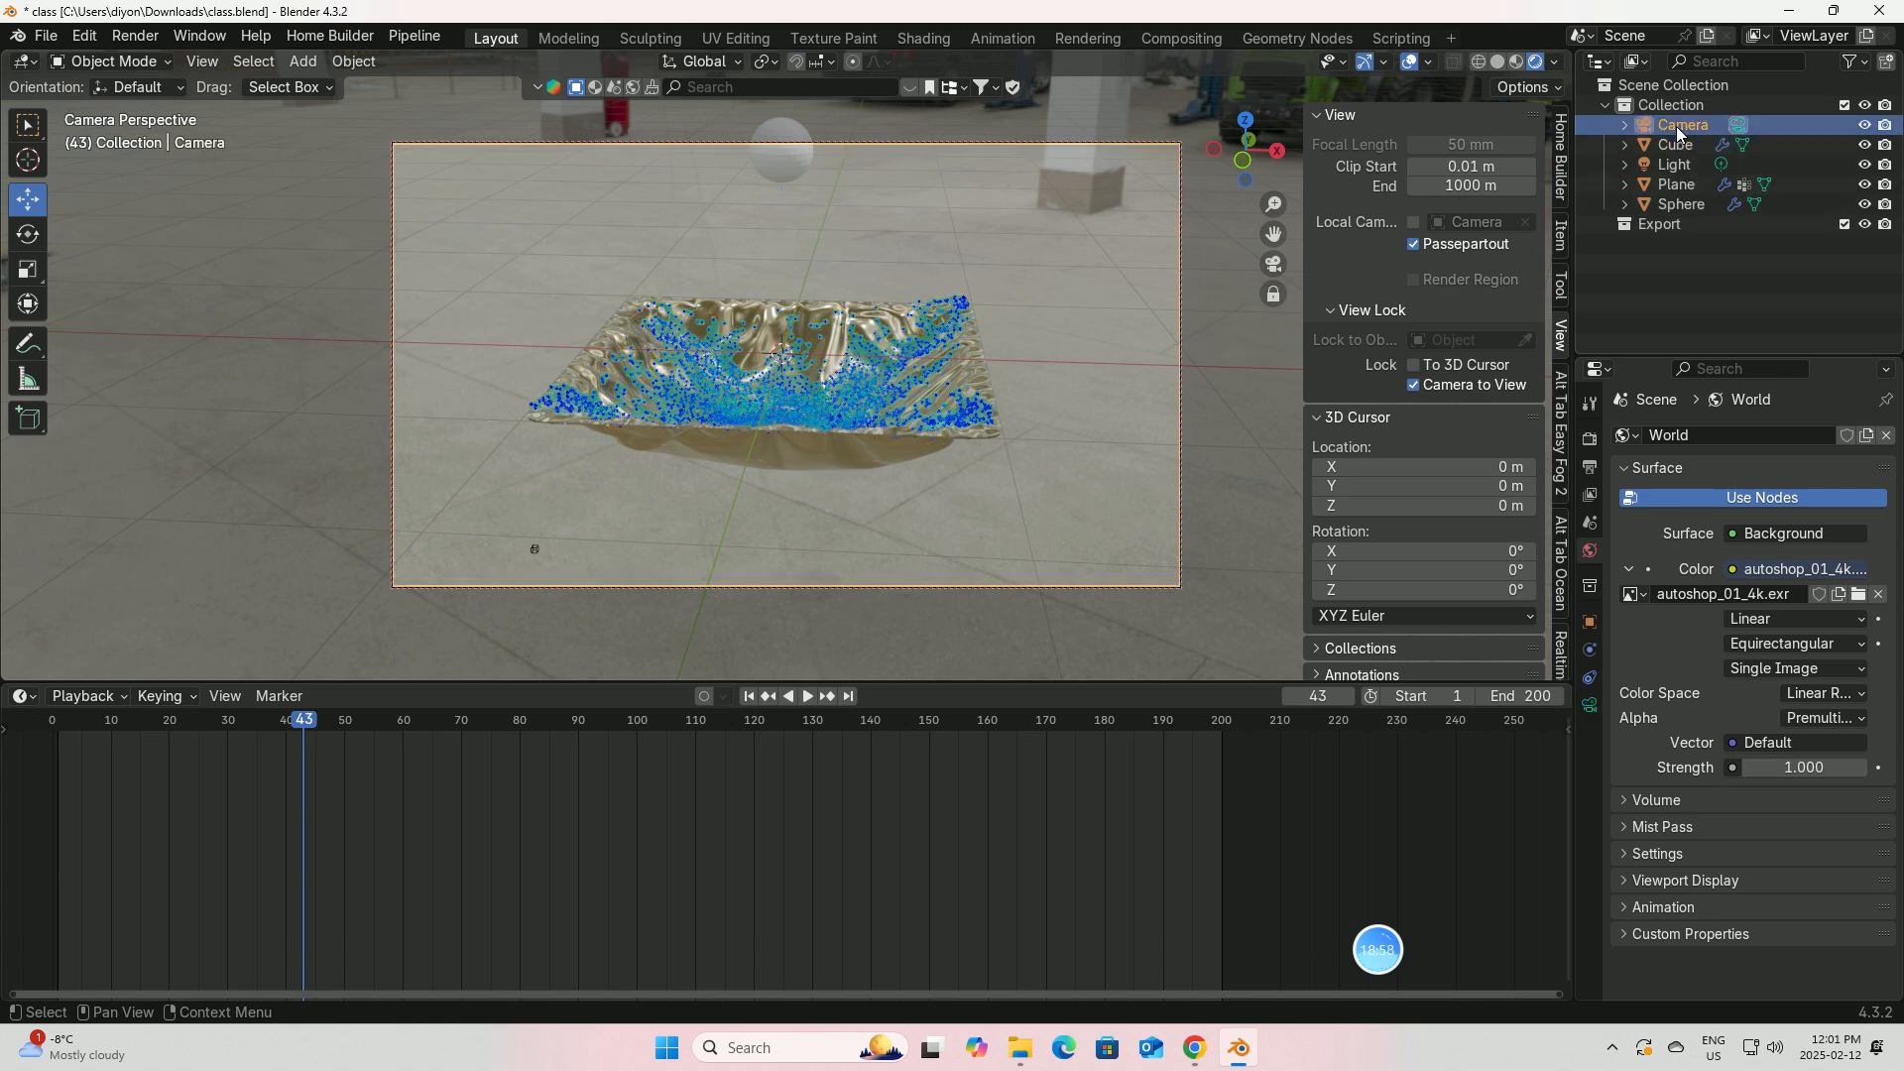
left_click(1590, 705)
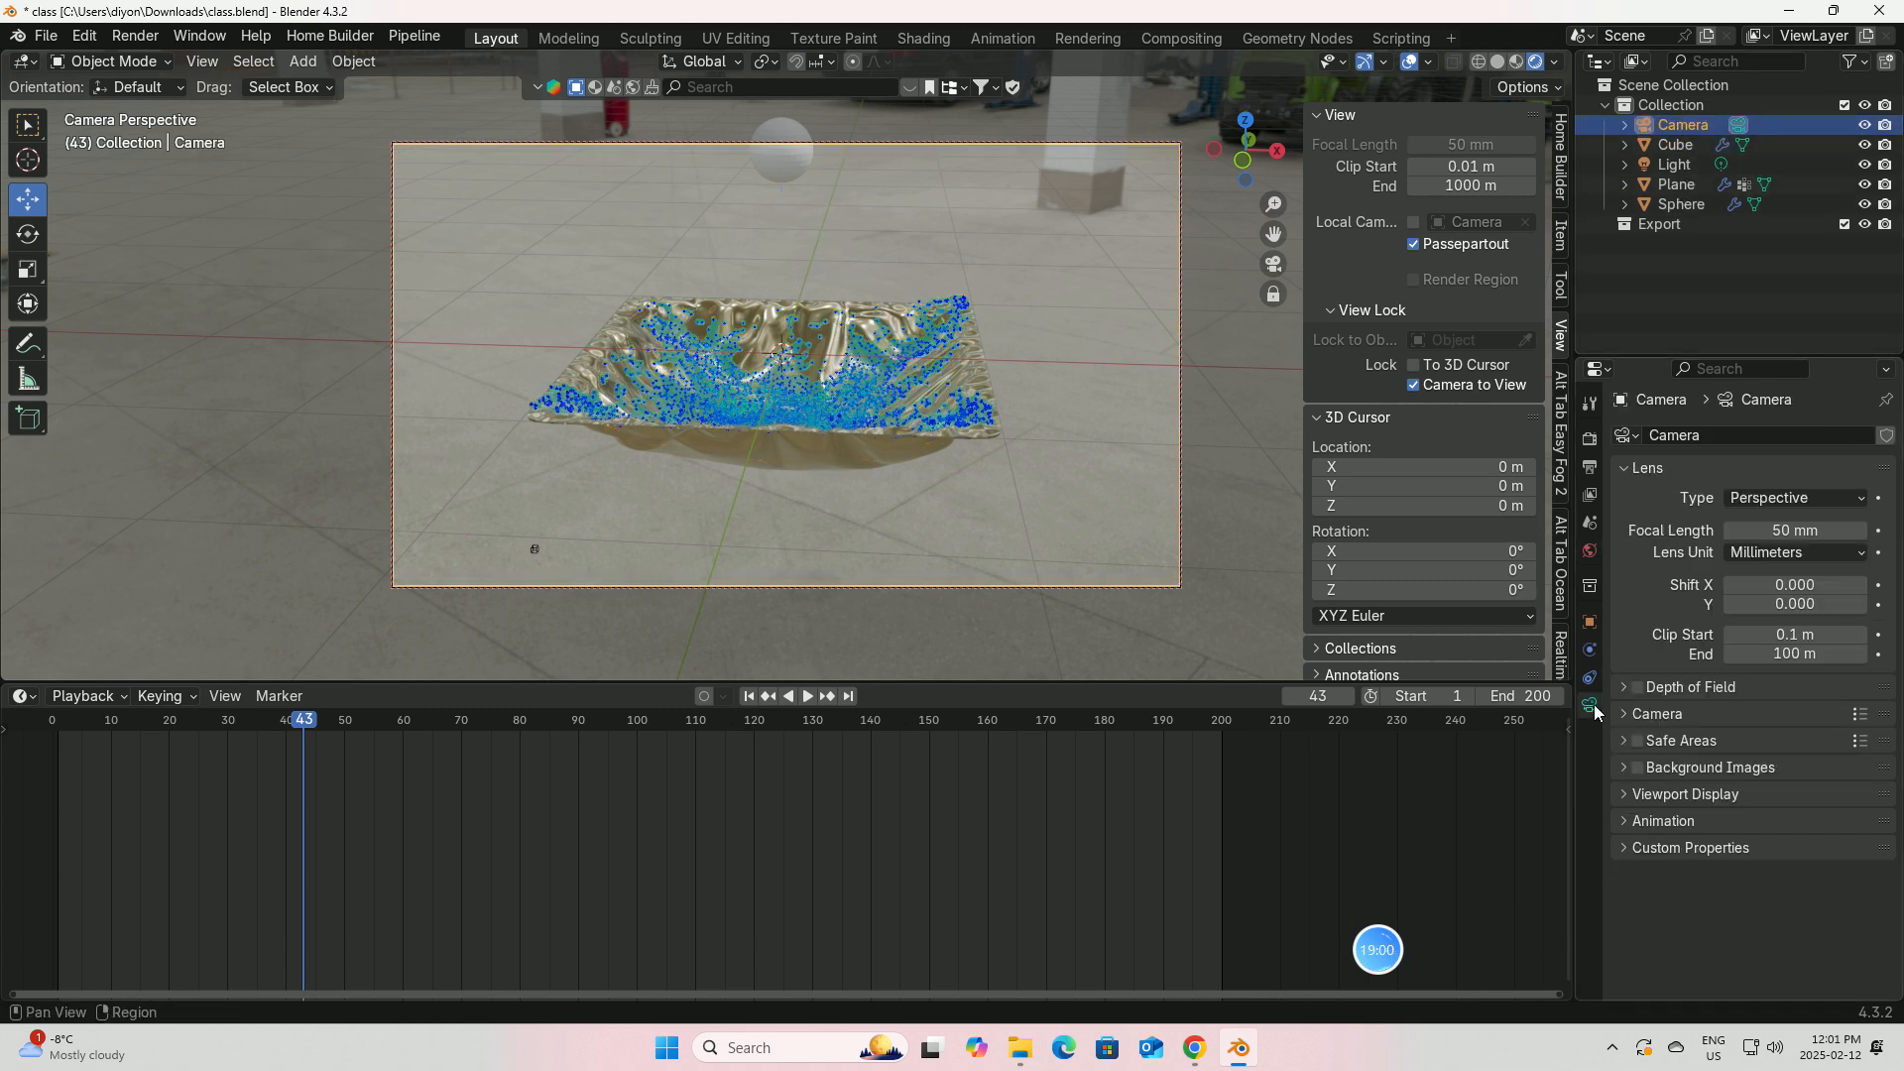
left_click_drag(1795, 604, 1841, 604)
left_click(1414, 384)
key("n")
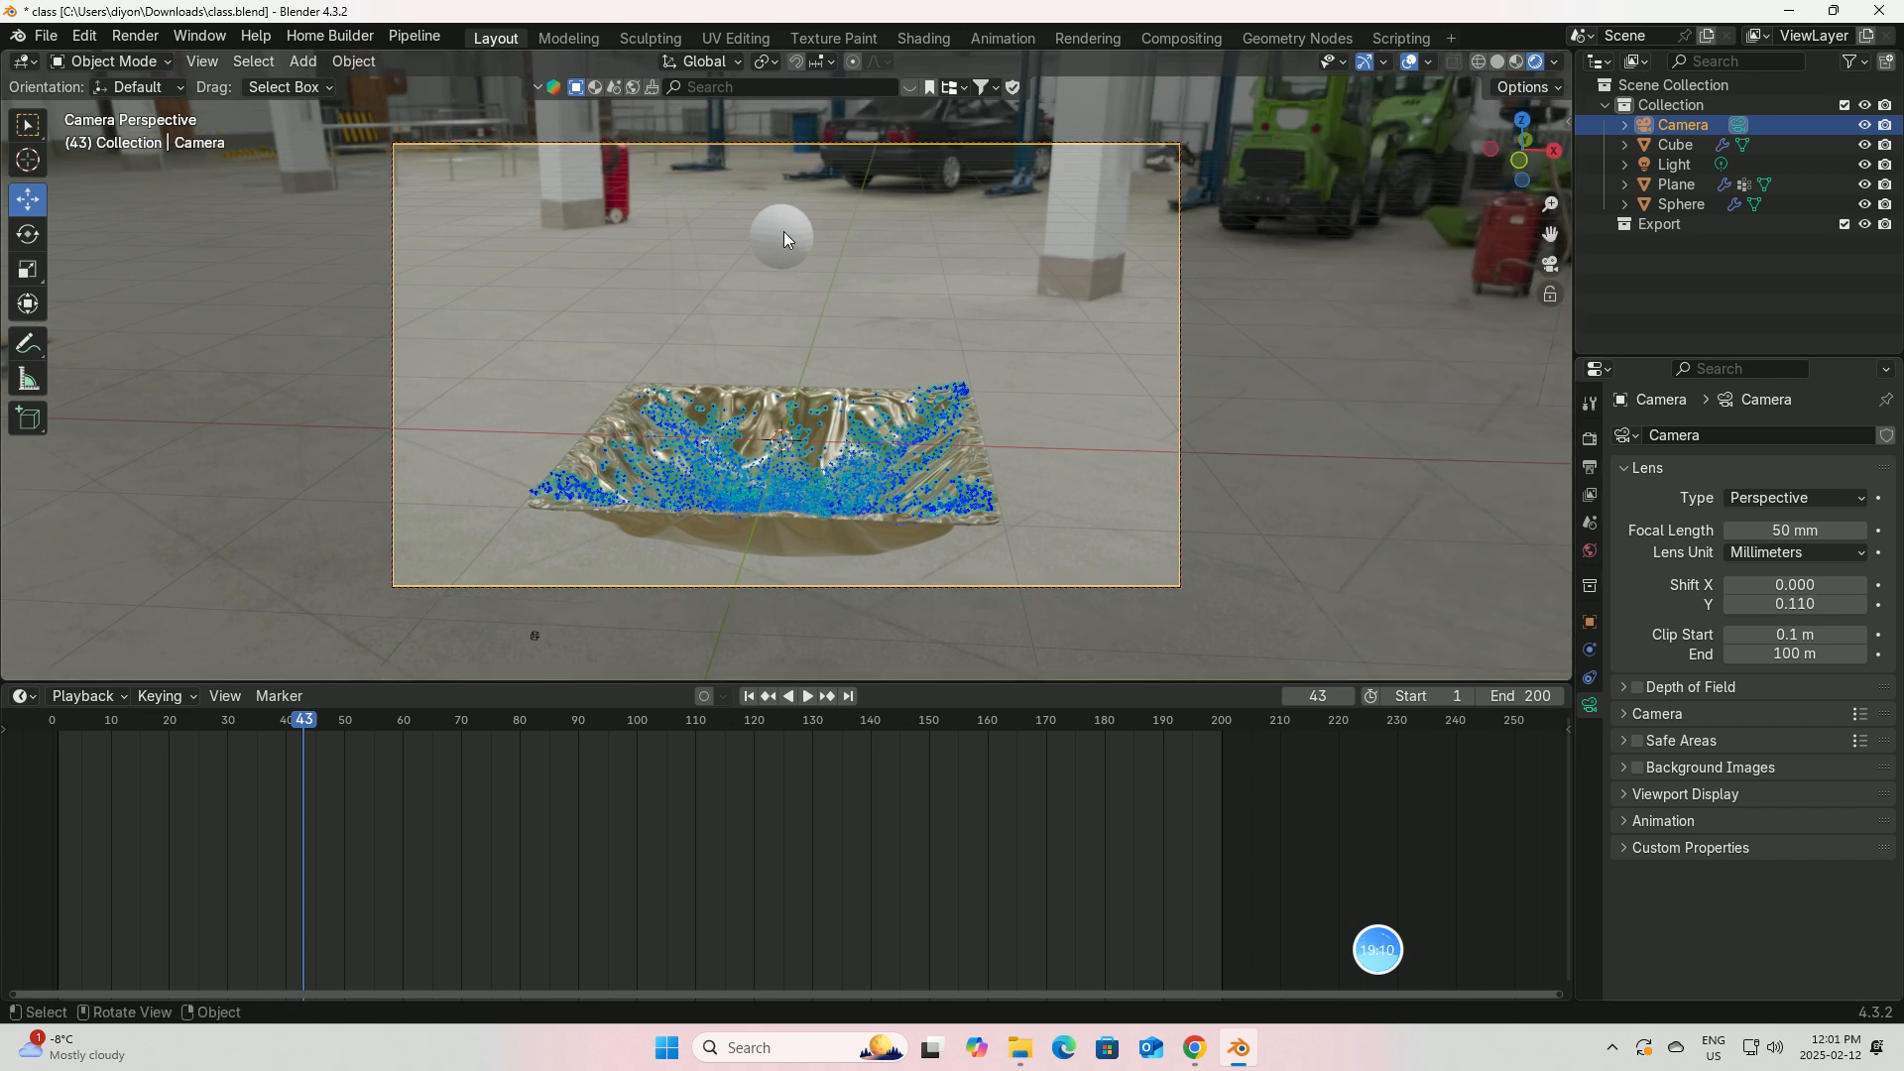
Step: Render a still of the reframed camera view to check the composition, and close the render window
left_click(135, 37)
left_click(171, 81)
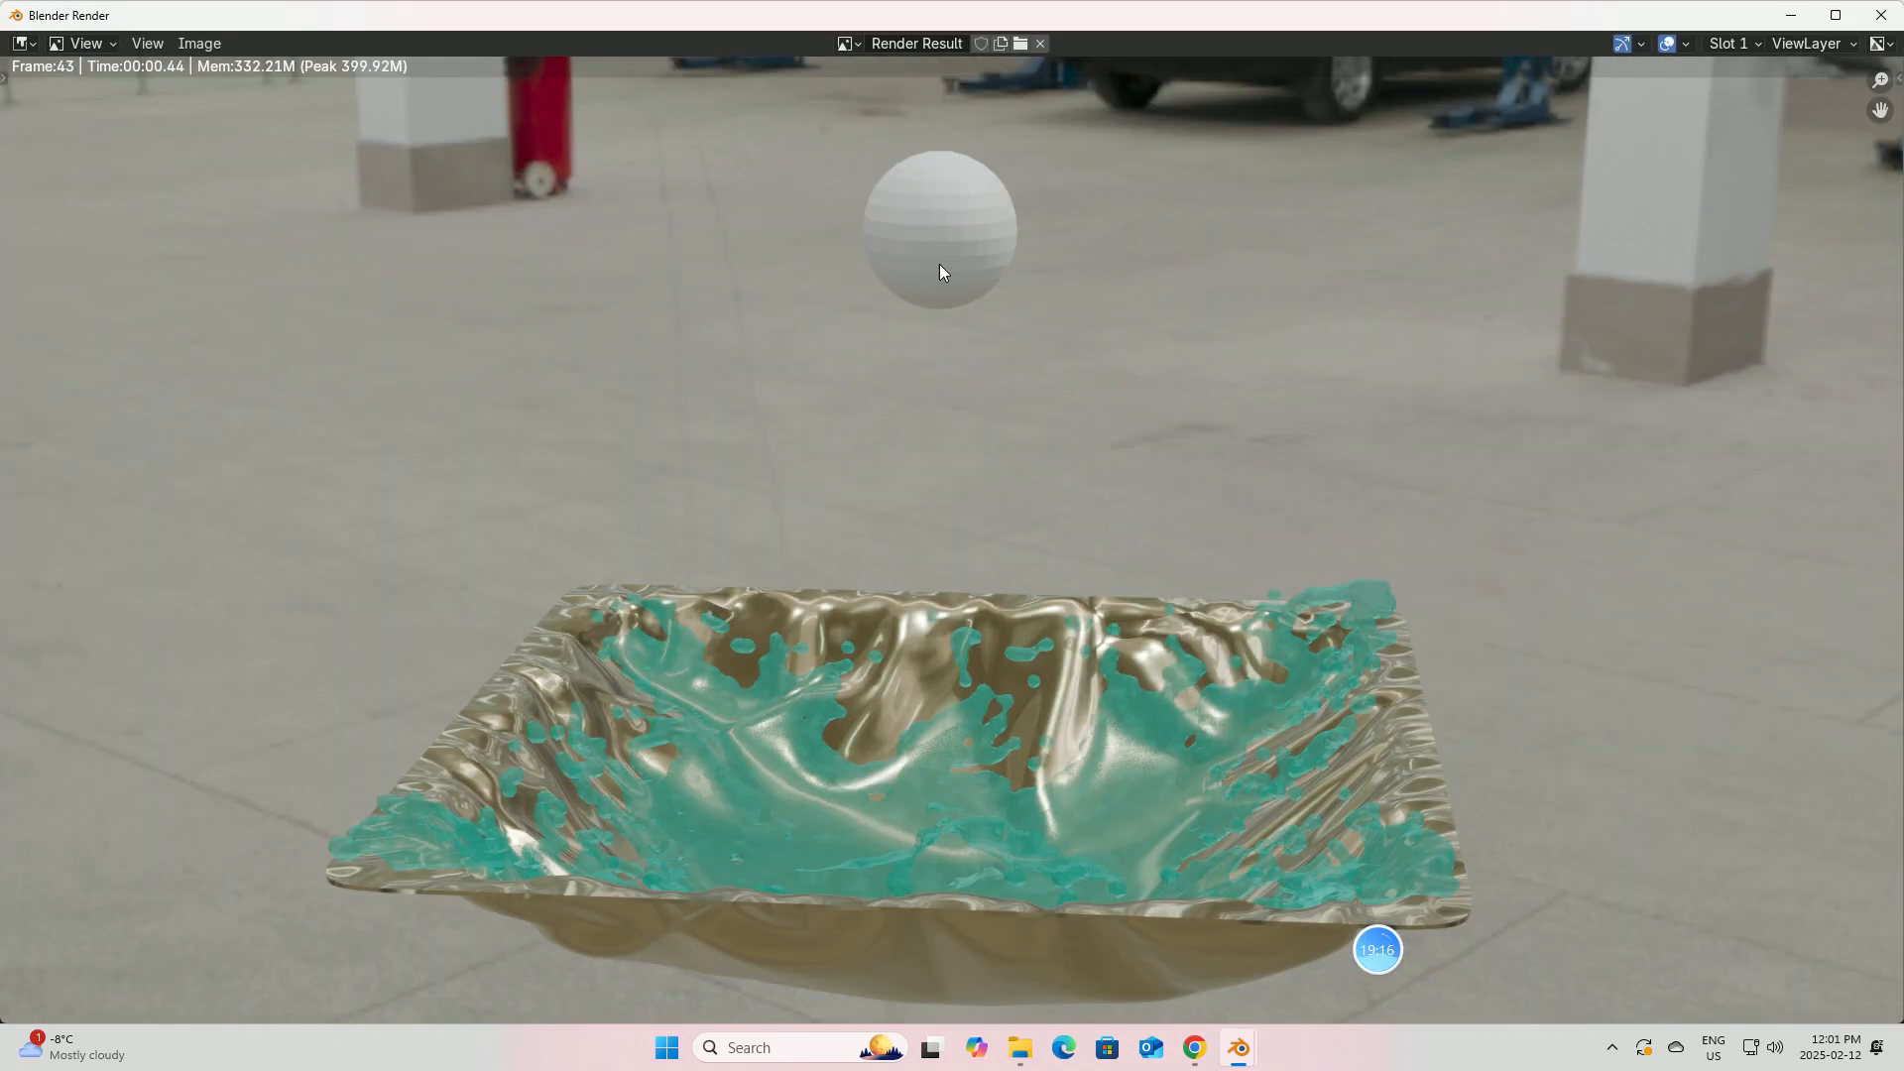
left_click(1882, 15)
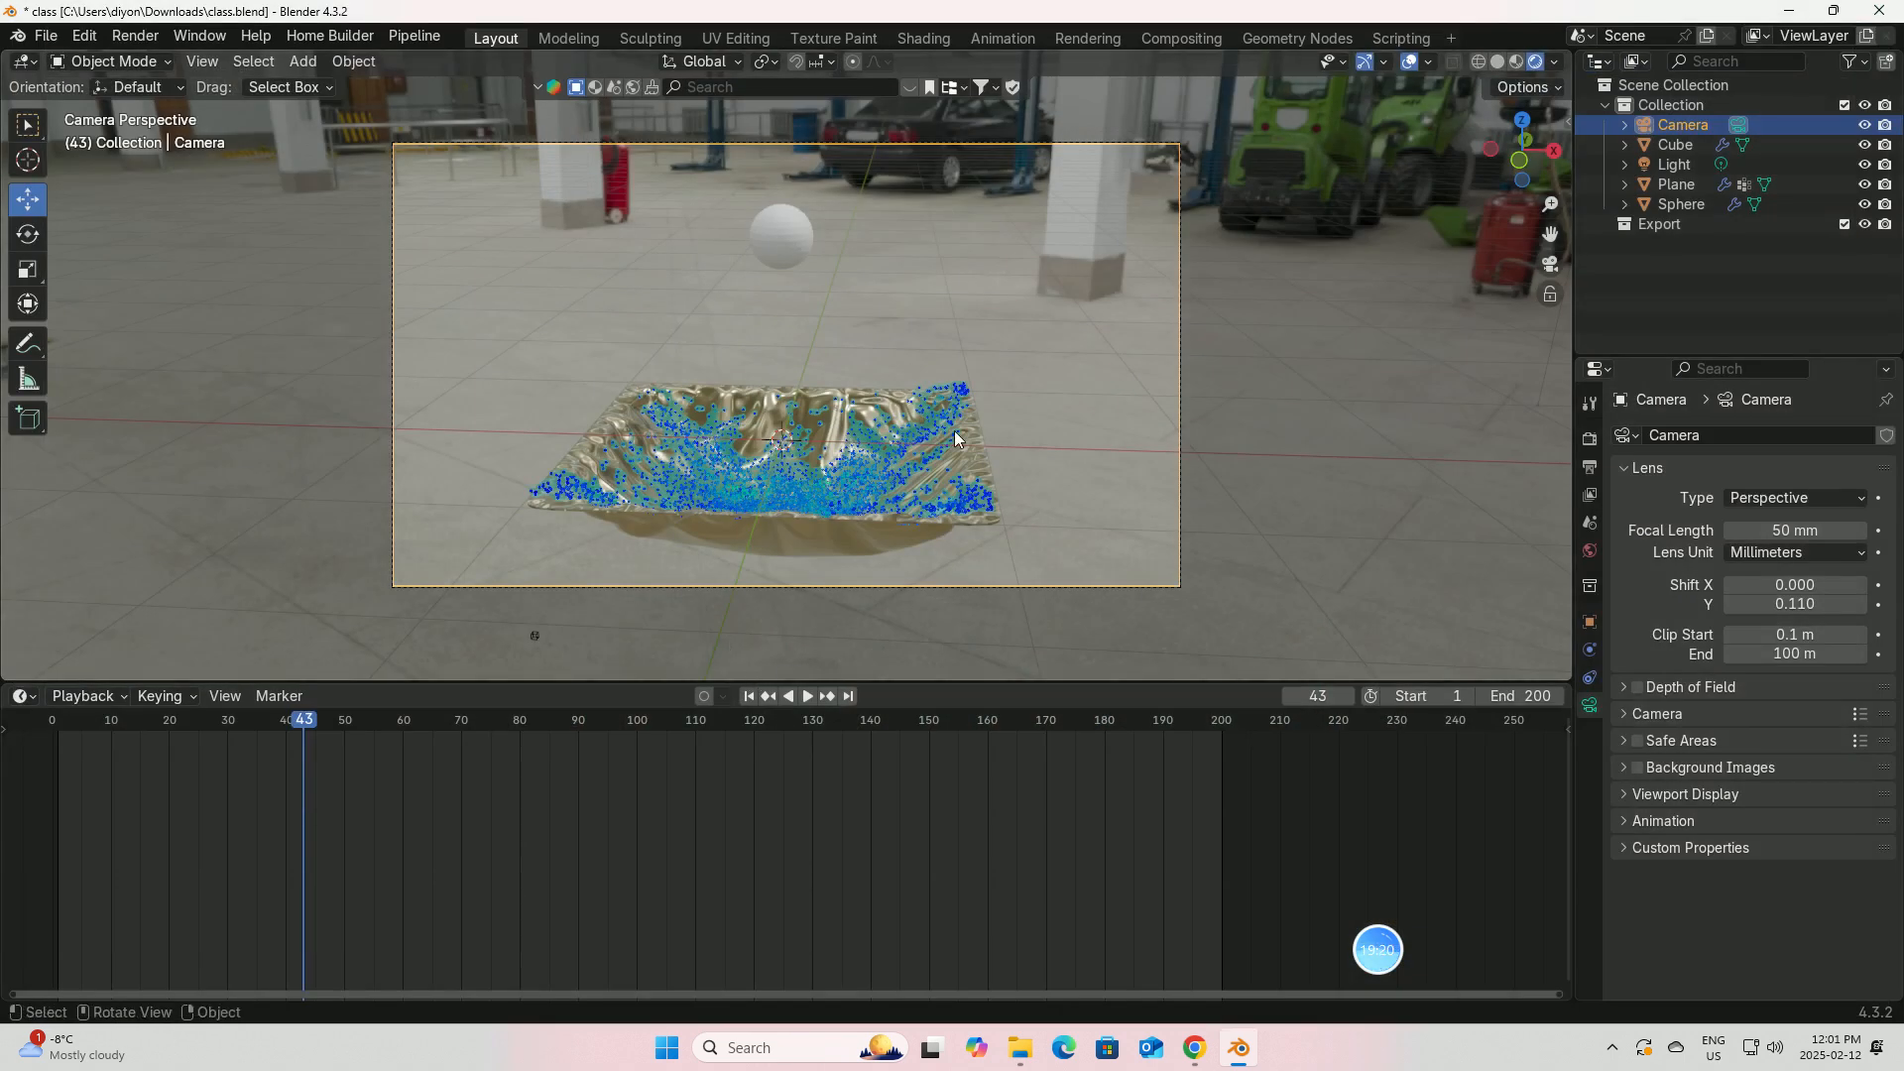
Step: Set the render output path to the Downloads folder with the file name class
left_click(1590, 471)
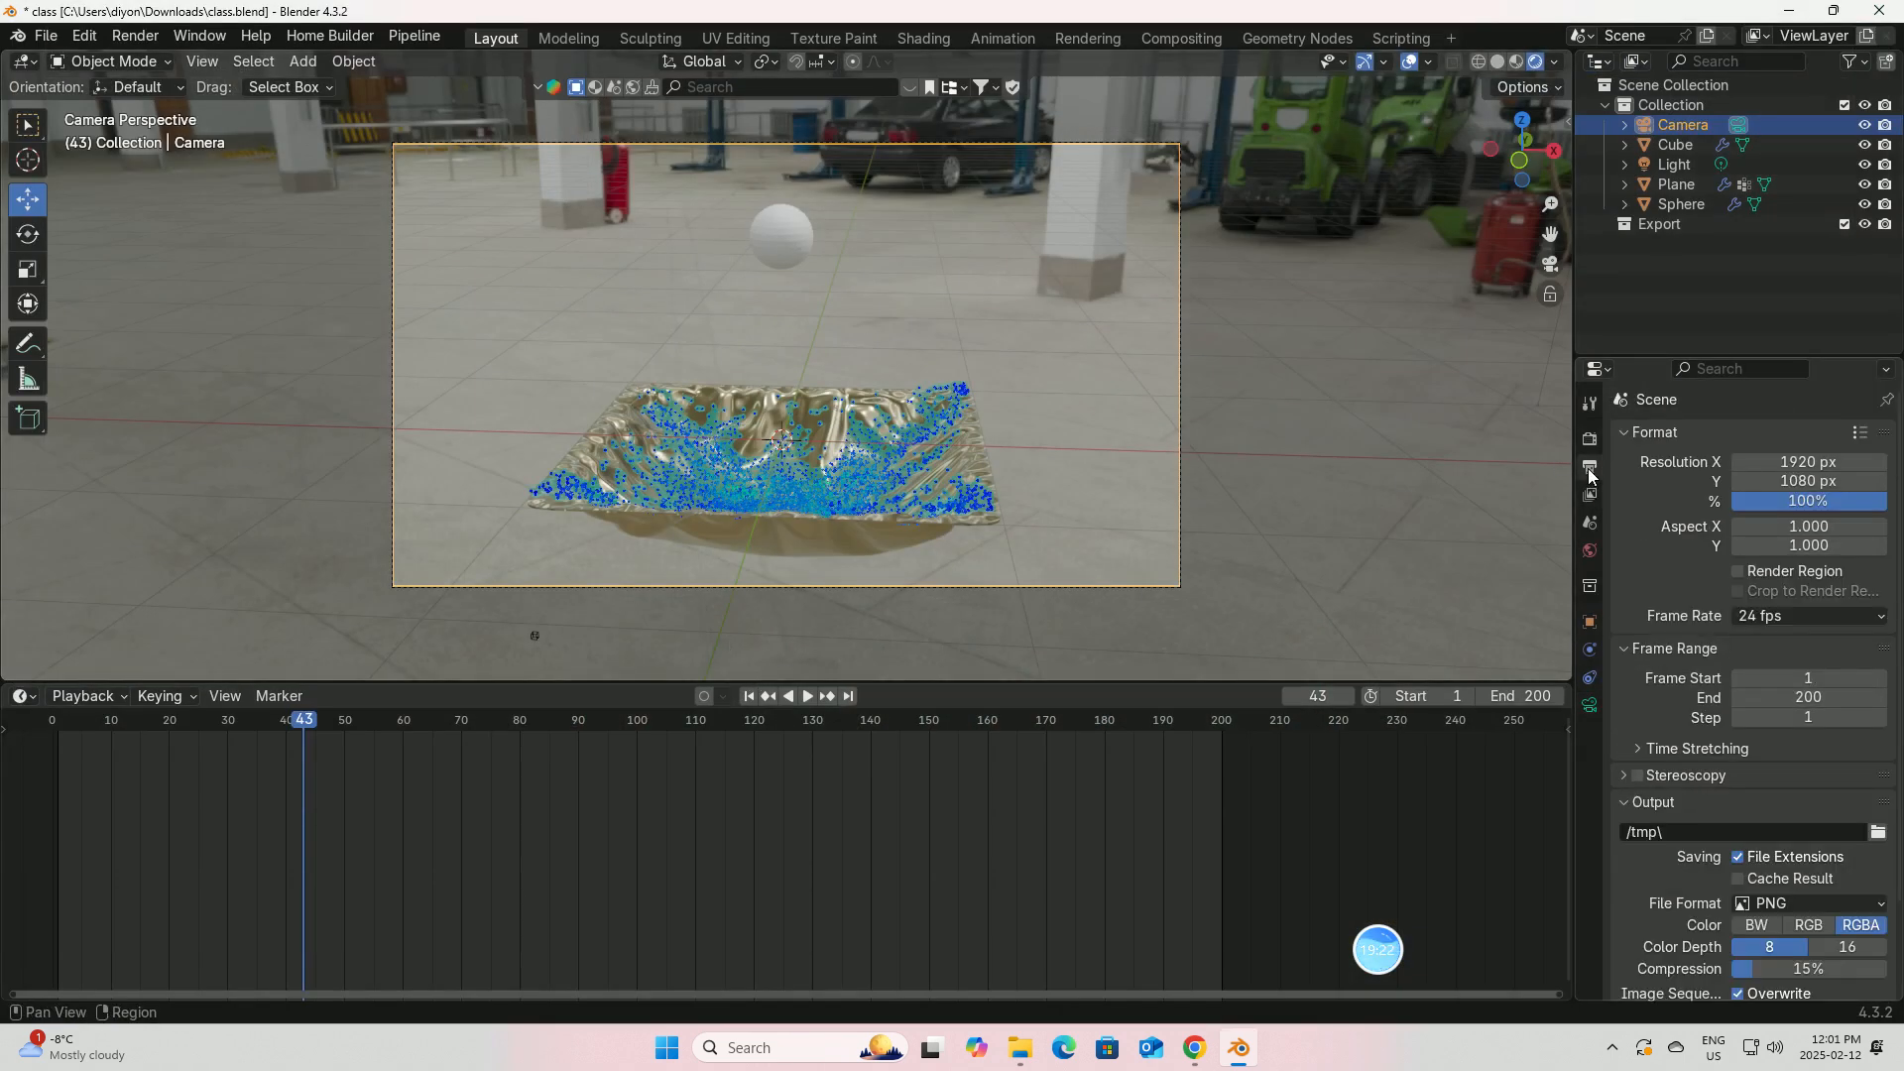
left_click(1877, 831)
left_click(353, 440)
left_click(534, 758)
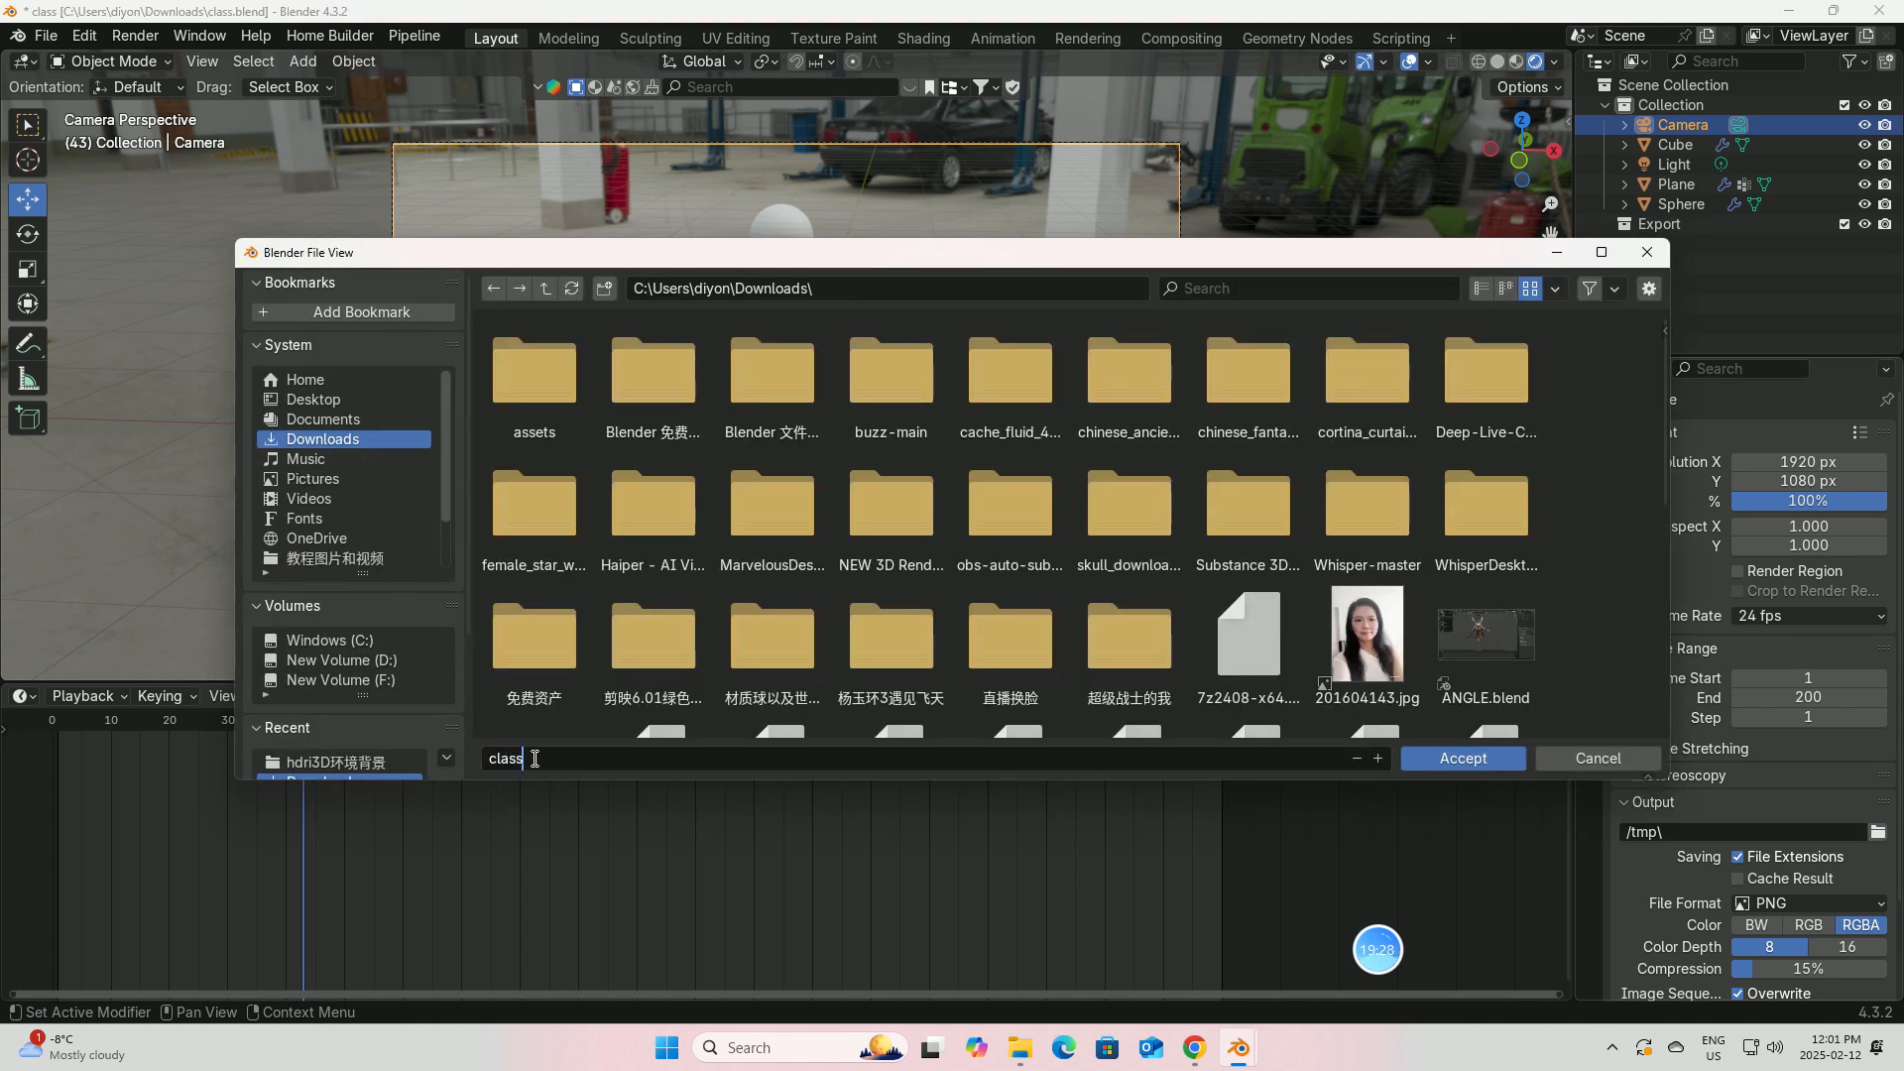
left_click(1448, 761)
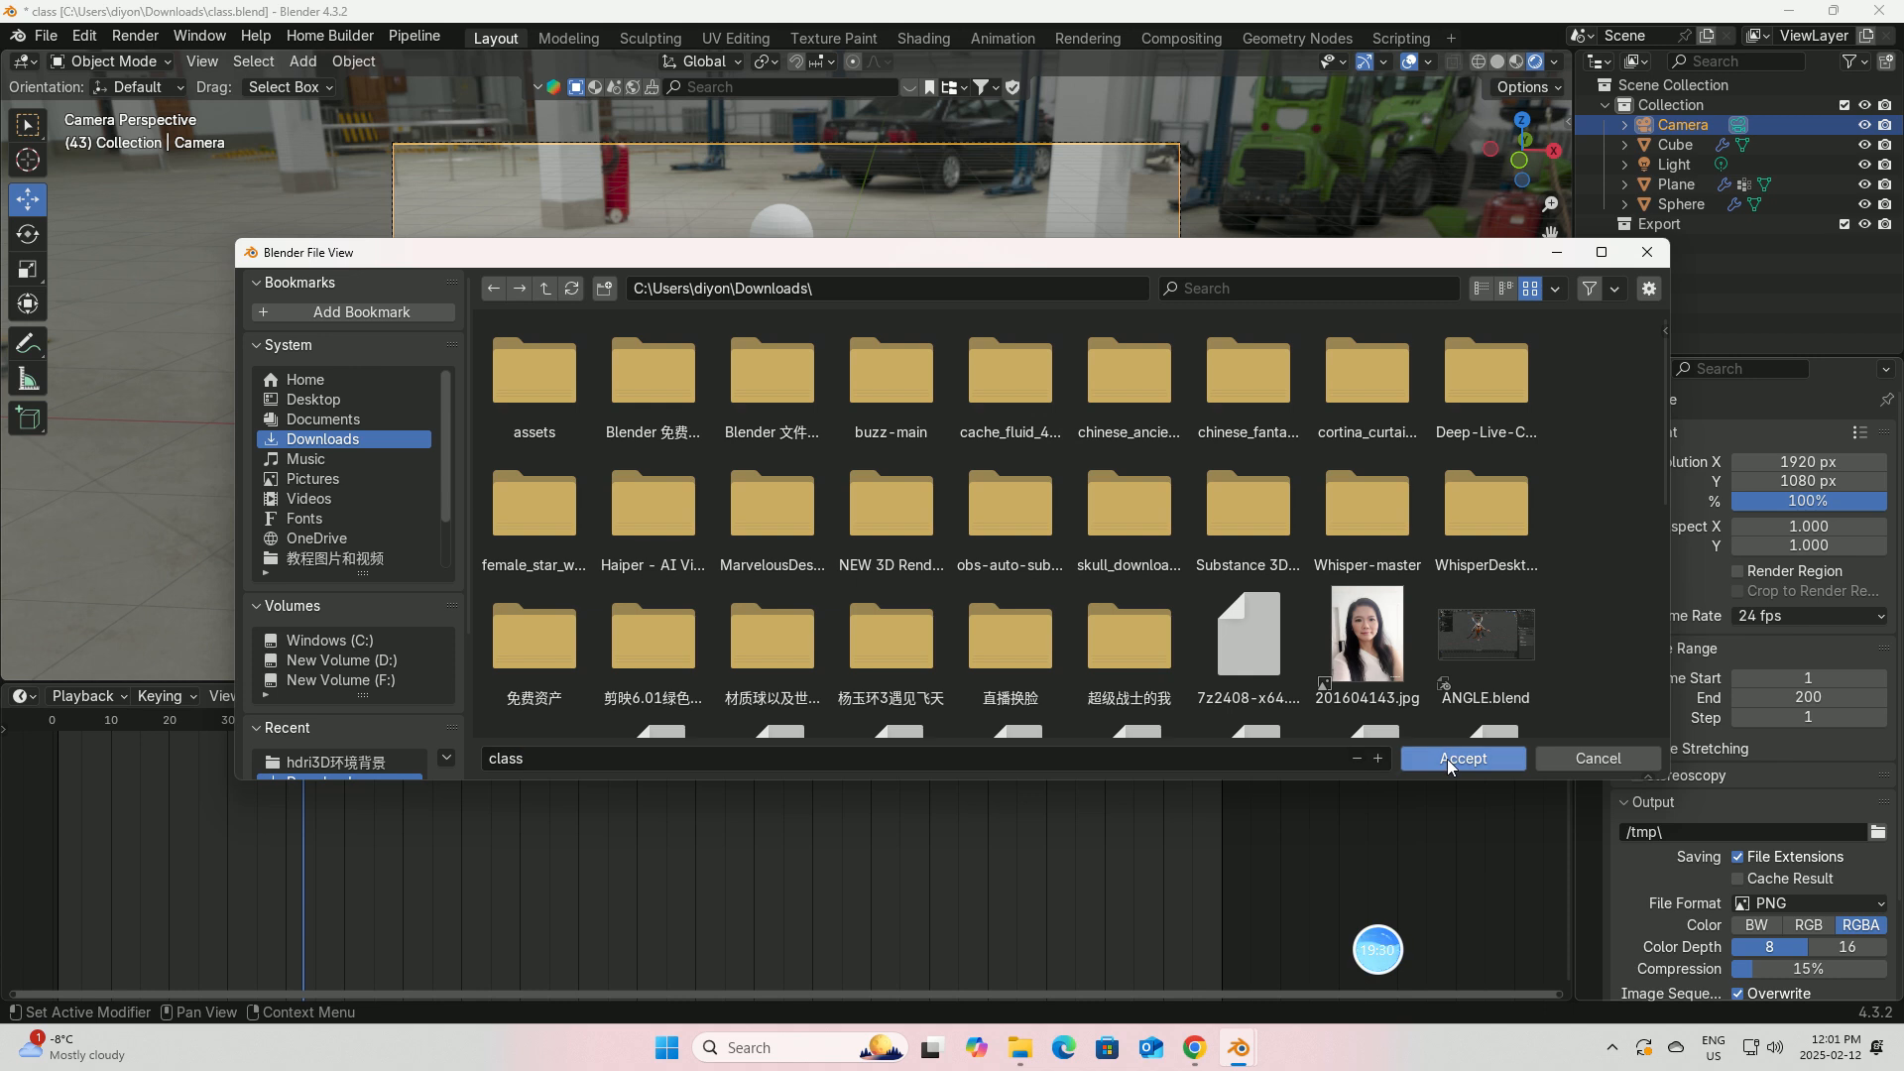
left_click(1449, 762)
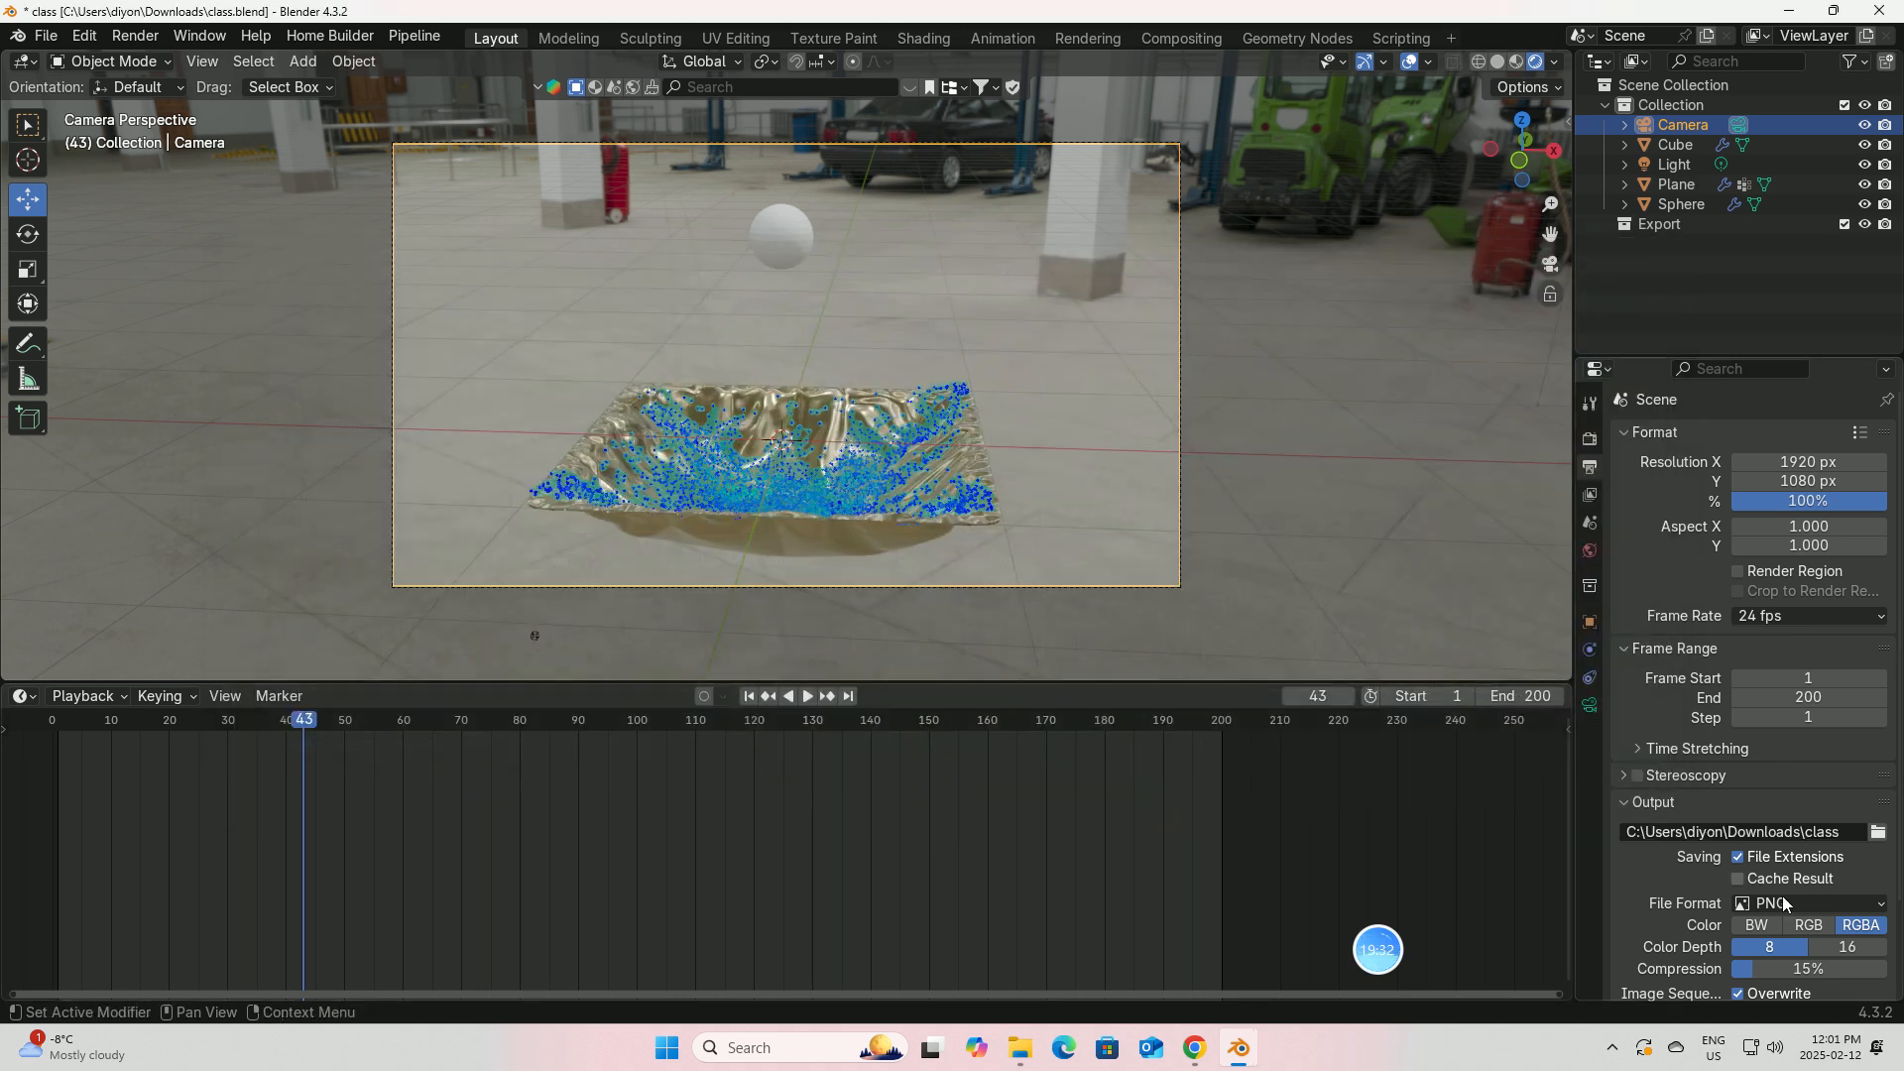
Step: Set the output file format to FFmpeg Video with the MPEG-4 container
left_click(1884, 903)
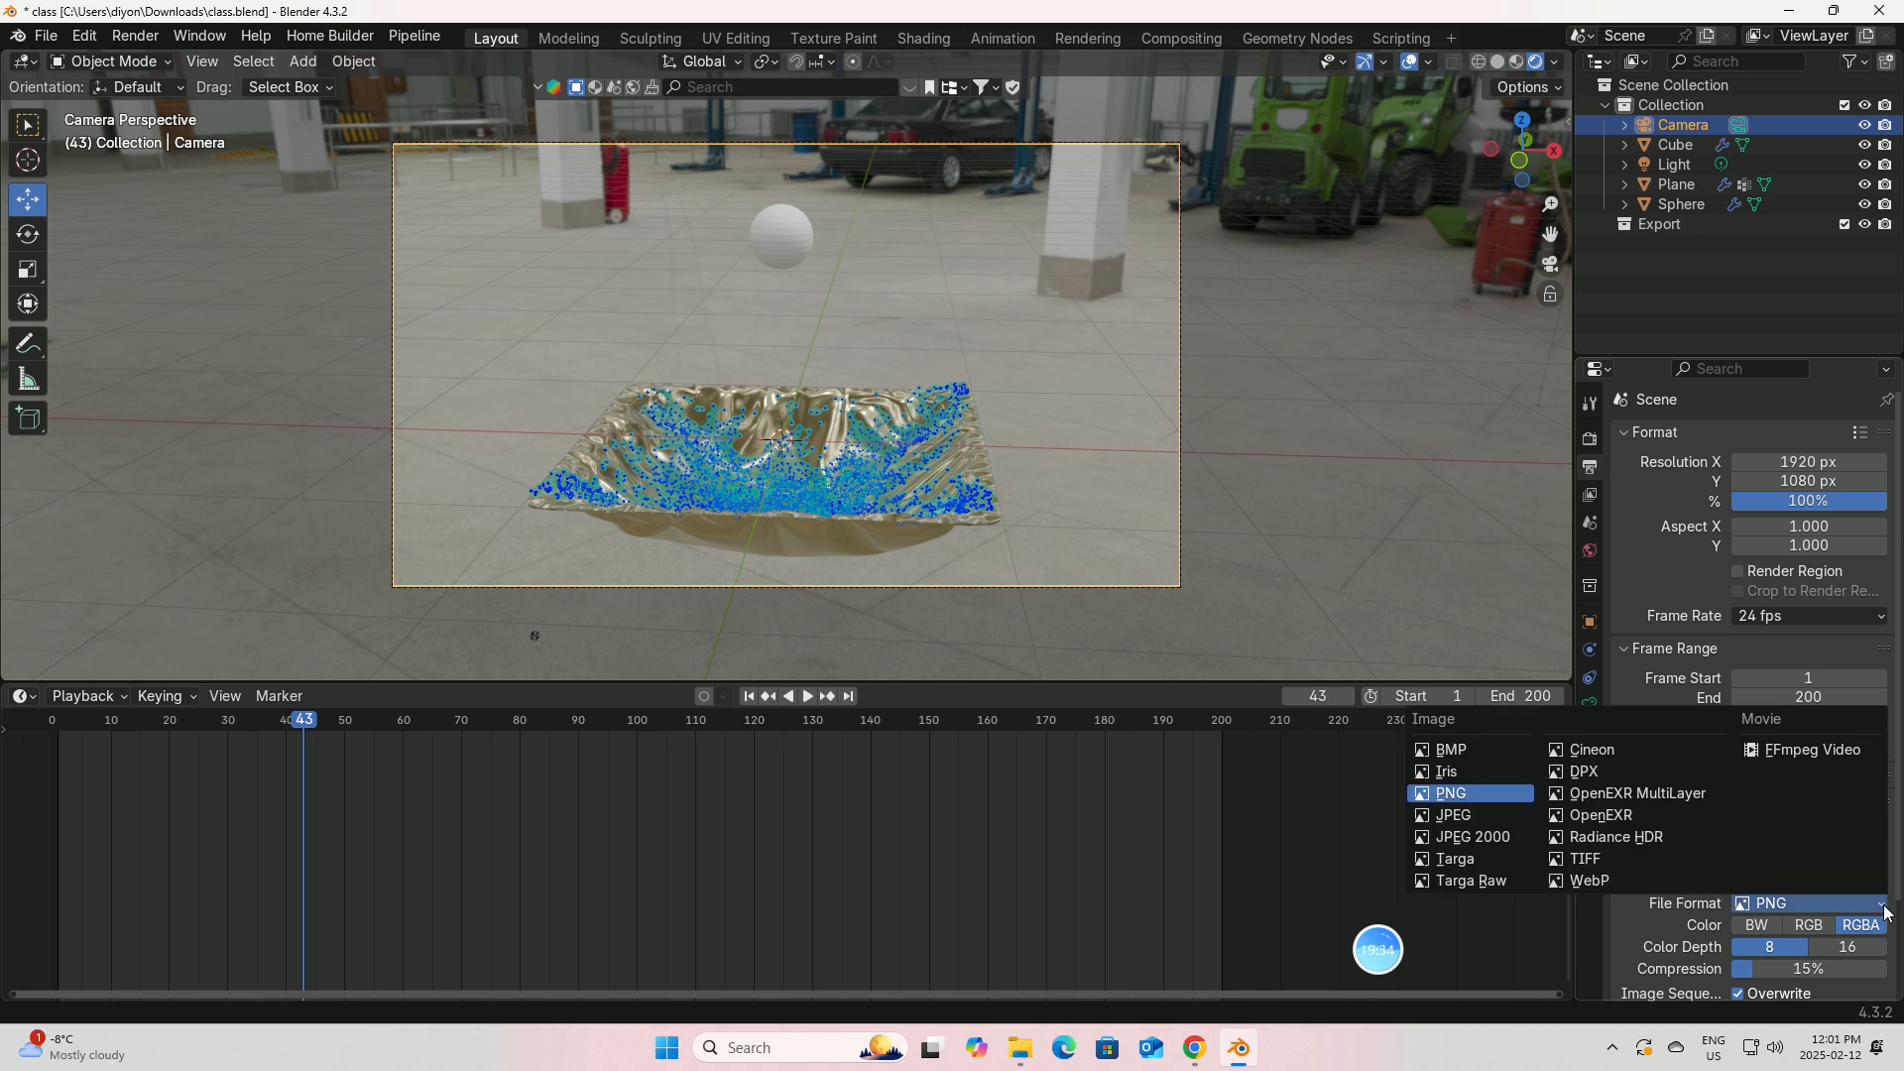
left_click(1819, 736)
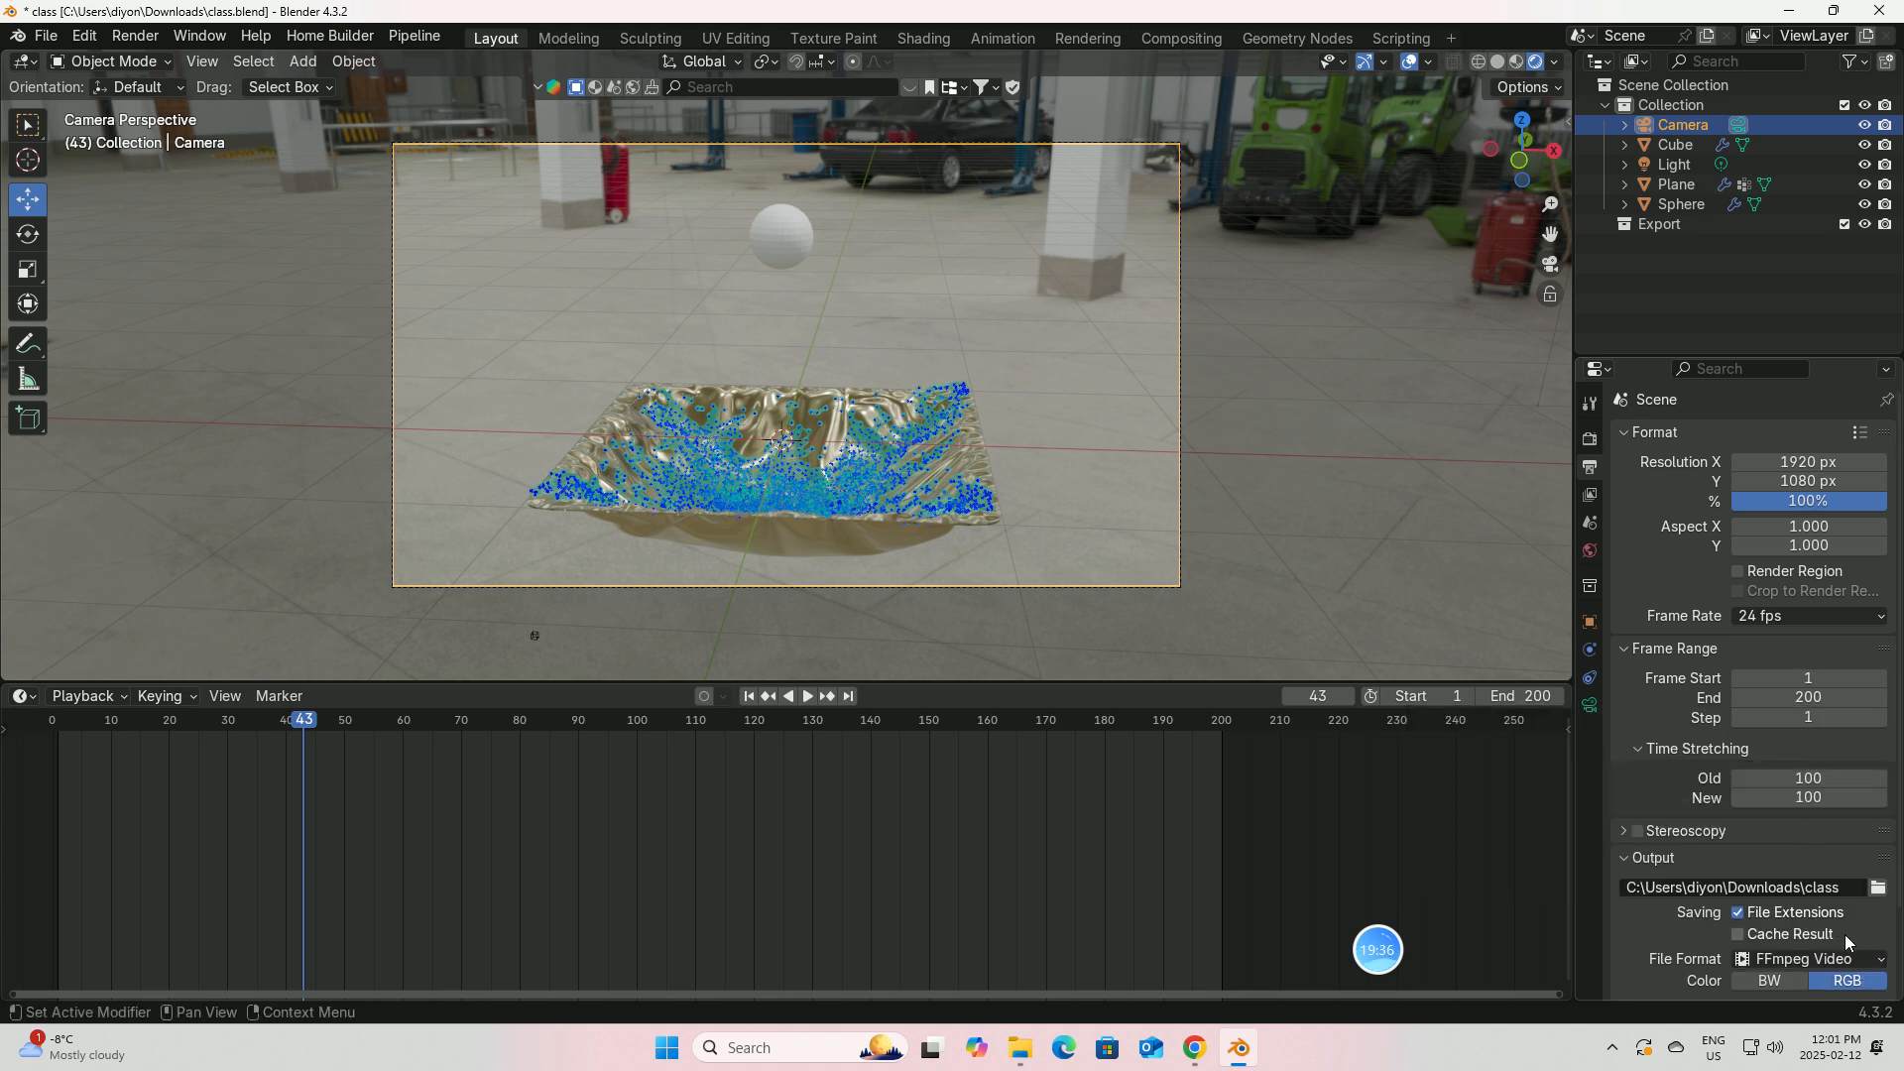
scroll(1839, 932, "down", 3)
scroll(1694, 932, "down", 4)
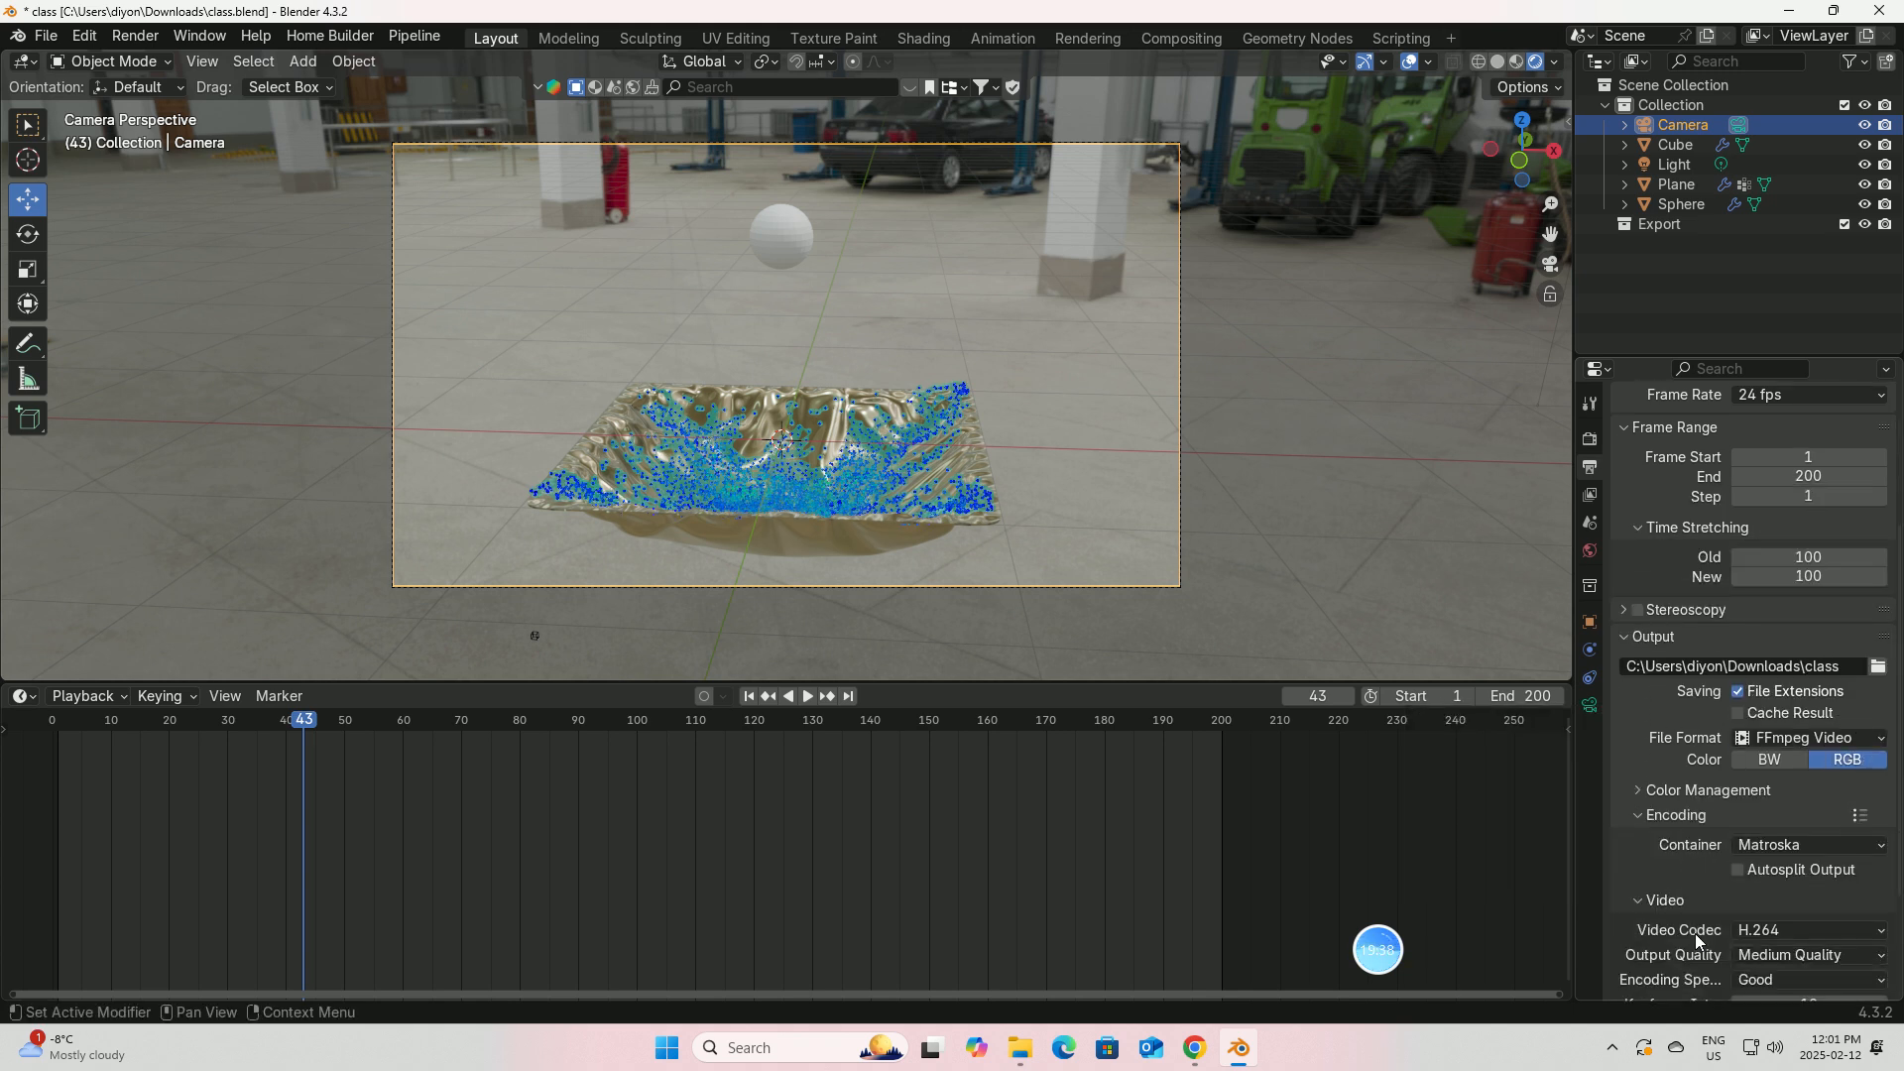
left_click(1832, 804)
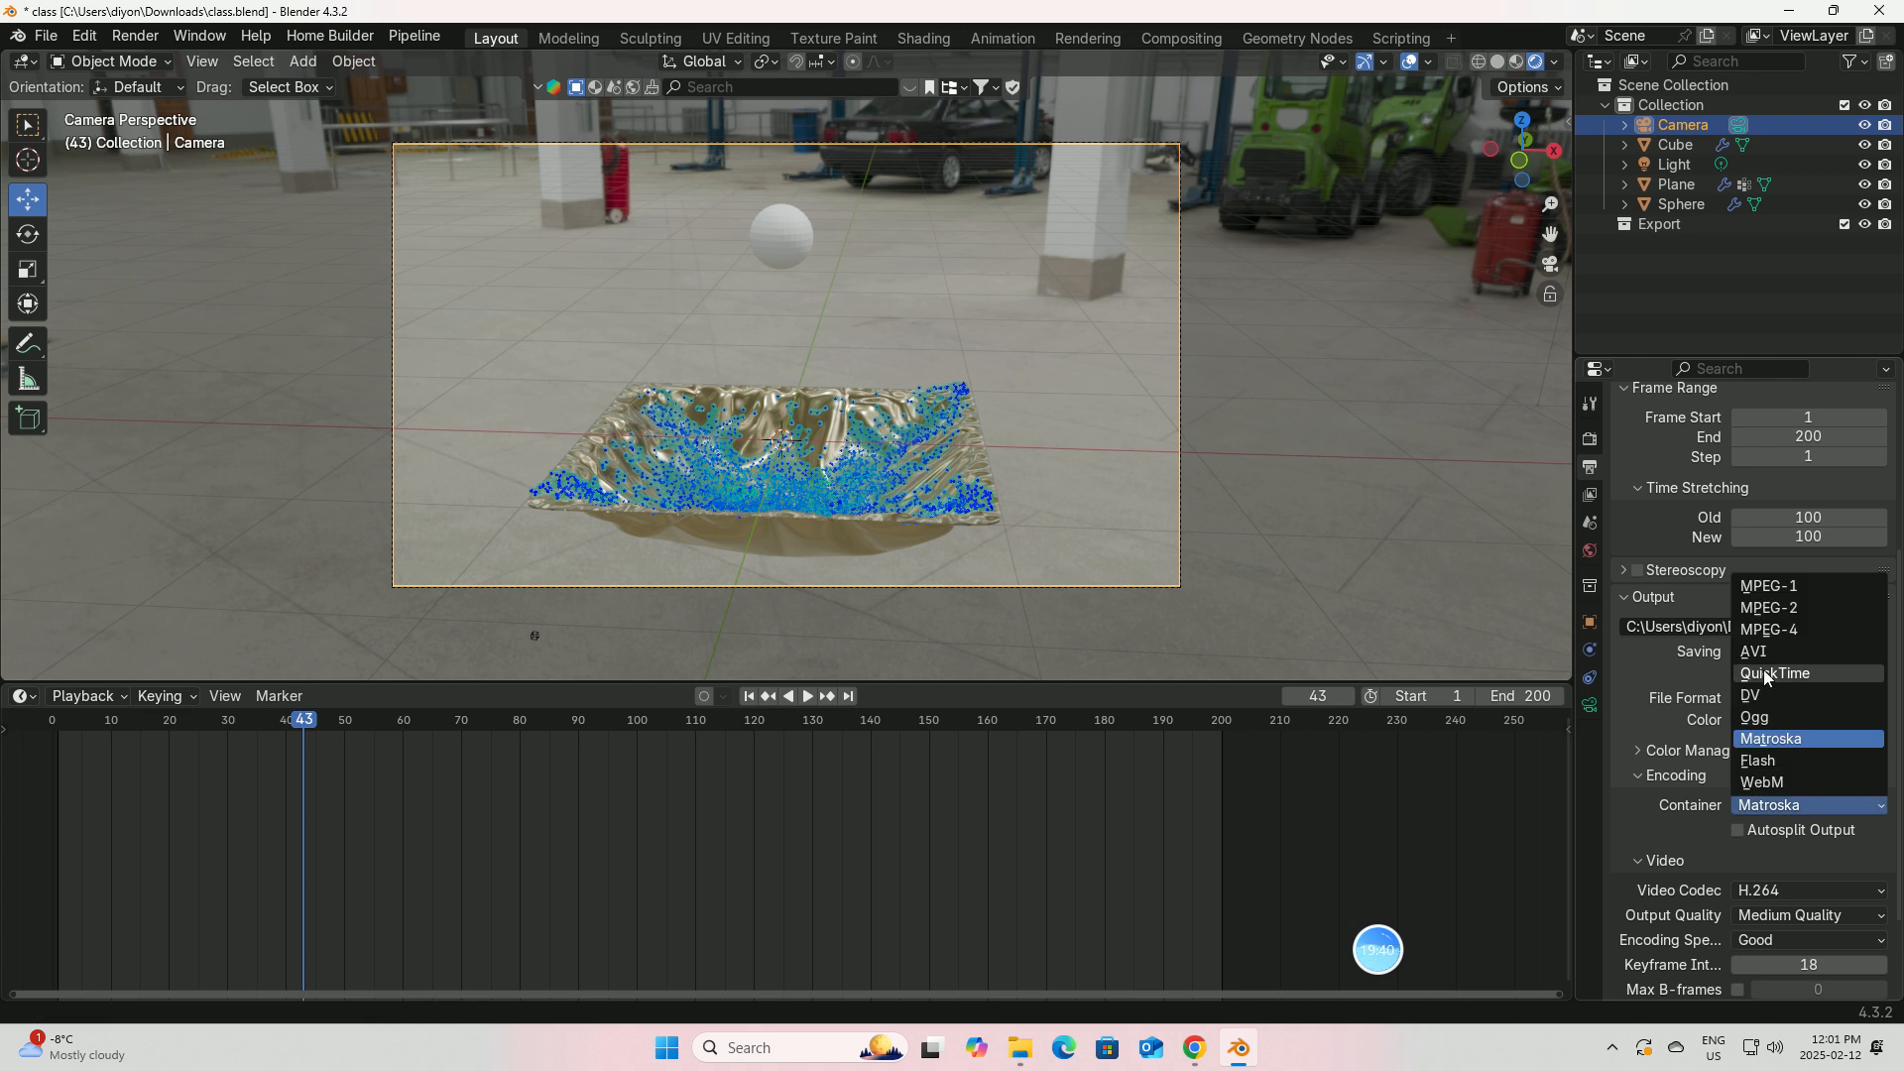
left_click(1770, 630)
Step: Set the output video's audio codec to MP3
scroll(1669, 937, "down", 3)
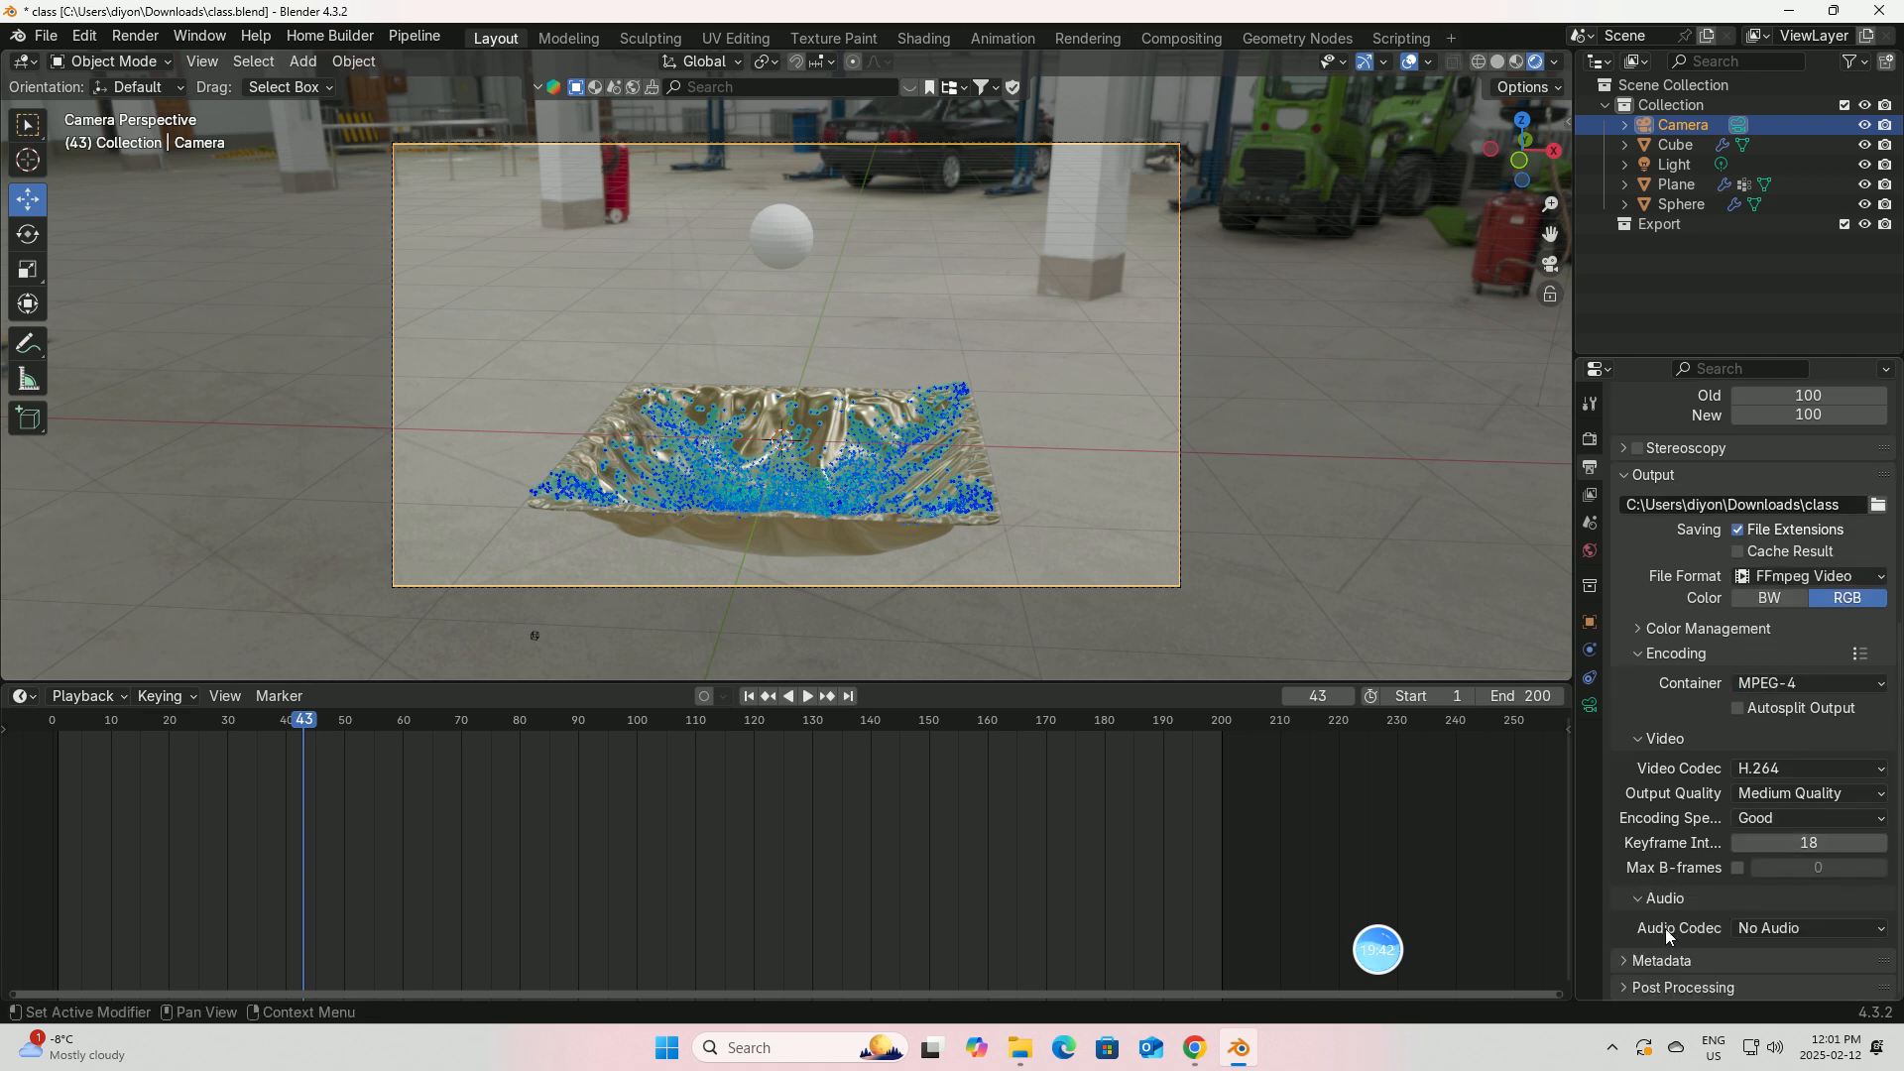
left_click(1881, 931)
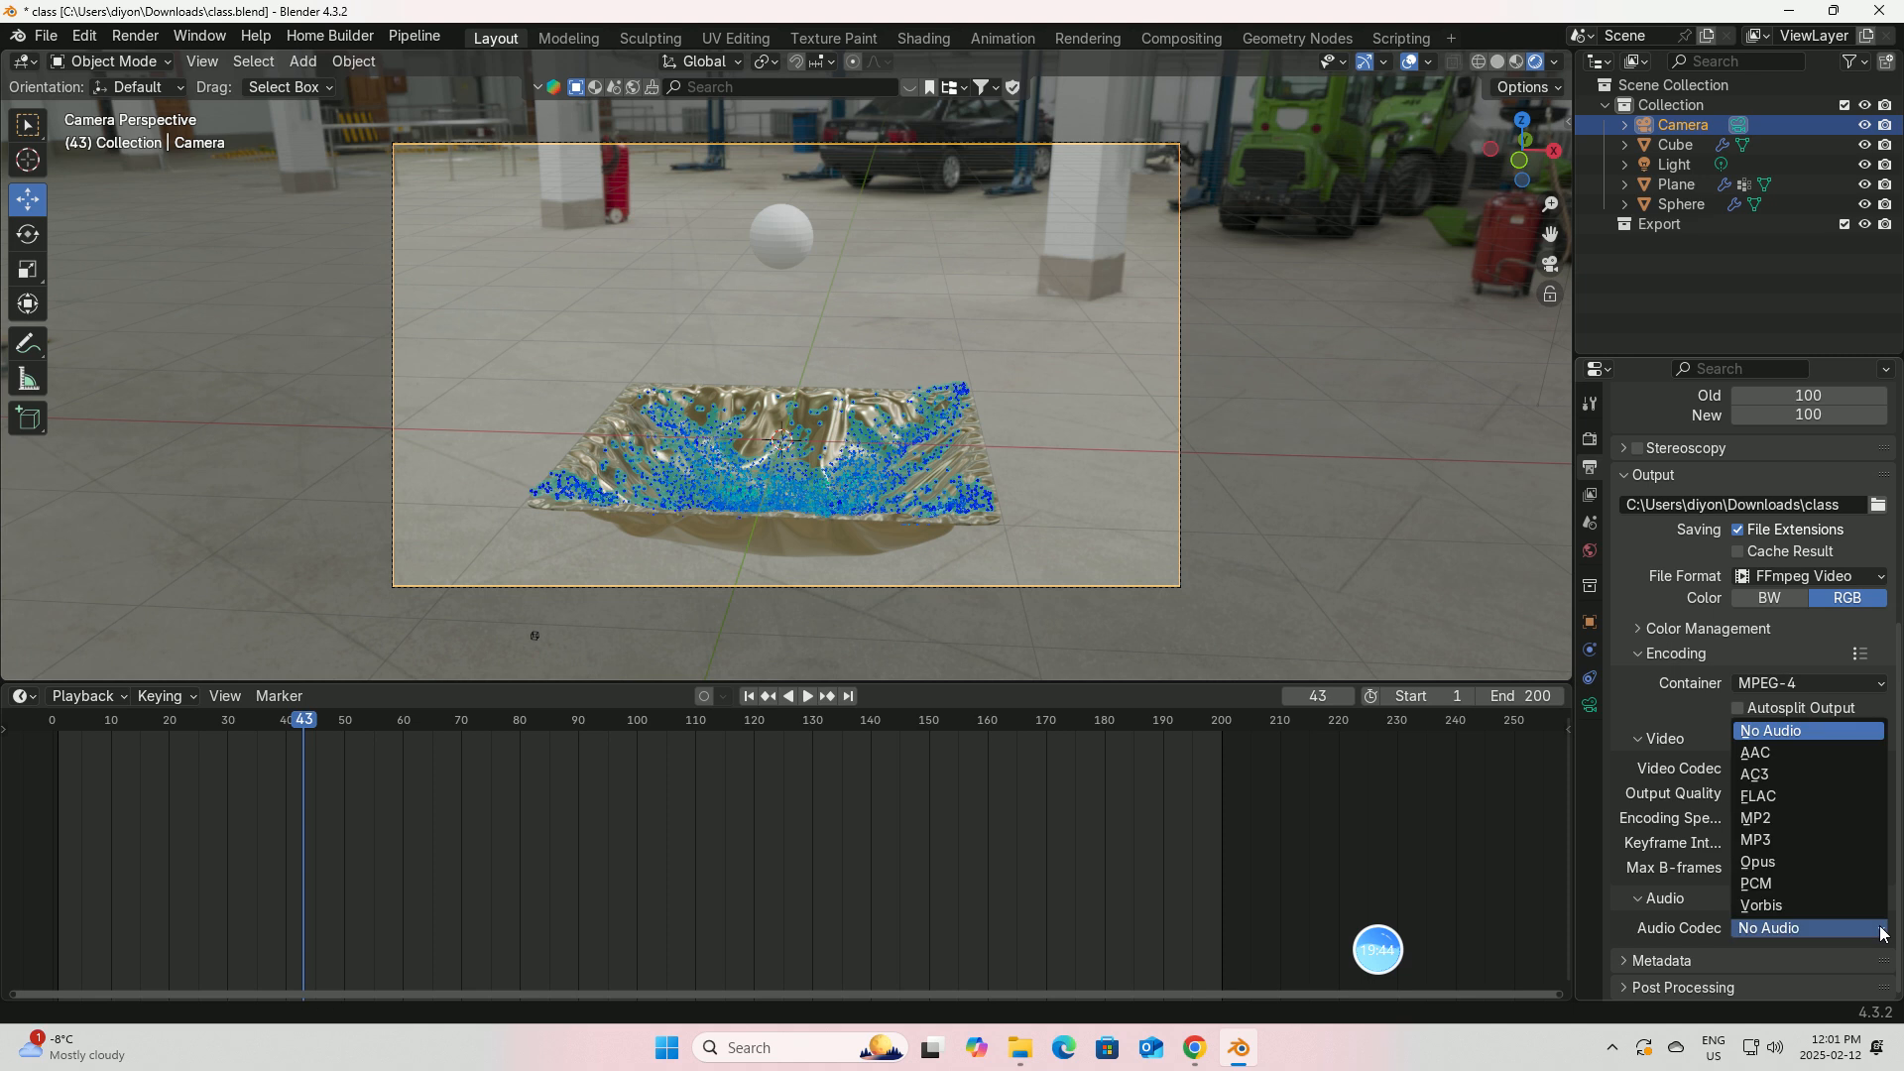
left_click(1759, 840)
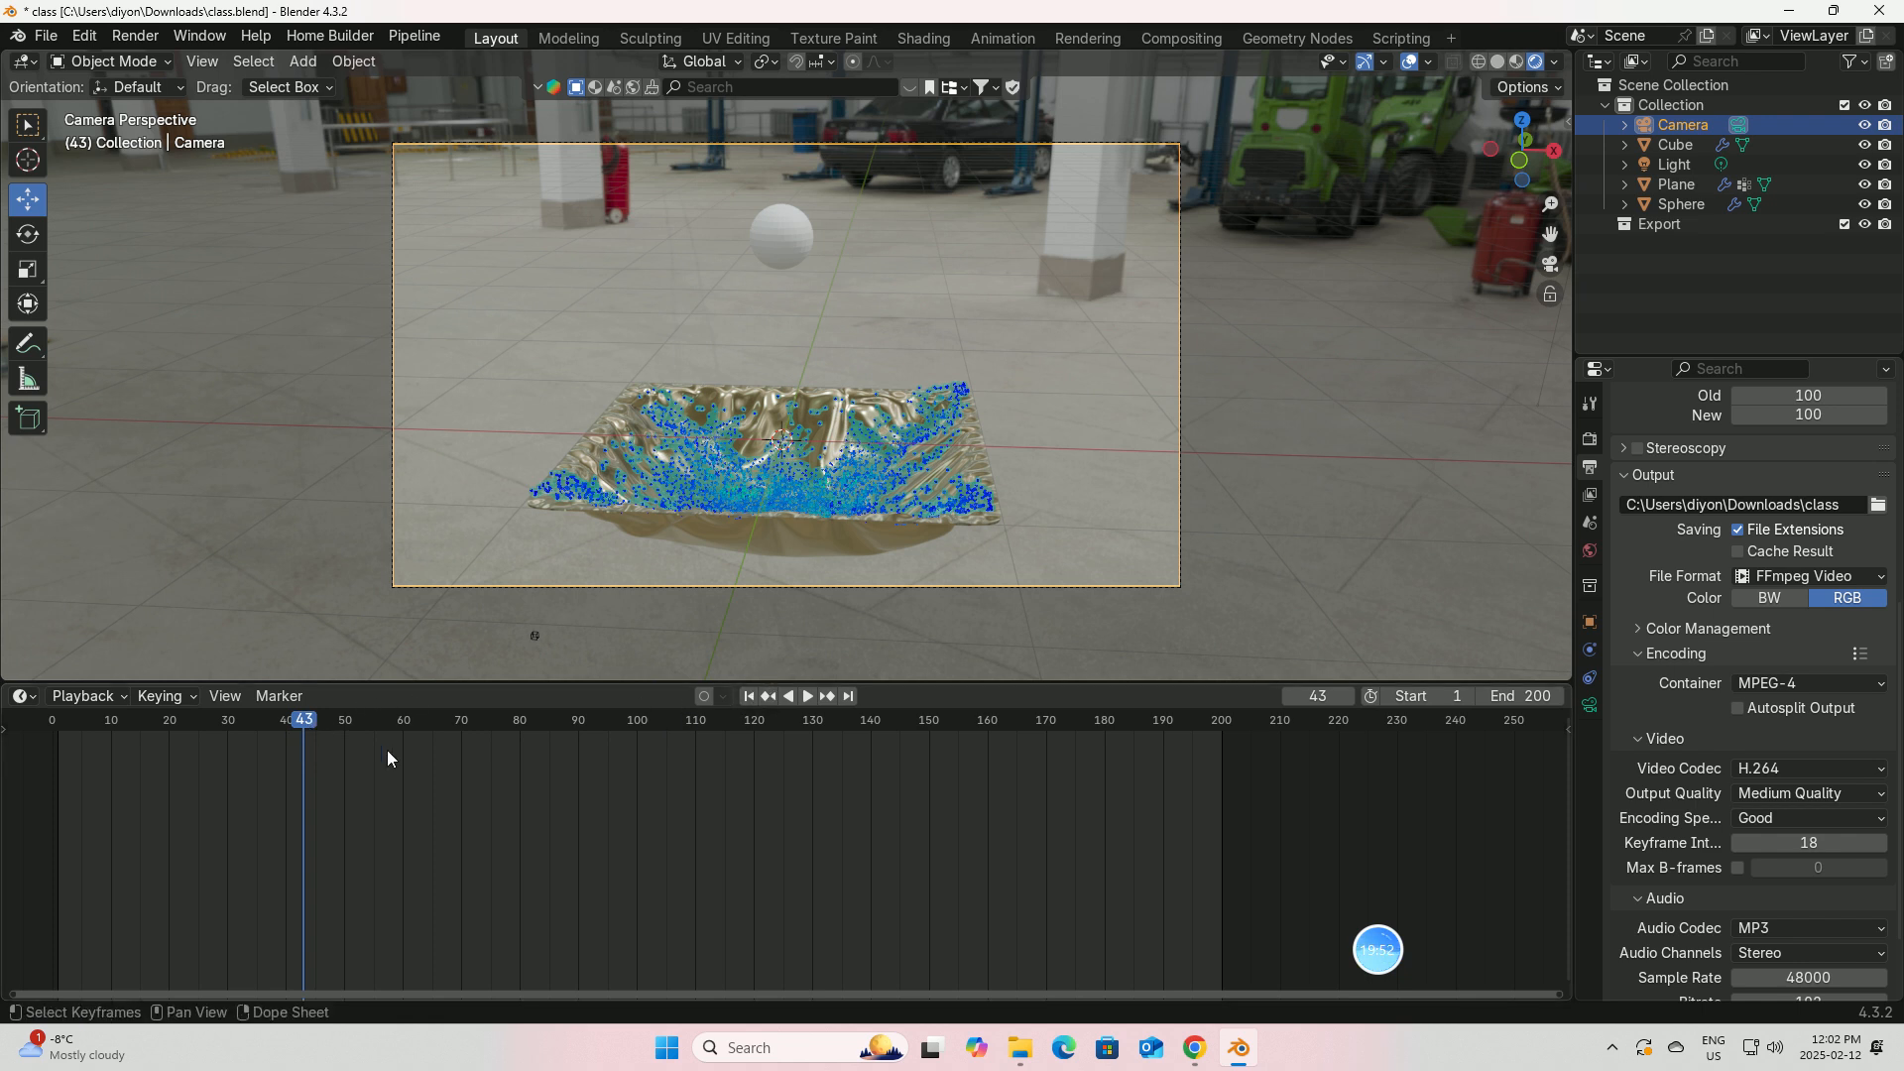
Step: Return the animation to frame 1 and change the Timeline area to the Video Sequencer
left_click(748, 697)
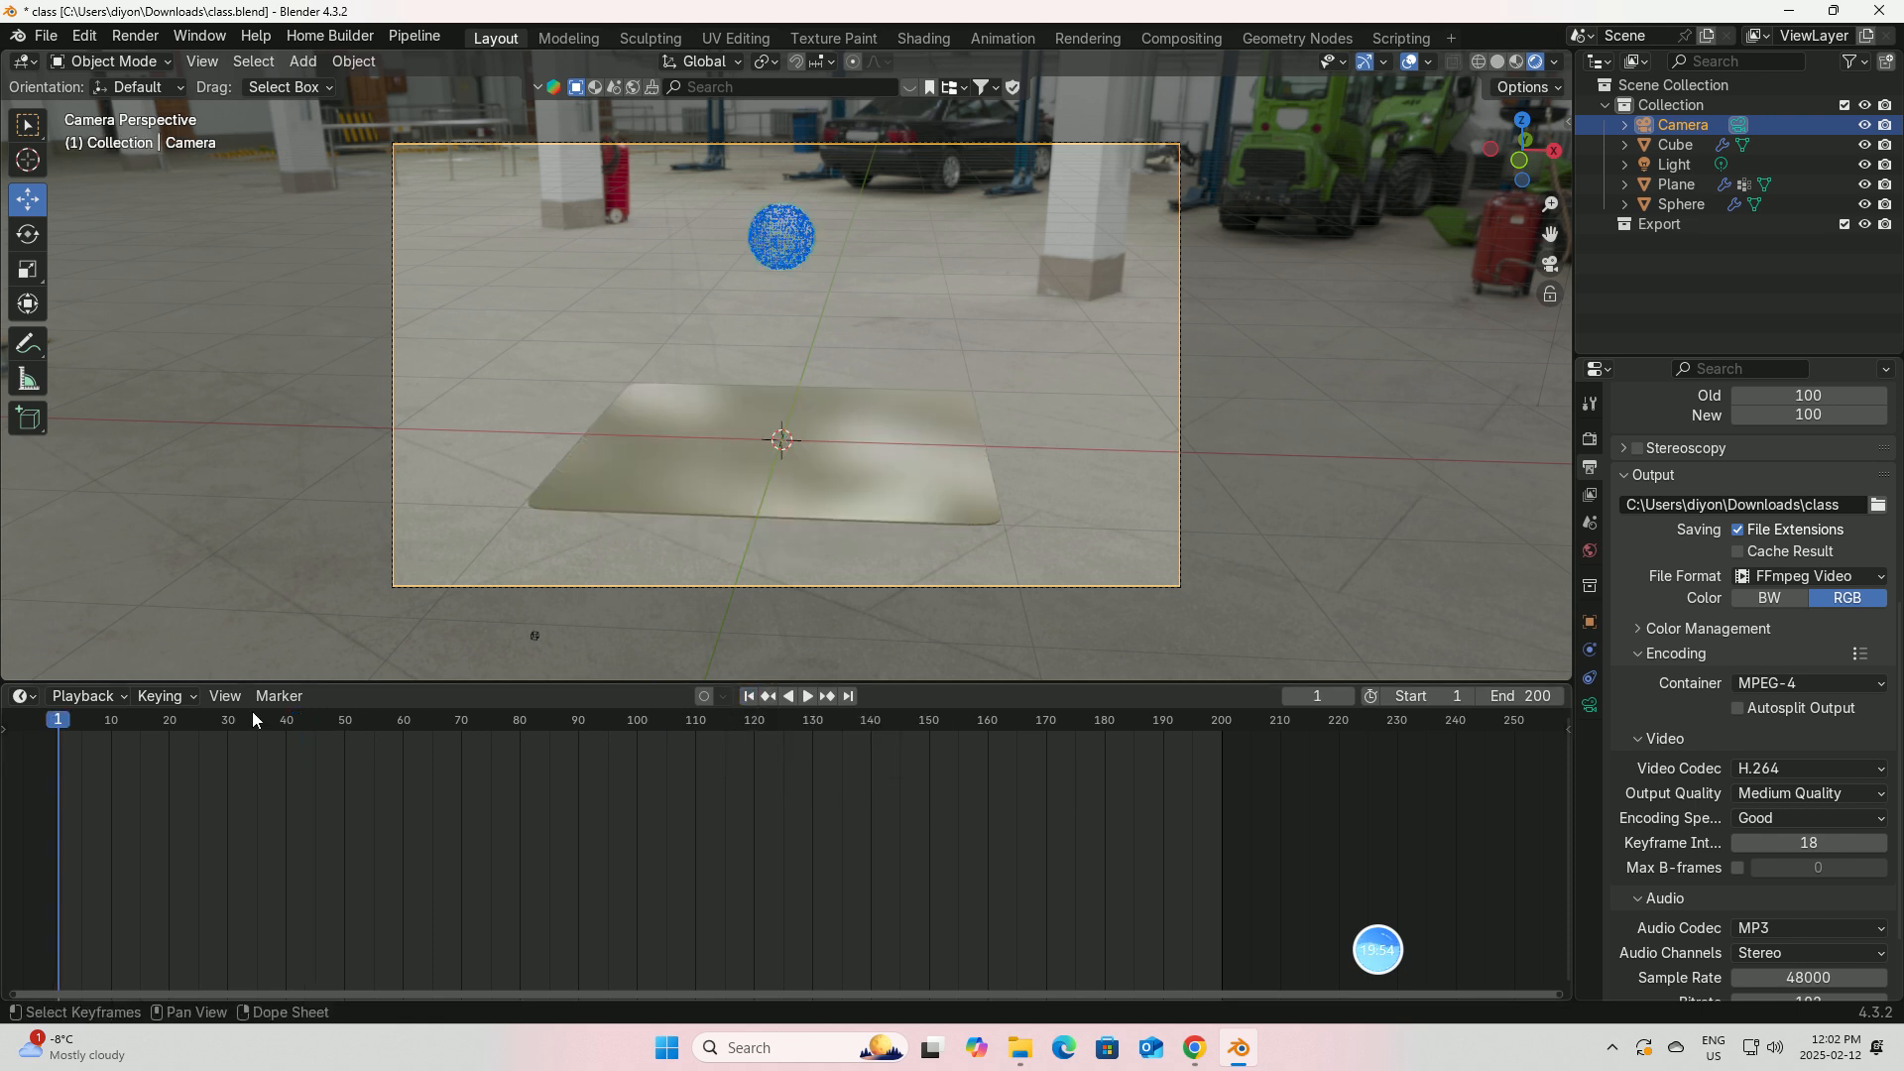
left_click(28, 698)
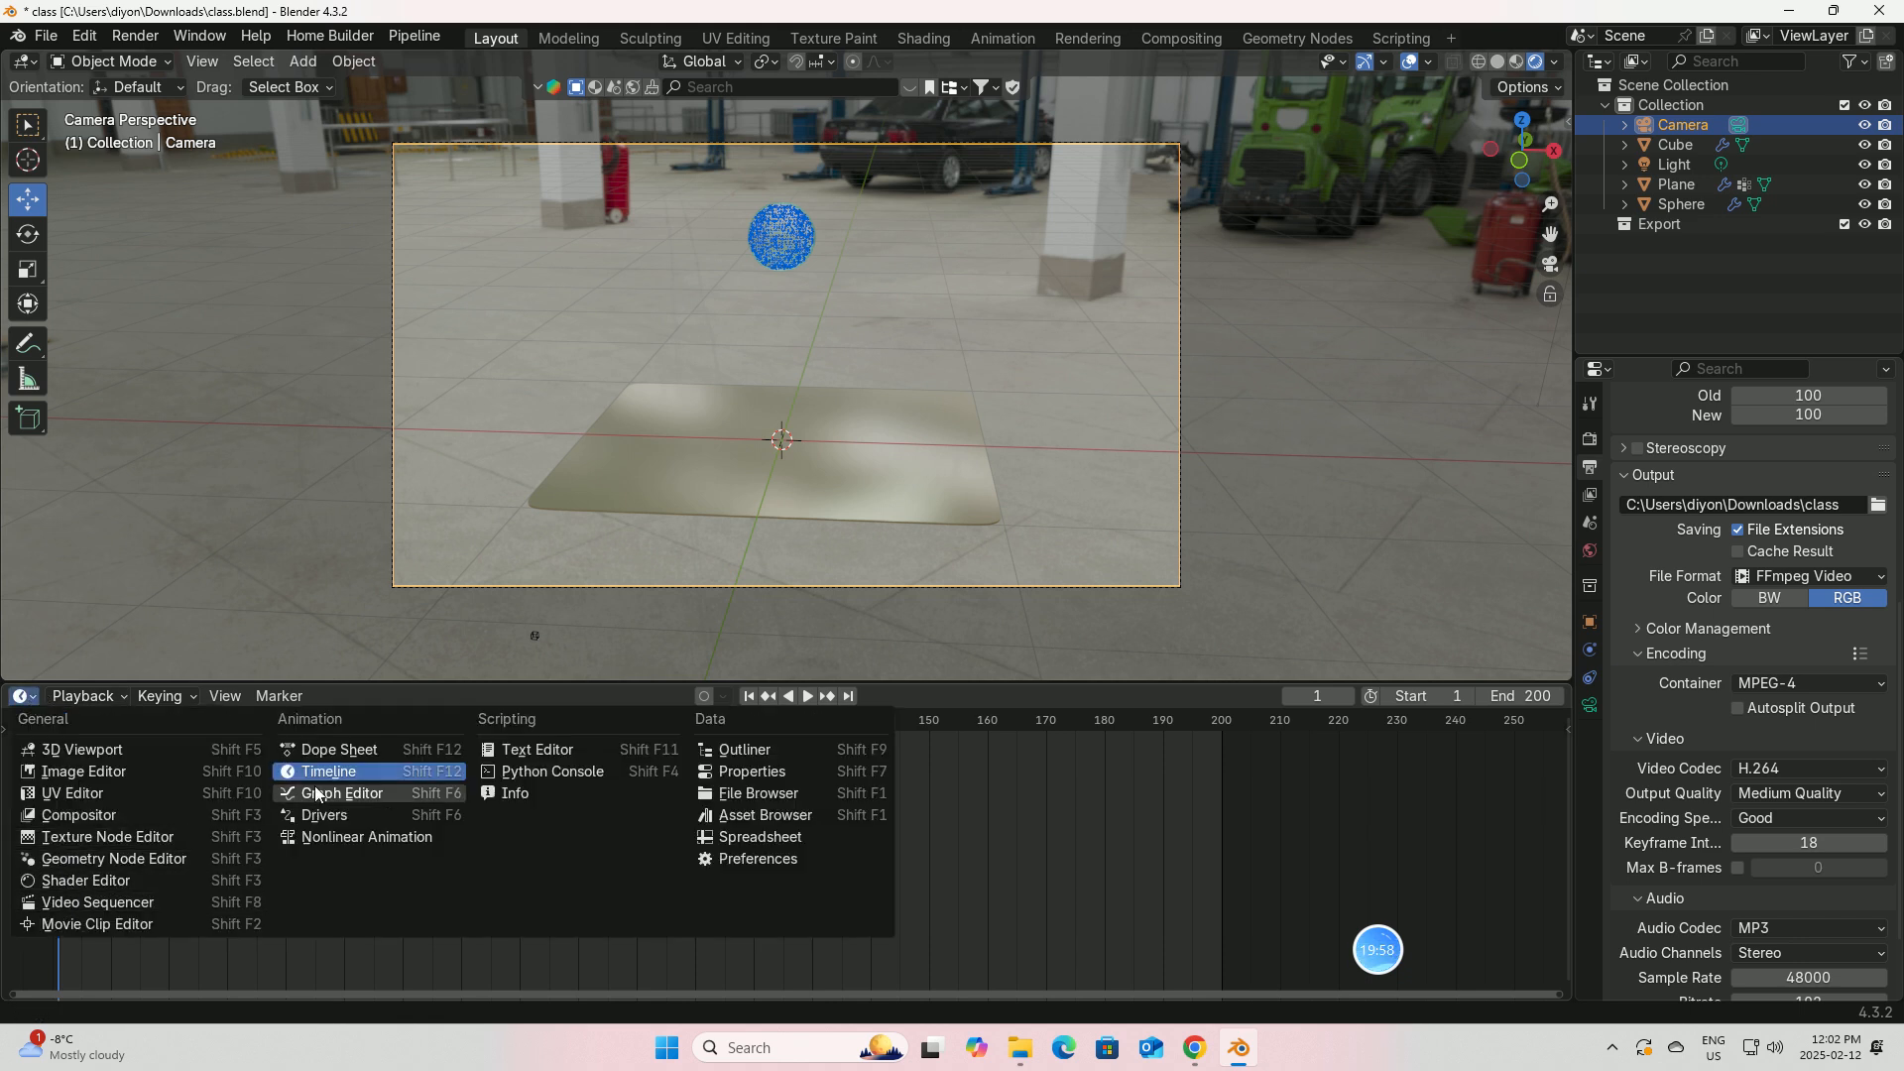
left_click(91, 903)
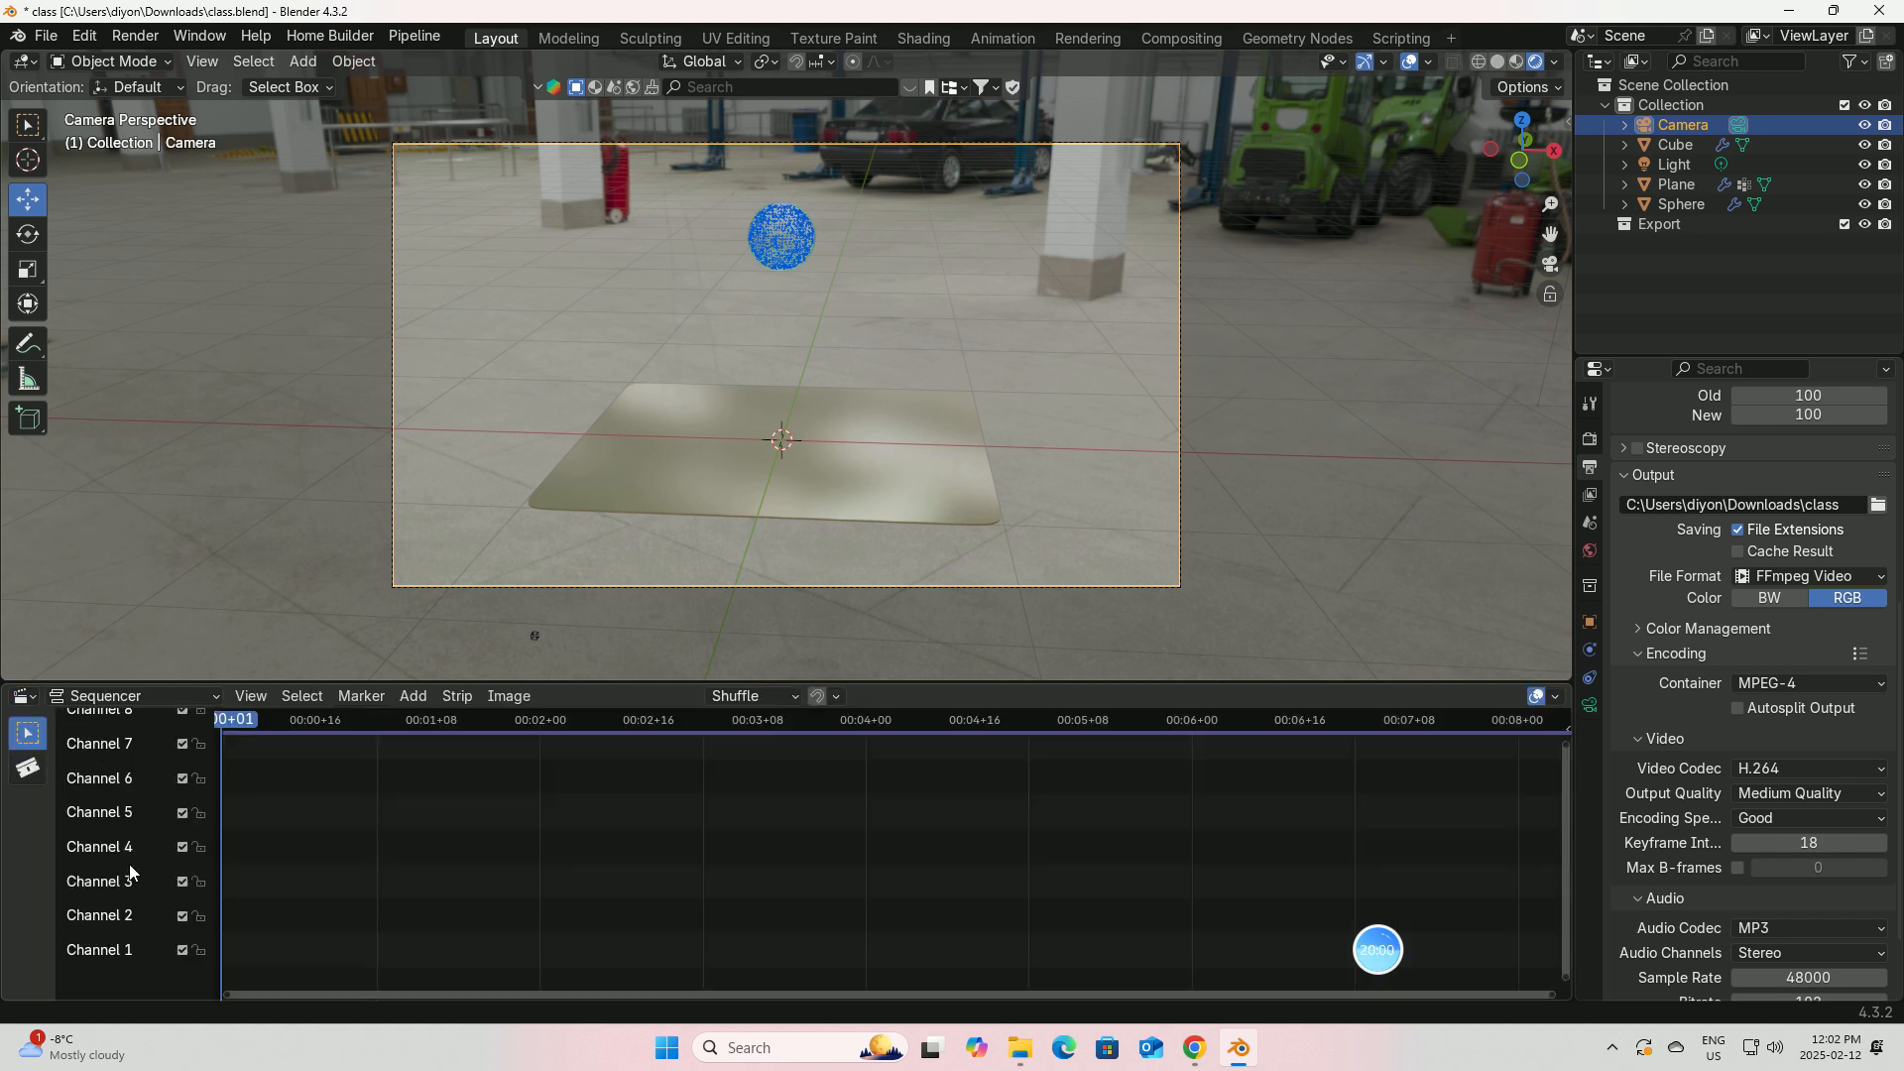
Step: Add water-fountain-healing-music-239455.mp3 from the 教程图片和视频 folder as a sound strip on channel 1, starting at frame 1
left_click(410, 696)
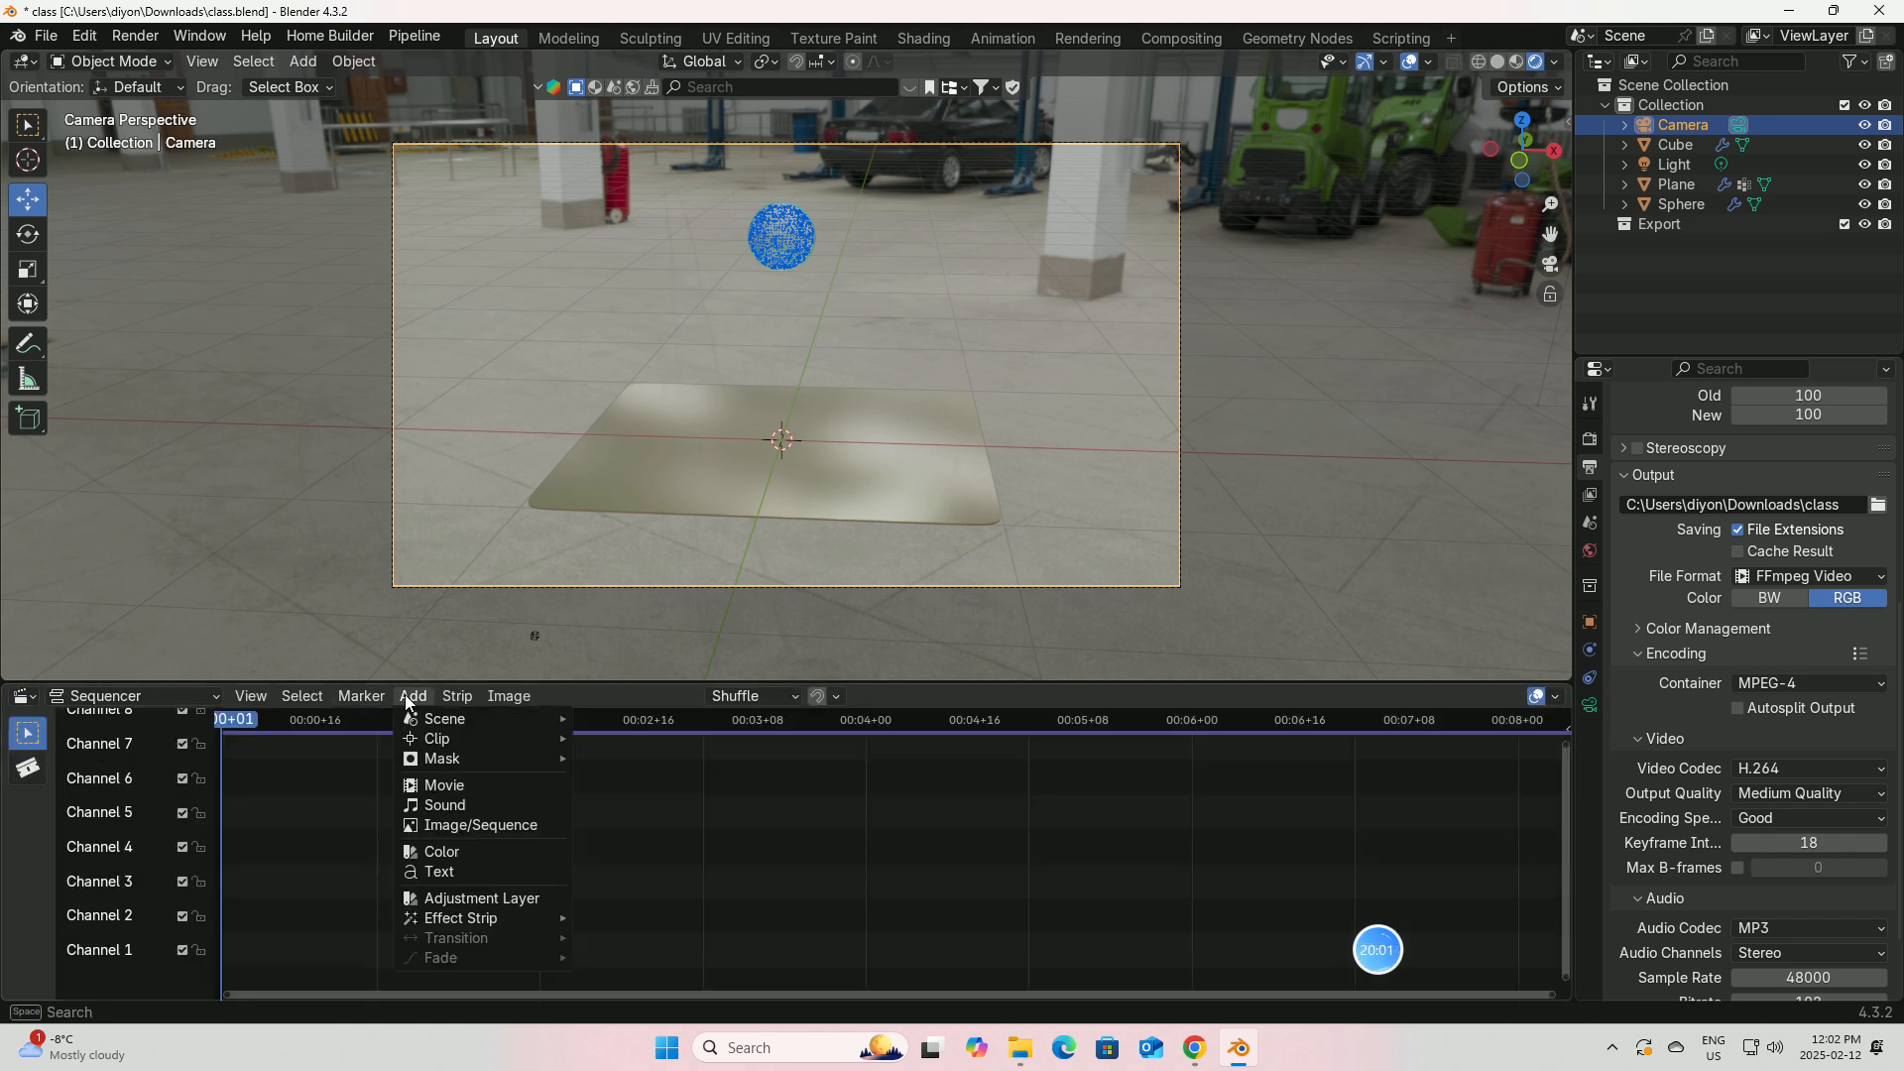
left_click(448, 796)
scroll(638, 536, "down", 3)
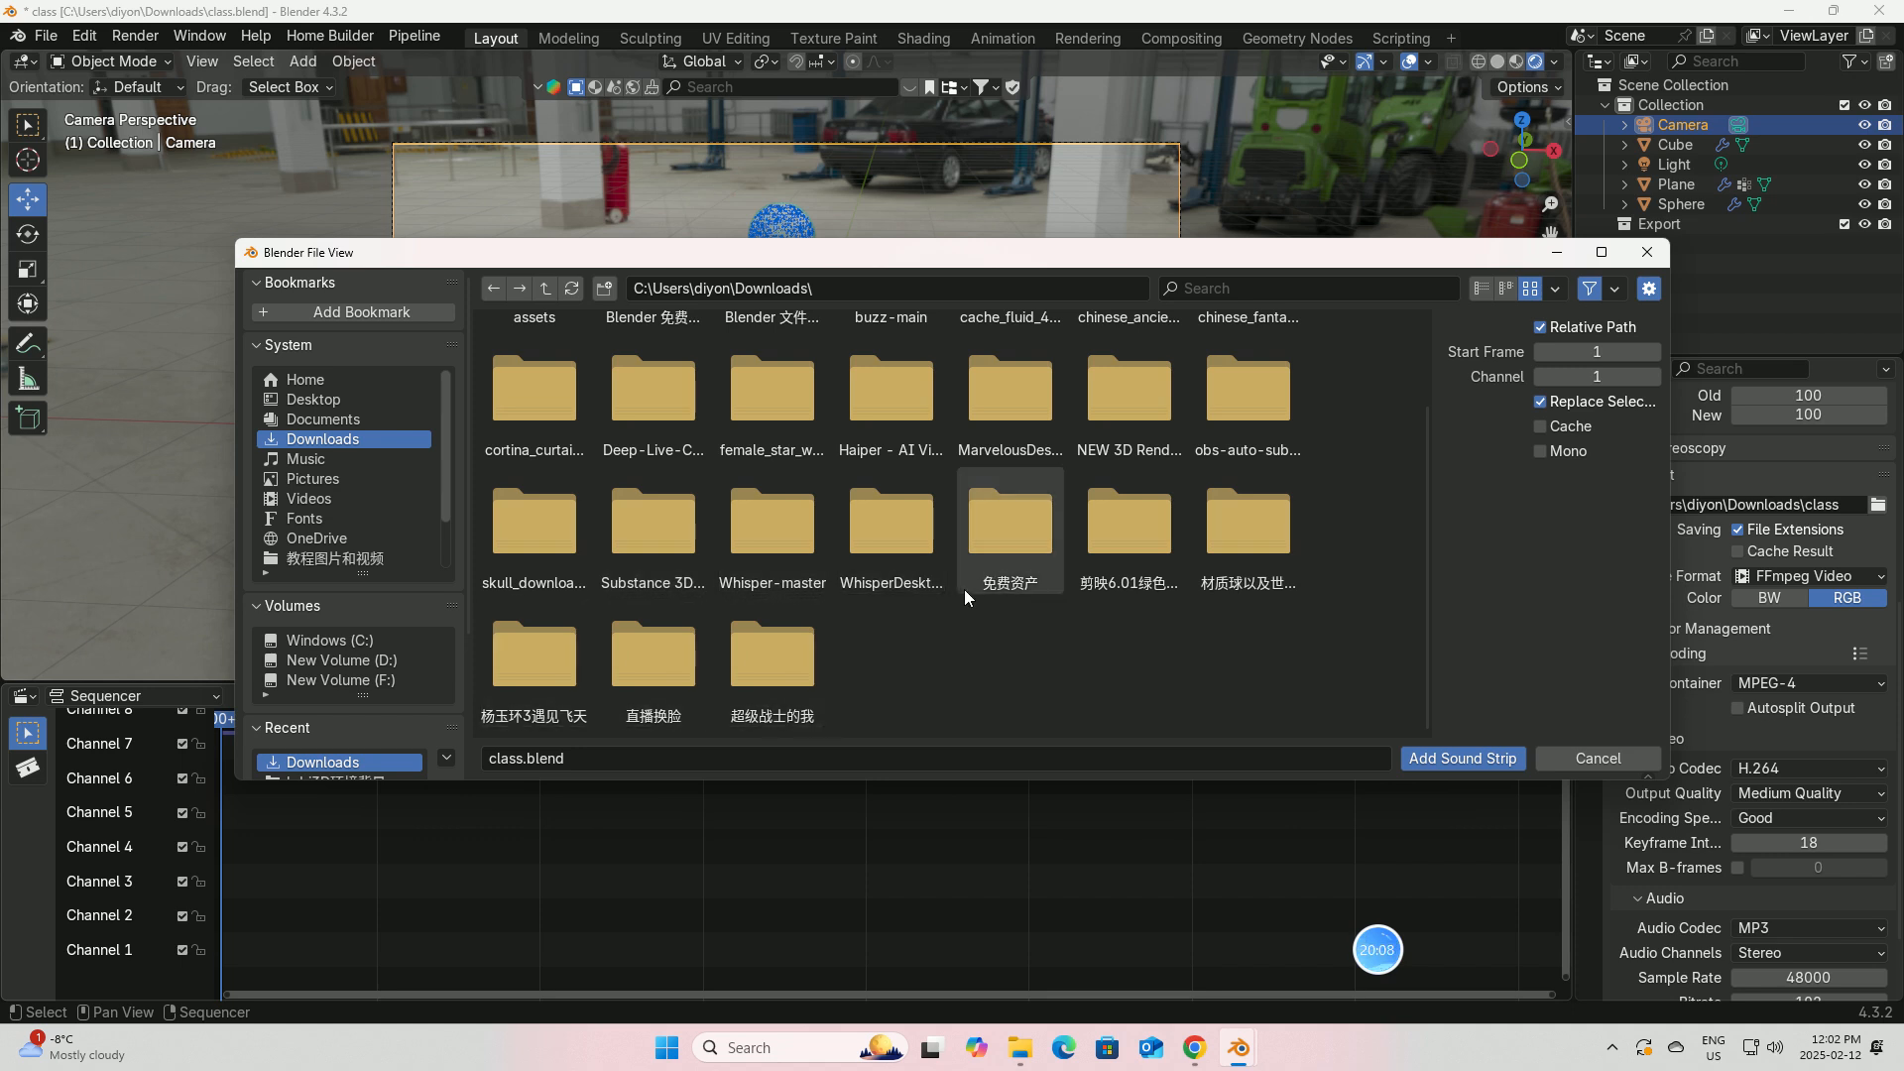
scroll(964, 589, "up", 2)
double_click(1265, 615)
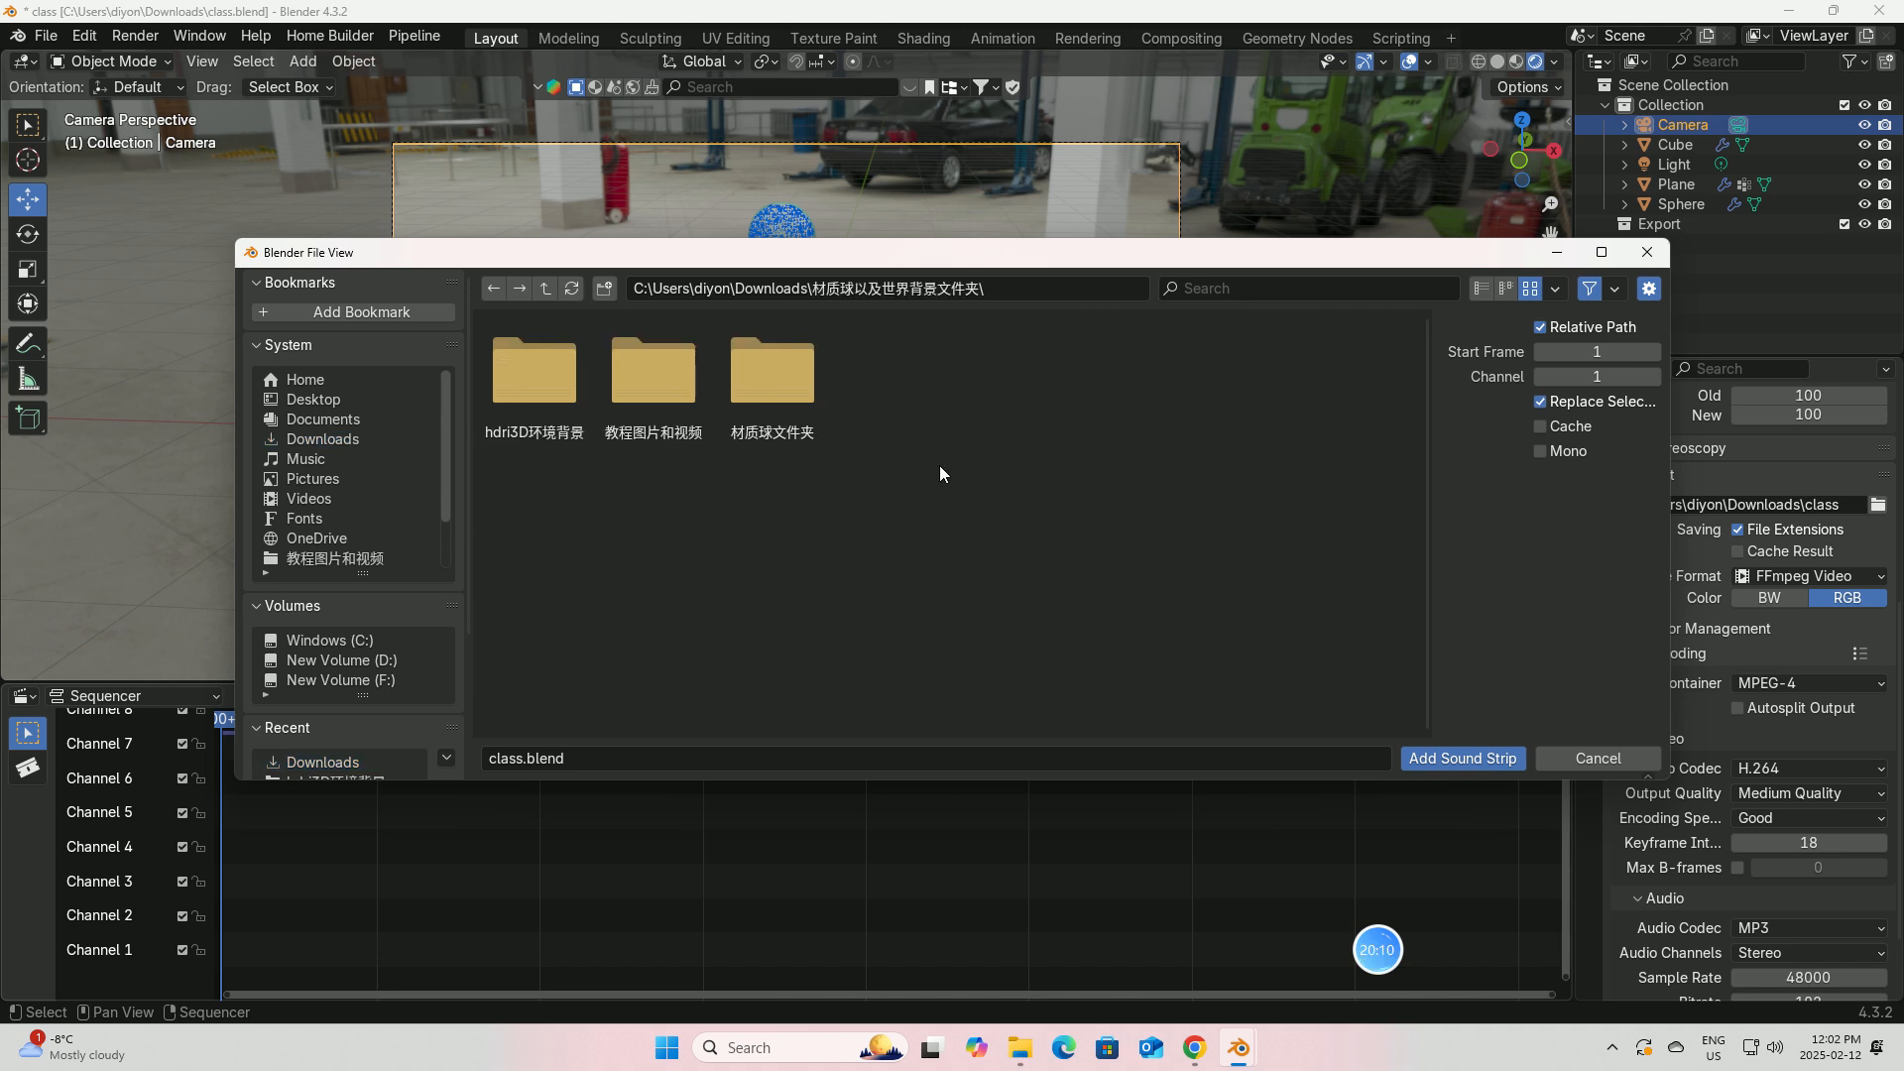
double_click(653, 383)
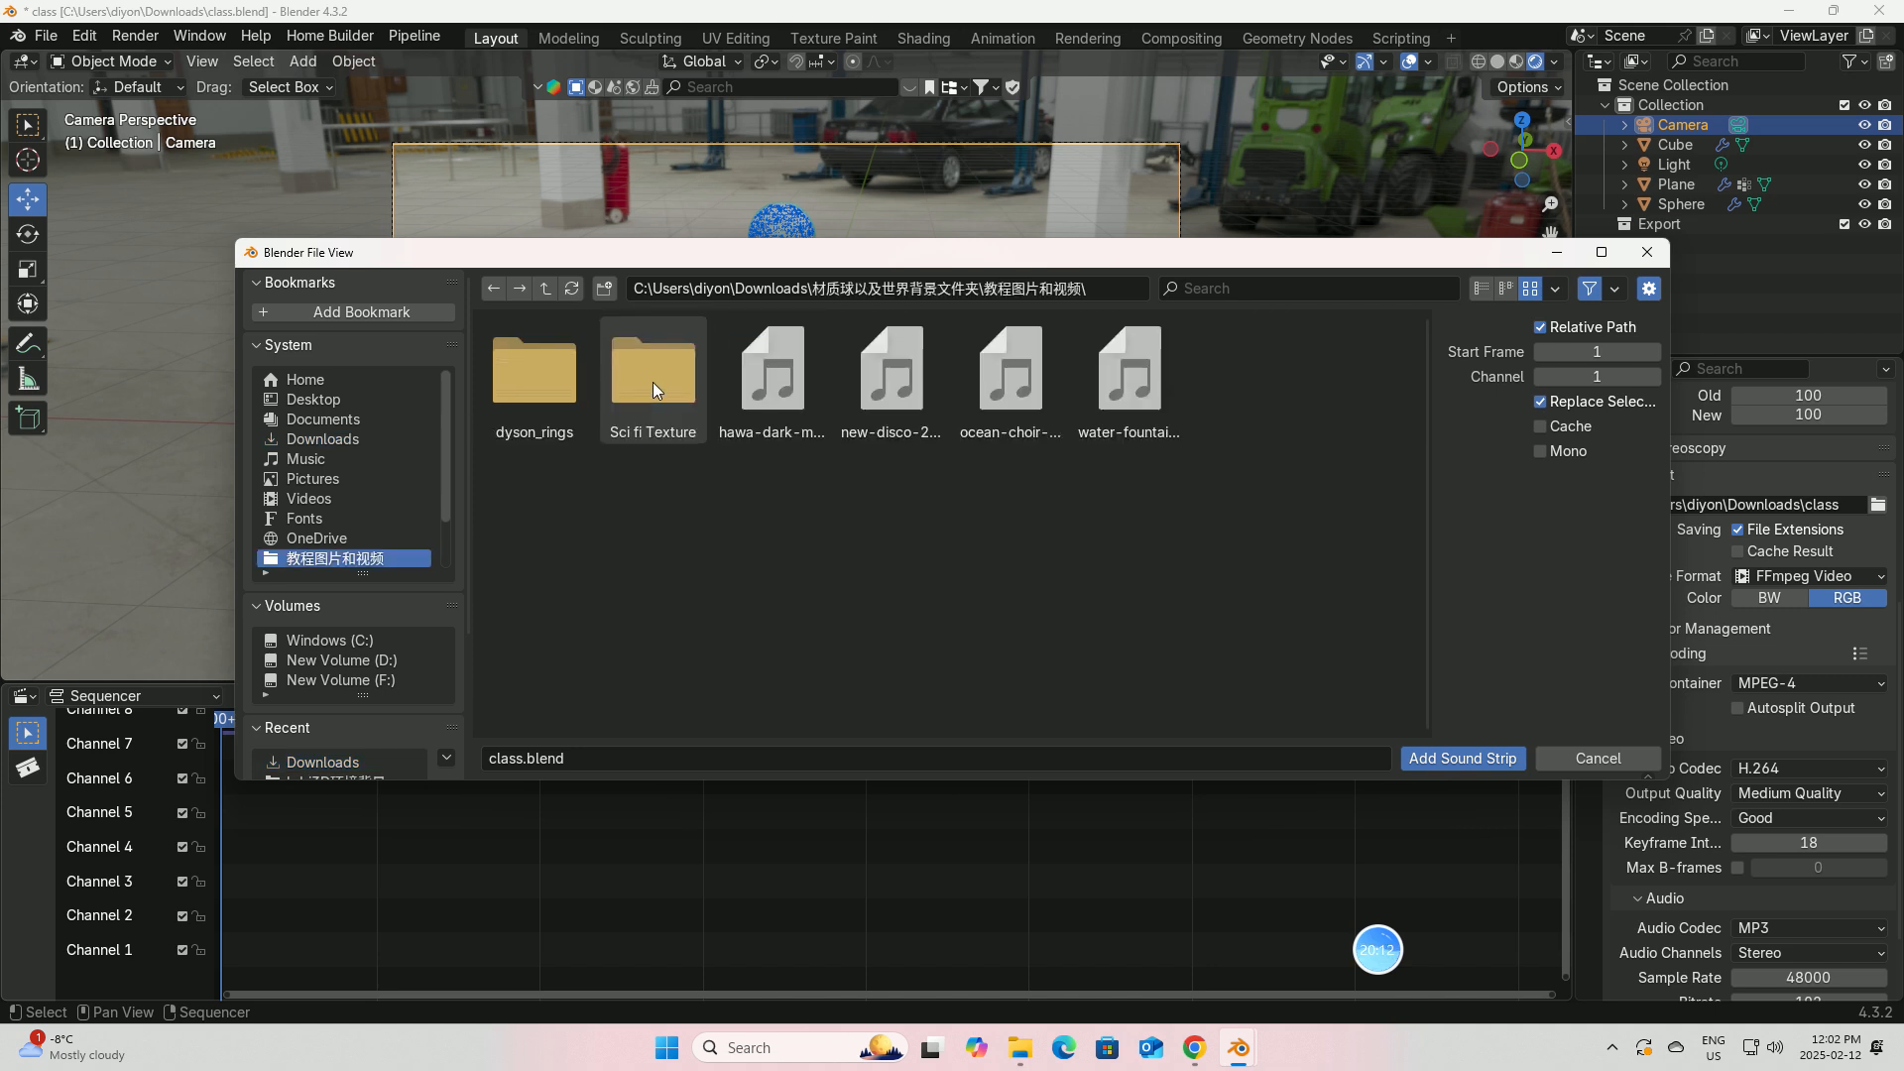
double_click(1128, 384)
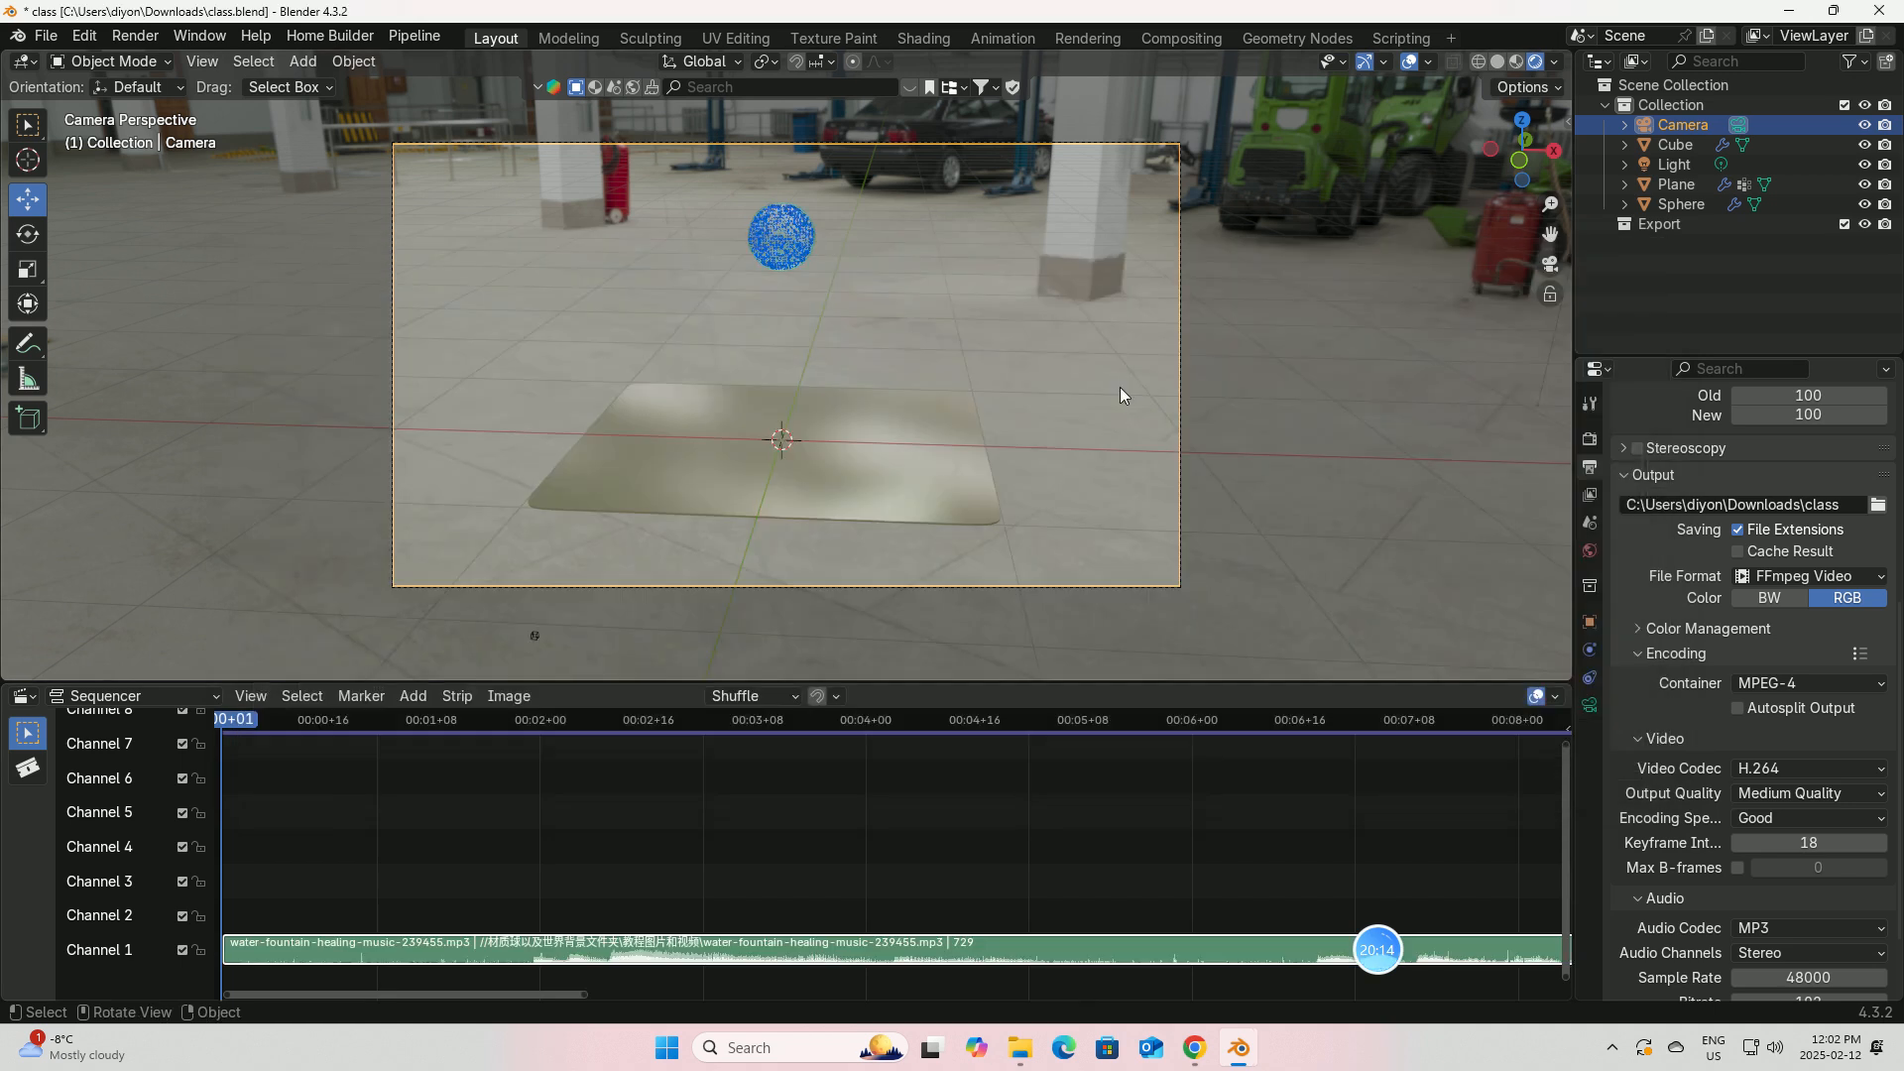
Step: Change the Video Sequencer area back to a shorter Timeline and play the animation, stopping at frame 69
left_click(37, 698)
left_click(336, 771)
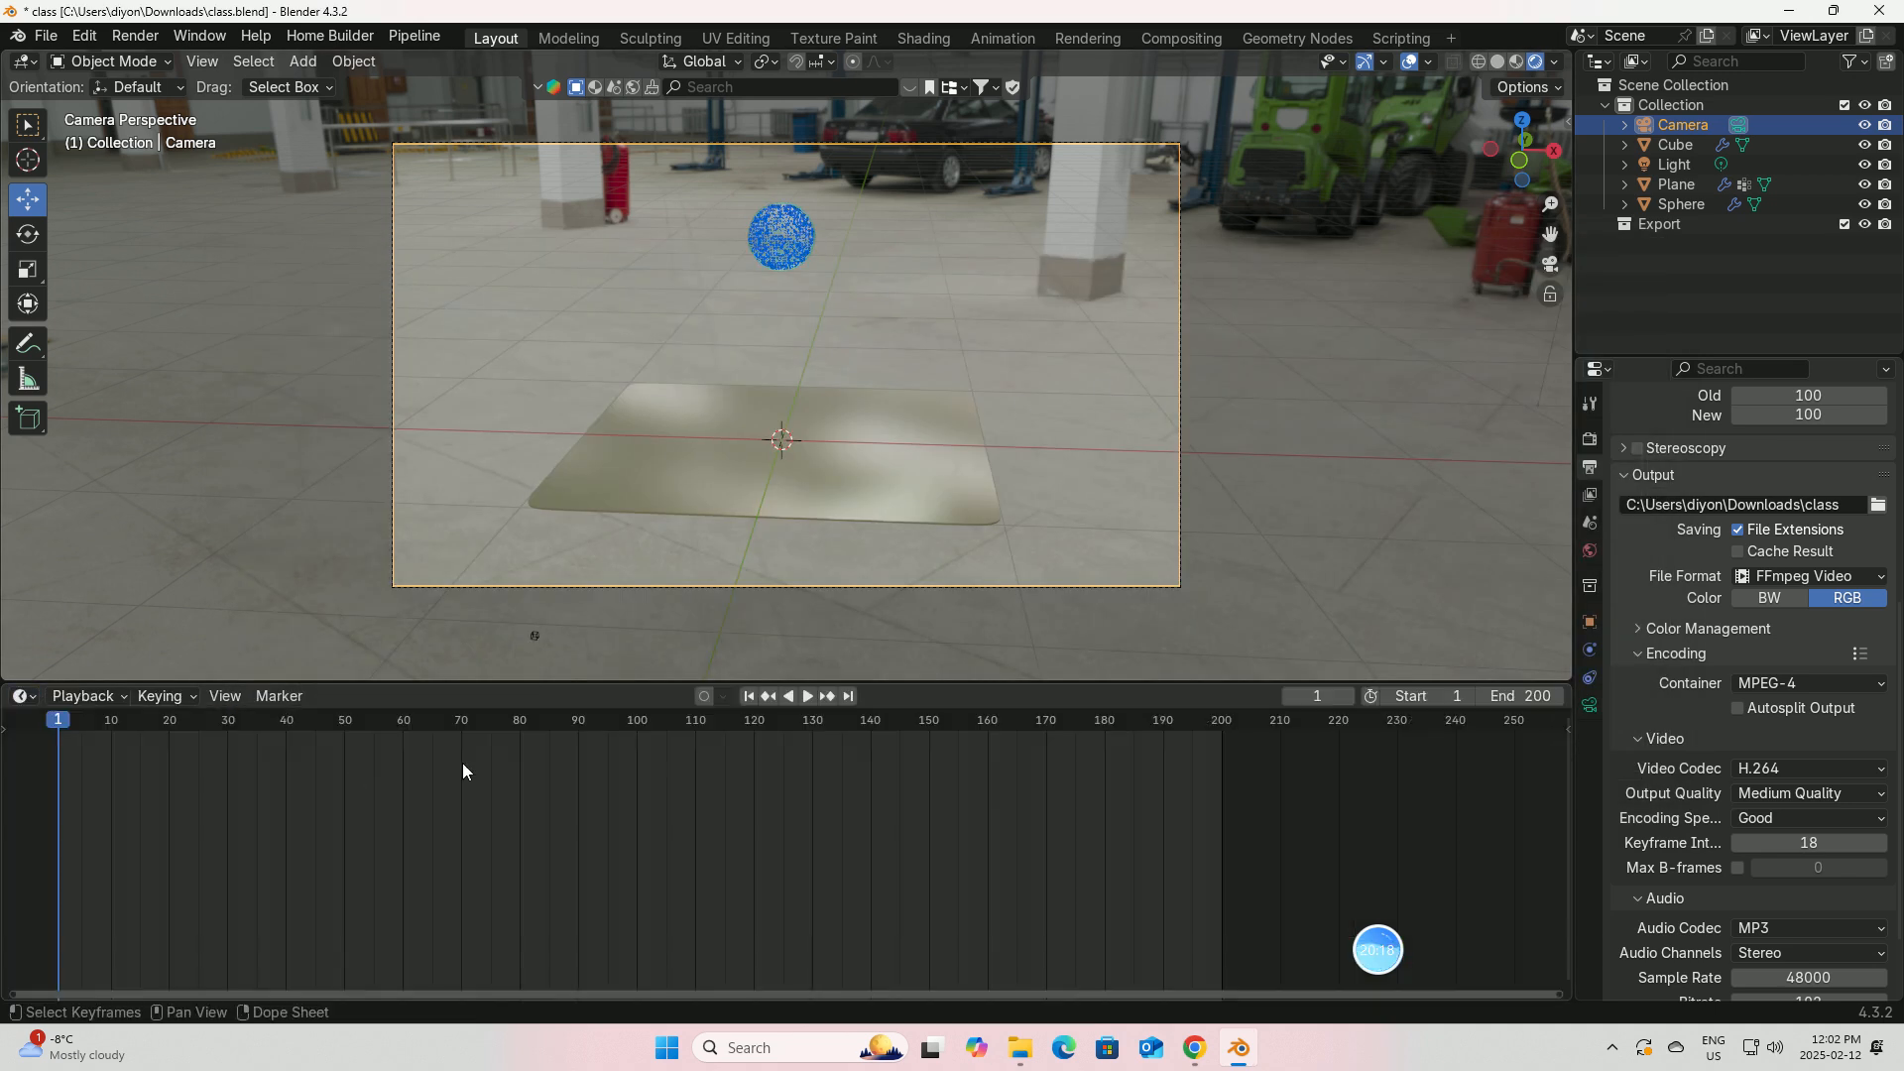
left_click_drag(783, 683, 813, 886)
left_click(811, 881)
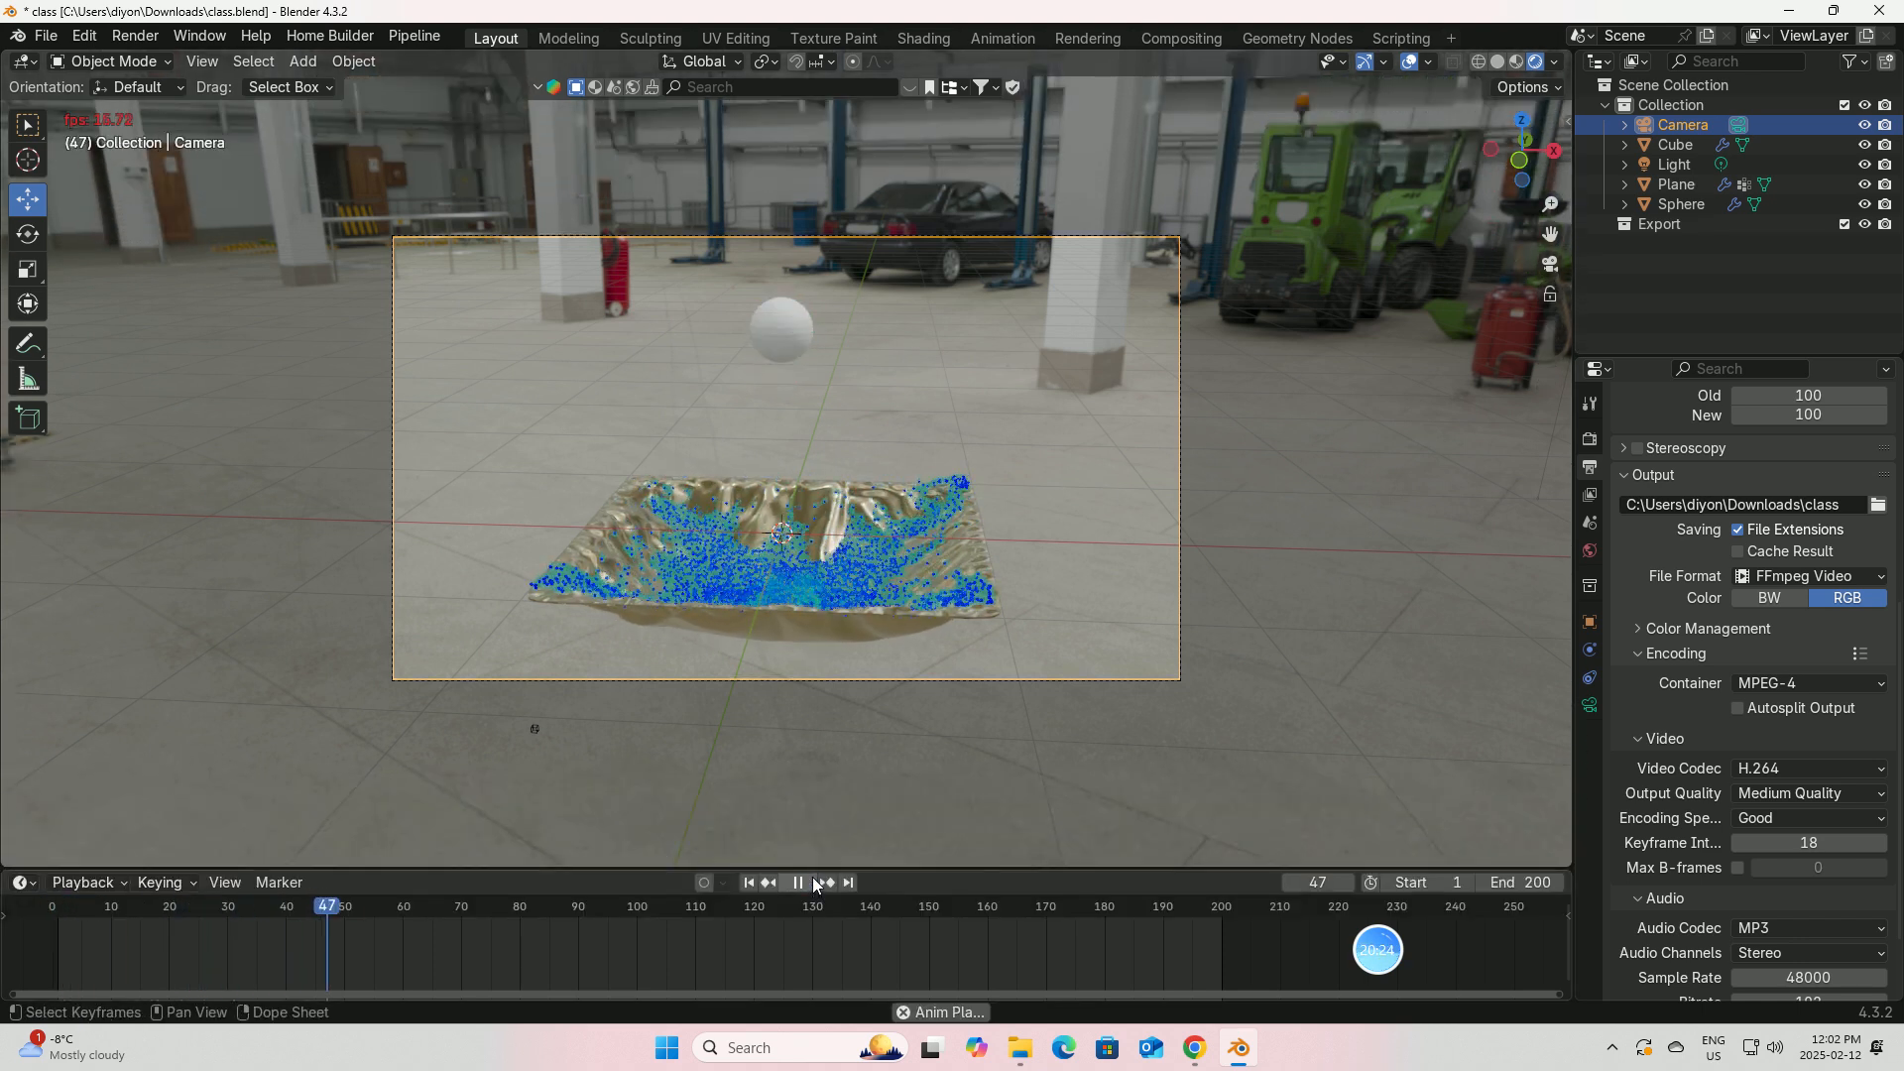
left_click(812, 881)
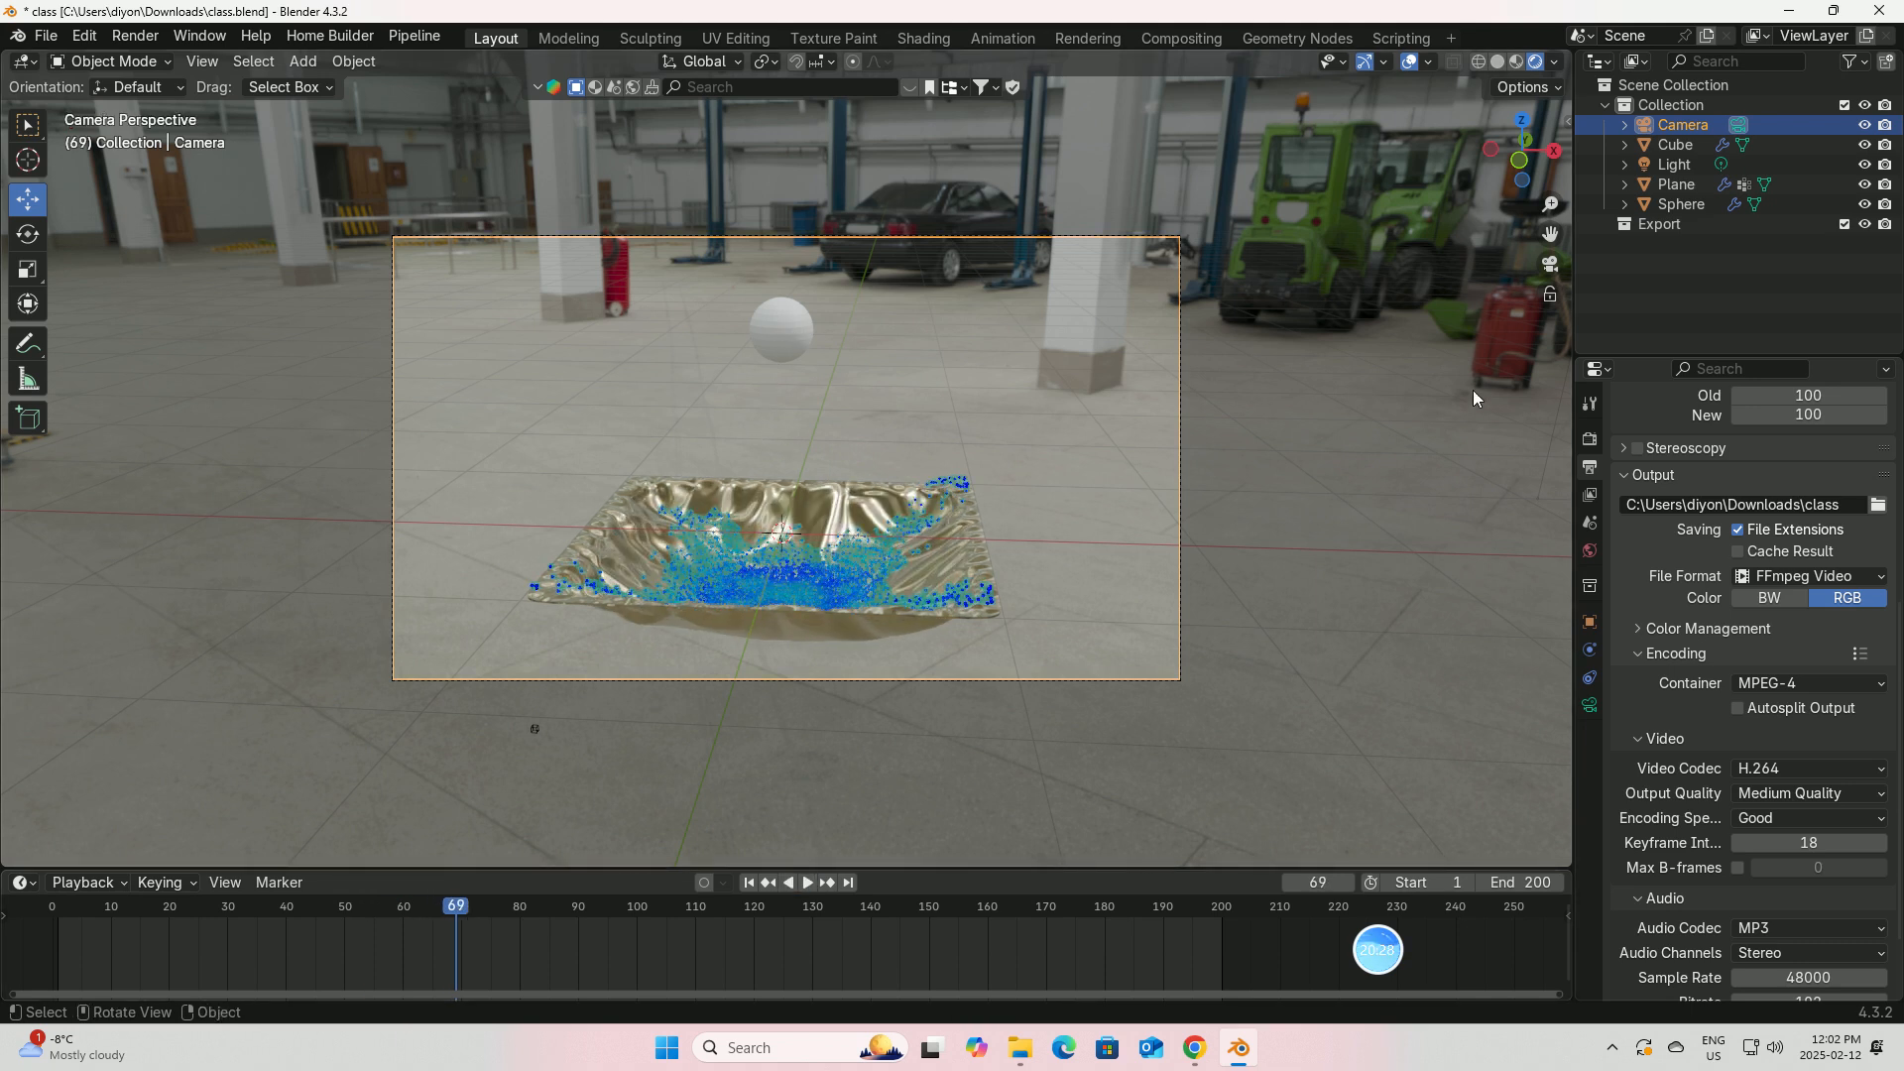
Step: Make the film background transparent in the render settings
left_click(1590, 439)
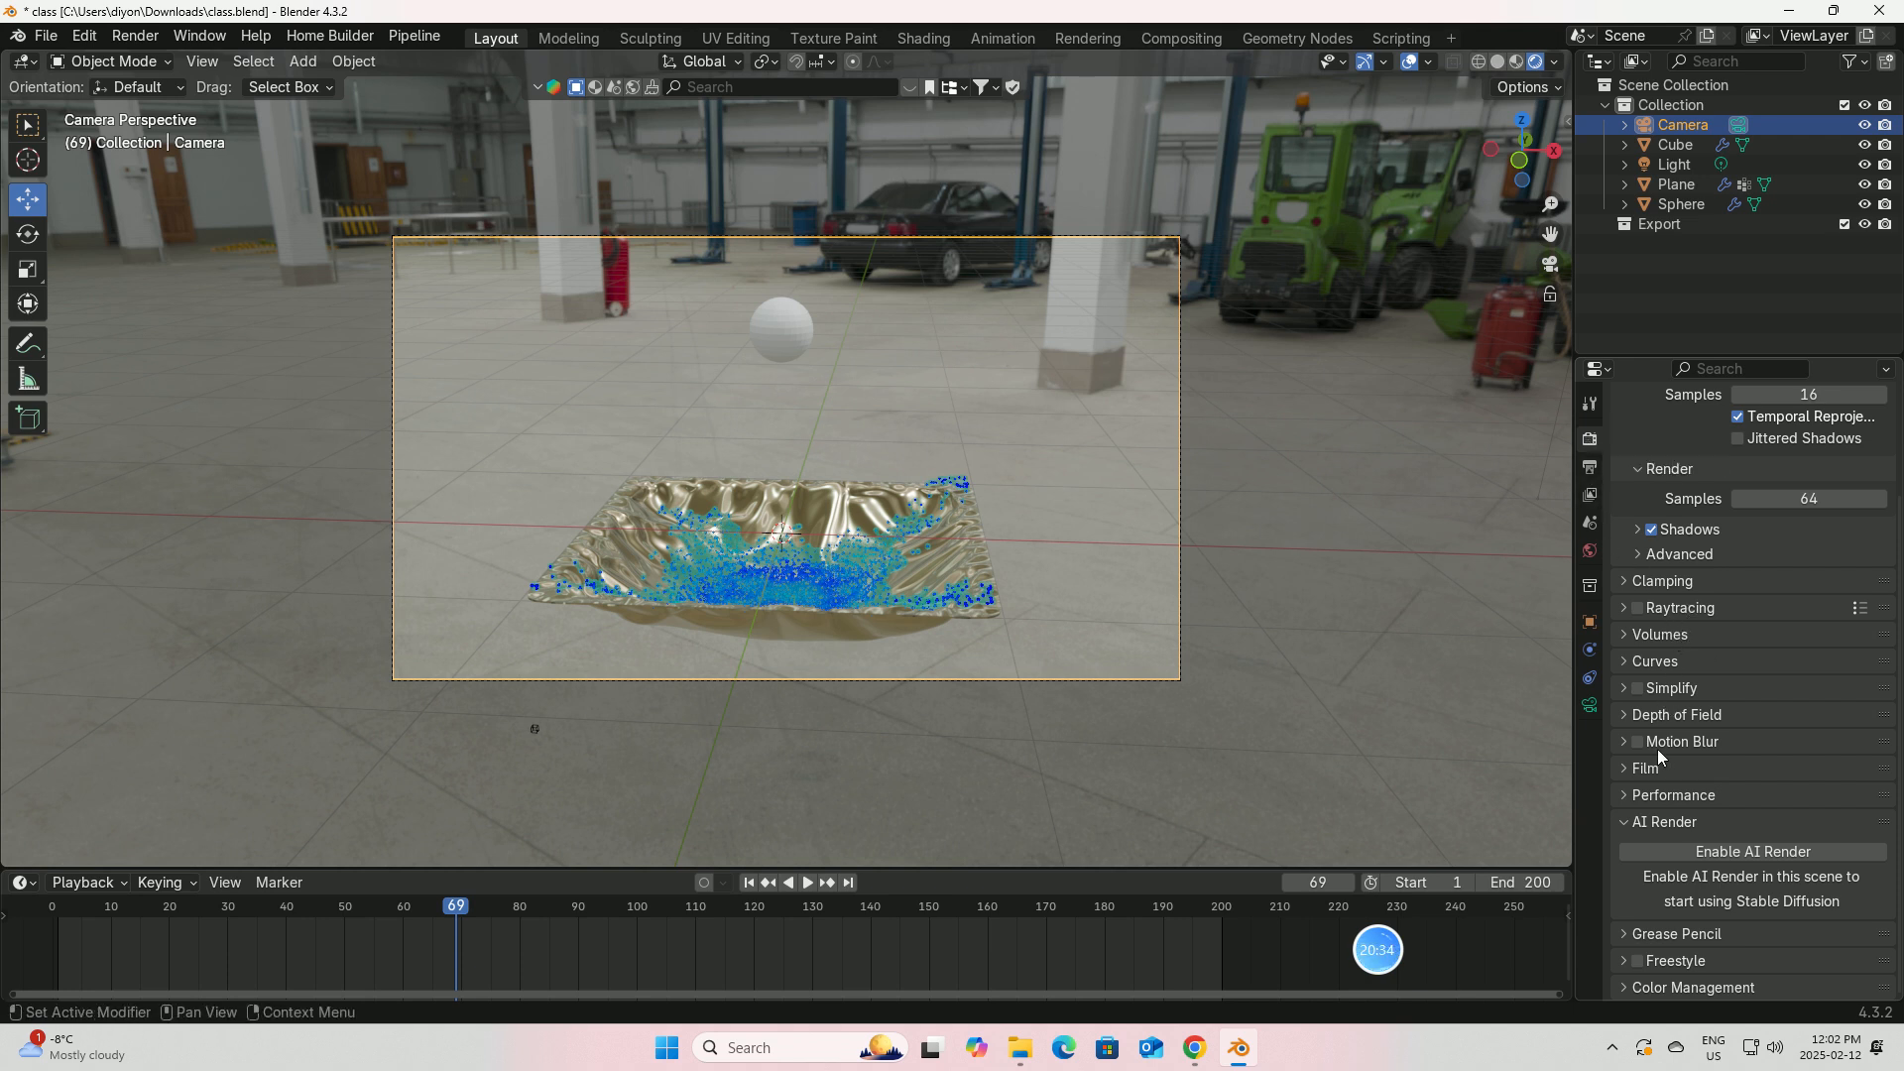
left_click(1646, 772)
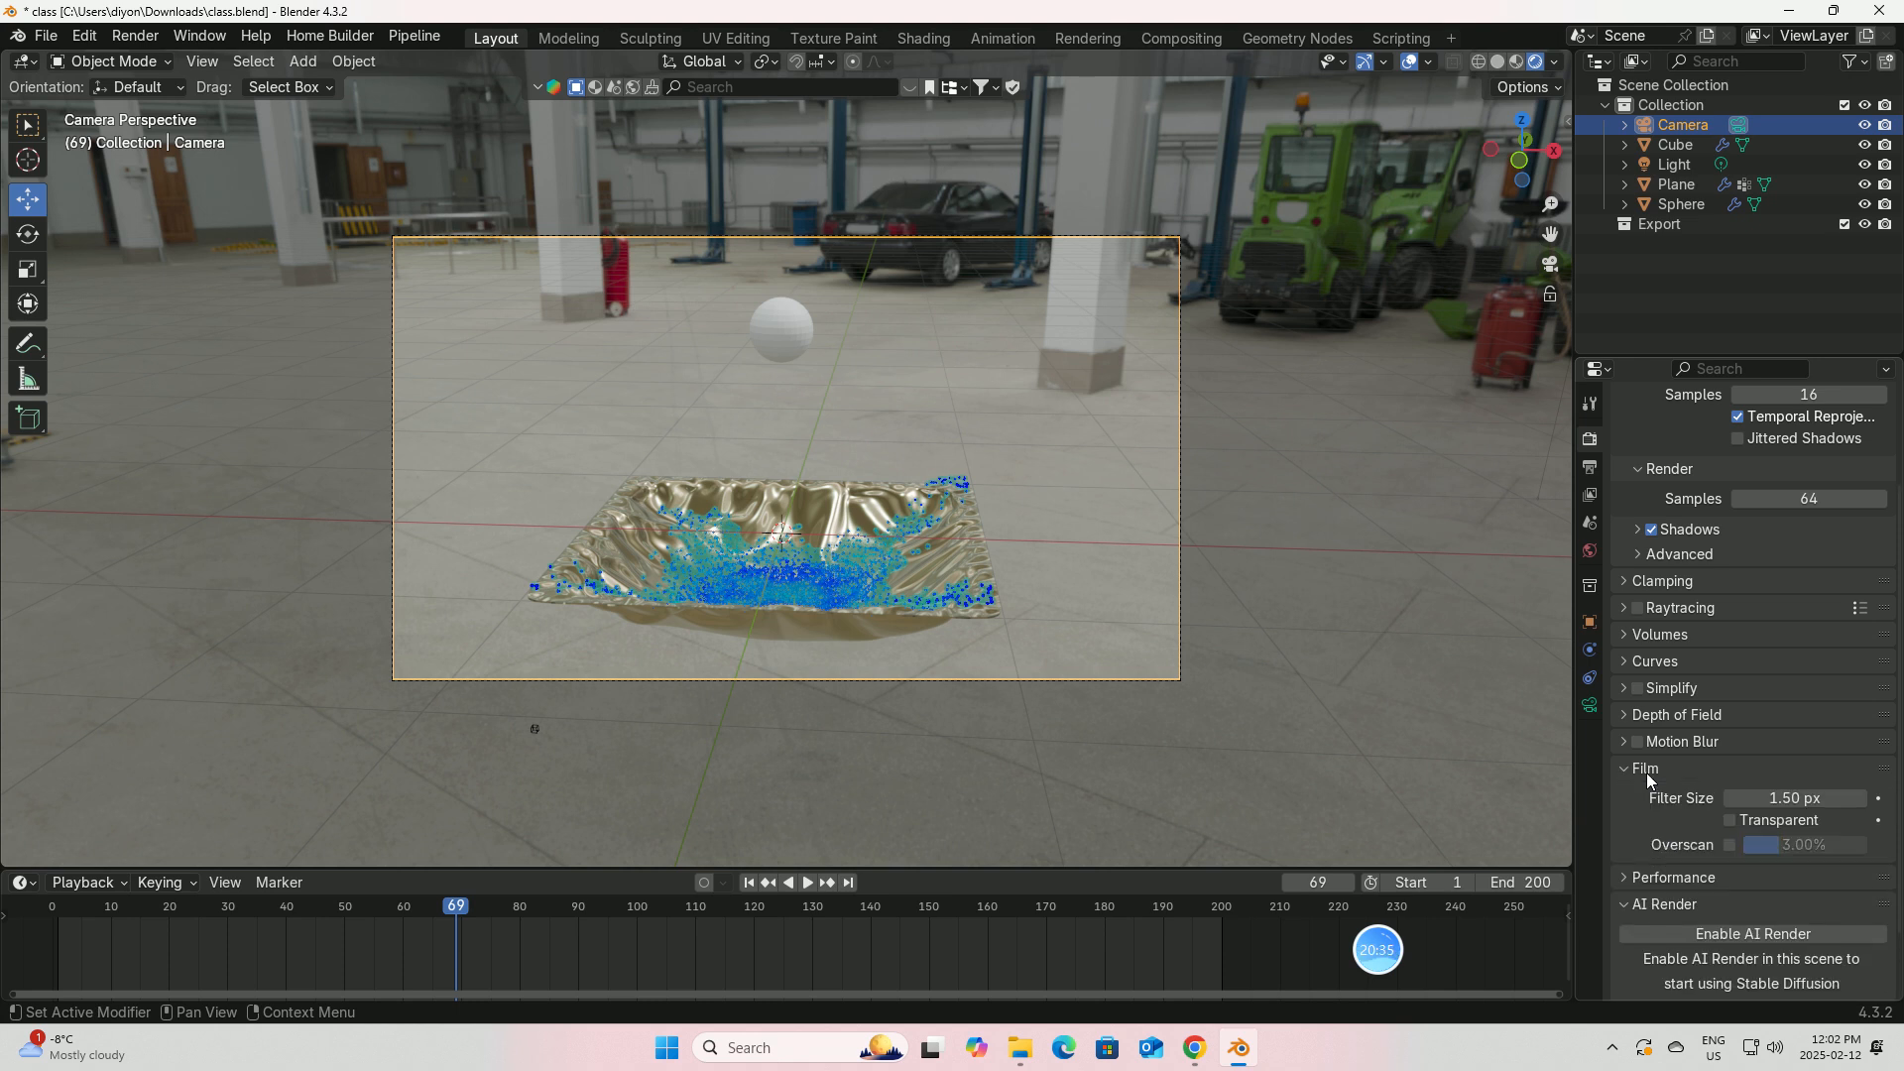
left_click(1728, 821)
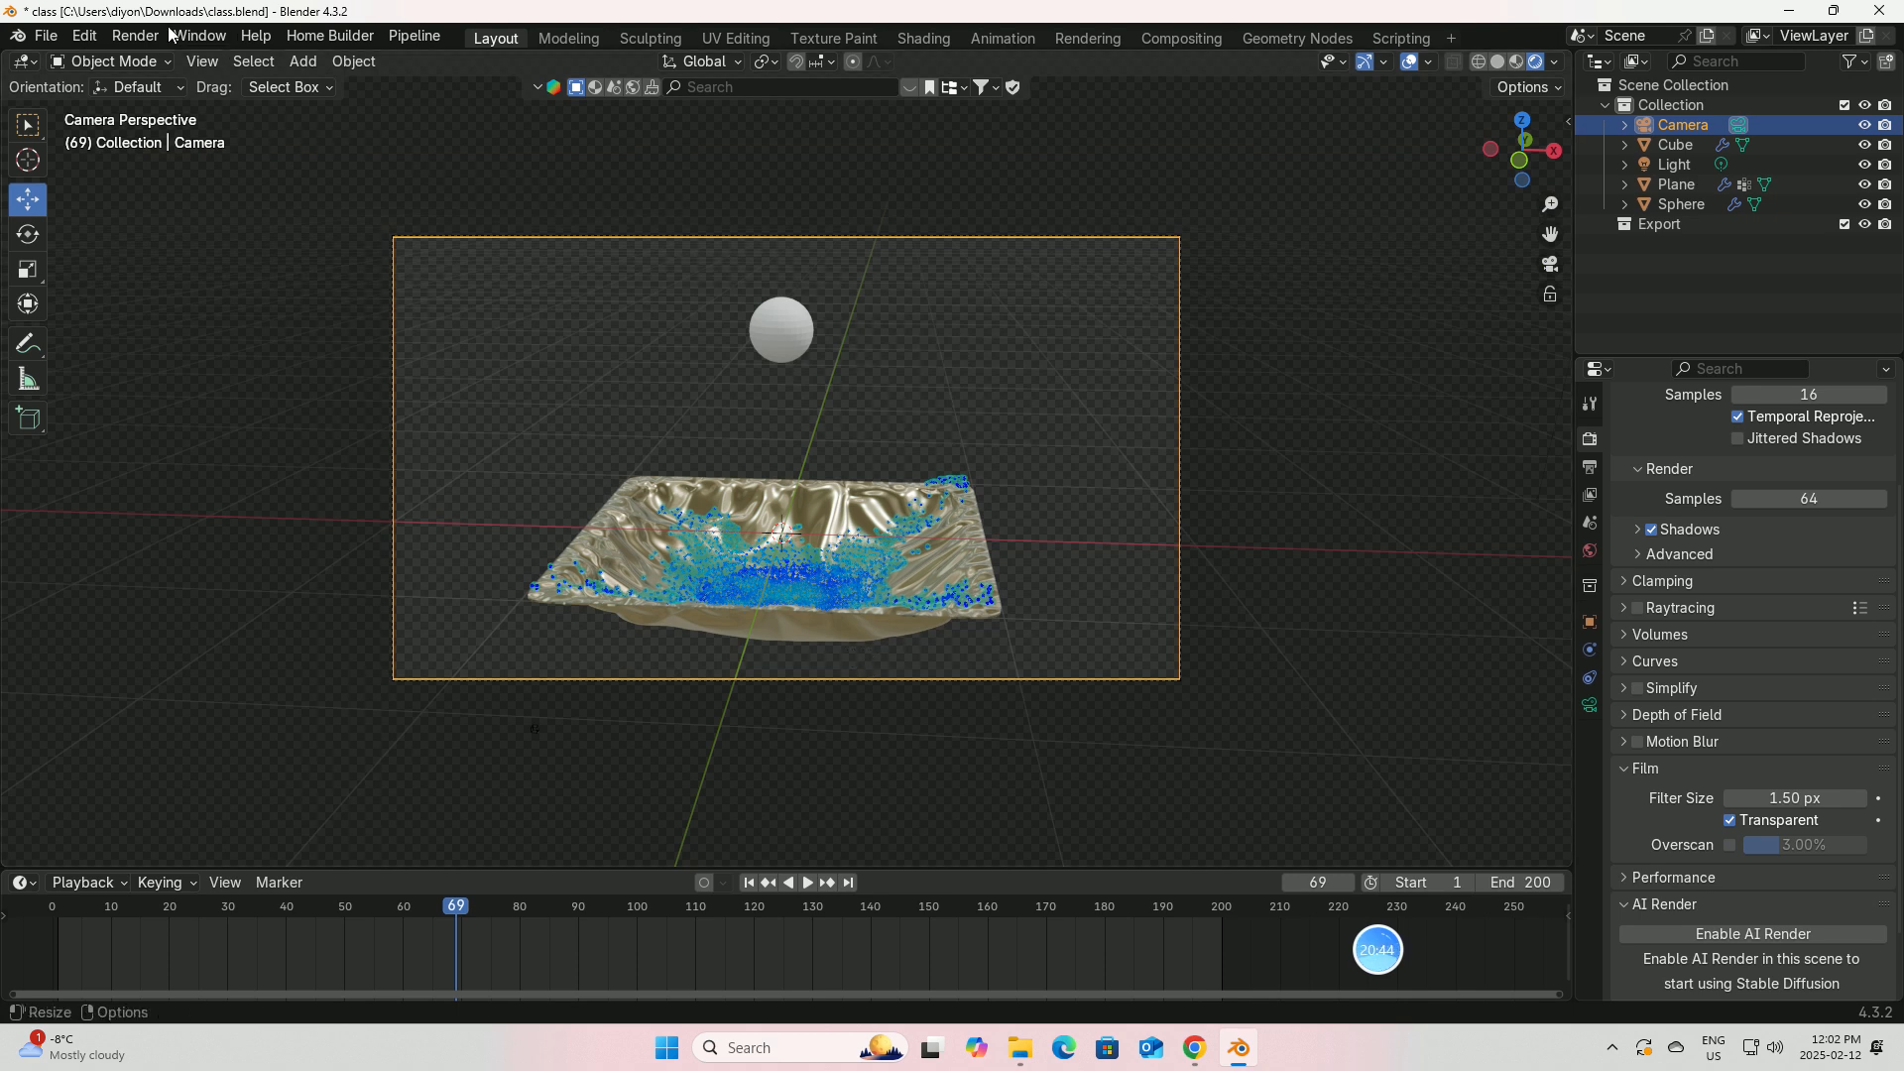
left_click(135, 35)
Step: Set the render engine to Cycles with GPU Compute as the device
scroll(1700, 439, "up", 3)
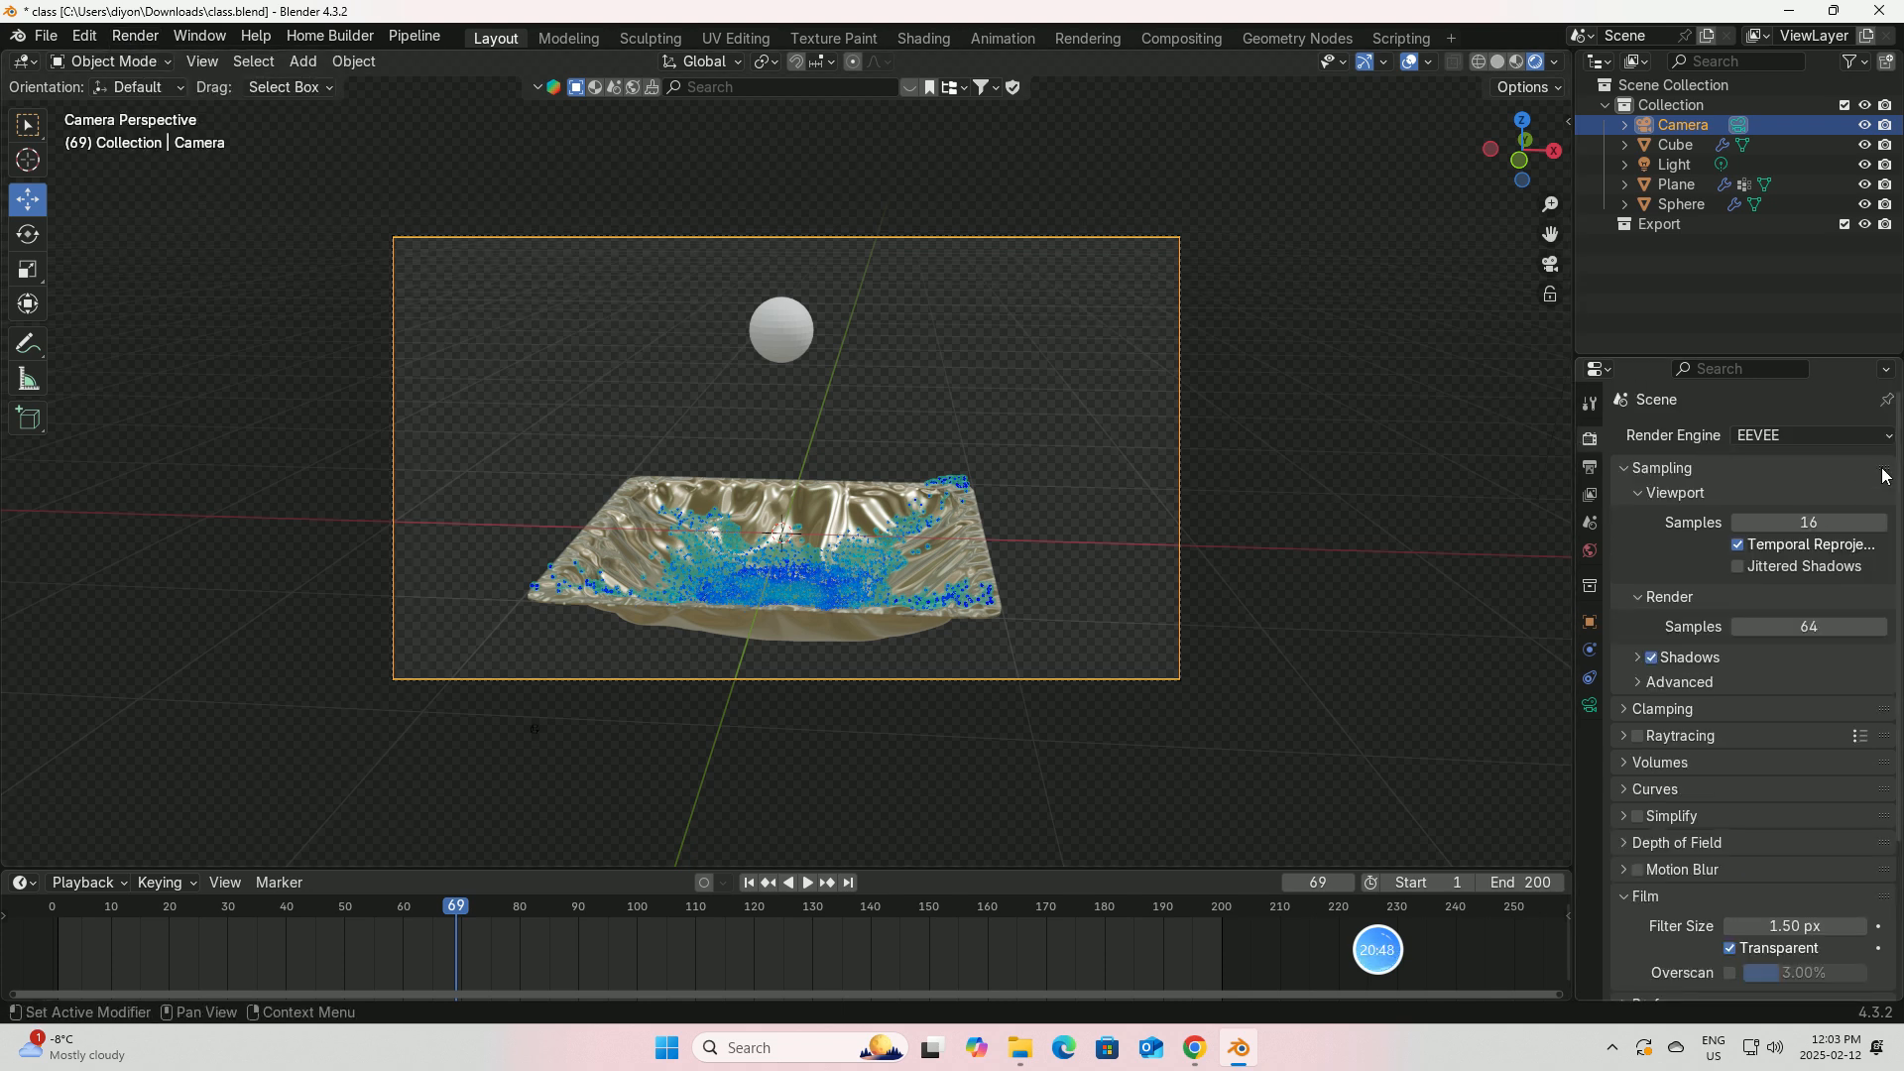
left_click(1865, 436)
left_click(1778, 500)
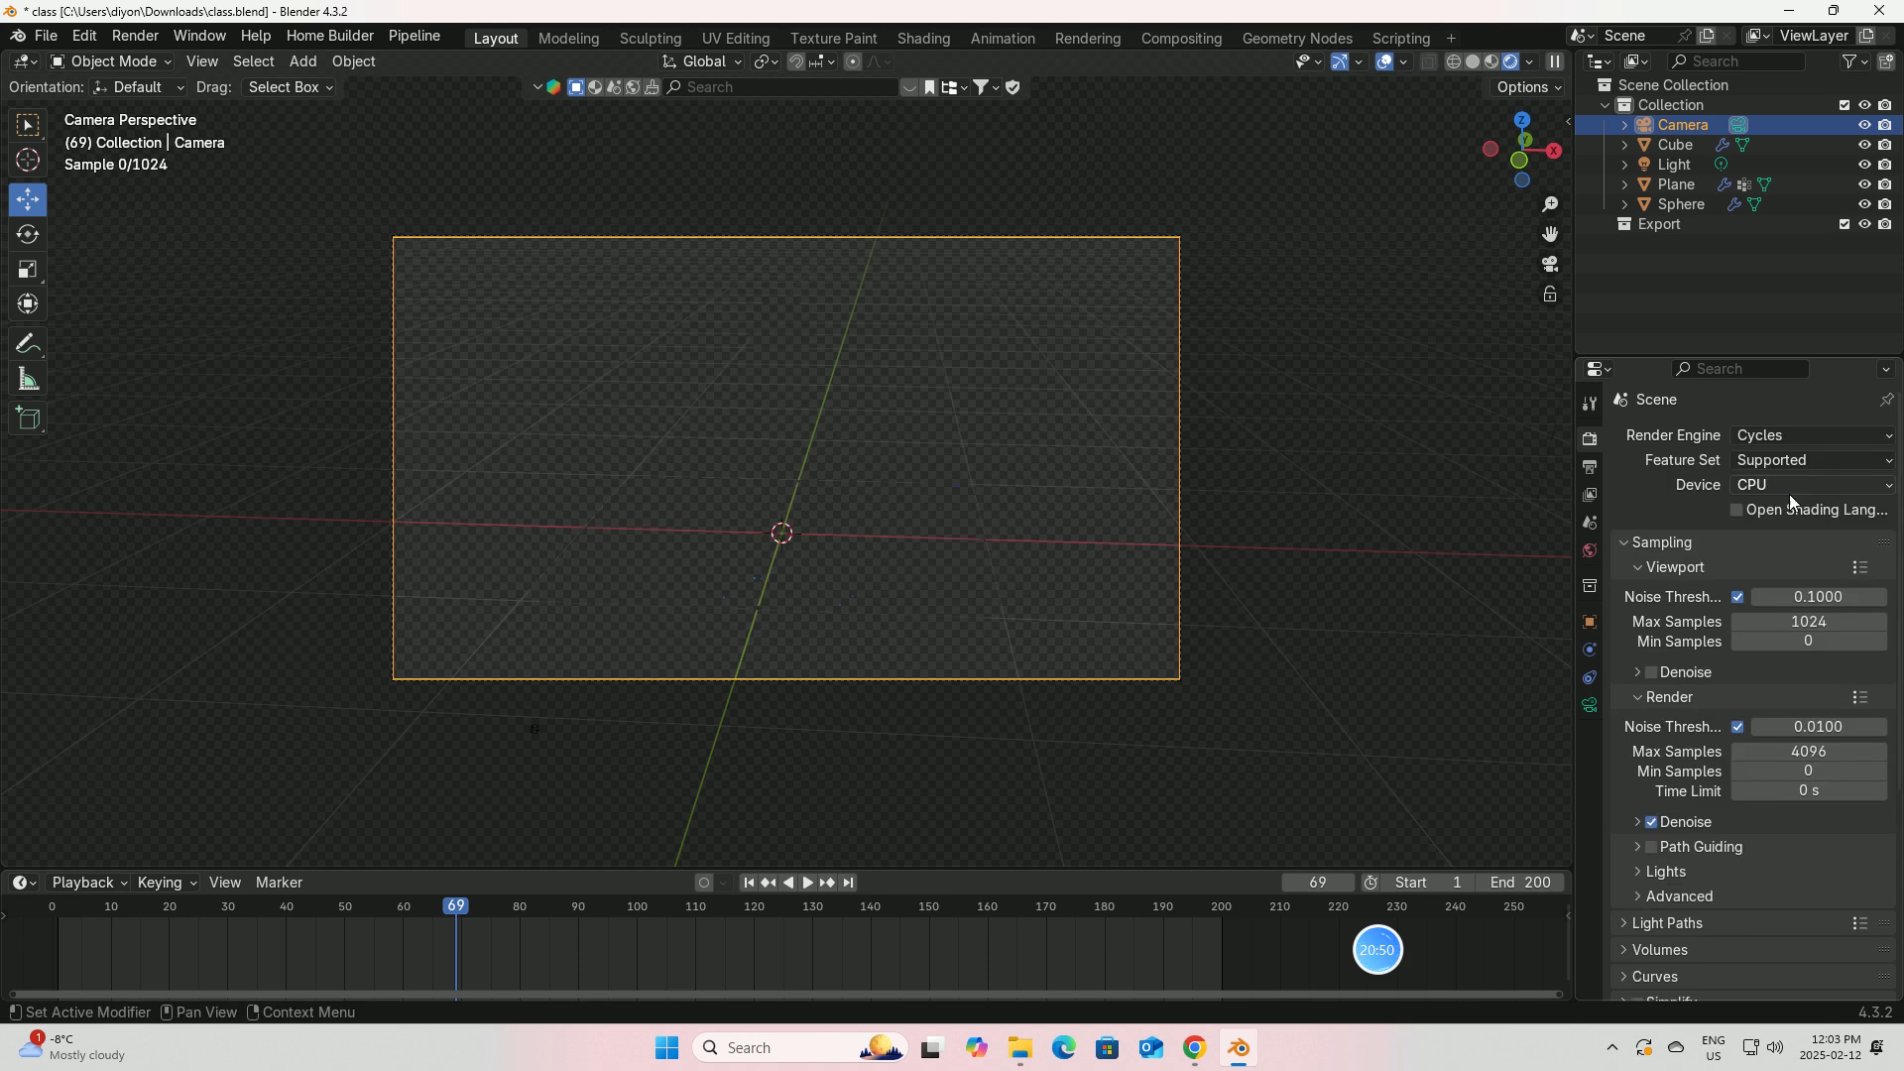
left_click(1890, 485)
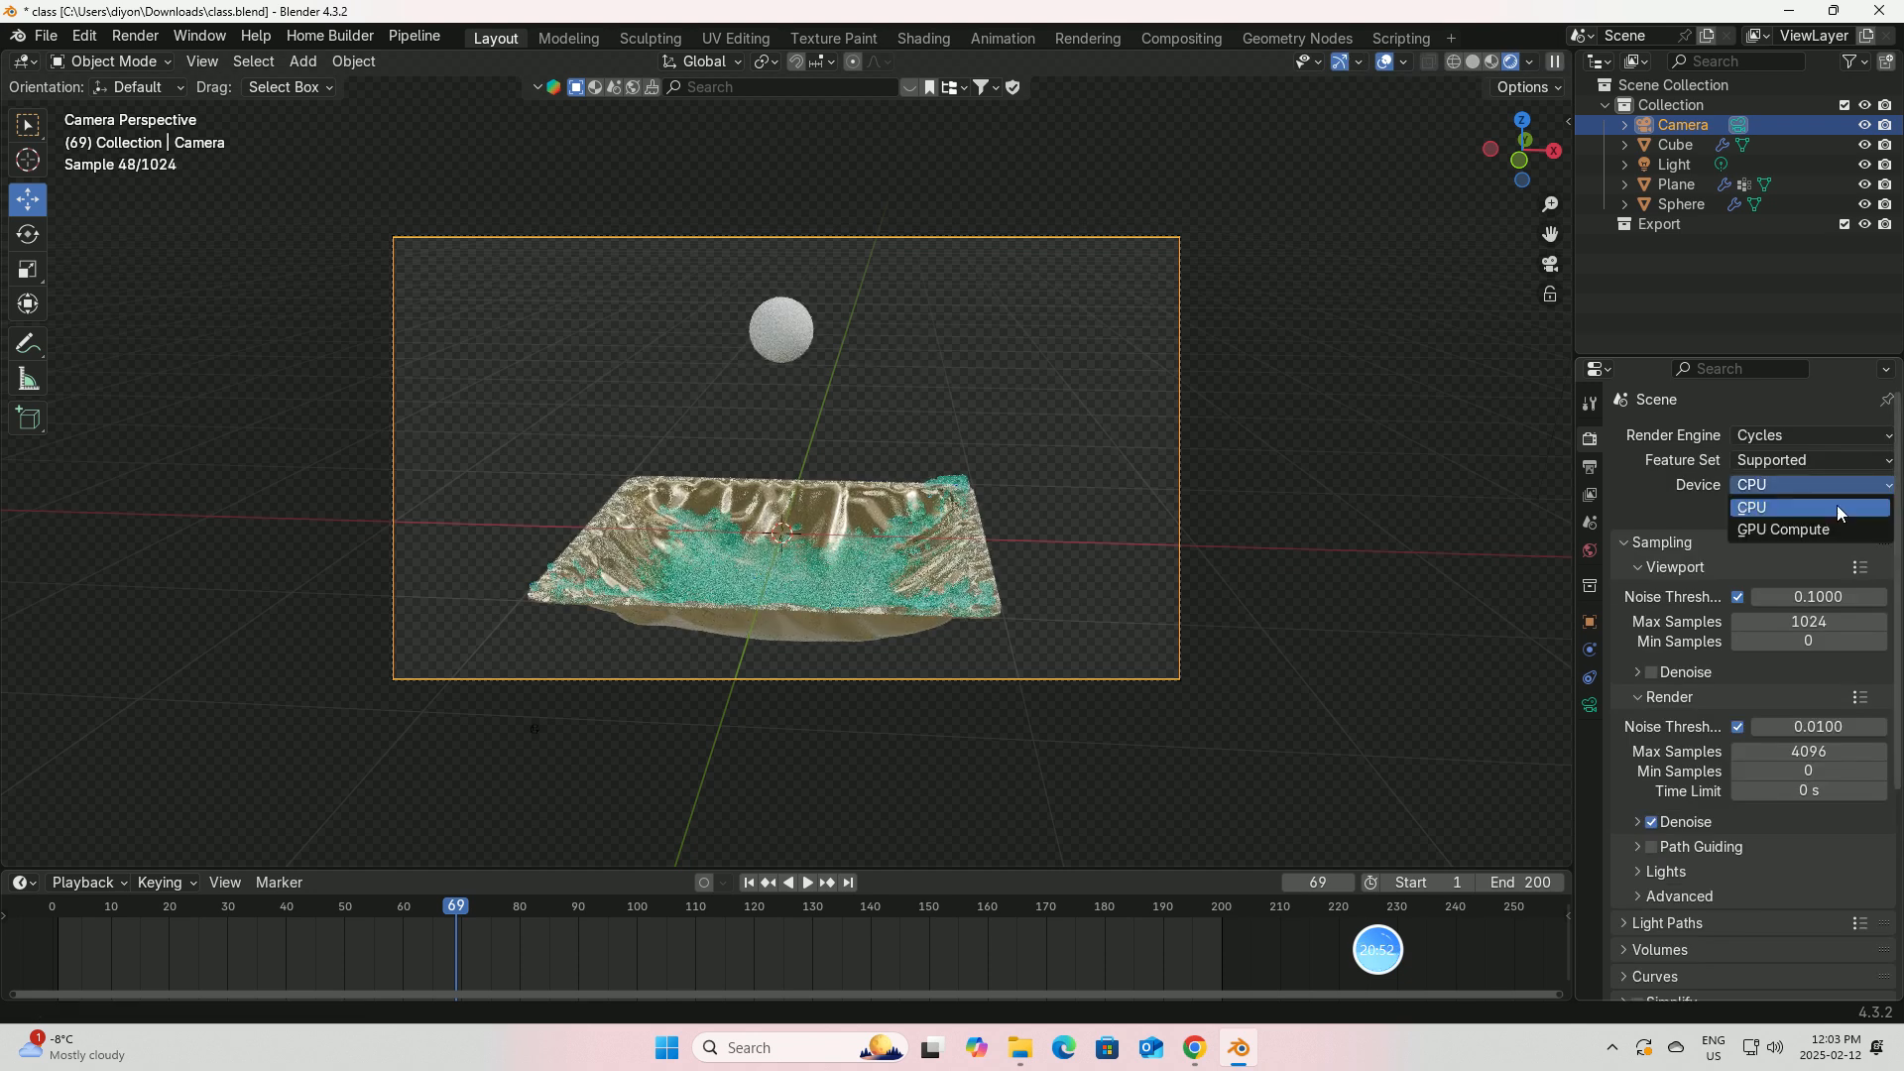
left_click(1809, 538)
Step: Set the Cycles viewport max samples to 30
left_click(1828, 624)
key("BackSpace")
type("3")
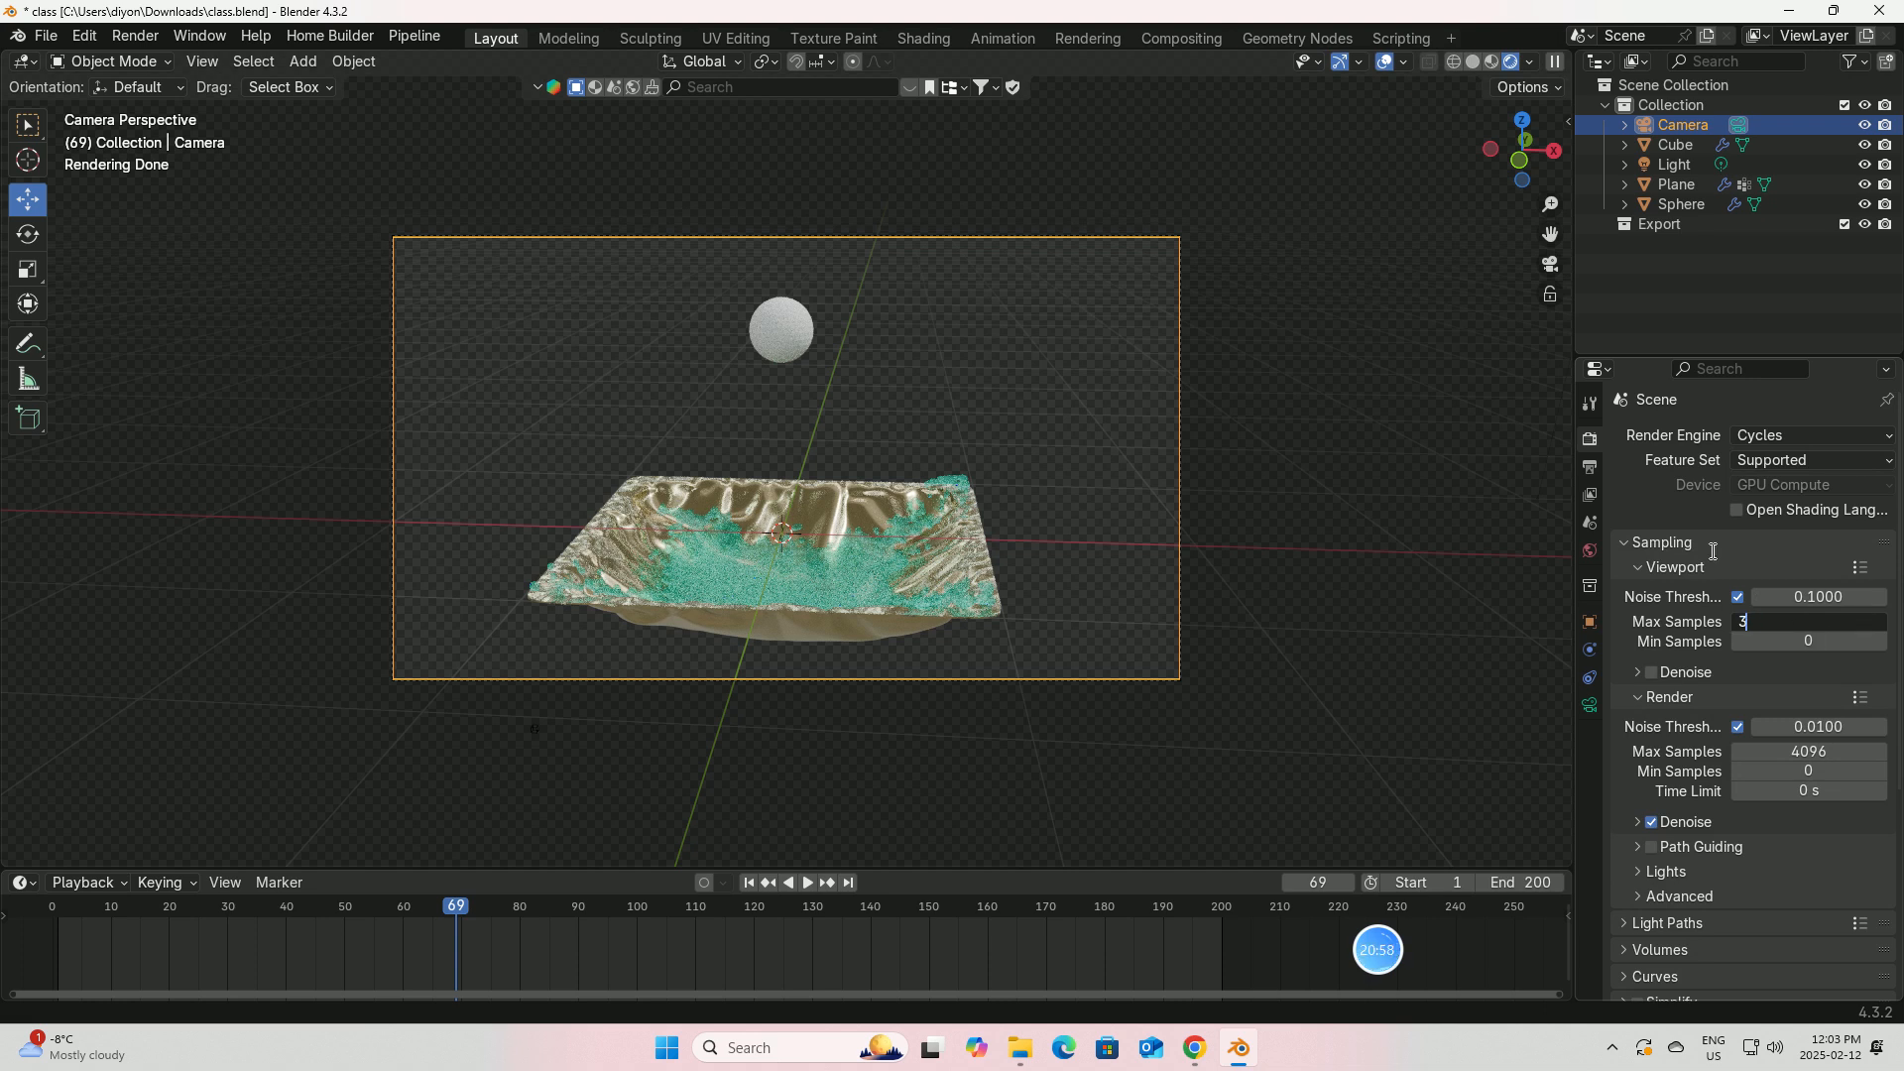
type("00")
key("Return")
Step: Set the final render's noise threshold to 0.5 and its max samples to 128
left_click(1807, 726)
key("BackSpace")
type("0.5")
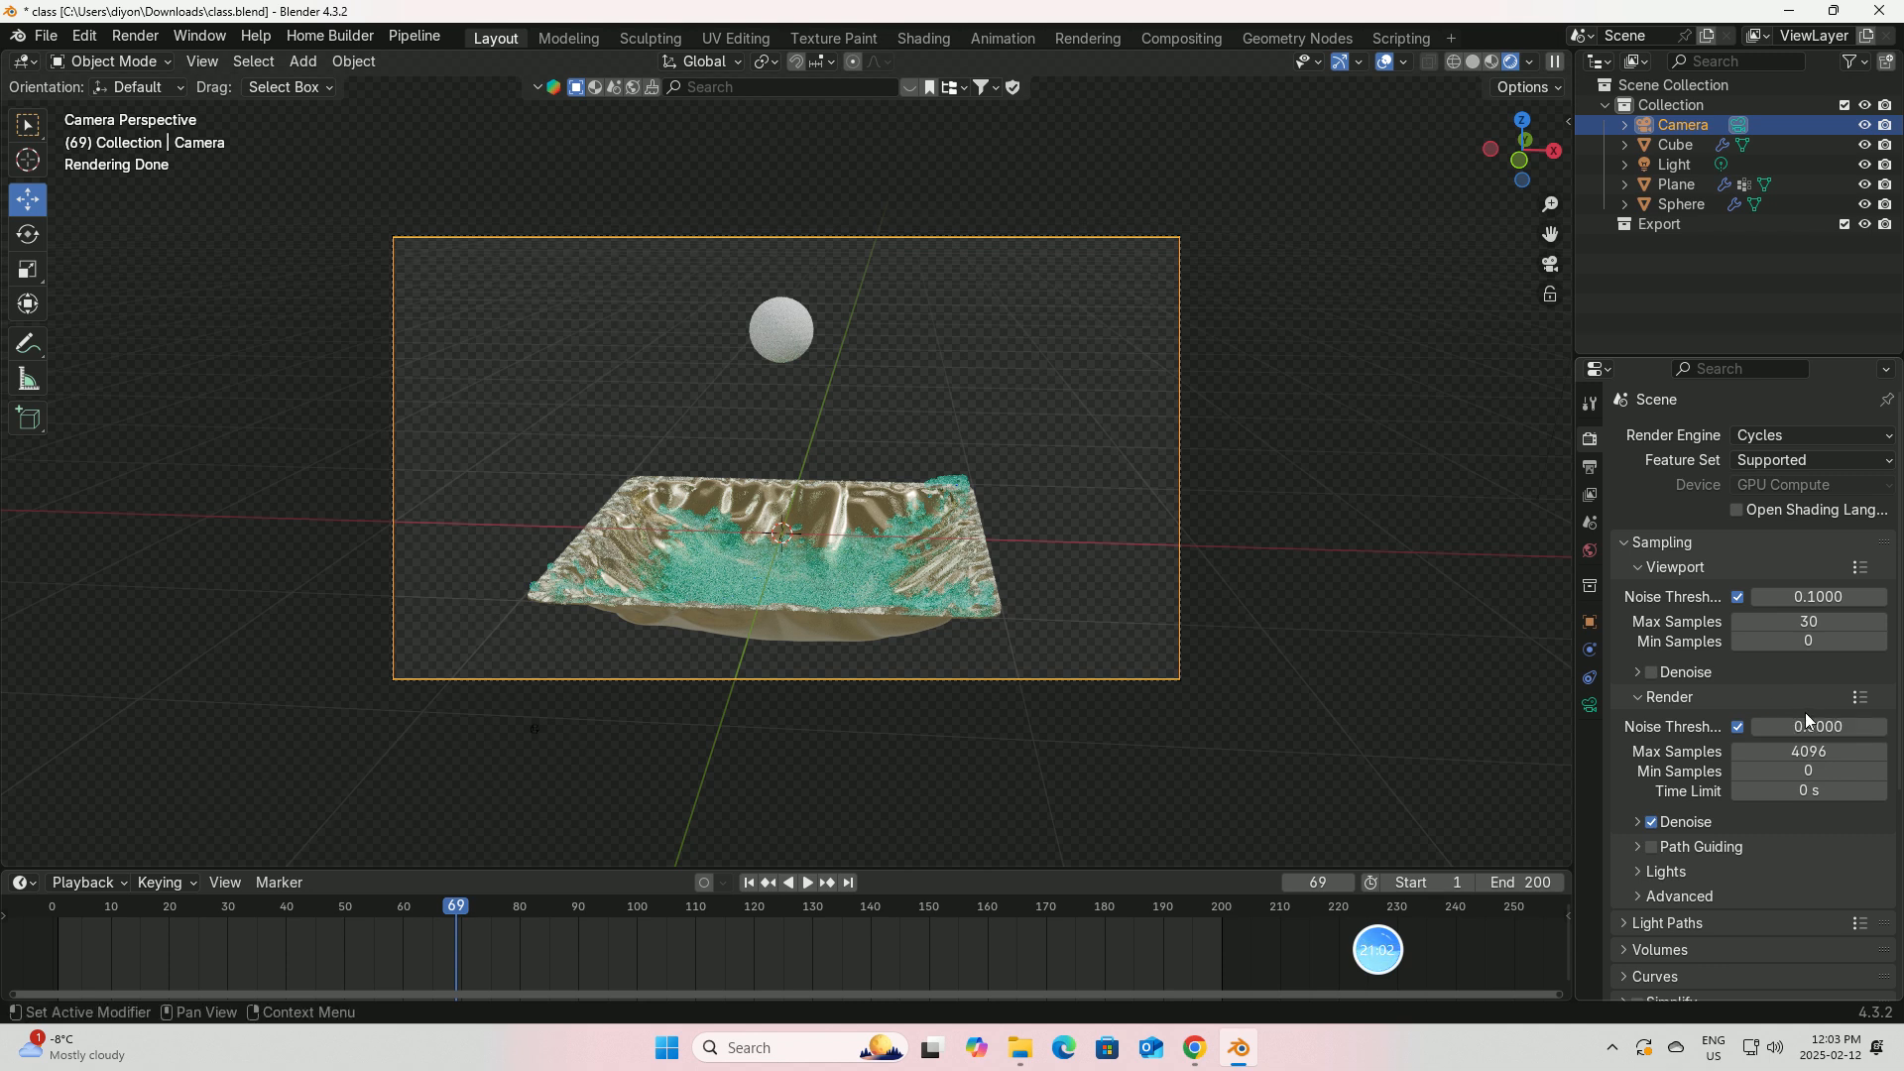
left_click(1811, 751)
key("BackSpace")
type("128")
key("Return")
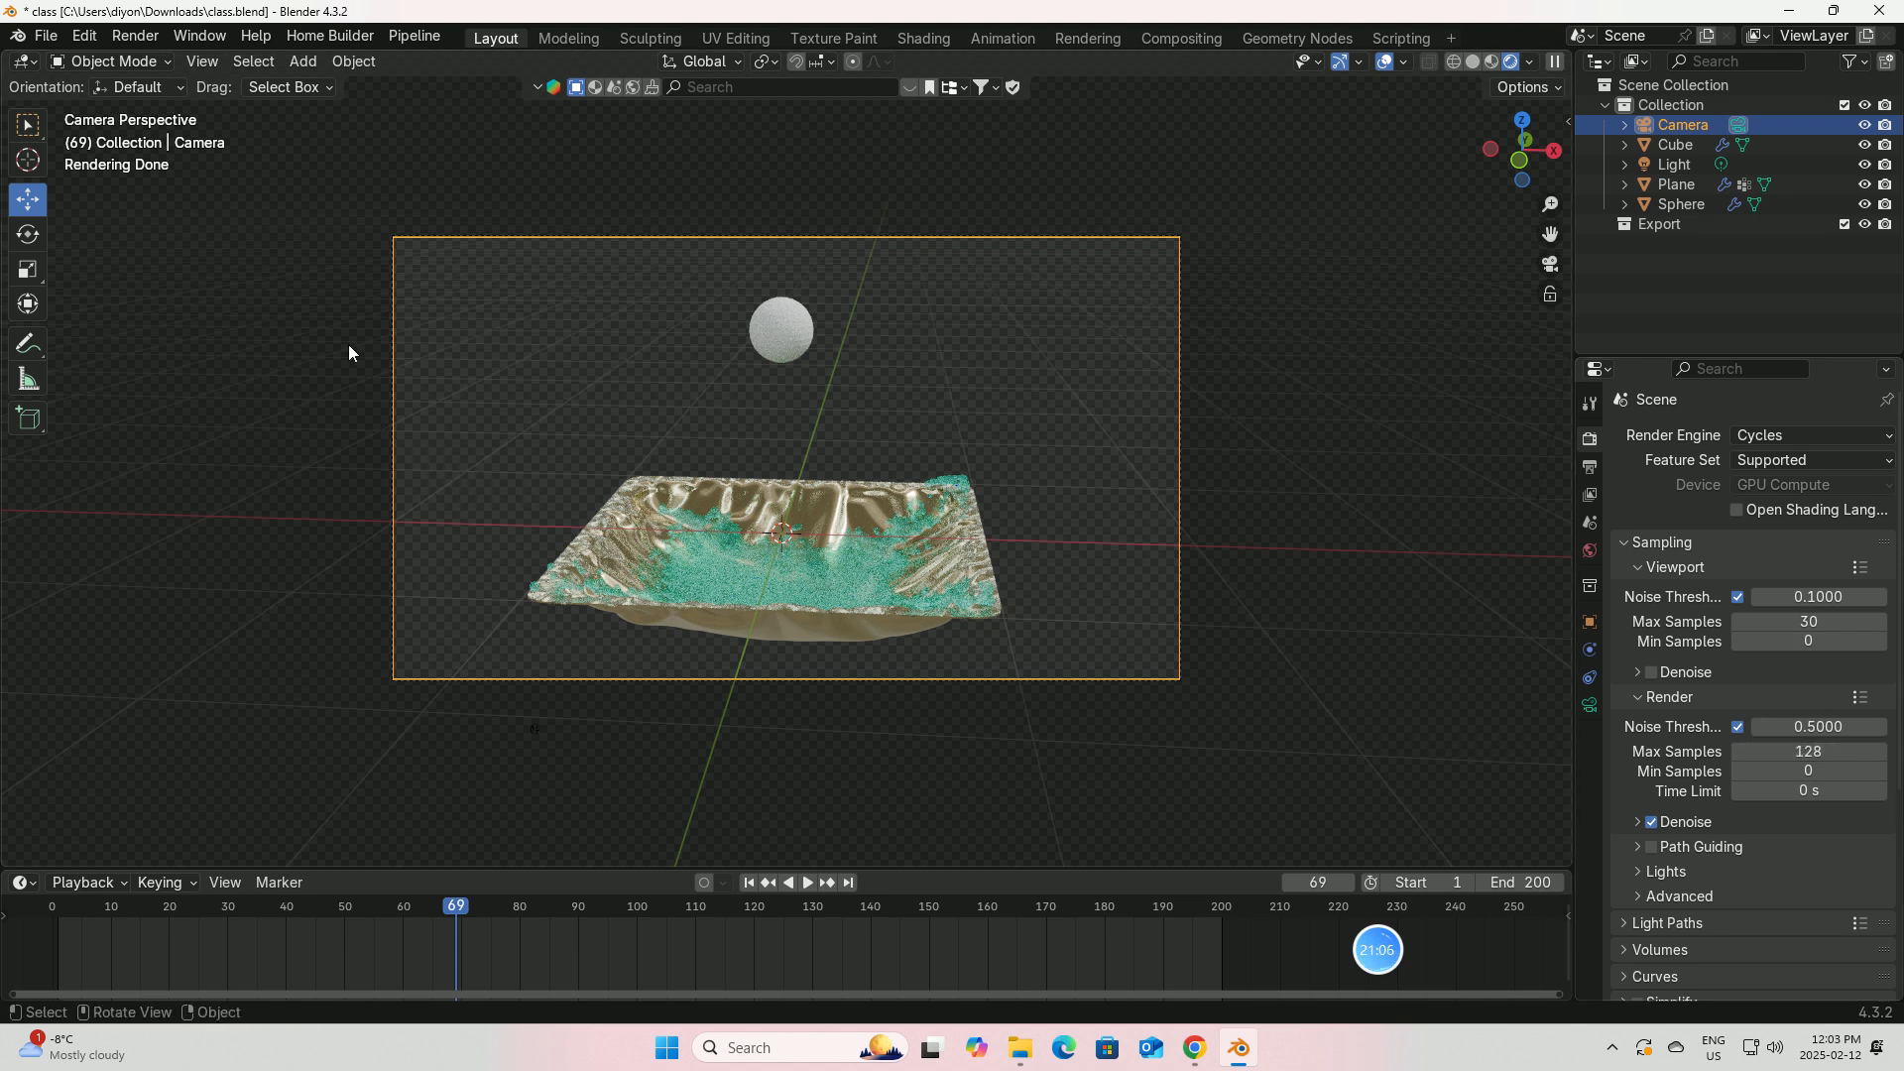
Step: Render frame 69 as a still image
left_click(135, 36)
left_click(172, 78)
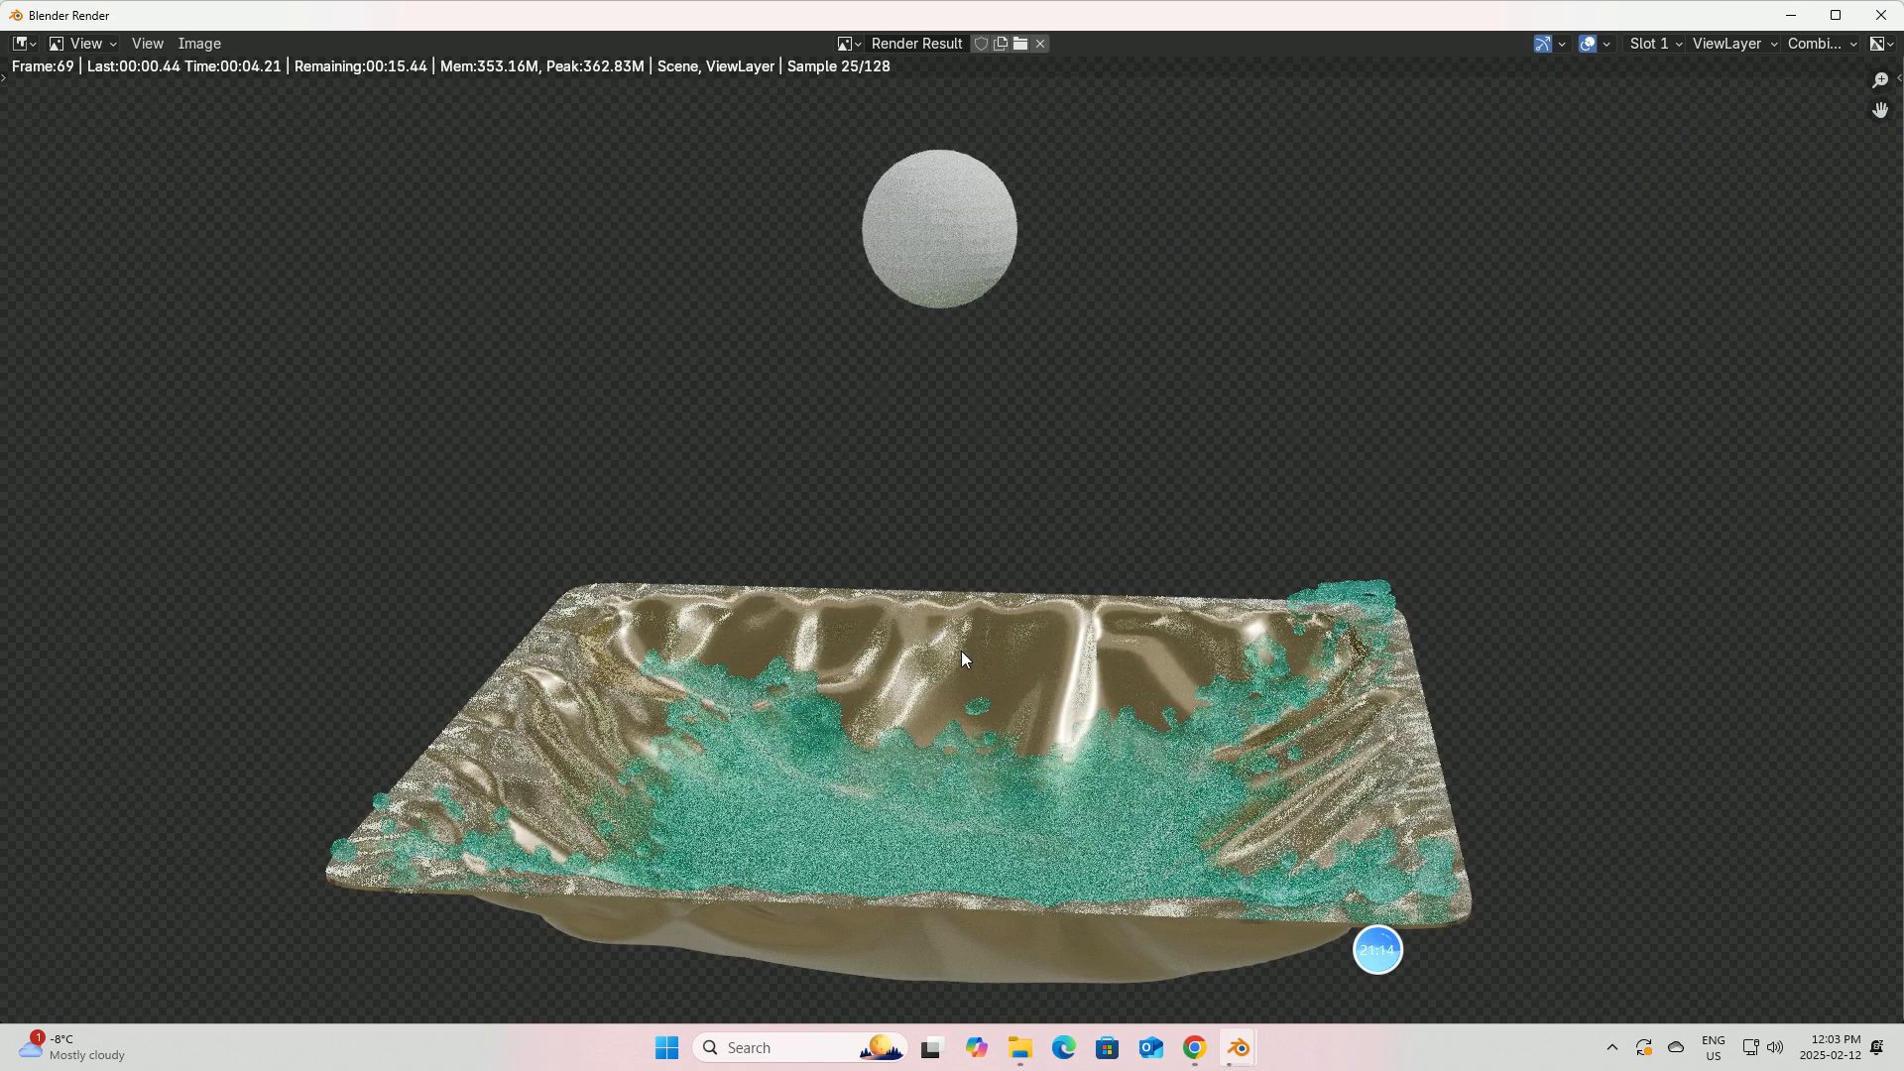
Step: Switch to File Explorer and examine the reference image of fluid colliding with cloth in the 教程图片和视频 folder
left_click(1021, 1047)
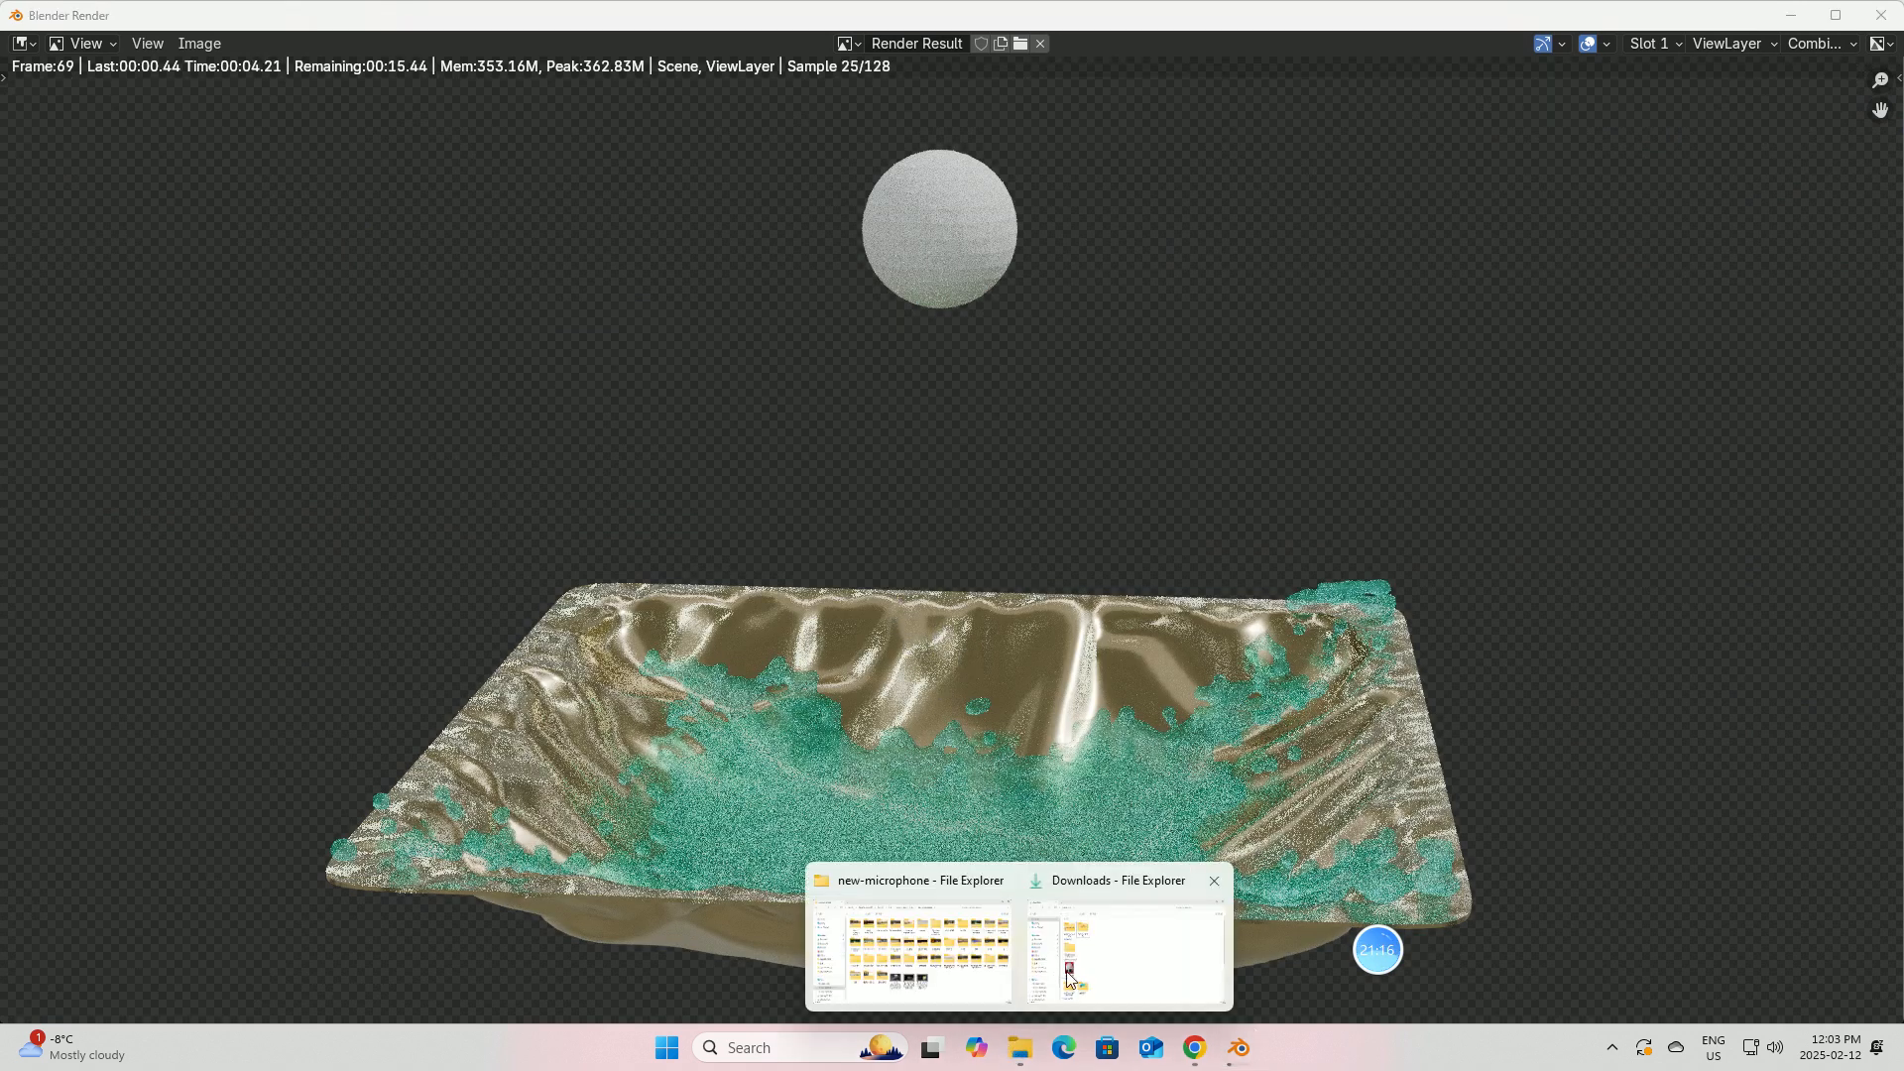
left_click(952, 970)
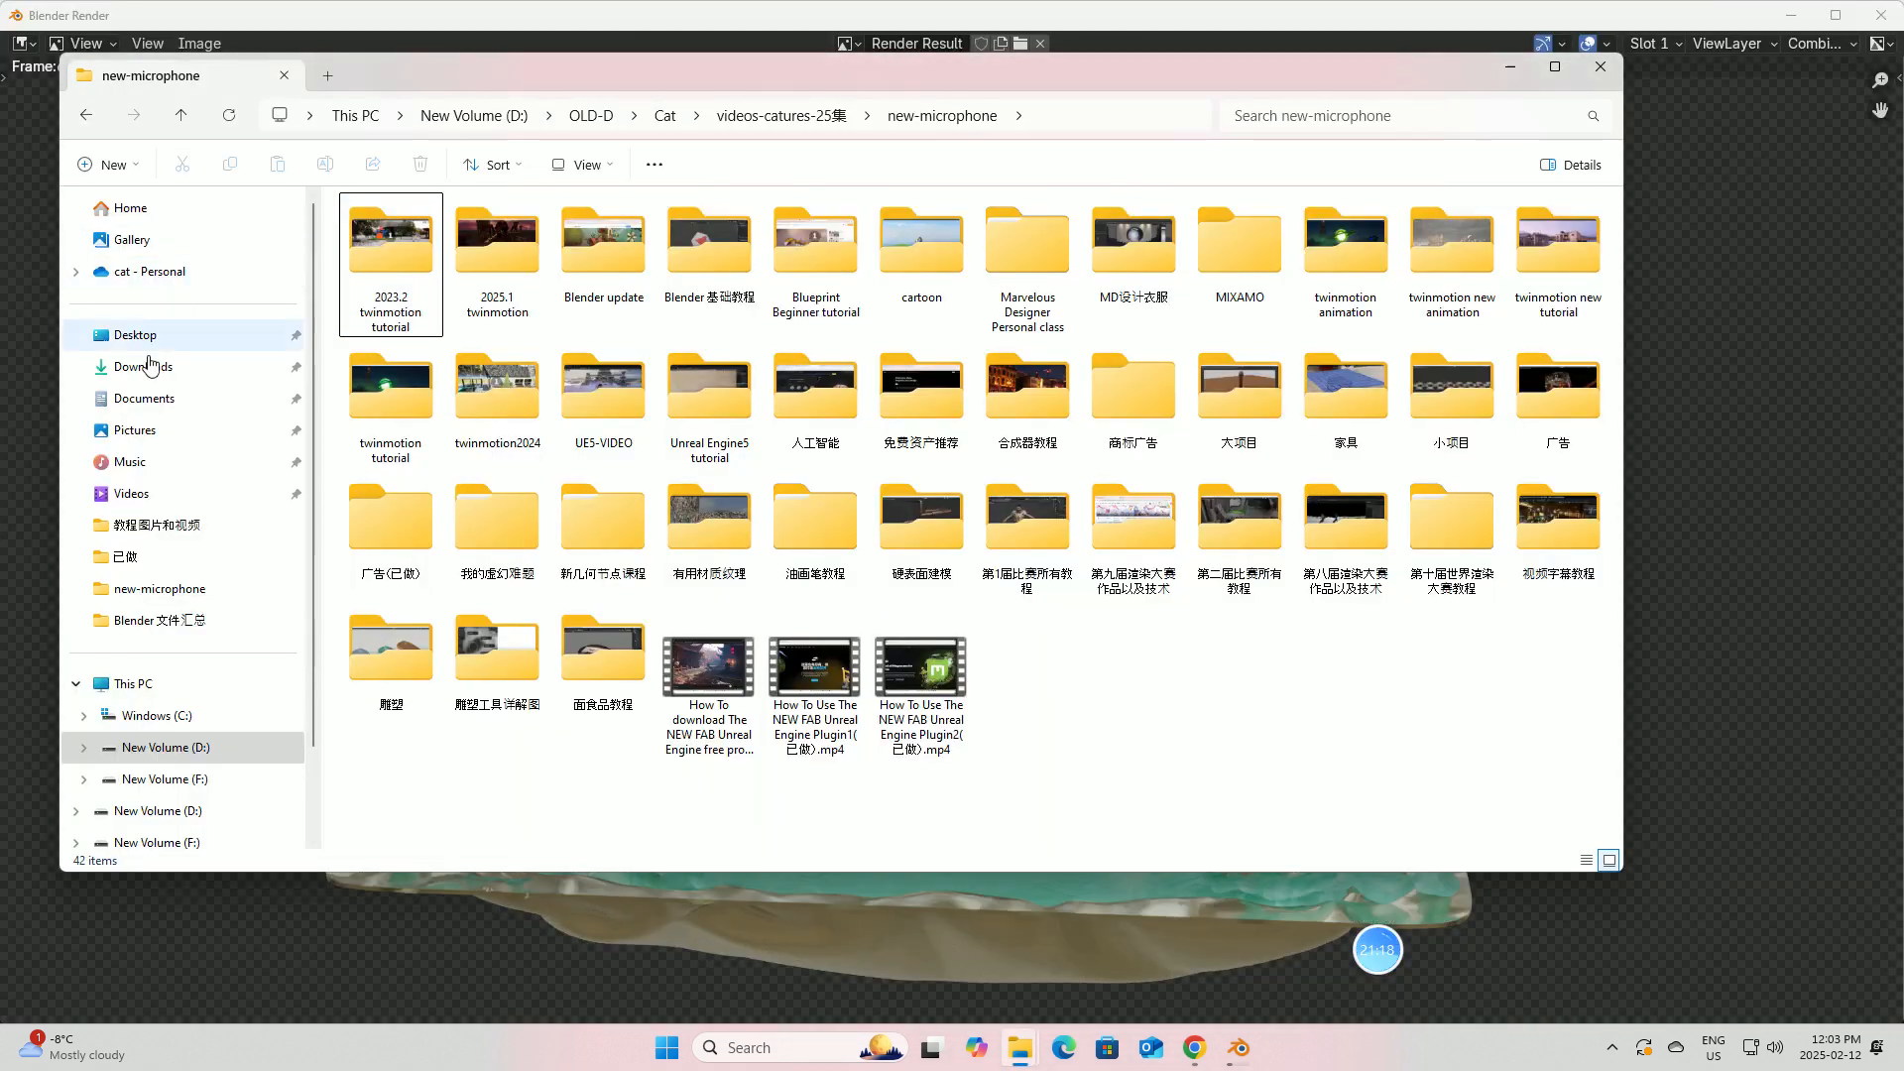
left_click(143, 398)
left_click(142, 367)
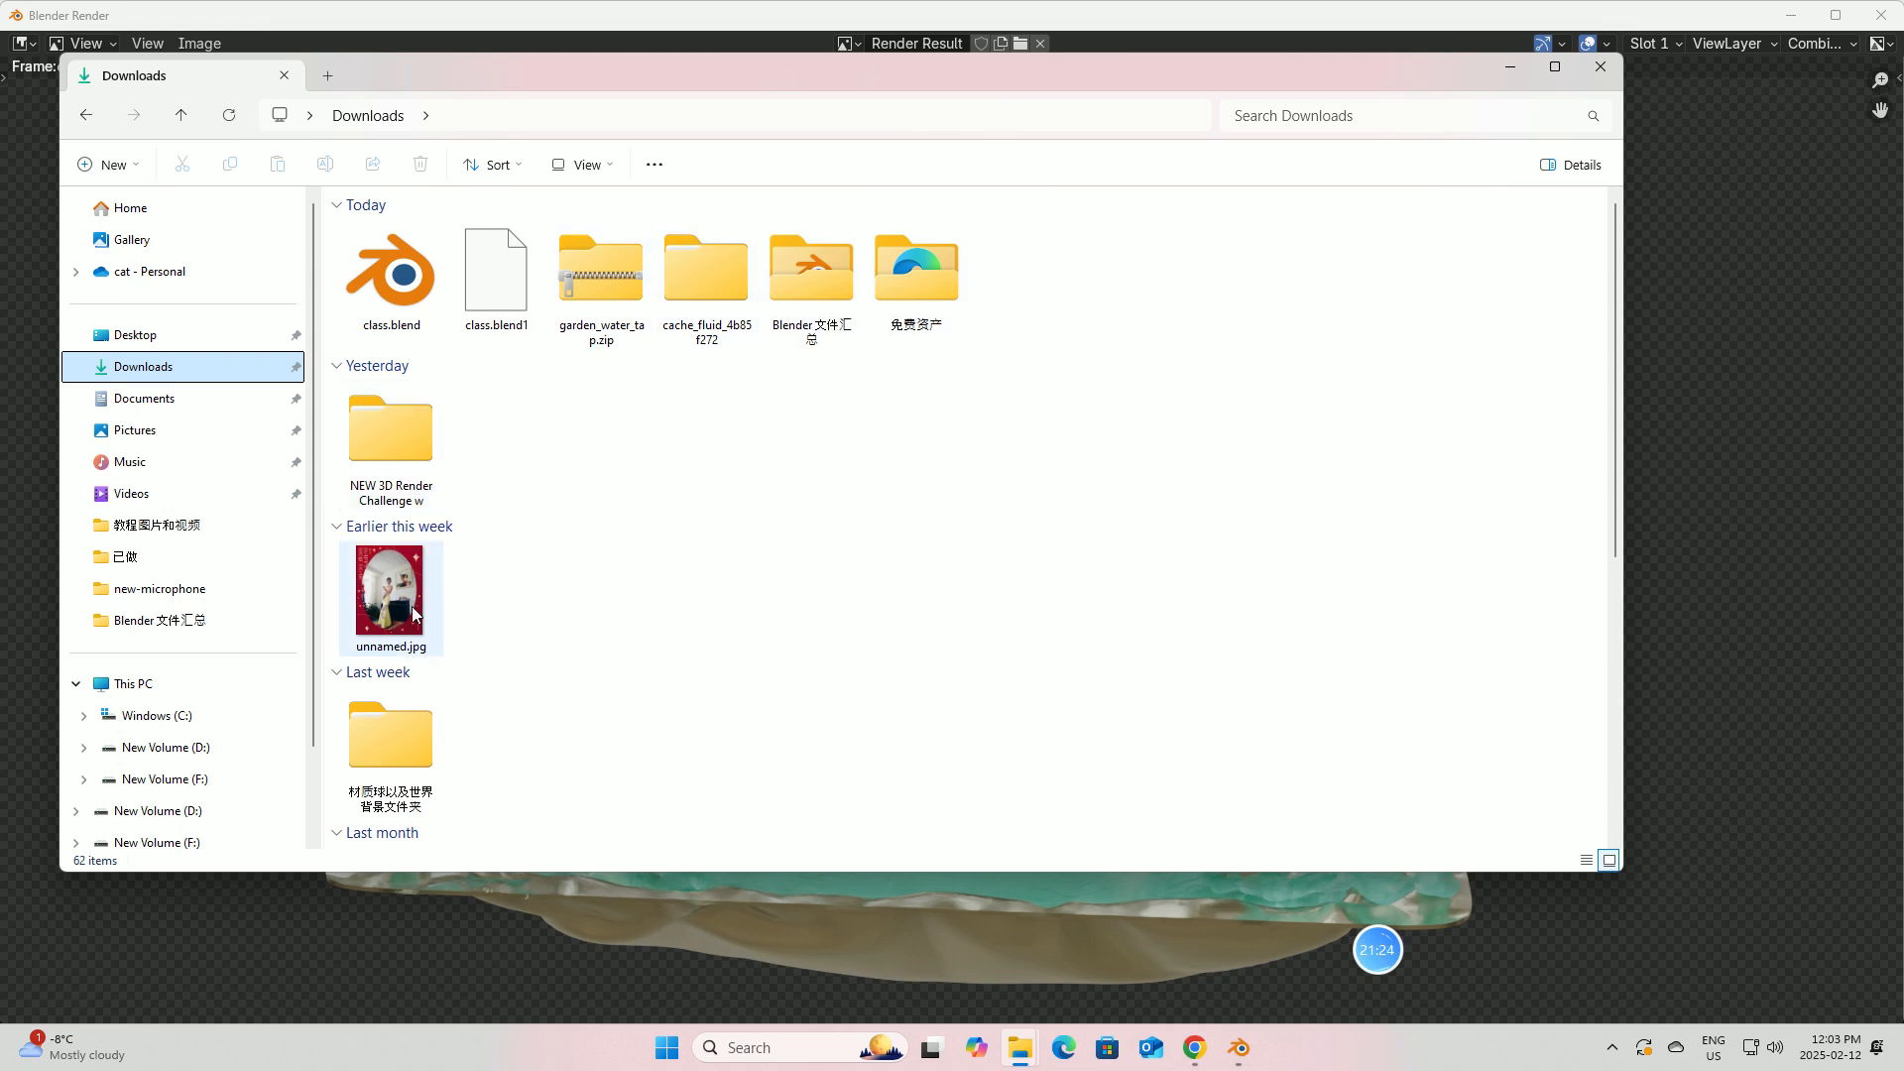
double_click(394, 757)
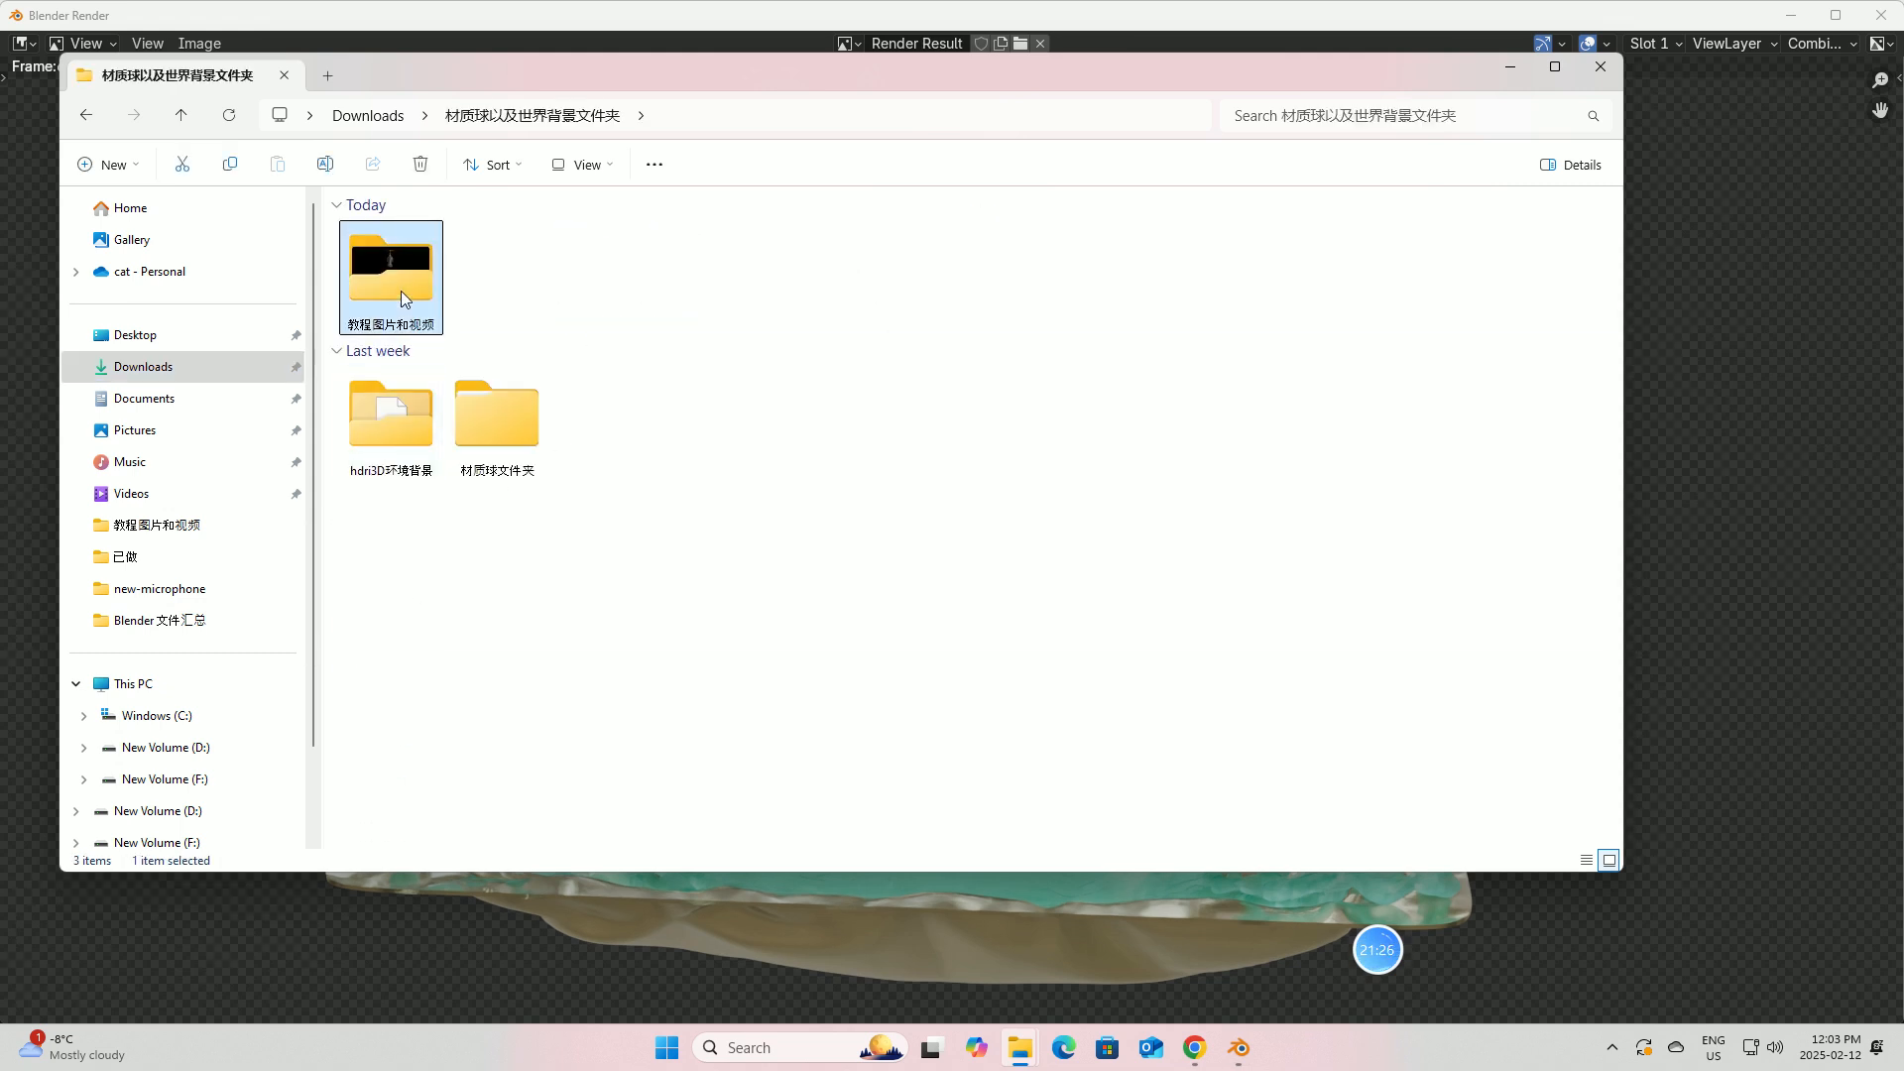
double_click(401, 290)
double_click(392, 298)
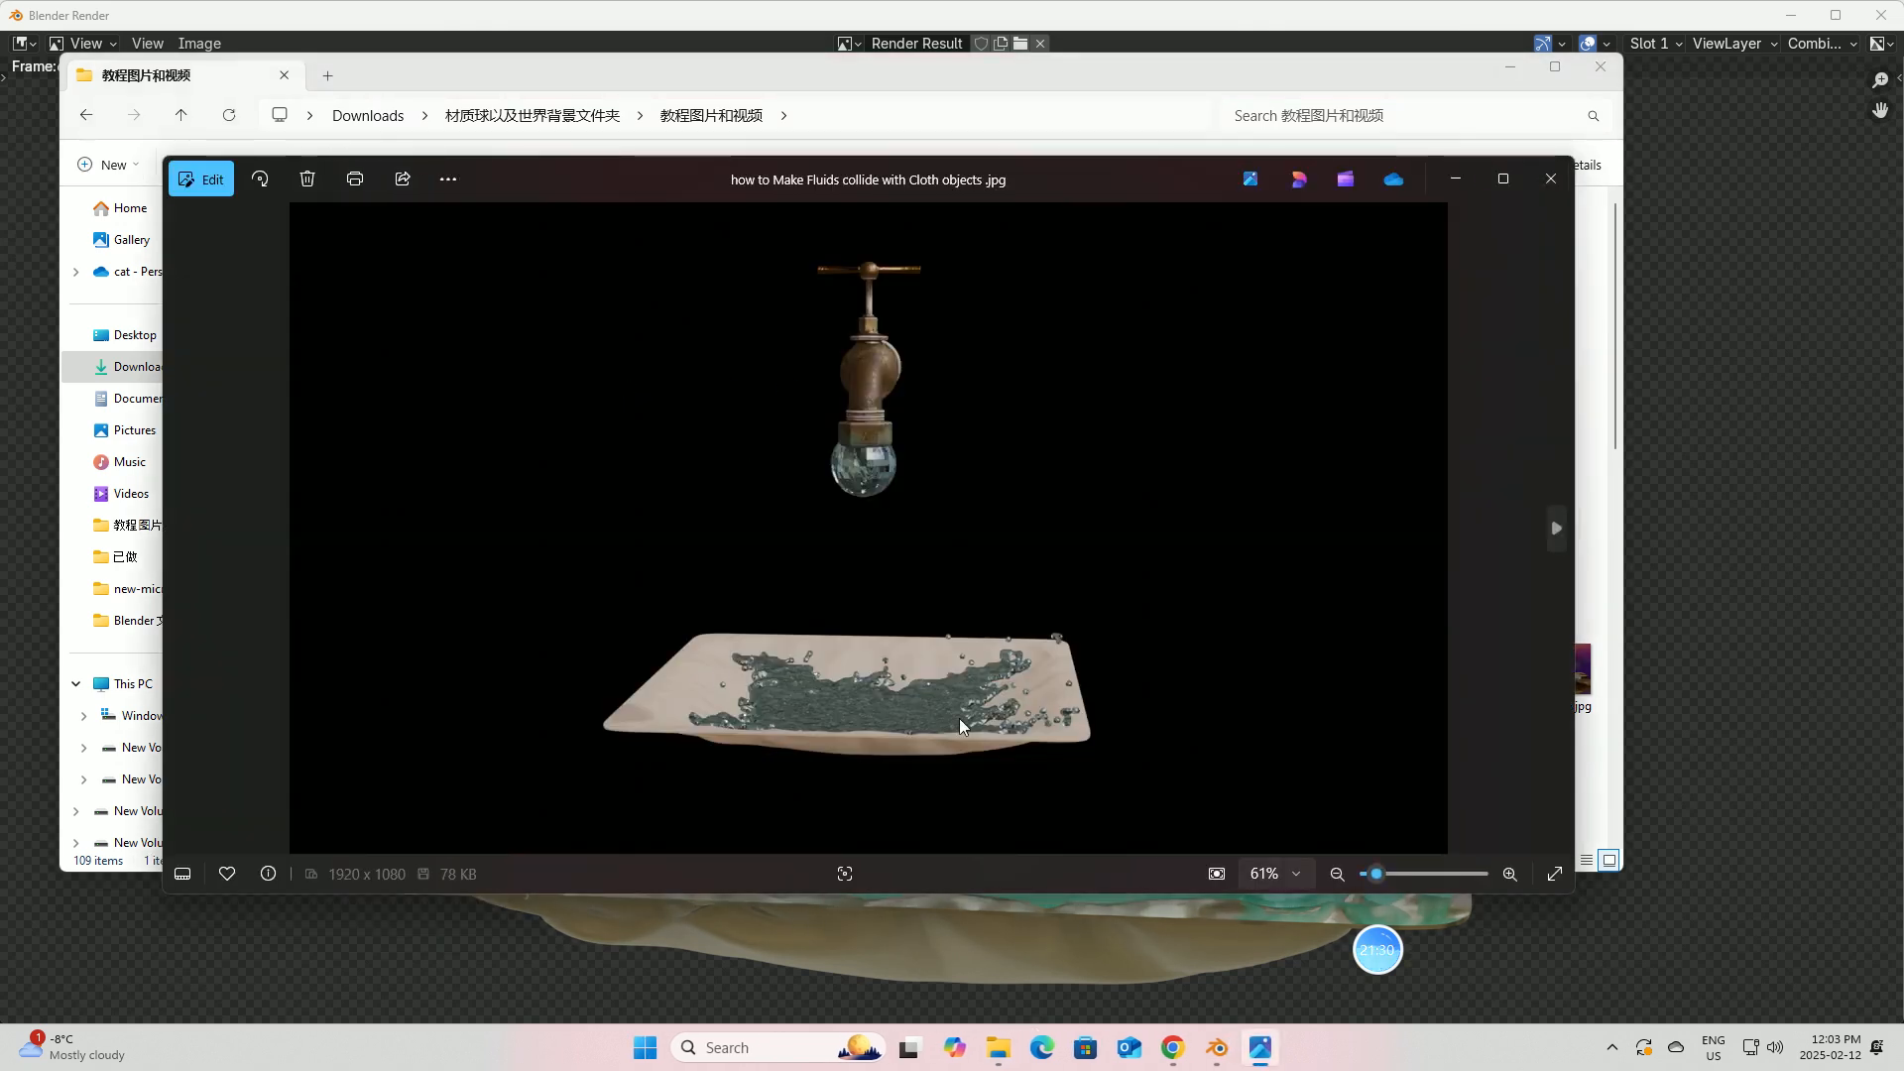
left_click(1552, 182)
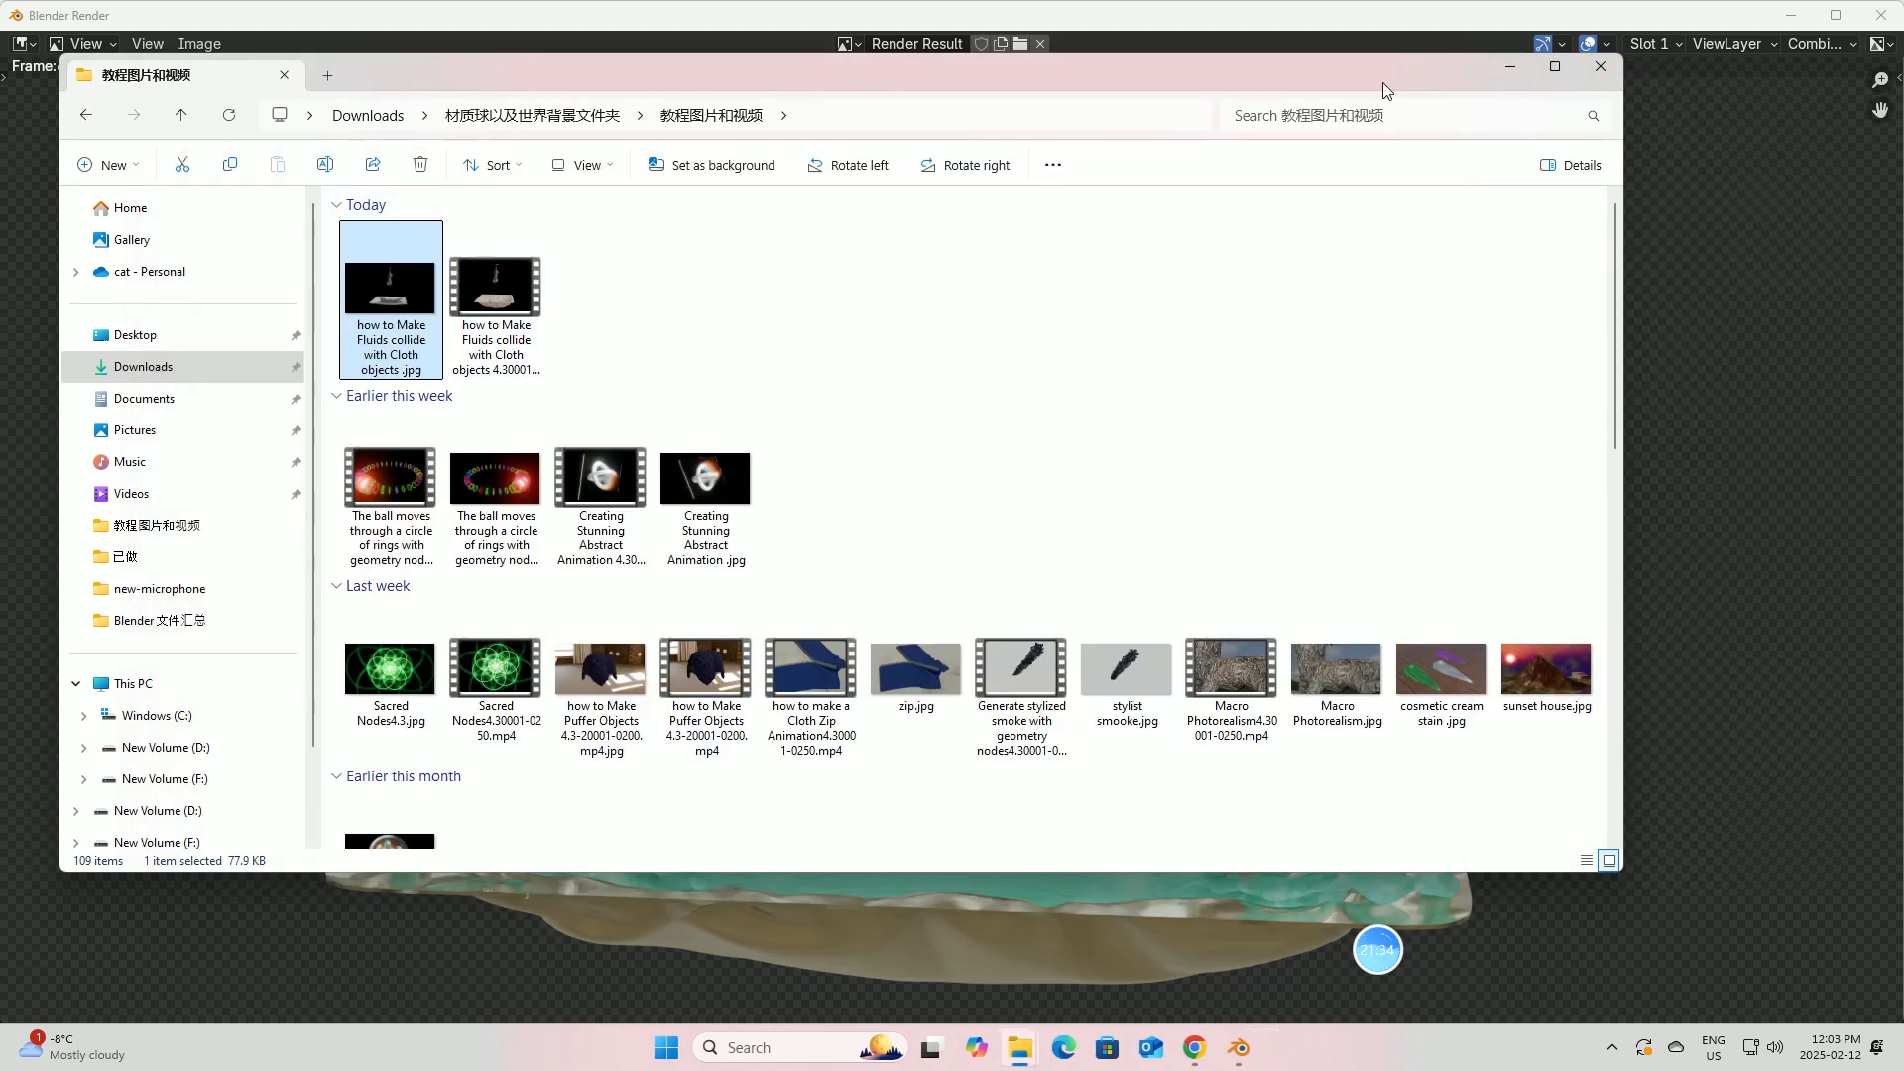
left_click(1512, 66)
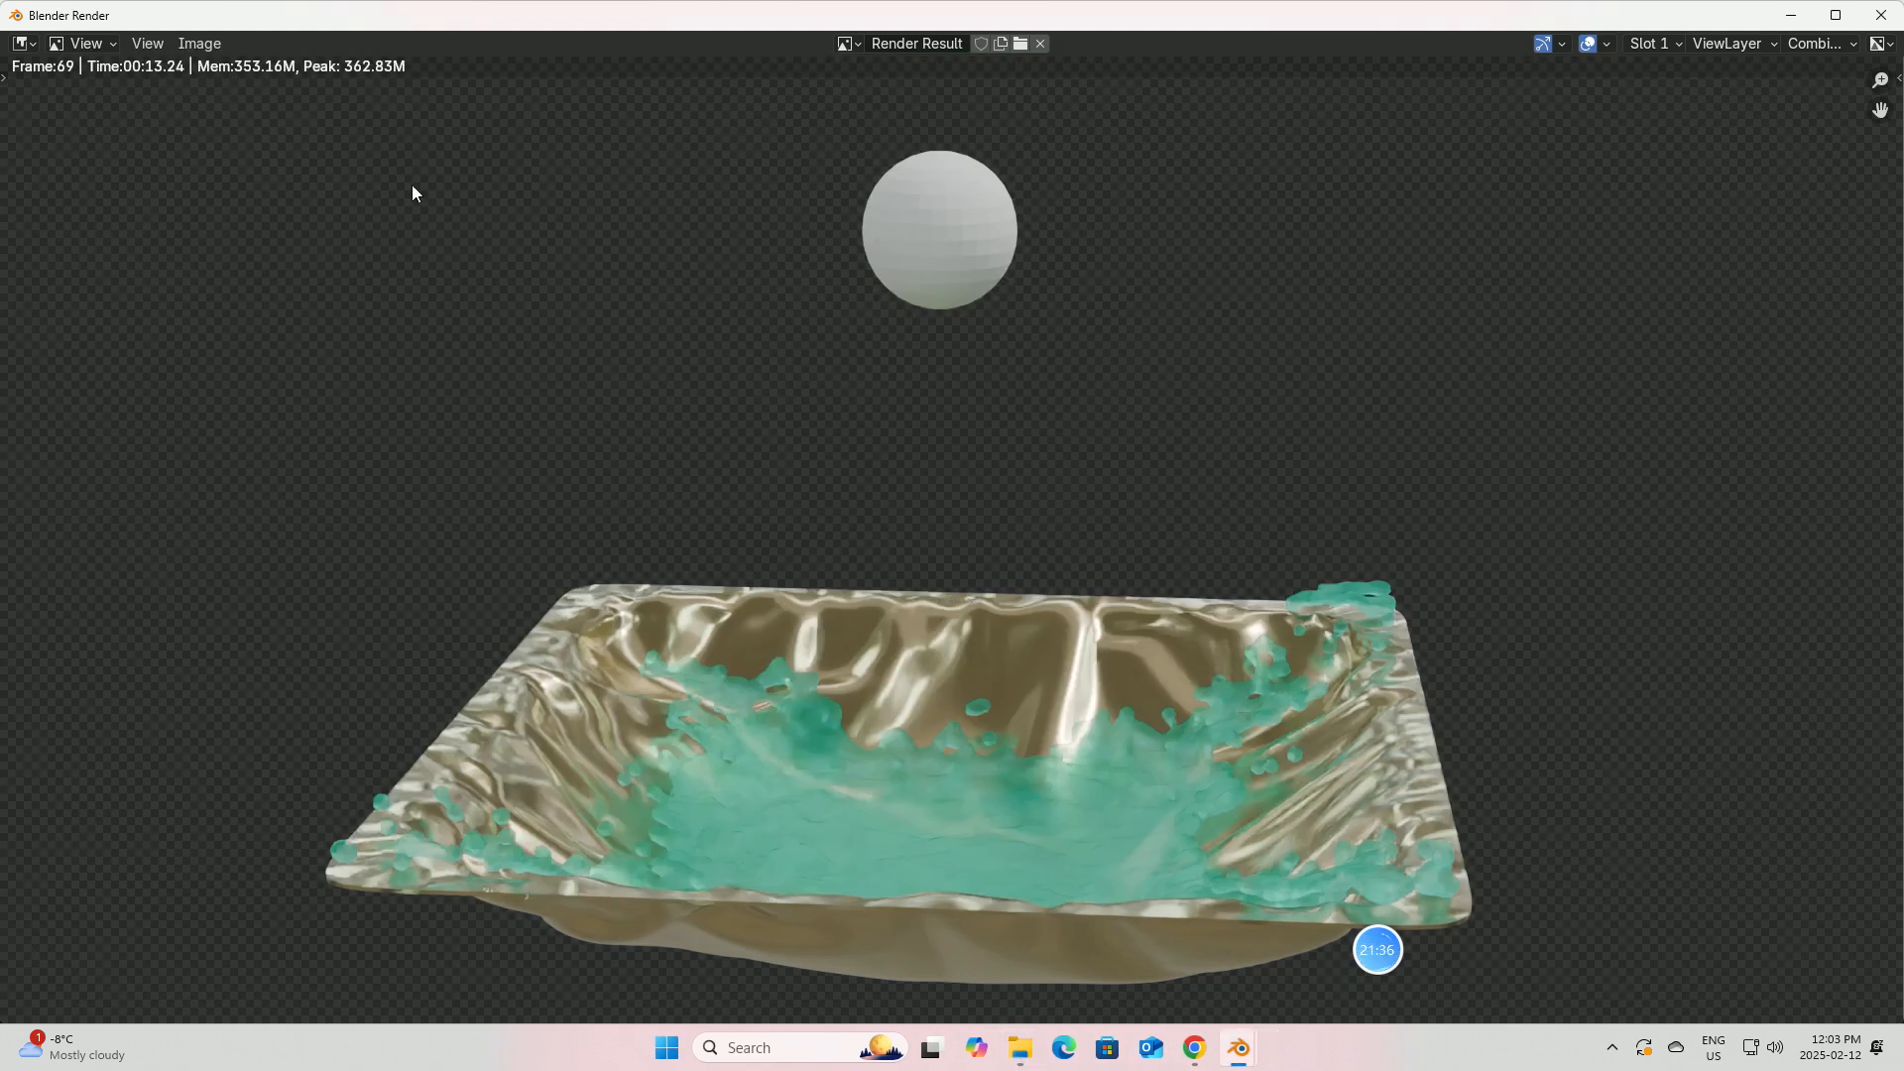
Step: Save the rendered still image and close the render window
left_click(204, 44)
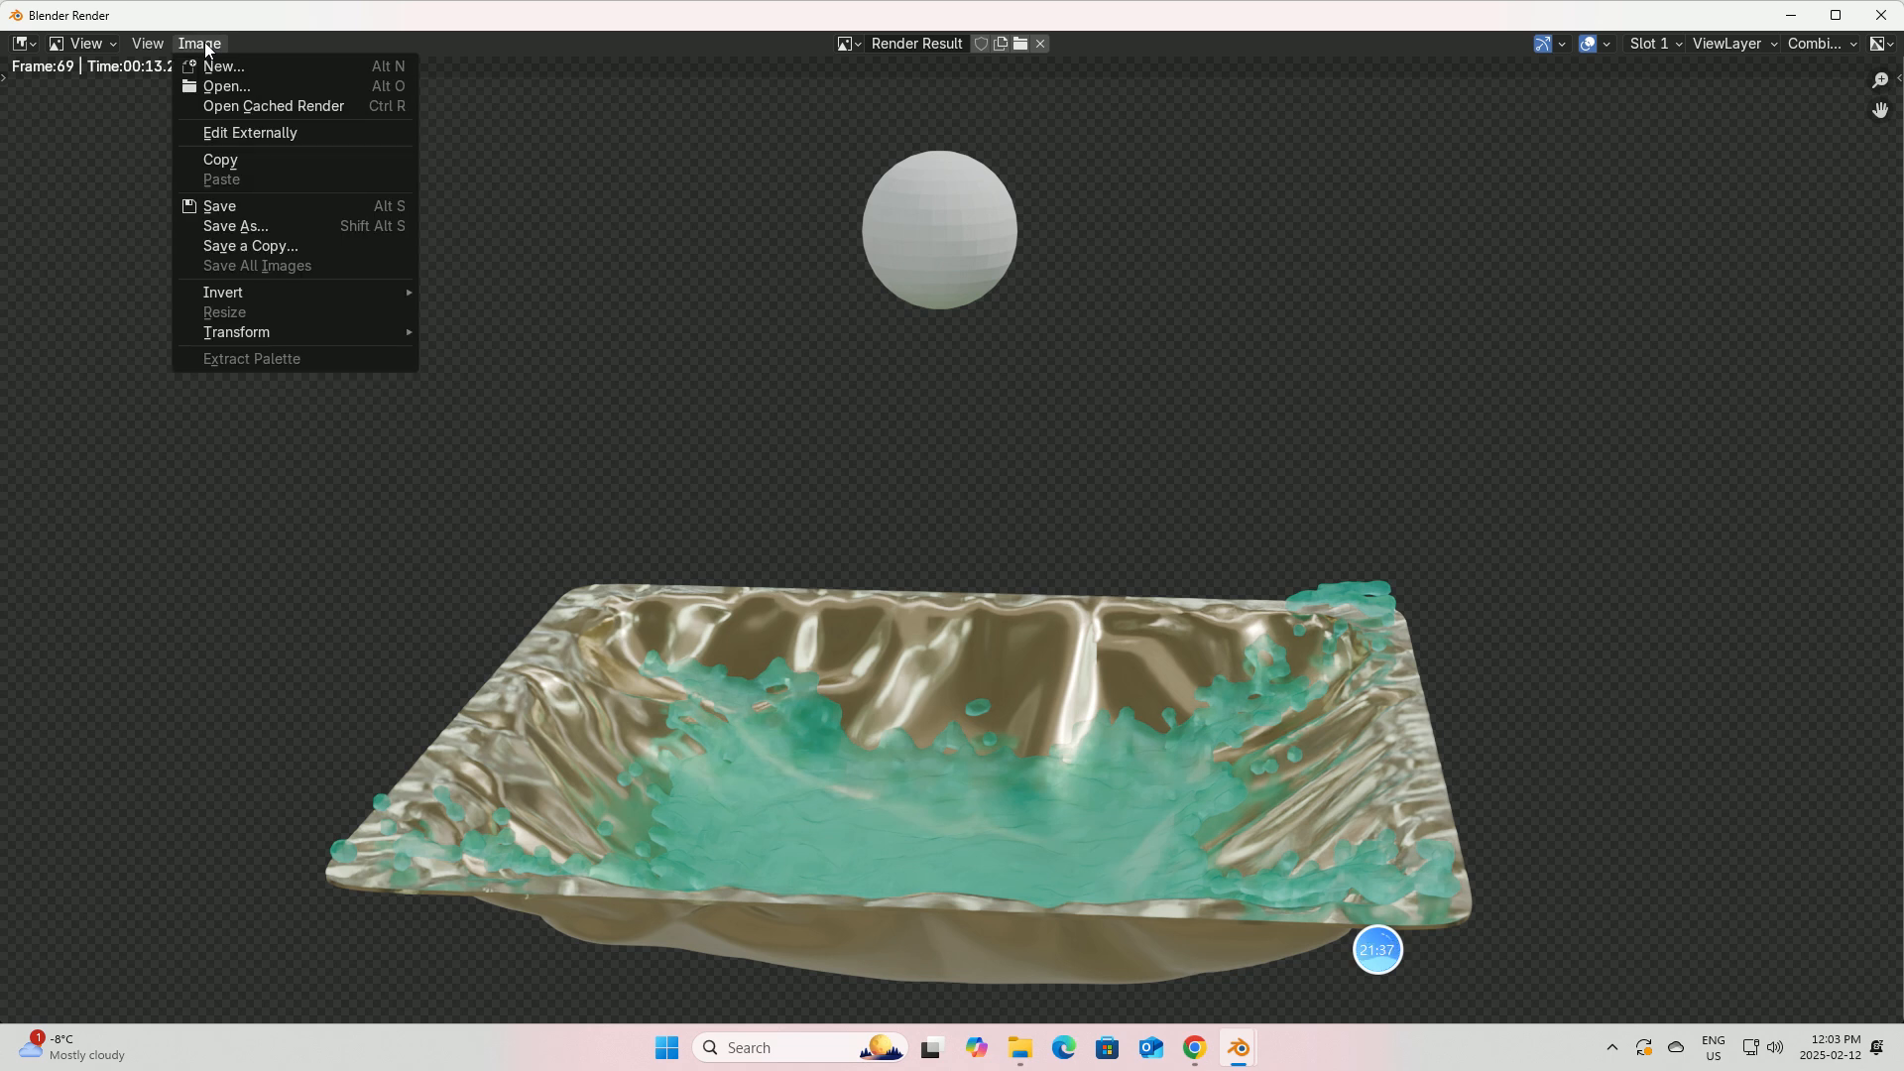
left_click(220, 206)
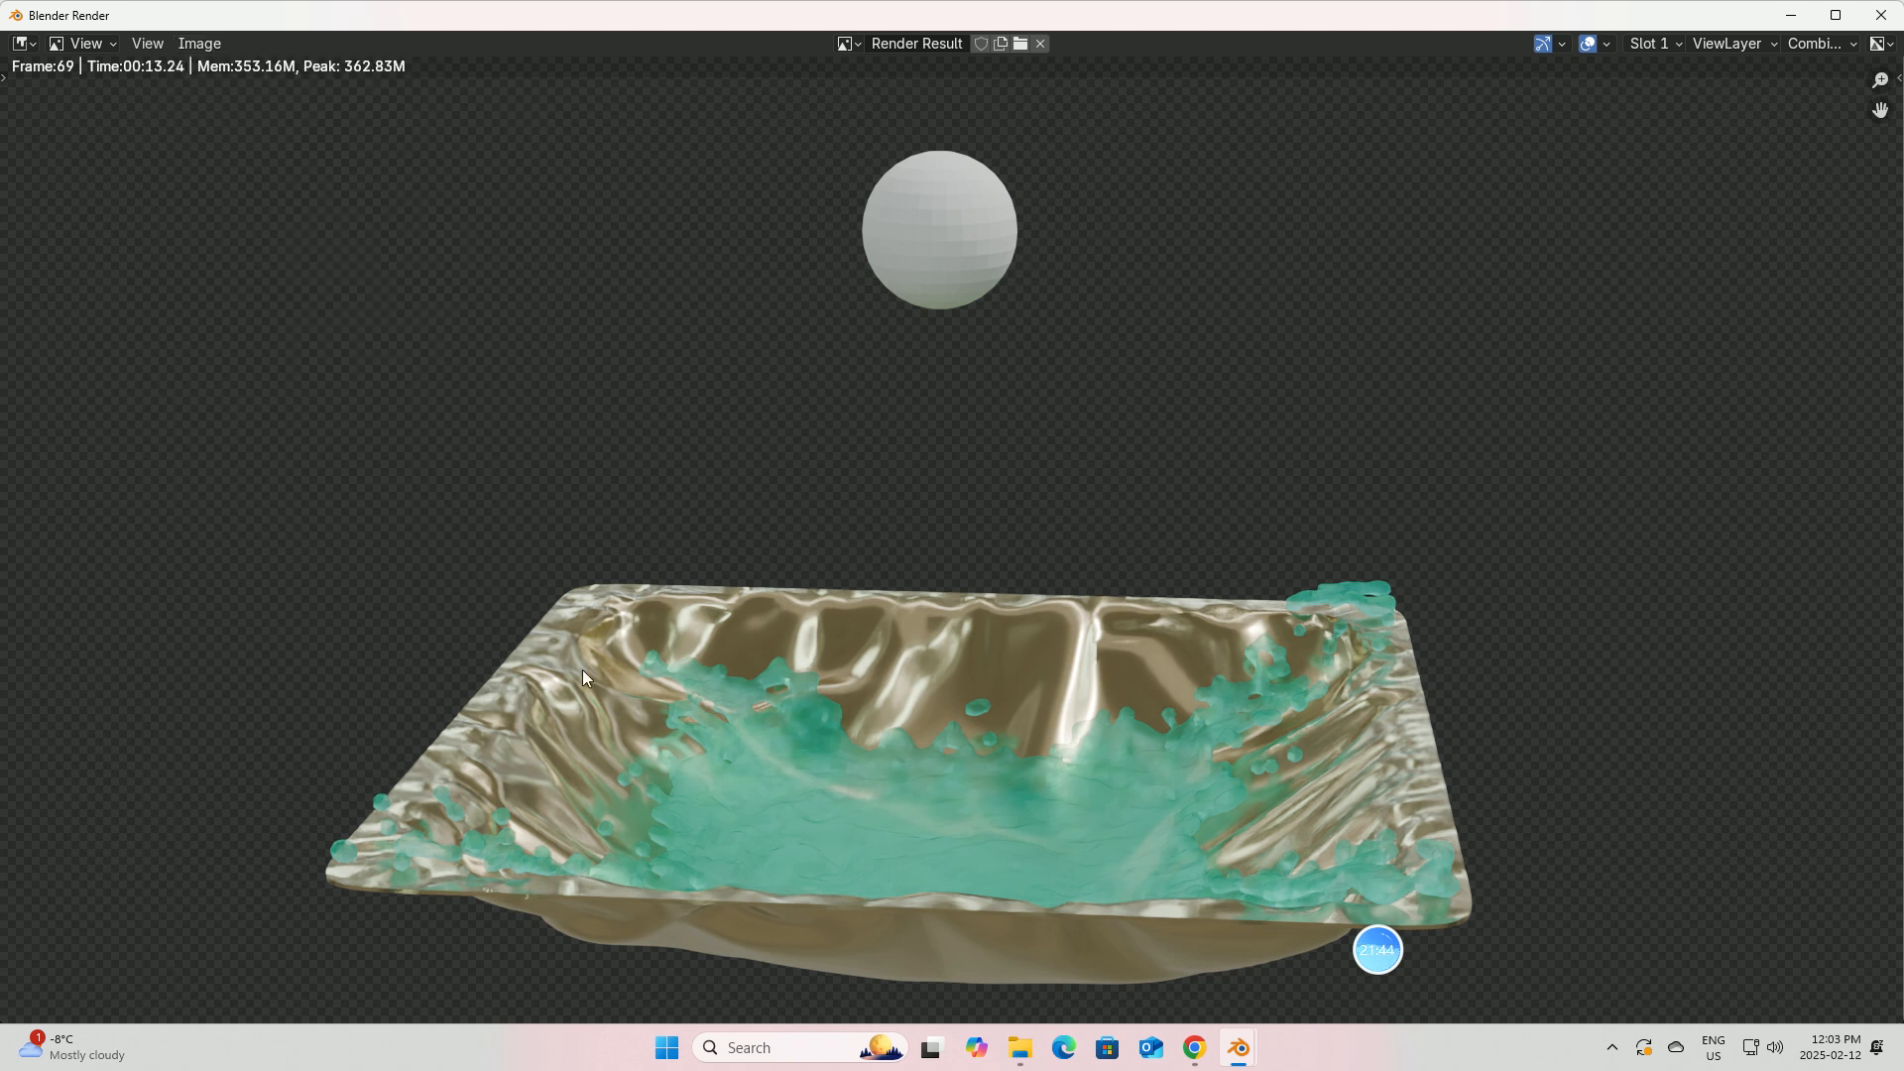
left_click(1871, 16)
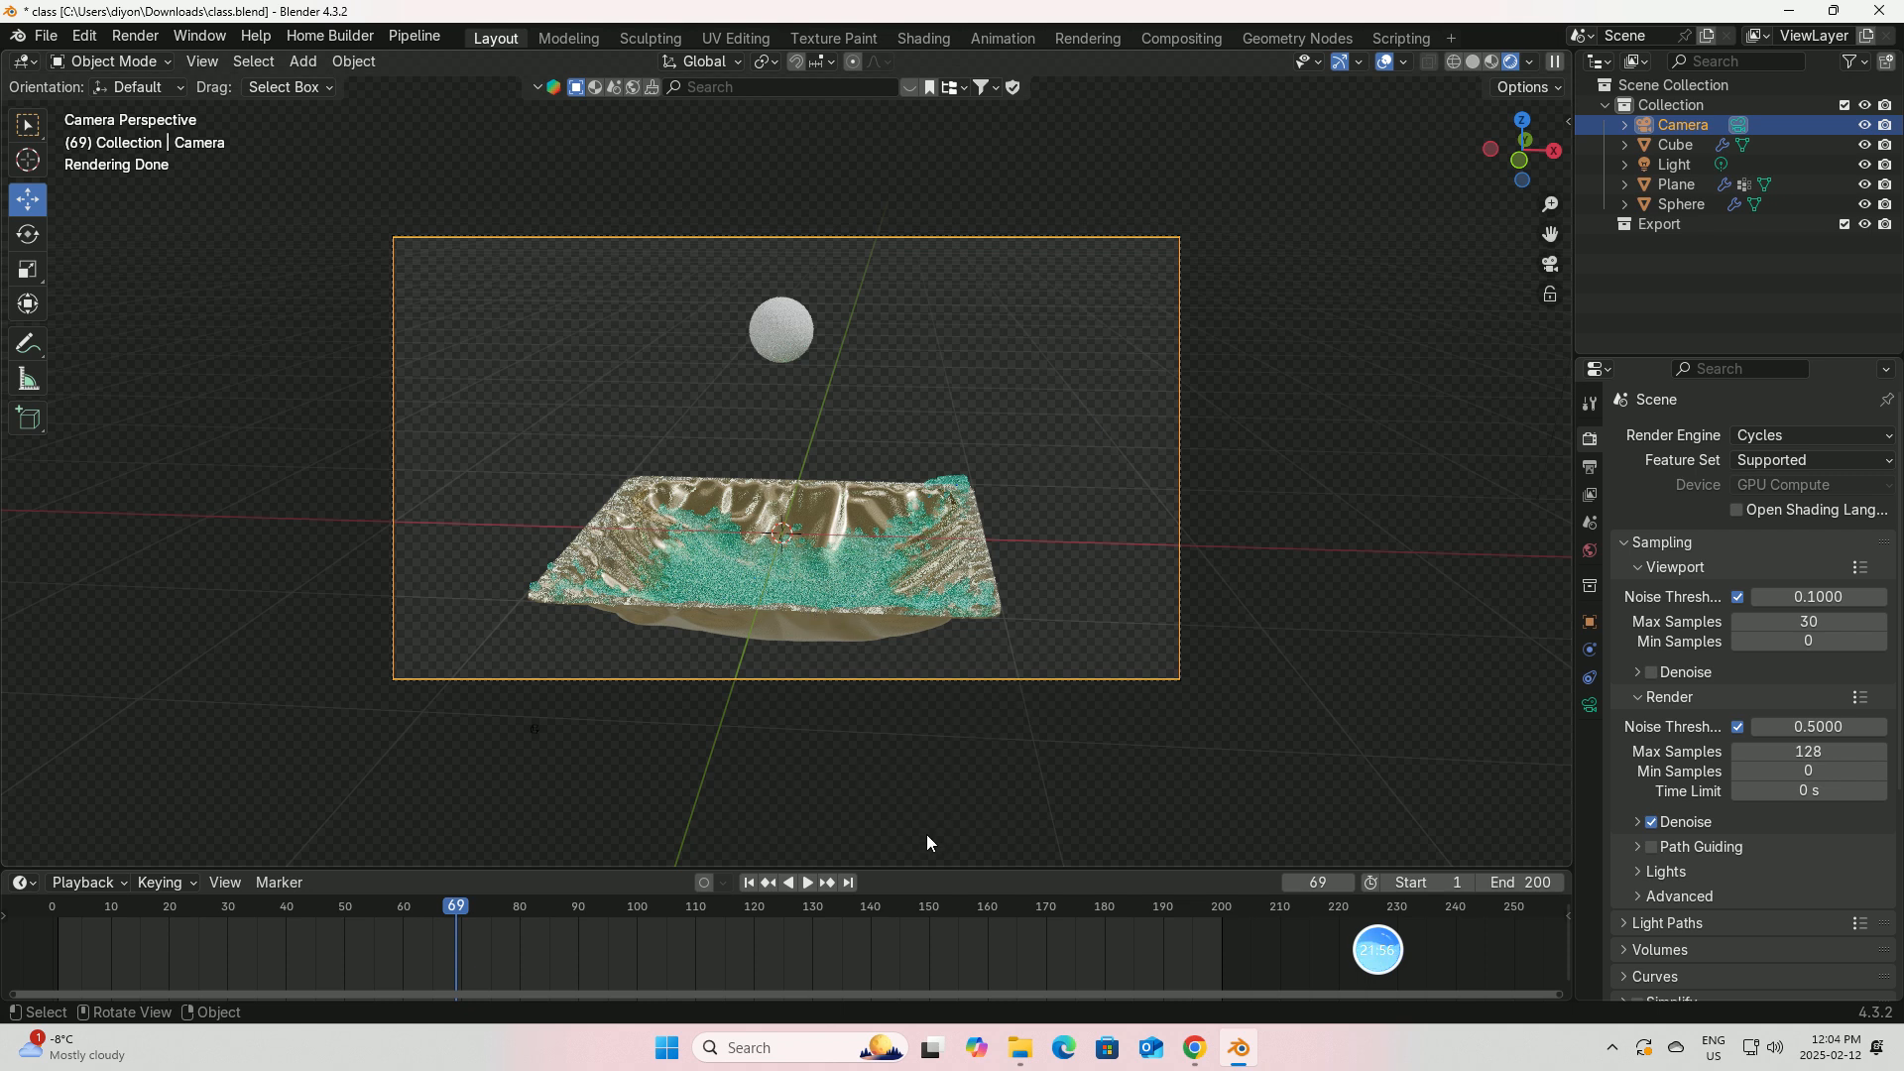
Step: Save the project file class.blend
left_click(46, 36)
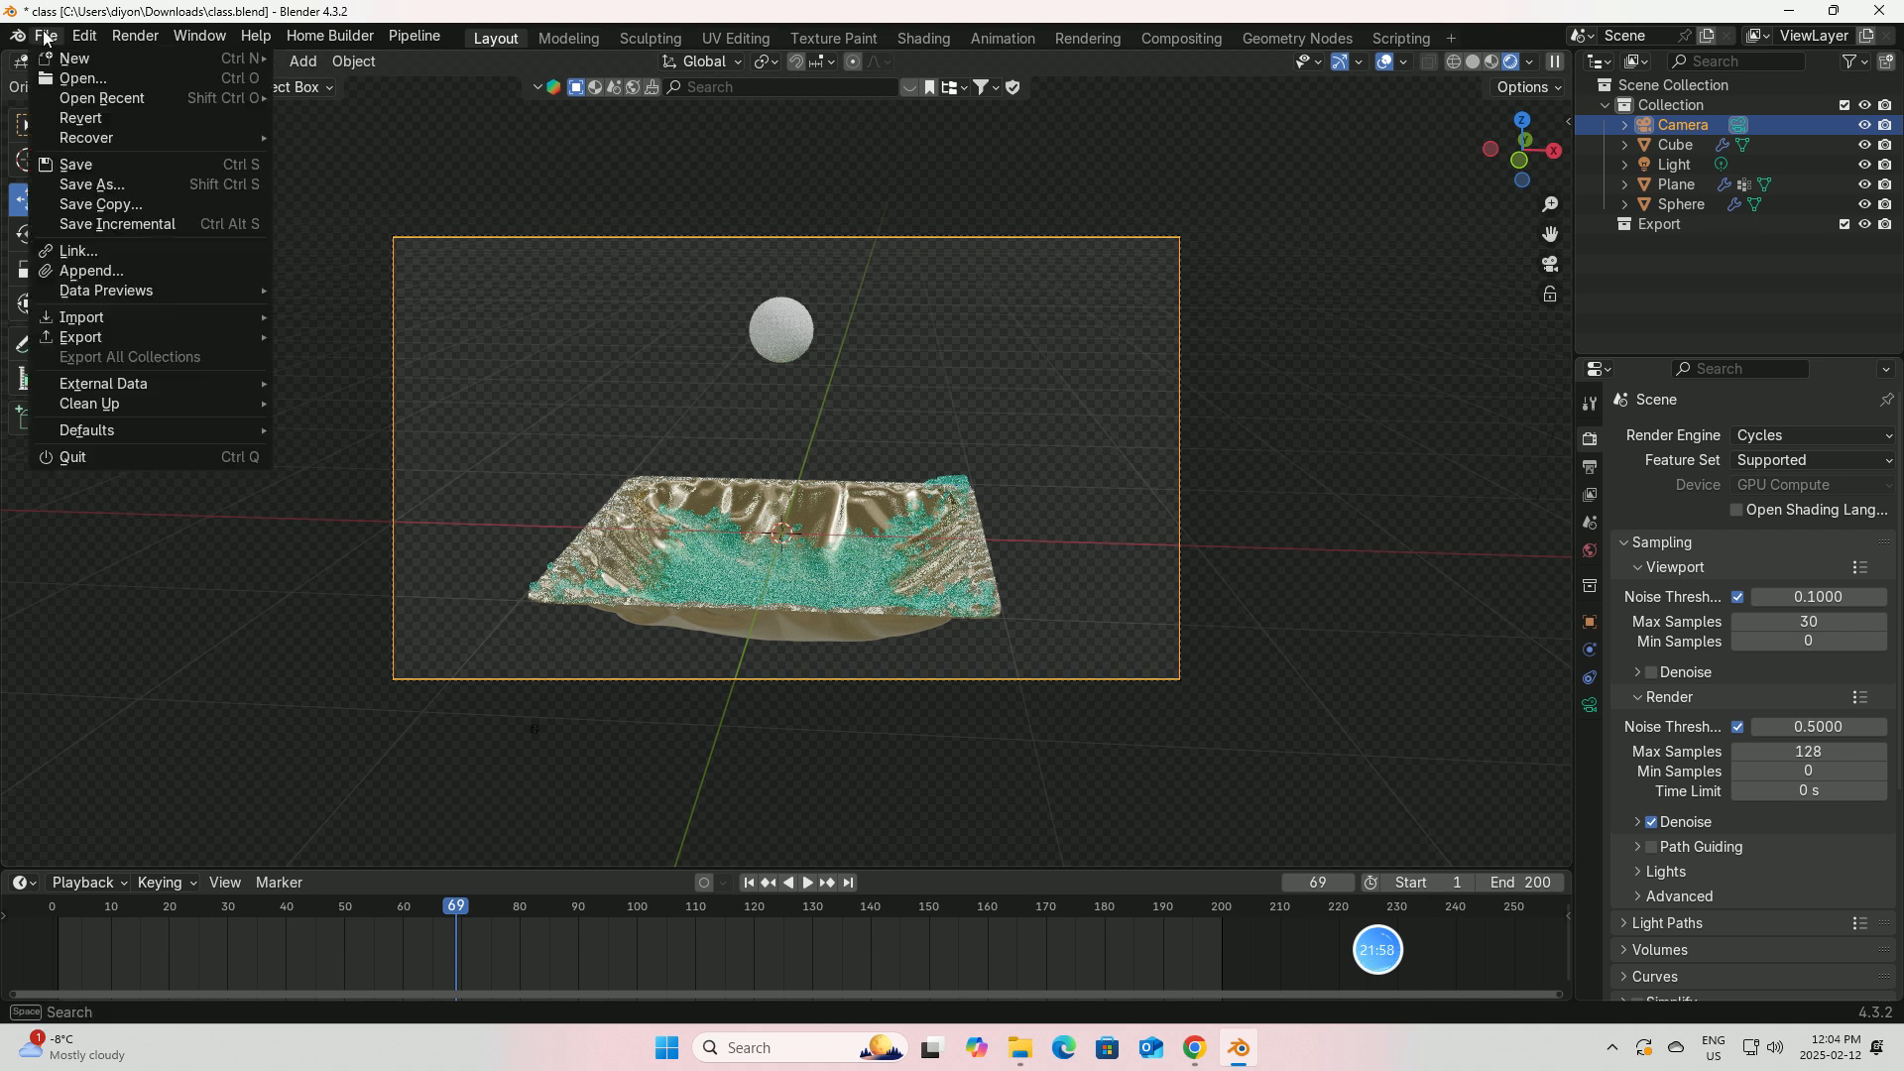
left_click(77, 164)
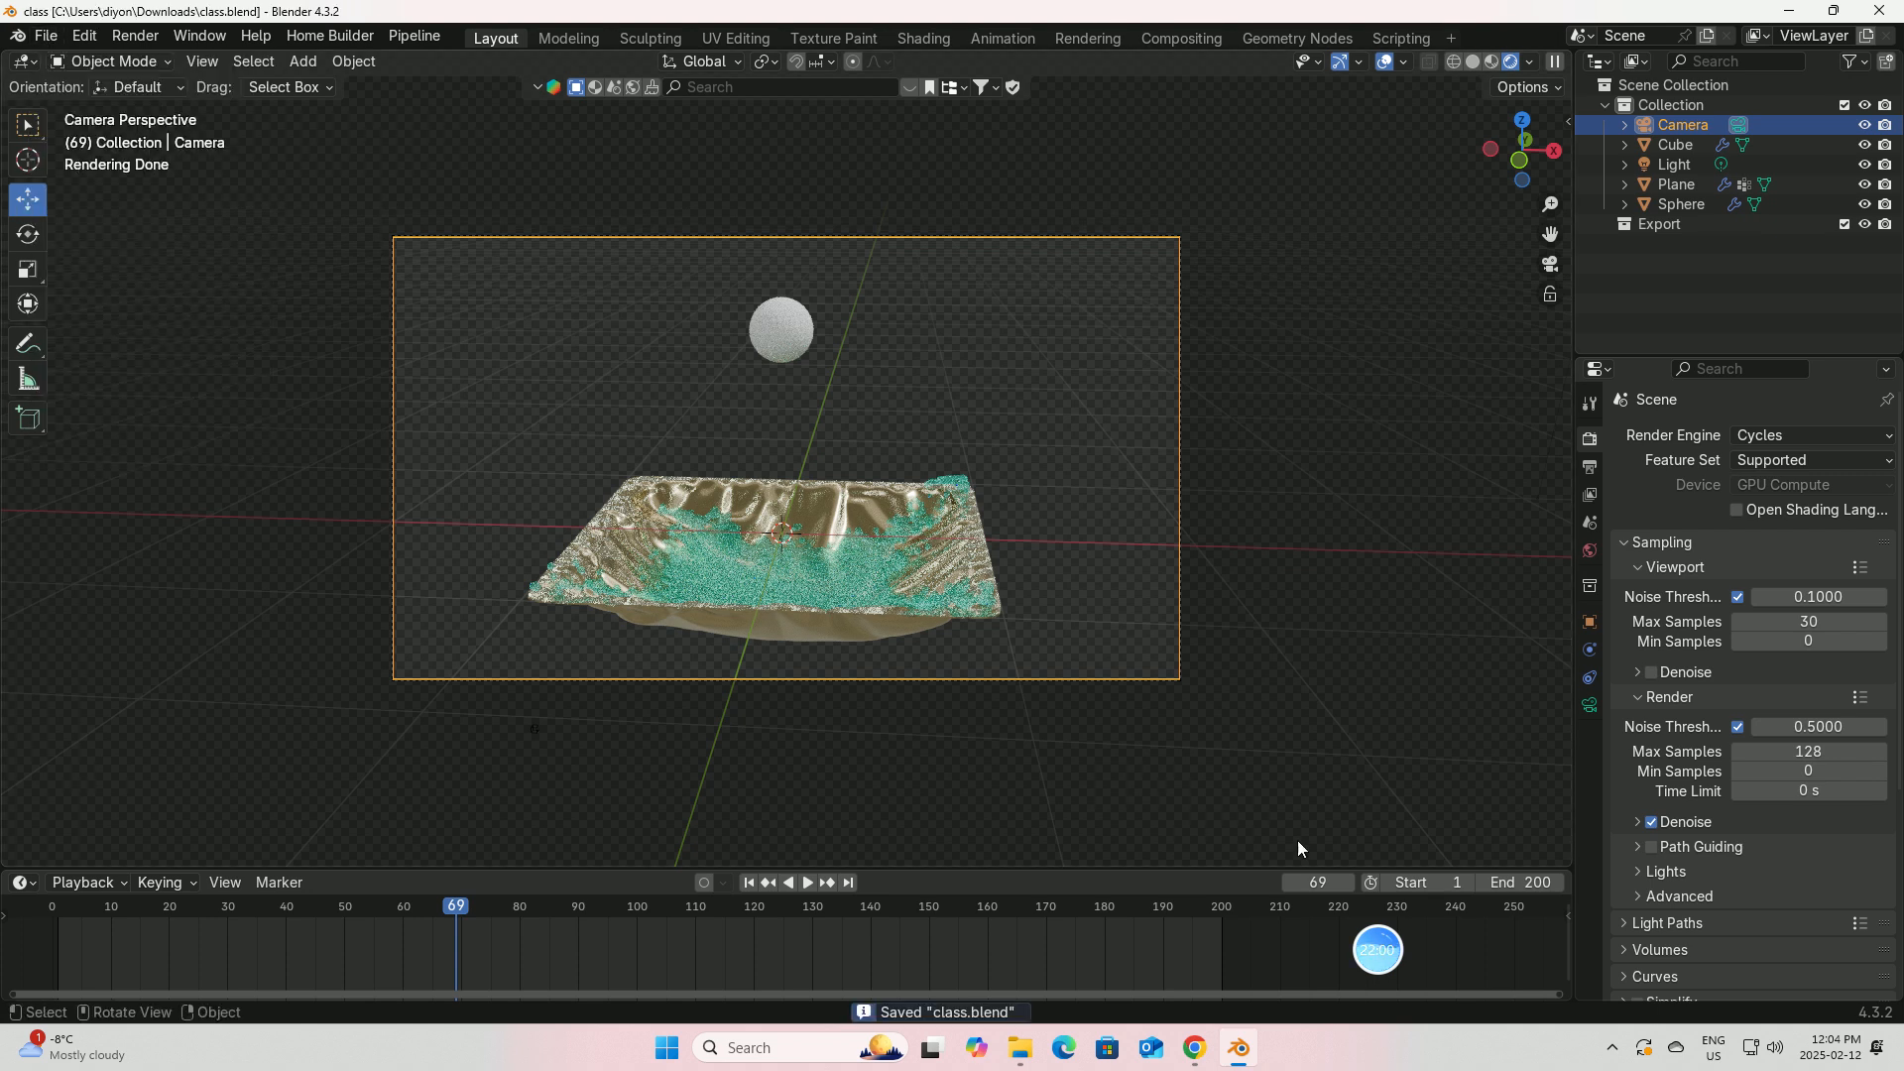